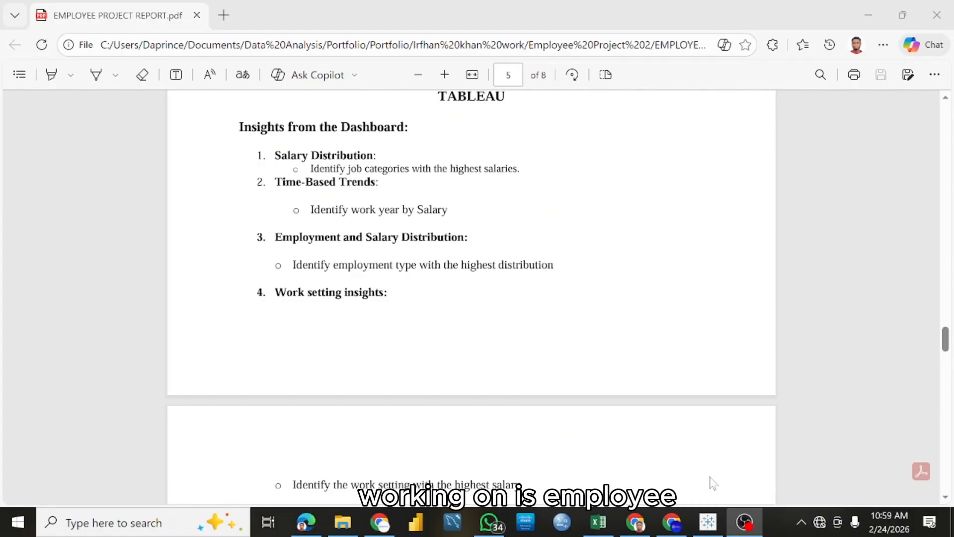
Review the list of required dashboard insights in the employee project report PDF.
key("super")
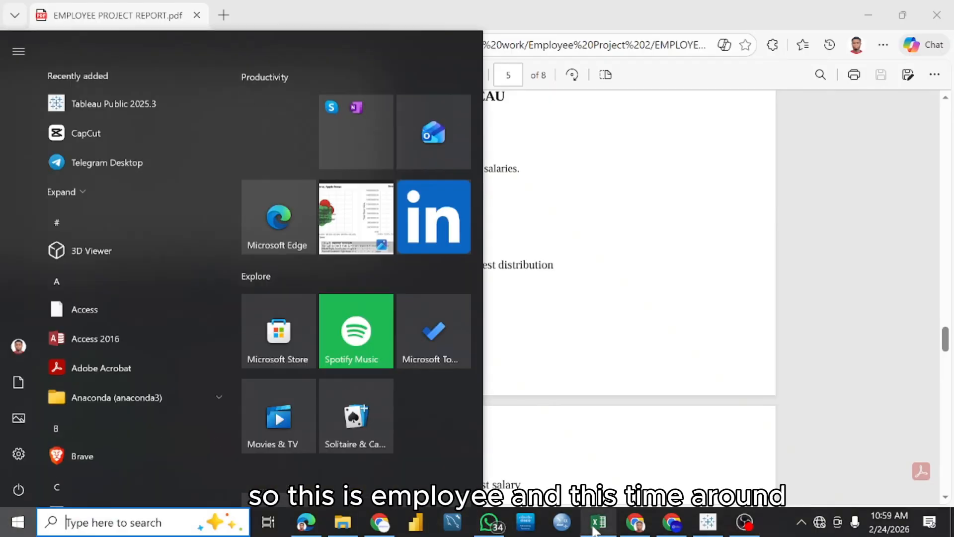
left_click(316, 523)
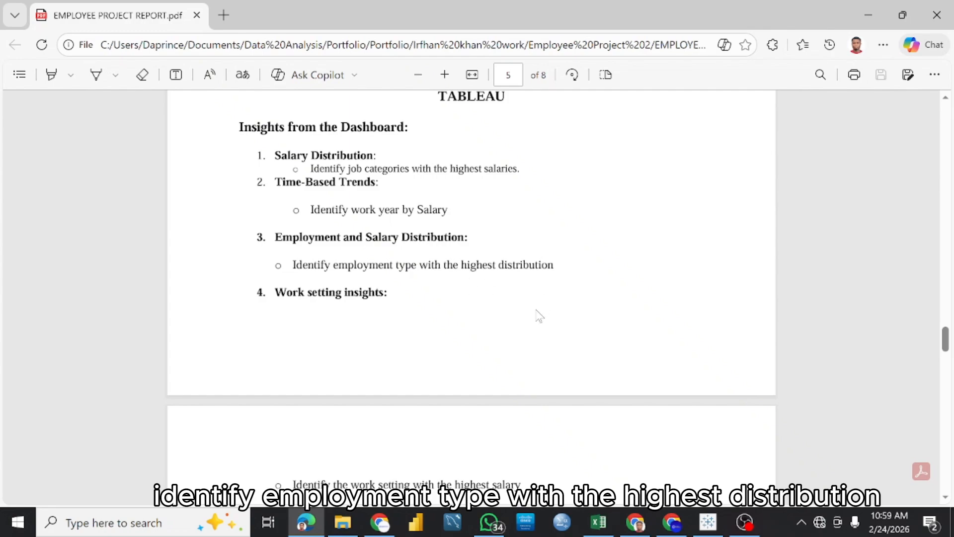
scroll(449, 427, "down", 2)
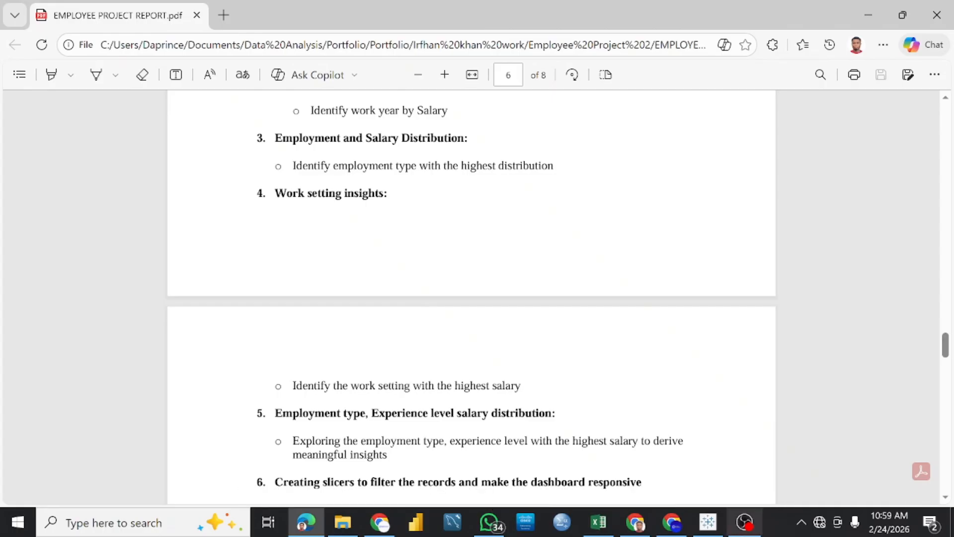
Switch to Tableau Public, connect to the Employee_Data text file, and look through its columns in the data preview.
left_click(708, 522)
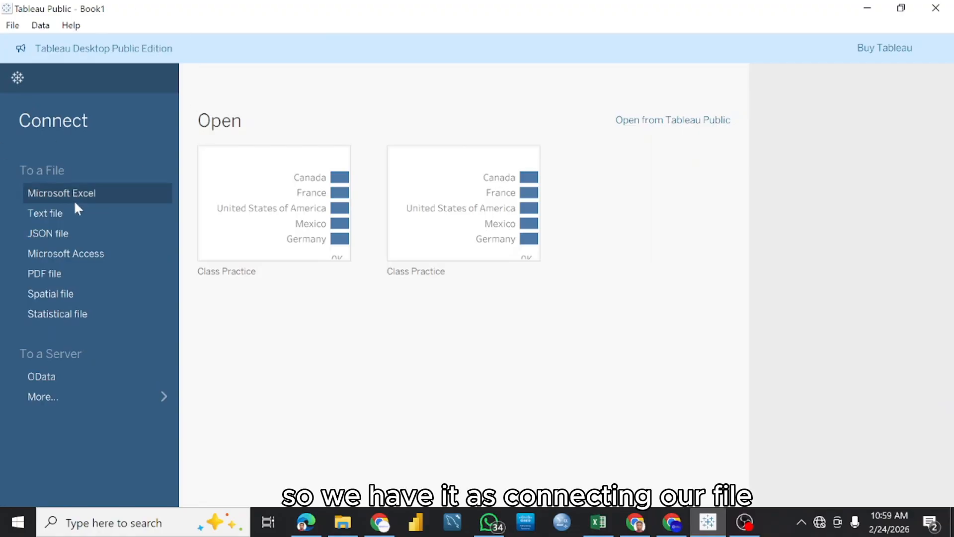
left_click(49, 213)
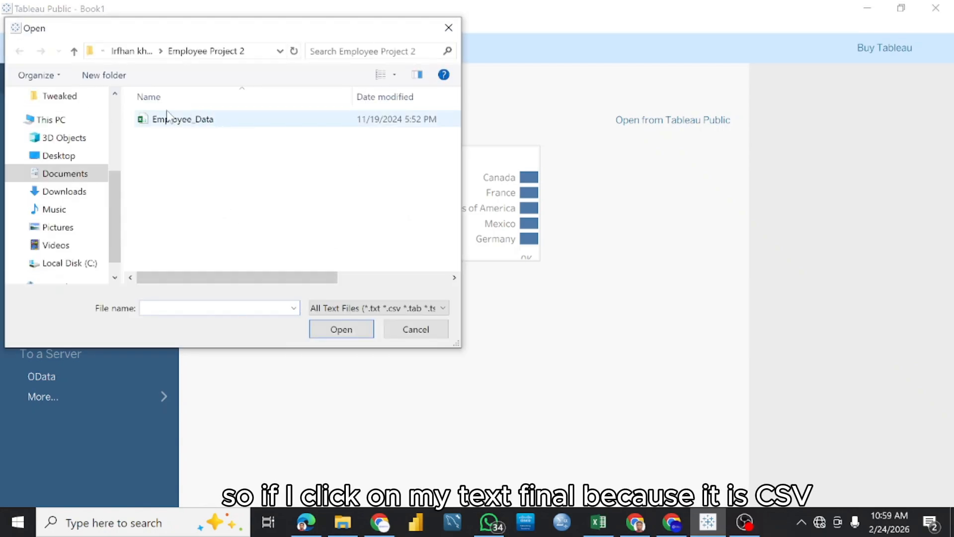
double_click(202, 120)
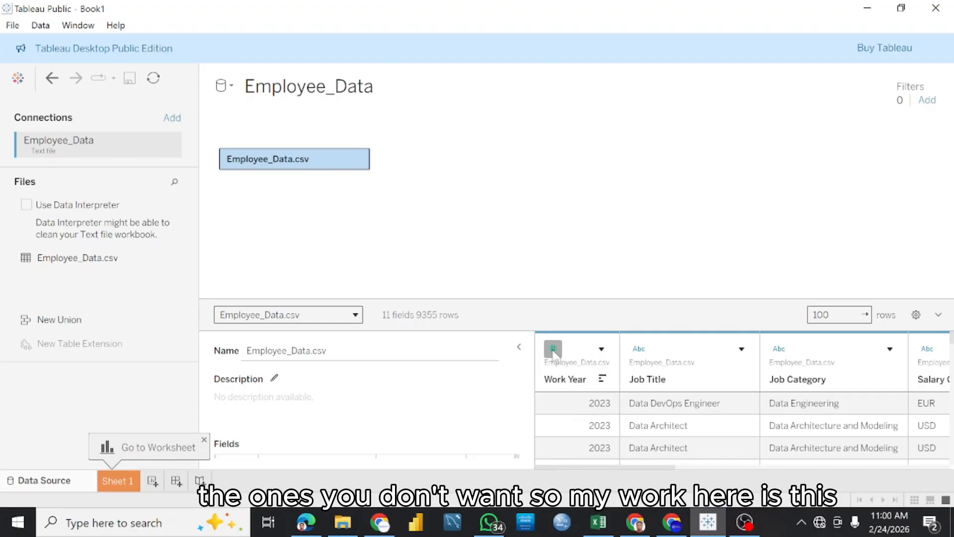
left_click_drag(606, 469, 674, 506)
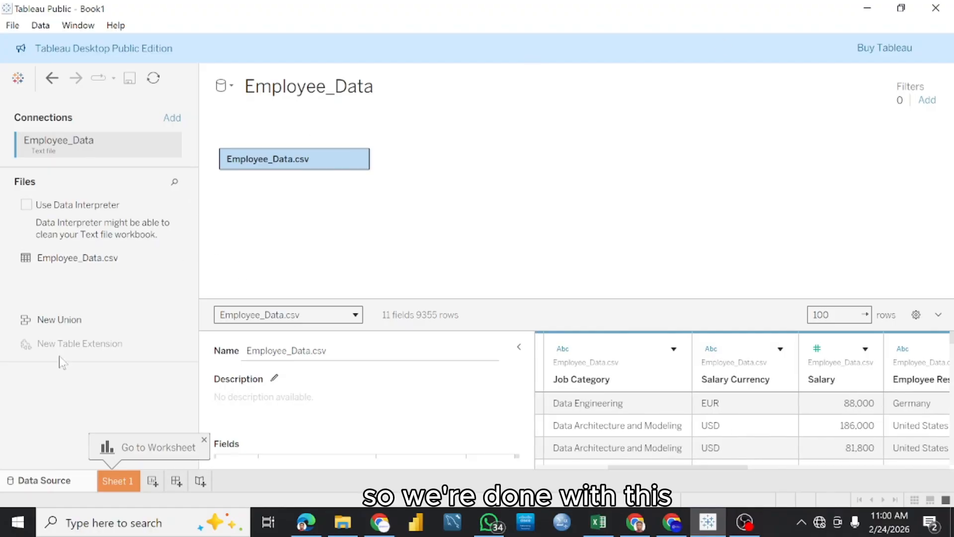
Open the first worksheet and rename it "Job Categories by Salary".
double_click(120, 481)
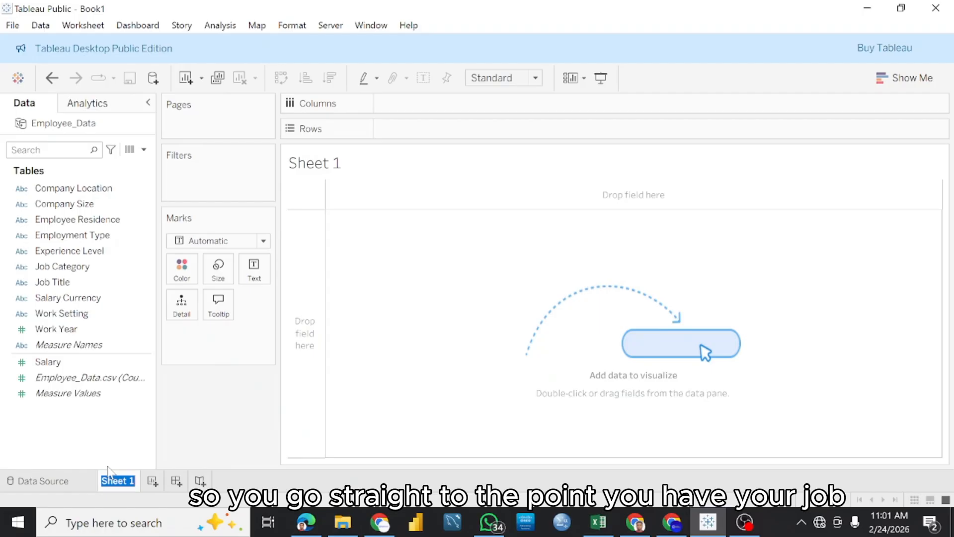
type("Job Ca")
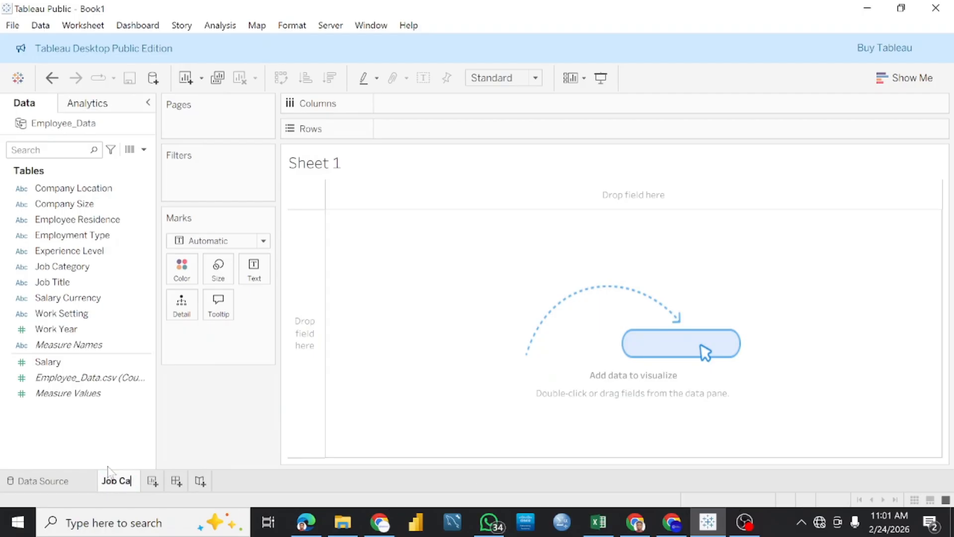
type("tegori")
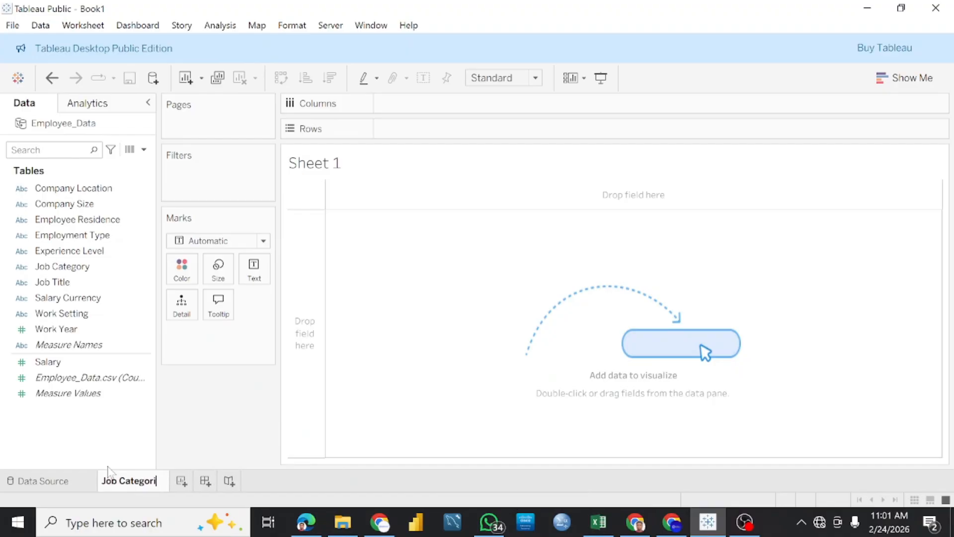
type("es")
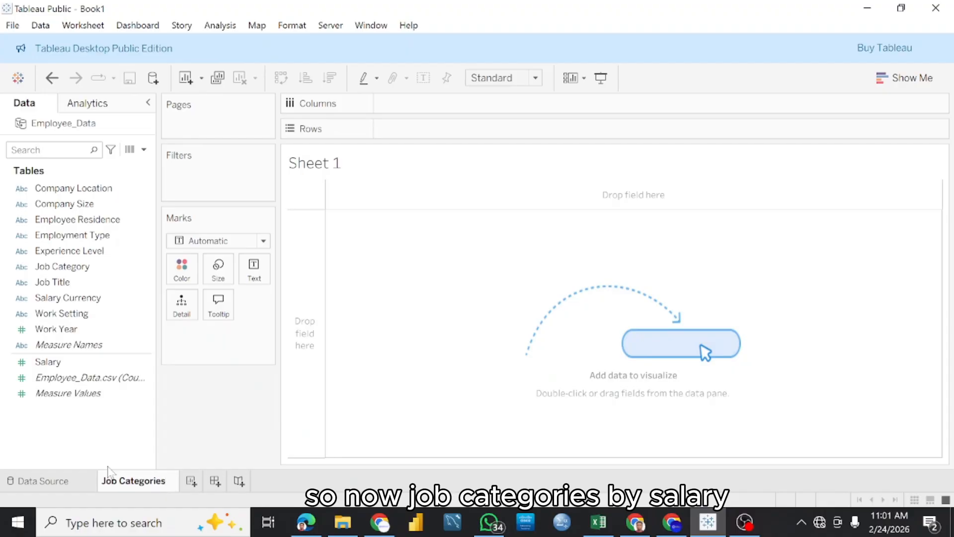
type("by S")
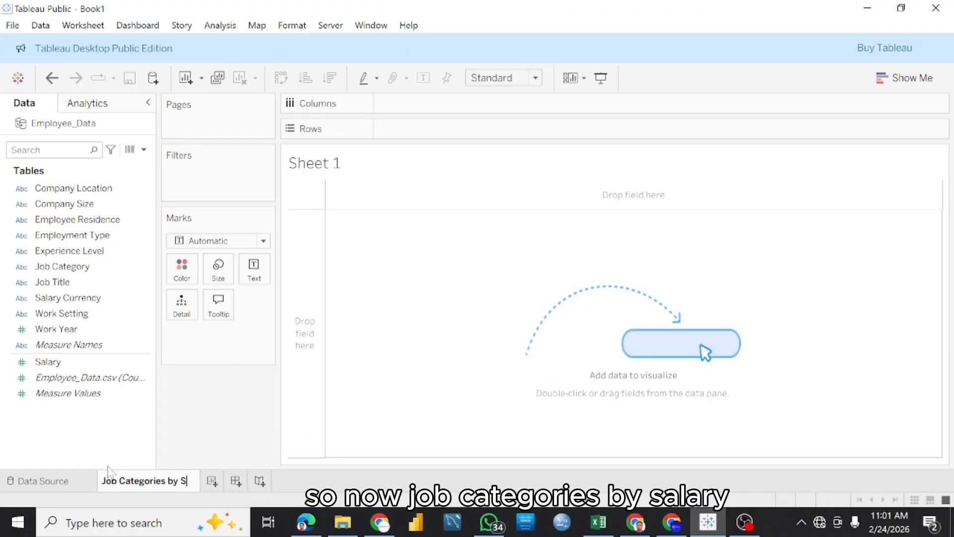
type("a")
type("lary")
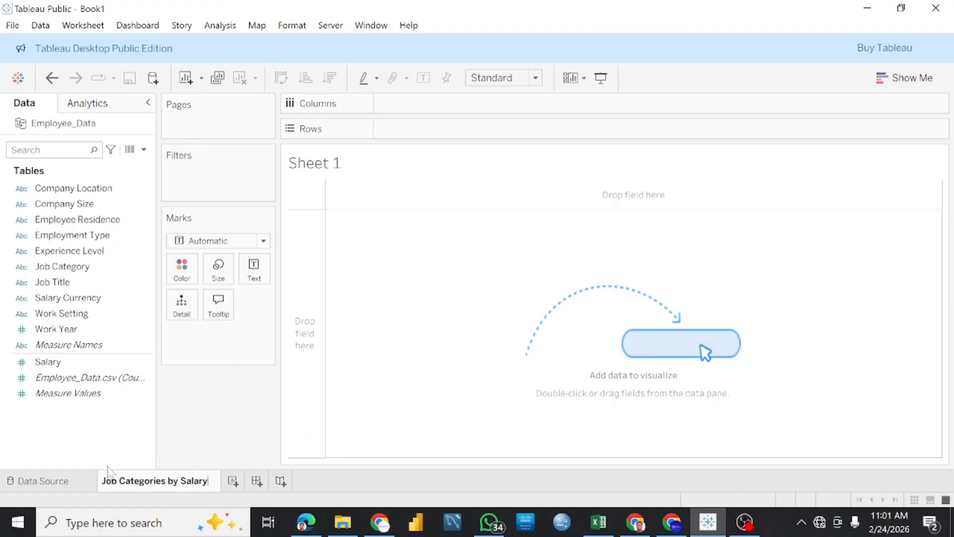
key("Return")
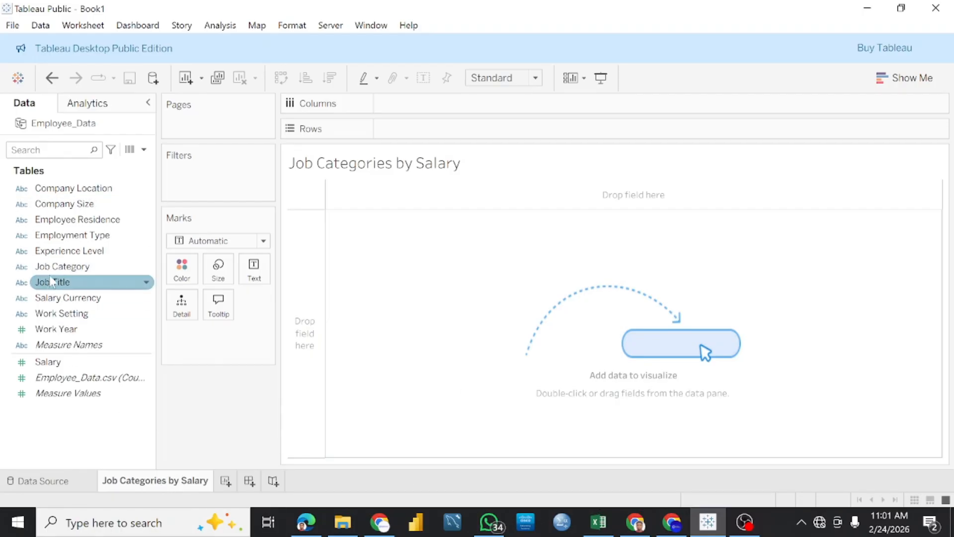
Build a horizontal bar chart of summed Salary per Job Category and sort the bars in descending order.
left_click_drag(51, 270, 357, 263)
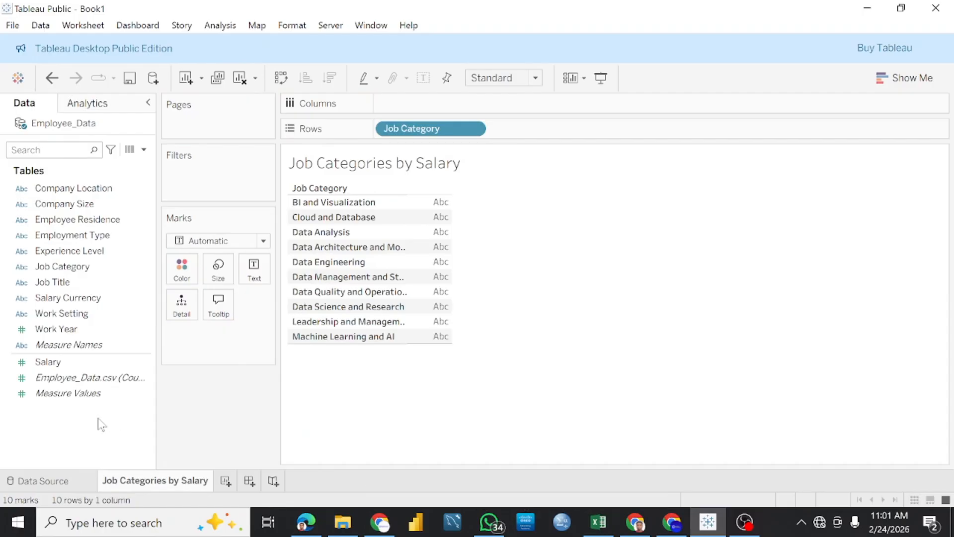
left_click_drag(48, 362, 424, 197)
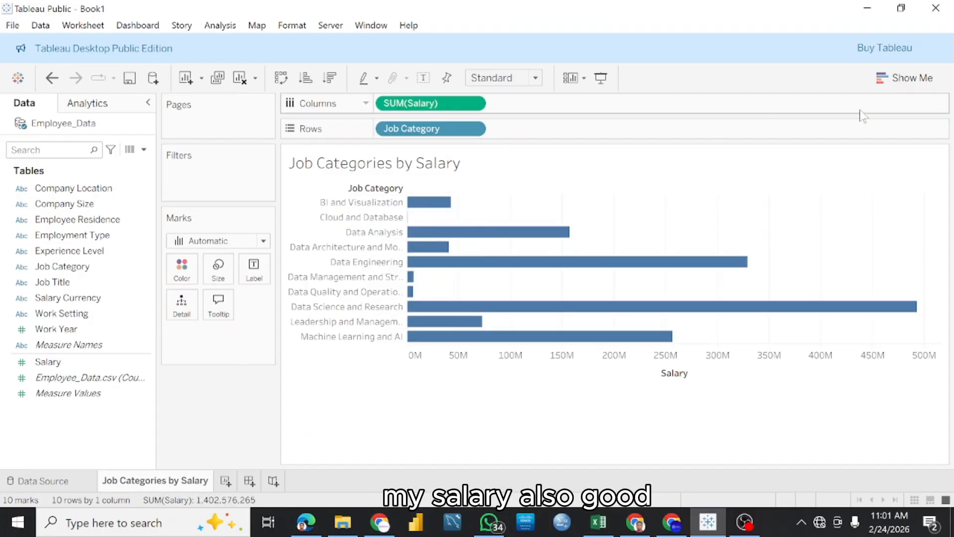
left_click(894, 80)
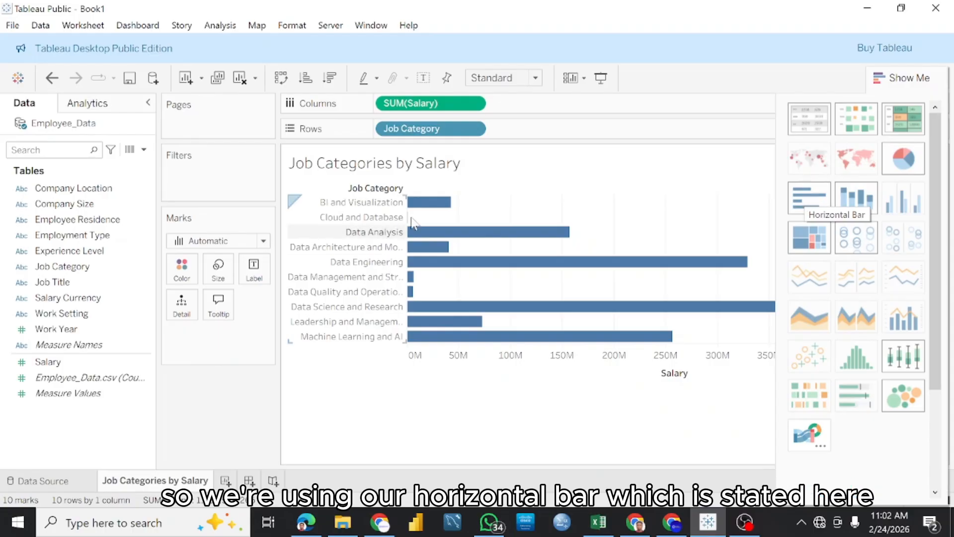
left_click(331, 78)
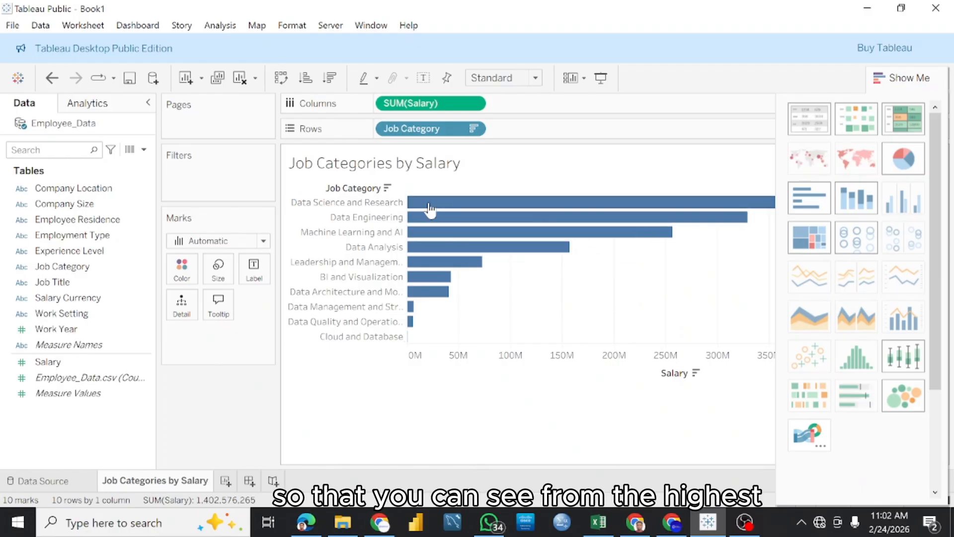
mouse_move(461, 205)
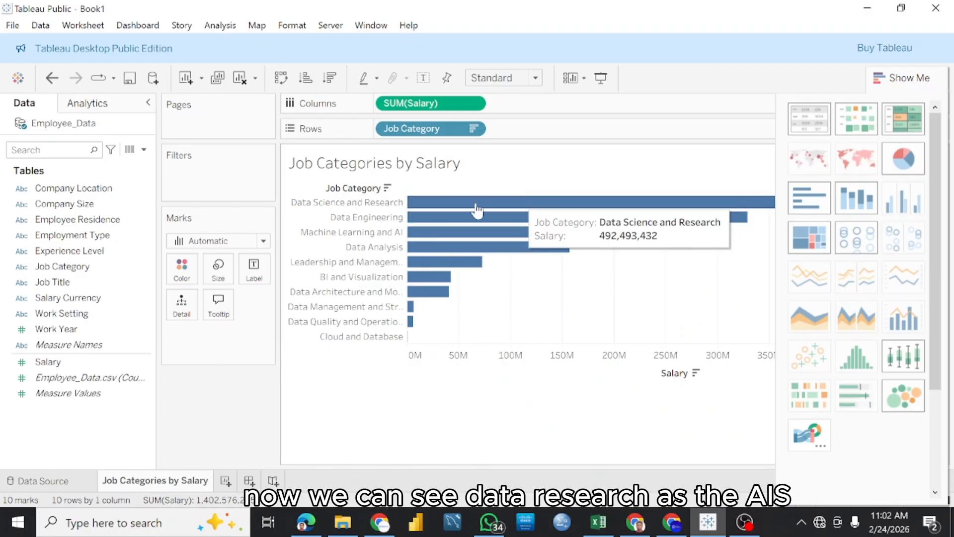
left_click(904, 78)
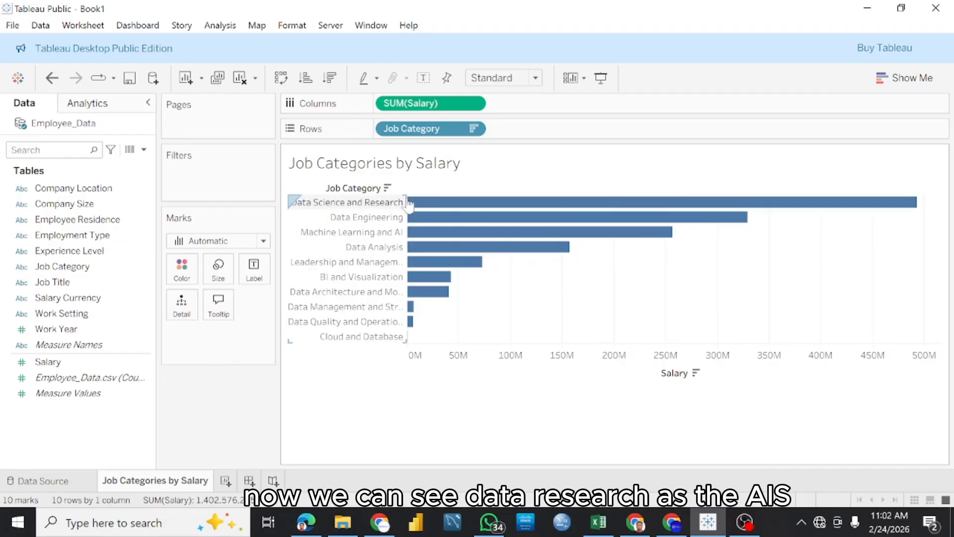
mouse_move(609, 238)
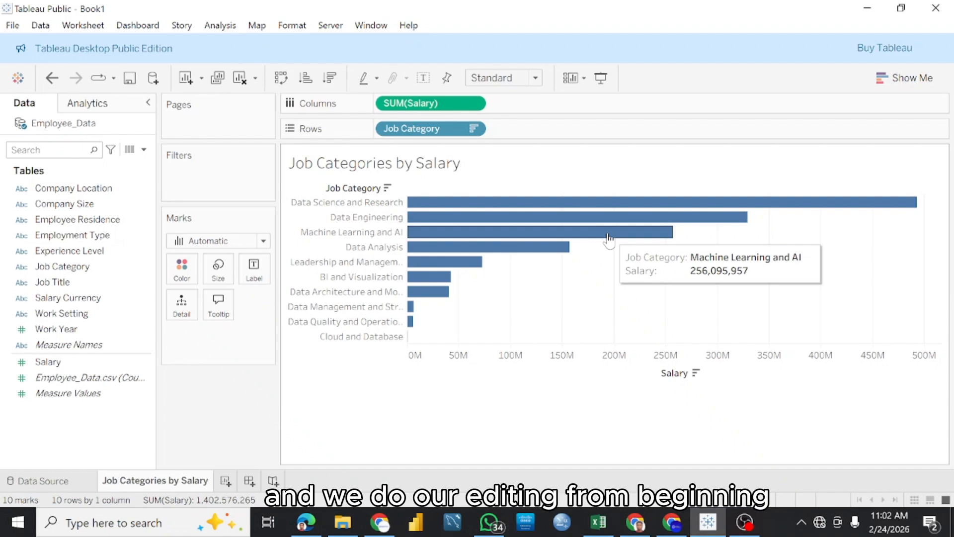
Add a second worksheet and name it "Employment Type by Salary".
left_click(224, 480)
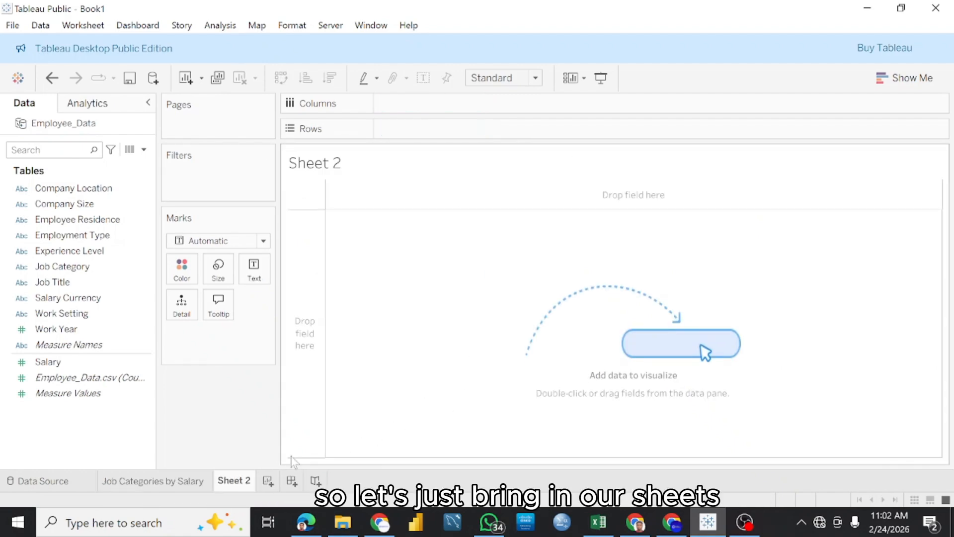
double_click(234, 481)
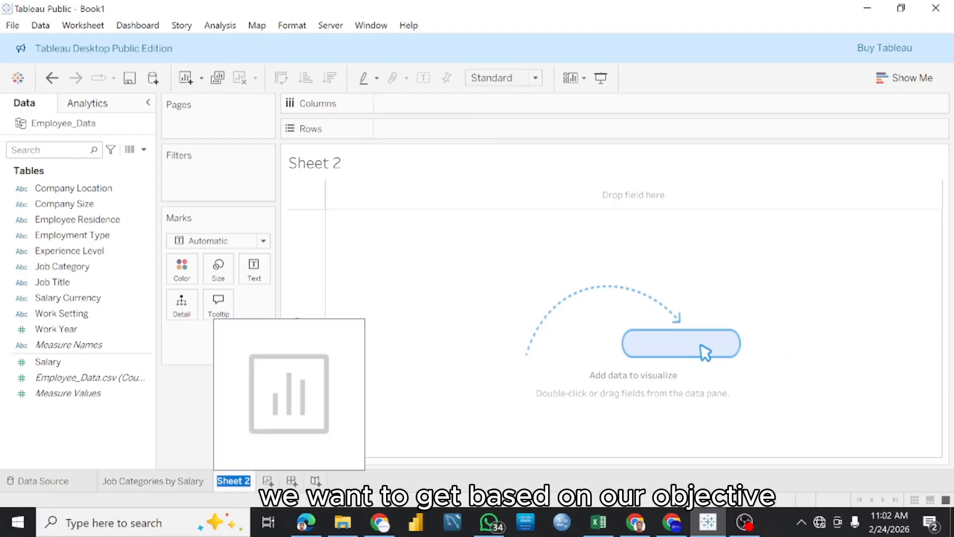
type("Employ")
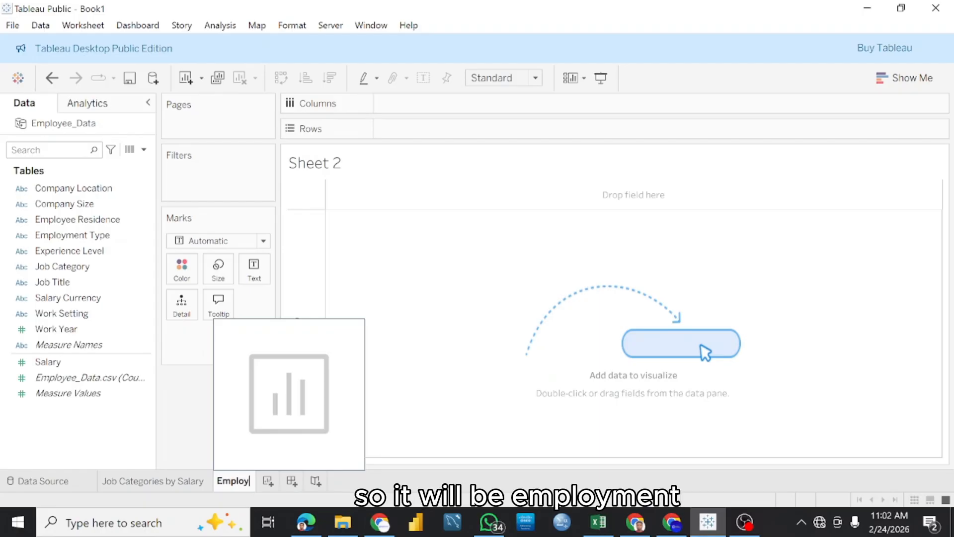
type("men")
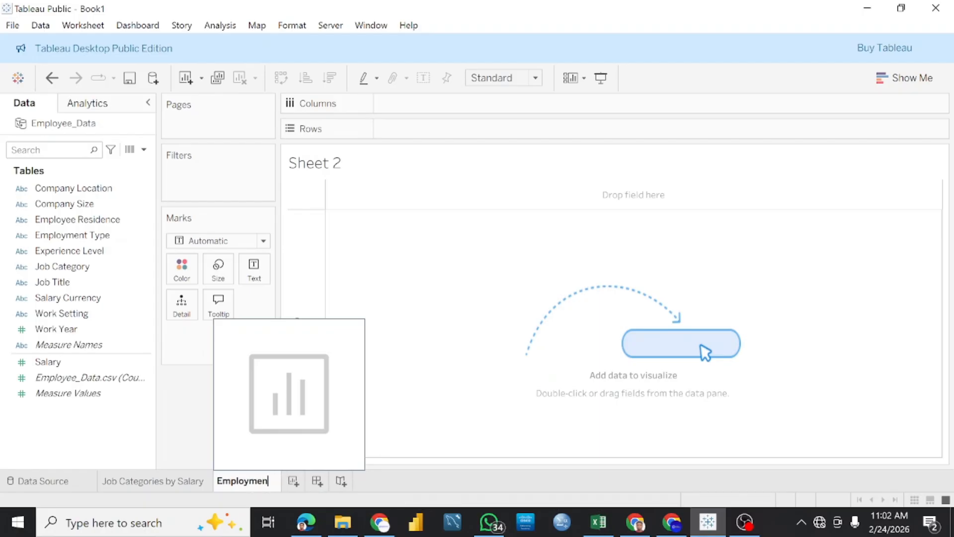
type("t Ty")
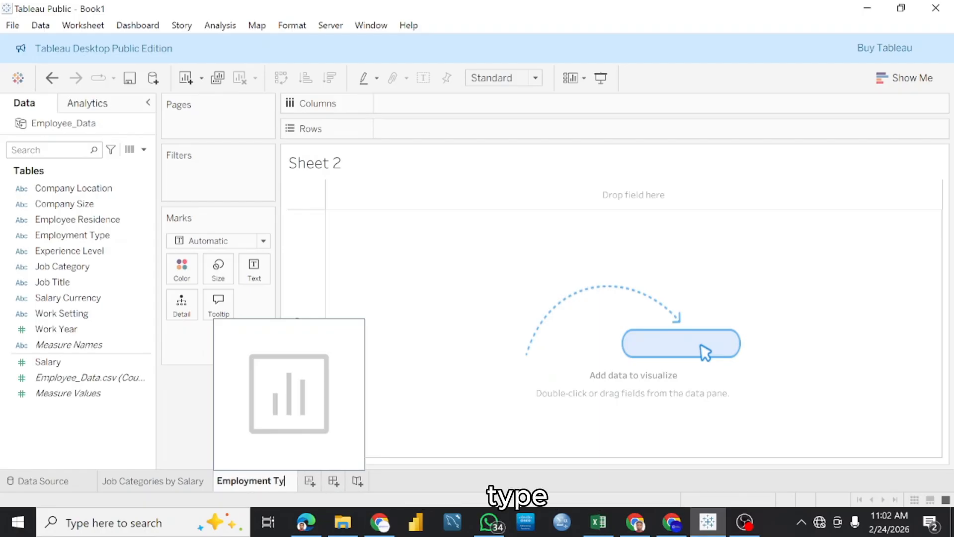
type("pe by")
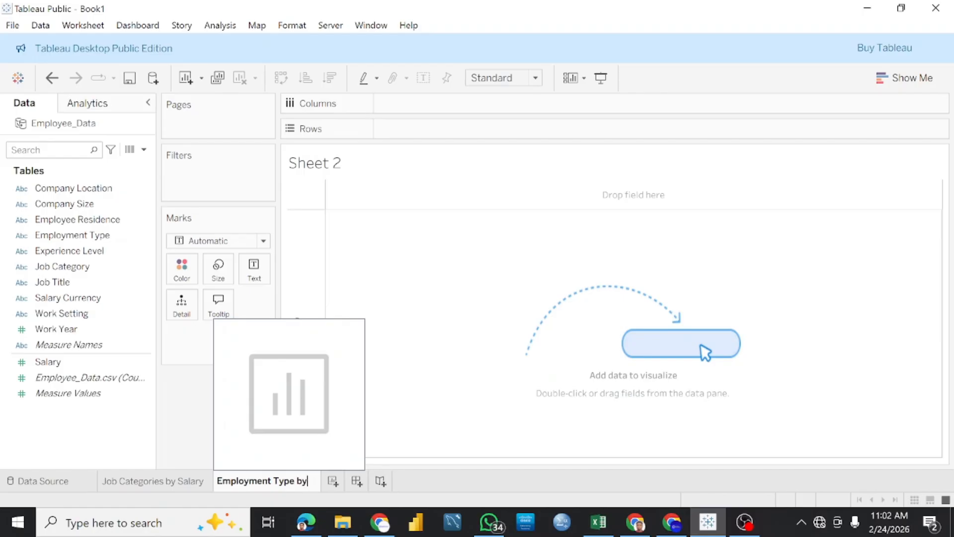
type(" Salary")
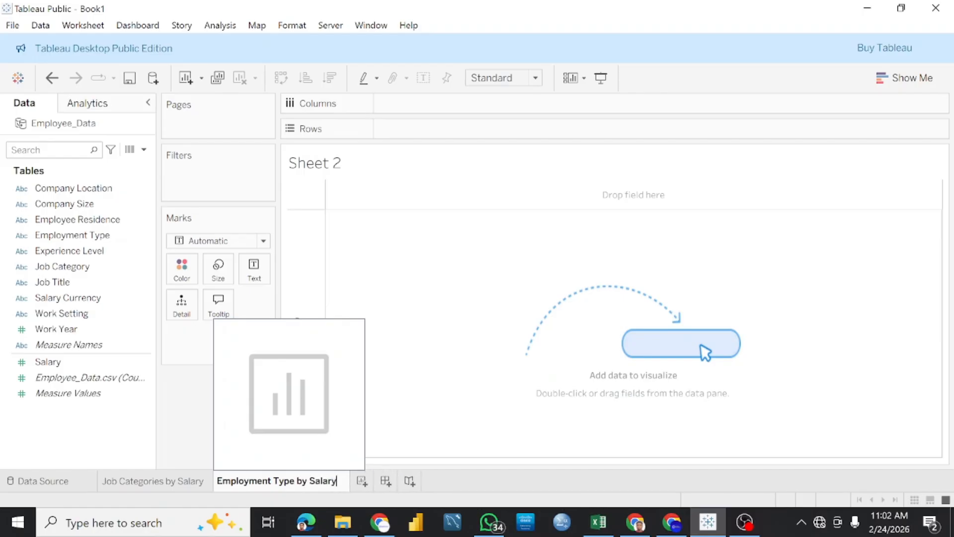
key("Return")
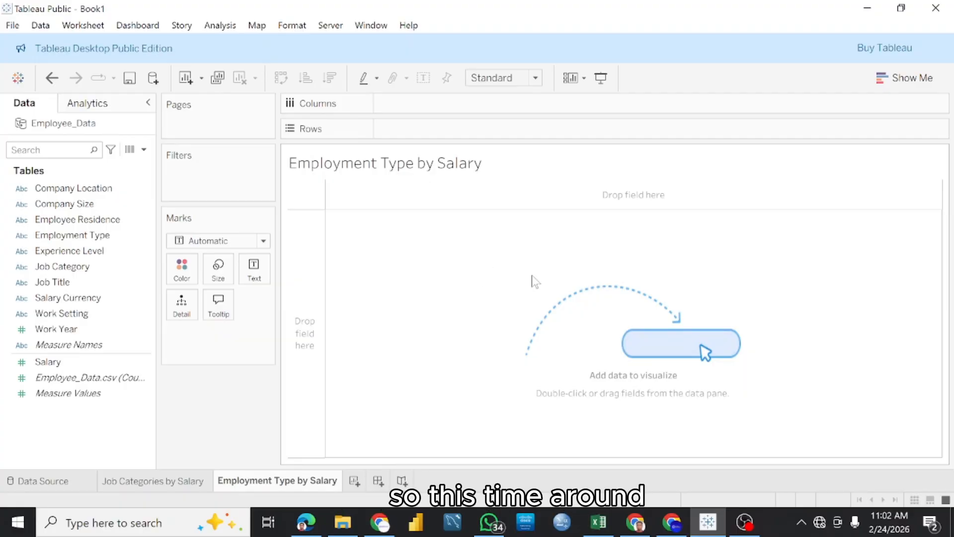
Create a packed bubbles chart of Salary by Employment Type.
left_click(903, 78)
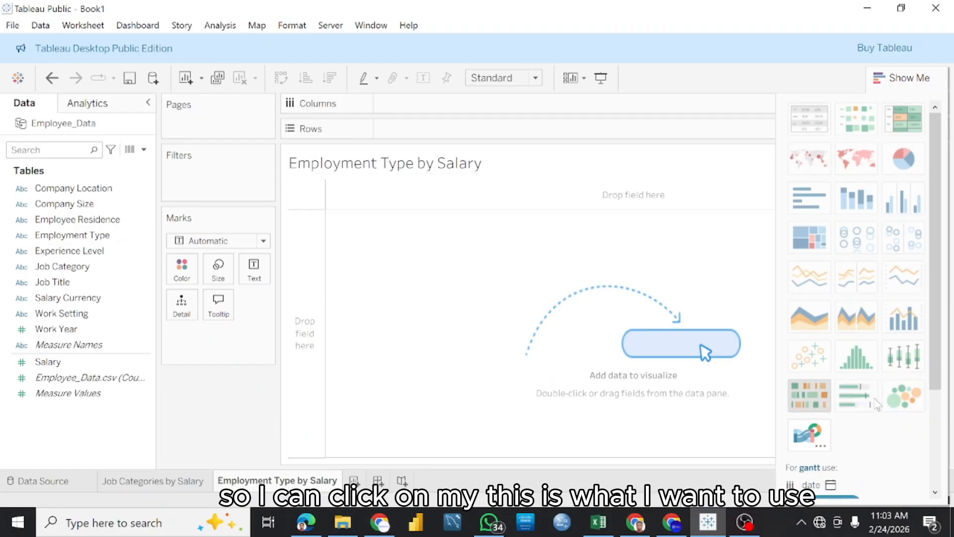
left_click(898, 401)
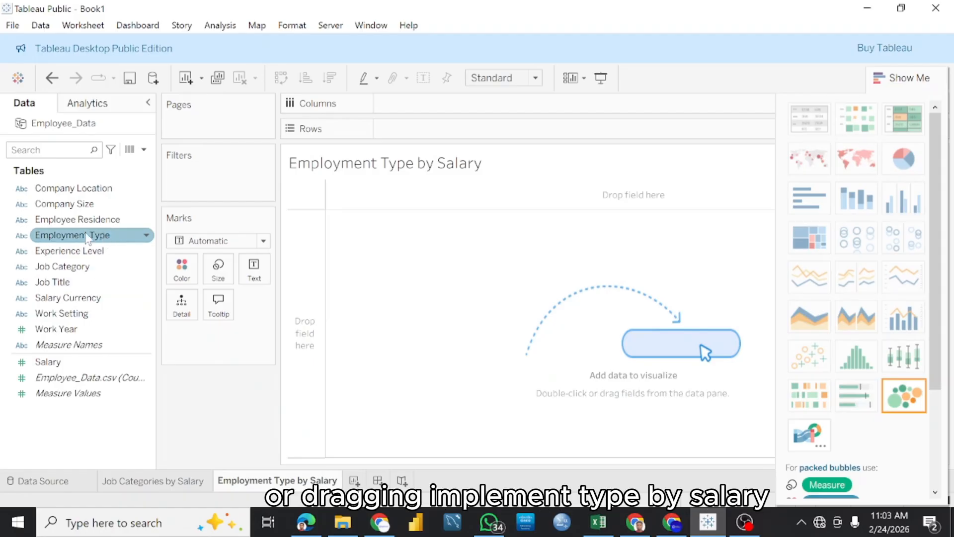
left_click_drag(87, 238, 473, 268)
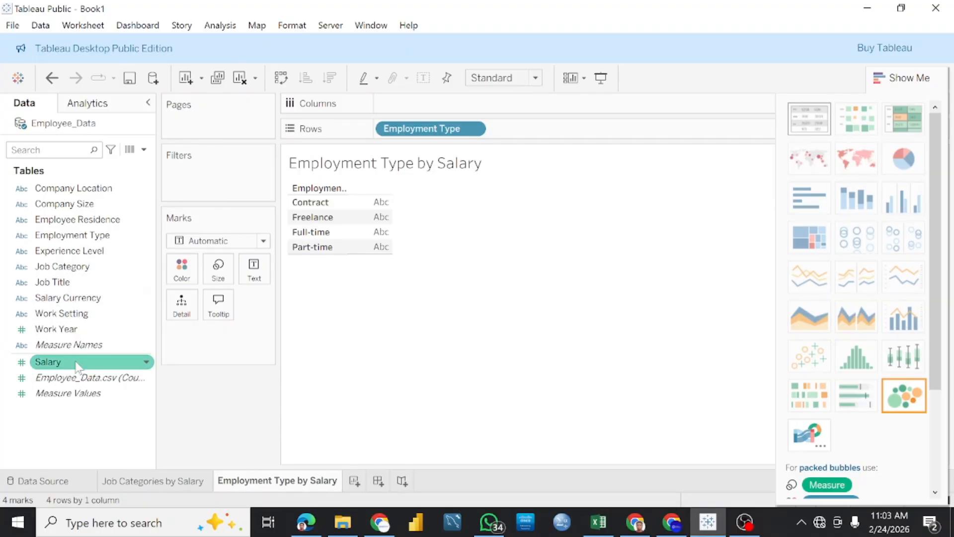
left_click_drag(70, 362, 383, 204)
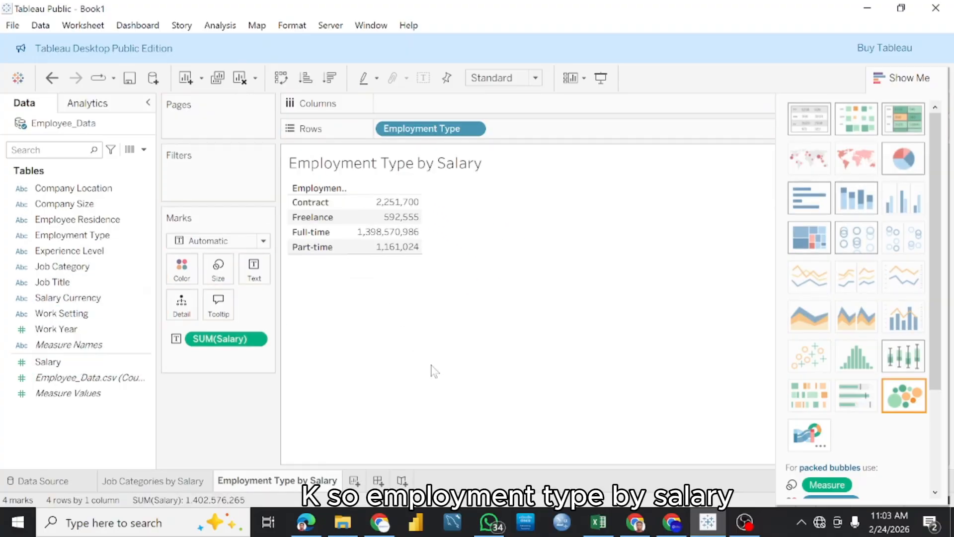
left_click(904, 395)
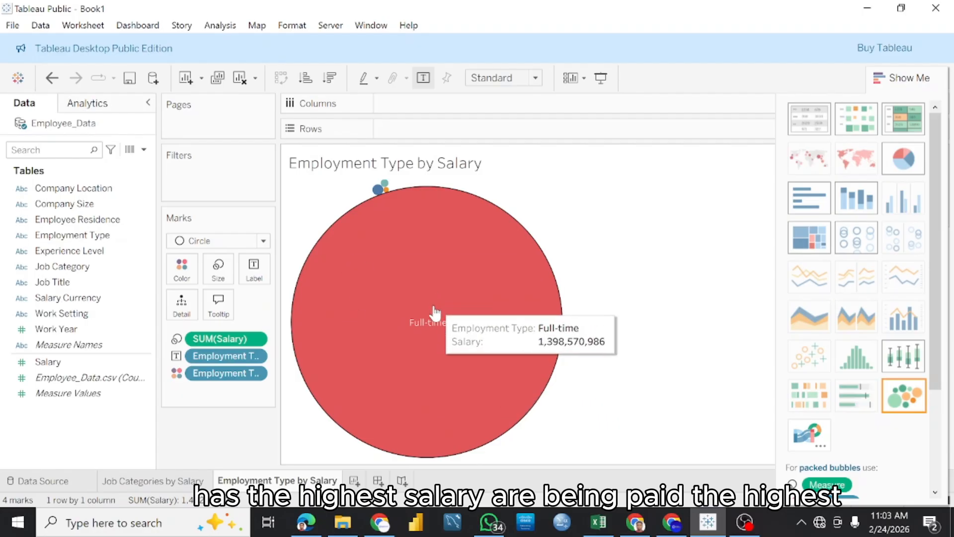
Add a third worksheet and name it "Salary trend by Year".
left_click(354, 480)
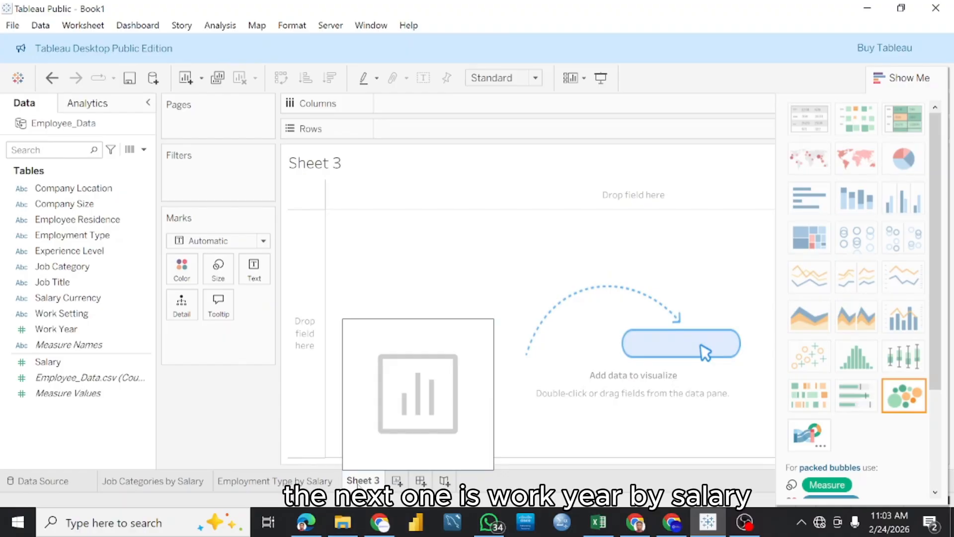
double_click(363, 480)
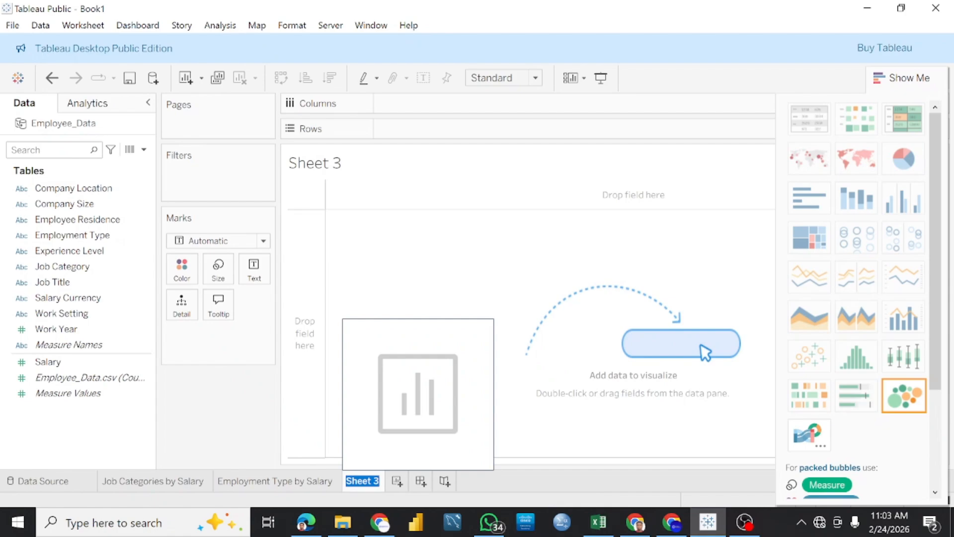
type("Work")
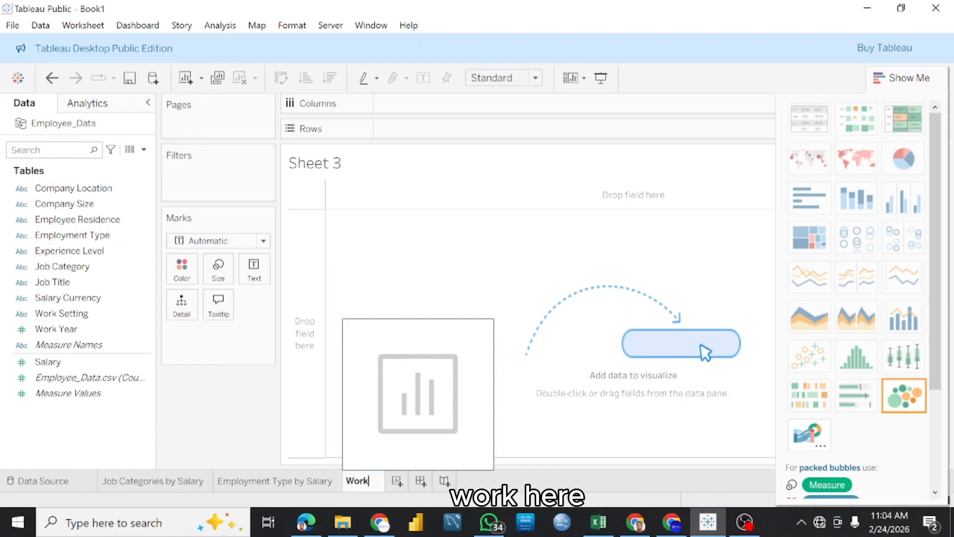
key("BackSpace")
key("BackSpace")
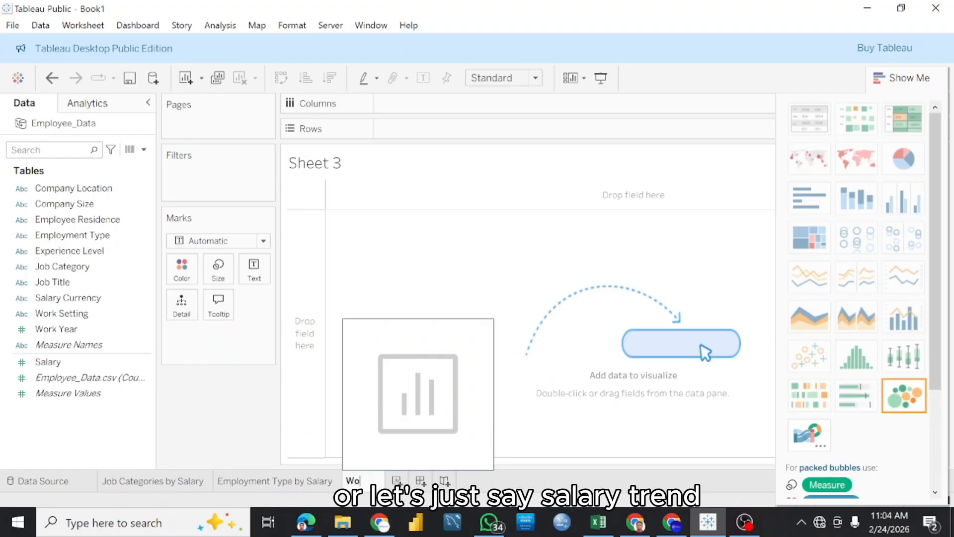
type("Sa")
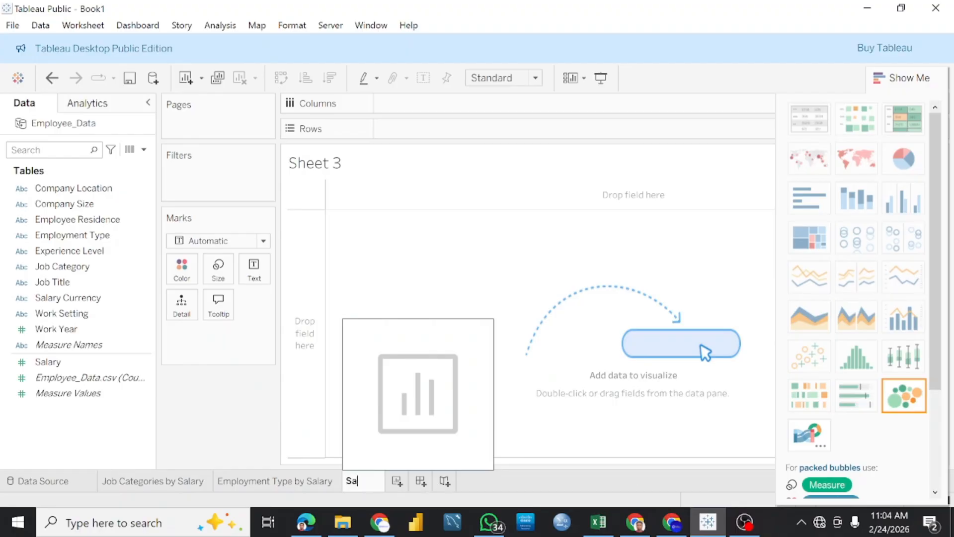
type("lary")
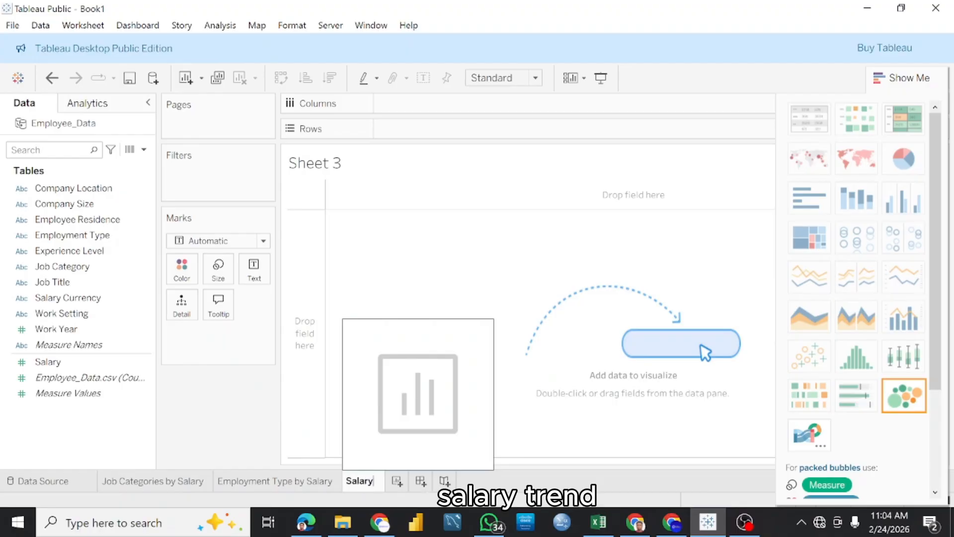
type(" trend")
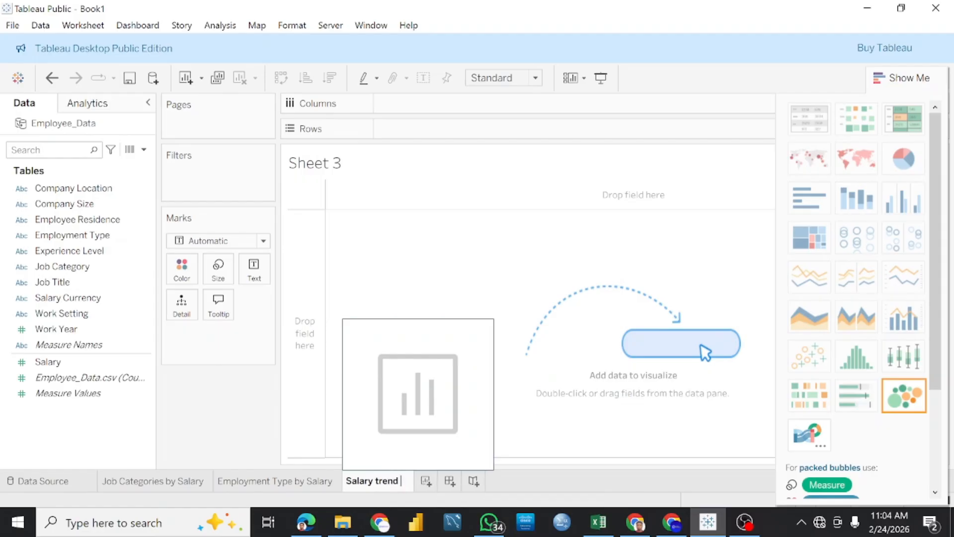
type(" by")
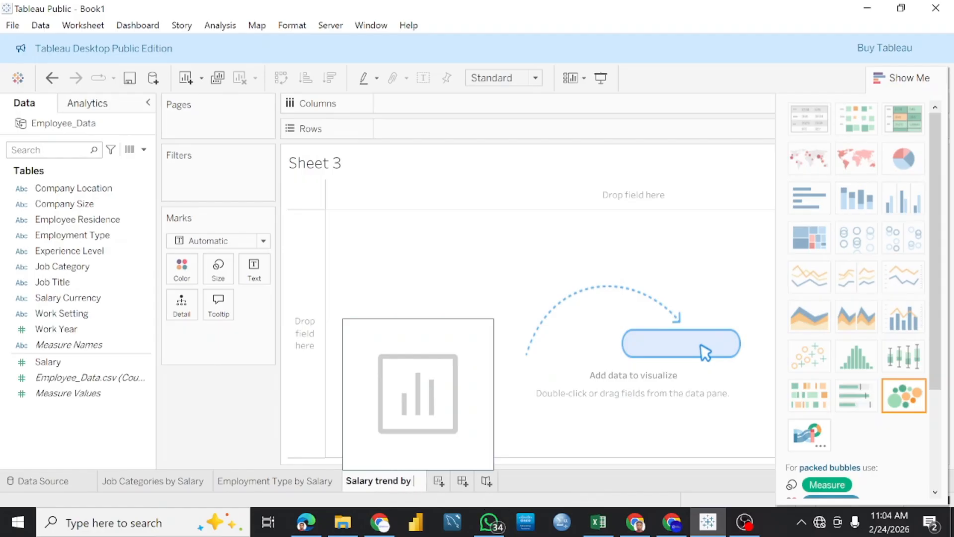
type(" Year")
key("Return")
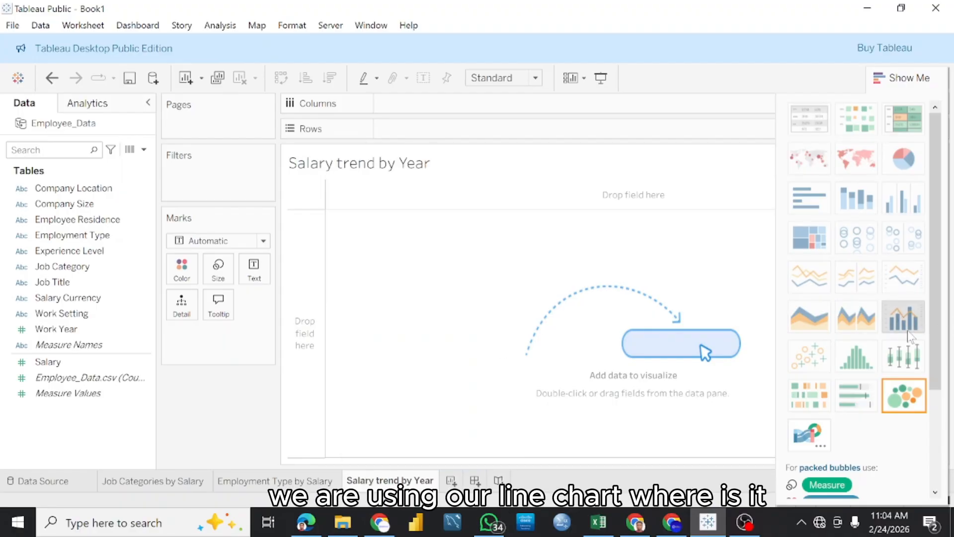
Choose the continuous lines chart type and place Work Year on the columns.
left_click(815, 278)
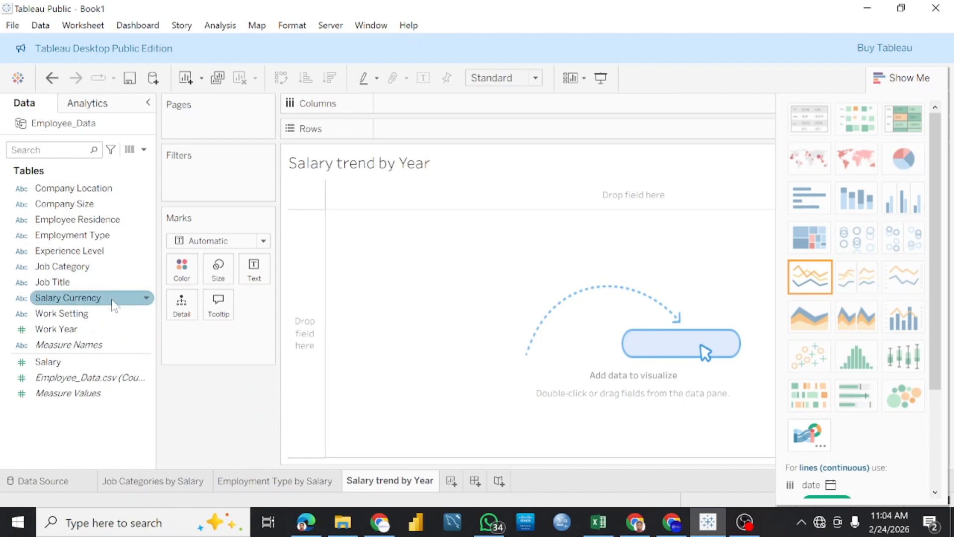
left_click_drag(100, 329, 395, 242)
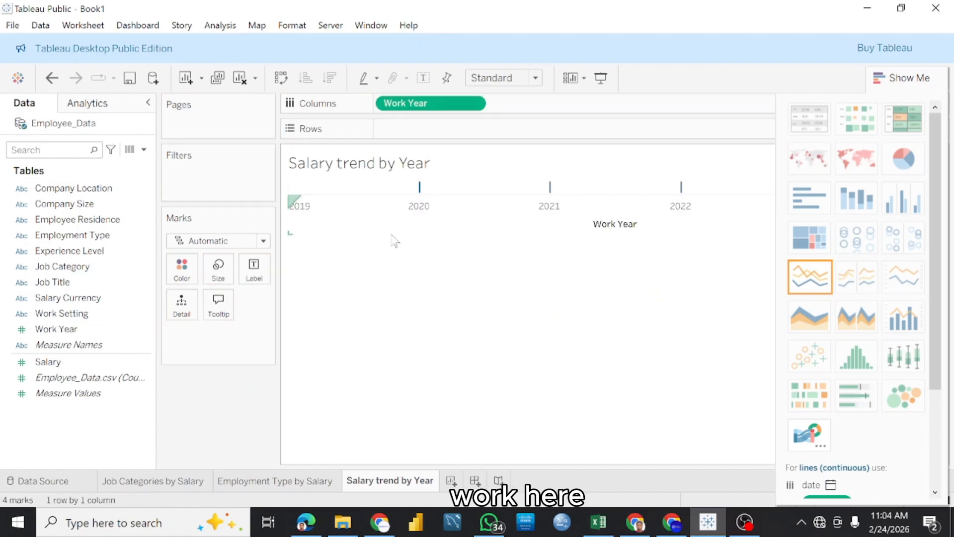
left_click(144, 363)
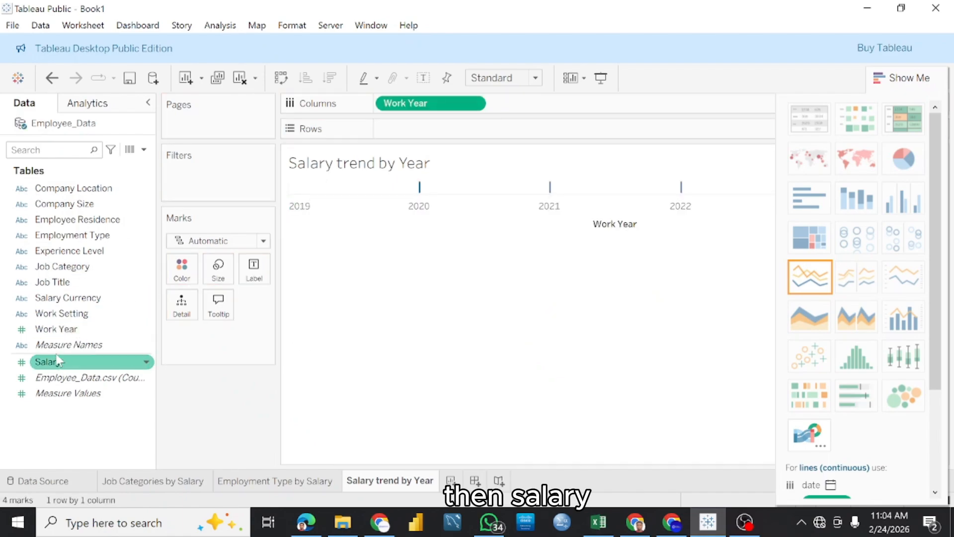
left_click_drag(55, 297, 420, 187)
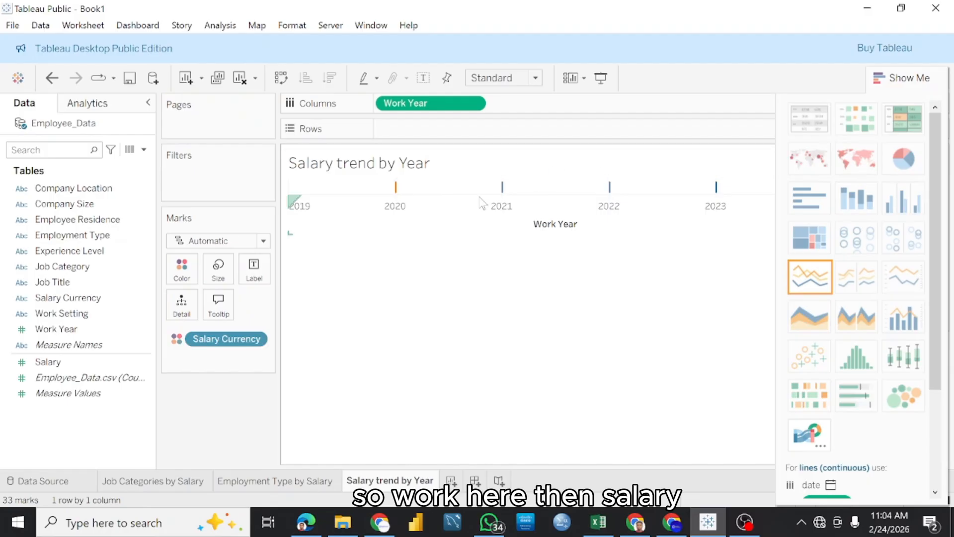
mouse_move(507, 190)
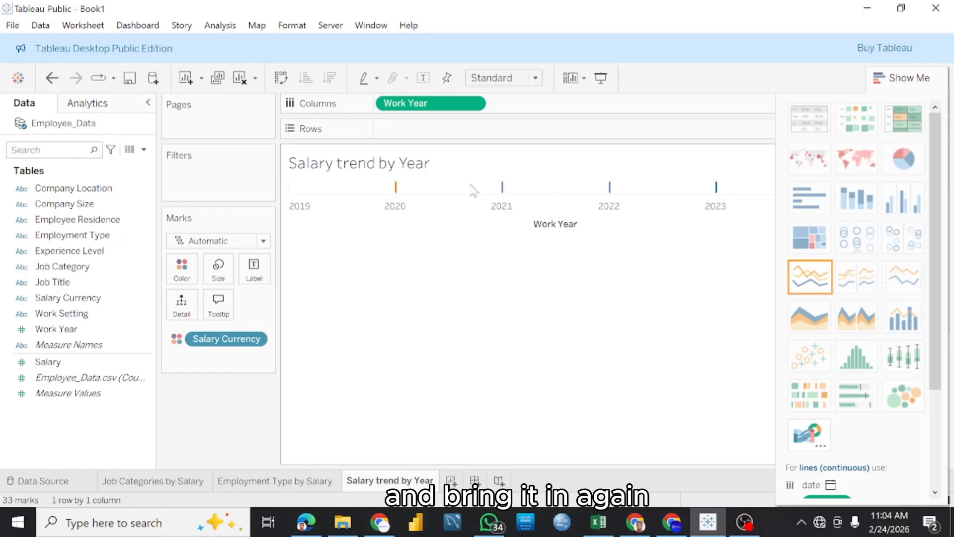
left_click_drag(231, 338, 92, 408)
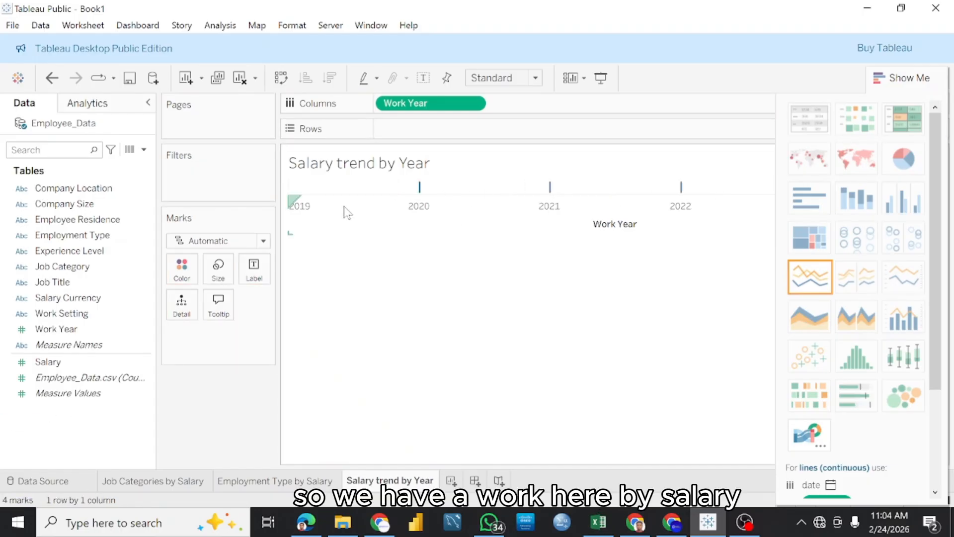
left_click(461, 201)
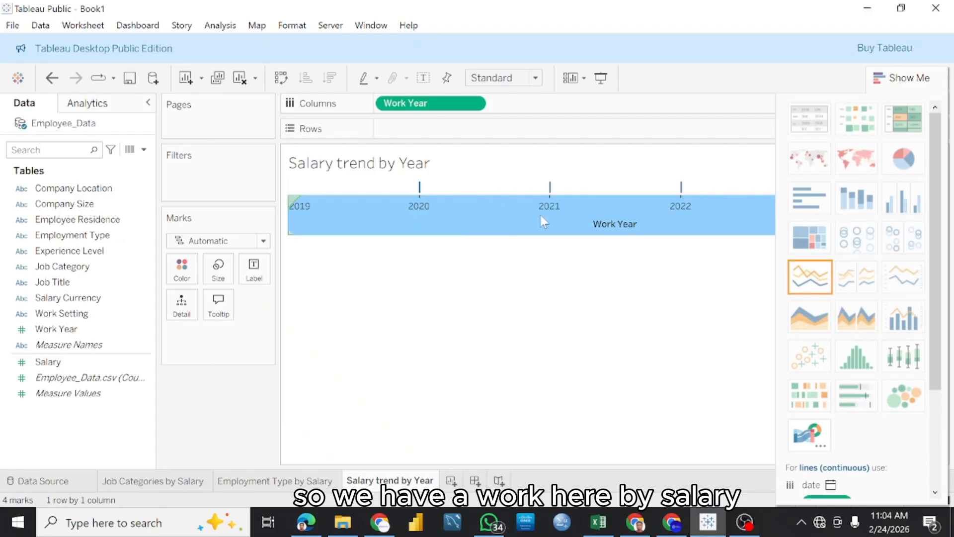
left_click_drag(152, 386, 80, 405)
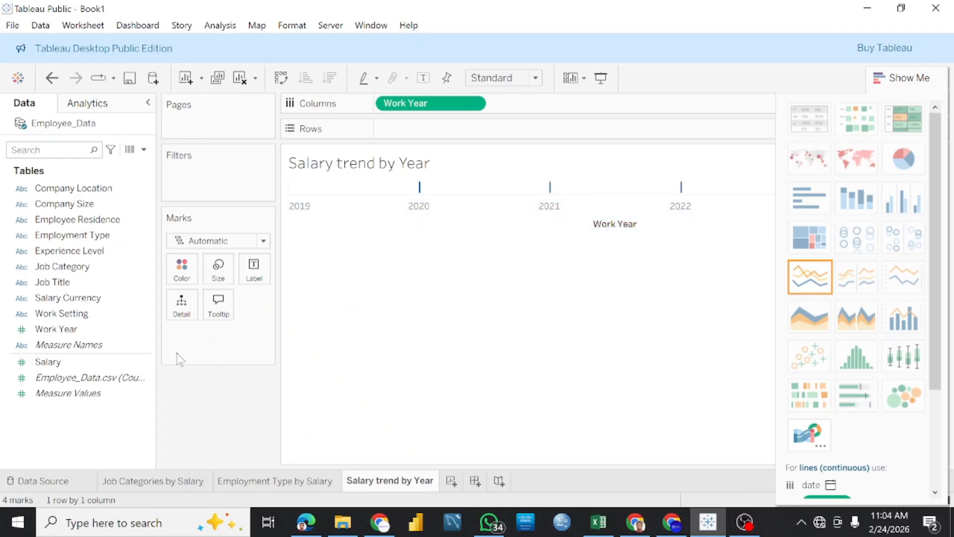
left_click_drag(78, 336, 413, 135)
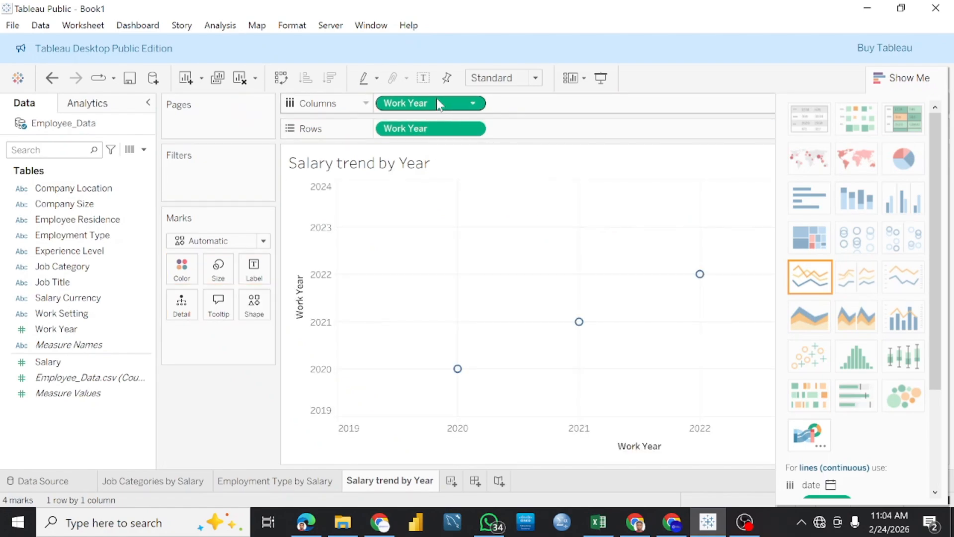
left_click_drag(436, 99, 431, 278)
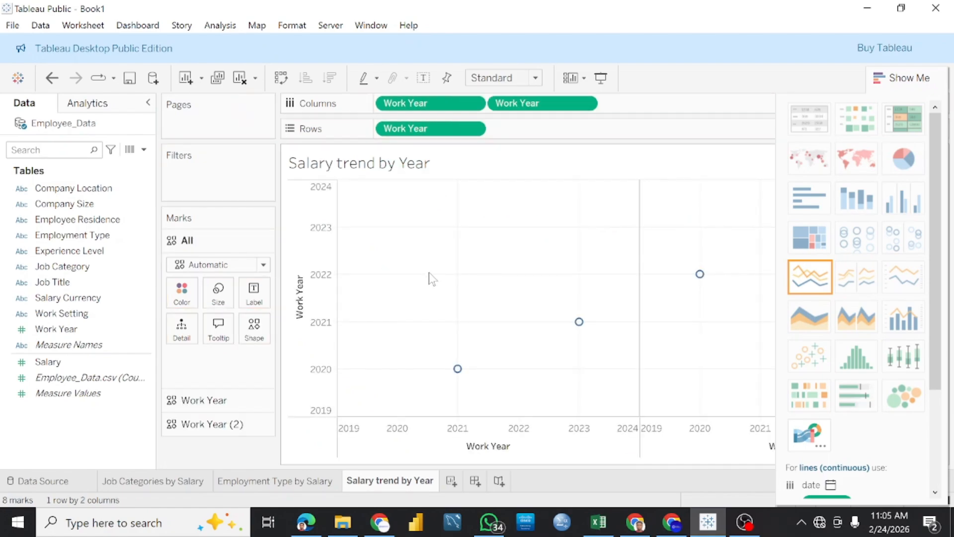
left_click(585, 103)
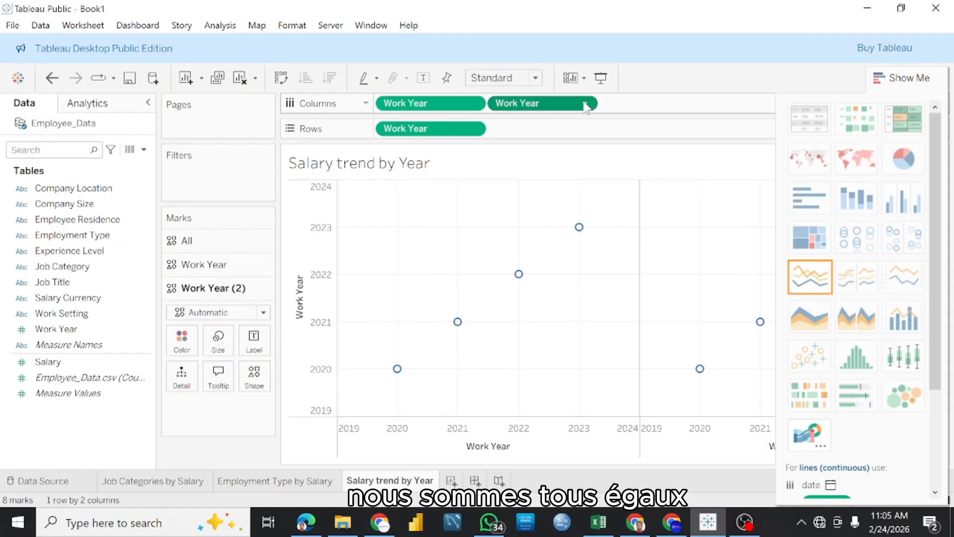
left_click(522, 422)
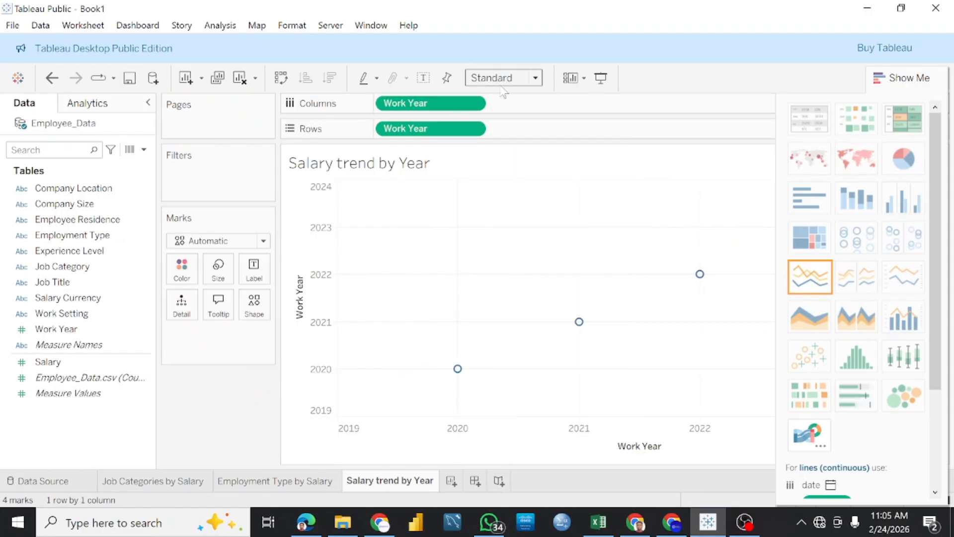
left_click(472, 105)
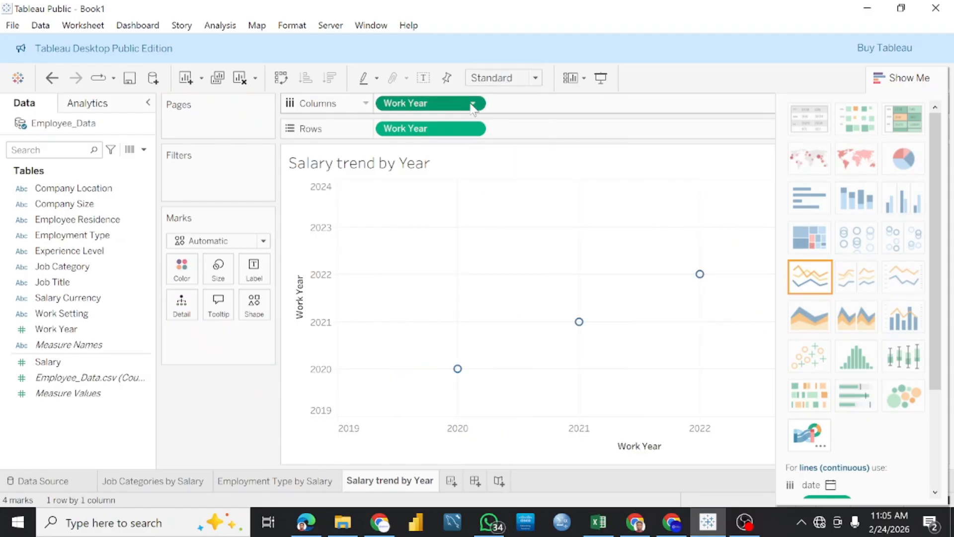
left_click(428, 375)
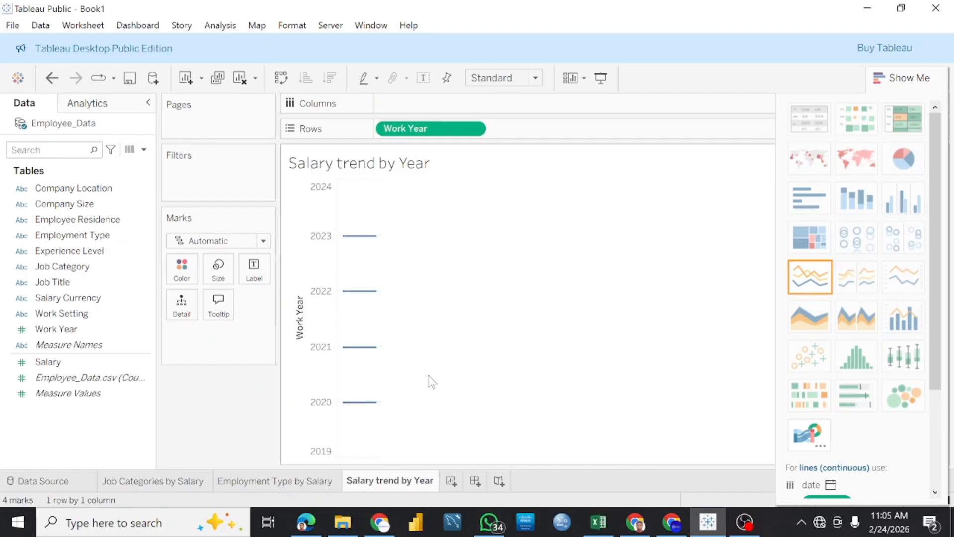
left_click_drag(405, 128, 415, 102)
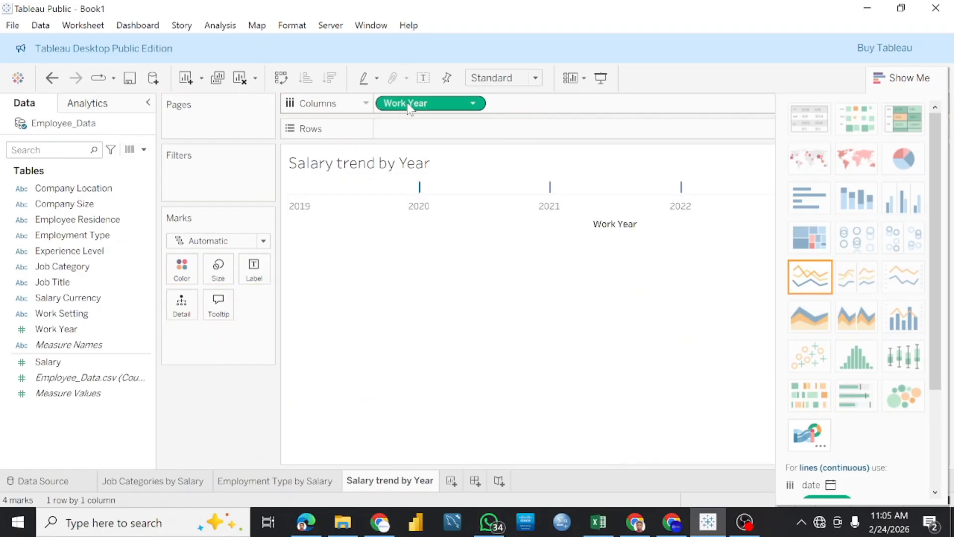
Place Salary on the rows as a sum to plot it as a line over Work Year, and hide the chart type suggestions.
left_click(94, 299)
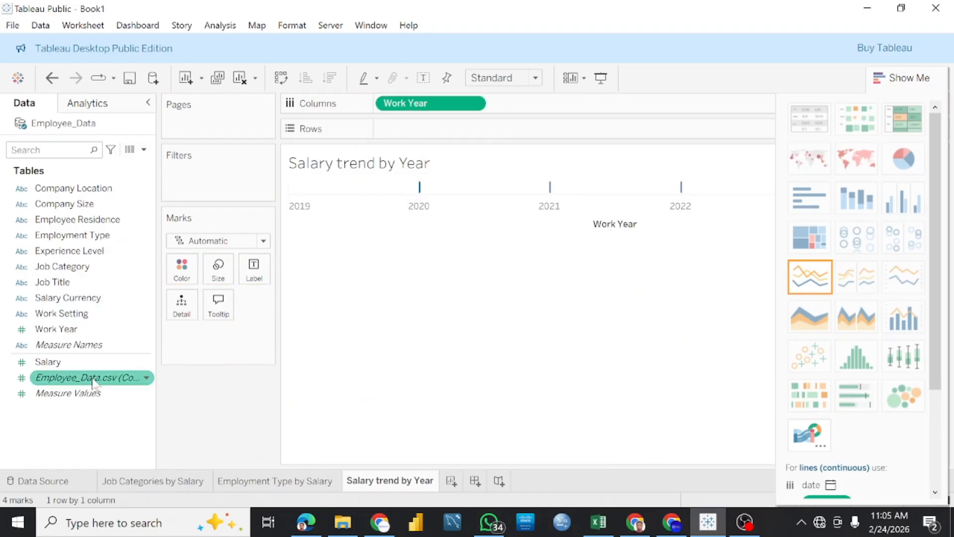
mouse_move(75, 363)
left_mouse_down()
mouse_move(249, 318)
mouse_move(476, 135)
mouse_move(464, 139)
left_mouse_up()
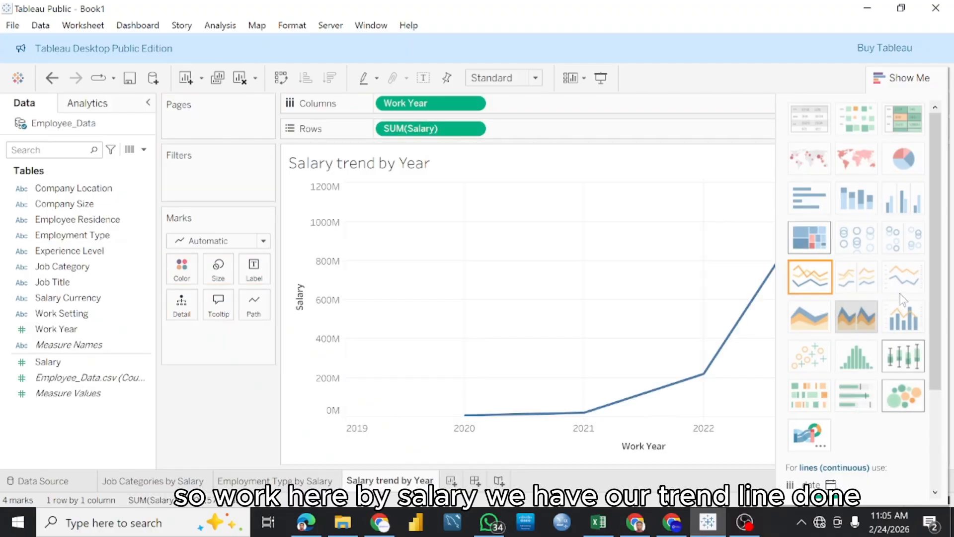
left_click(910, 80)
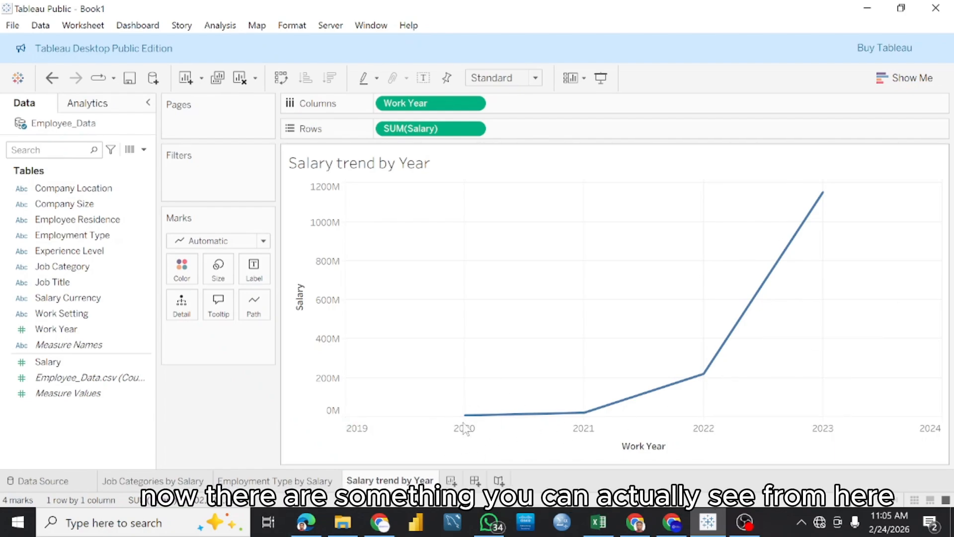
mouse_move(470, 449)
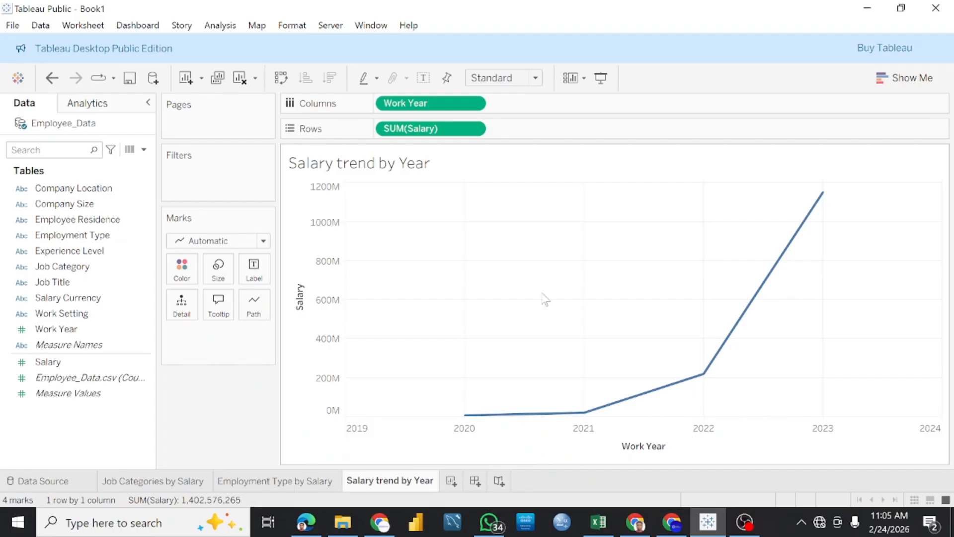
Add a fourth worksheet and name it "Work setting by Salary".
left_click(450, 482)
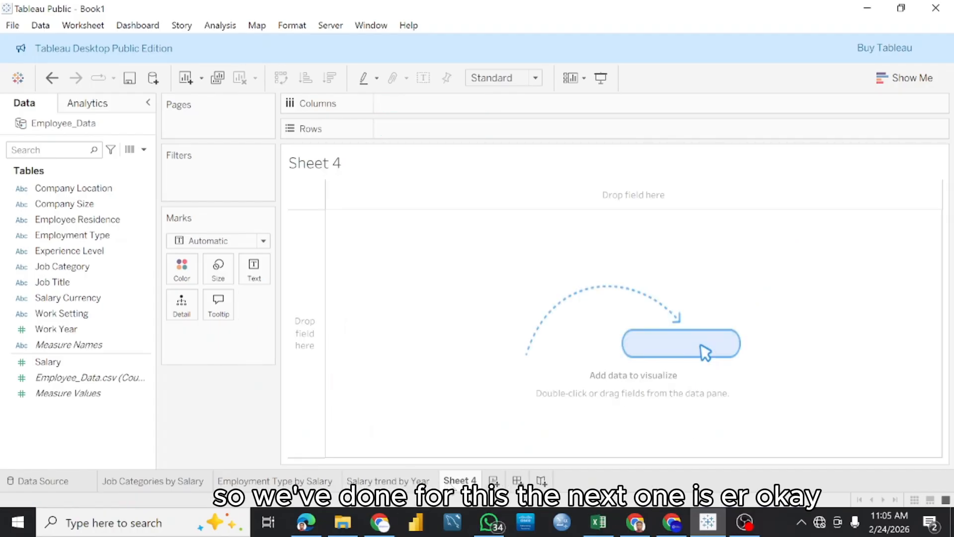
mouse_move(458, 485)
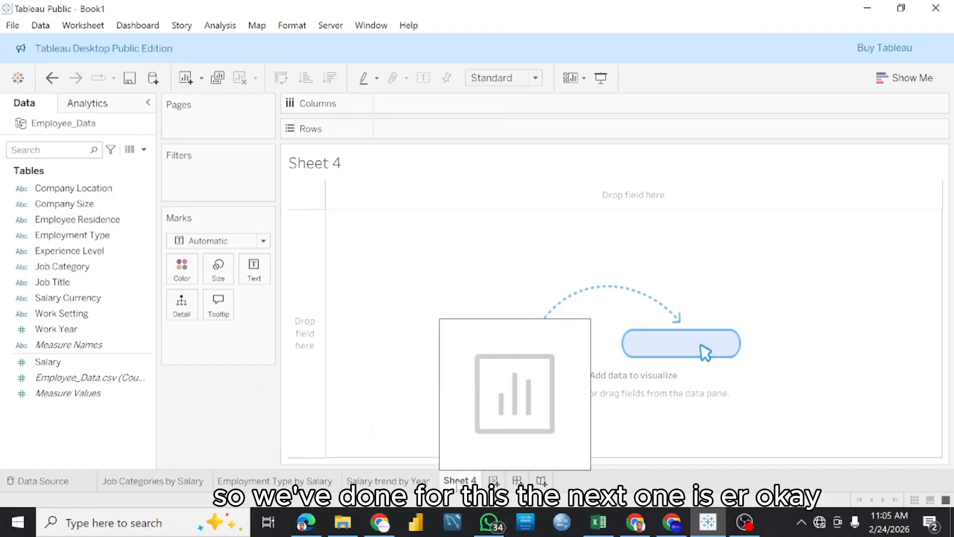
double_click(457, 482)
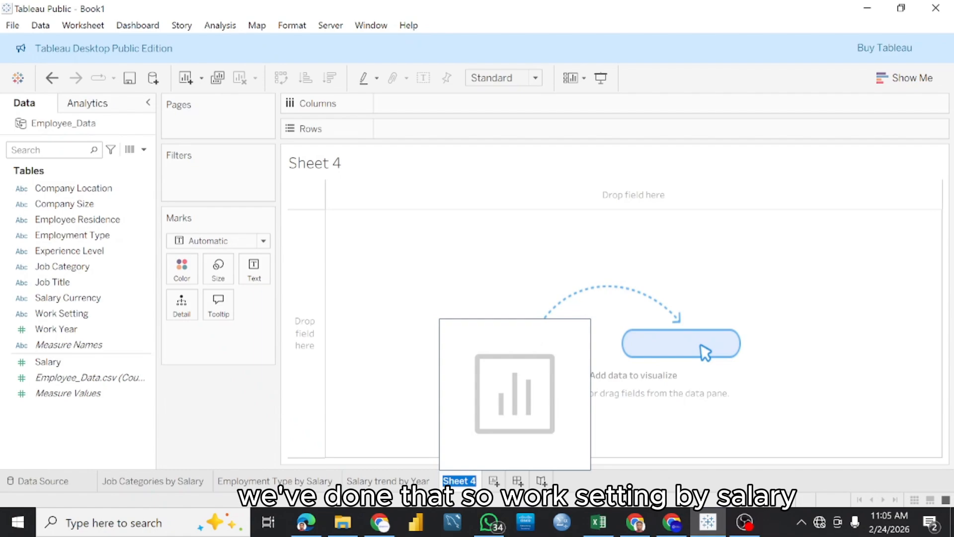
type("Wo")
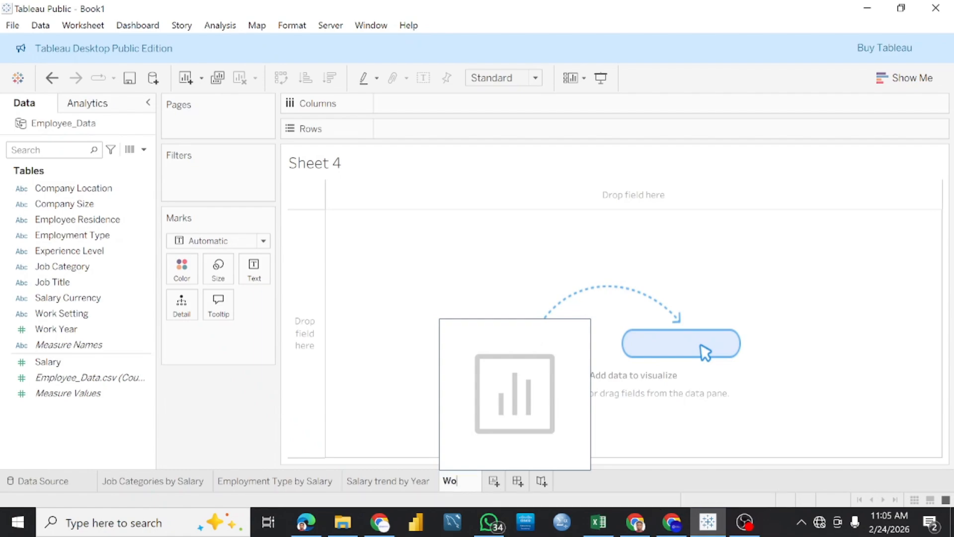
type("rk s")
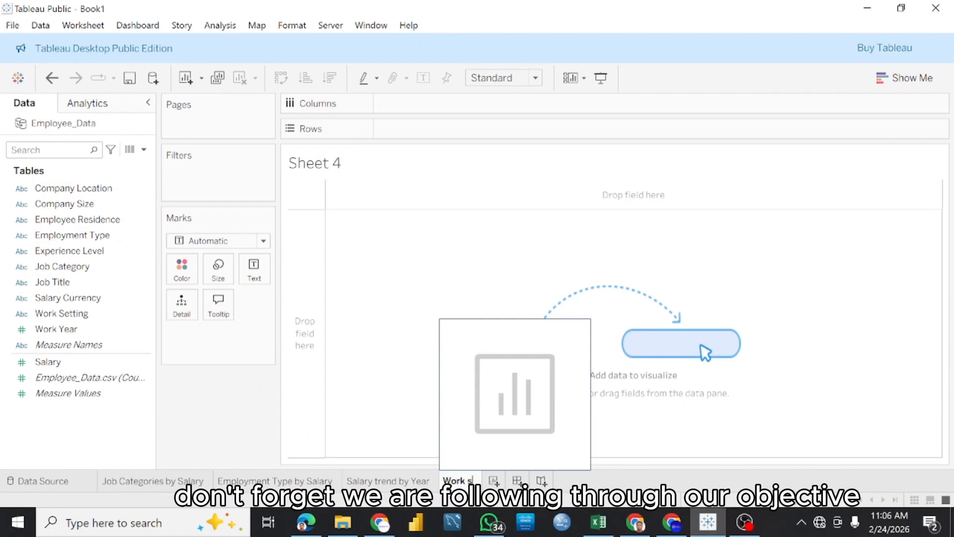
type("ett")
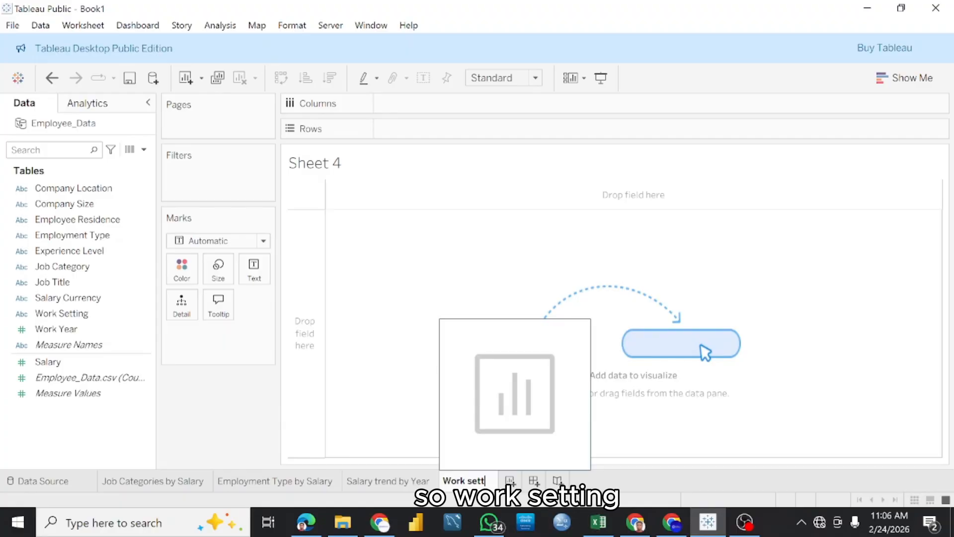
type("ing")
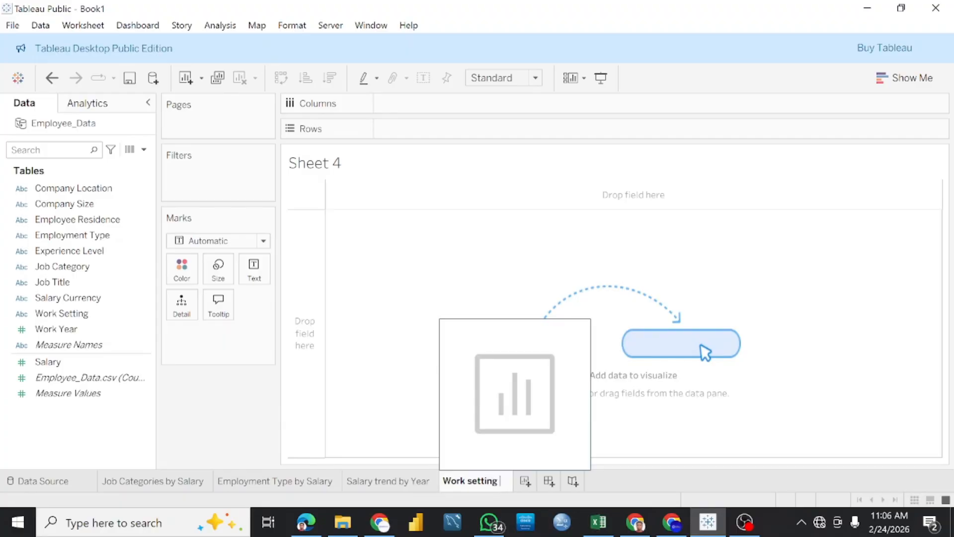
type(" by Sa")
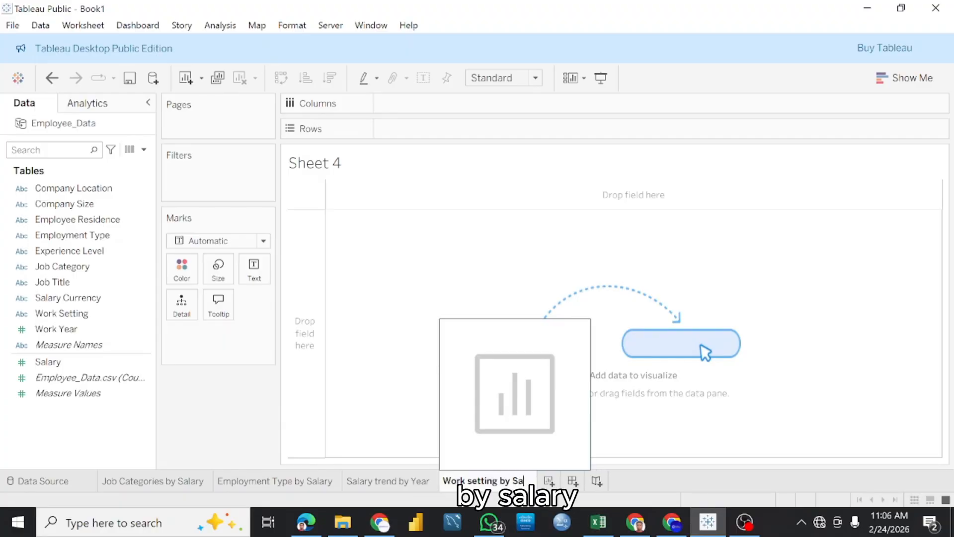
type("lary")
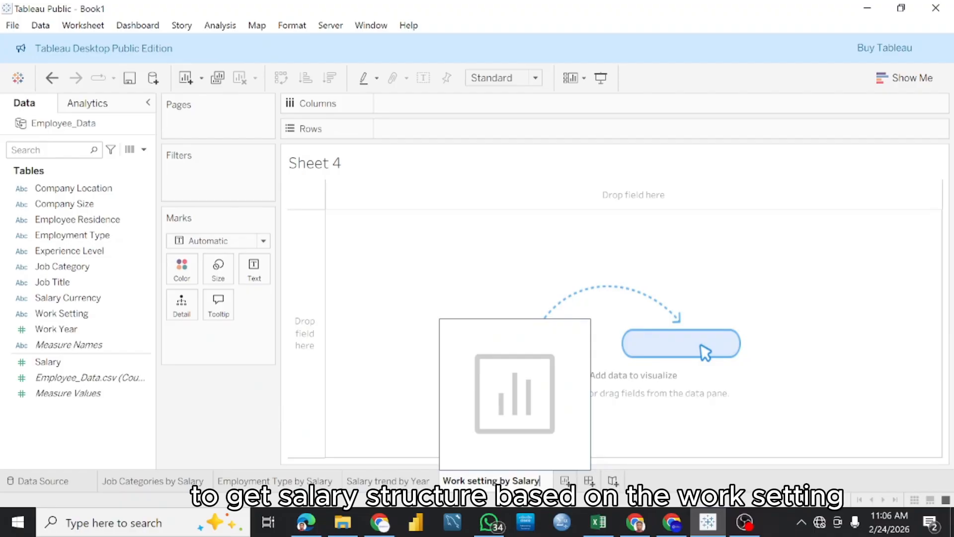
key("Return")
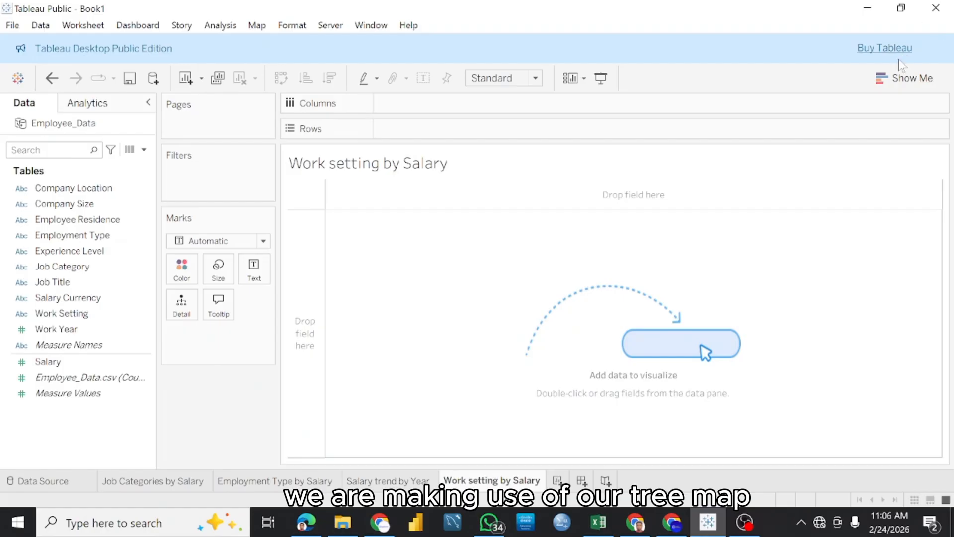
Create a treemap of summed Salary by Work Setting.
left_click(904, 78)
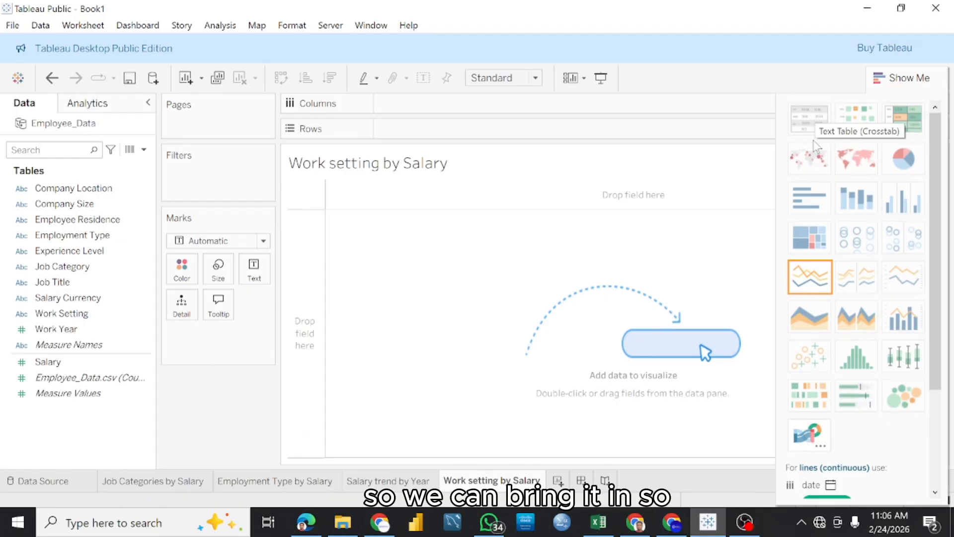
left_click(809, 228)
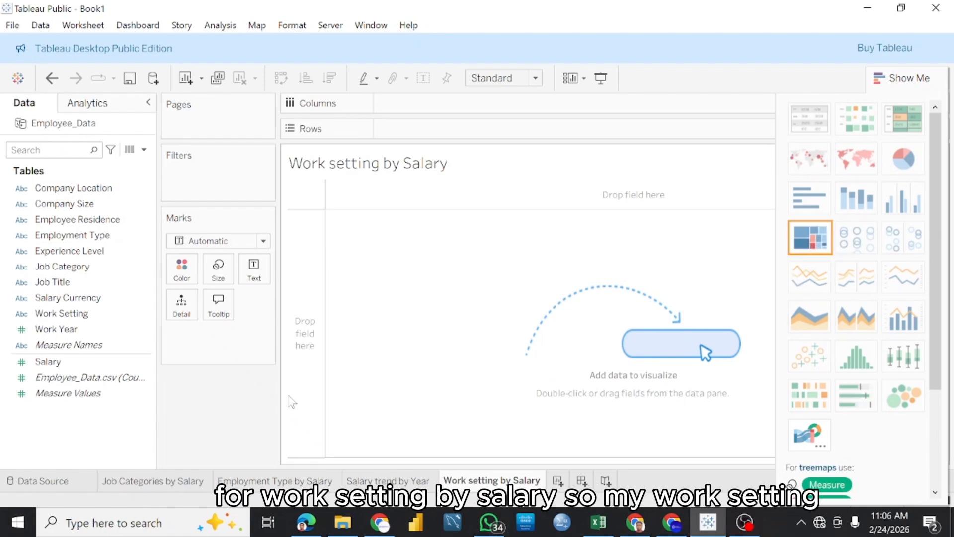
left_click_drag(102, 313, 445, 234)
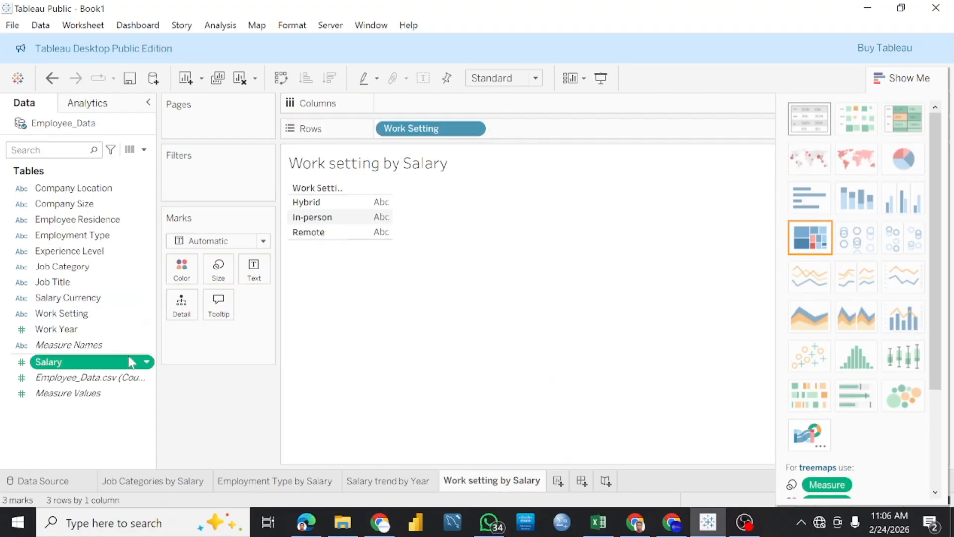
left_click_drag(55, 362, 386, 229)
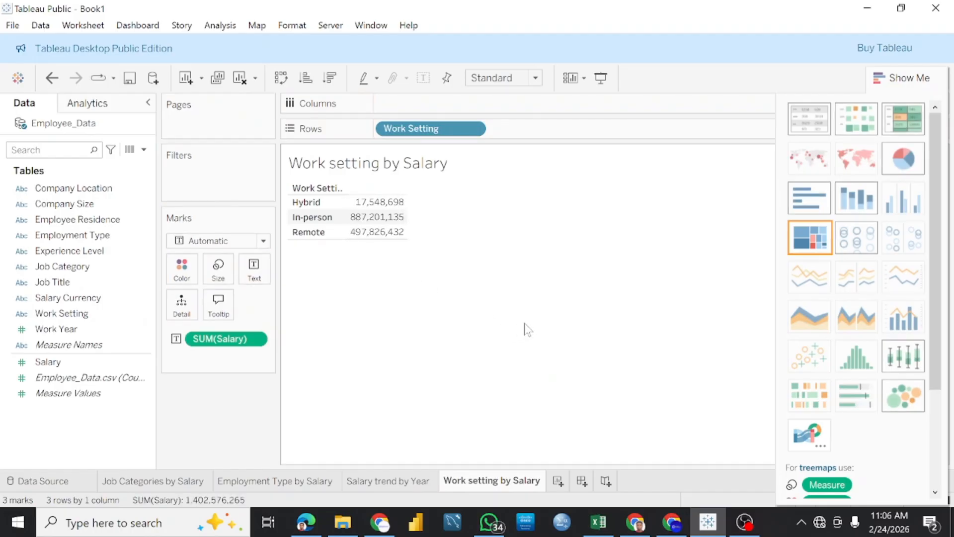
left_click(812, 233)
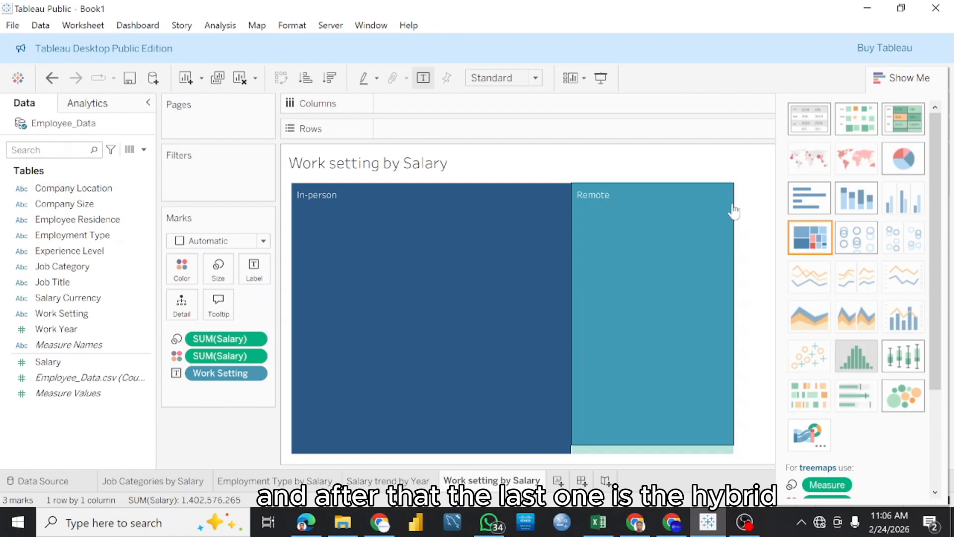
Add a fifth worksheet with a text table of summed Salary, with Employment Type on rows and Experience Level on columns.
left_click(559, 481)
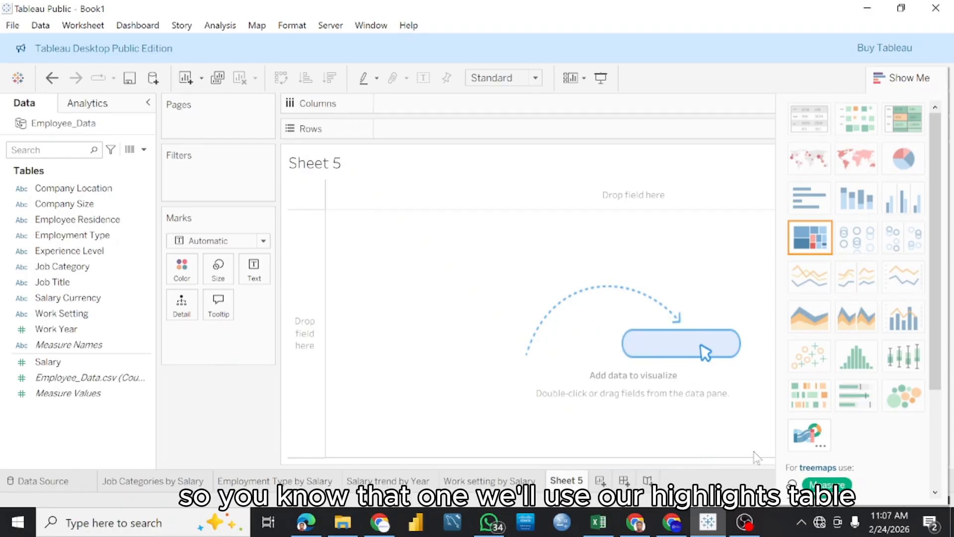
left_click(794, 115)
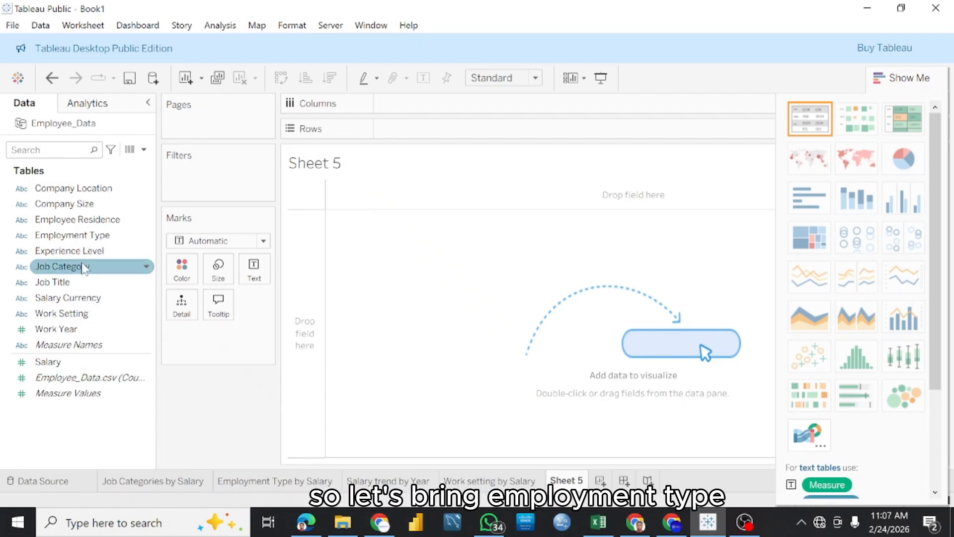
left_click_drag(74, 235, 358, 245)
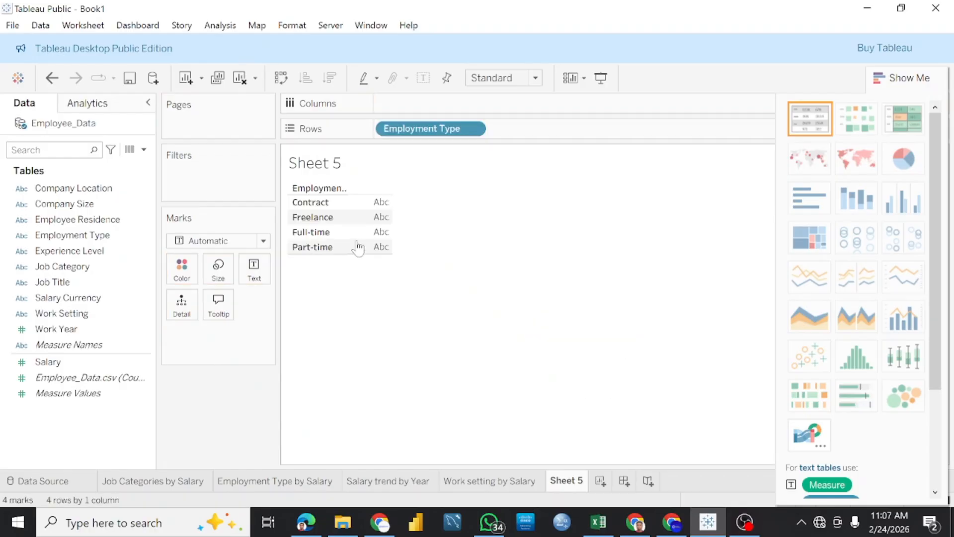
left_click_drag(70, 250, 372, 188)
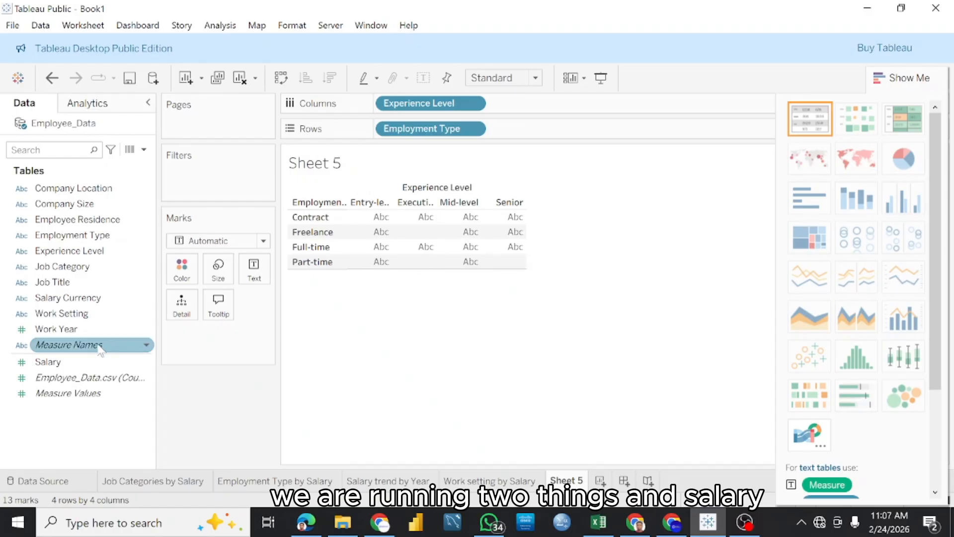
left_click_drag(68, 363, 395, 244)
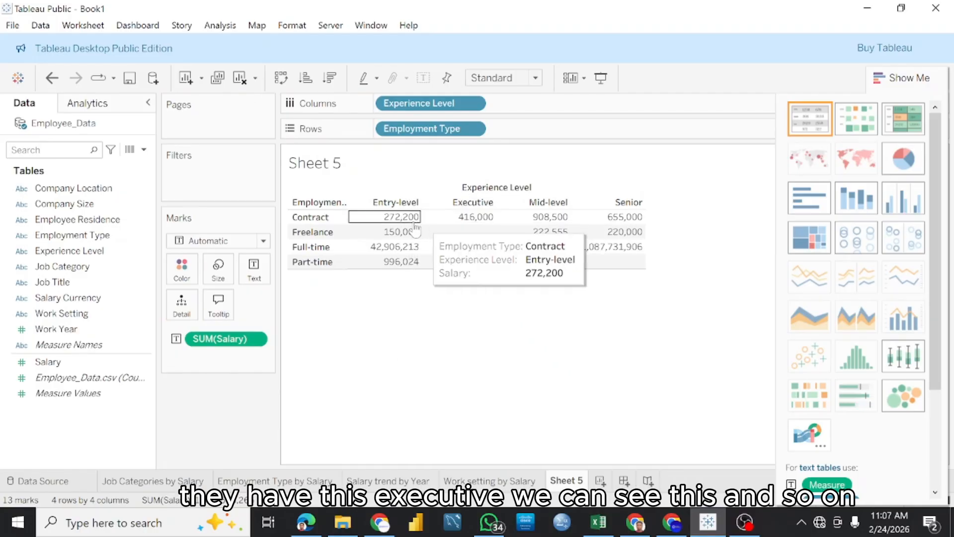
Try sorting the Experience Level columns by salary in descending and ascending order, using the Contract and Full-time rows, and clear the sort.
left_click(342, 218)
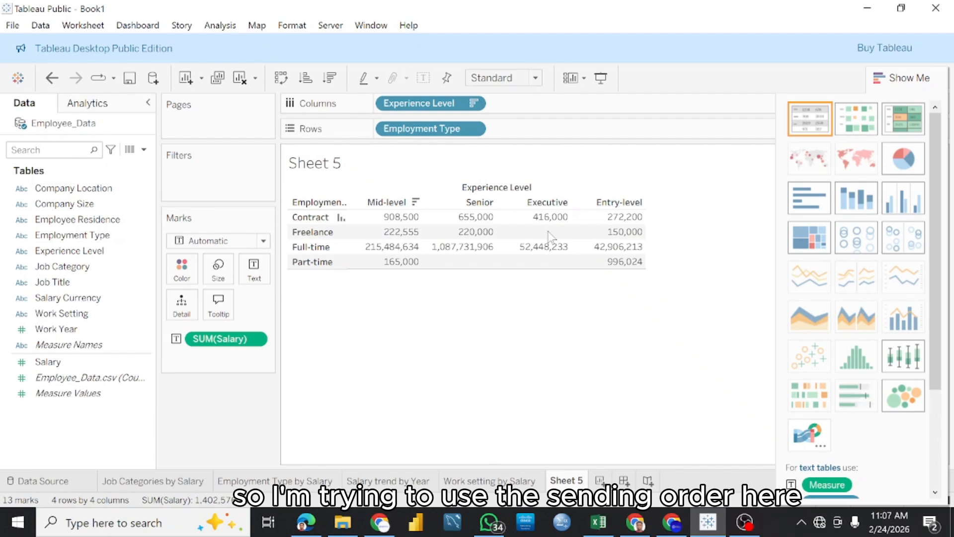
mouse_move(390, 259)
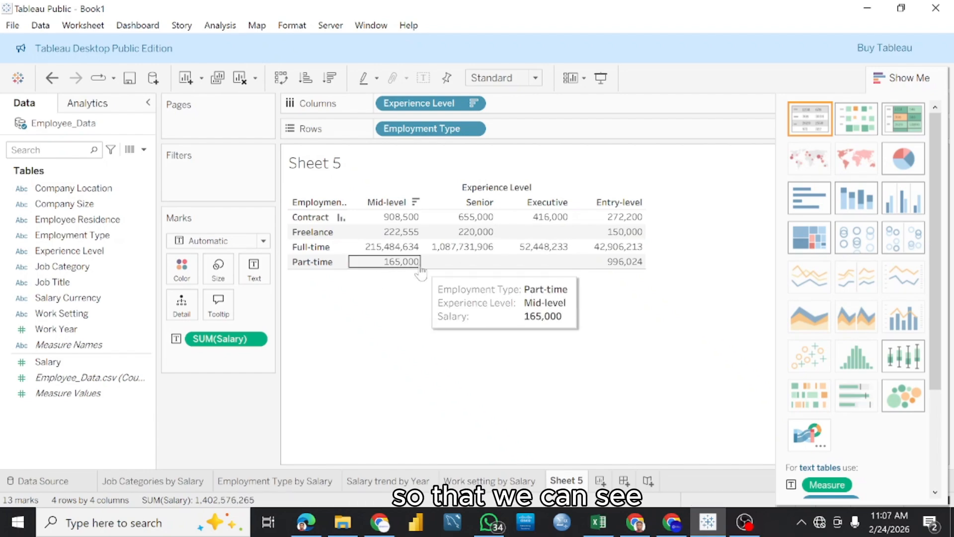
left_click(341, 247)
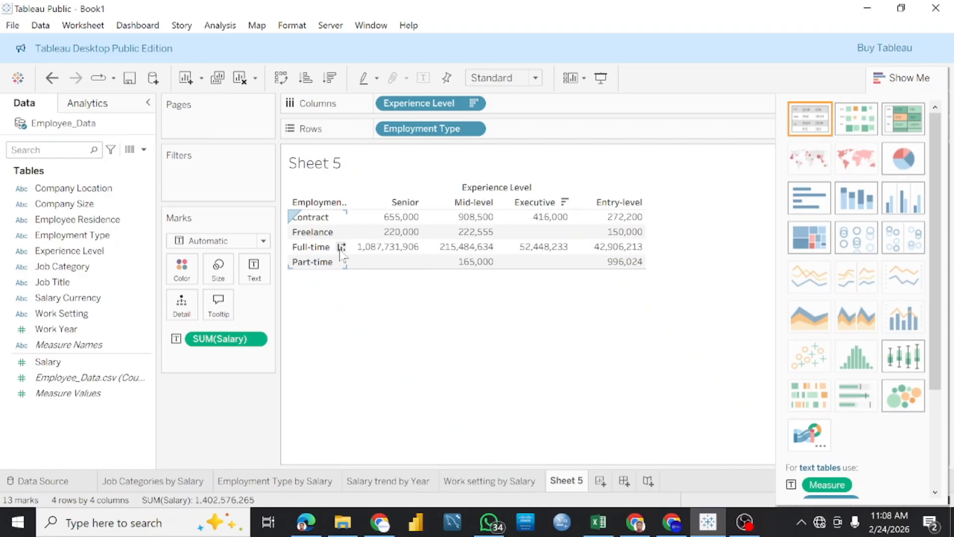
left_click(341, 248)
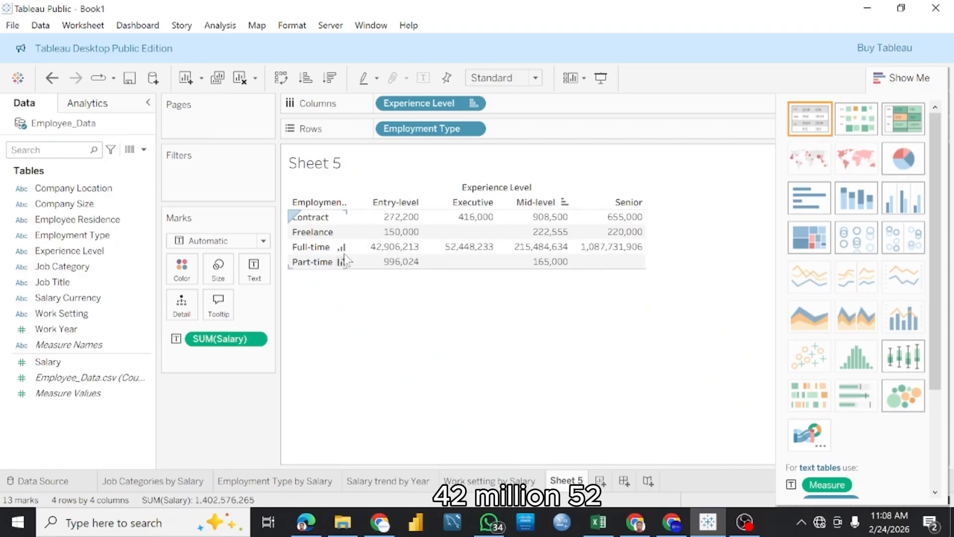
left_click(342, 248)
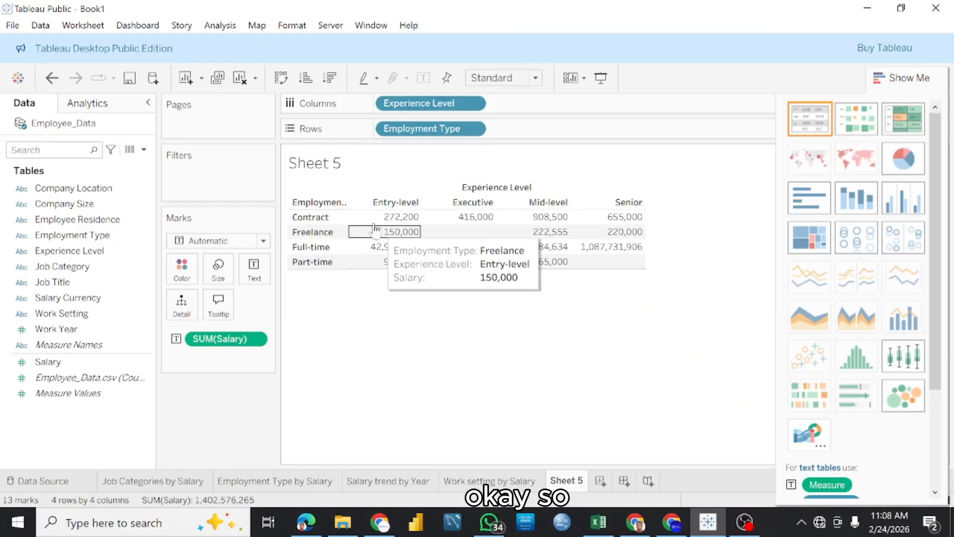
left_click(342, 217)
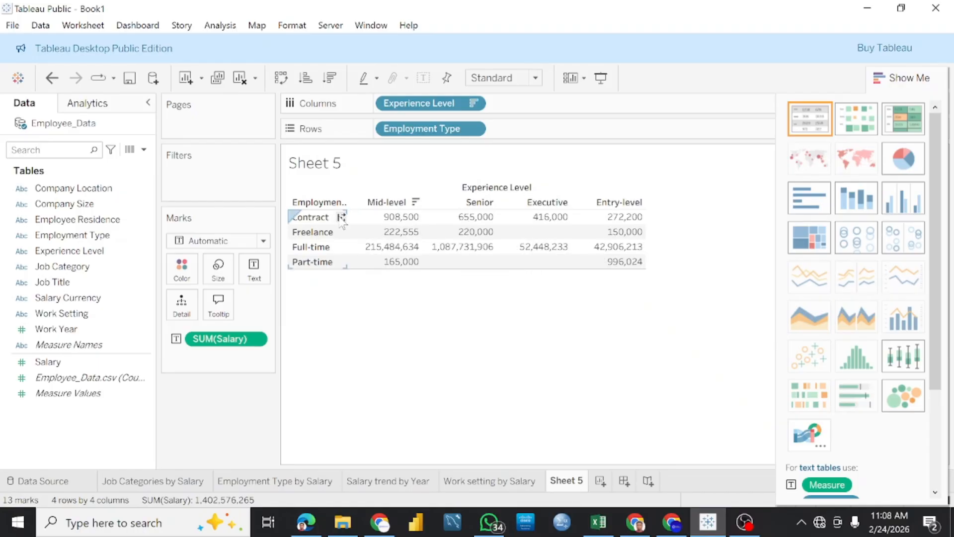
left_click(342, 217)
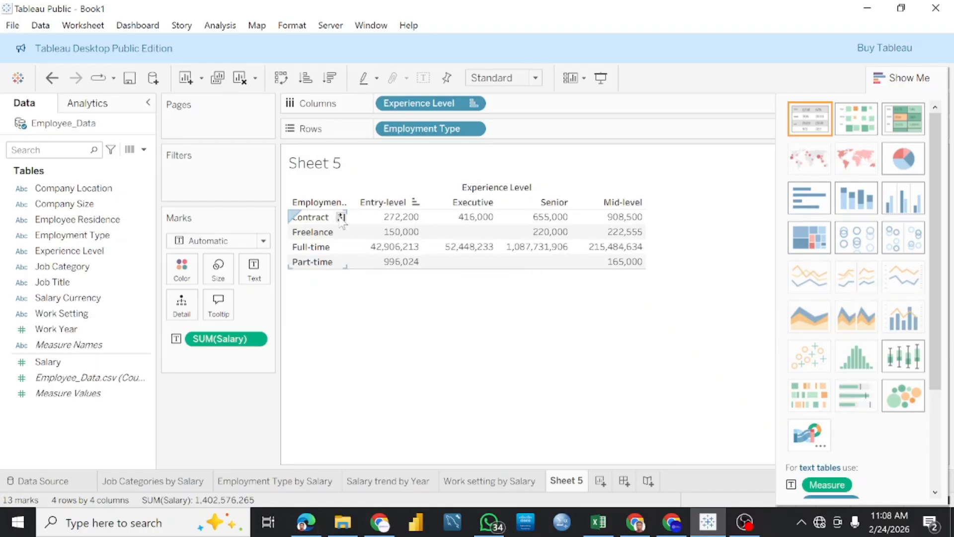
left_click(342, 217)
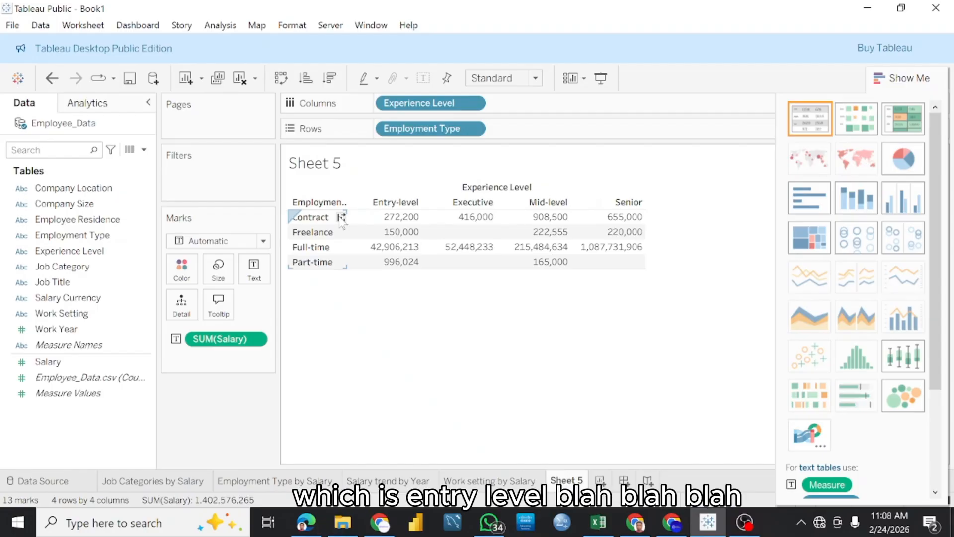
left_click(342, 218)
left_click(342, 218)
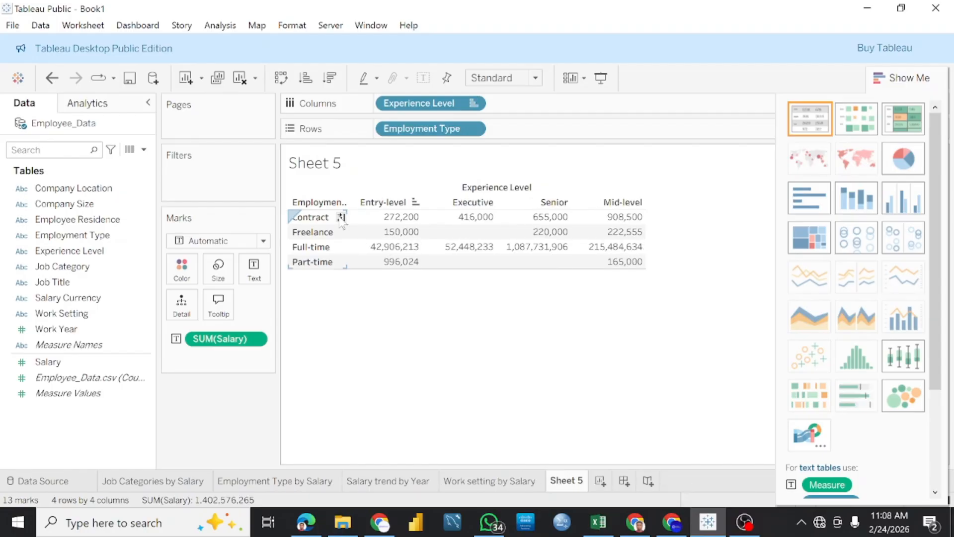
left_click(342, 218)
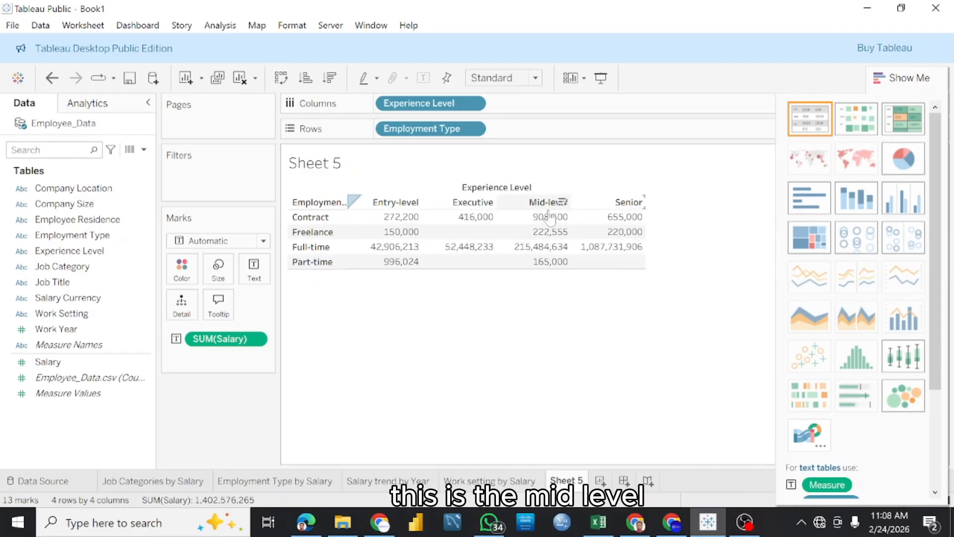
mouse_move(550, 219)
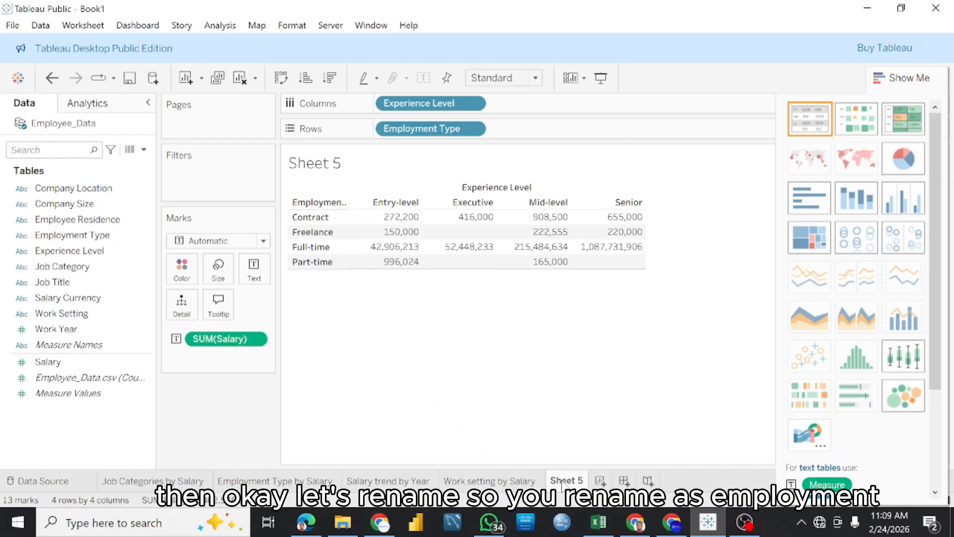
Rename the Sheet 5 worksheet as "Employment Type by Experience level by Salary".
double_click(563, 481)
type("Employ")
type("ment")
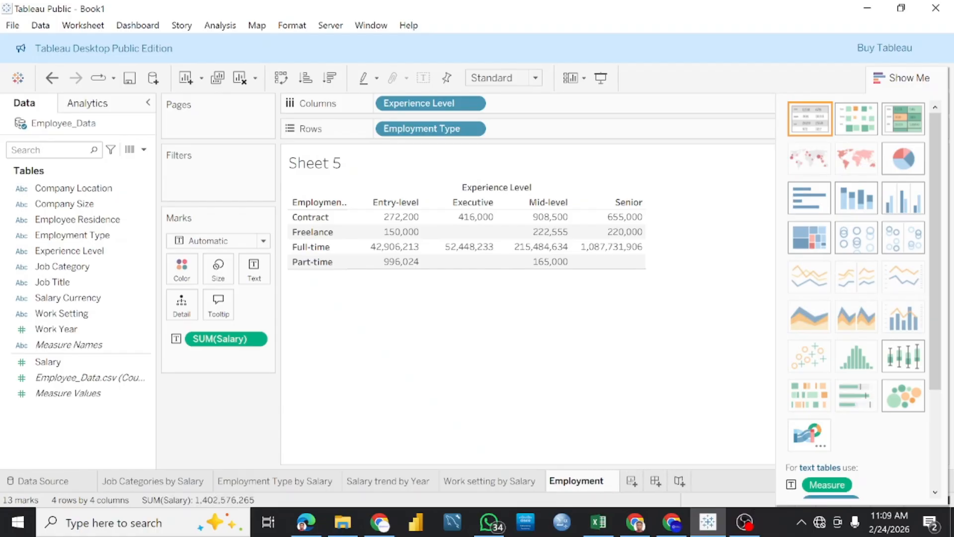
type(" T")
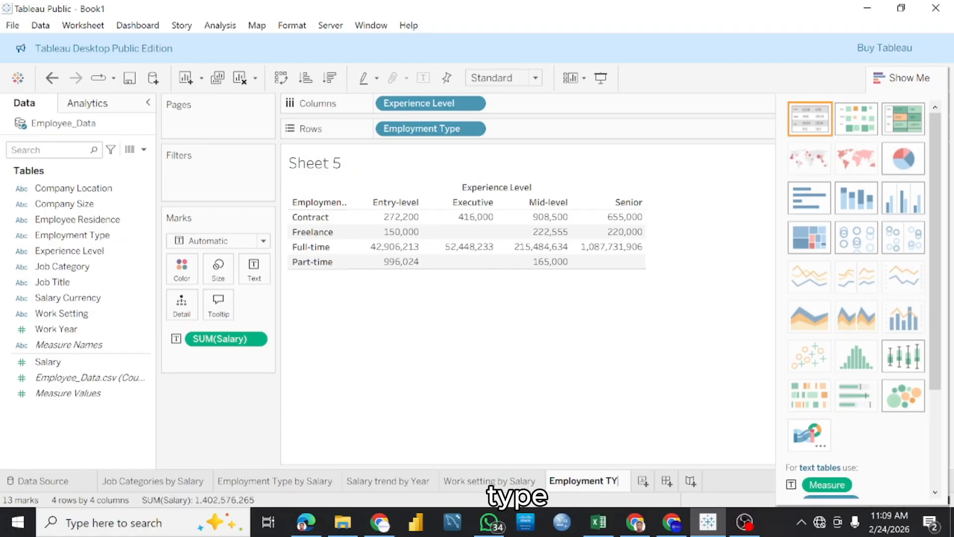
type("ype")
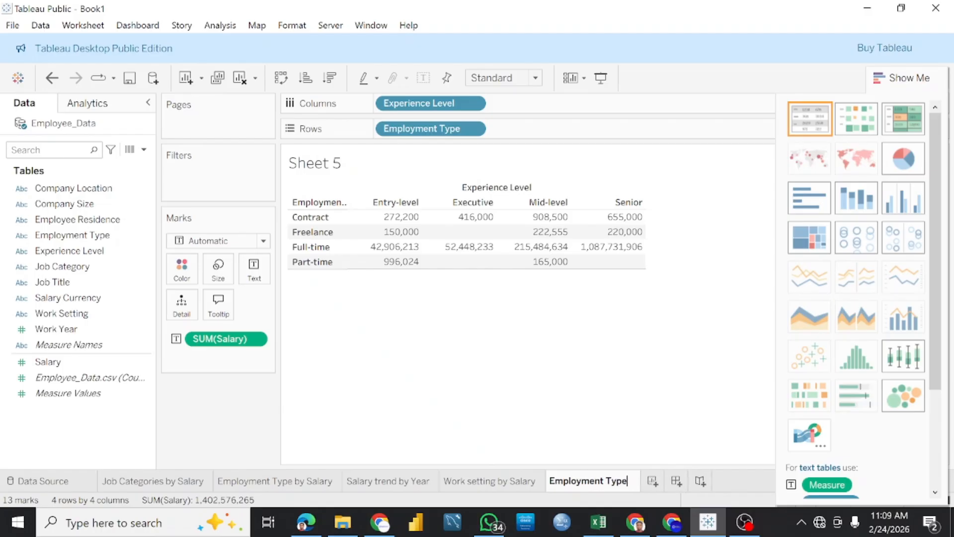
type(" by")
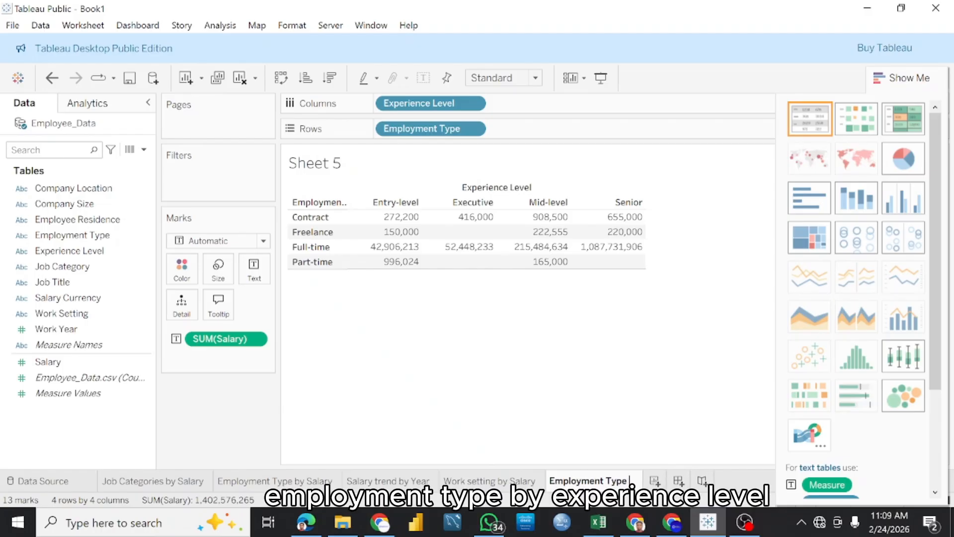
type(" Ex")
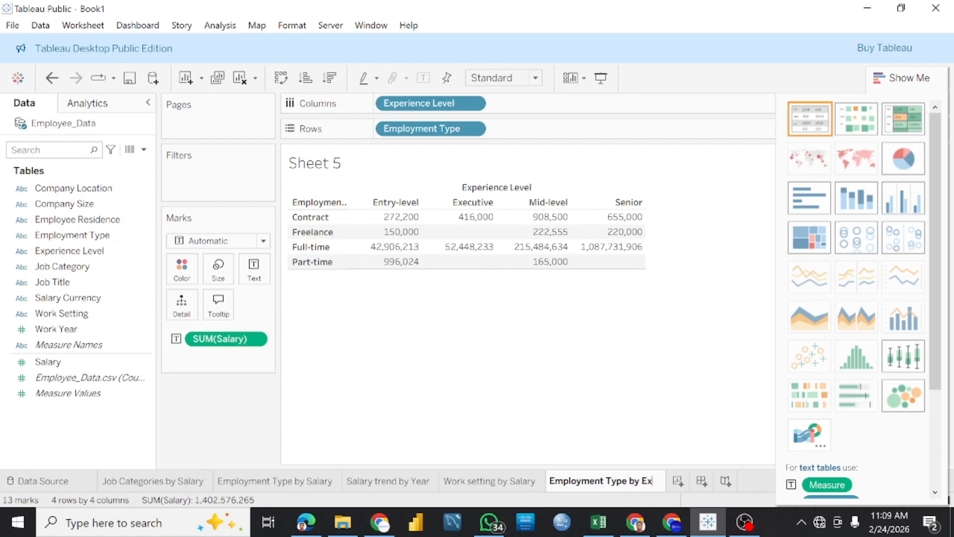
type("p")
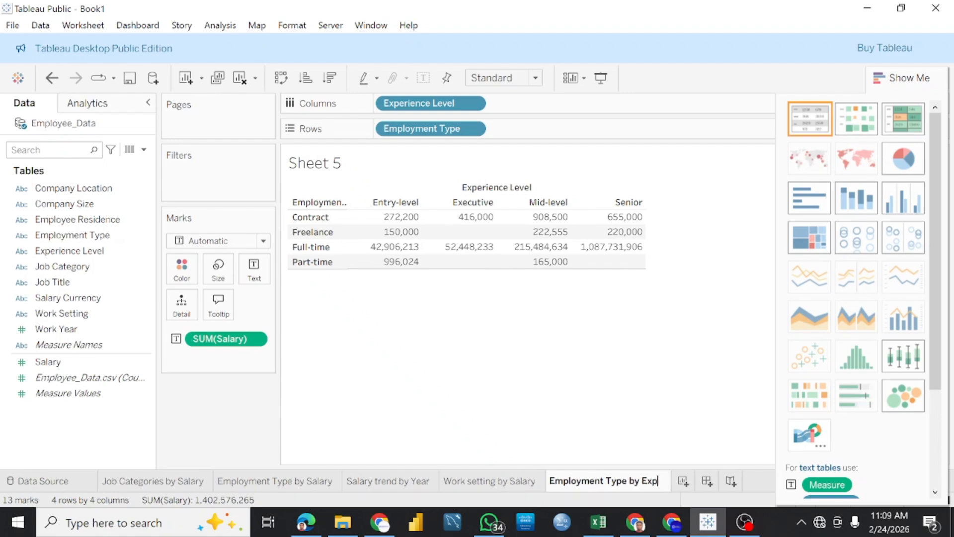
type("erienc")
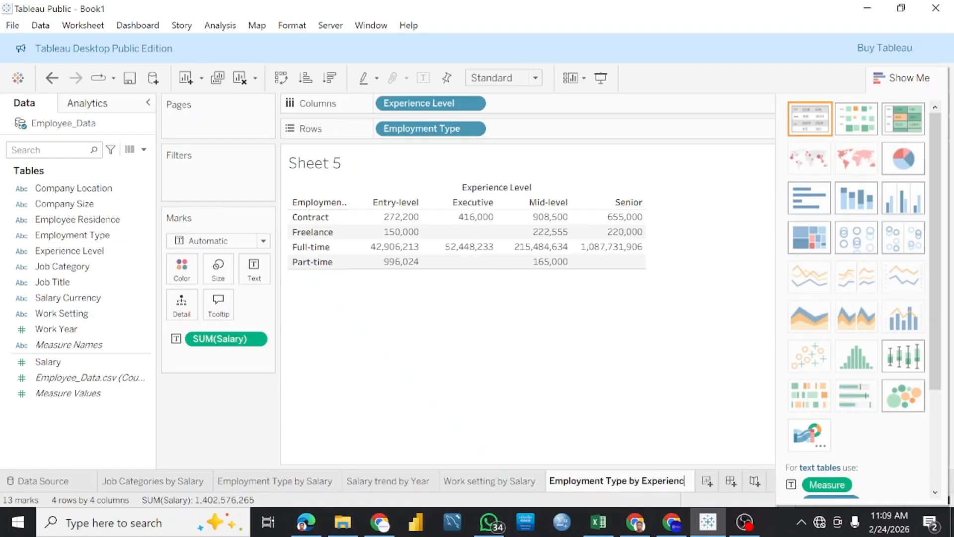
type("e level")
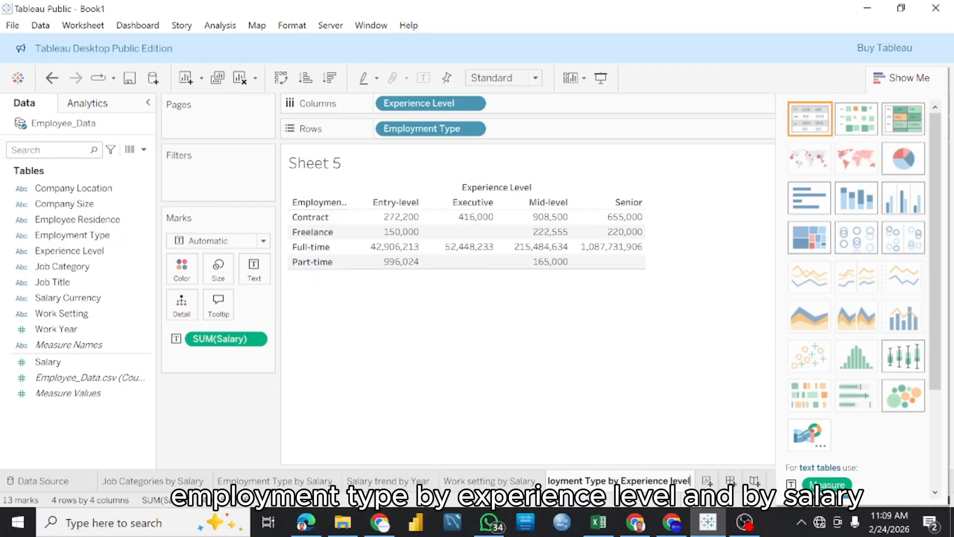
type(" by")
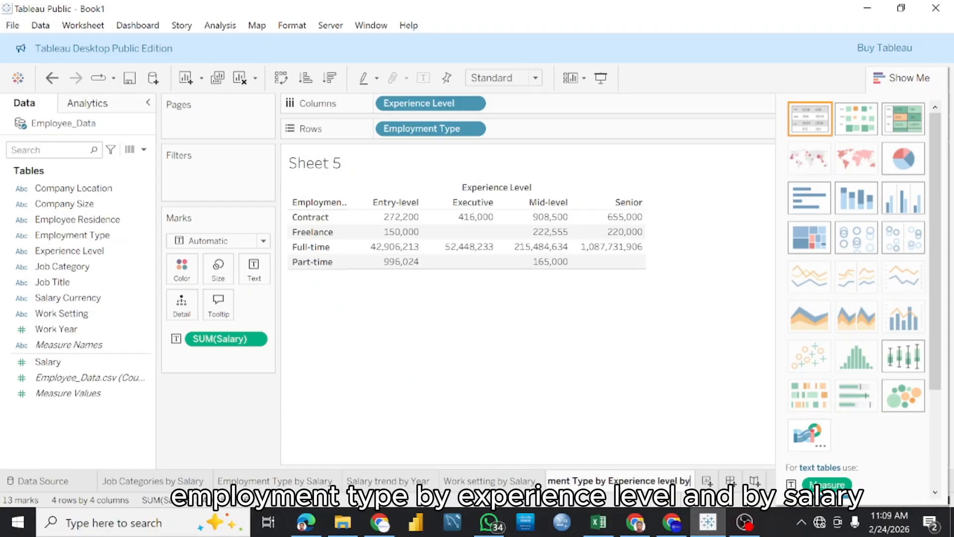
type(" Sal")
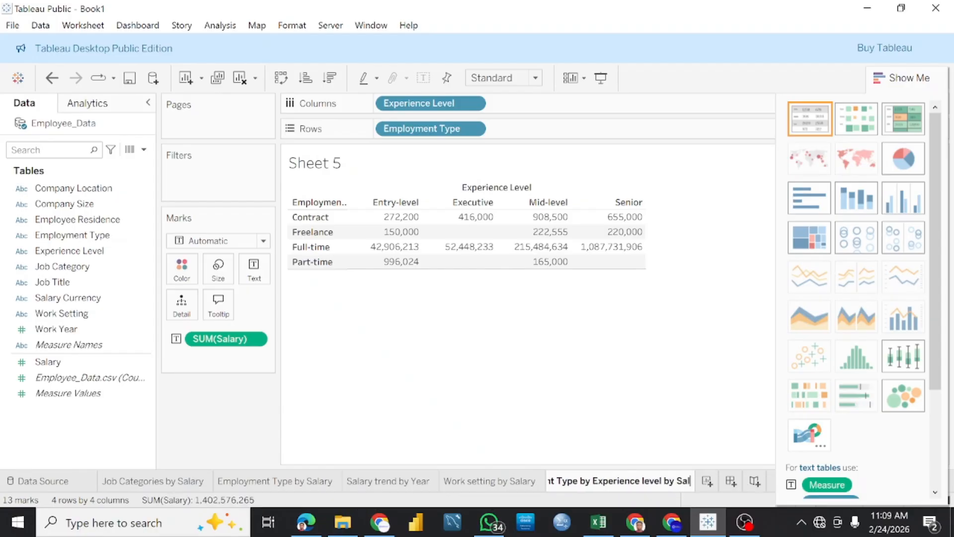
type("ary")
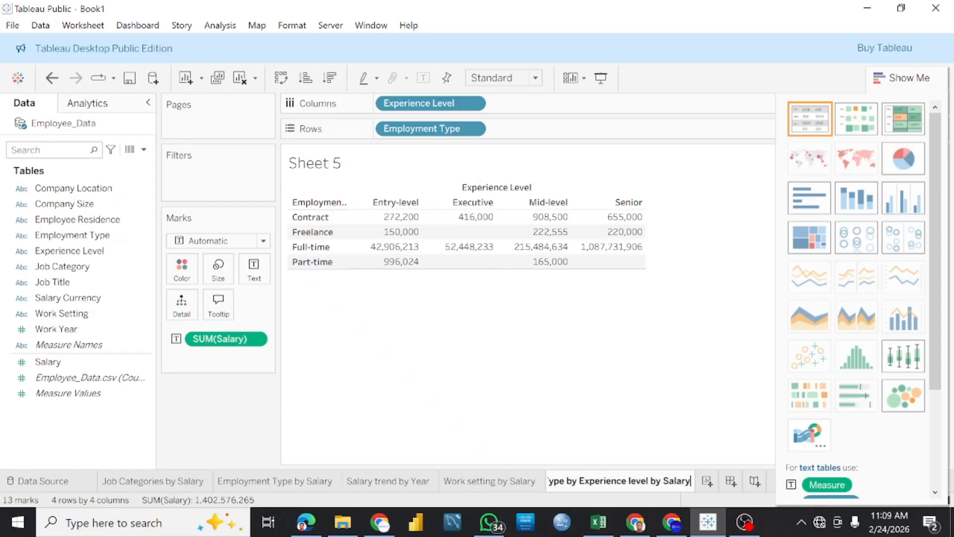
key("Return")
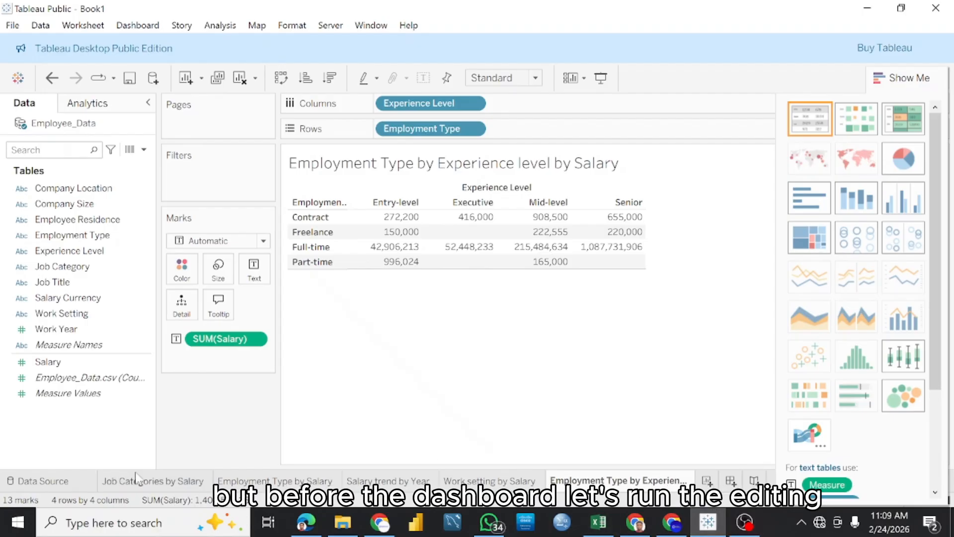
On the Job Categories by Salary worksheet, hide Show Me and replace the title text with "Job Category by Salary".
left_click(152, 481)
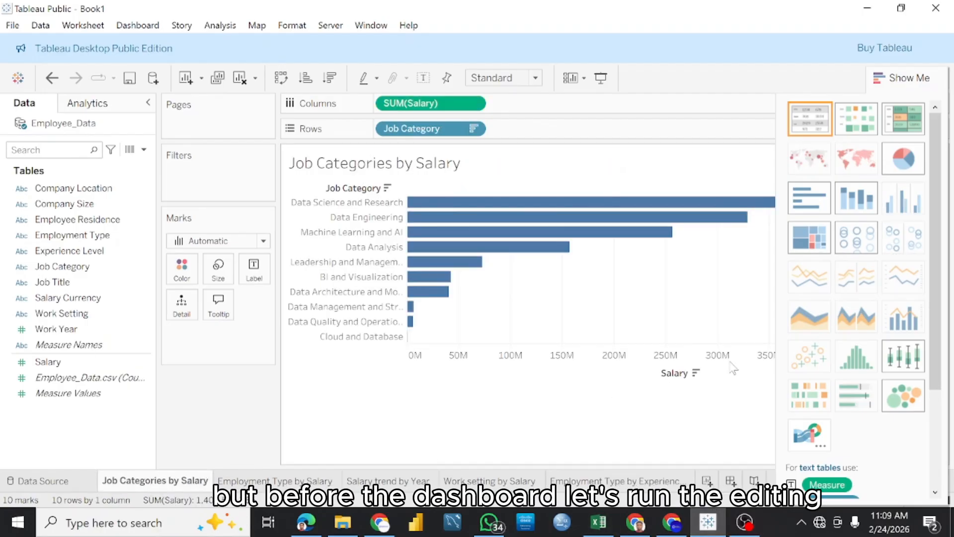
left_click(915, 79)
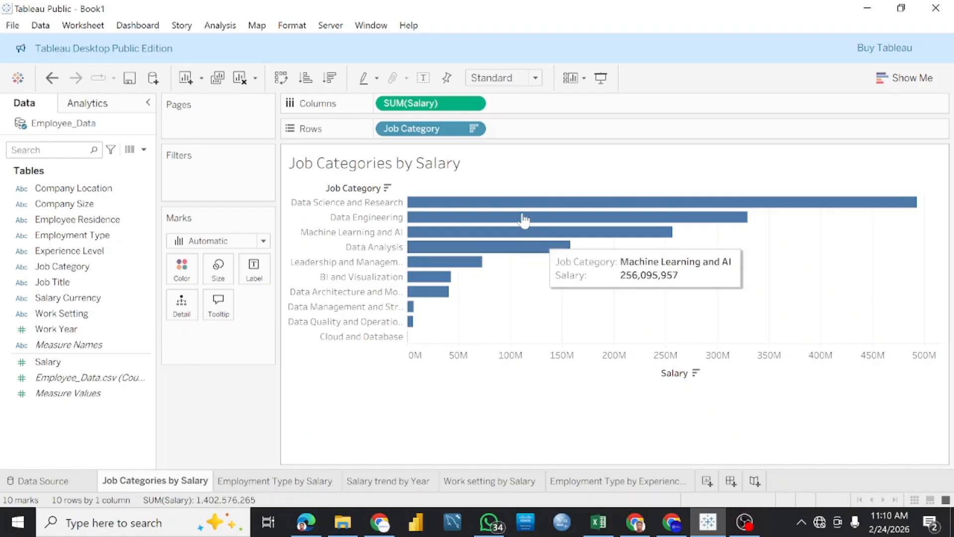
double_click(433, 166)
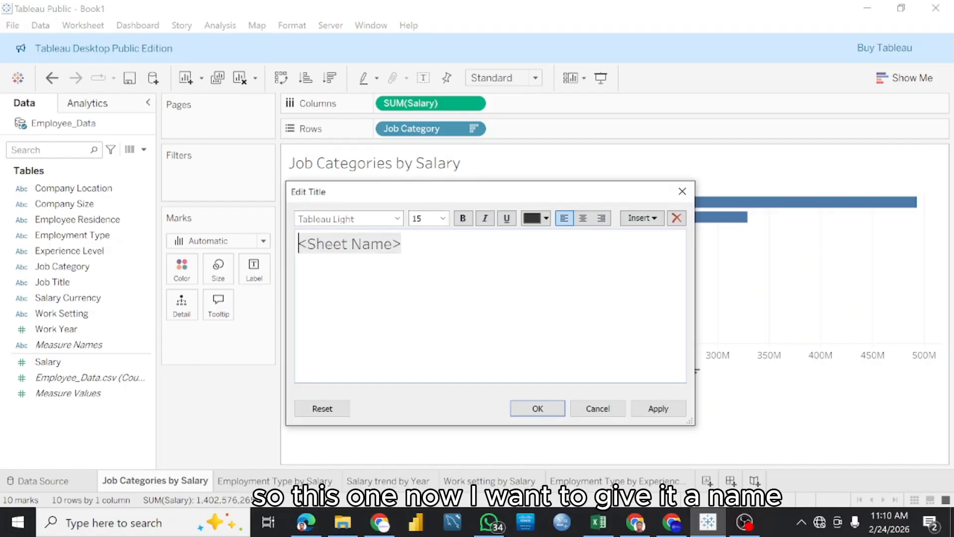
key("ctrl+a")
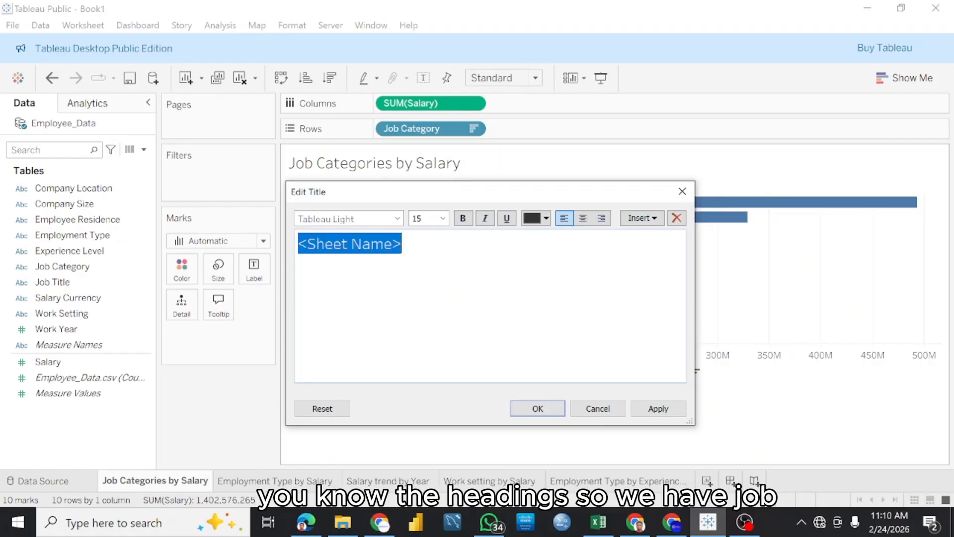
type("Jo")
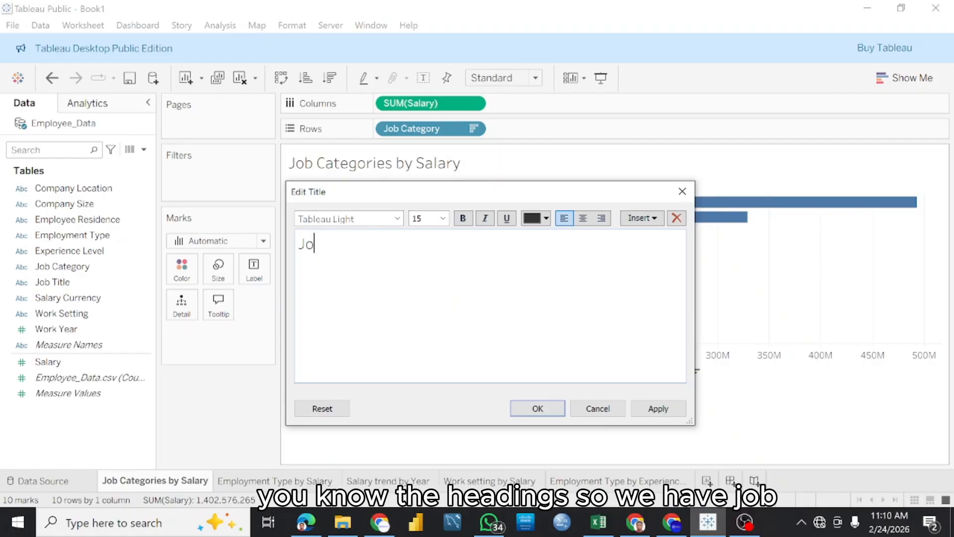
type("b Ca")
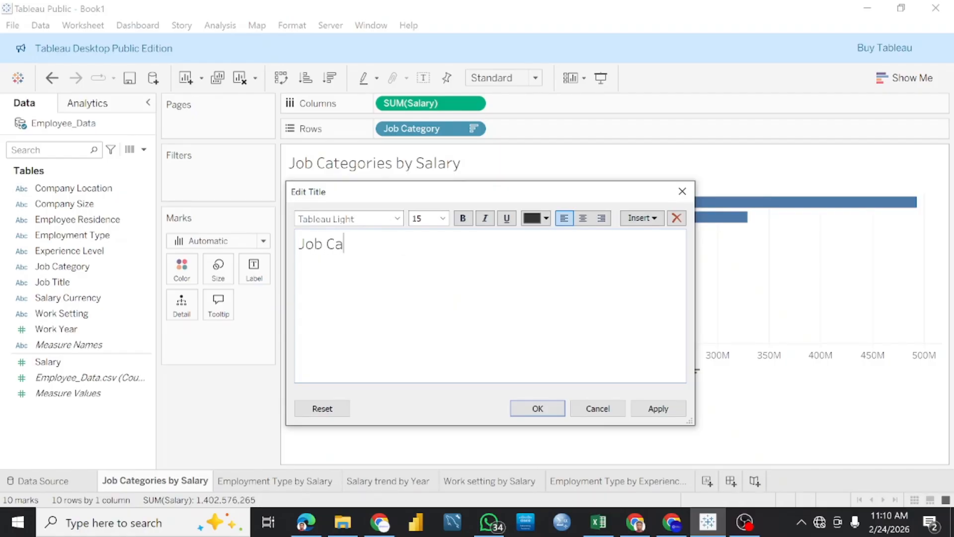
type("tegory ")
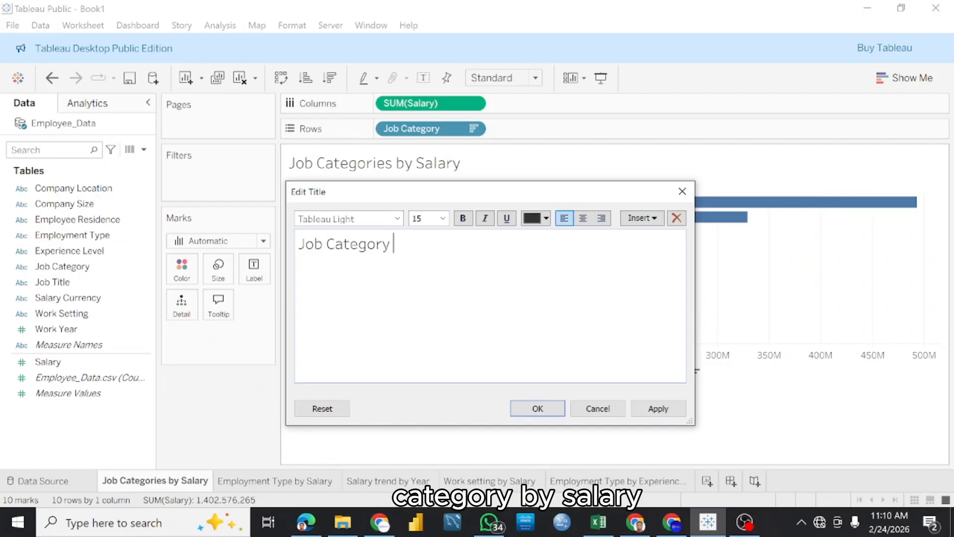
type("by Salary")
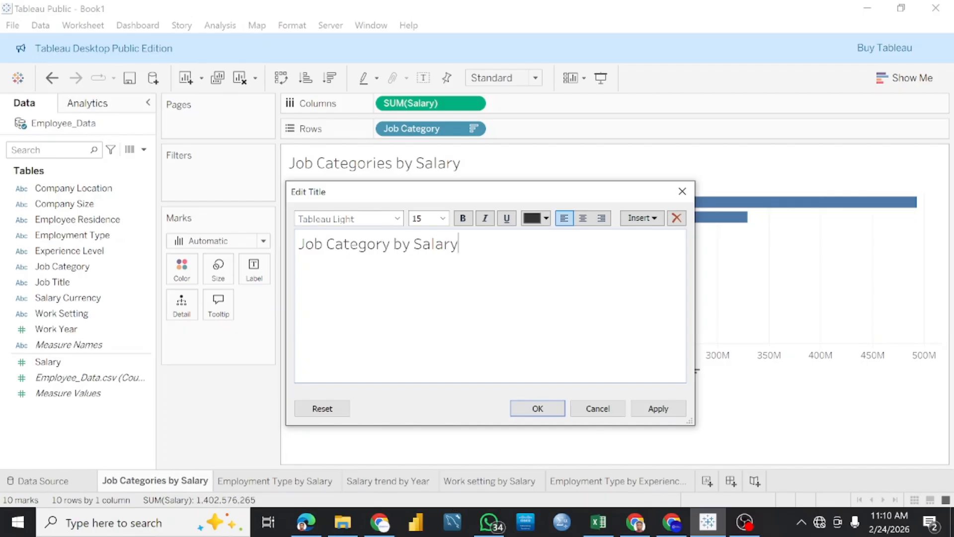
Format the whole title text as Tableau Semibold, size 12, bold.
key("ctrl+a")
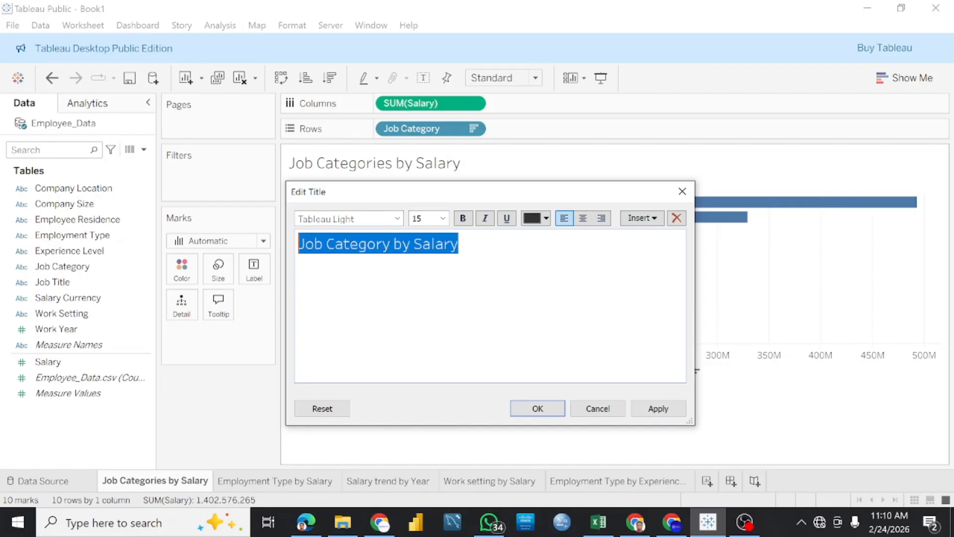
left_click(398, 219)
left_click(336, 268)
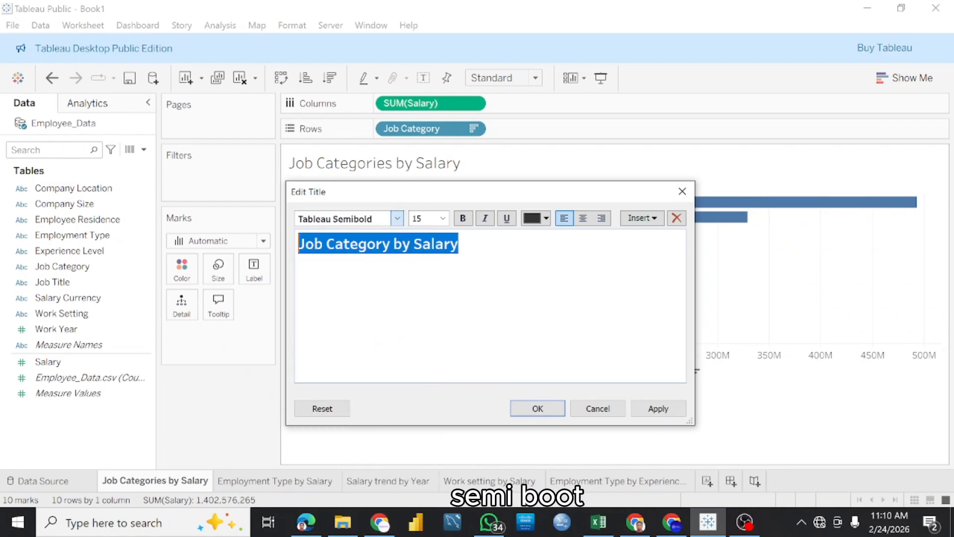
left_click(442, 219)
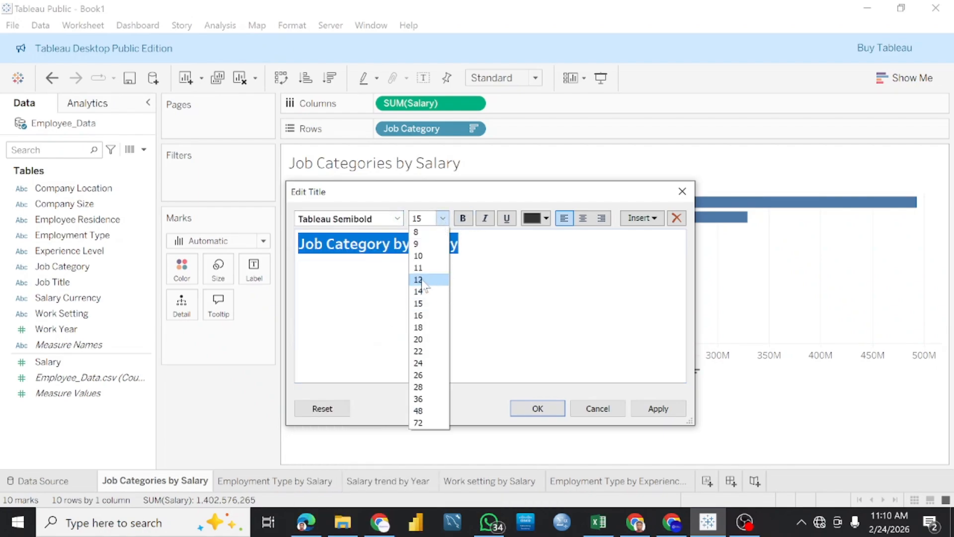
left_click(420, 279)
left_click(462, 218)
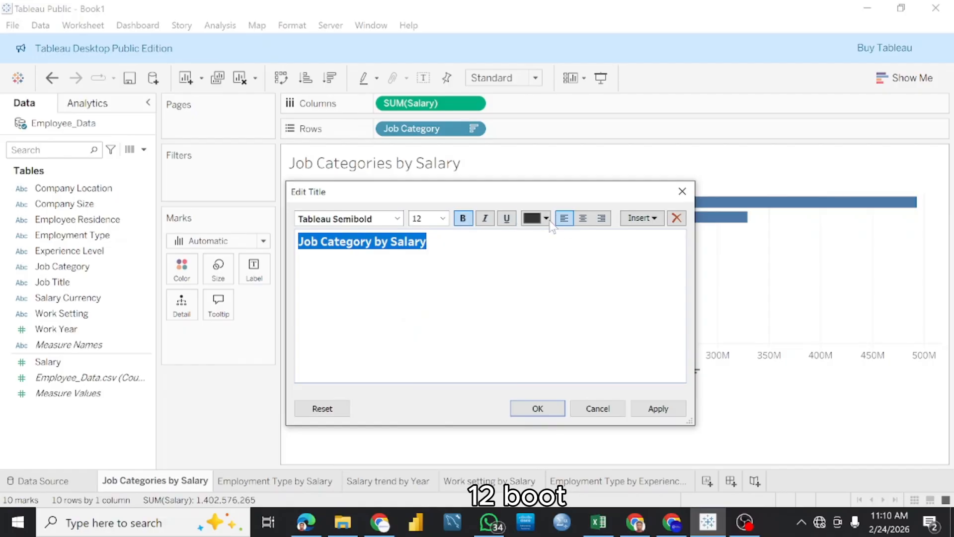
Open Dashboard.png from the Employee Project 2 folder to examine the reference dashboard's titles and colours, and return to the title editor in Tableau.
left_click(342, 523)
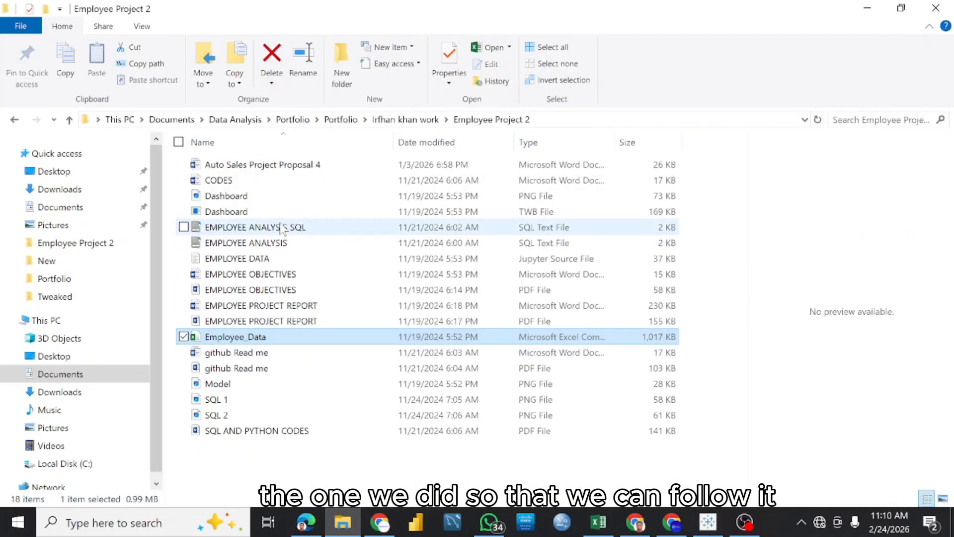
left_click(227, 197)
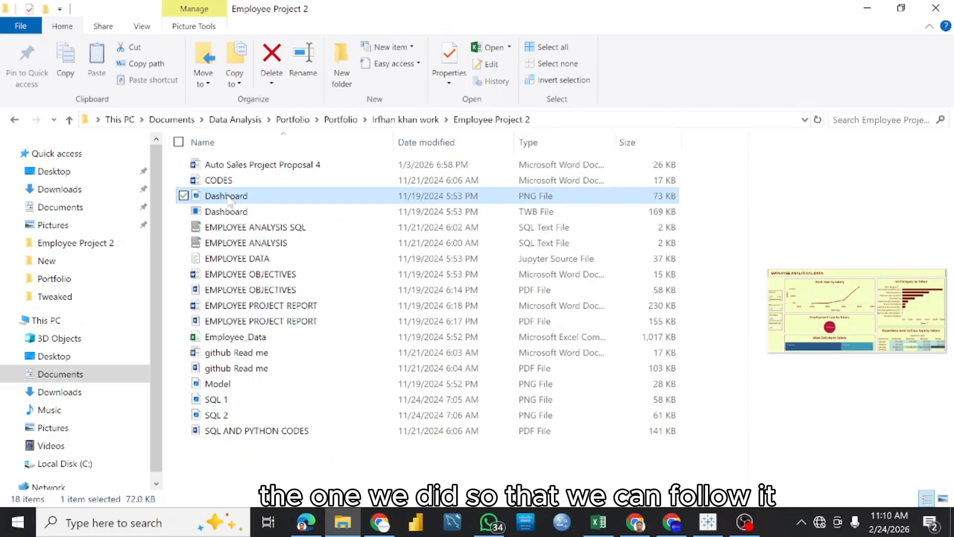
double_click(227, 197)
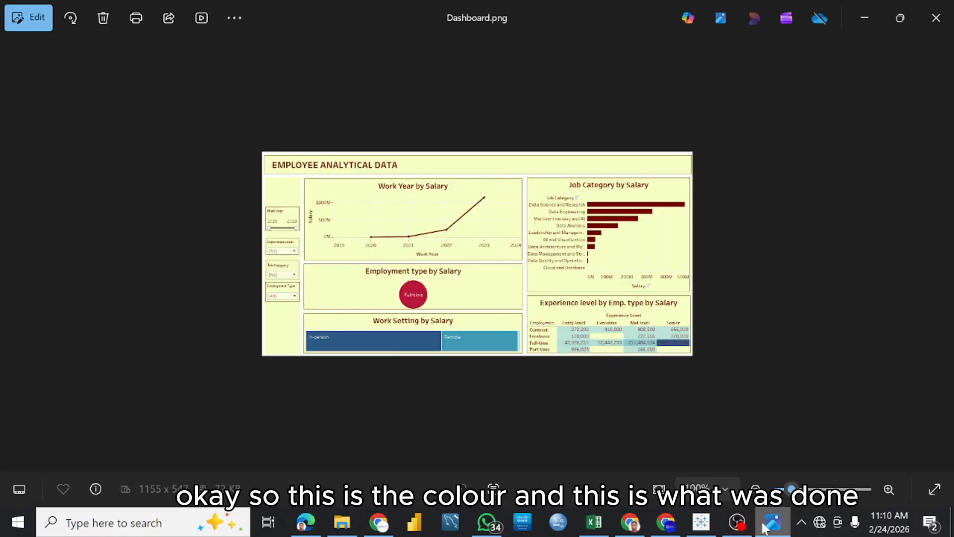
mouse_move(702, 524)
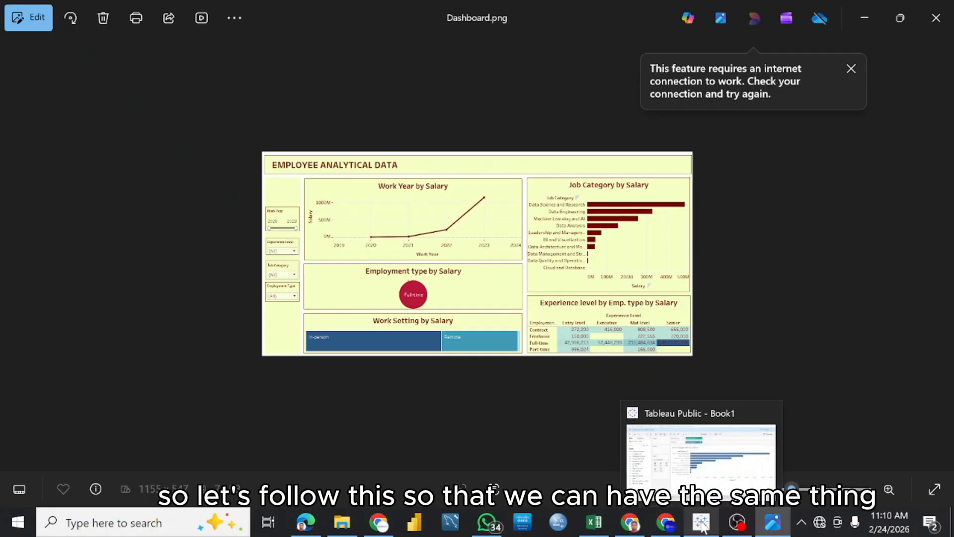
left_click(702, 525)
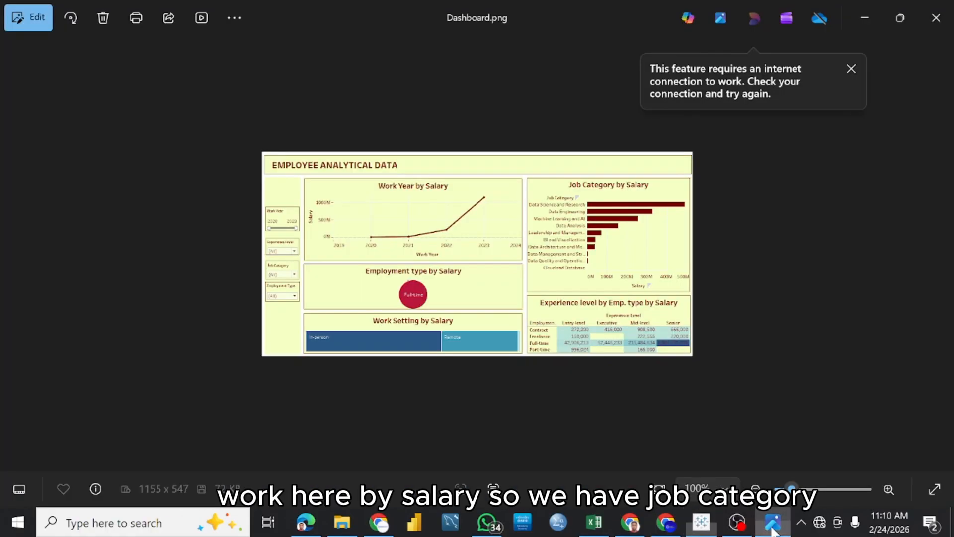
left_click(773, 526)
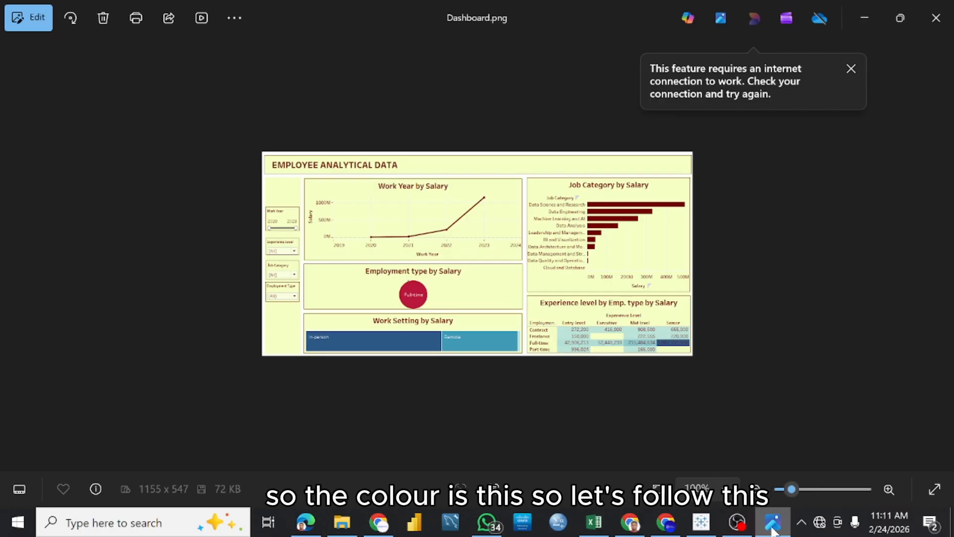
left_click(773, 530)
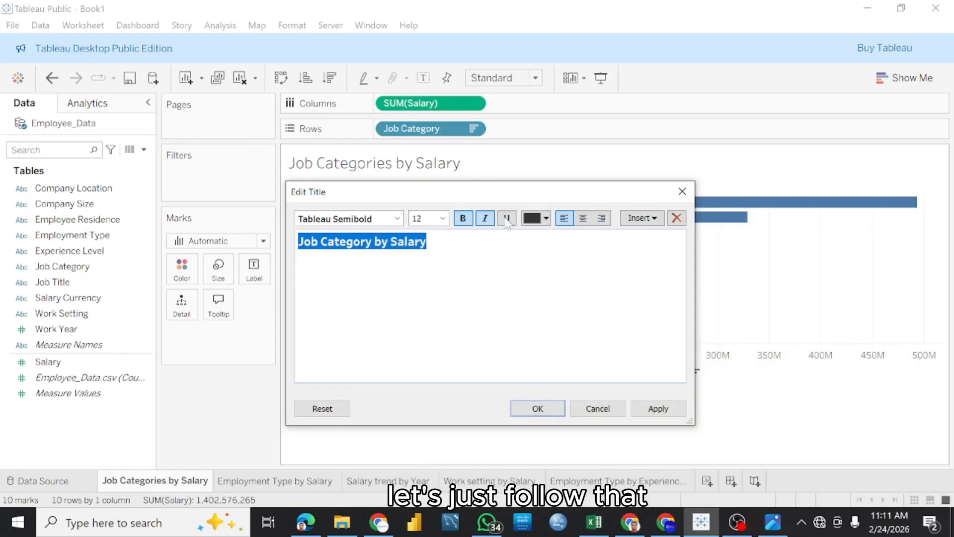
Colour the title text dark red from the basic colours, centre it, and apply the title changes.
left_click(546, 218)
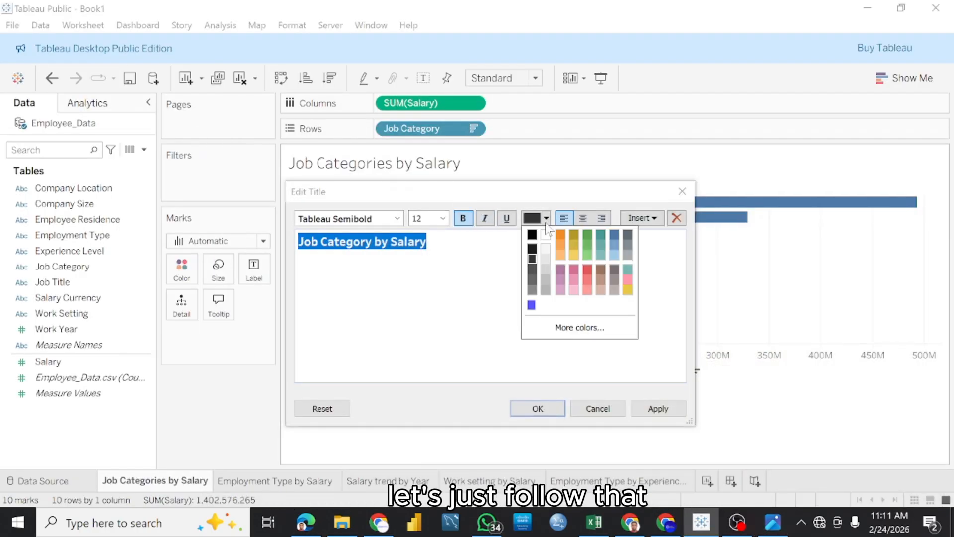
left_click(568, 329)
left_click(328, 193)
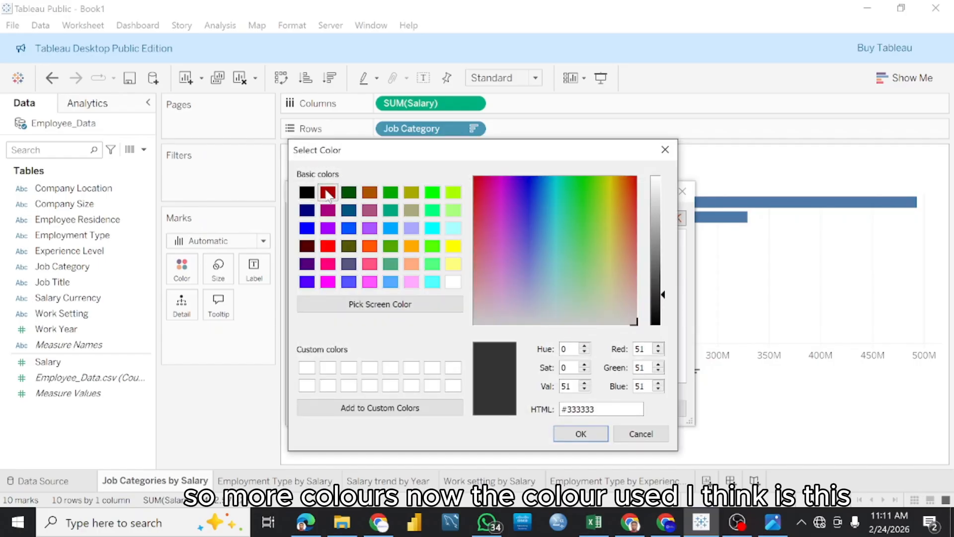
left_click(588, 436)
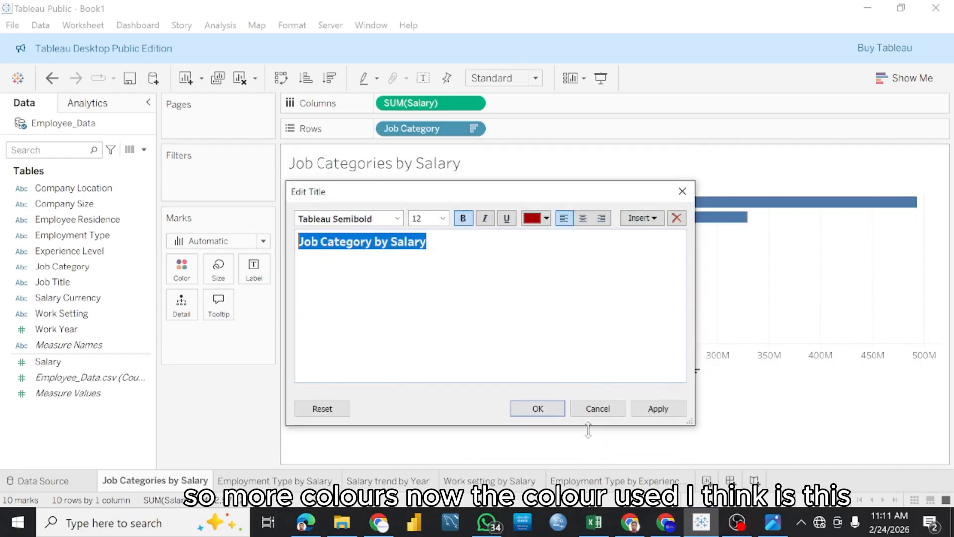
left_click(583, 217)
left_click(538, 408)
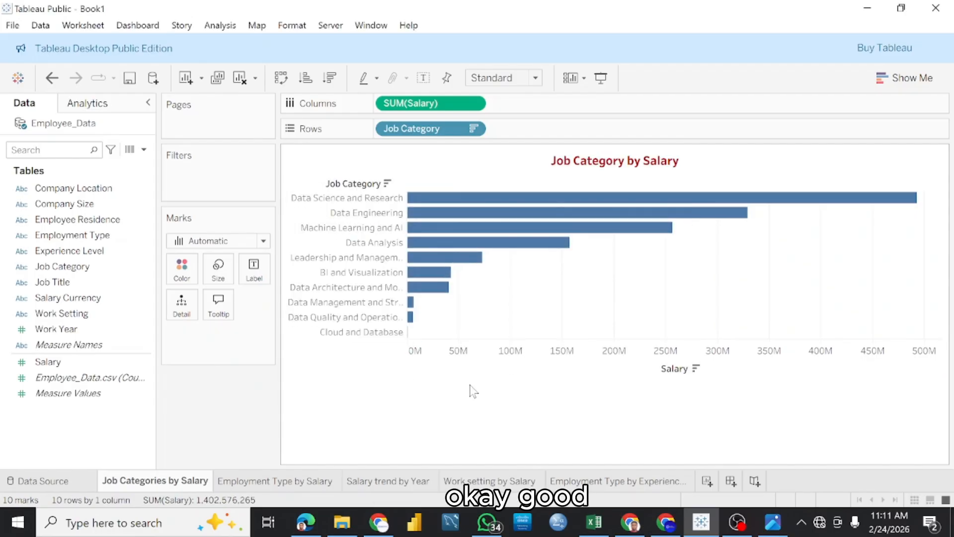
Examine the job category chart's colours in the Dashboard.png reference image, and return to the Tableau worksheet.
left_click(775, 523)
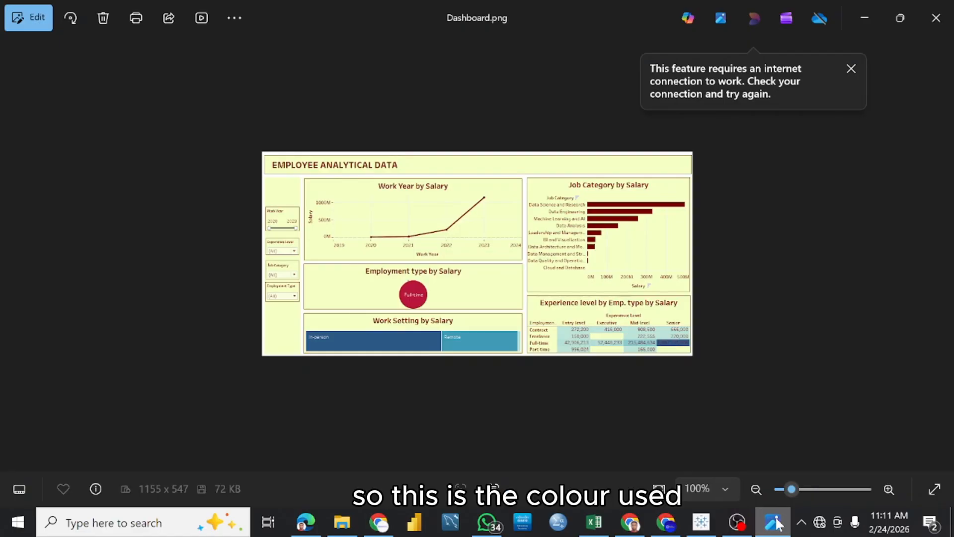
left_click(778, 523)
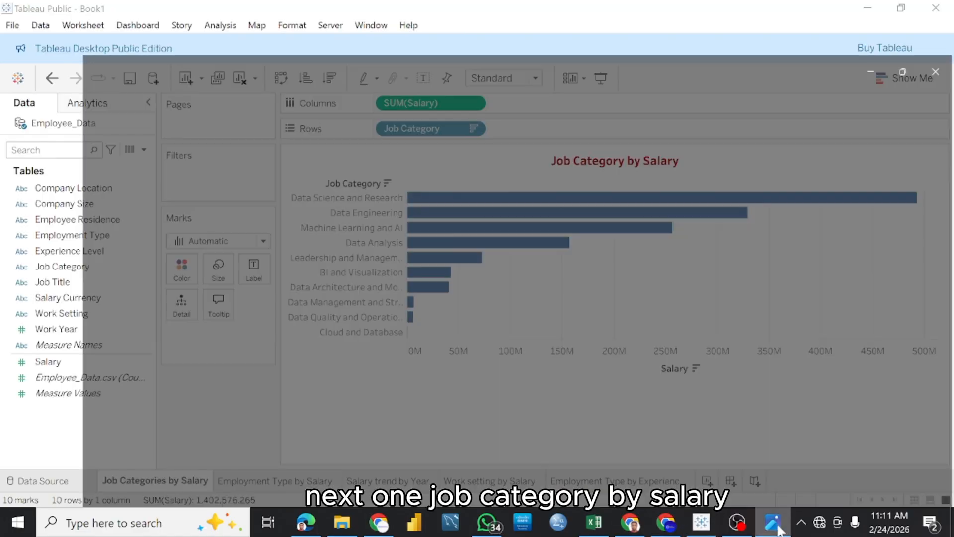
left_click(778, 529)
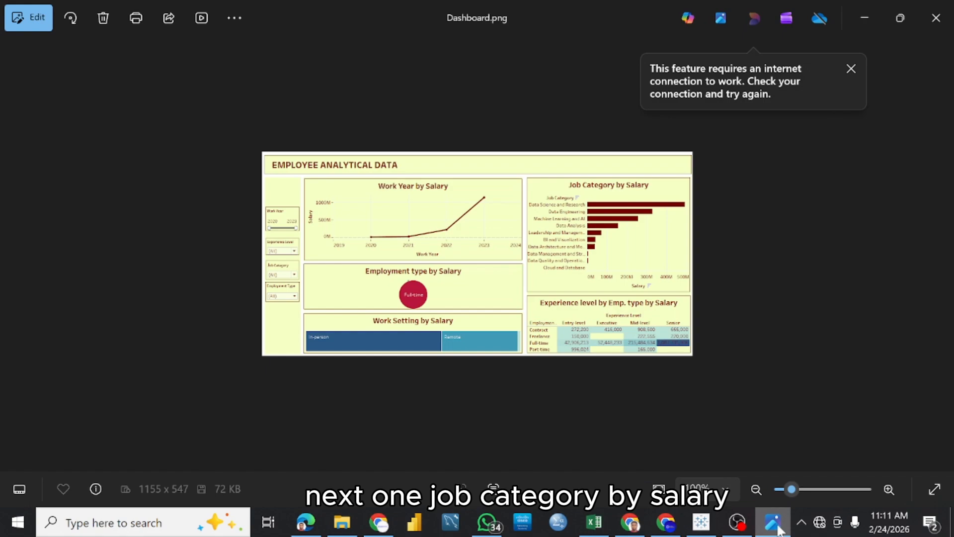
left_click(778, 530)
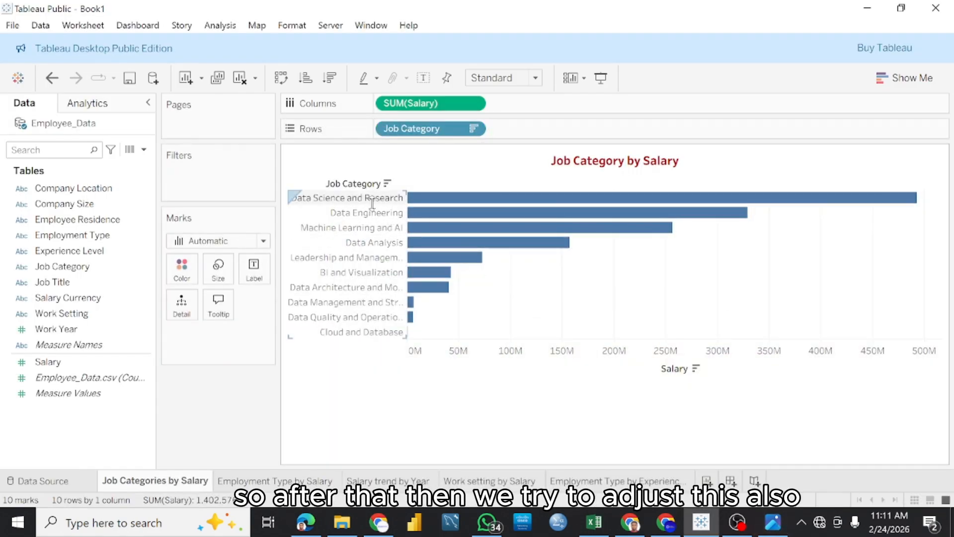
Format the Job Category field label's default font colour as dark red.
left_click(374, 230)
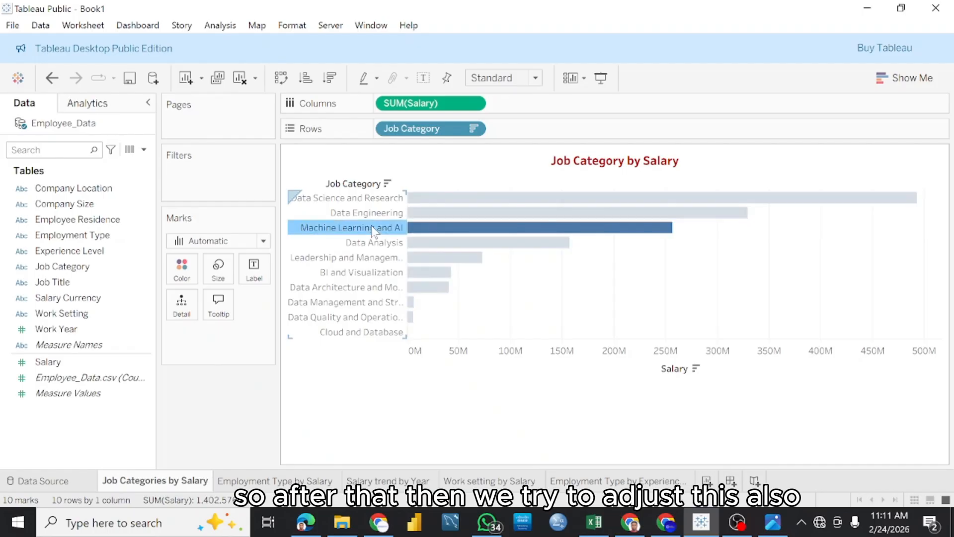
left_click(423, 297)
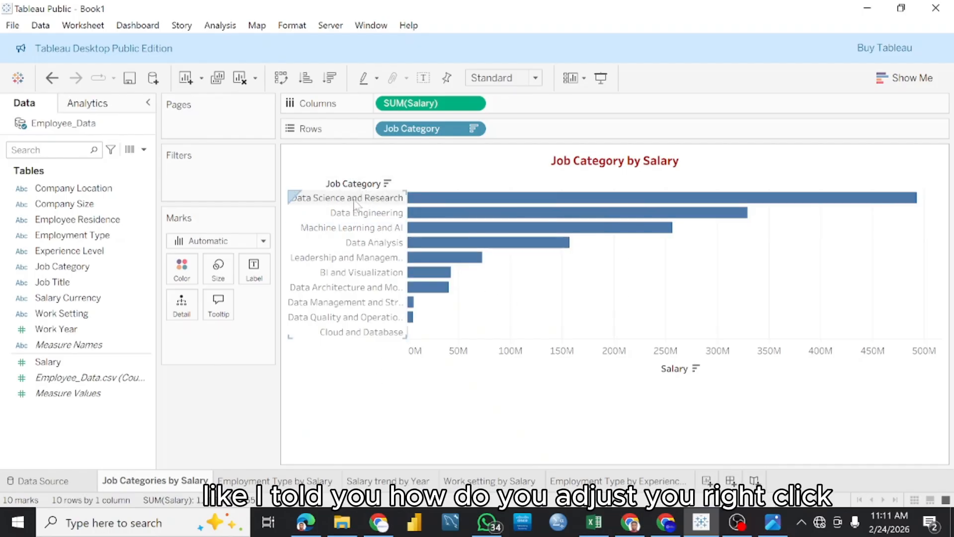
right_click(341, 185)
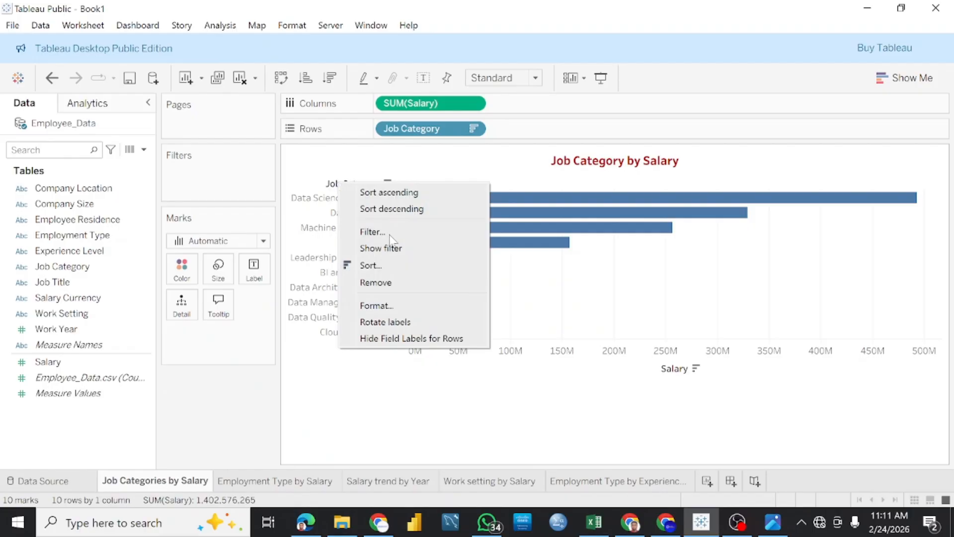
left_click(377, 305)
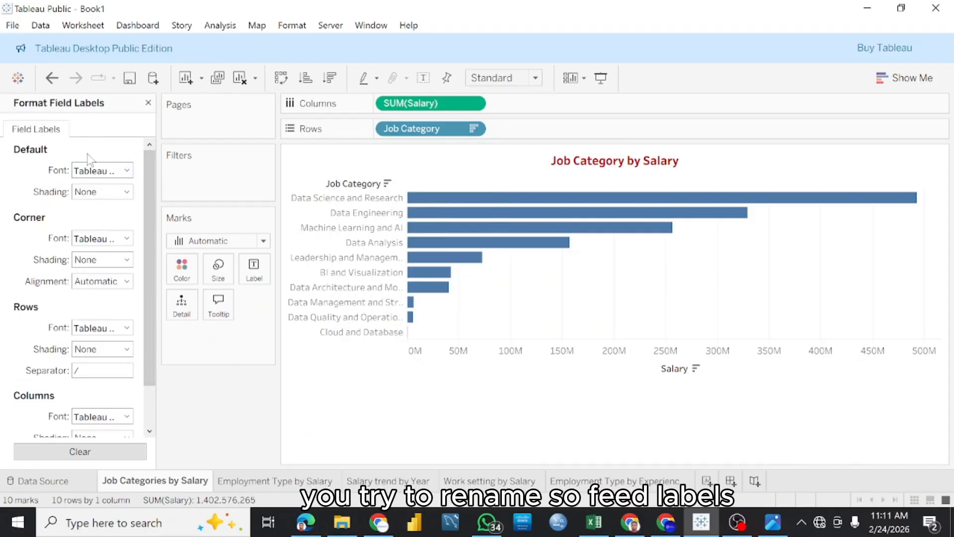
left_click(114, 173)
left_click(114, 175)
left_click(115, 173)
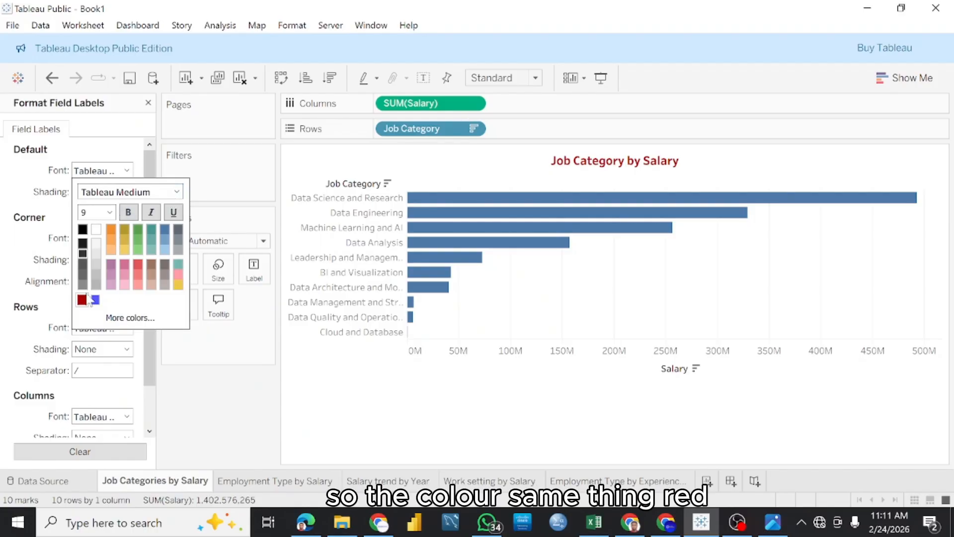
left_click(82, 300)
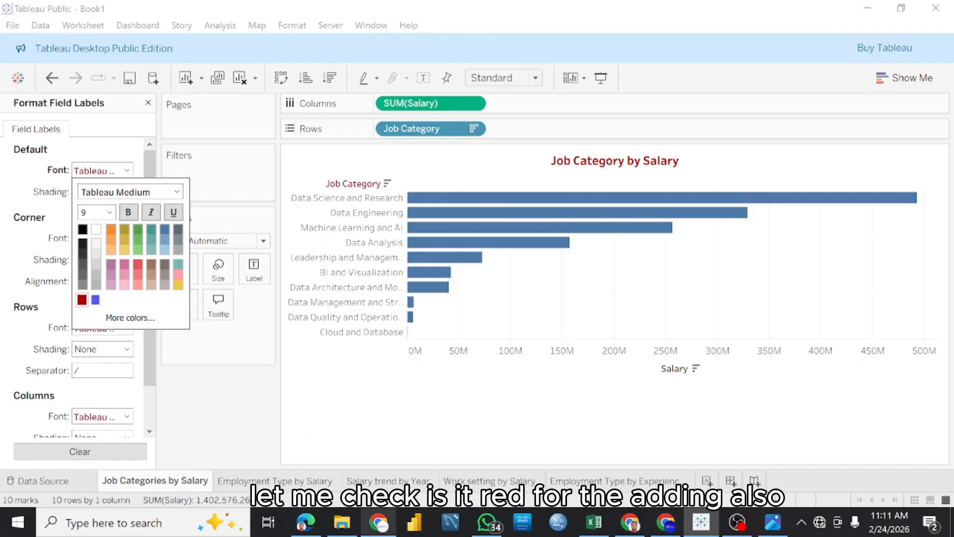
Check the label colours in Dashboard.png and review the corner, row and column settings of the field label formatting in Tableau.
left_click(770, 525)
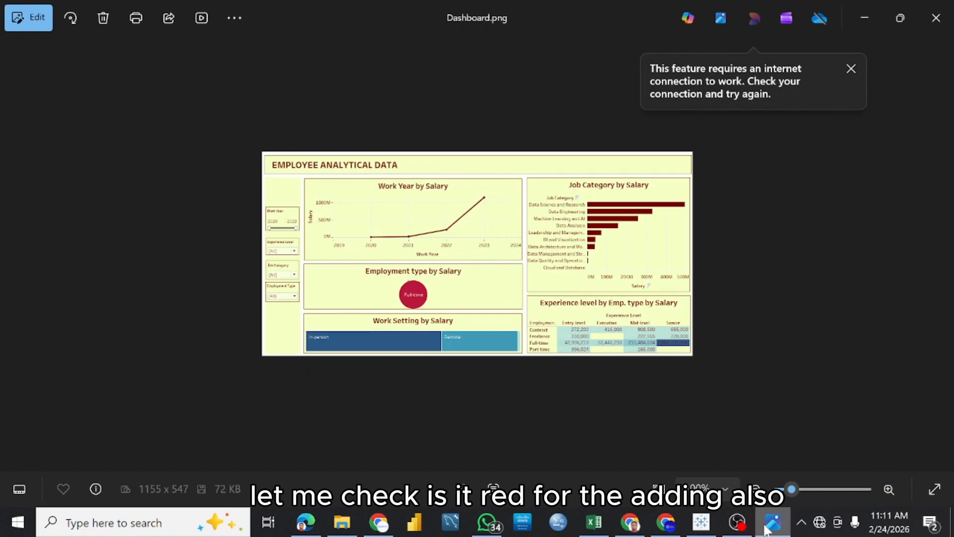
left_click(768, 527)
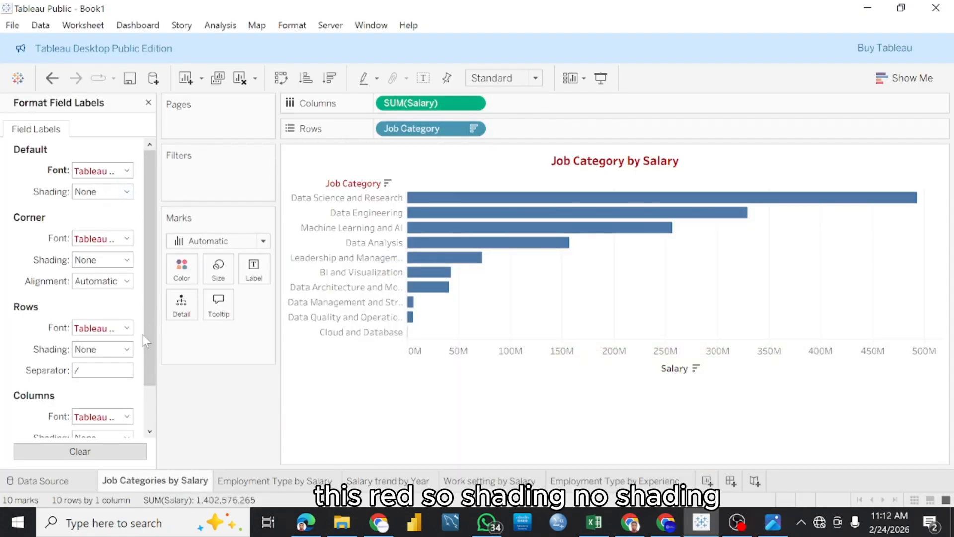
scroll(109, 390, "down", 2)
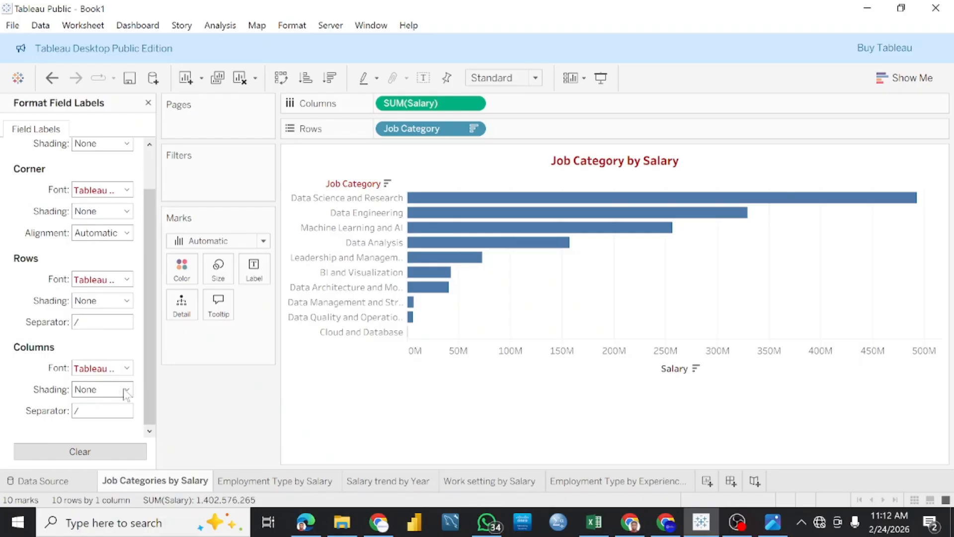
scroll(111, 321, "up", 2)
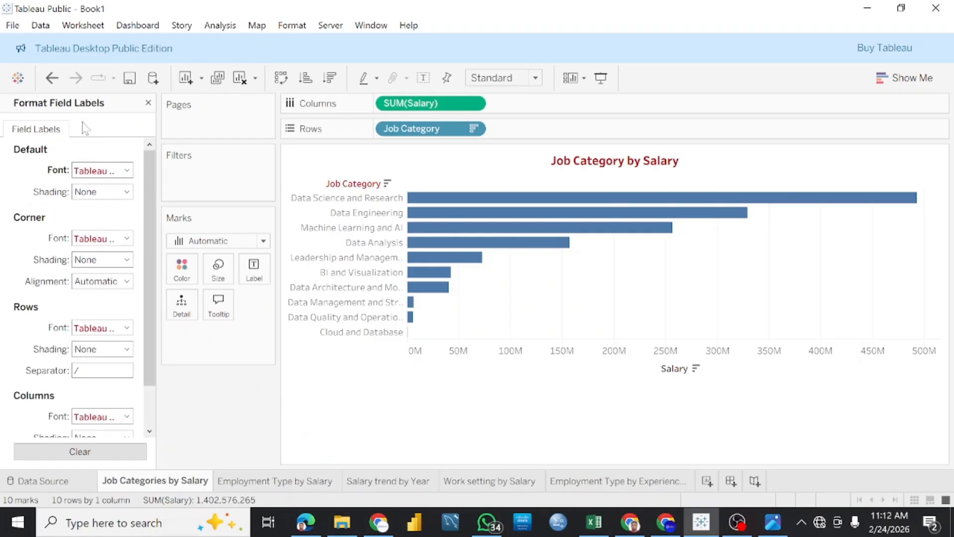
right_click(369, 214)
left_click(468, 430)
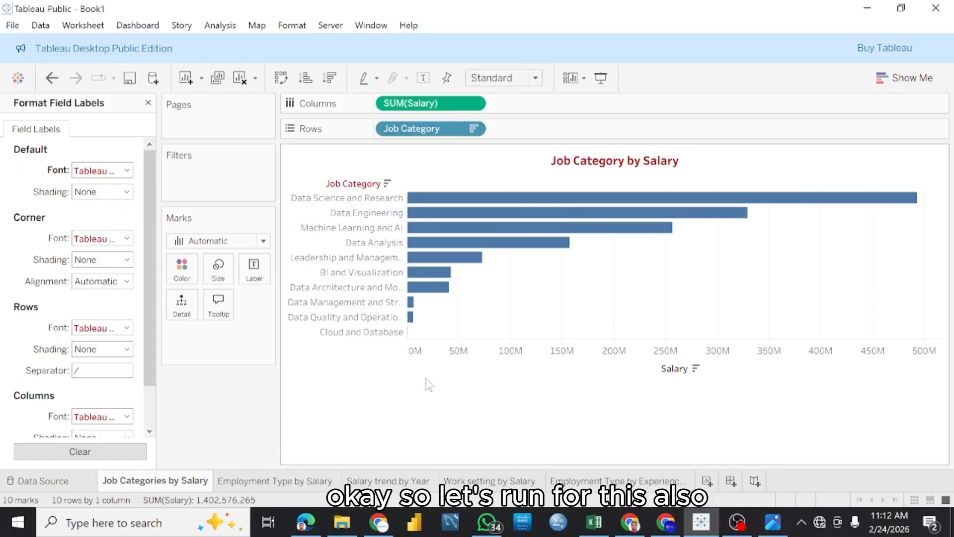
Format the Job Category row headers with the Tableau Medium font in dark red.
right_click(333, 198)
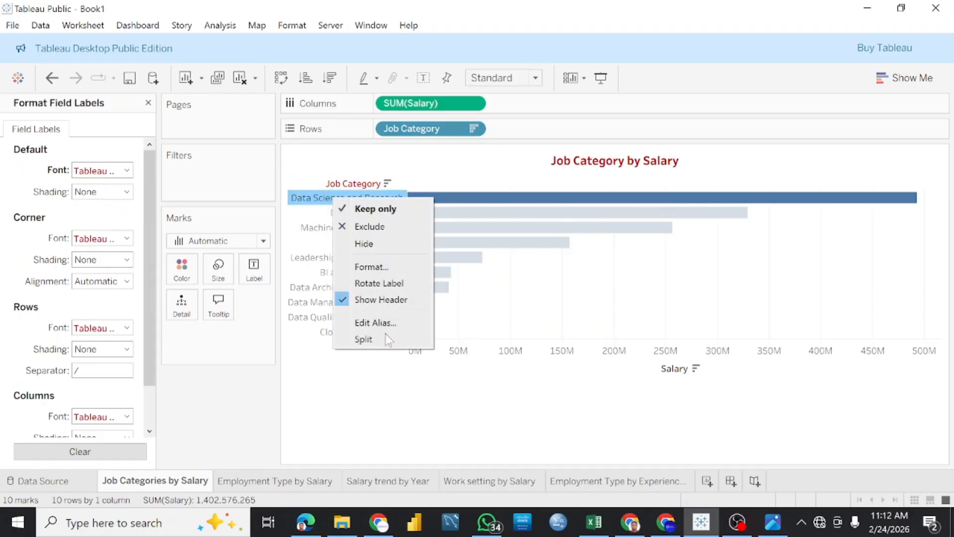
left_click(372, 266)
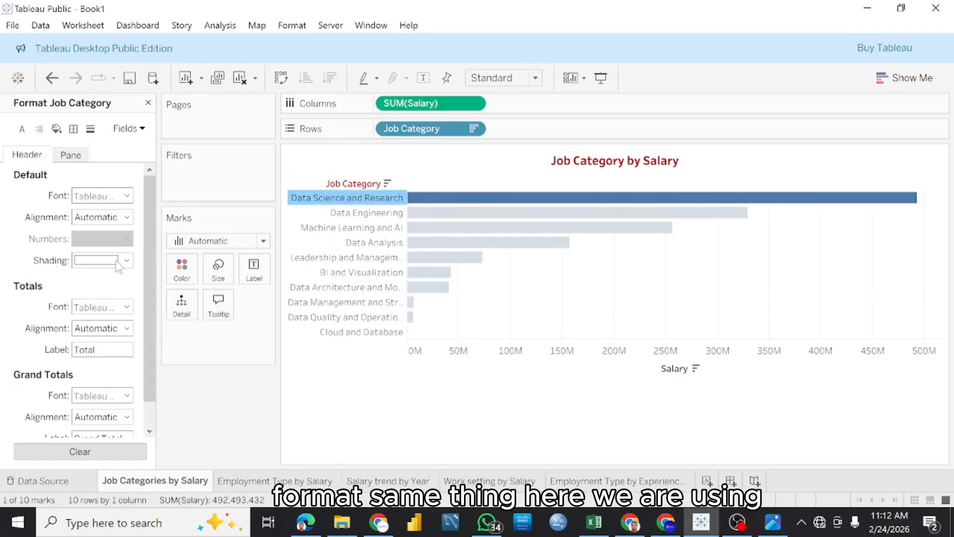
left_click(128, 197)
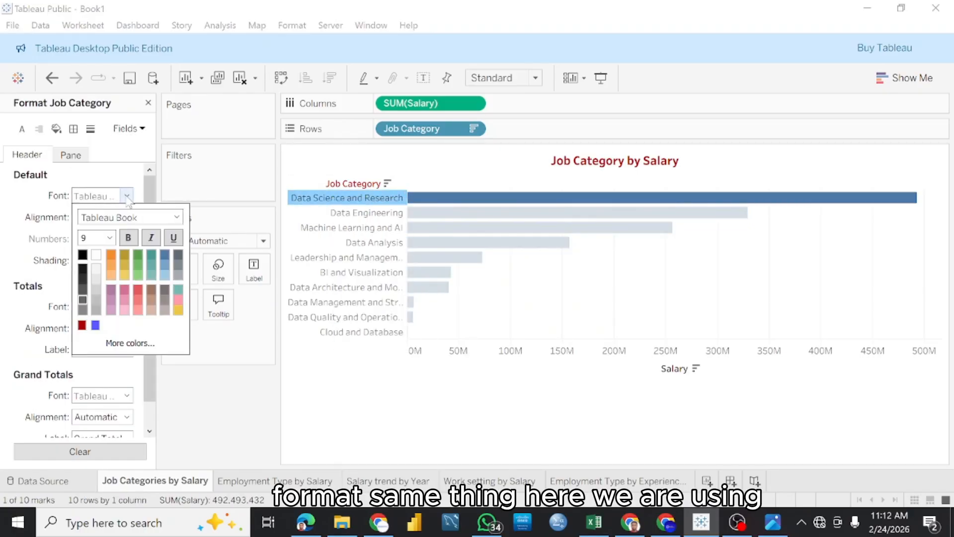
left_click(177, 217)
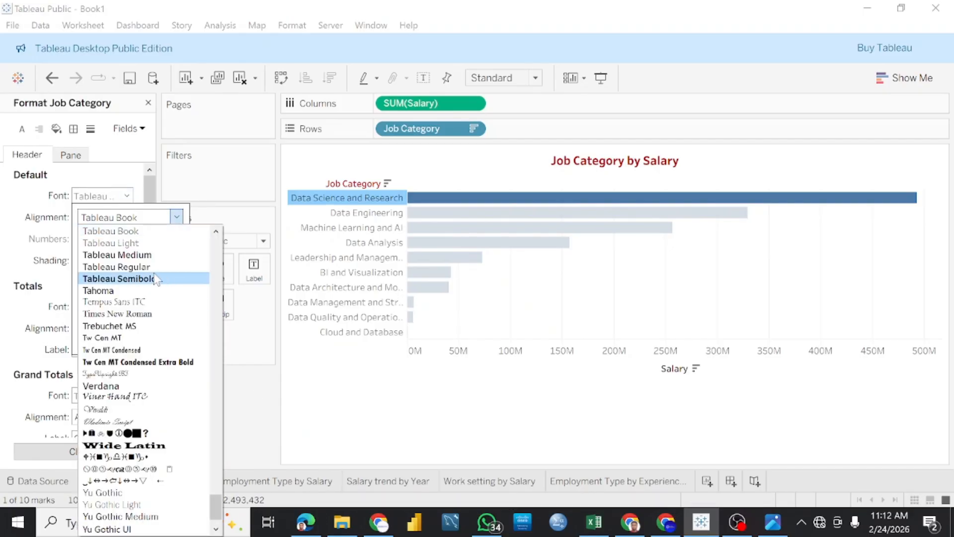
left_click(141, 256)
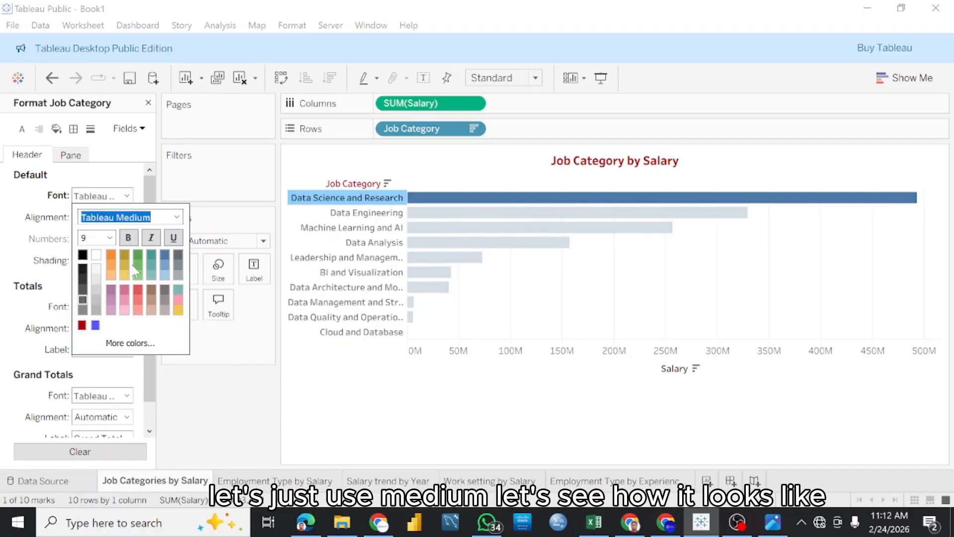
left_click(82, 326)
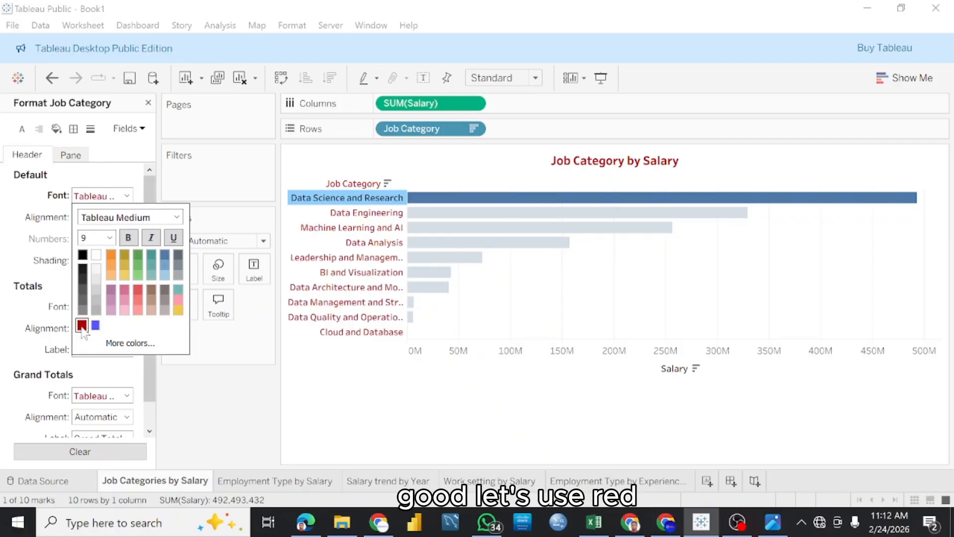
left_click(478, 199)
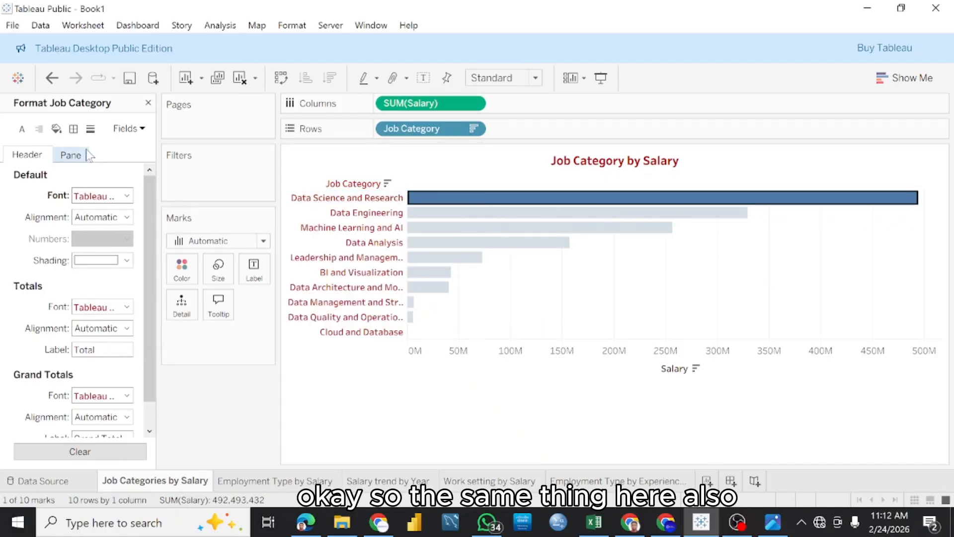
Format the SUM(Salary) axis with the Tableau Medium font in dark red.
left_click(136, 130)
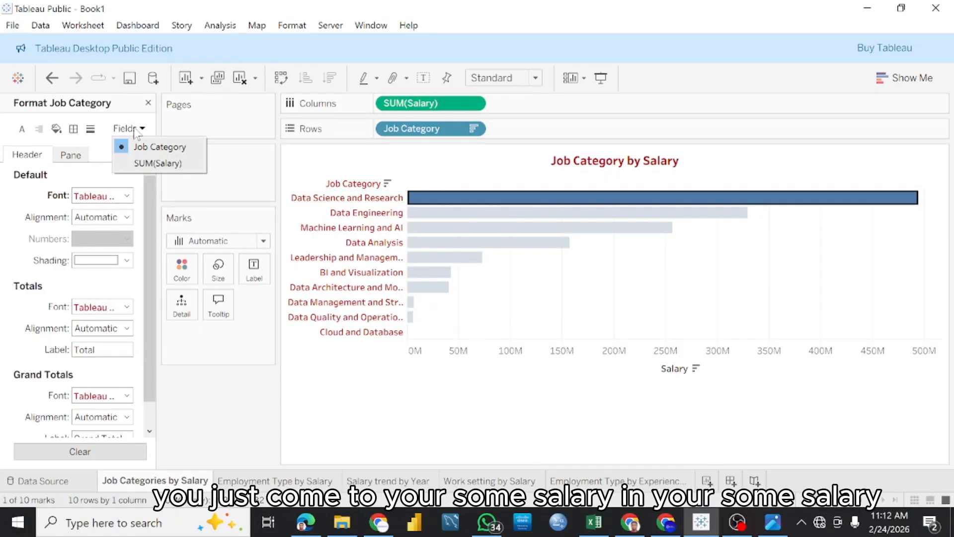
left_click(157, 163)
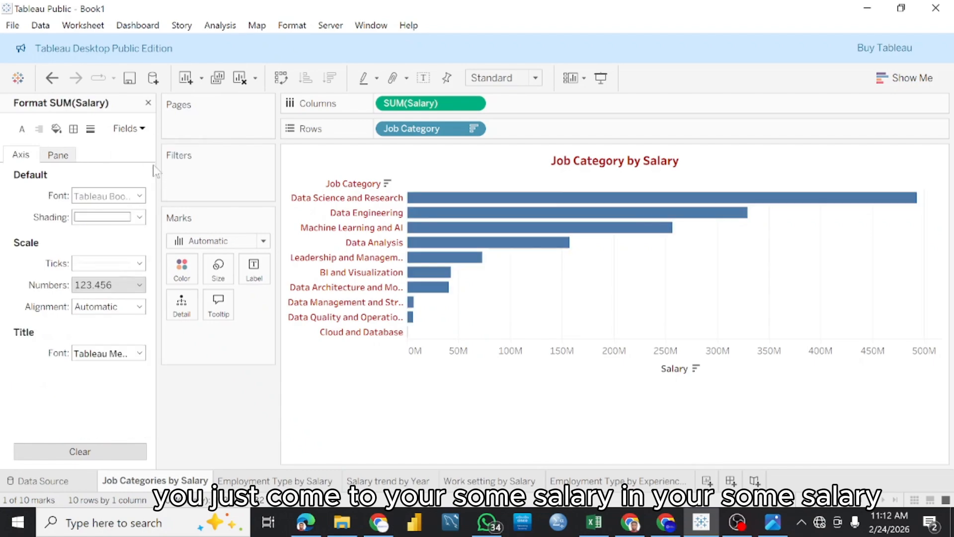
left_click(138, 195)
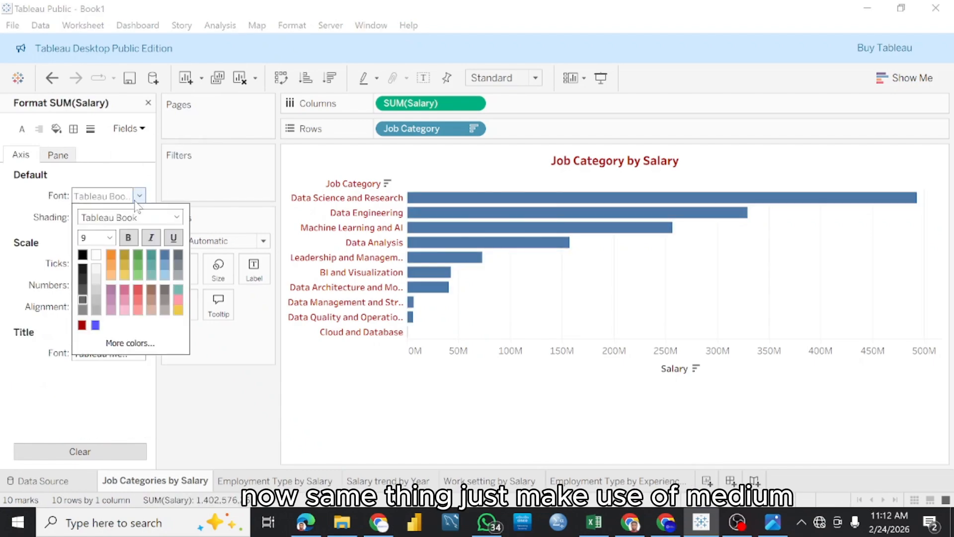
left_click(177, 218)
left_click(119, 251)
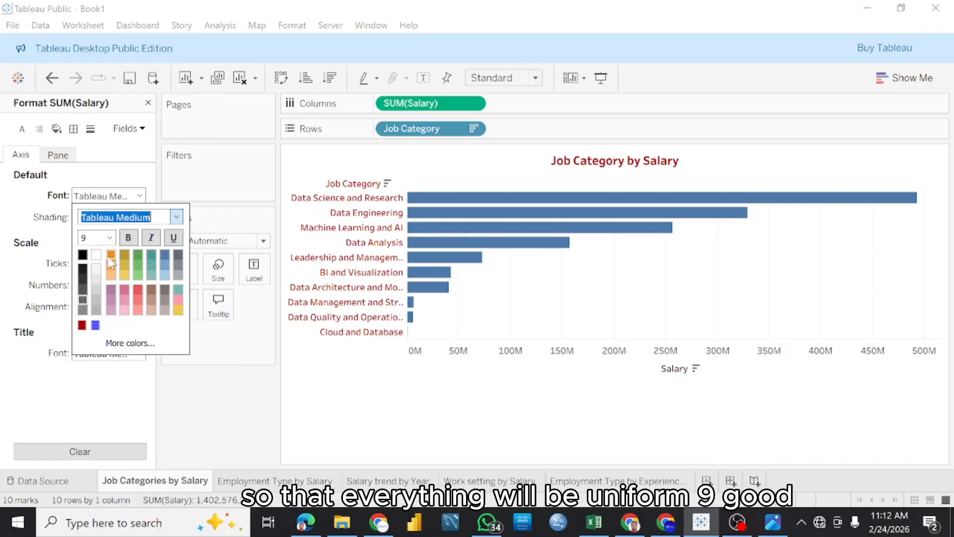
left_click(82, 326)
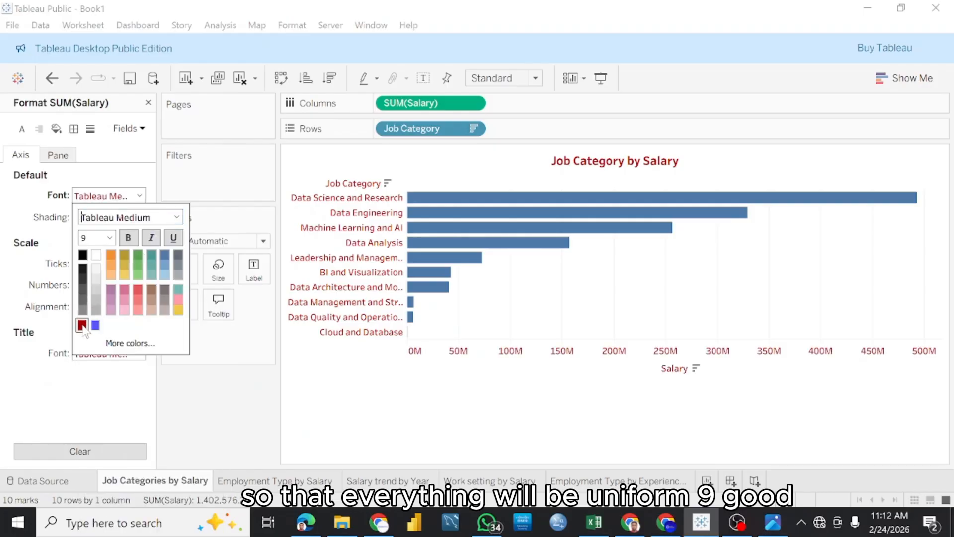
left_click(546, 271)
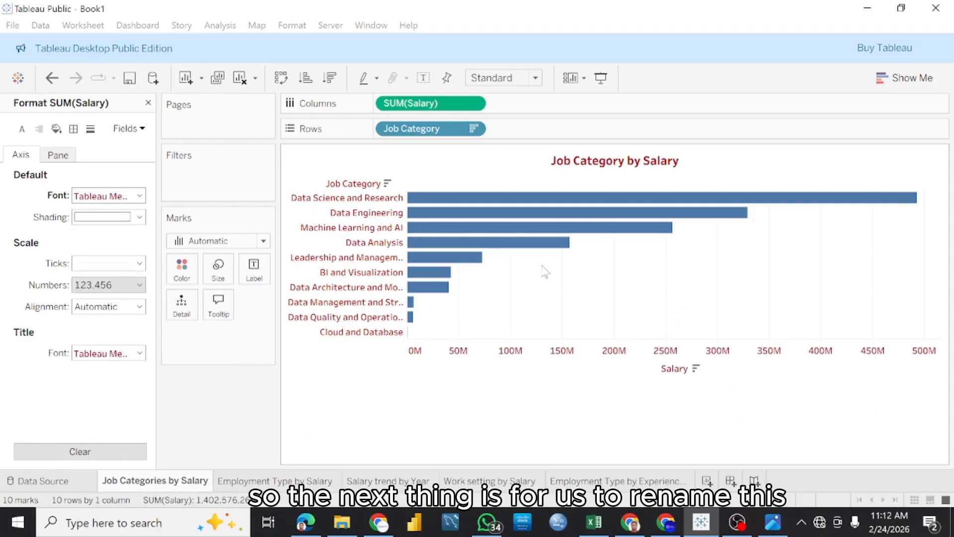
Try dark red as the worksheet's default shading, and replace it with a light beige.
right_click(492, 229)
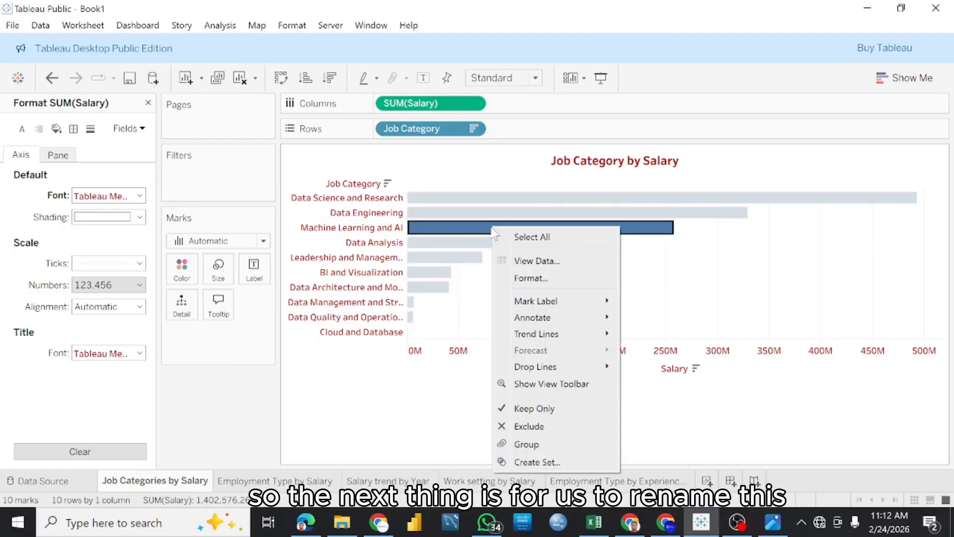
left_click(554, 281)
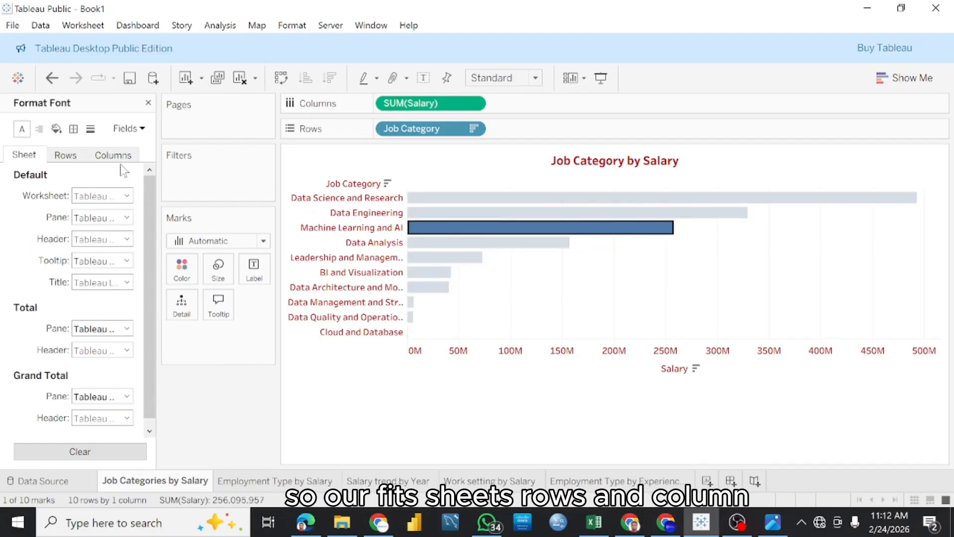
left_click(56, 129)
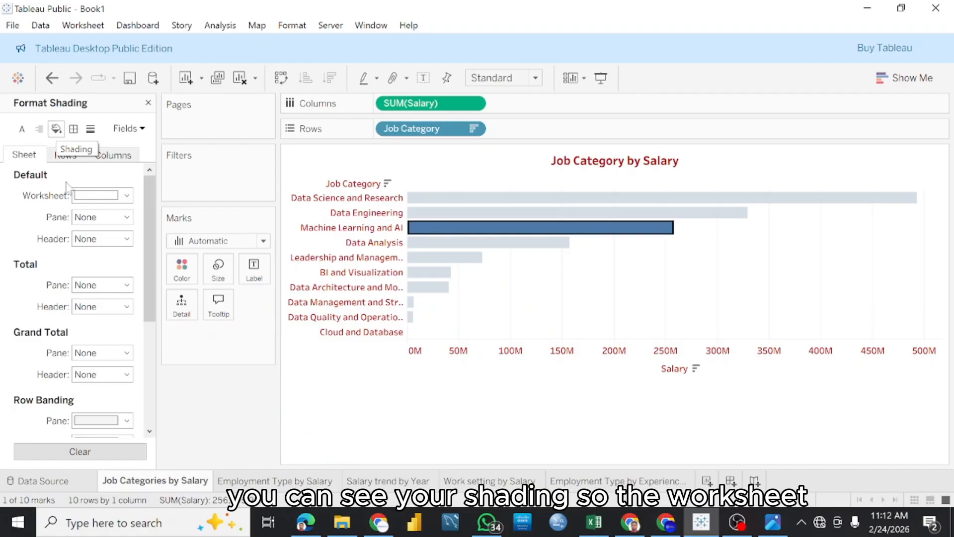
left_click(127, 196)
left_click(82, 302)
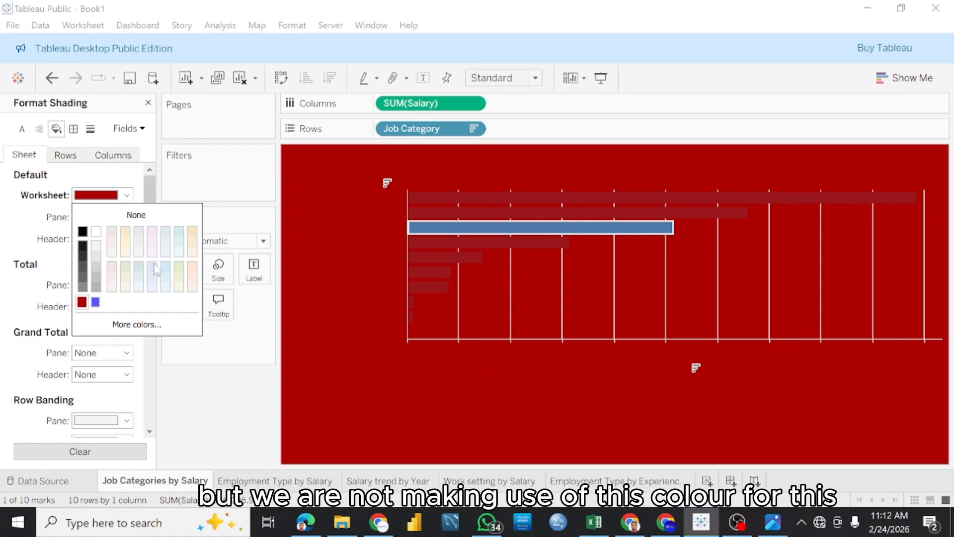
left_click(124, 233)
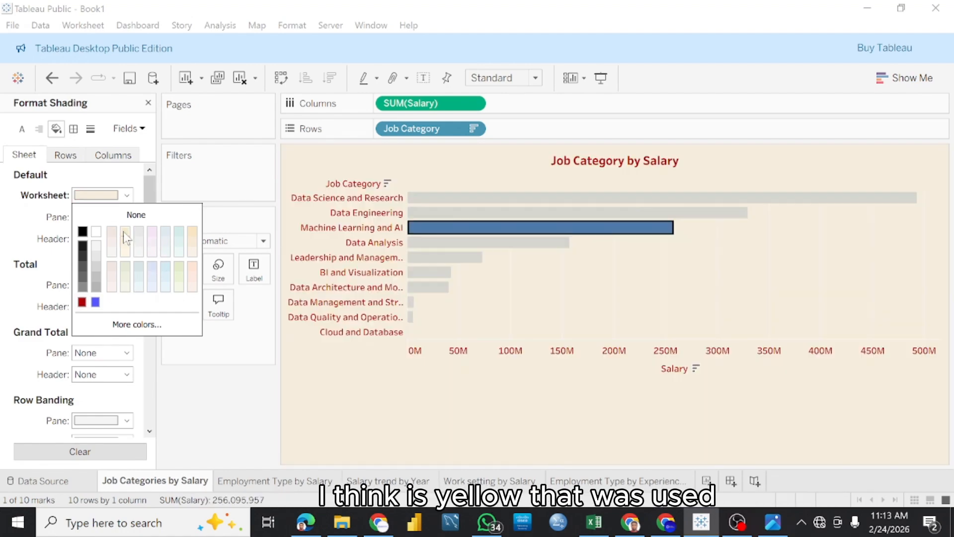
Compare the worksheet's background shading with the Dashboard.png reference image, and return to Tableau.
left_click(774, 524)
left_click(773, 524)
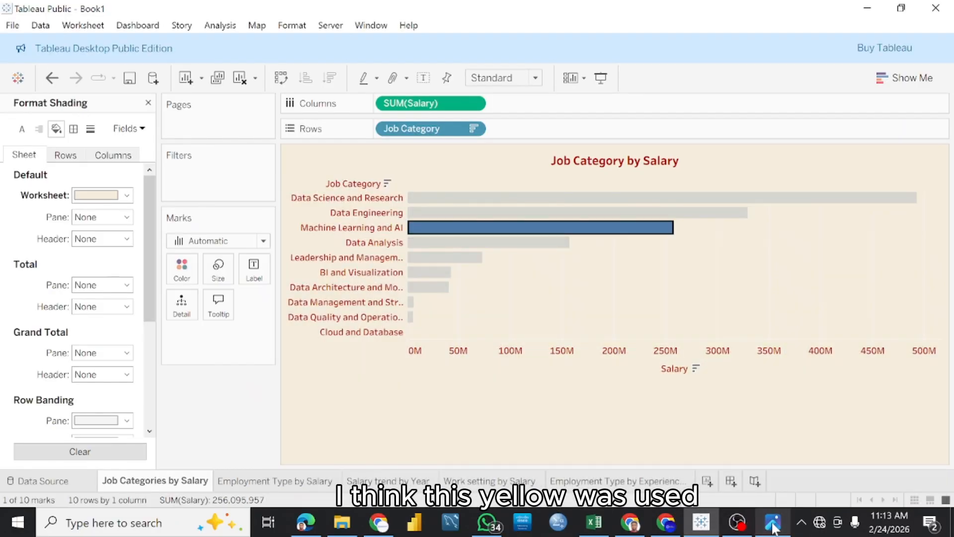
left_click(774, 524)
left_click(773, 525)
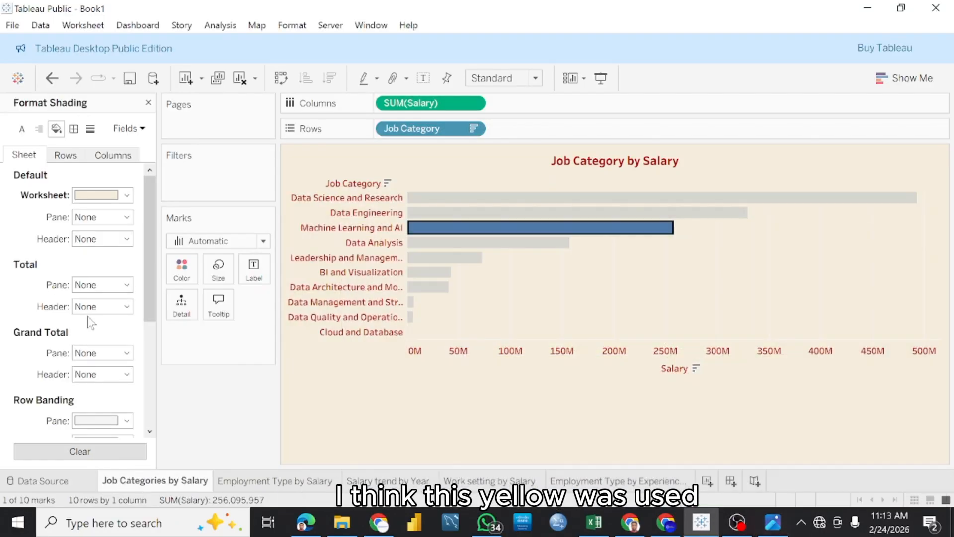
Try a light peach as the worksheet's default shading, and compare it with the Dashboard.png reference image.
left_click(124, 194)
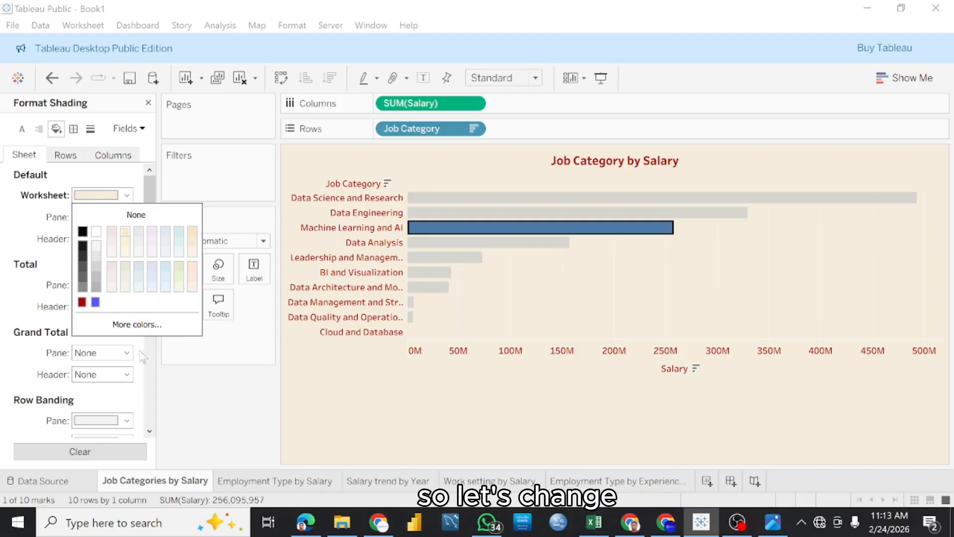
left_click(137, 324)
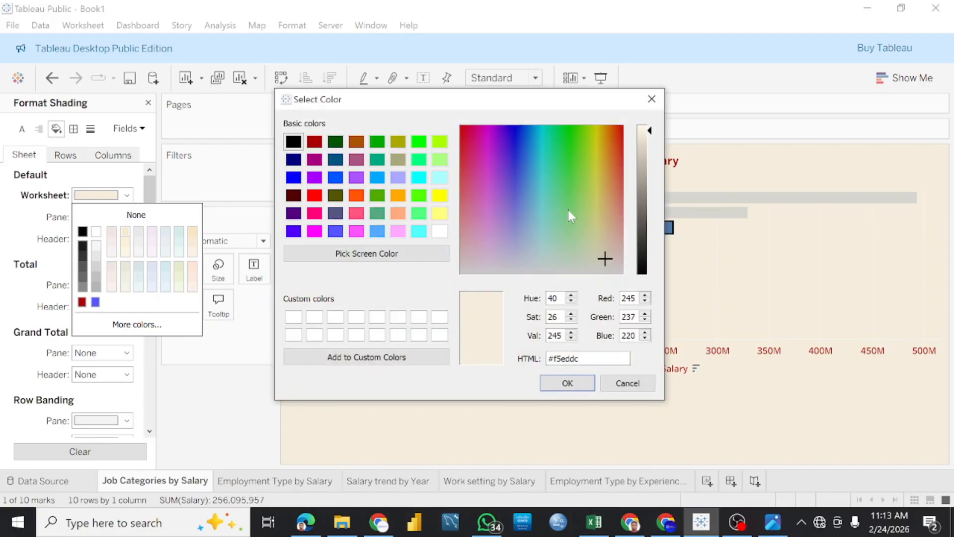
left_click(652, 98)
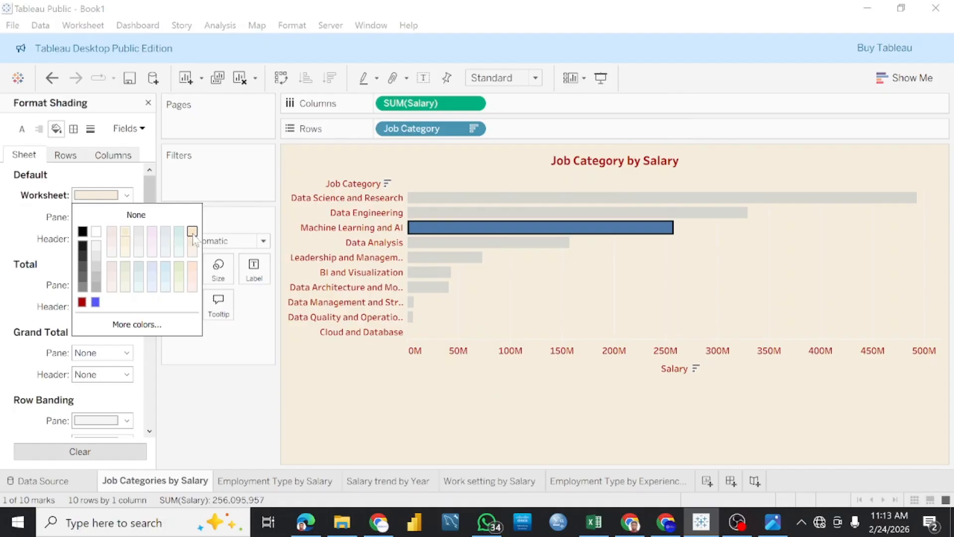
left_click(768, 525)
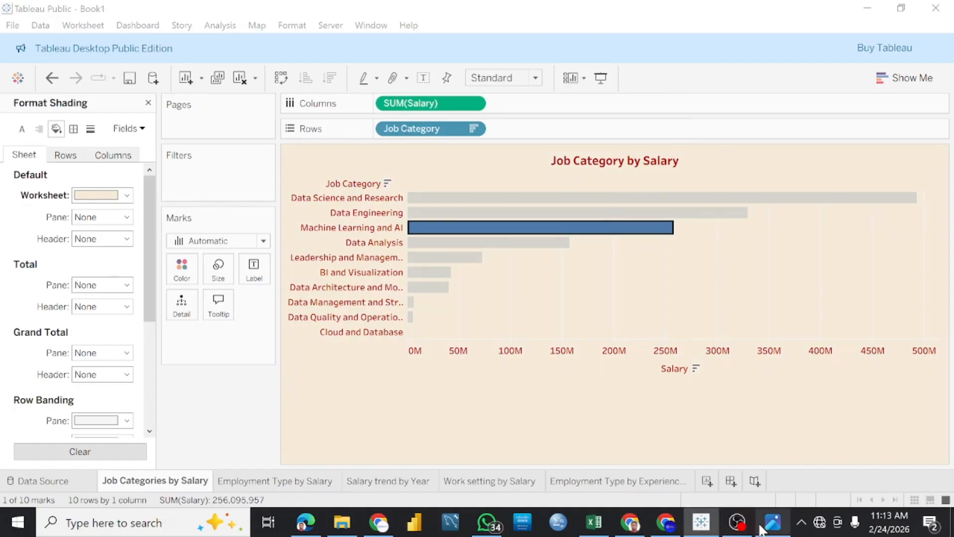
left_click(765, 529)
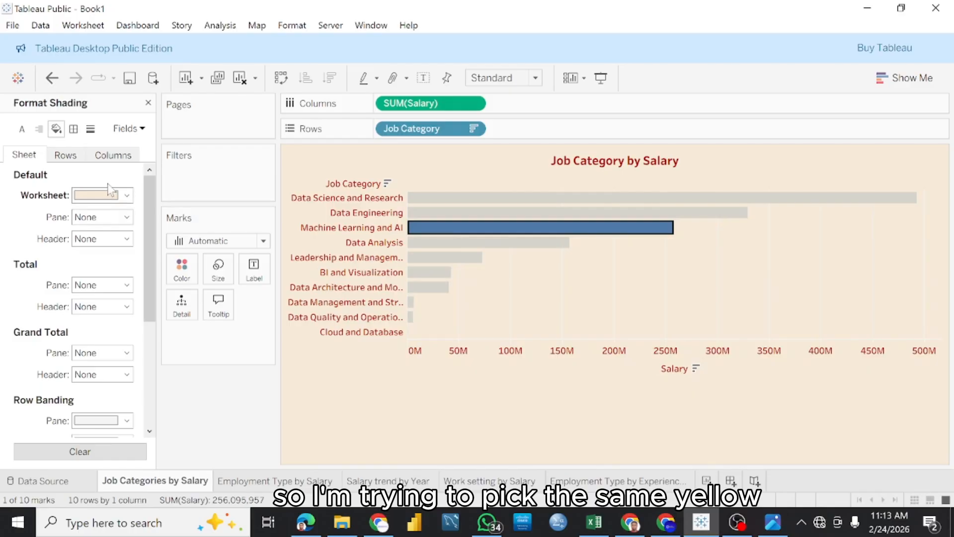
Try the custom colour #f5c20c as the worksheet's default shading, and check it against the Dashboard.png reference image.
left_click(126, 196)
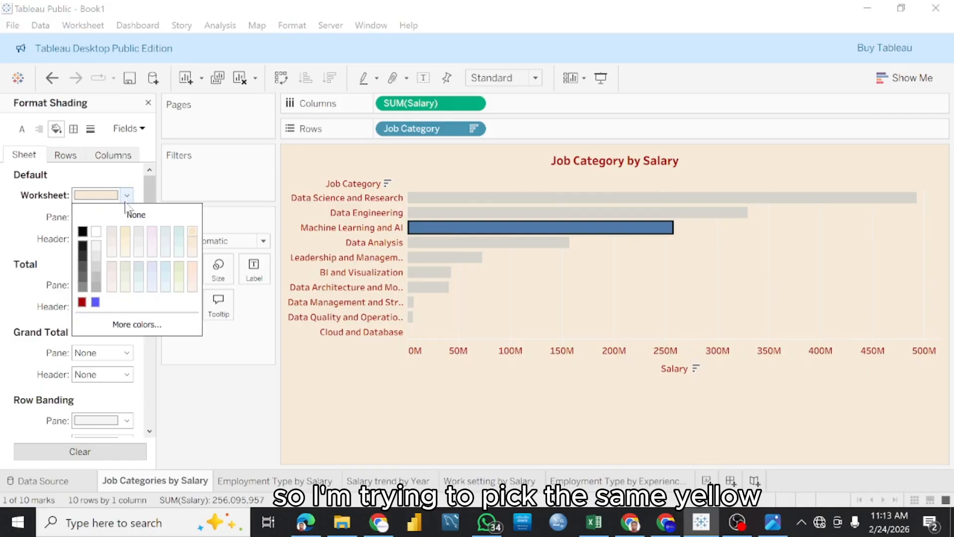
left_click(121, 323)
left_click(592, 145)
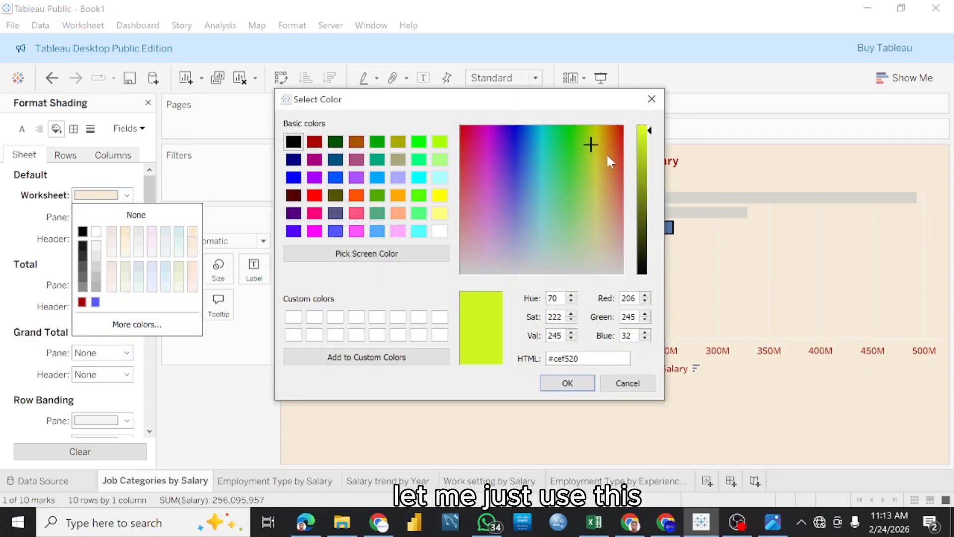
left_click_drag(608, 156, 600, 168)
left_click(602, 132)
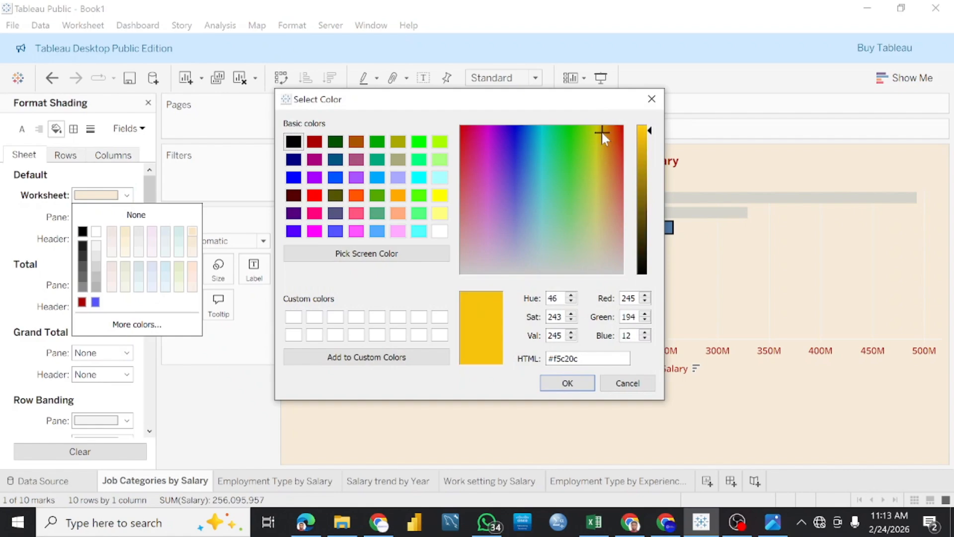
left_click(560, 385)
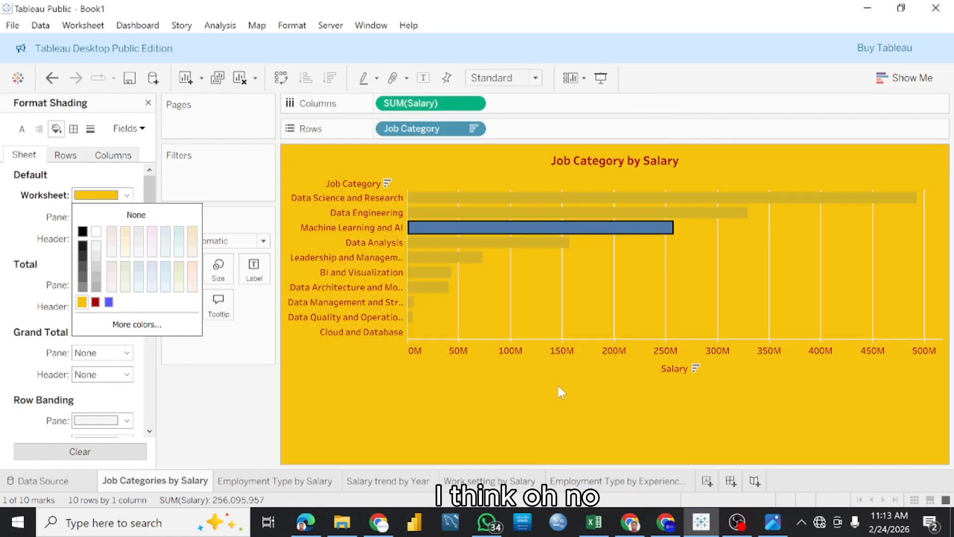
left_click(775, 524)
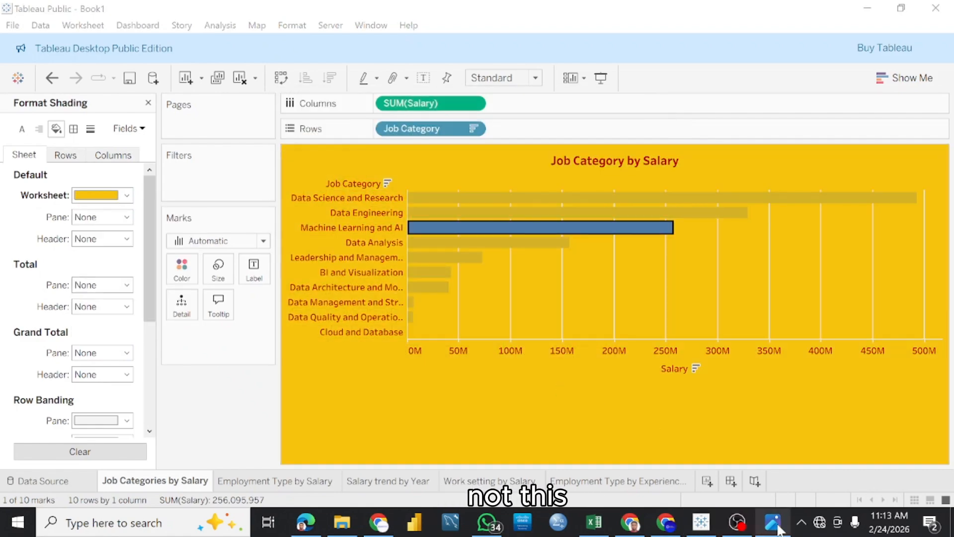
left_click(775, 525)
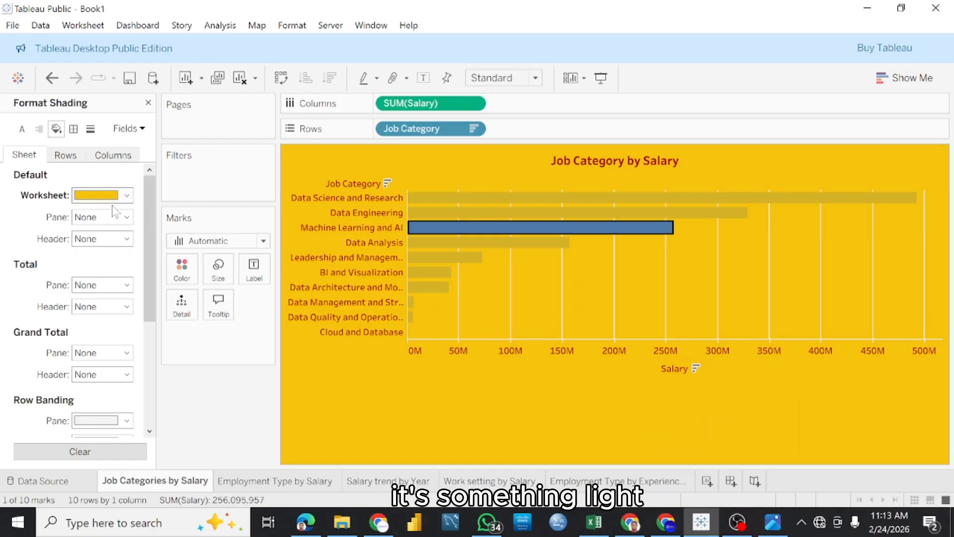
Replace the worksheet's default shading with light beige after trying None, and compare it with the Dashboard.png reference image.
left_click(128, 196)
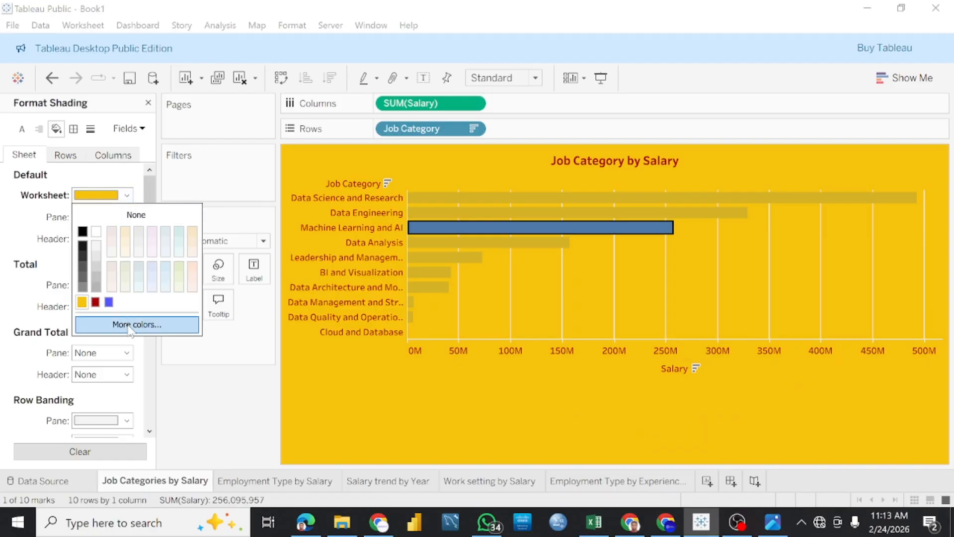
left_click(125, 232)
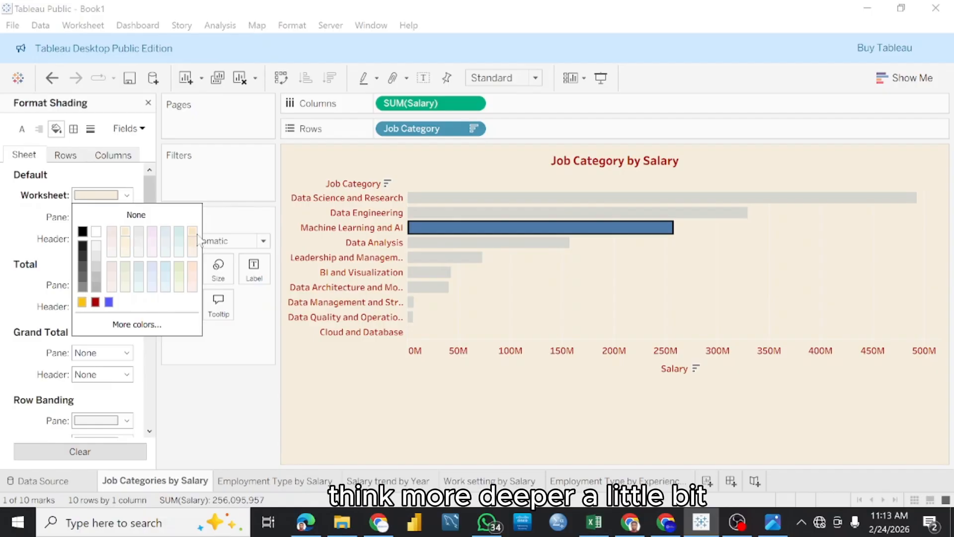
left_click(128, 219)
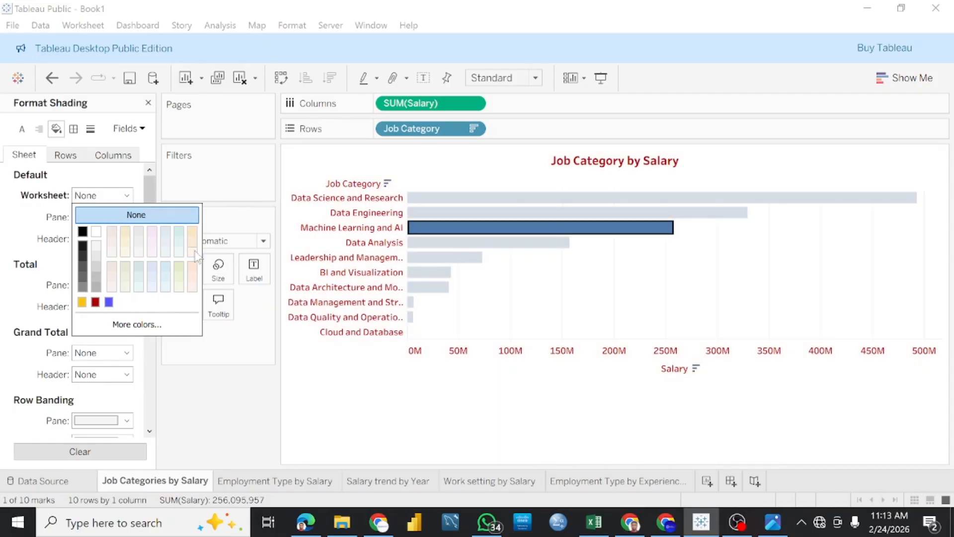
left_click(125, 231)
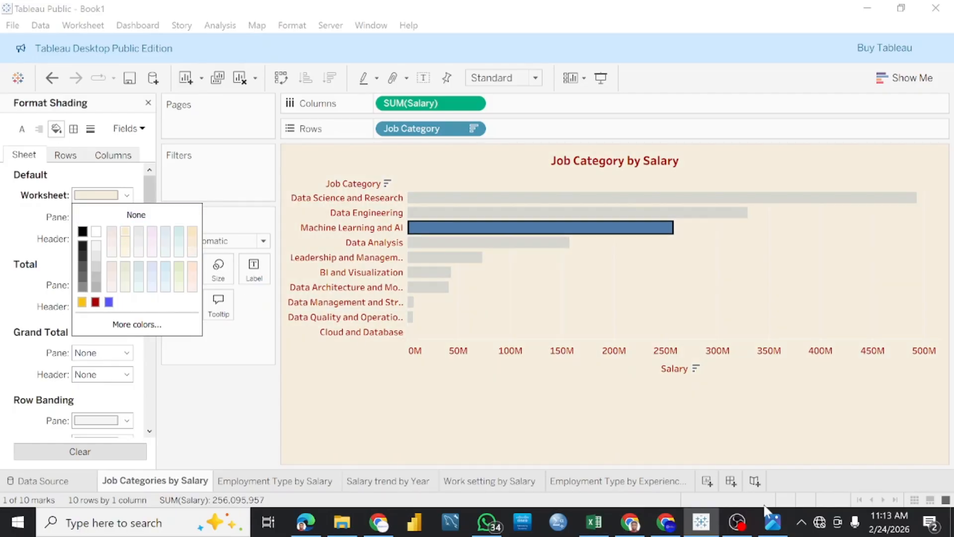
left_click(773, 522)
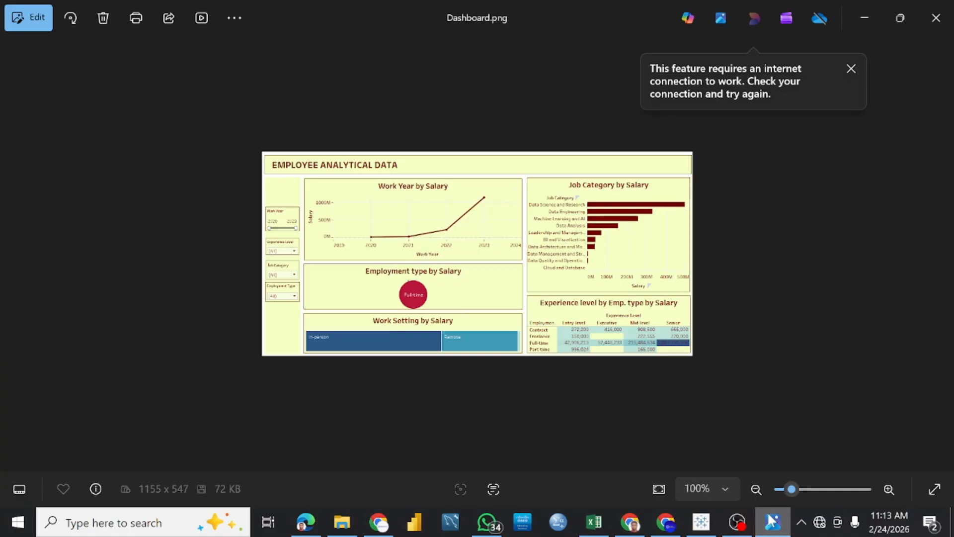
left_click(770, 517)
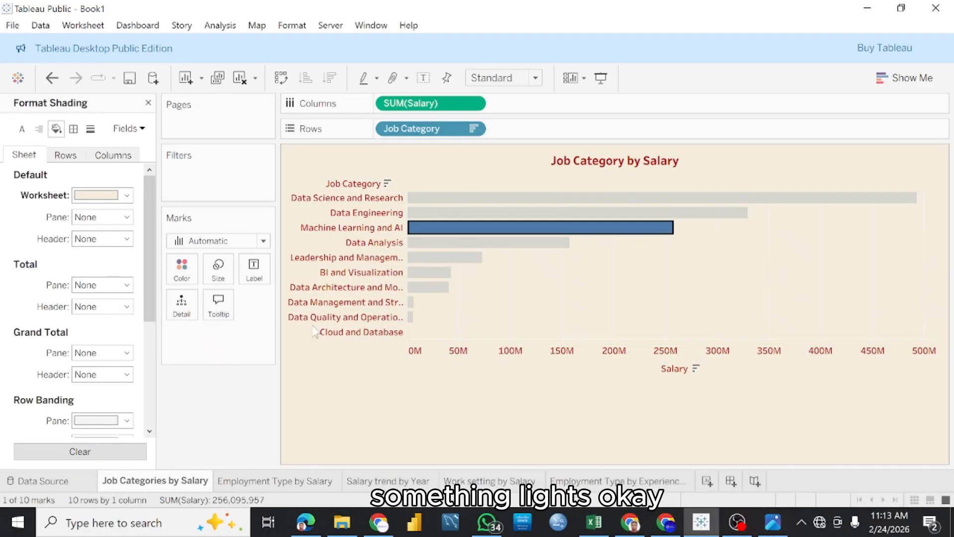
Try to sample the pale yellow background of Dashboard.png with the screen colour picker for the worksheet's default shading.
left_click(127, 195)
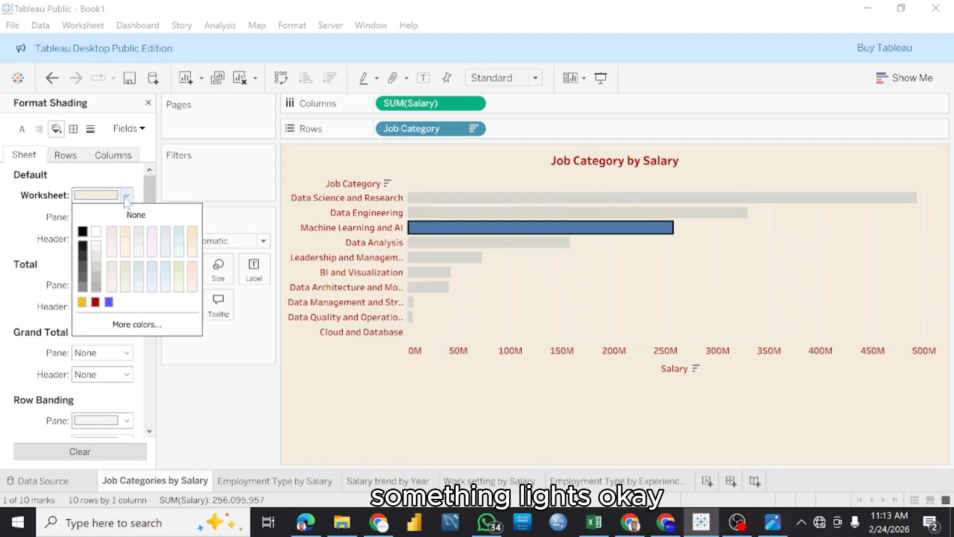
left_click(135, 324)
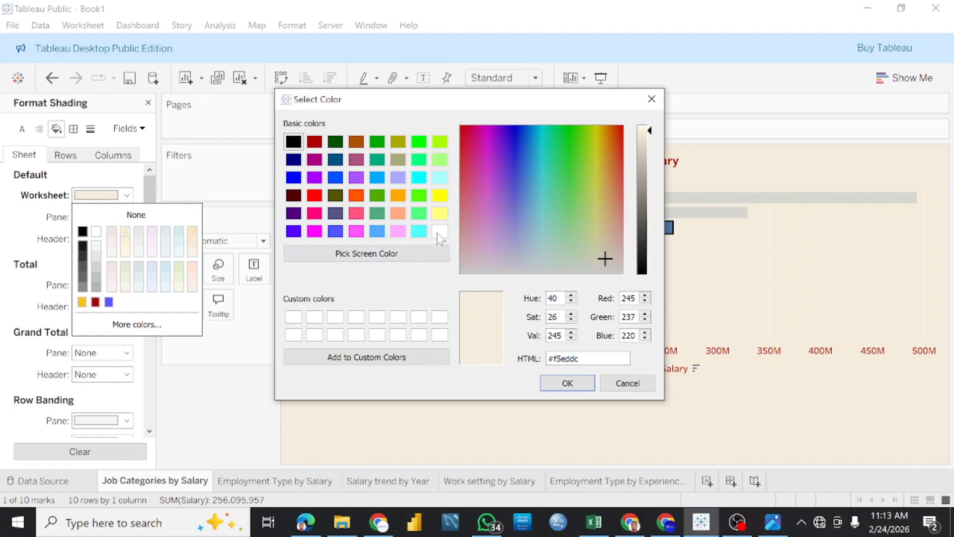
left_click(417, 253)
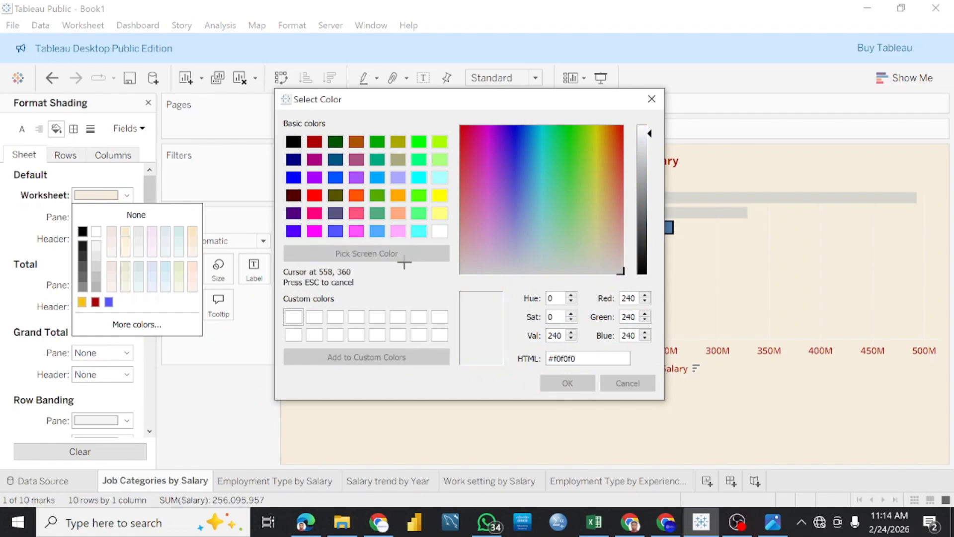
mouse_move(770, 529)
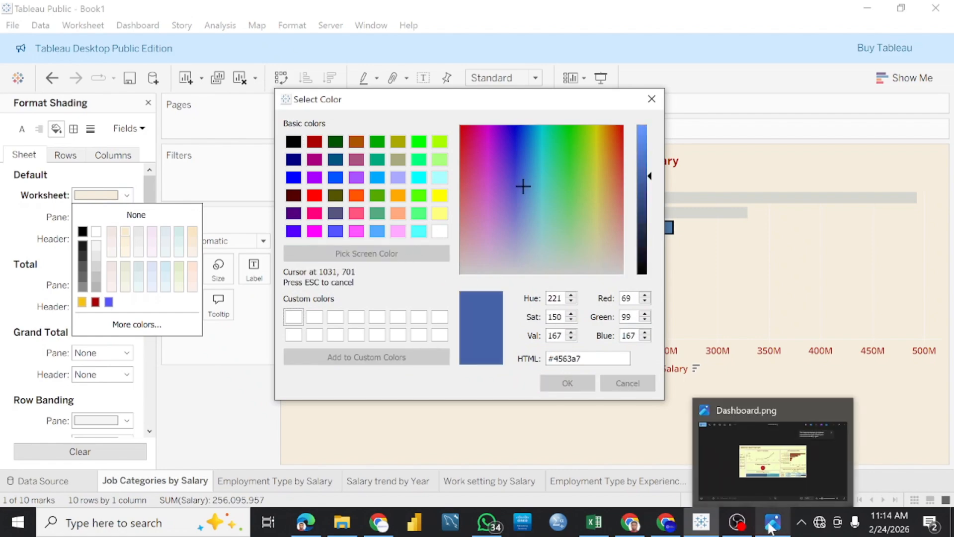
left_click(752, 452)
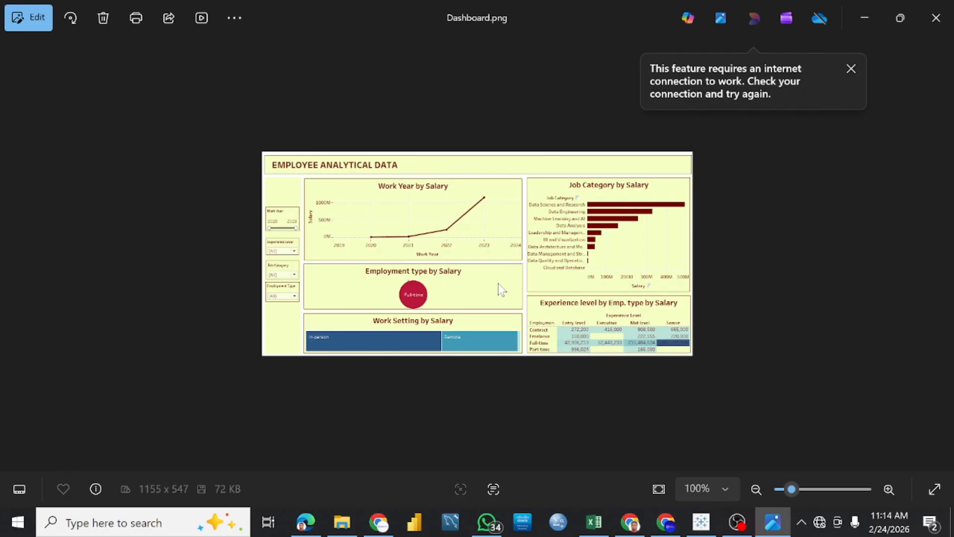
left_click(773, 527)
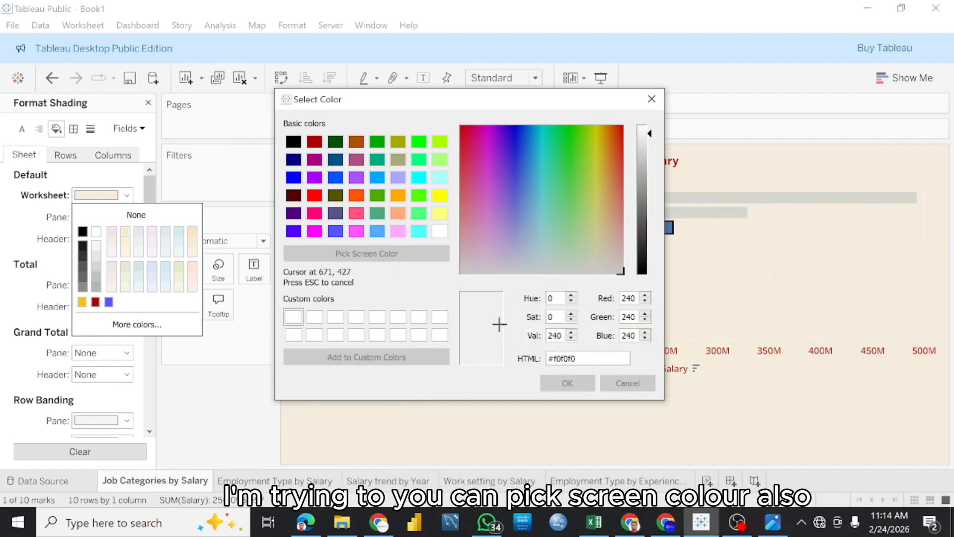
mouse_move(770, 522)
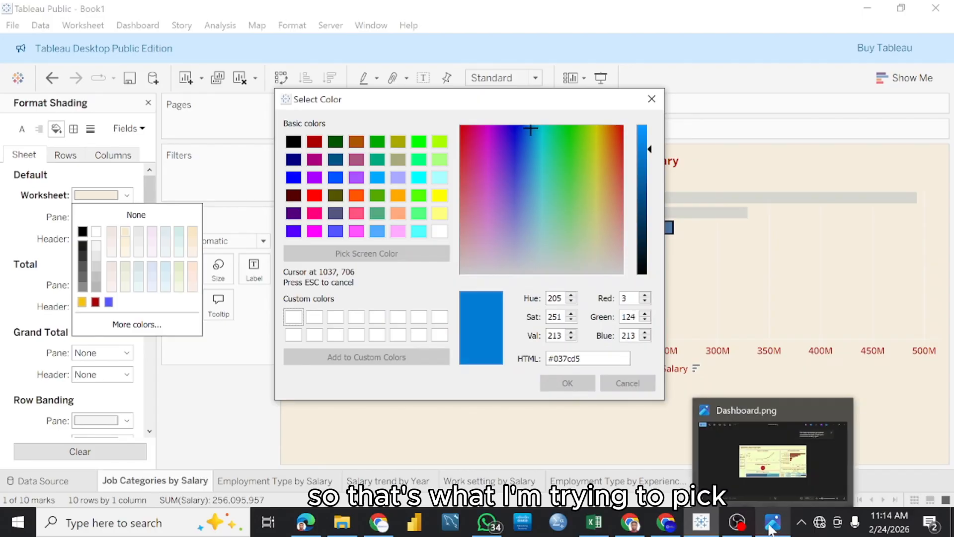
mouse_move(749, 473)
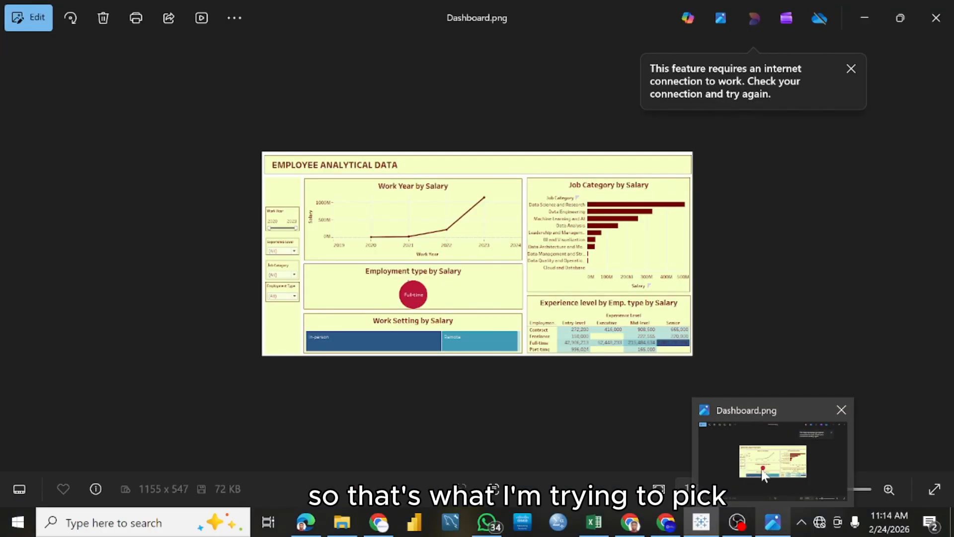
left_click(779, 525)
left_click(778, 526)
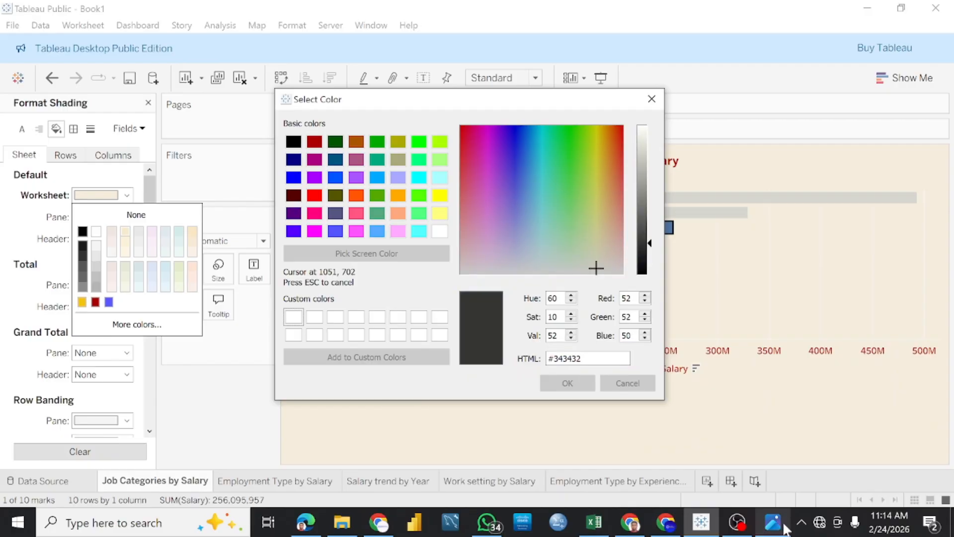
left_click(779, 524)
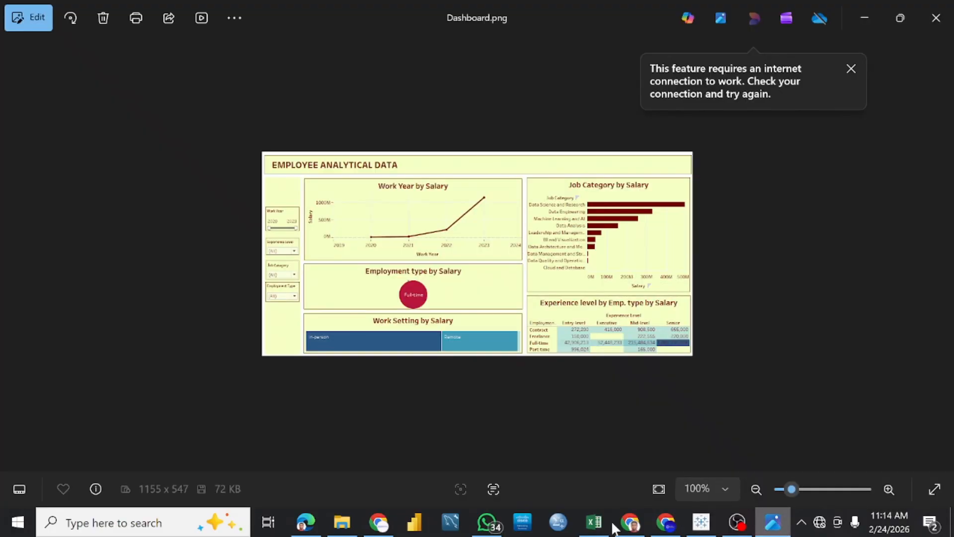
left_click(775, 524)
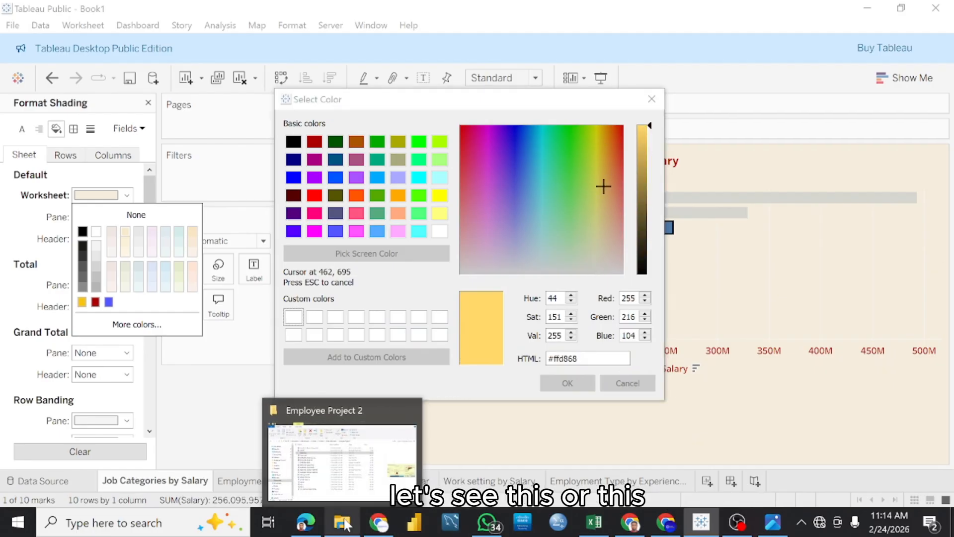
Try to sample the yellow from the Employee Project 2 folder window, and shade the worksheet with the custom colour #c8c20d.
left_click(373, 502)
left_click(348, 525)
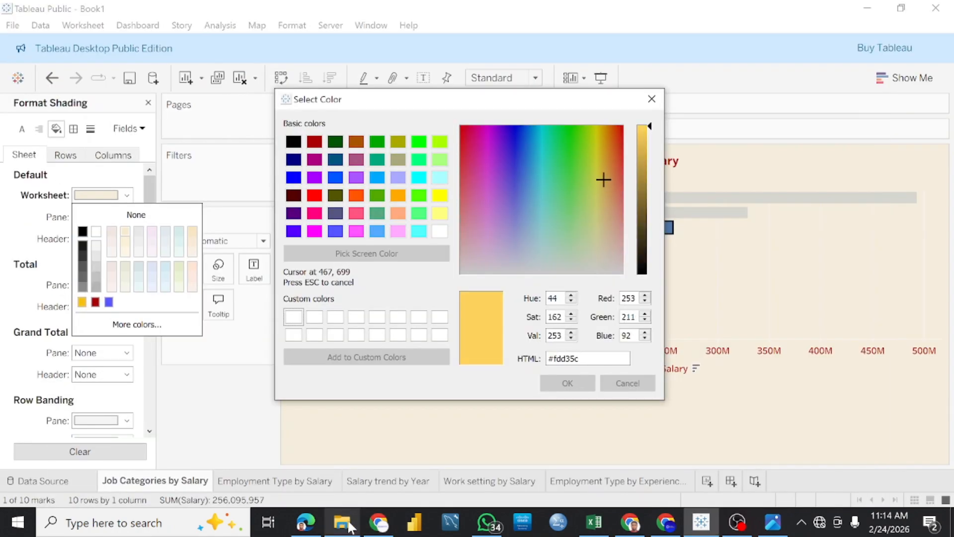
left_click(348, 525)
left_click(351, 525)
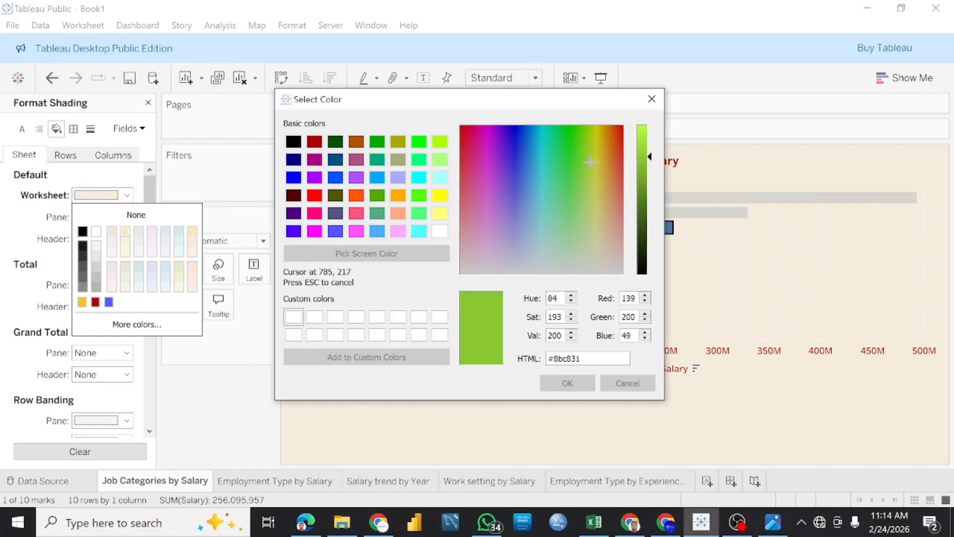
left_click(598, 141)
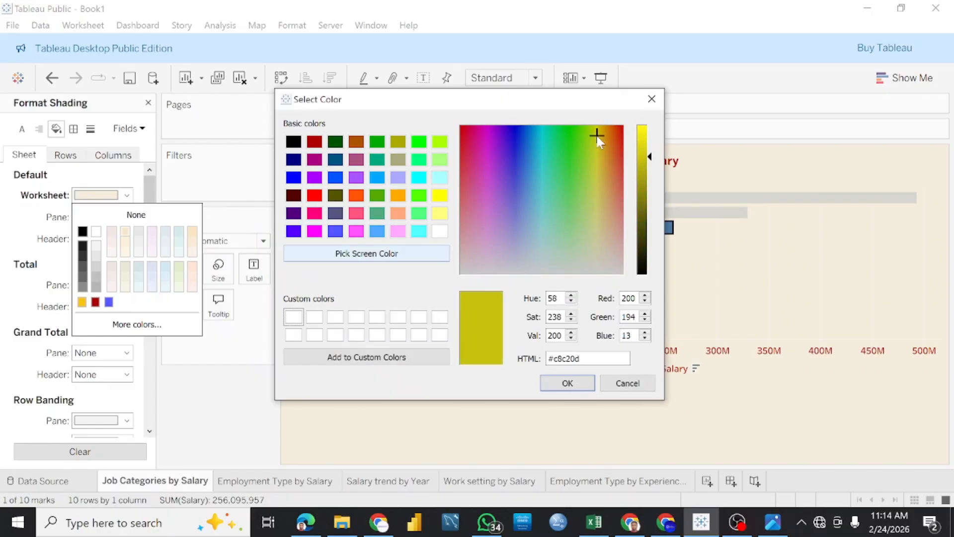
left_click(571, 383)
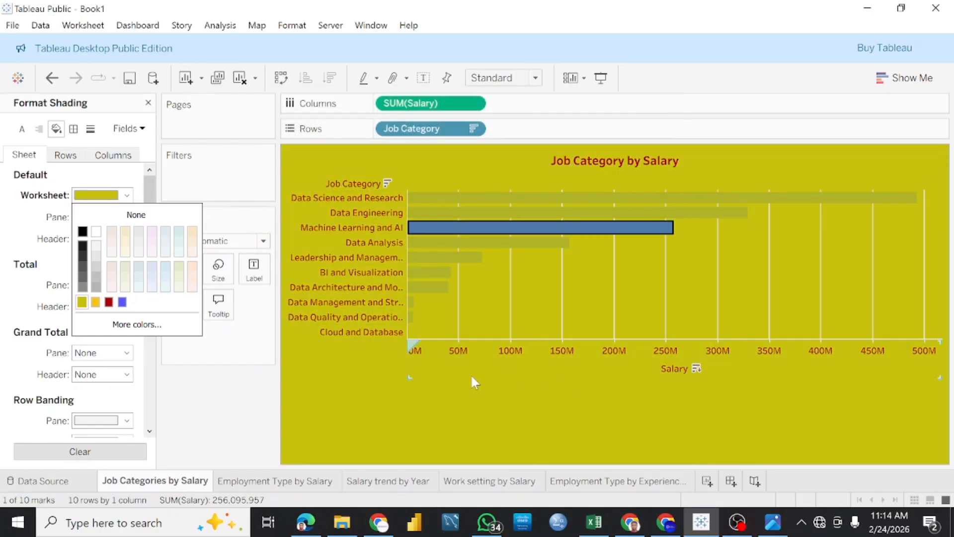
Set the worksheet's default shading to light beige, and clear the selection of the Machine Learning and AI bar.
left_click(125, 237)
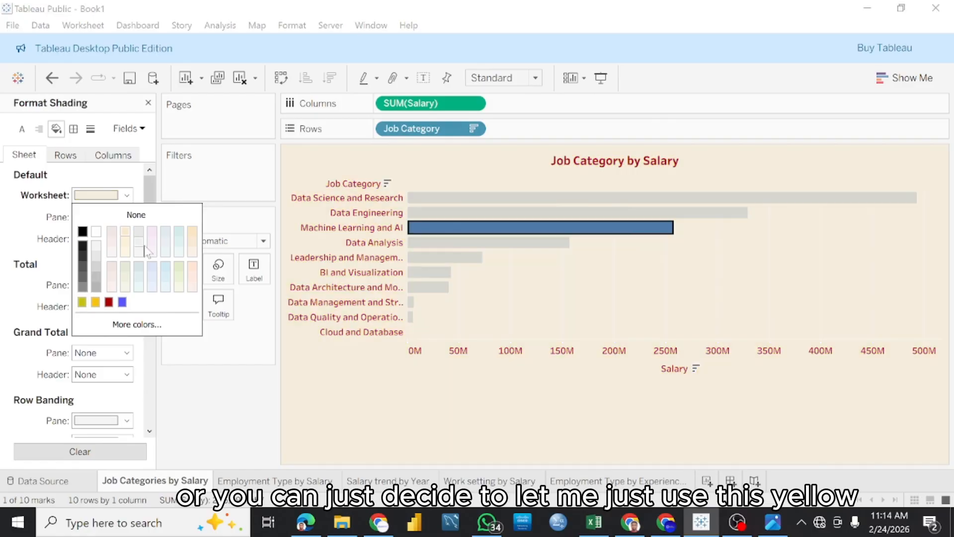
left_click(298, 334)
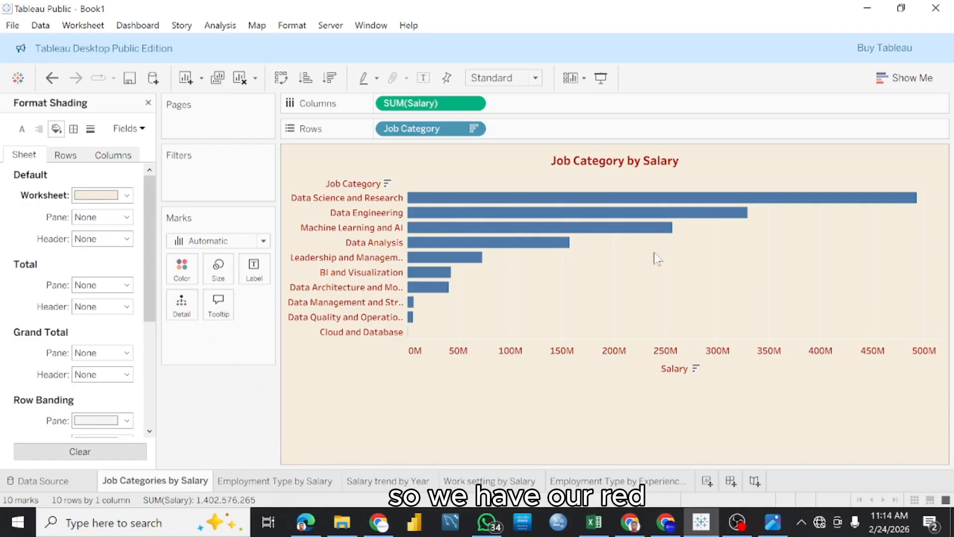
mouse_move(515, 201)
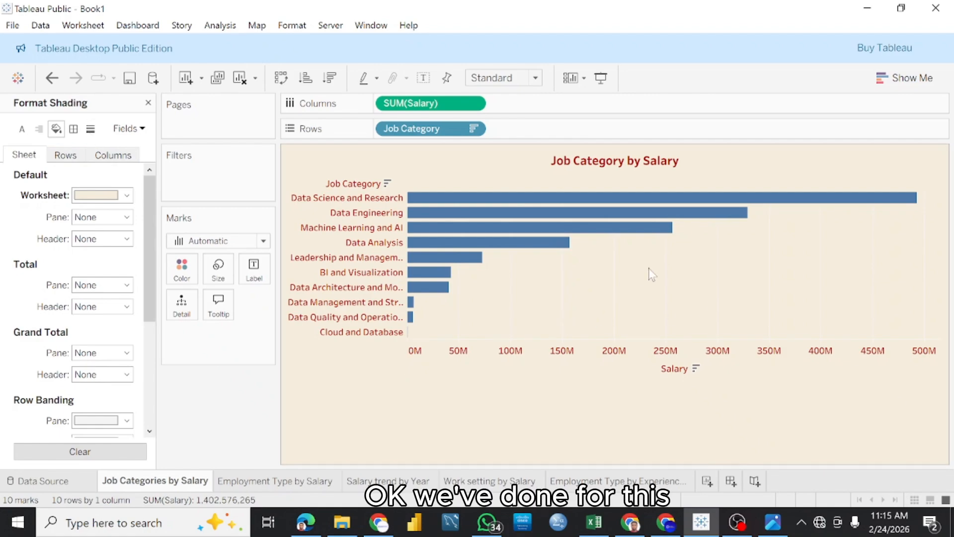
Try the largest row banding band size in the worksheet's shading.
left_click(126, 129)
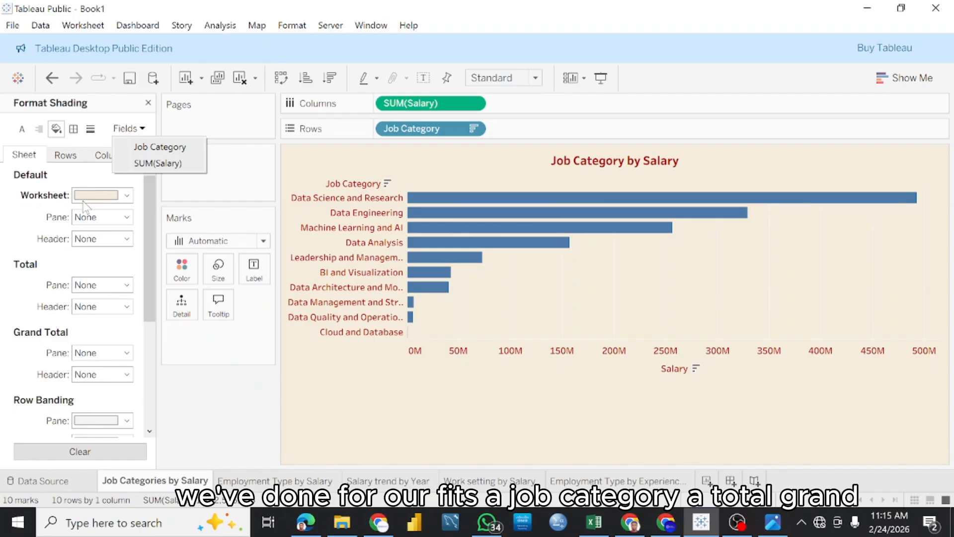
left_click(81, 182)
scroll(103, 337, "down", 3)
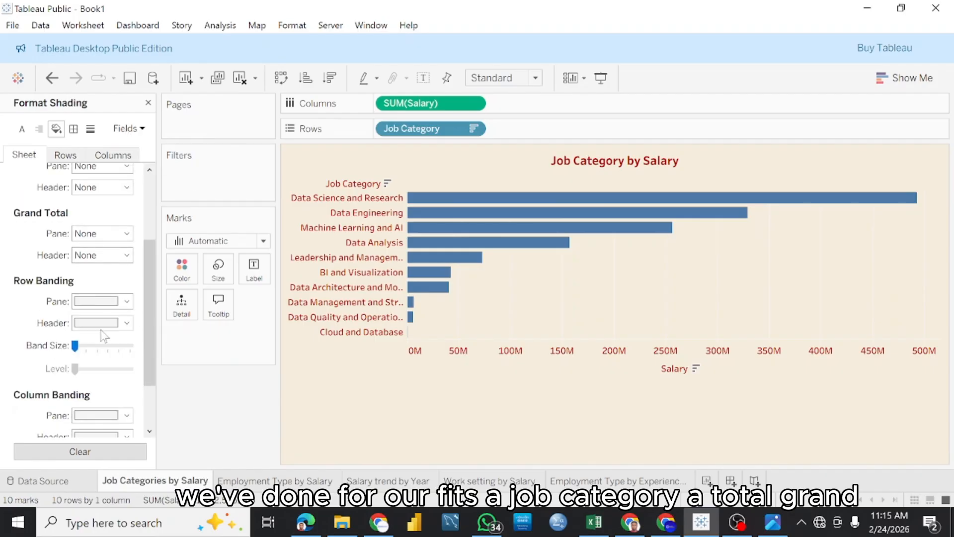
scroll(105, 338, "down", 2)
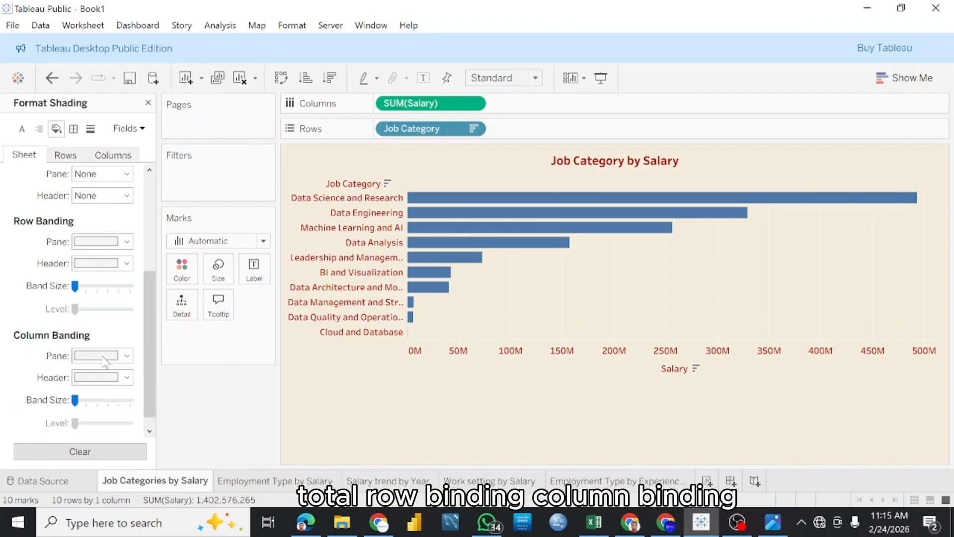
left_click_drag(75, 286, 130, 286)
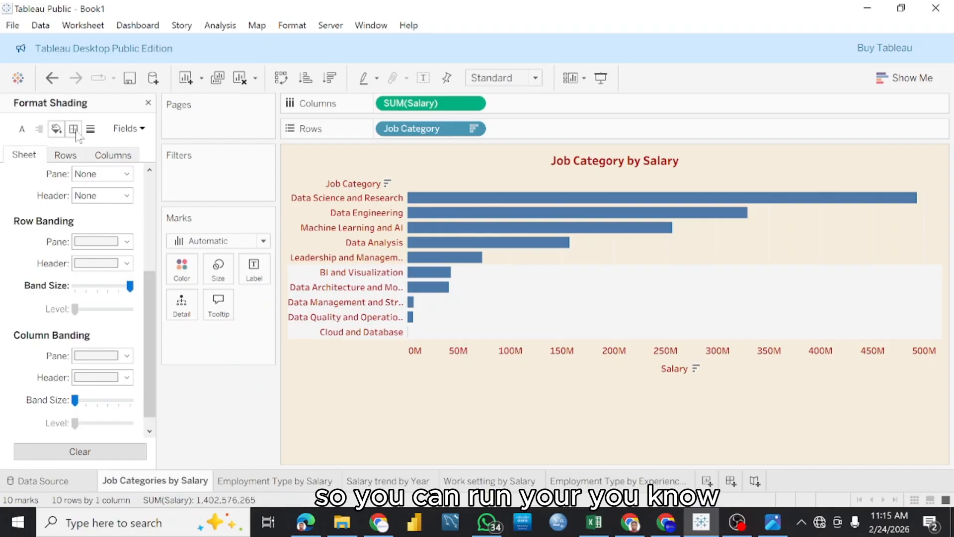
Undo the row banding size change and the worksheet's beige background shading.
left_click(90, 131)
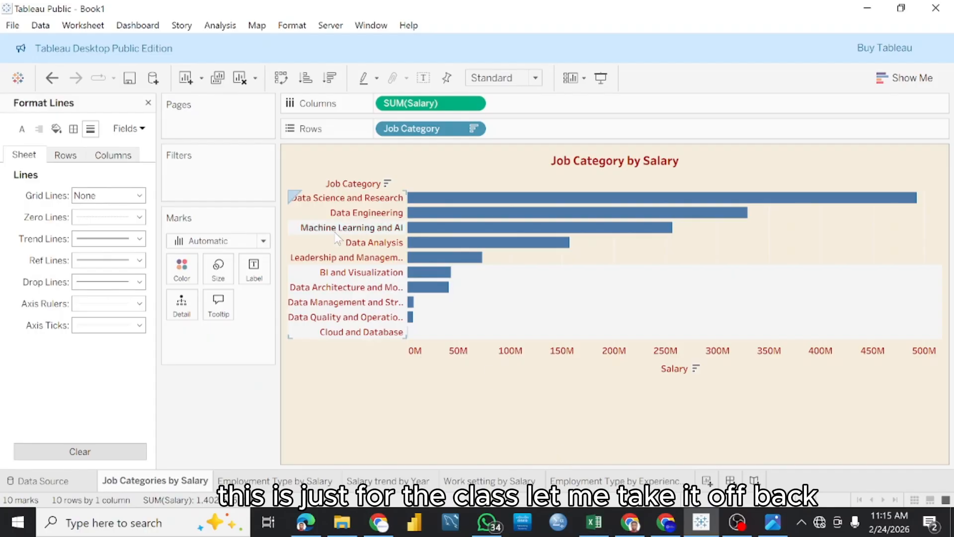
left_click(55, 130)
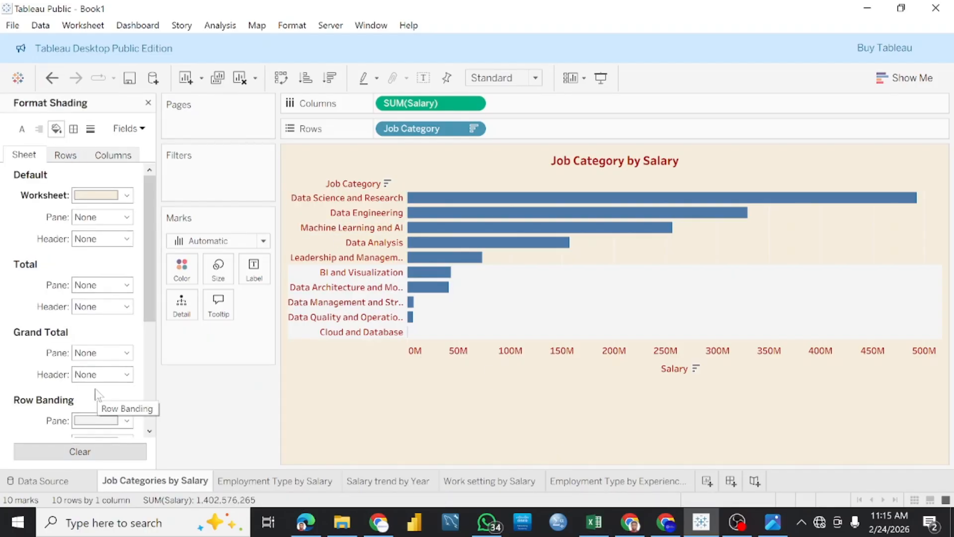
scroll(94, 389, "down", 2)
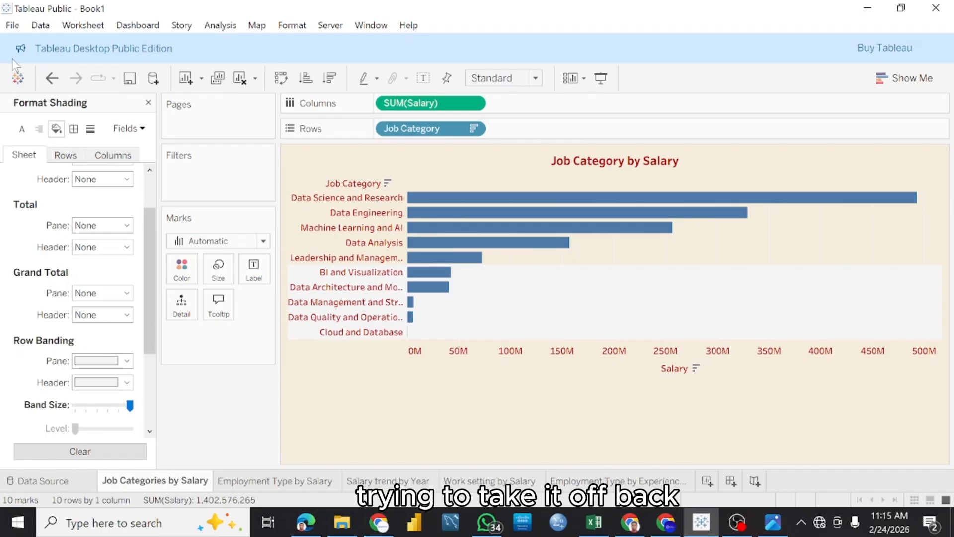
left_click(53, 80)
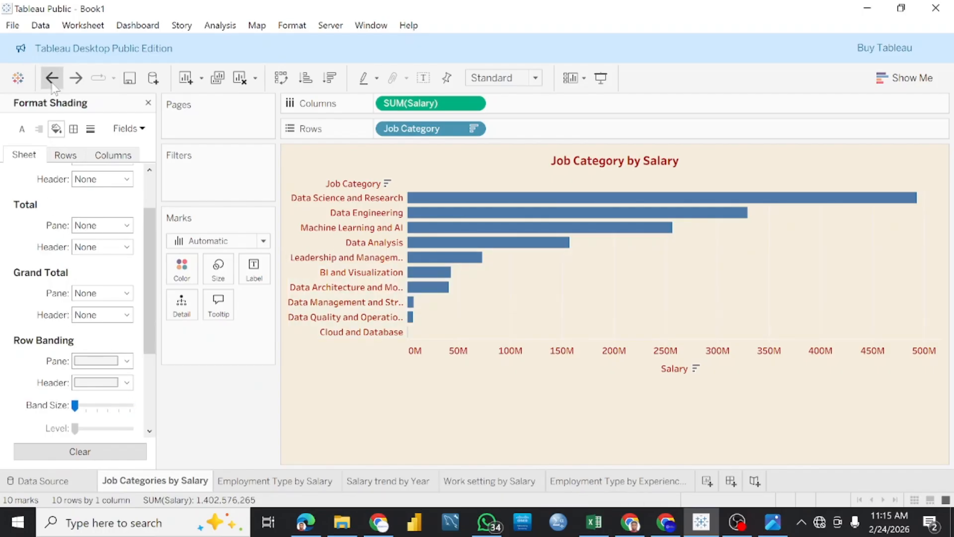
left_click(53, 83)
left_click(53, 82)
left_click(52, 83)
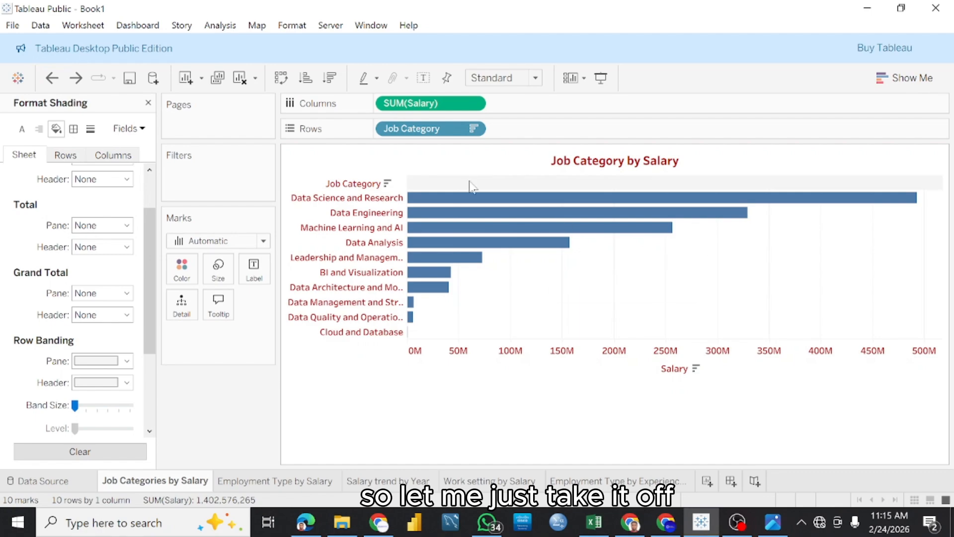
mouse_move(468, 199)
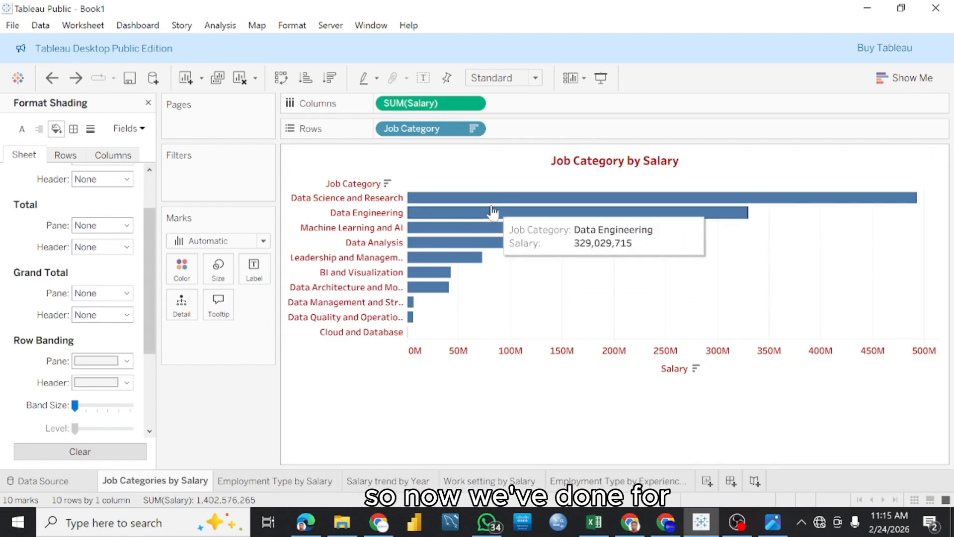
right_click(487, 198)
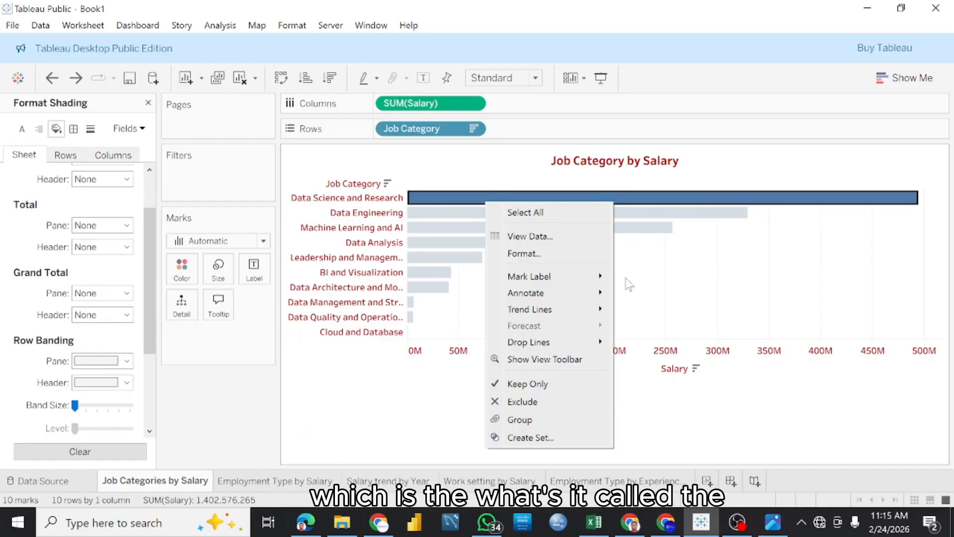
left_click(528, 253)
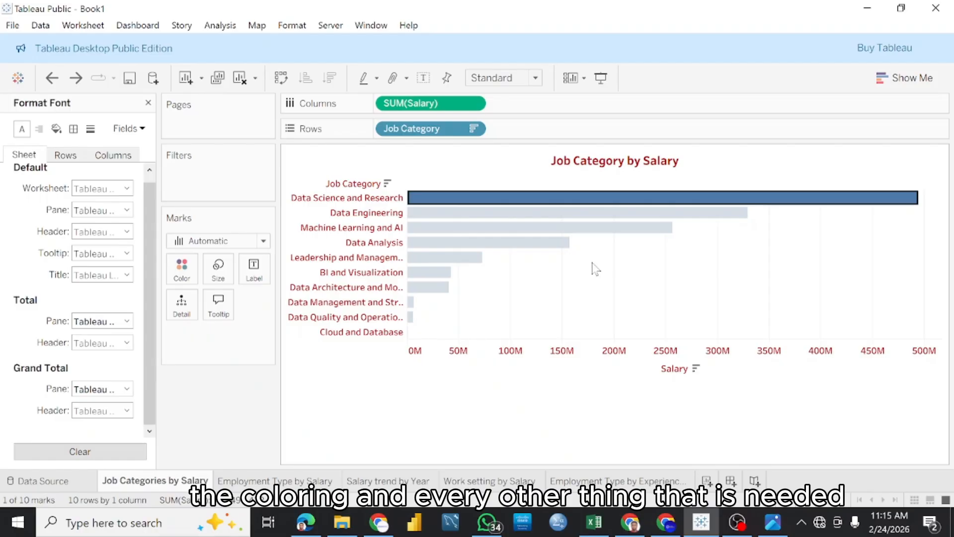
left_click(127, 131)
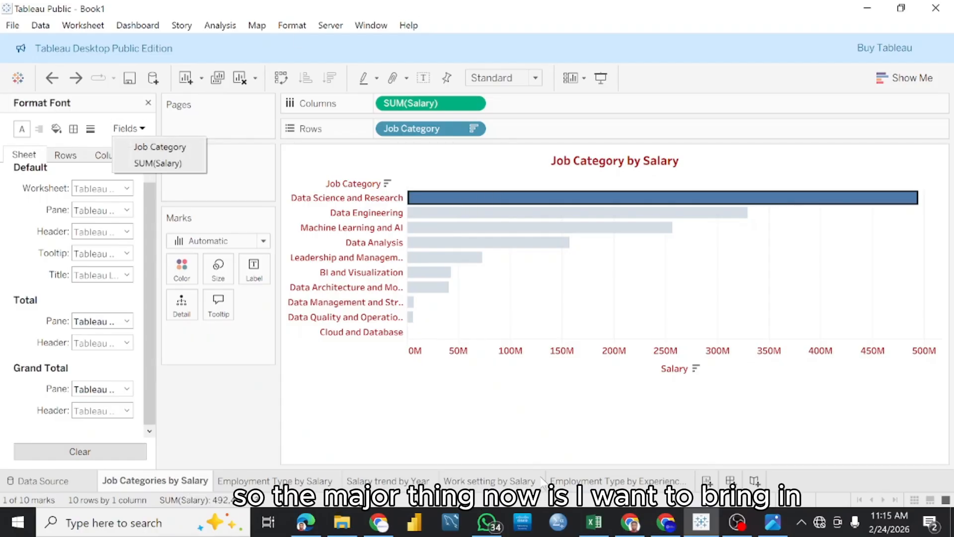
left_click(517, 443)
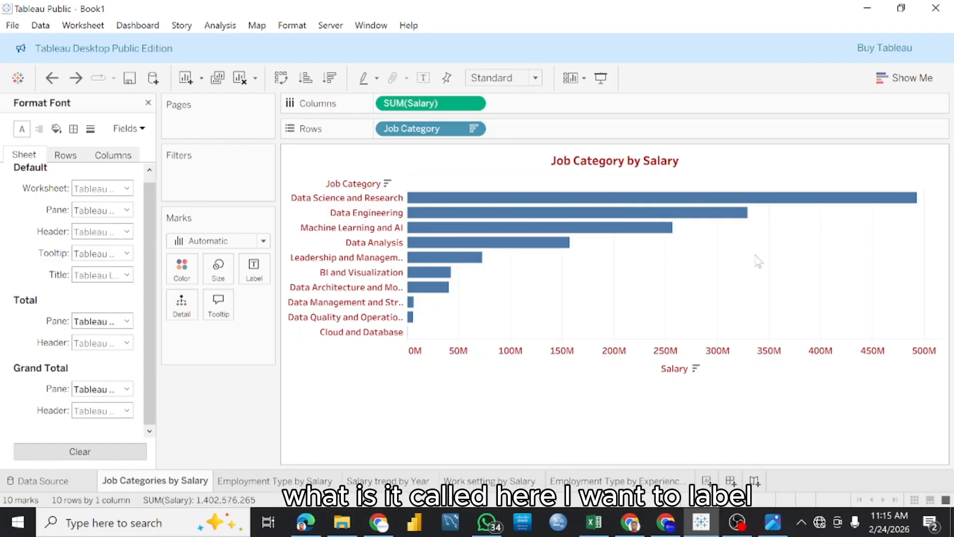
right_click(717, 255)
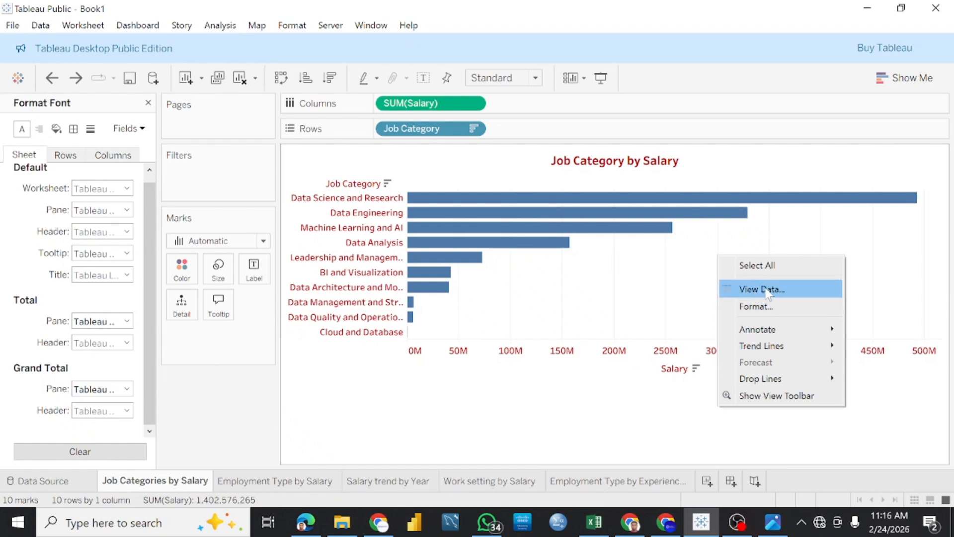
left_click(664, 293)
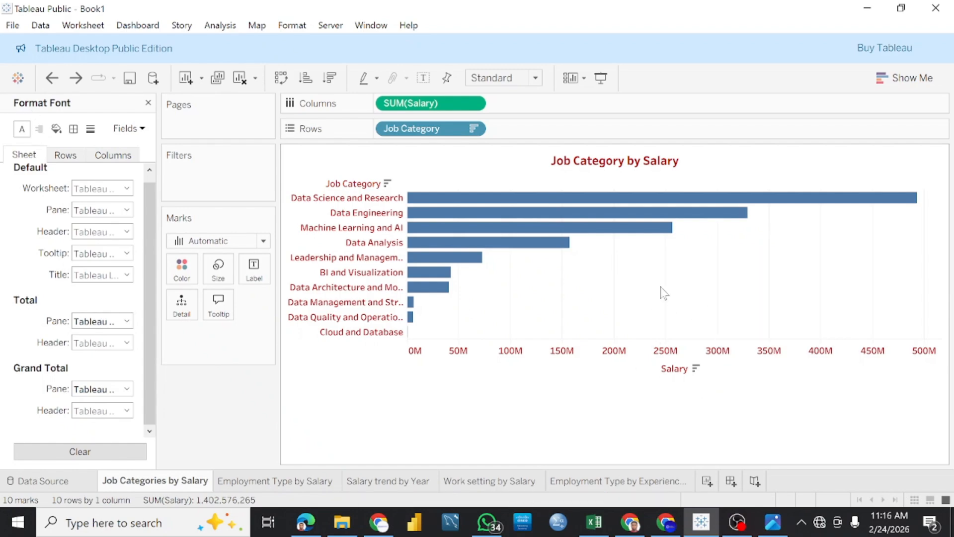
Try always showing the mark label on the Machine Learning and AI bar, and undo it.
right_click(659, 230)
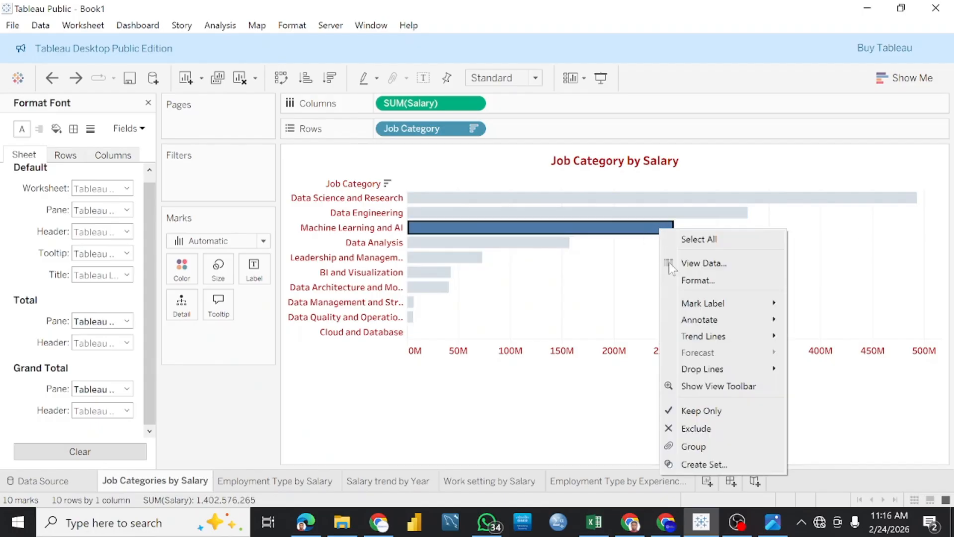
mouse_move(717, 298)
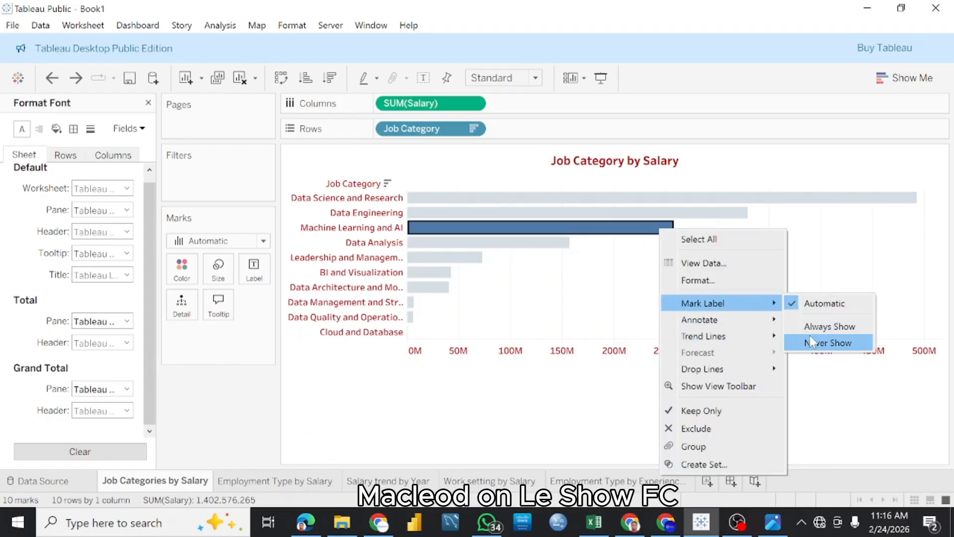
left_click(816, 326)
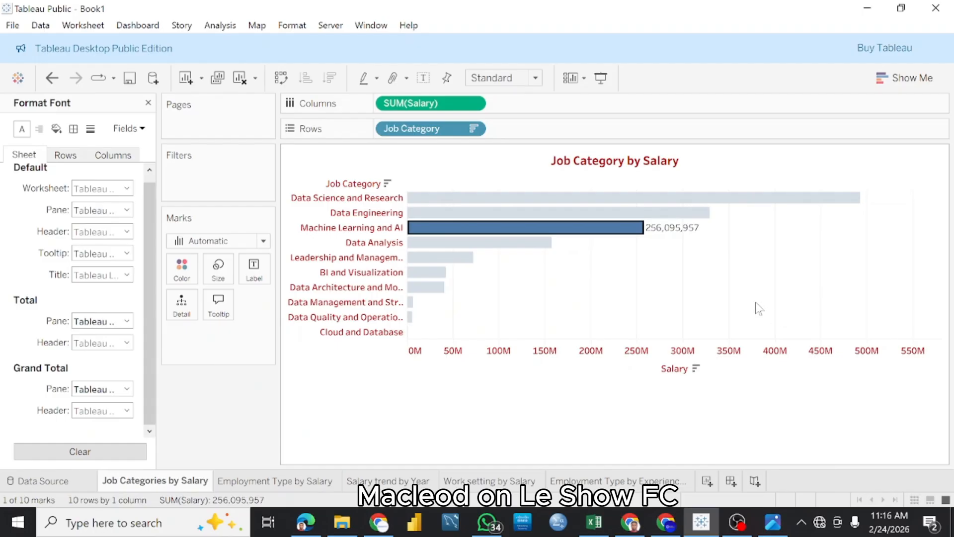
left_click(662, 266)
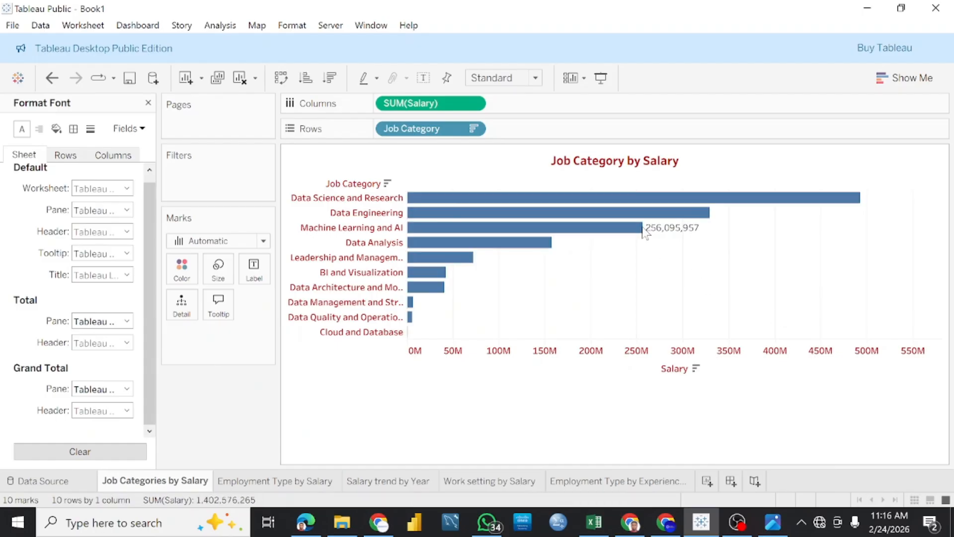
right_click(729, 217)
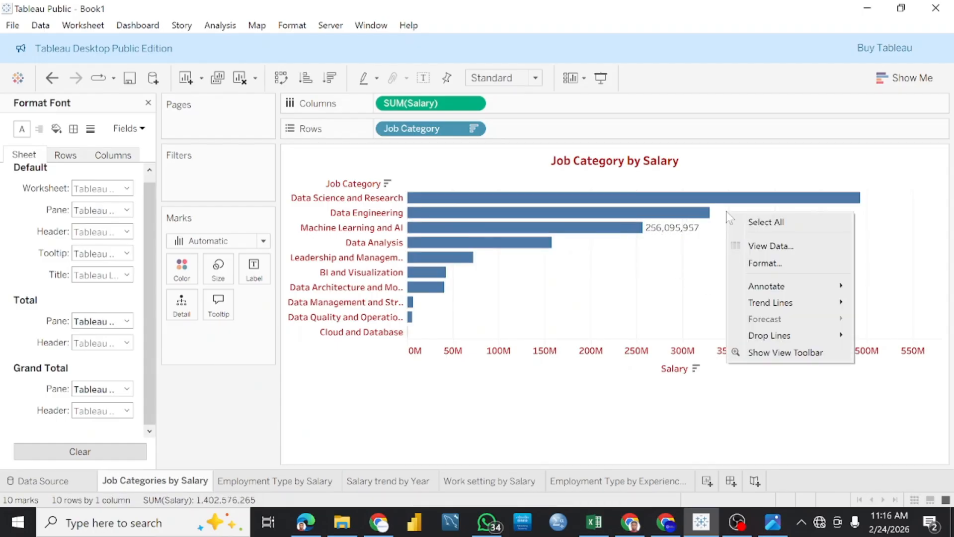
left_click(692, 254)
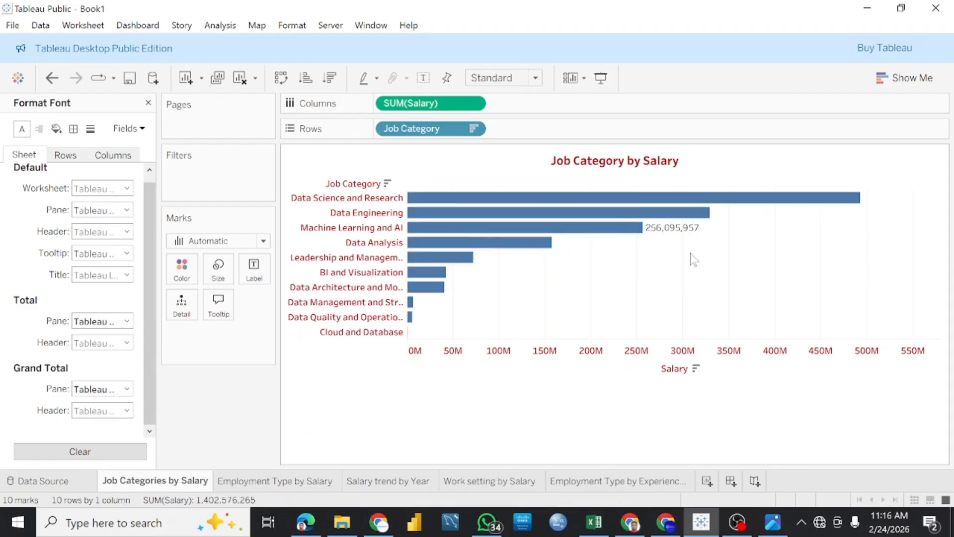
left_click(52, 77)
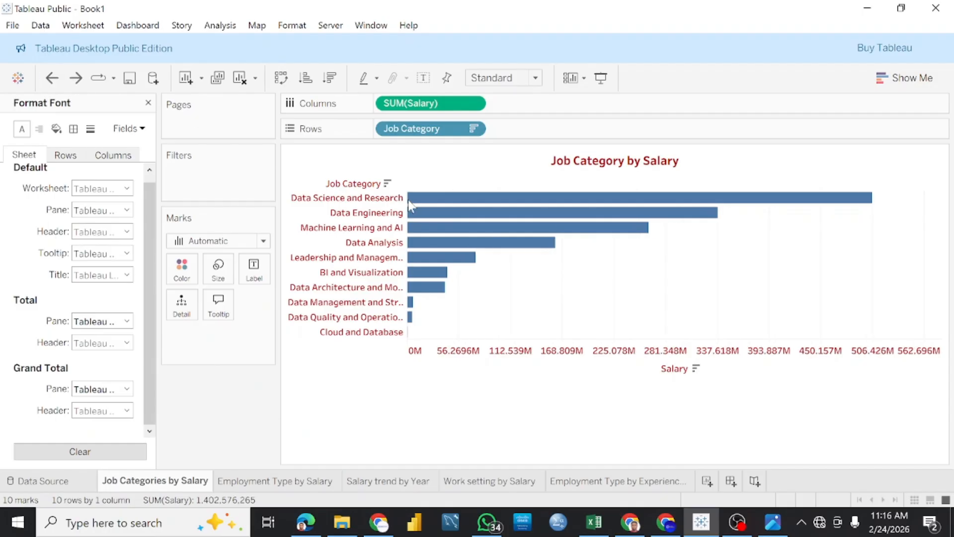
right_click(762, 214)
left_click(720, 225)
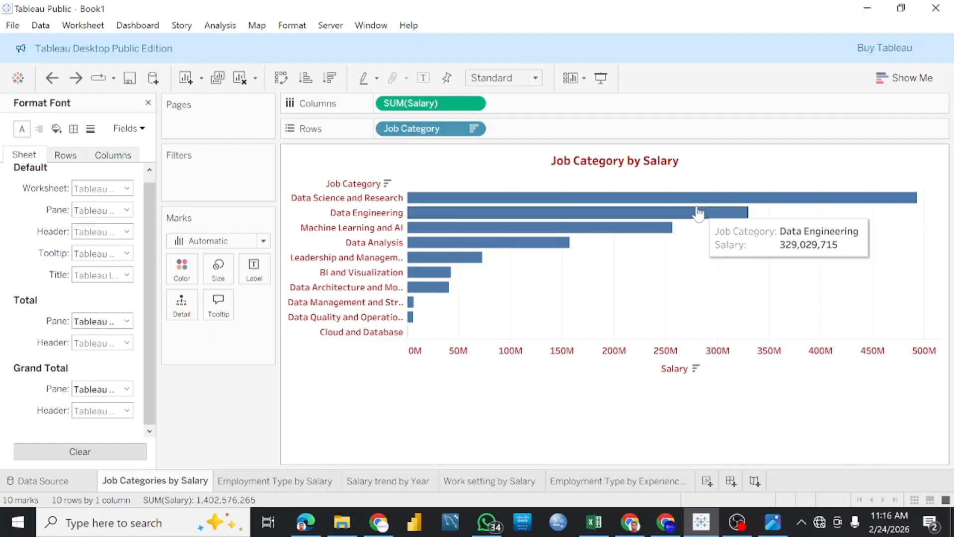
right_click(717, 199)
left_click(680, 200)
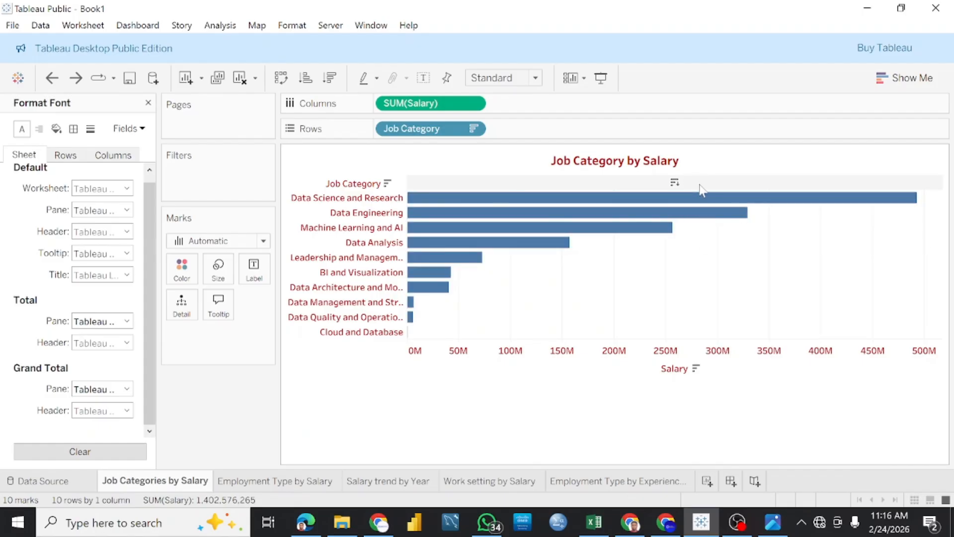
right_click(701, 189)
left_click(638, 278)
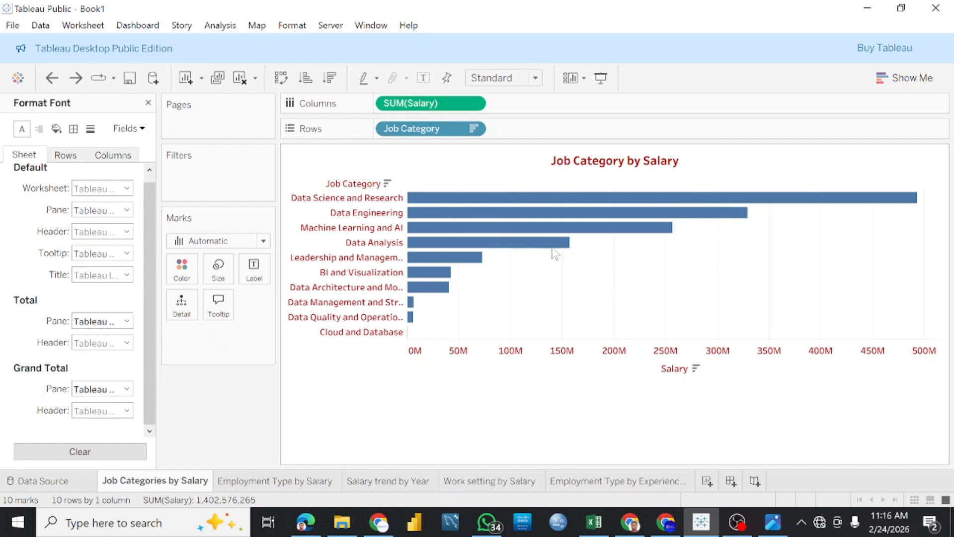
right_click(429, 319)
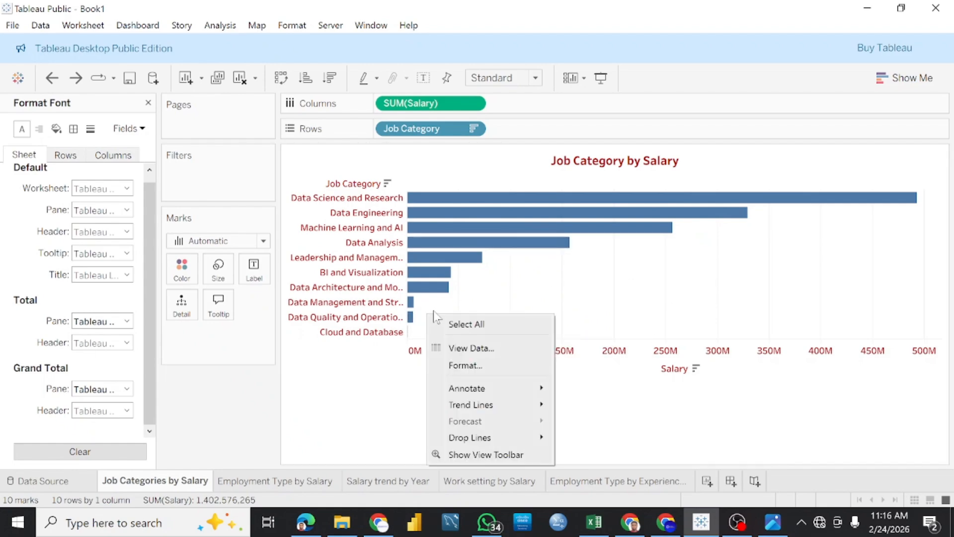
left_click(472, 364)
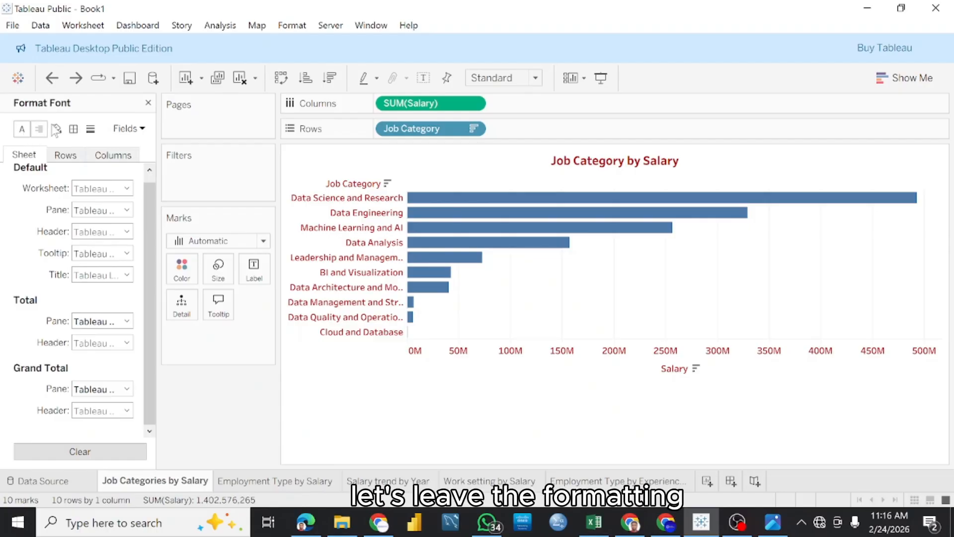
Close the formatting pane, and check the Dashboard.png reference image for value labels on the job category bars.
left_click(148, 103)
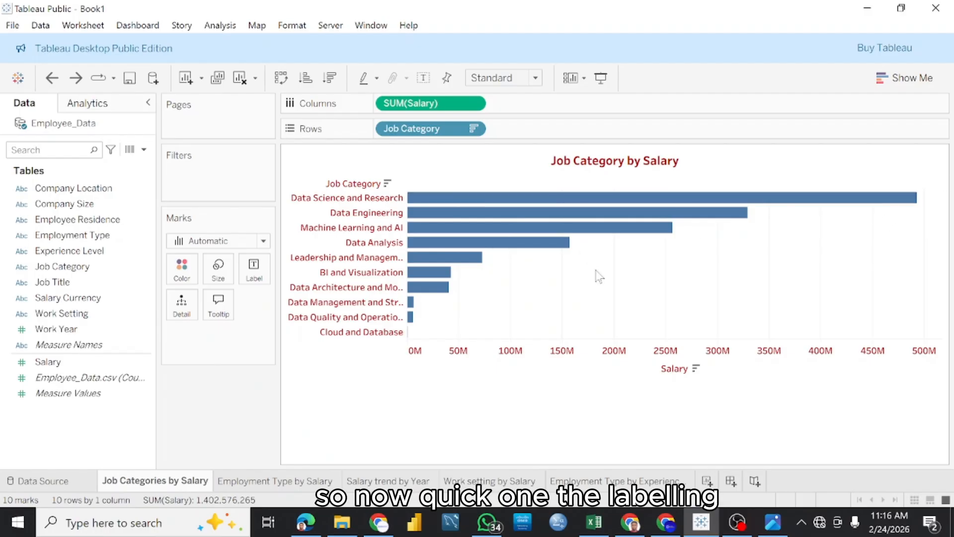
left_click(773, 524)
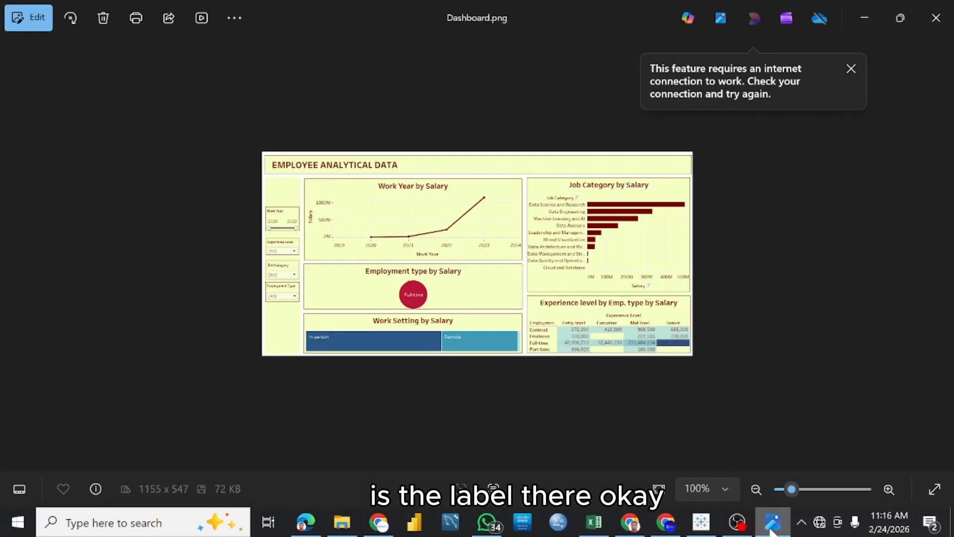
left_click(772, 531)
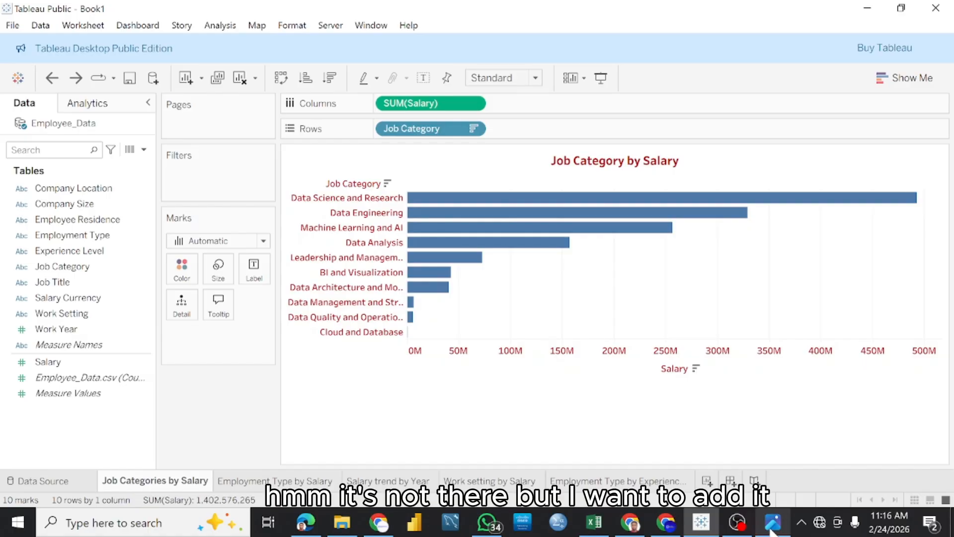
left_click(772, 531)
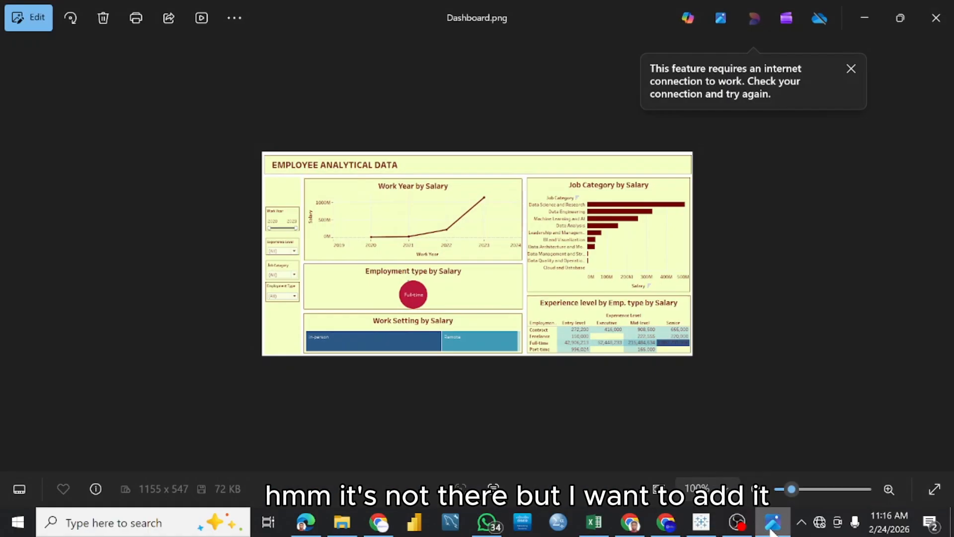
left_click(772, 531)
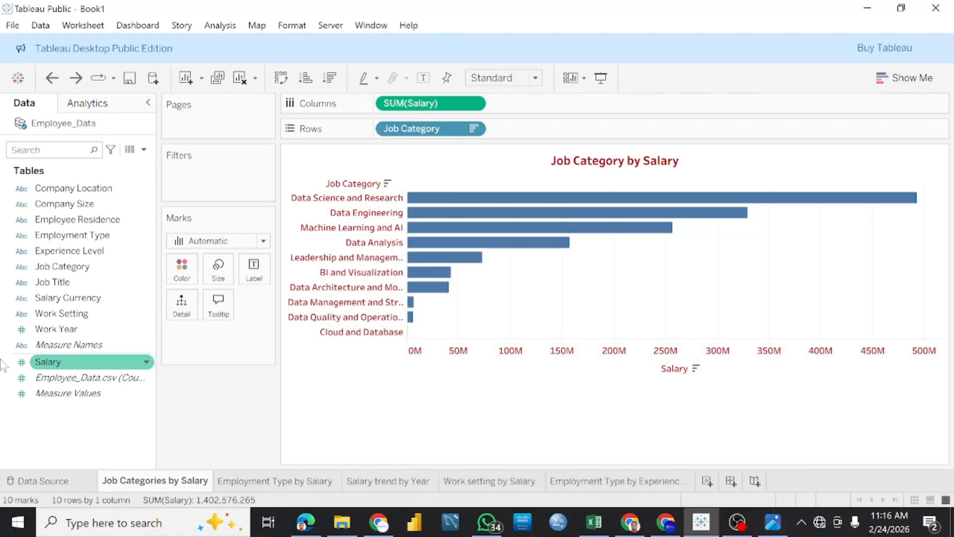
Label the bars of the Job Category by Salary chart with the Salary field.
left_click(85, 313)
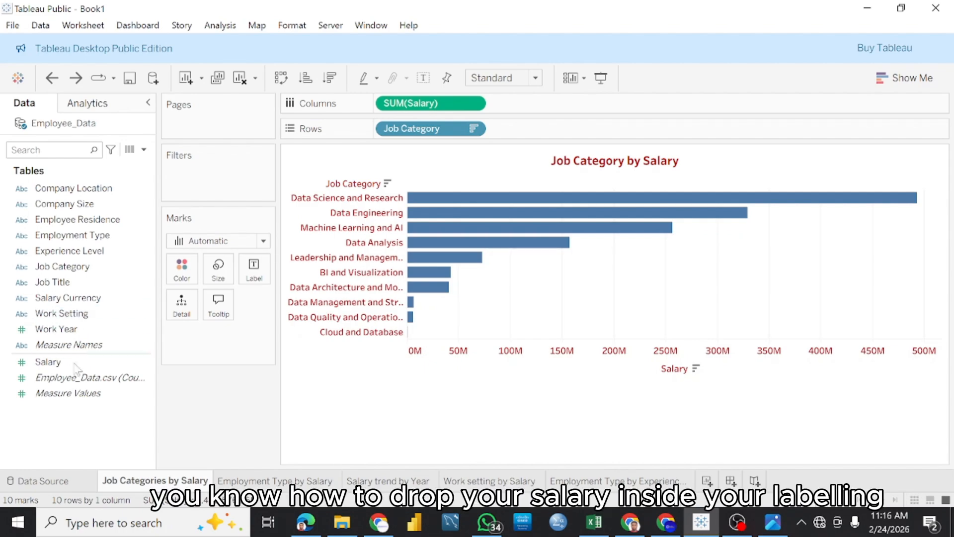
left_click_drag(49, 361, 256, 273)
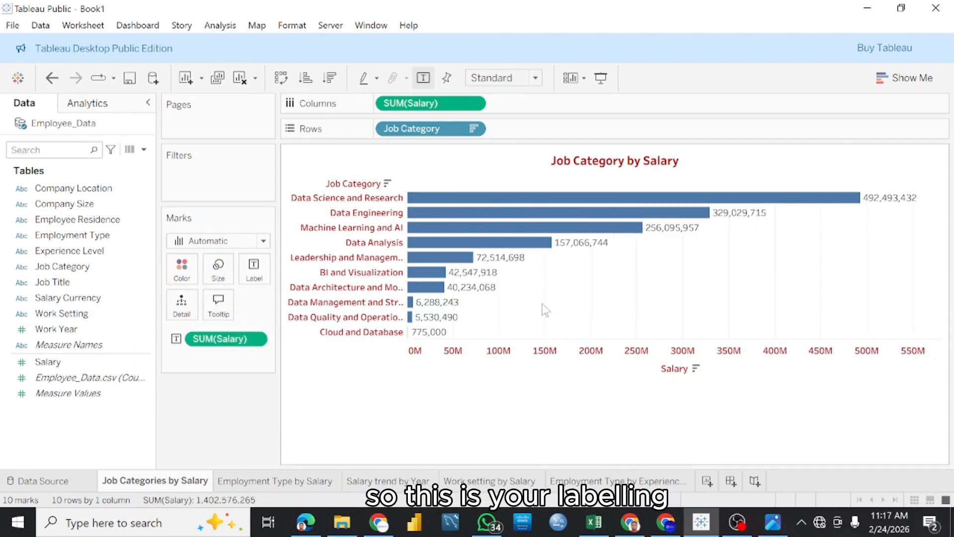
Open the pane format settings of the SUM(Salary) field for the value labels on the job category bars.
right_click(439, 301)
left_click(605, 279)
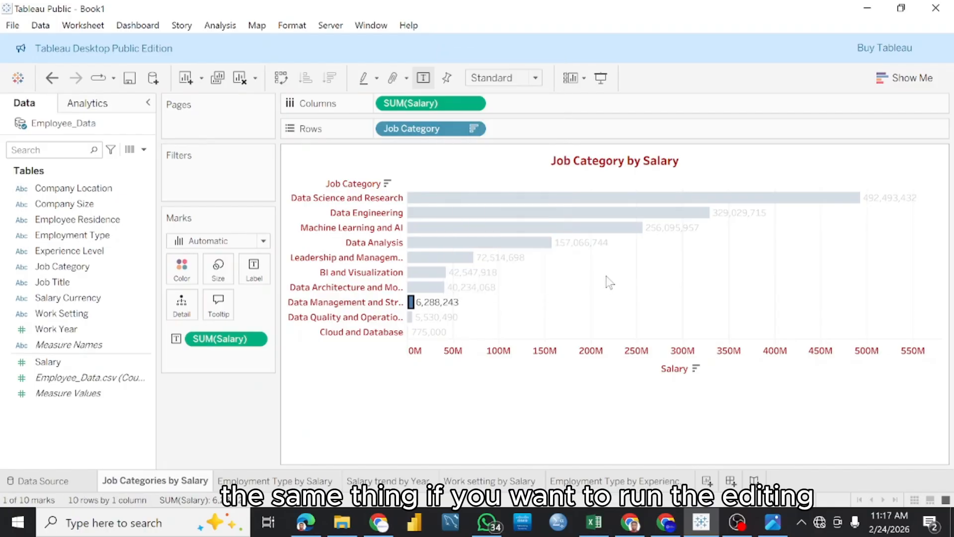
left_click(605, 279)
right_click(432, 309)
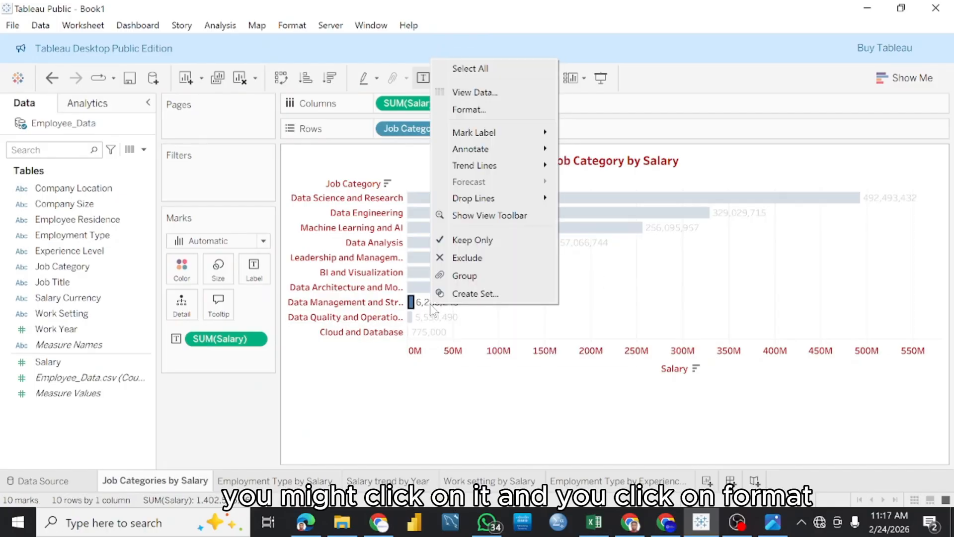
left_click(485, 104)
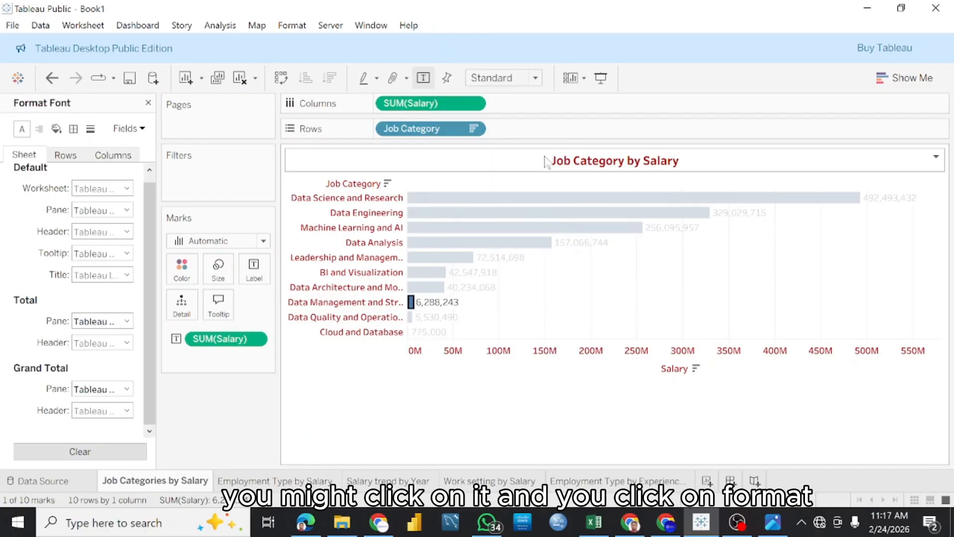
left_click(141, 129)
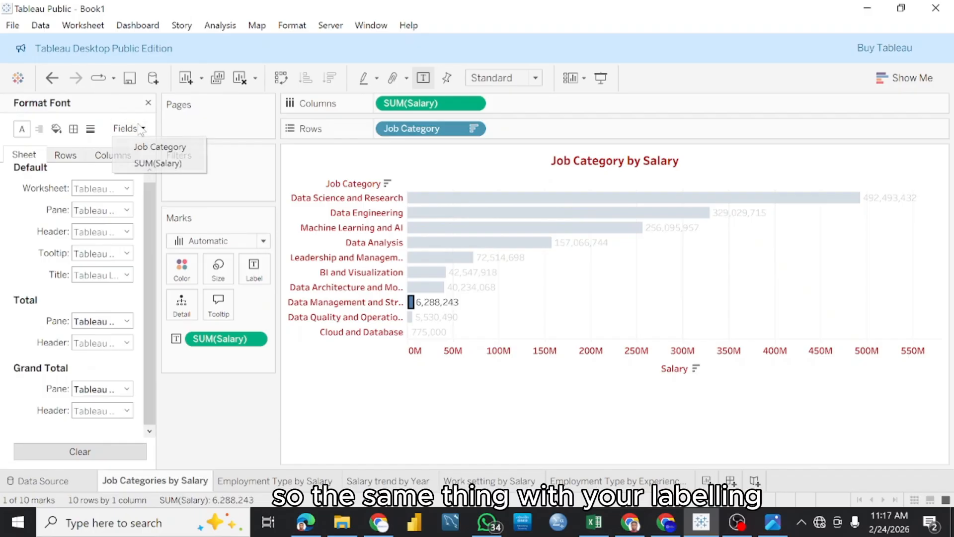
left_click(142, 130)
left_click(141, 129)
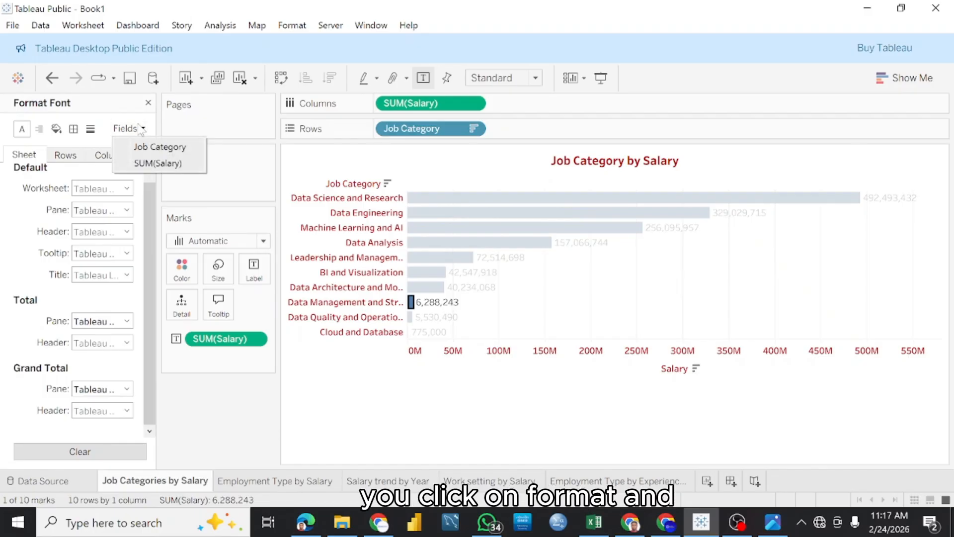
left_click(105, 188)
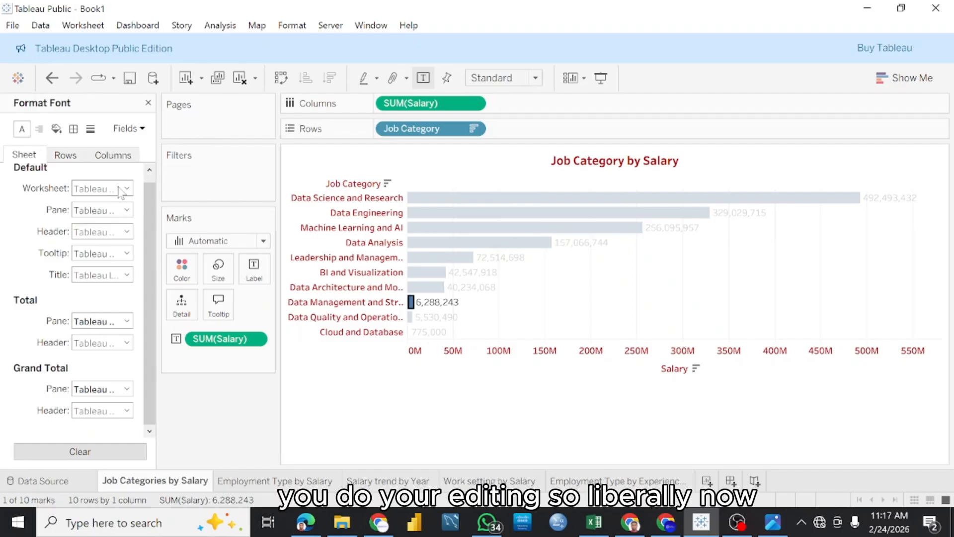
left_click(128, 128)
left_click(149, 159)
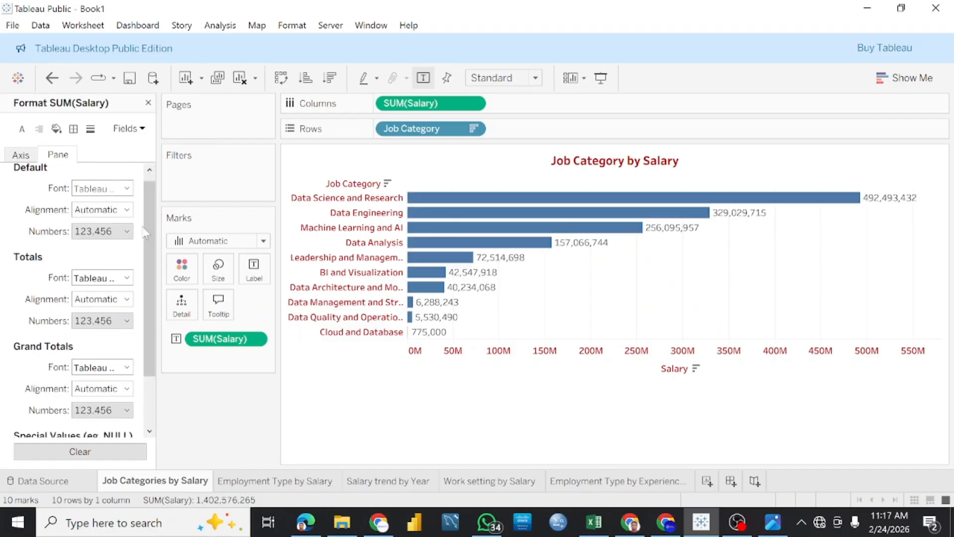
Set the default pane font of the SUM(Salary) labels to Tableau Medium.
left_click(126, 188)
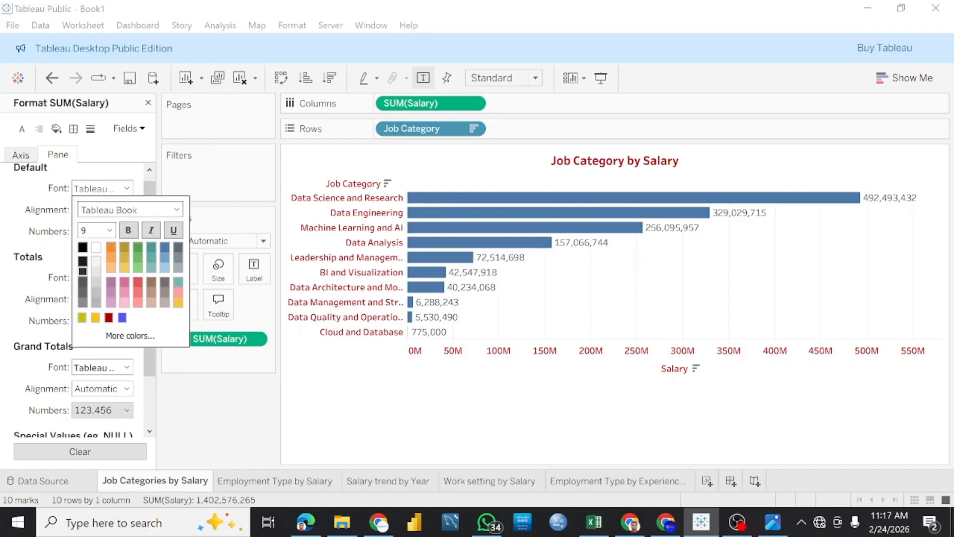
left_click(177, 210)
left_click(145, 248)
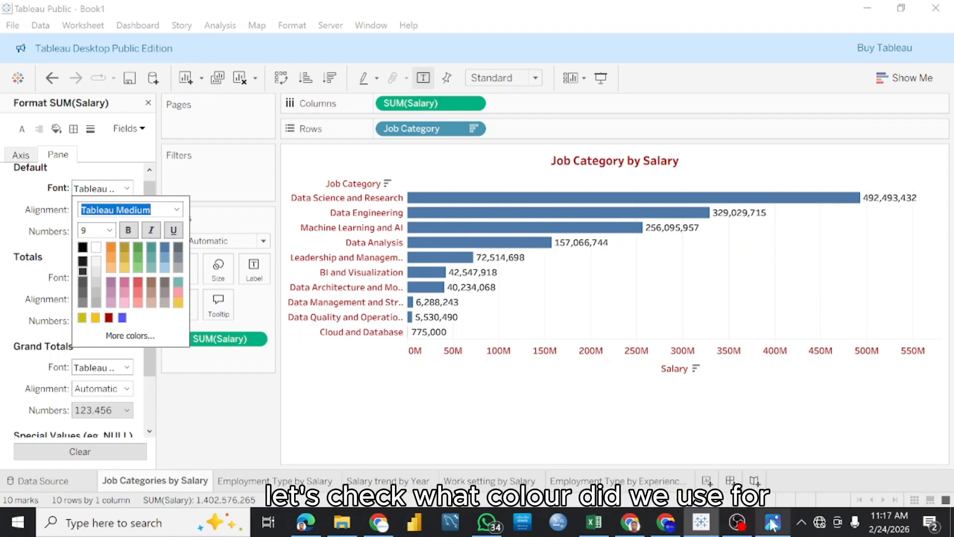
Check the reference image for label colour, try dark red on the salary value labels, and set them to dark grey instead.
mouse_move(768, 523)
left_click(754, 453)
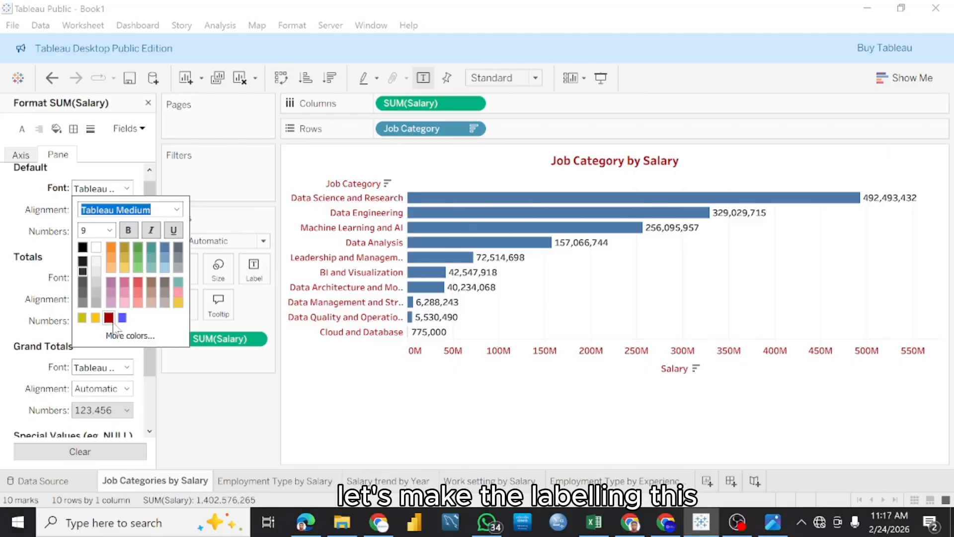
left_click(109, 318)
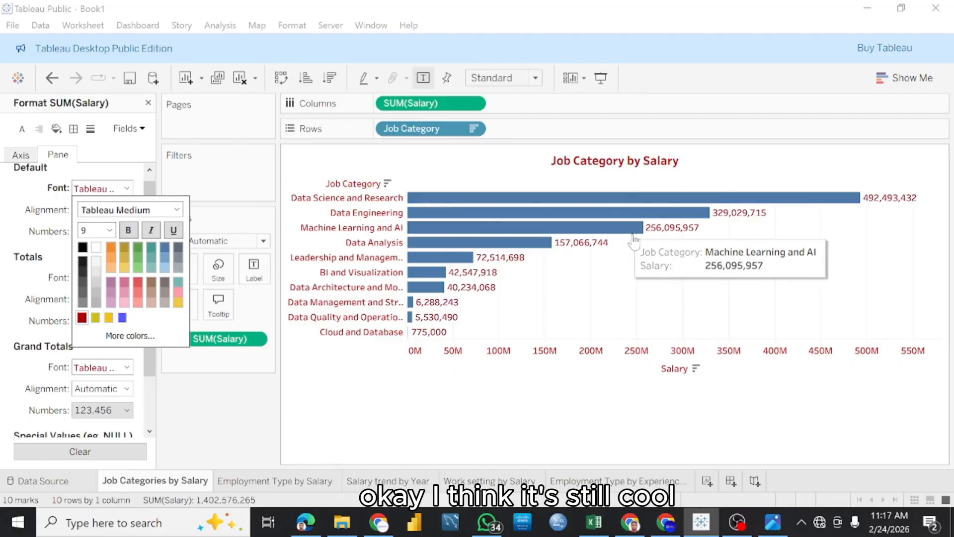
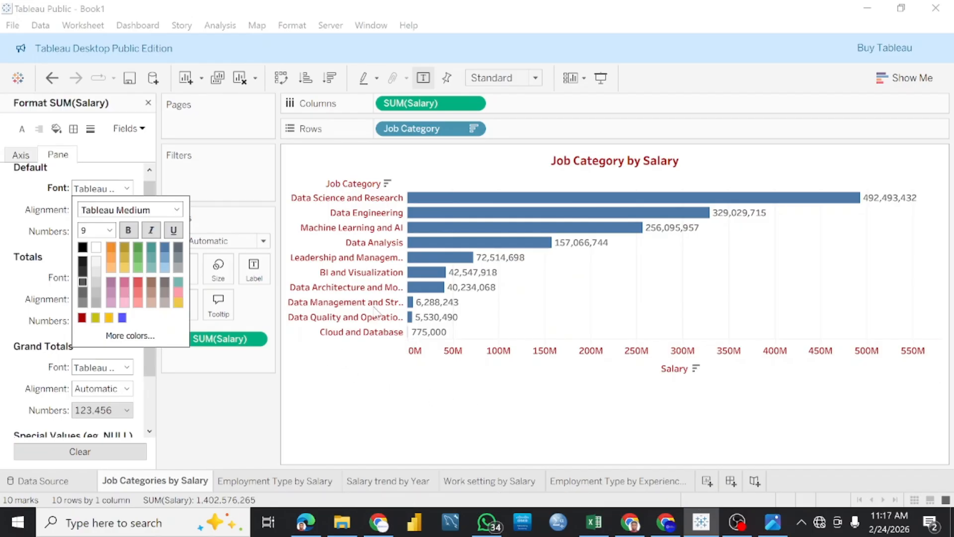
left_click(393, 413)
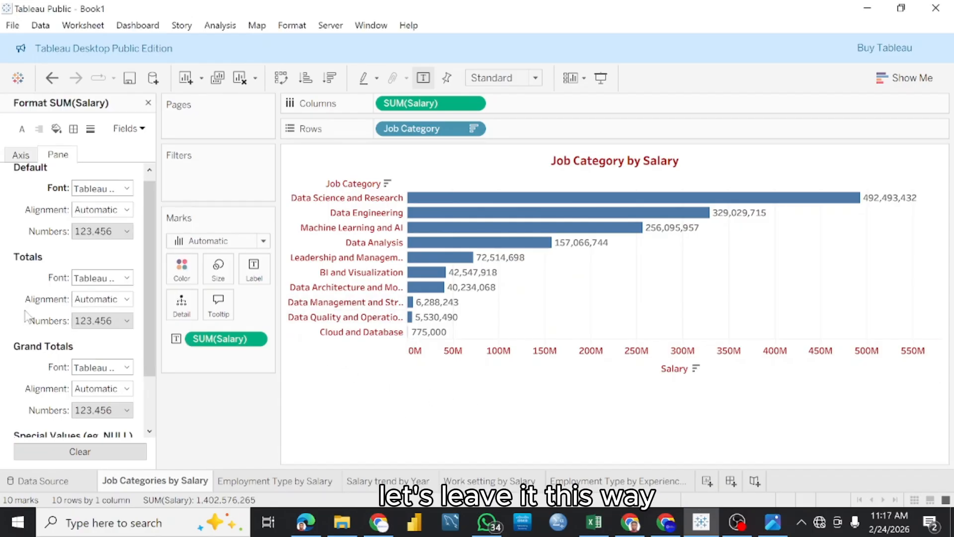
Look through the SUM(Salary) pane and axis formatting and the border settings of the Job Categories by Salary worksheet.
scroll(26, 316, "down", 2)
scroll(106, 164, "up", 3)
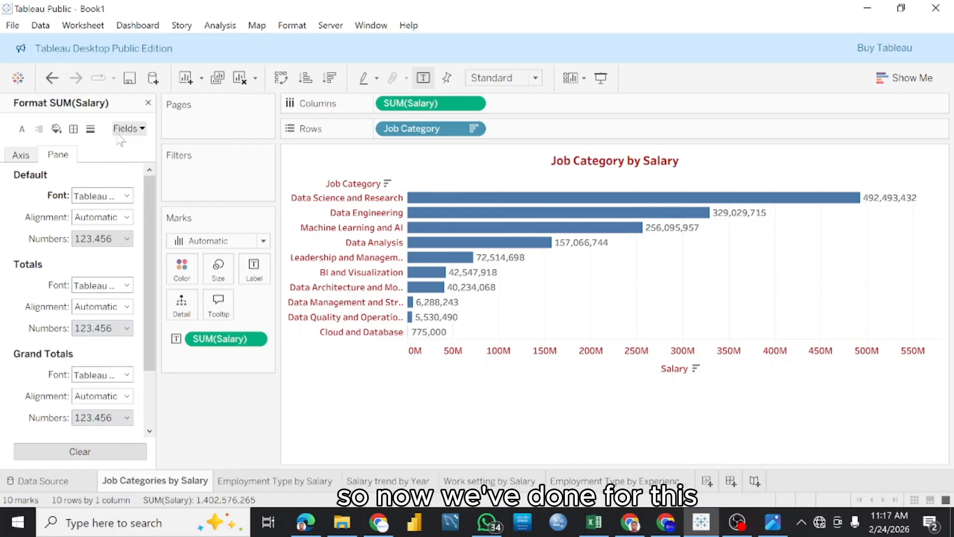
left_click(29, 155)
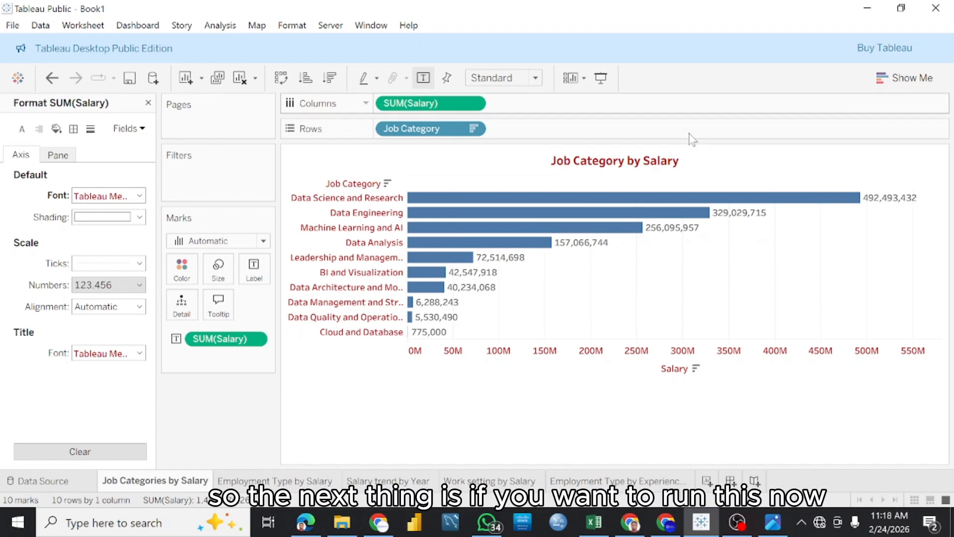
left_click(74, 131)
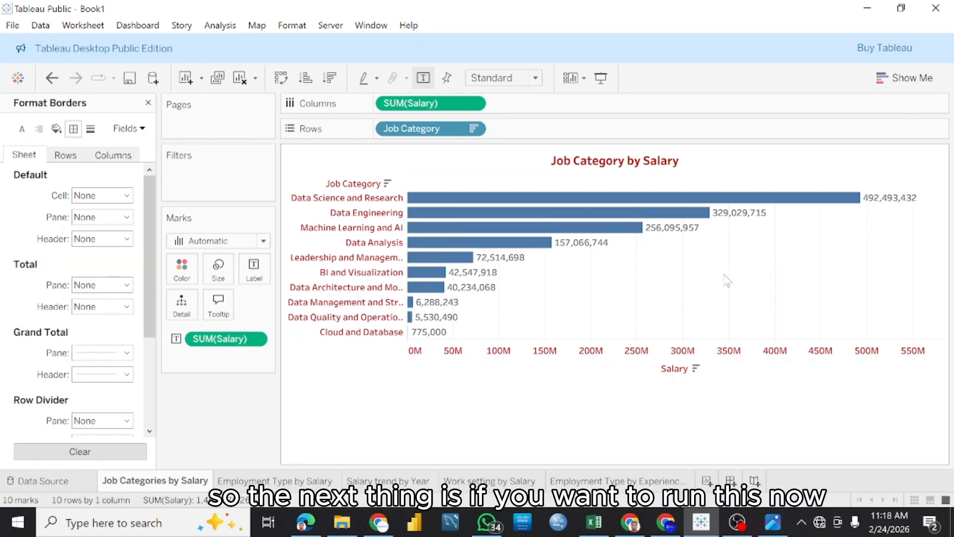
scroll(88, 343, "down", 2)
scroll(88, 343, "down", 2)
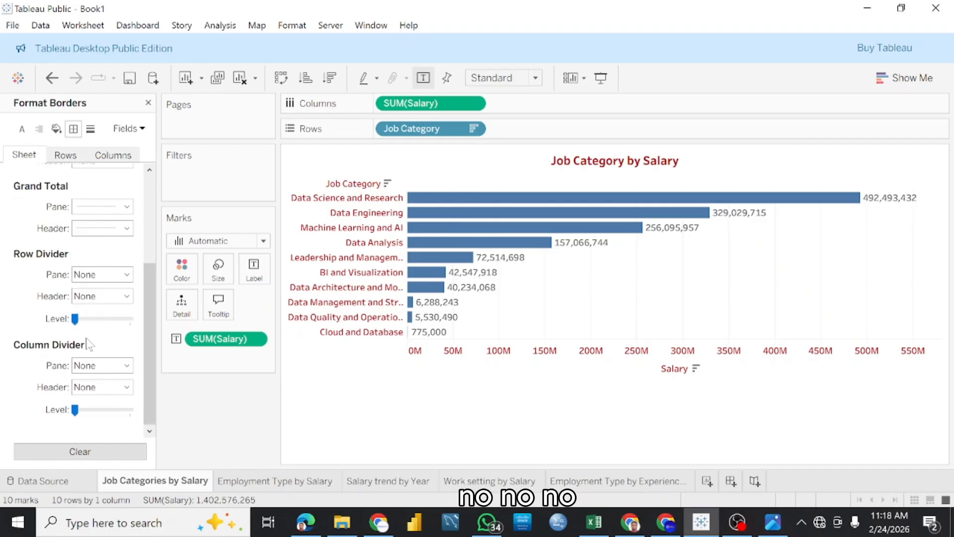
scroll(88, 343, "up", 2)
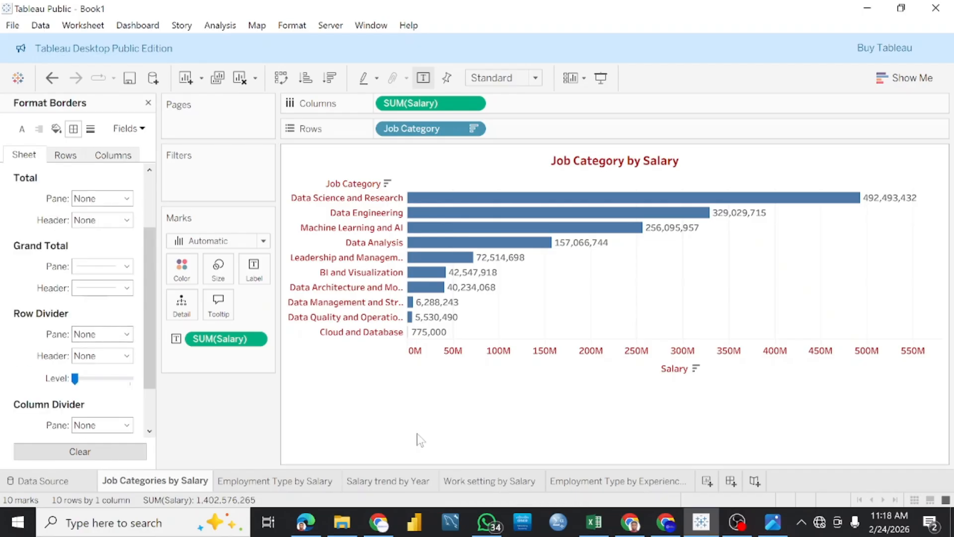
Compare the Job Category by Salary chart with the reference image, and check the highlighting options for a bar formatting setting.
left_click(334, 480)
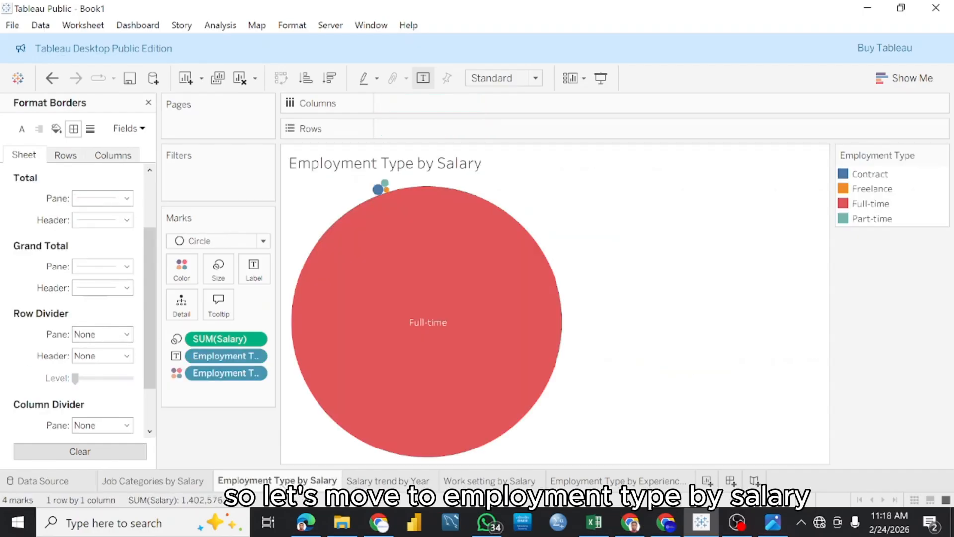
left_click(197, 482)
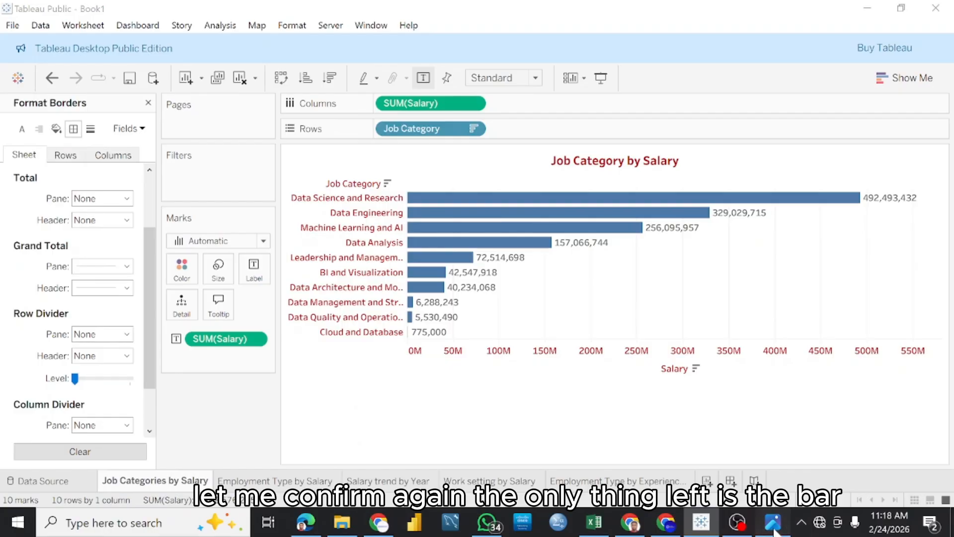
left_click(774, 526)
left_click(773, 526)
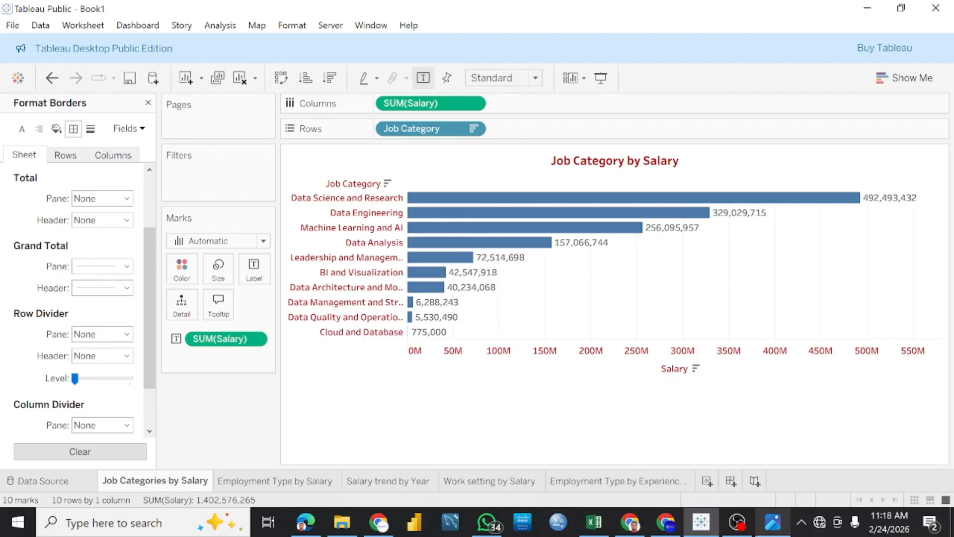
left_click(377, 79)
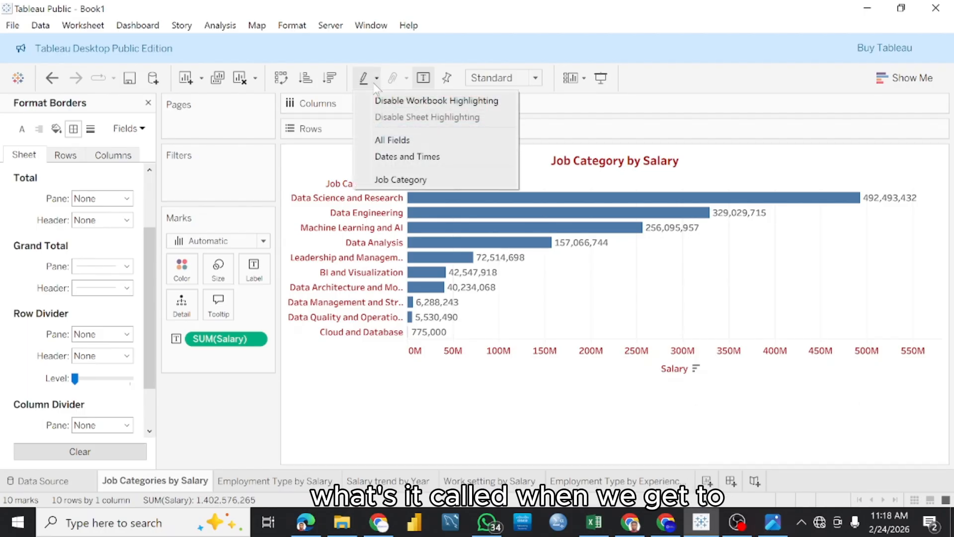
left_click(375, 83)
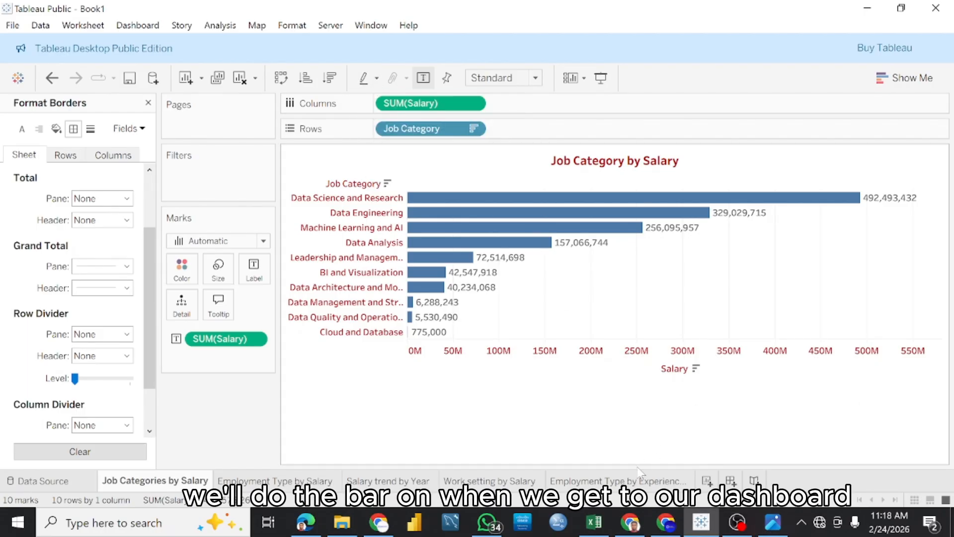
Switch to the Employment Type by Salary worksheet and check its matching chart in the Dashboard.png reference image.
left_click(283, 480)
mouse_move(342, 522)
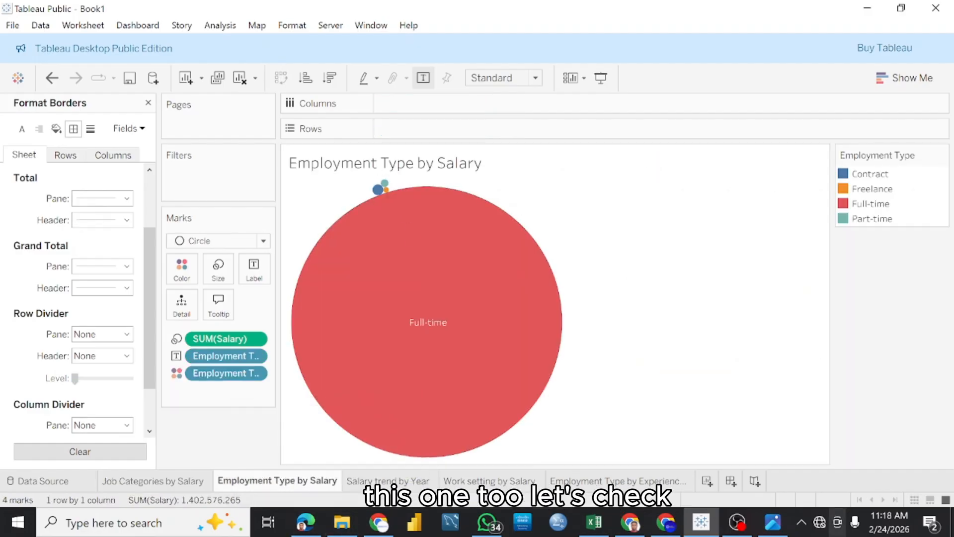
left_click(773, 523)
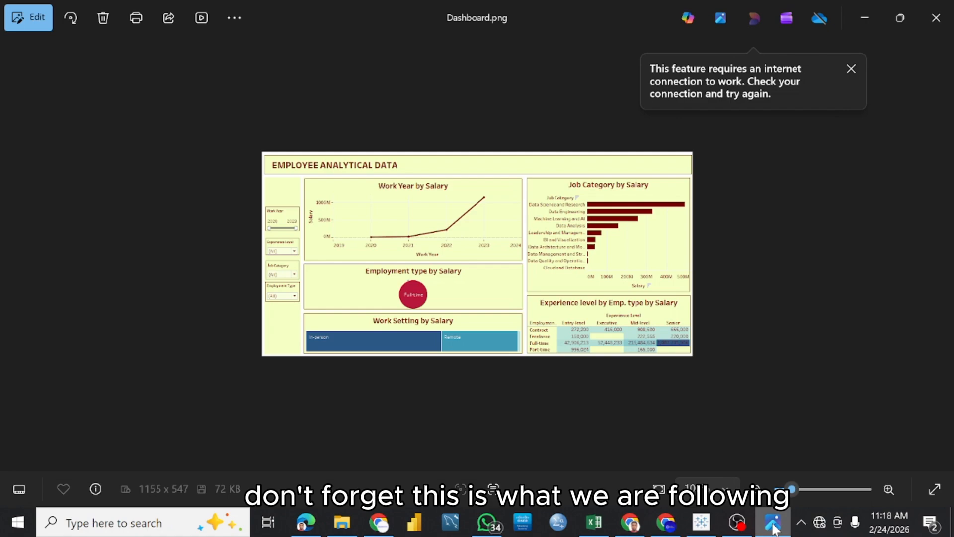
left_click(773, 523)
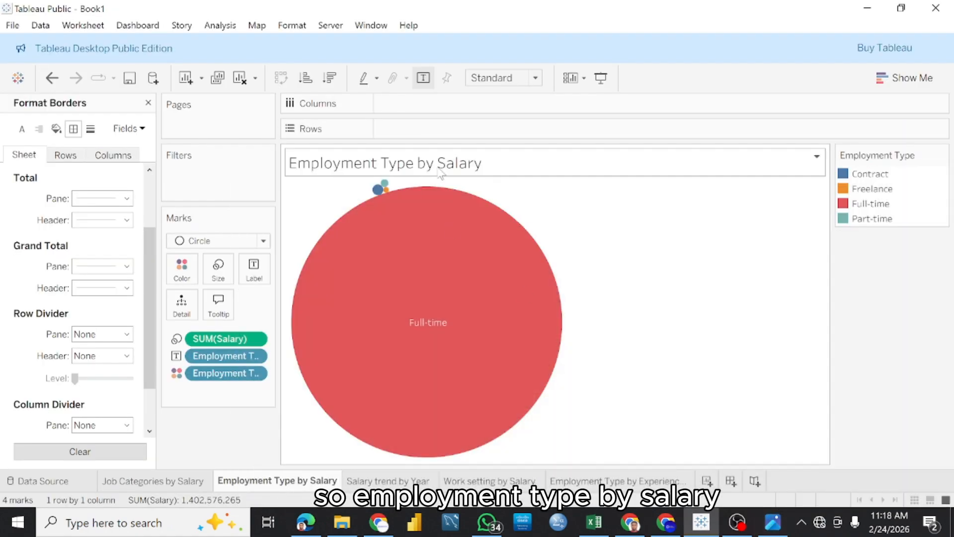
Replace the sheet-name placeholder in the worksheet title with the text "Employment Type by Salary".
double_click(440, 167)
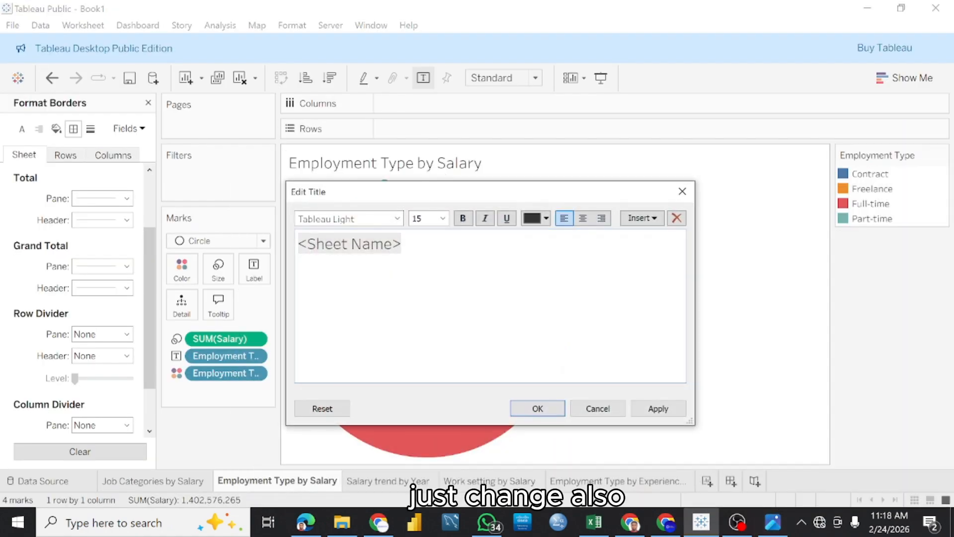
key("ctrl+a")
key("BackSpace")
type("E")
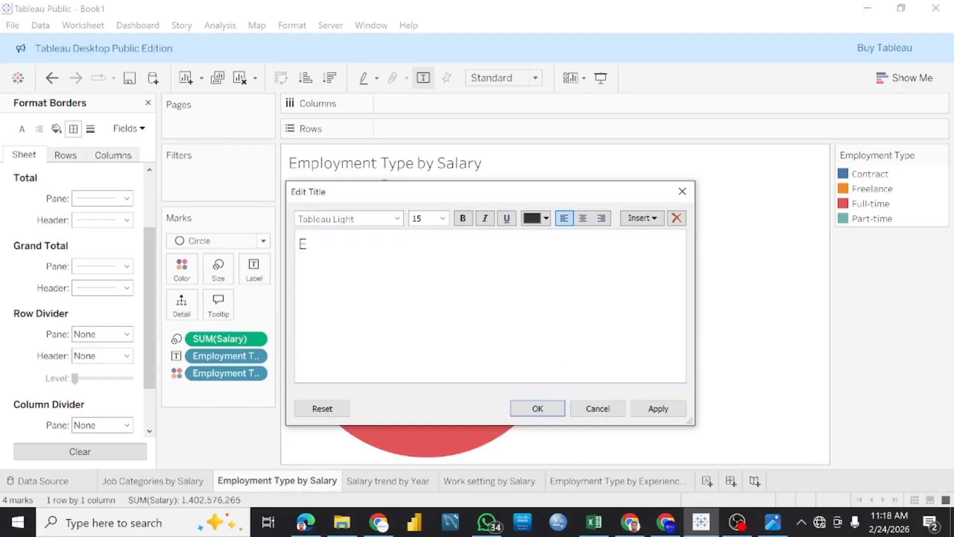
type("mployment T")
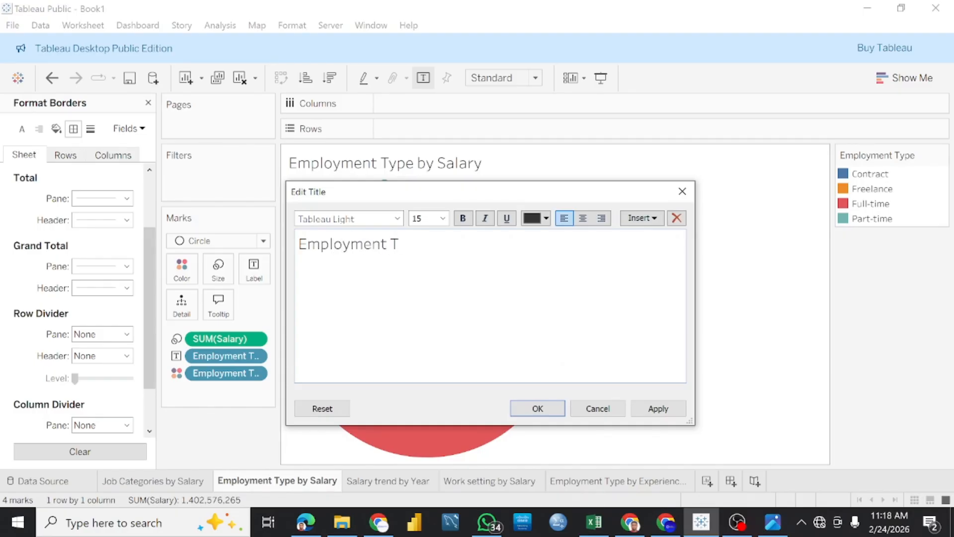
type("ype by Sala")
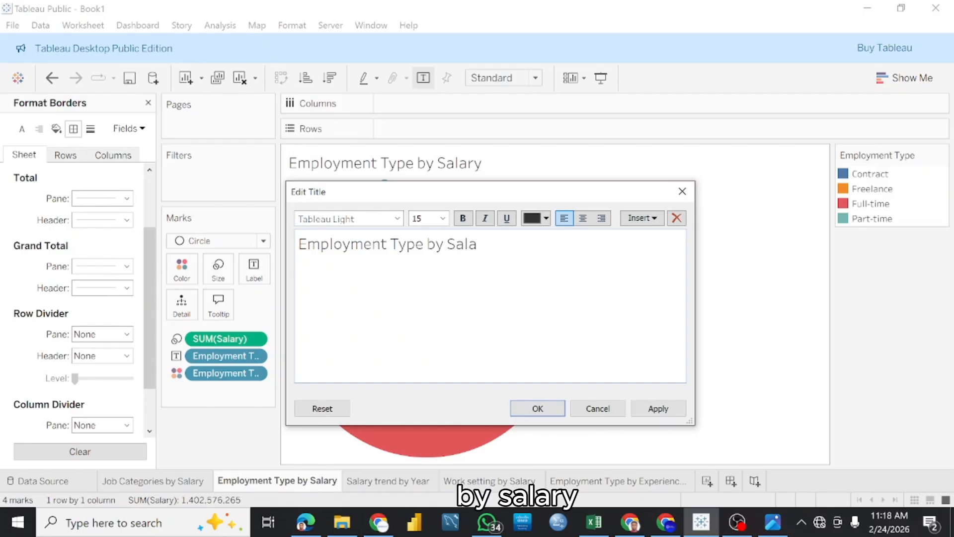
type("ry")
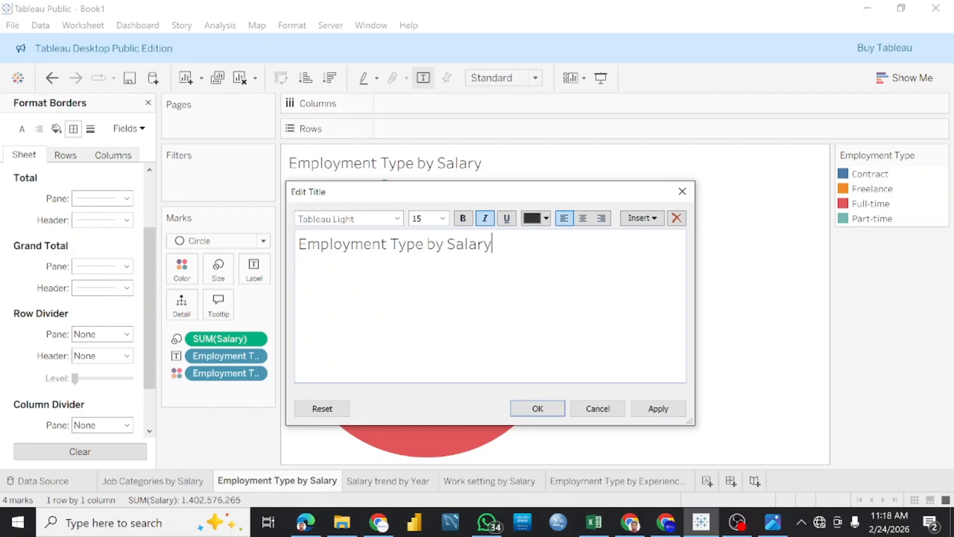
Format the whole Employment Type by Salary title as 12 pt Tableau Semibold in dark red, centred, and apply it.
key("ctrl+a")
left_click(443, 218)
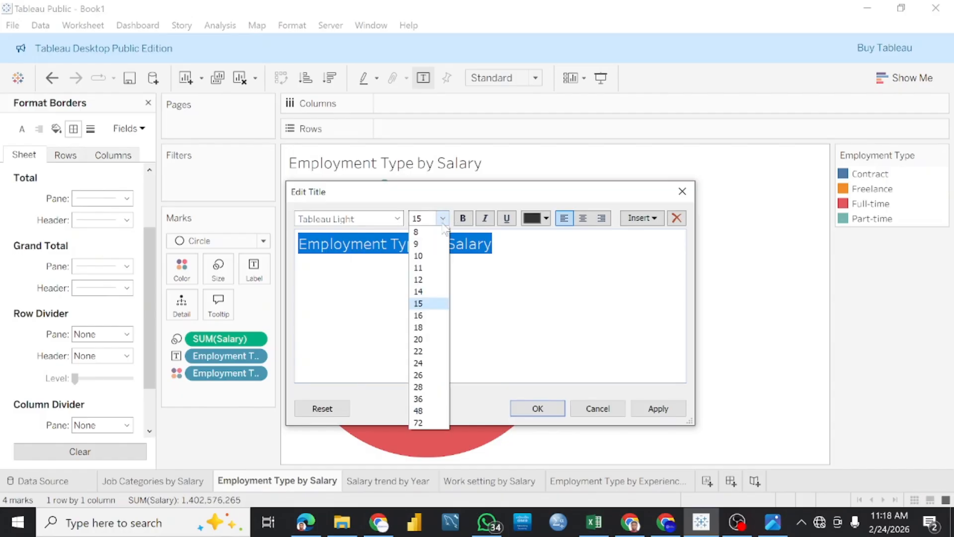
left_click(425, 278)
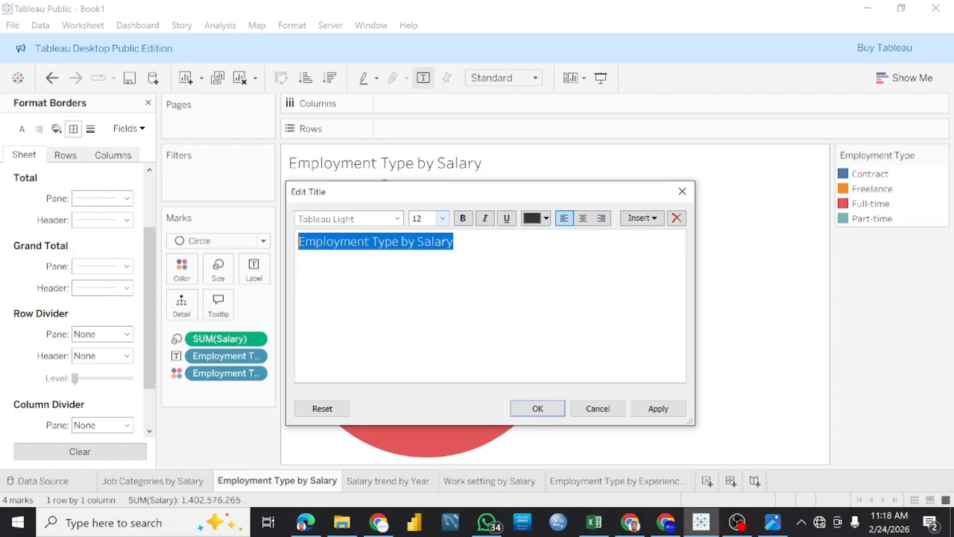
left_click(397, 218)
left_click(388, 268)
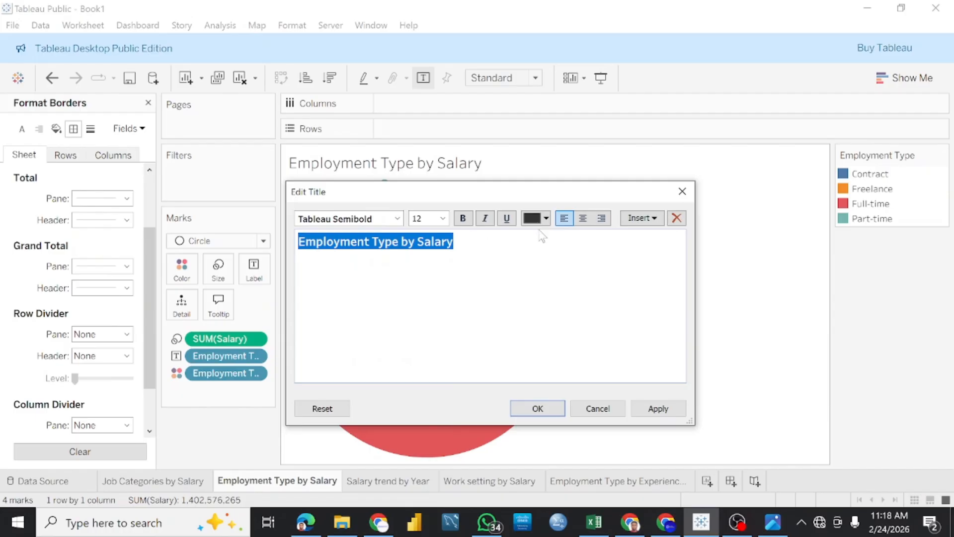
left_click(545, 221)
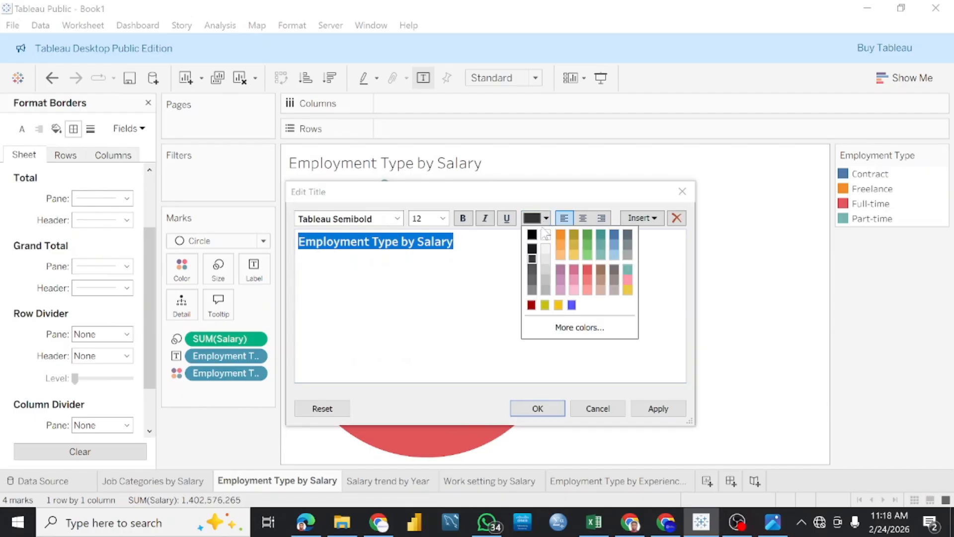
left_click(531, 305)
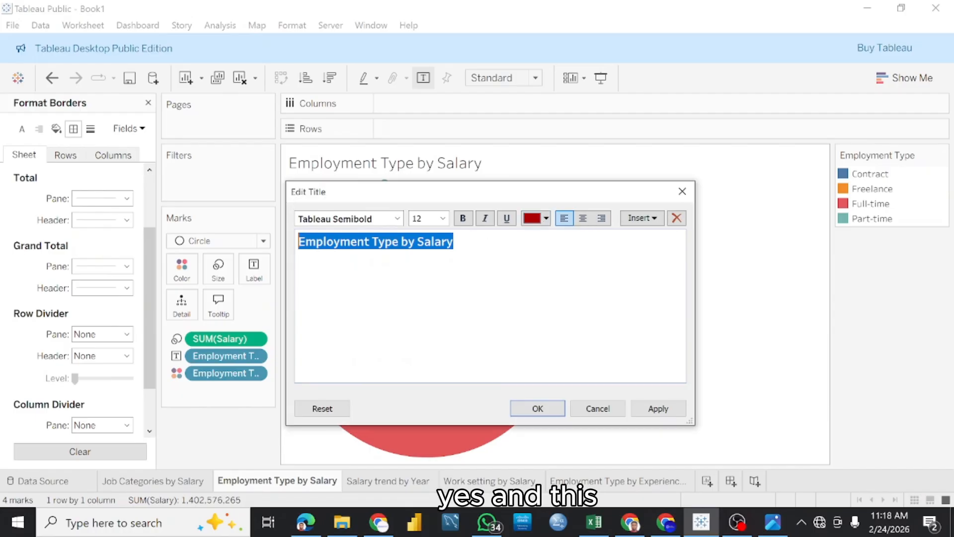
left_click(582, 218)
left_click(538, 408)
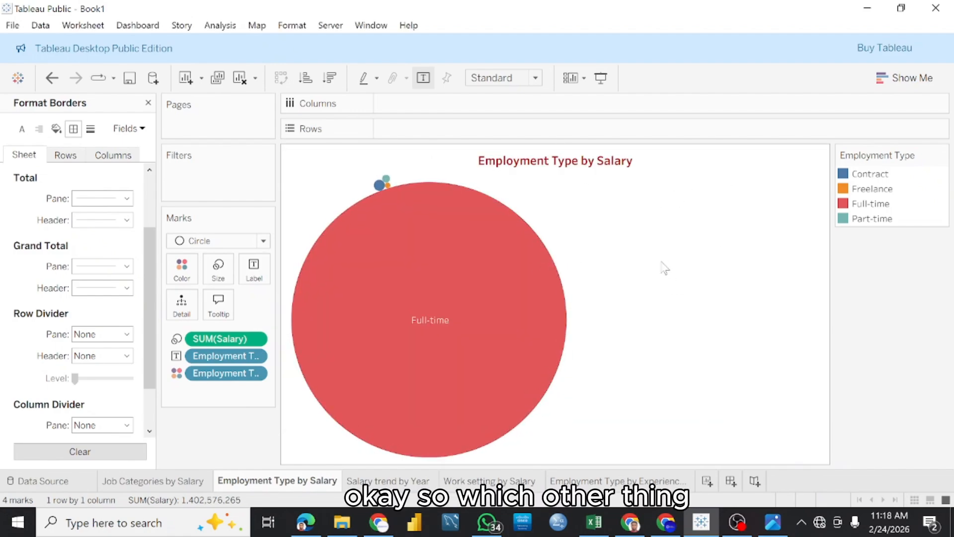
Compare the Employment Type by Salary worksheet with its matching chart in the Dashboard.png reference image.
left_click(773, 522)
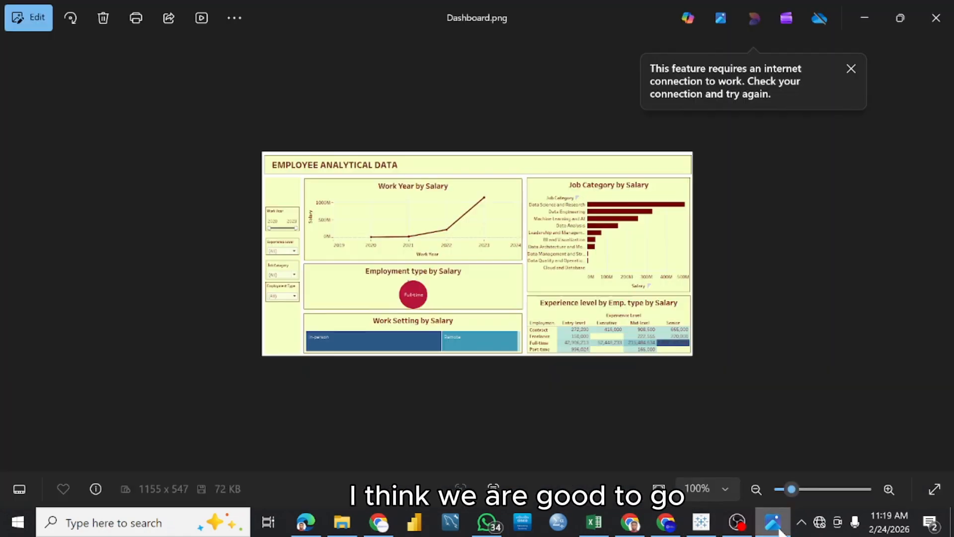
left_click(779, 530)
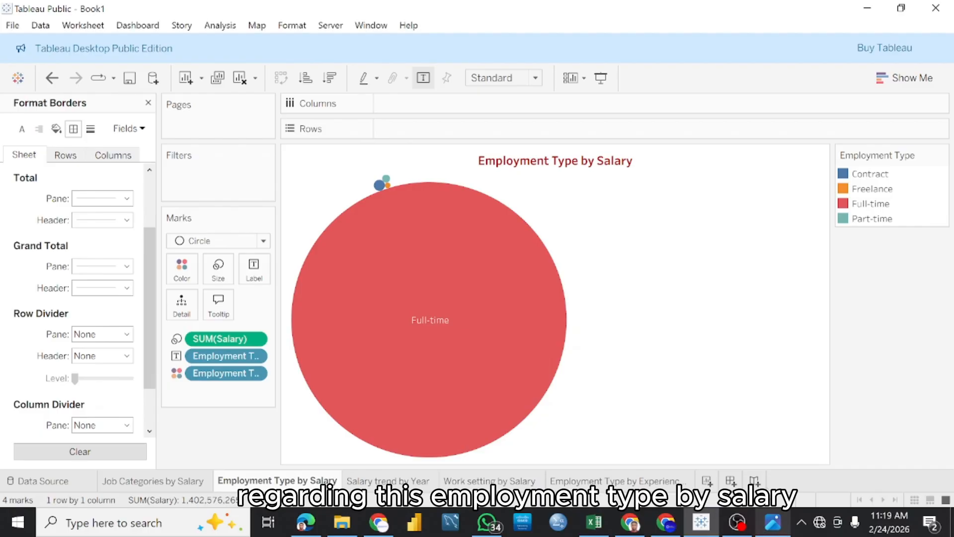
left_click(773, 522)
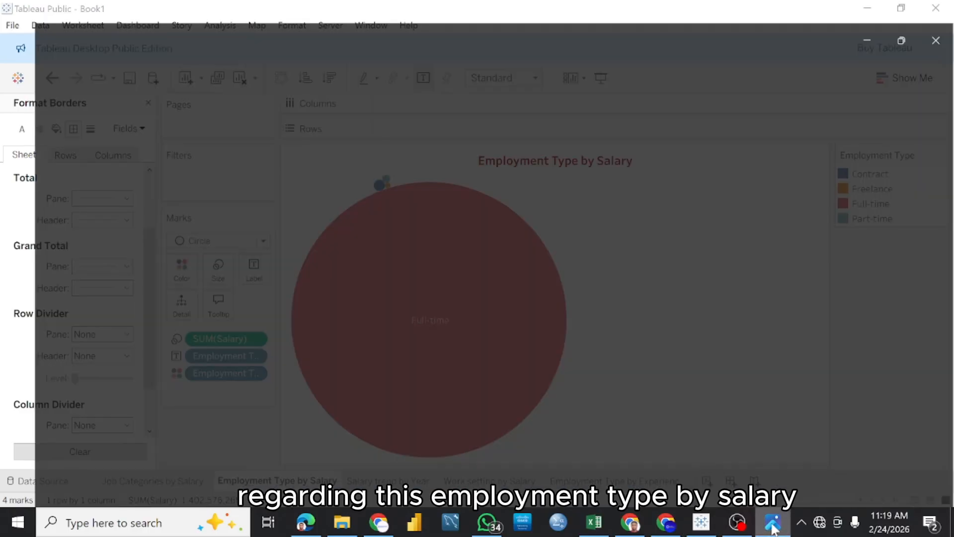
left_click(773, 521)
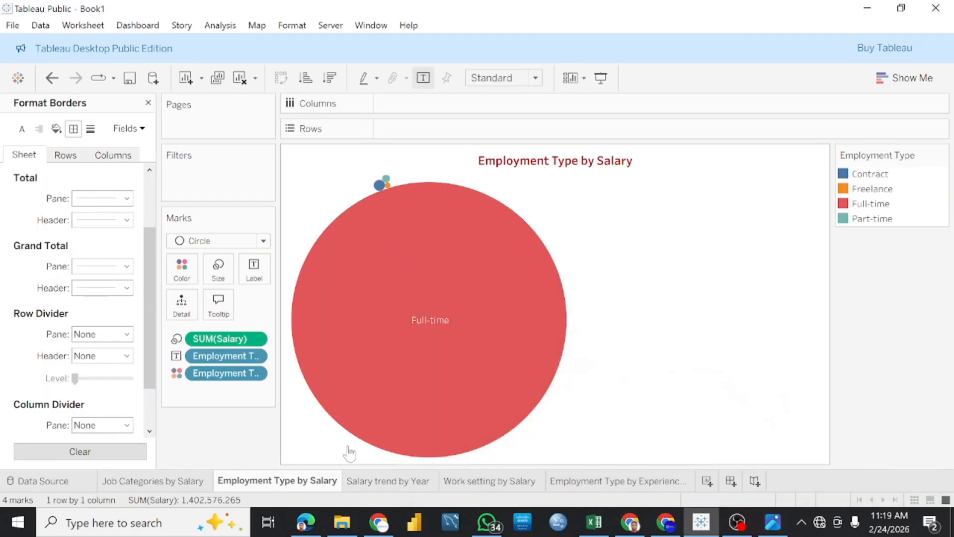
left_click(190, 482)
left_click(276, 482)
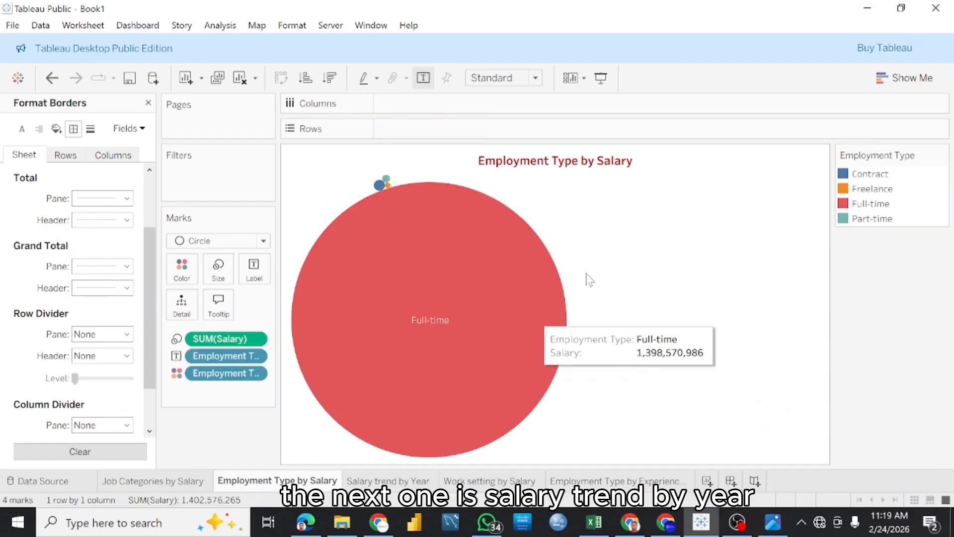
Switch to the Salary trend by Year worksheet and look through the options available for the line.
left_click(387, 481)
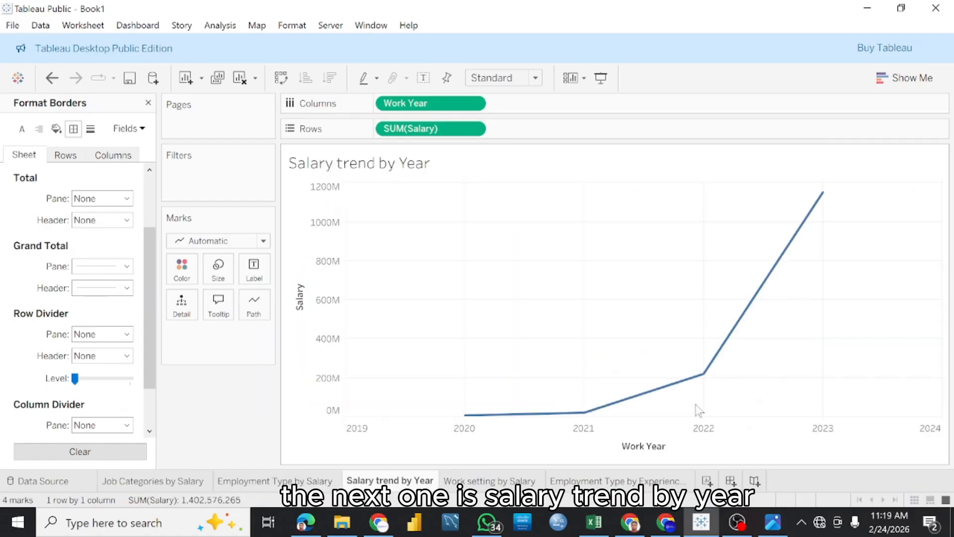
right_click(724, 345)
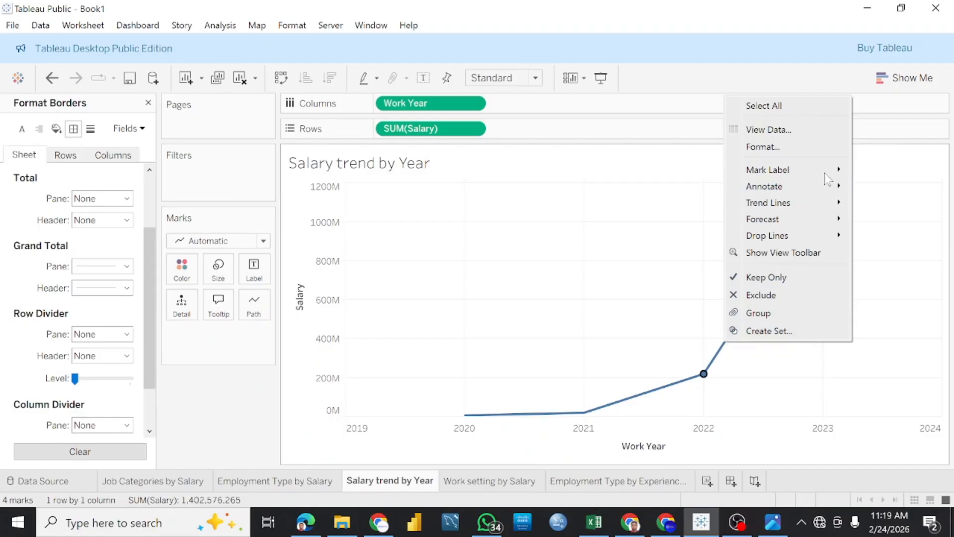
mouse_move(809, 207)
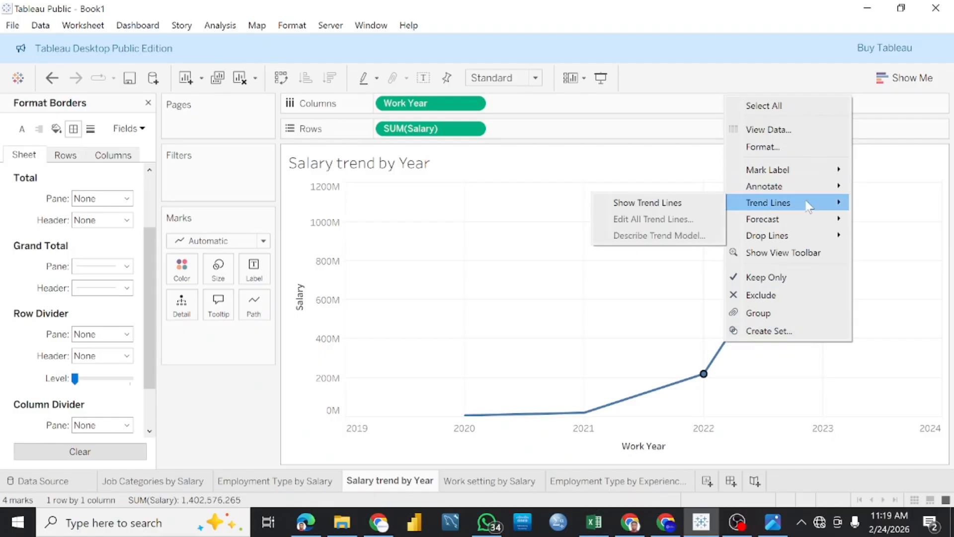
left_click(803, 392)
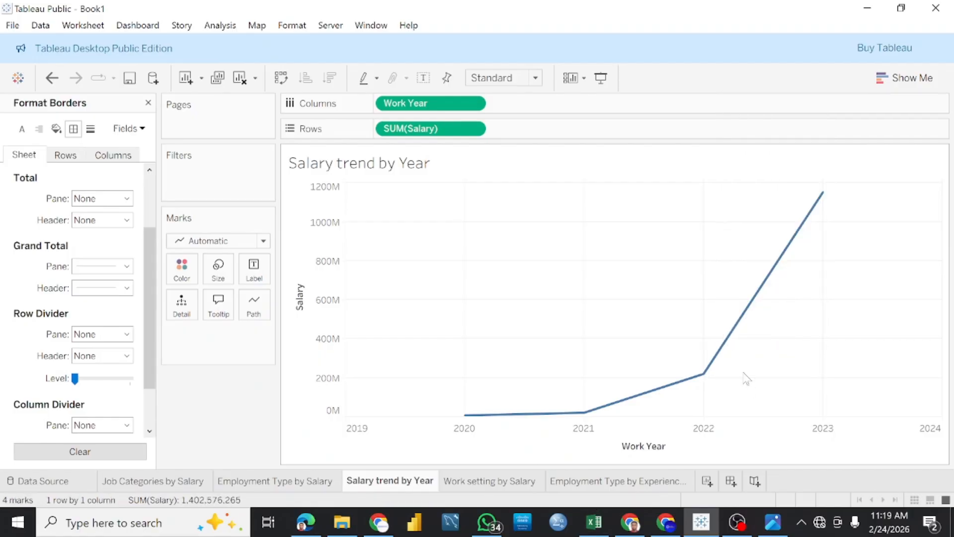
Replace the sheet-name placeholder in the title with "Work Year by Salary", following the wording in the Dashboard.png reference image.
double_click(364, 170)
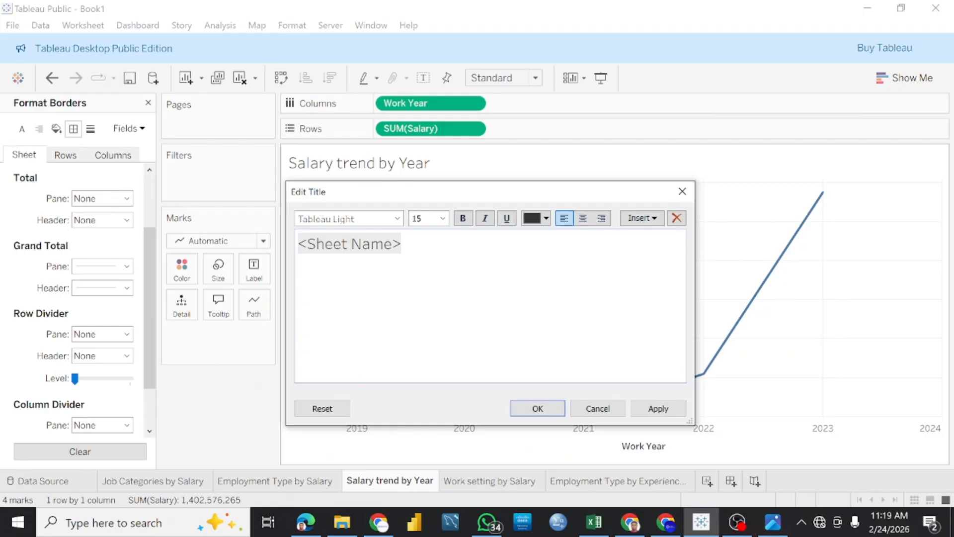
key("ctrl+a")
key("BackSpace")
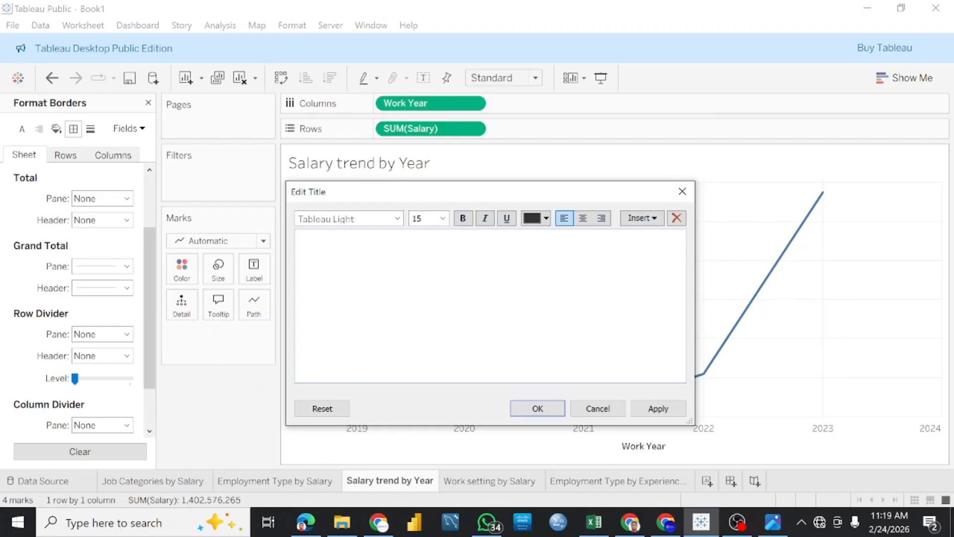
mouse_move(772, 530)
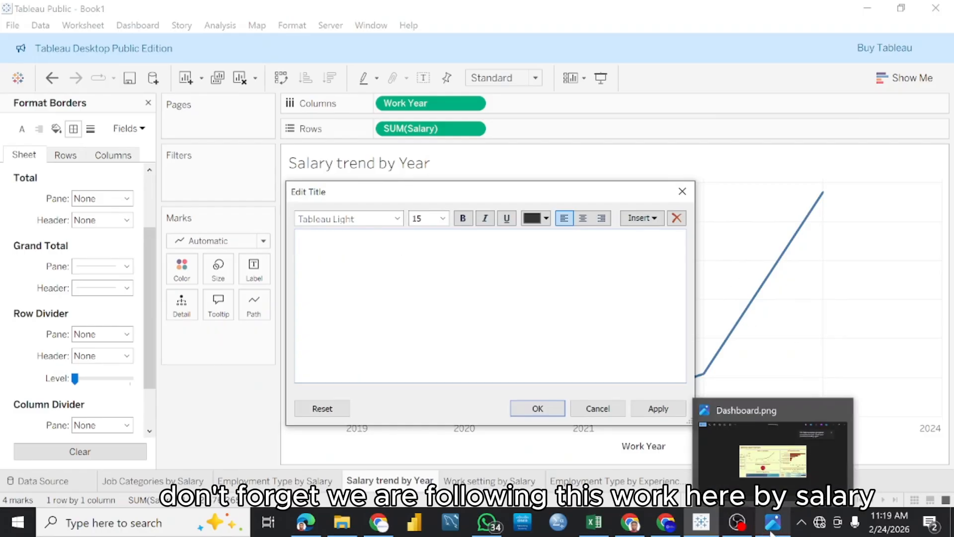
left_click(779, 476)
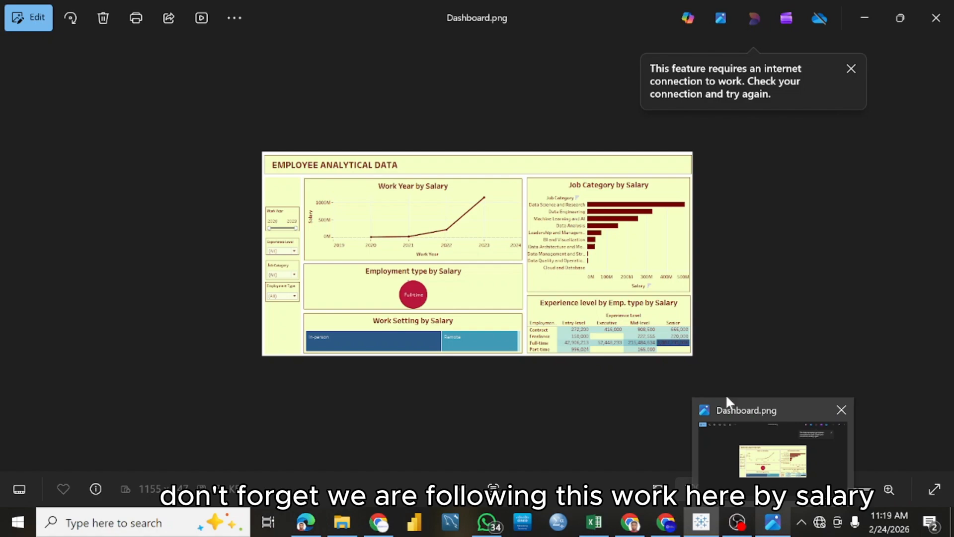
type("WQ")
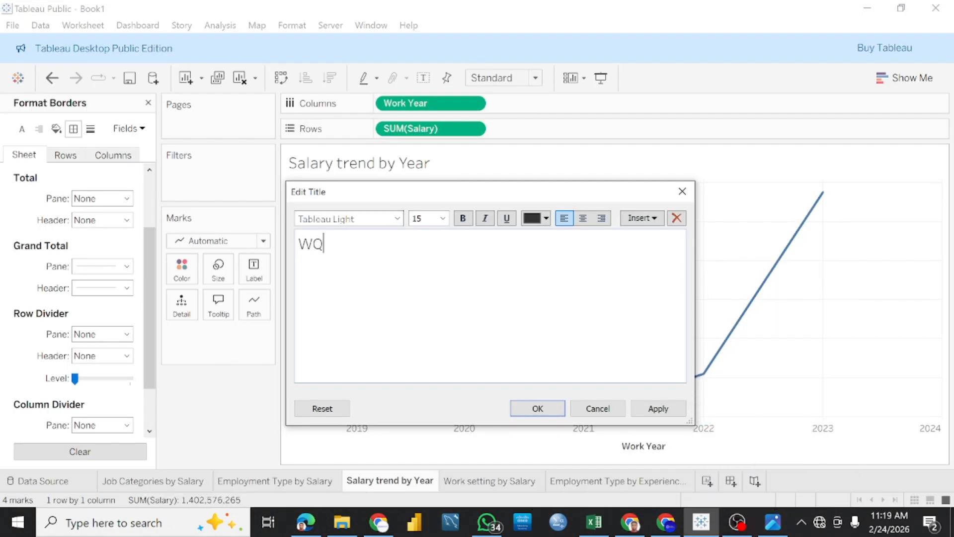
type("ork Year")
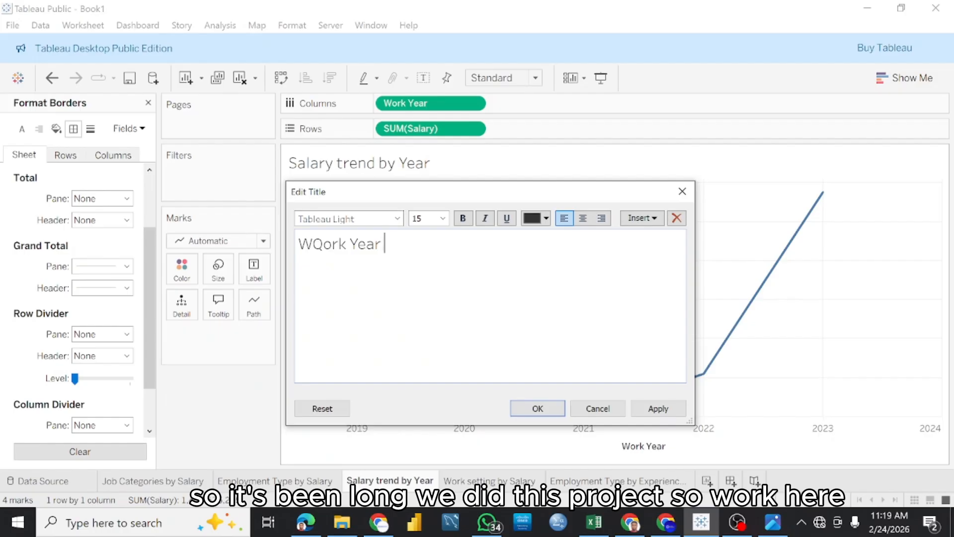
key("BackSpace")
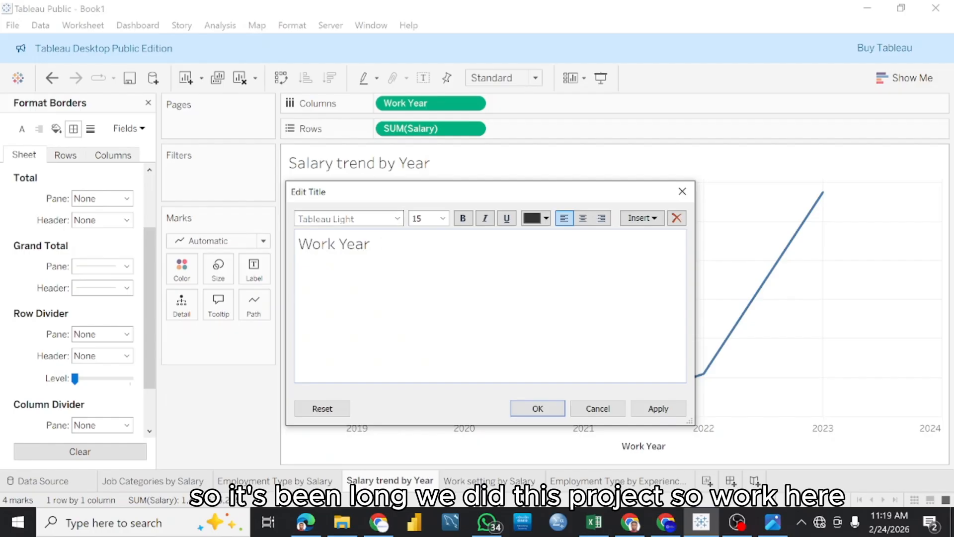
left_click(374, 243)
type("n")
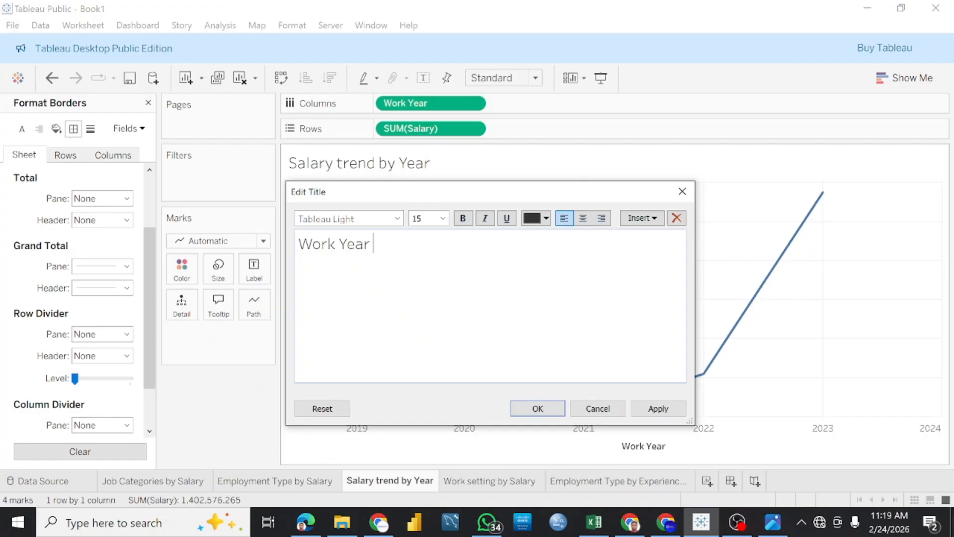
type("y Sa")
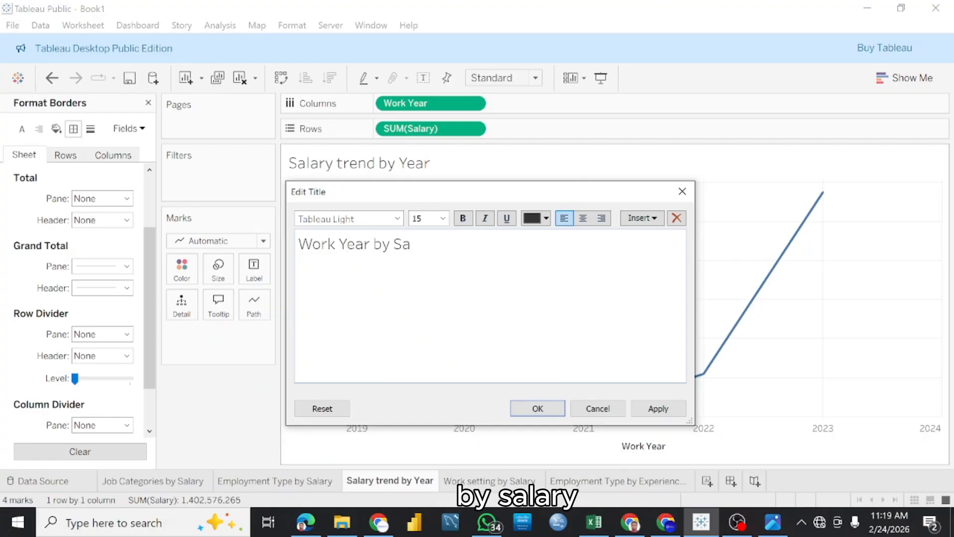
type("lary")
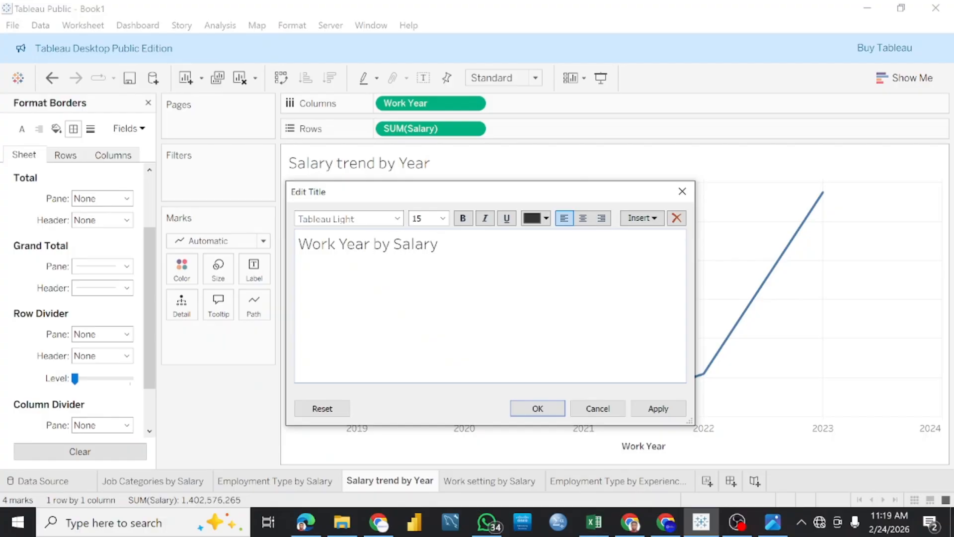
Format the whole Work Year by Salary title as 12 pt Tableau Semibold, centred and dark red, and apply it.
left_click_drag(439, 245, 270, 249)
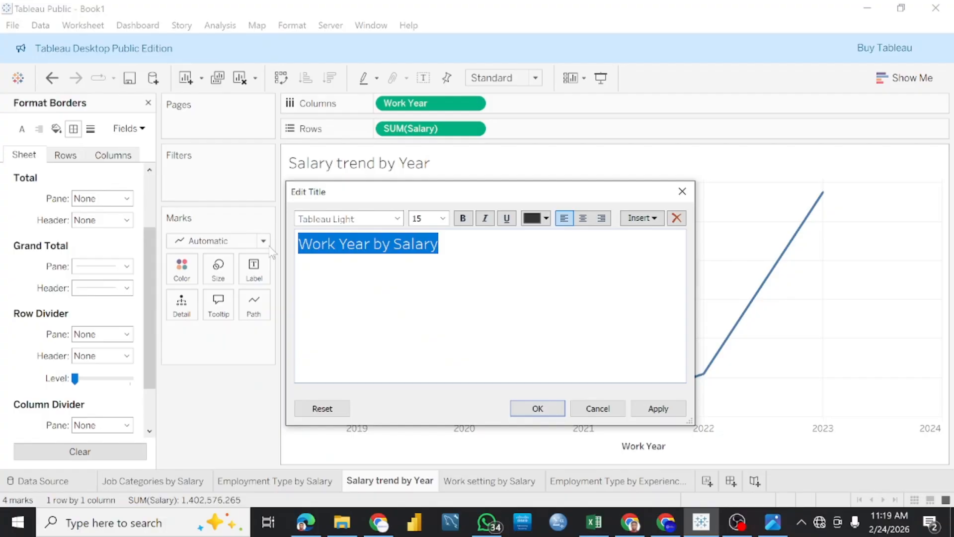
left_click(443, 219)
left_click(418, 279)
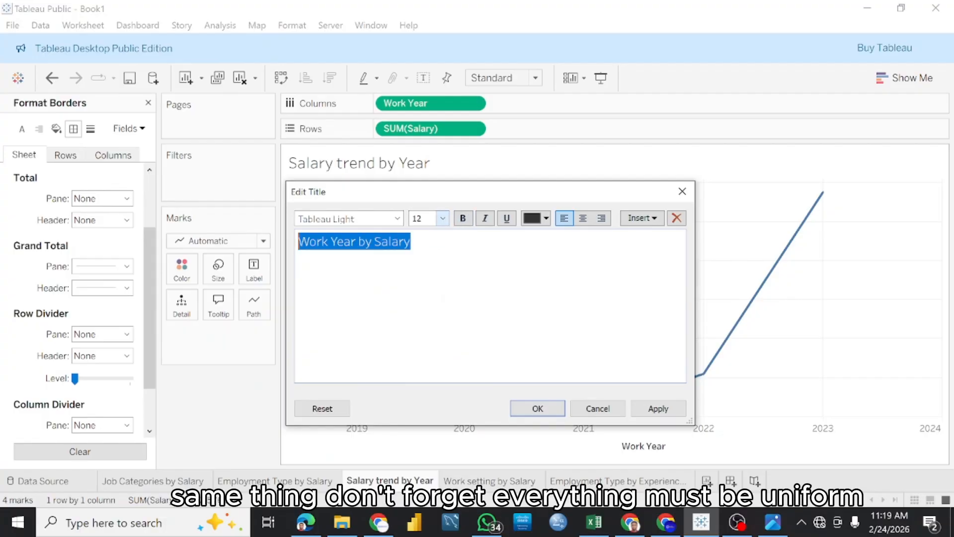
left_click(398, 219)
left_click(343, 269)
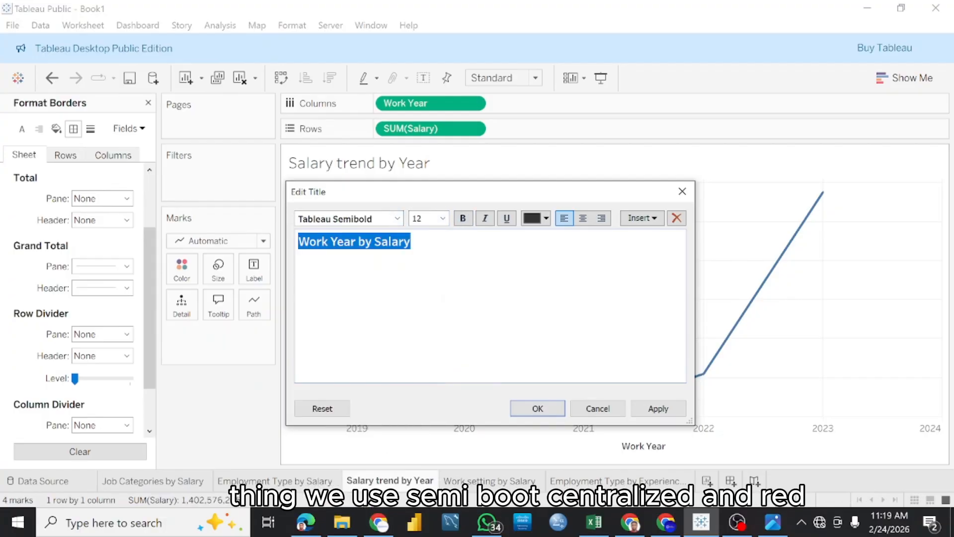
left_click(583, 218)
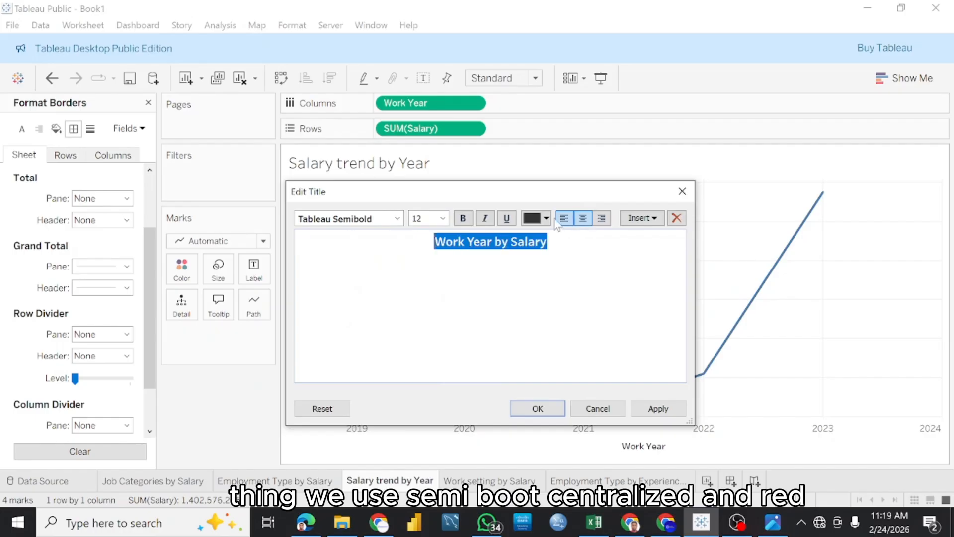
left_click(547, 218)
left_click(531, 305)
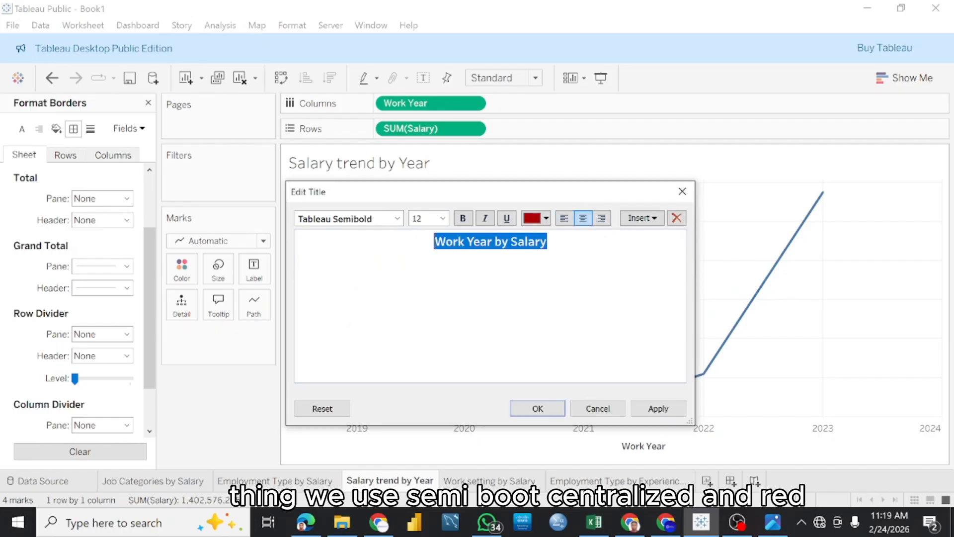
left_click(538, 407)
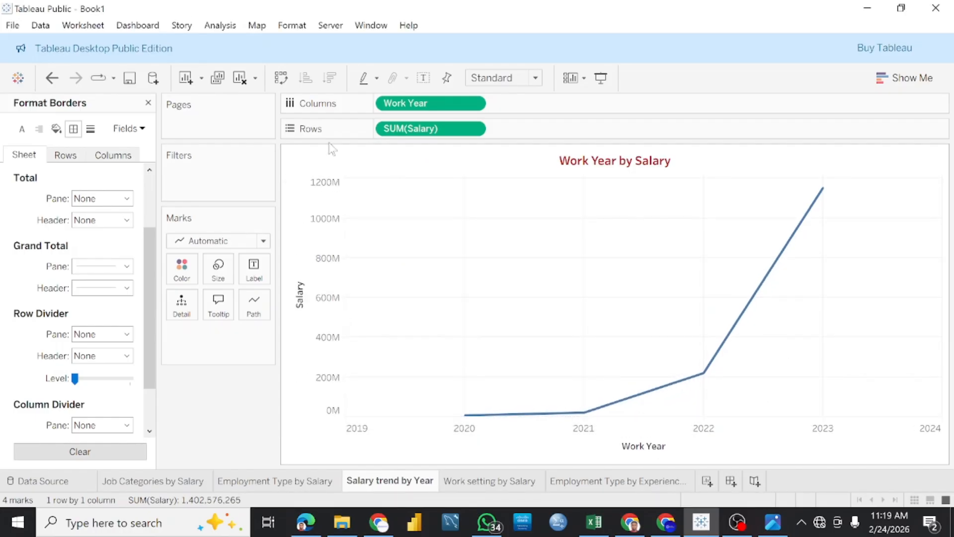
Open the formatting settings for the Salary axis and show the list of fields that can be formatted.
right_click(325, 197)
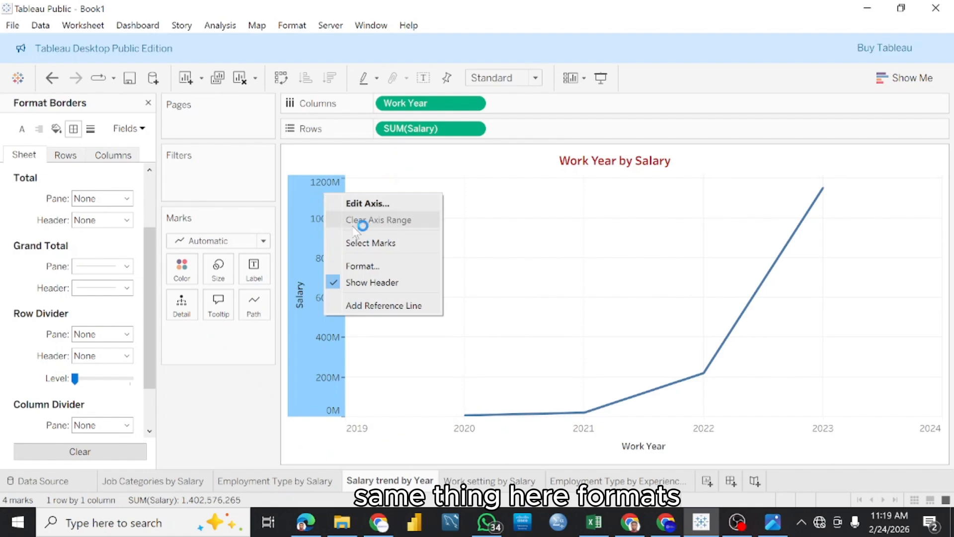
left_click(421, 270)
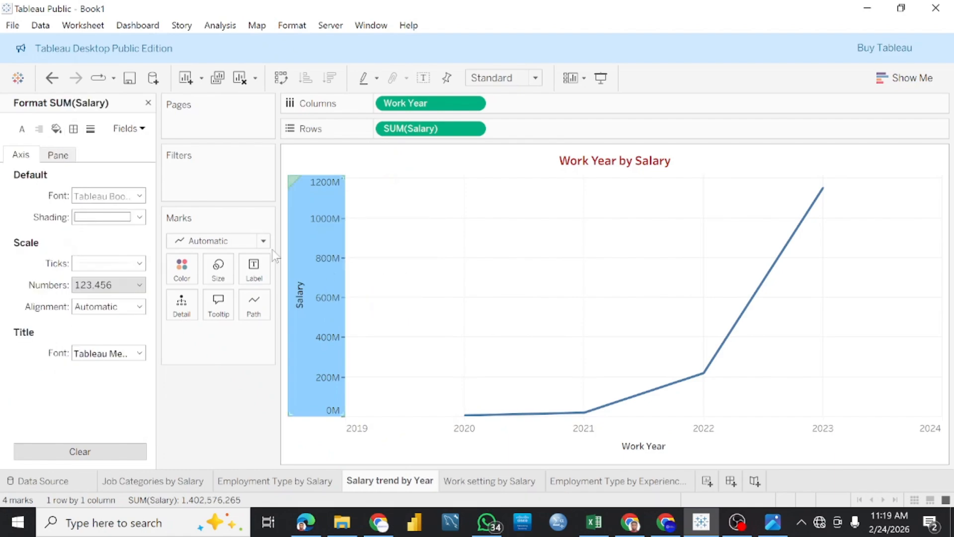
left_click(126, 129)
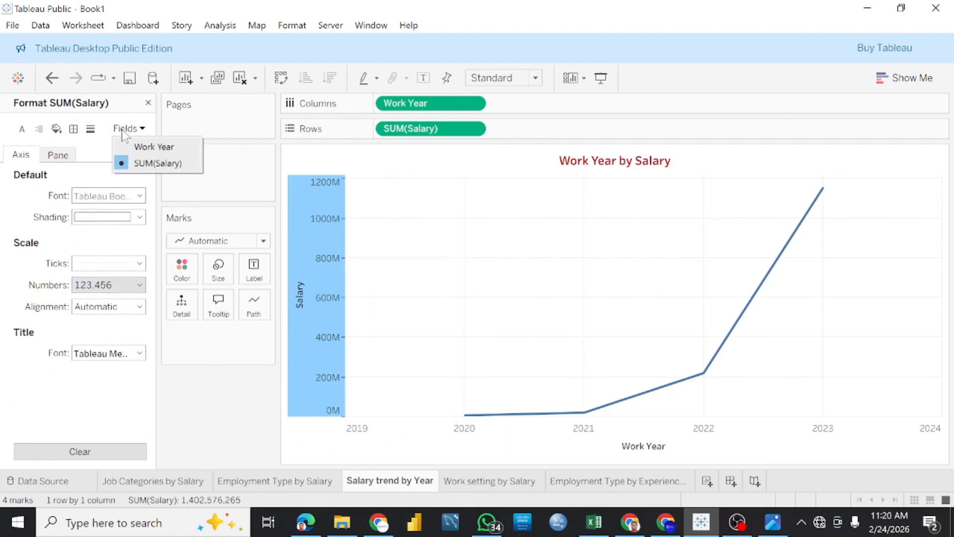
Check the text colours of the Work Year by Salary chart in the Dashboard.png reference image and return to the worksheet.
left_click(783, 525)
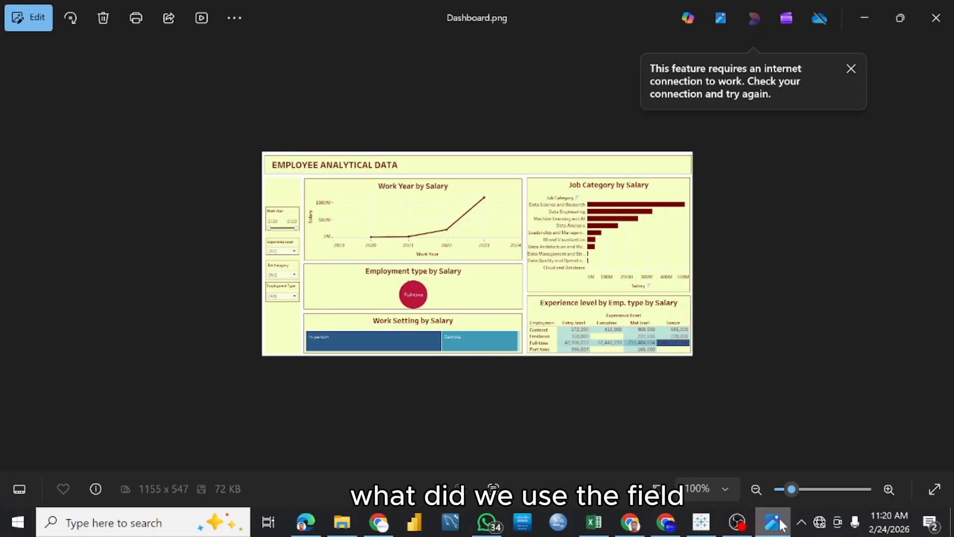
left_click(776, 523)
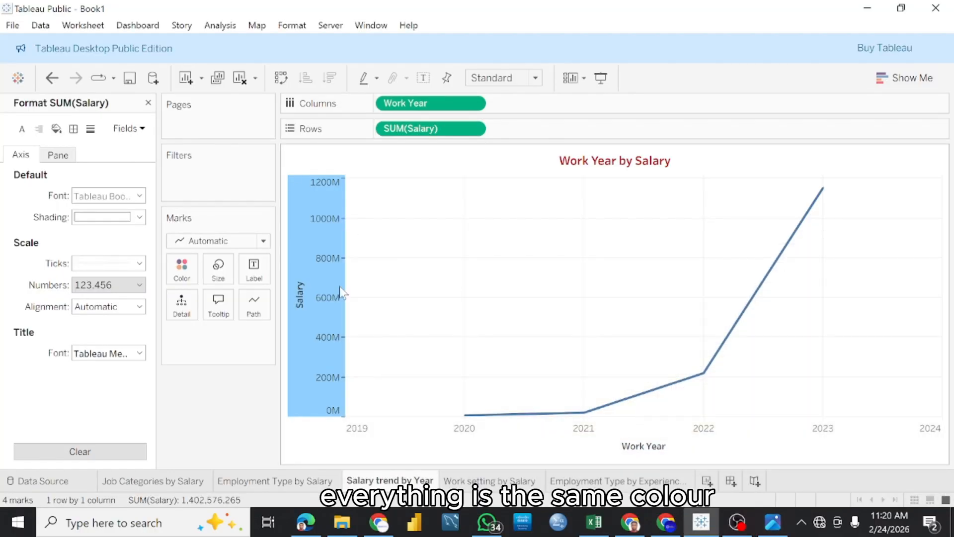
left_click(773, 525)
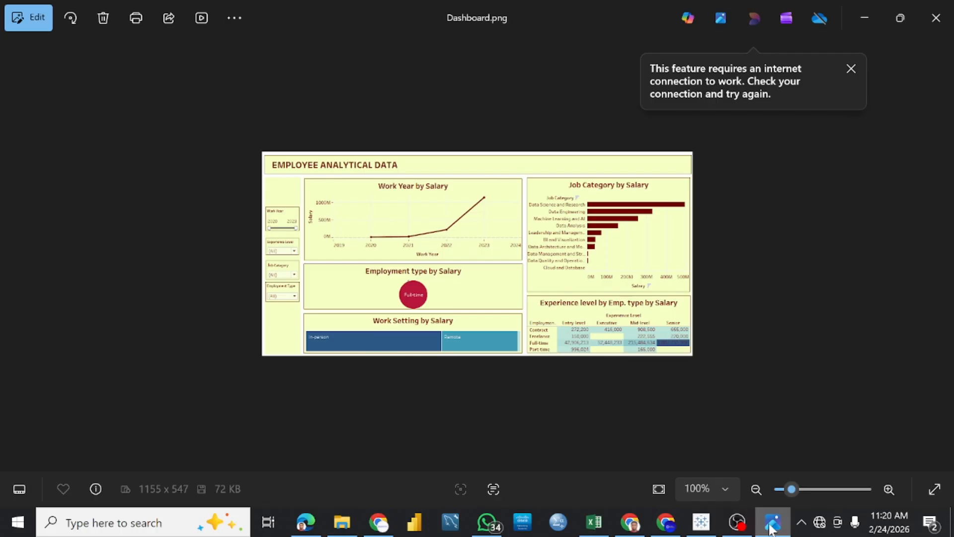
key("alt+Tab")
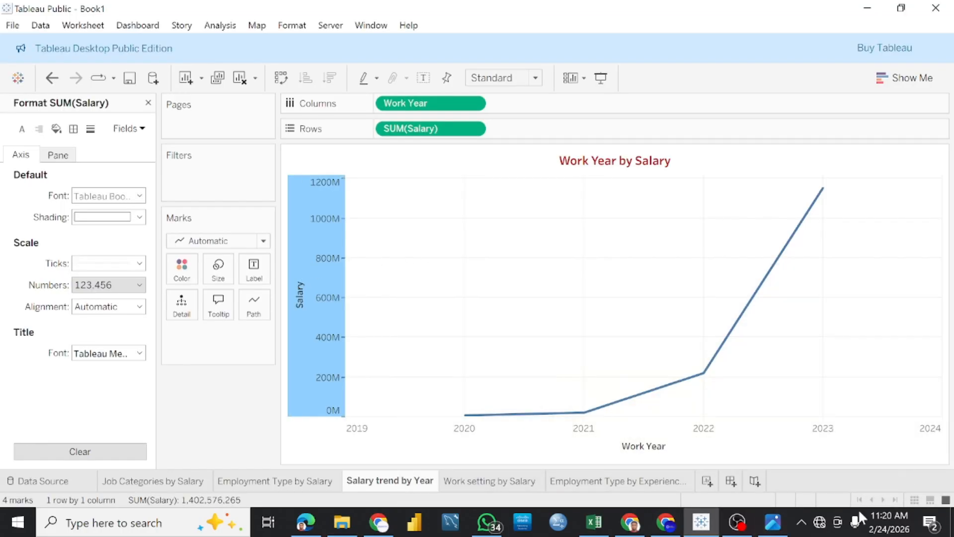
left_click(773, 525)
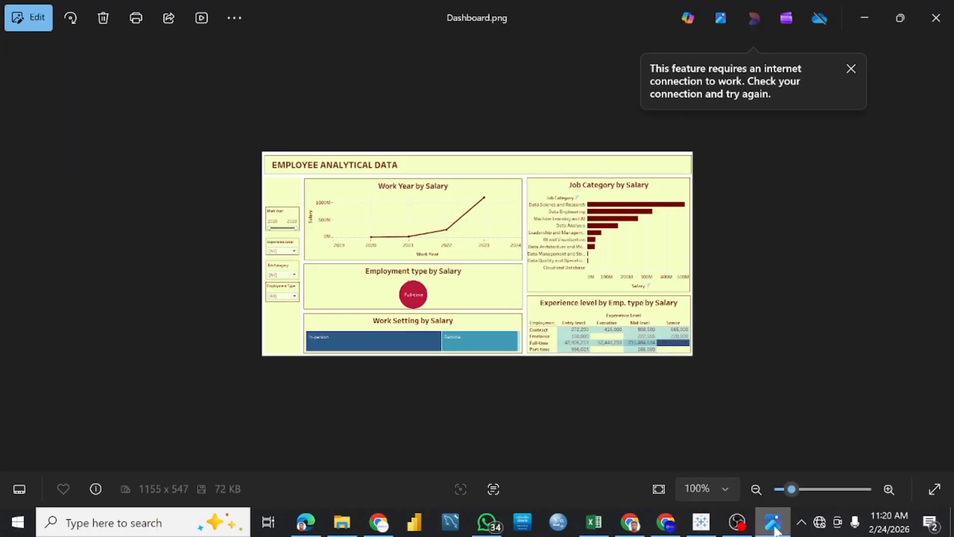
left_click(774, 524)
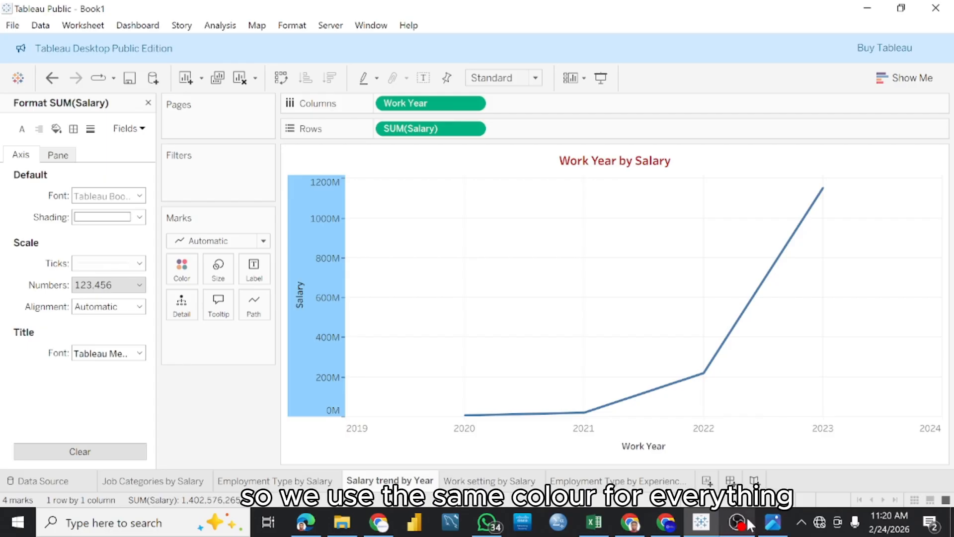
mouse_move(748, 525)
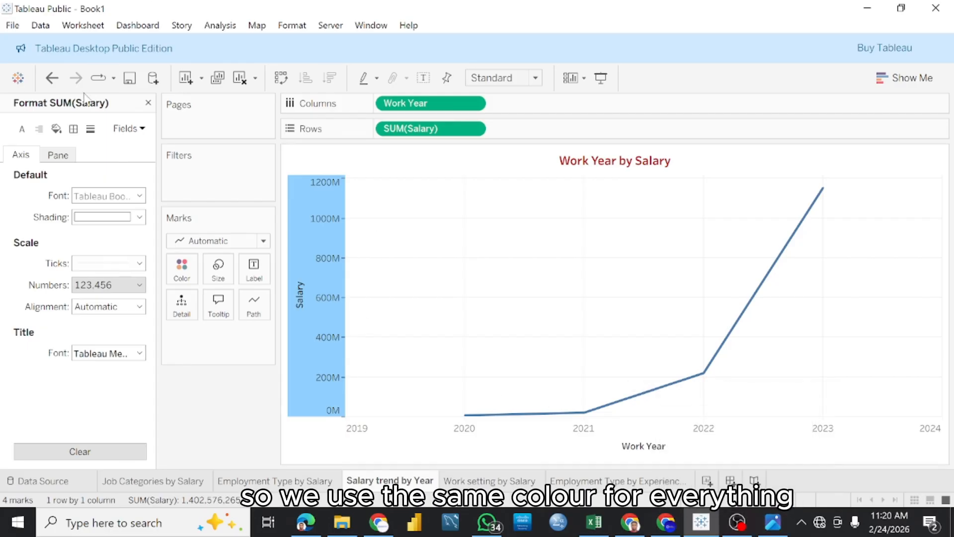
Set the default font of the Salary axis to Tableau Regular in dark red.
left_click(120, 197)
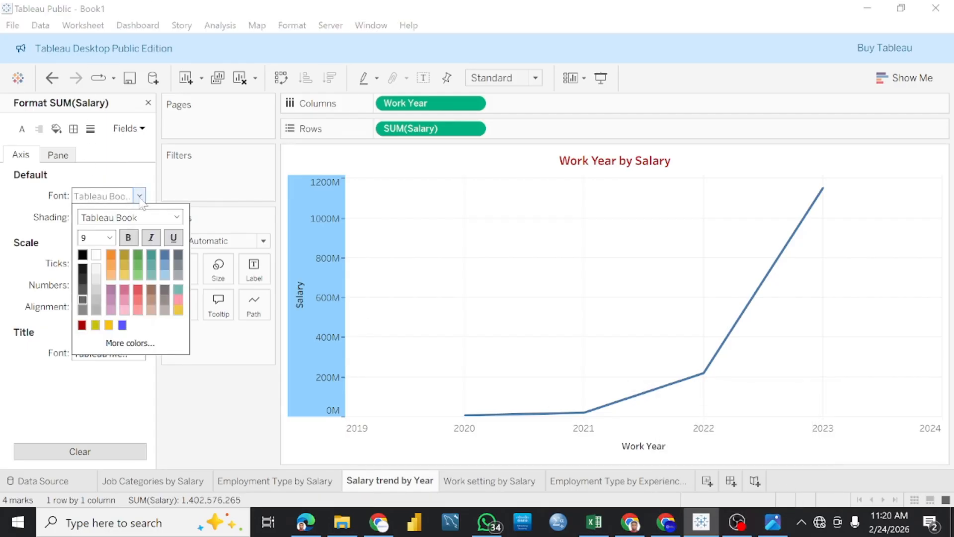
left_click(176, 217)
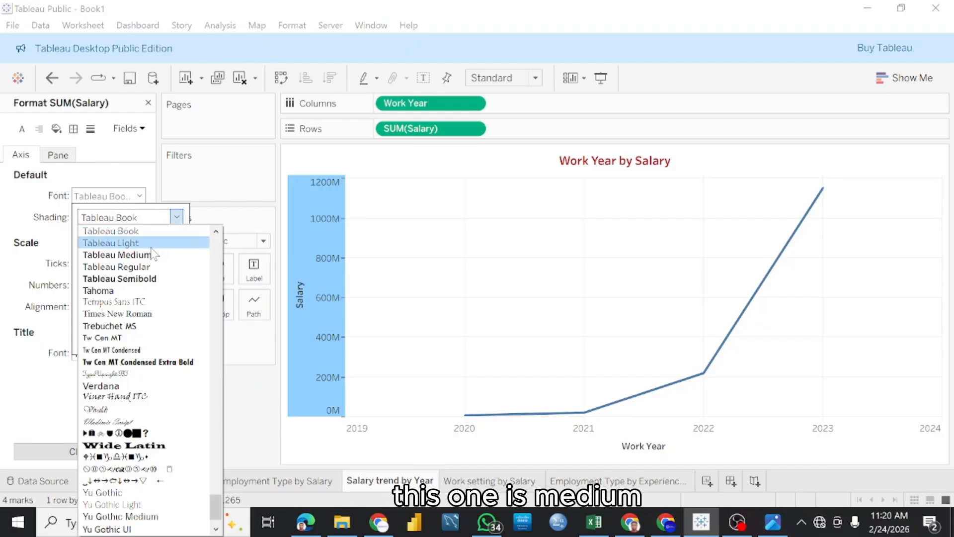
left_click(145, 259)
left_click(177, 216)
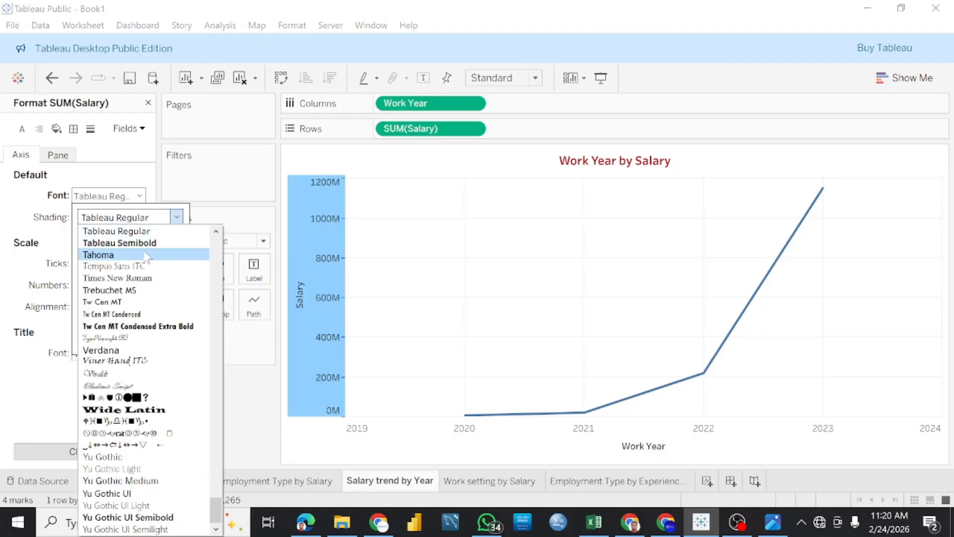
left_click(143, 226)
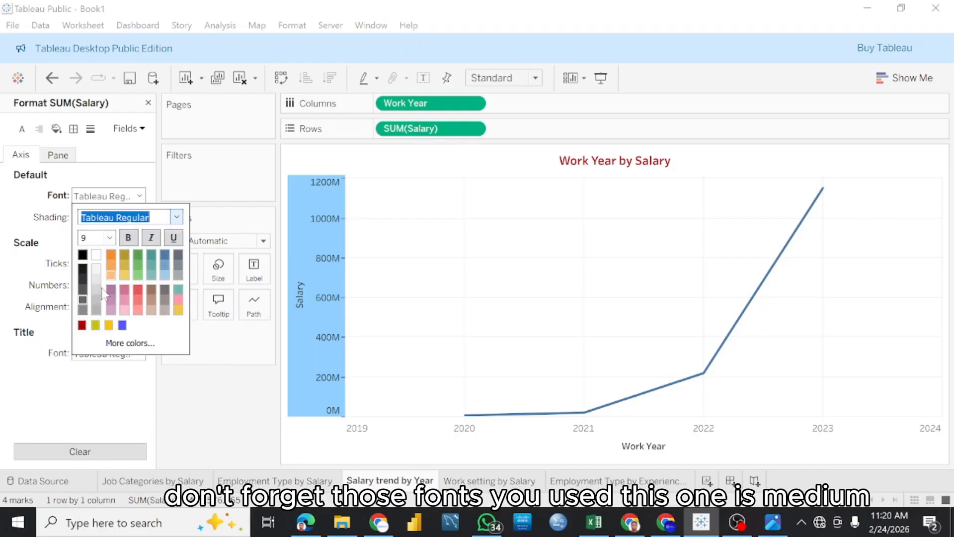
left_click(82, 325)
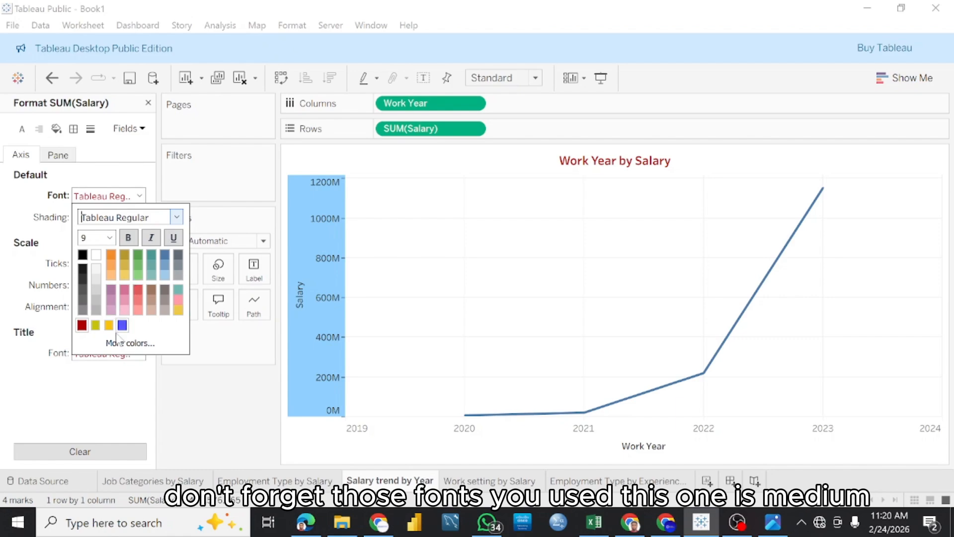
left_click(139, 385)
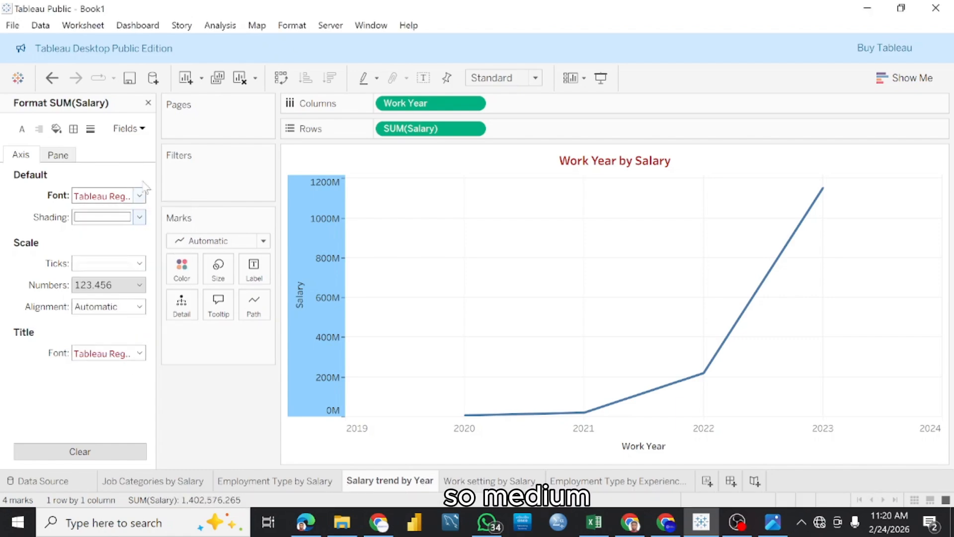
left_click(129, 130)
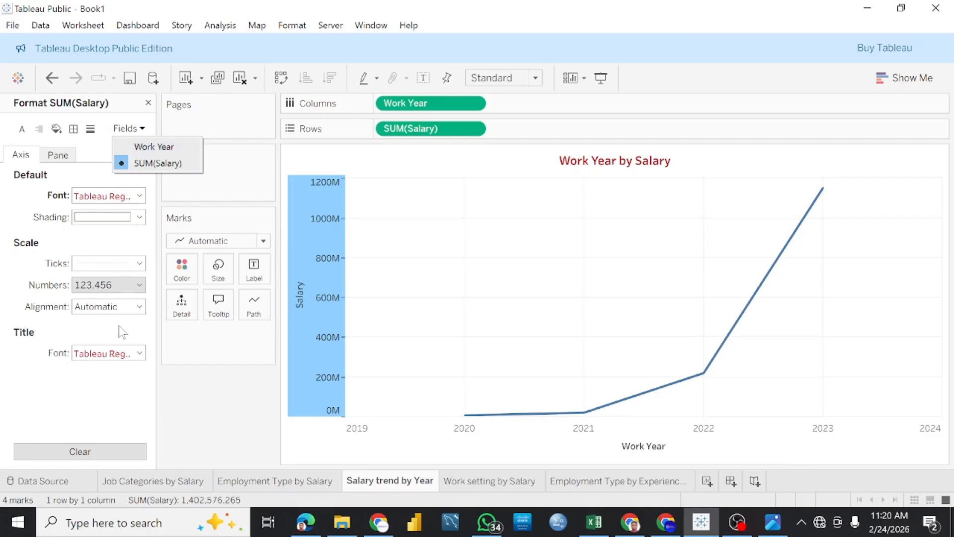
left_click(119, 238)
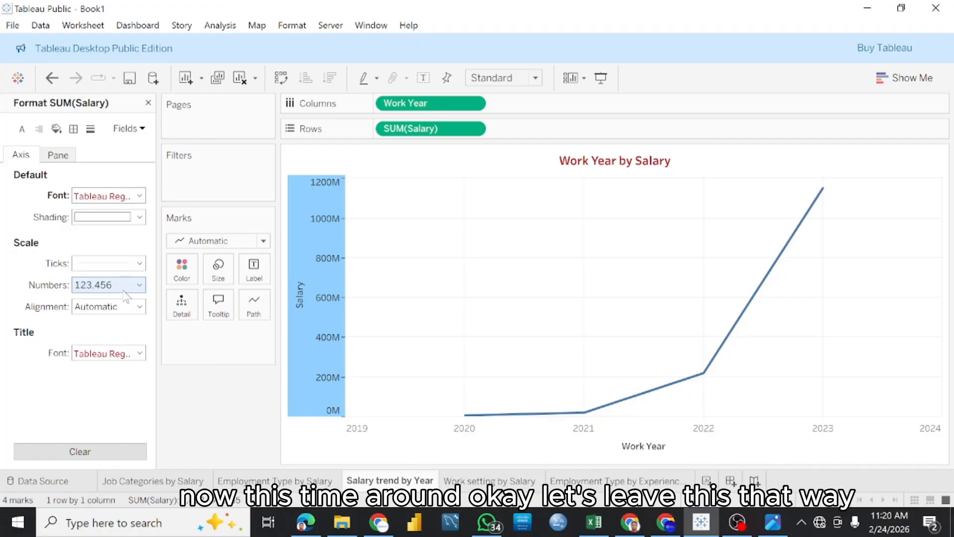
Set the Salary axis ticks to None after looking at the shading choices.
left_click(141, 217)
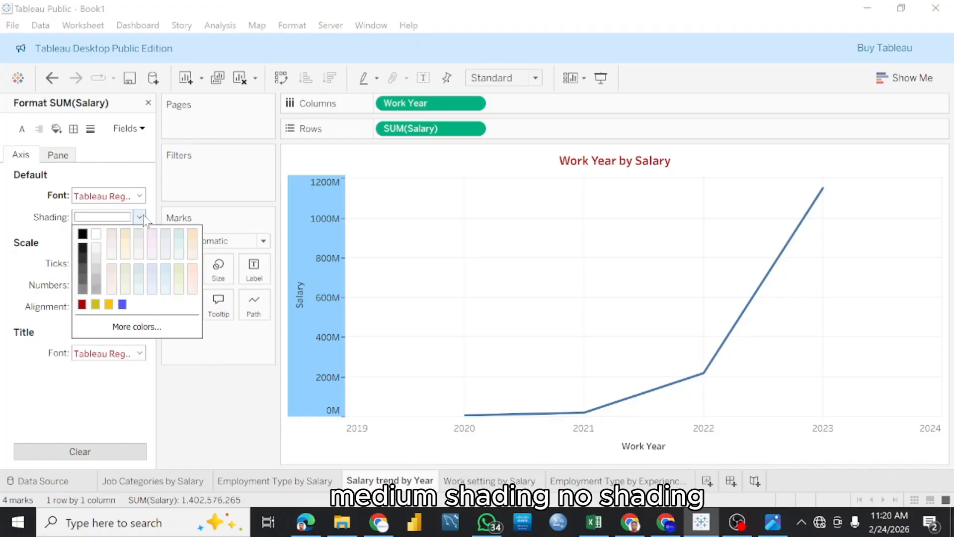
left_click(145, 220)
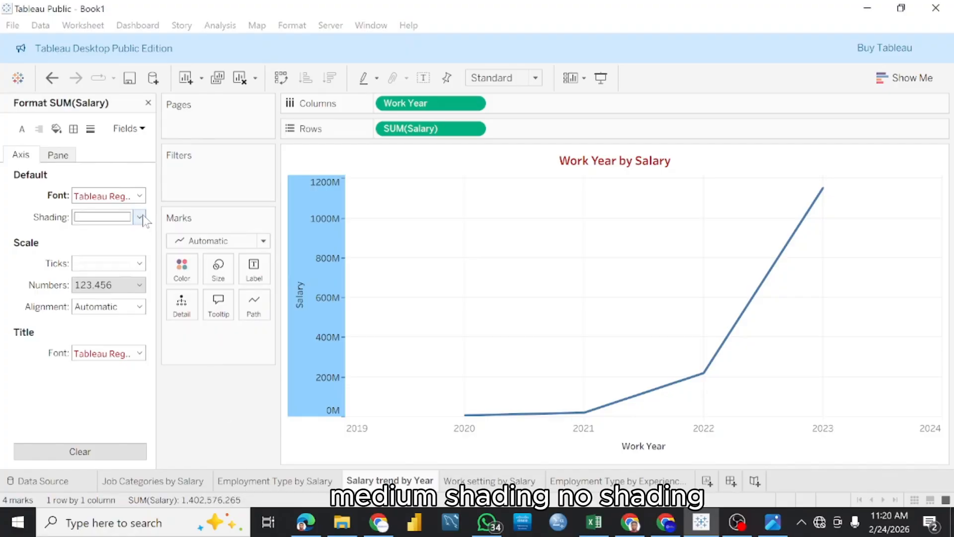
left_click(141, 264)
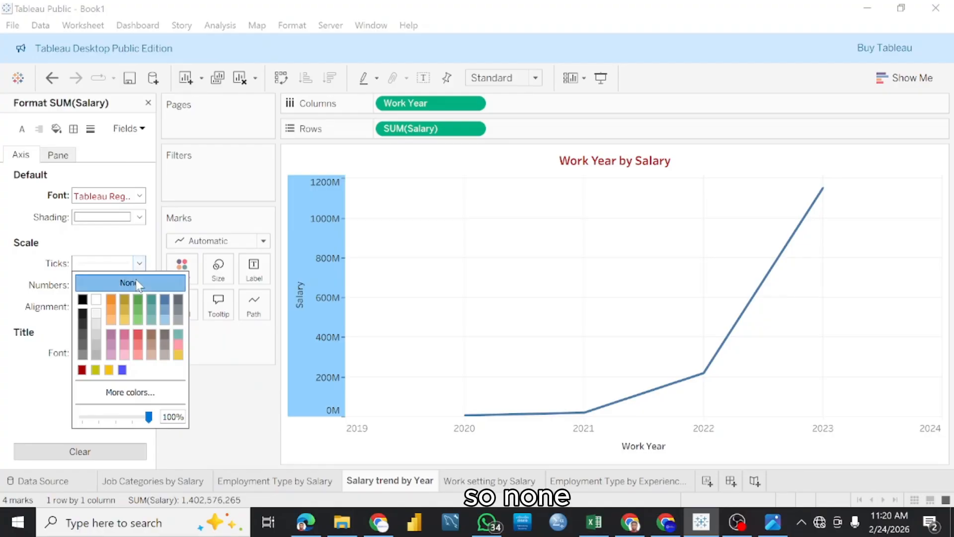
left_click(136, 282)
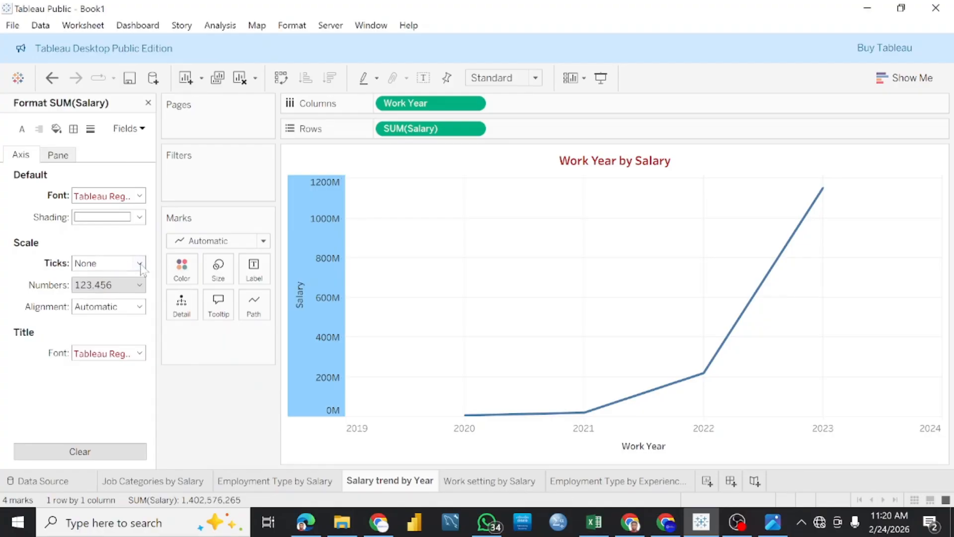
left_click(128, 309)
left_click(128, 318)
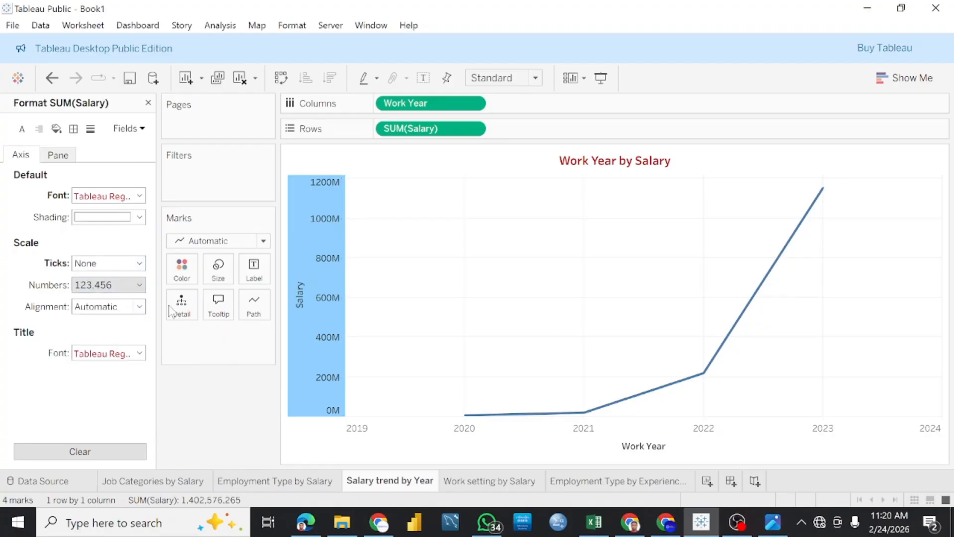
left_click(139, 132)
left_click(133, 159)
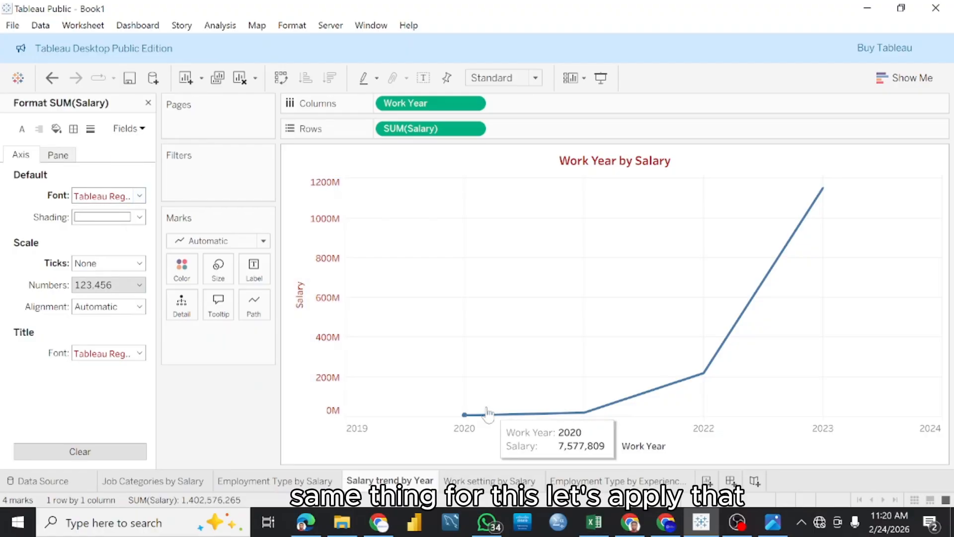
left_click(137, 129)
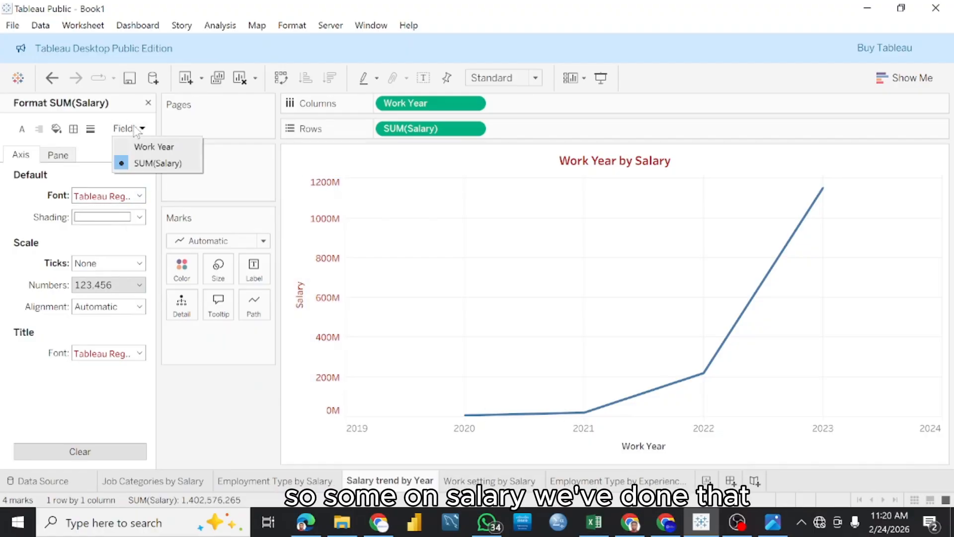
left_click(138, 130)
left_click(137, 130)
left_click(91, 182)
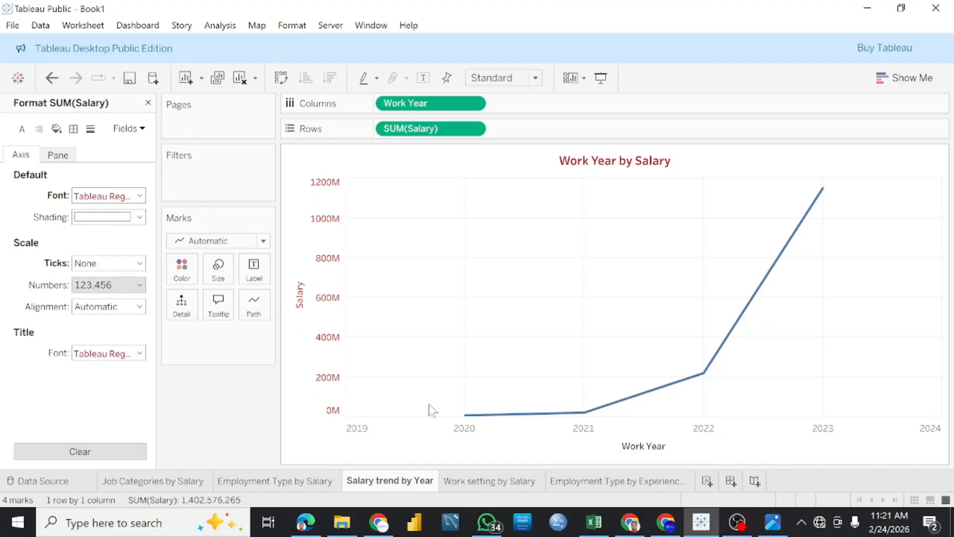
Set the default font of the Work Year axis to Tableau Medium in dark red.
left_click(462, 430)
right_click(463, 430)
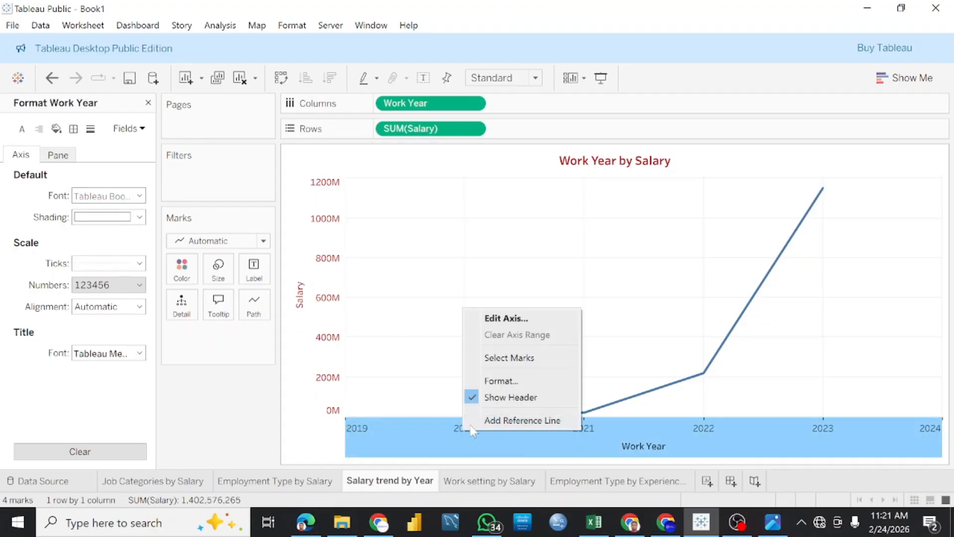
left_click(514, 380)
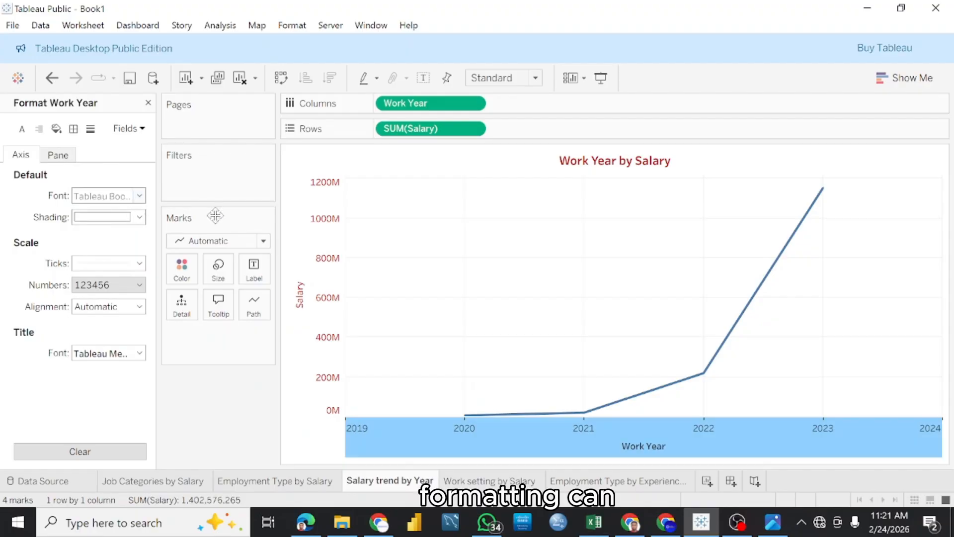
left_click(140, 196)
left_click(175, 217)
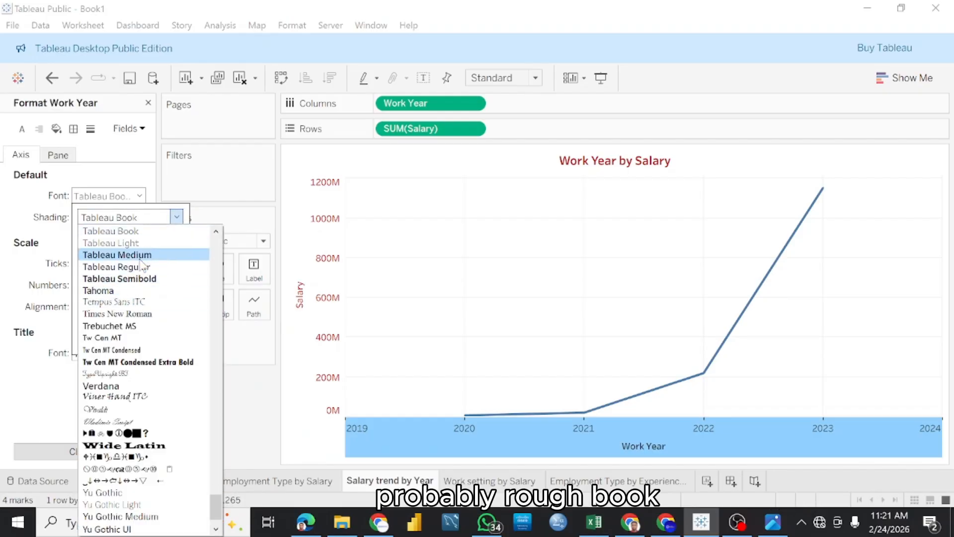
left_click(117, 255)
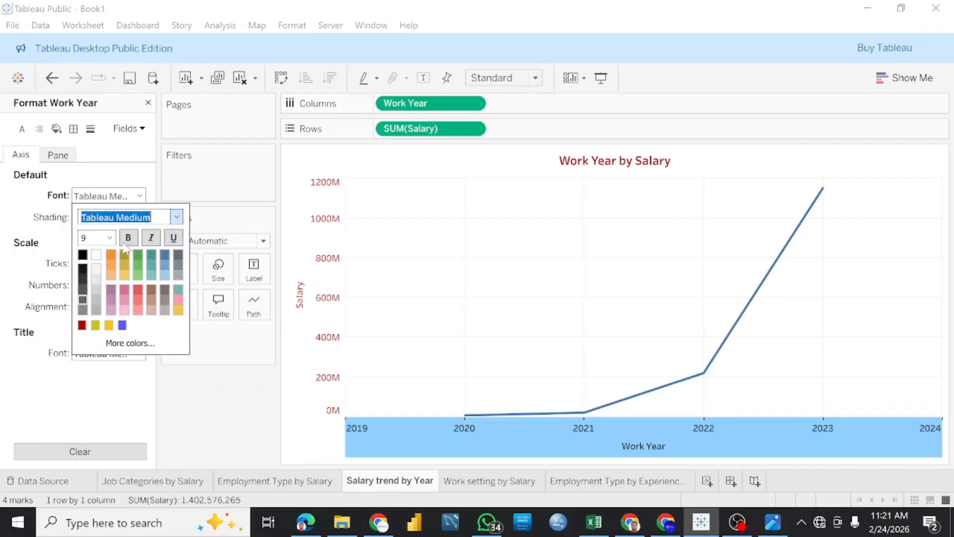
left_click(82, 327)
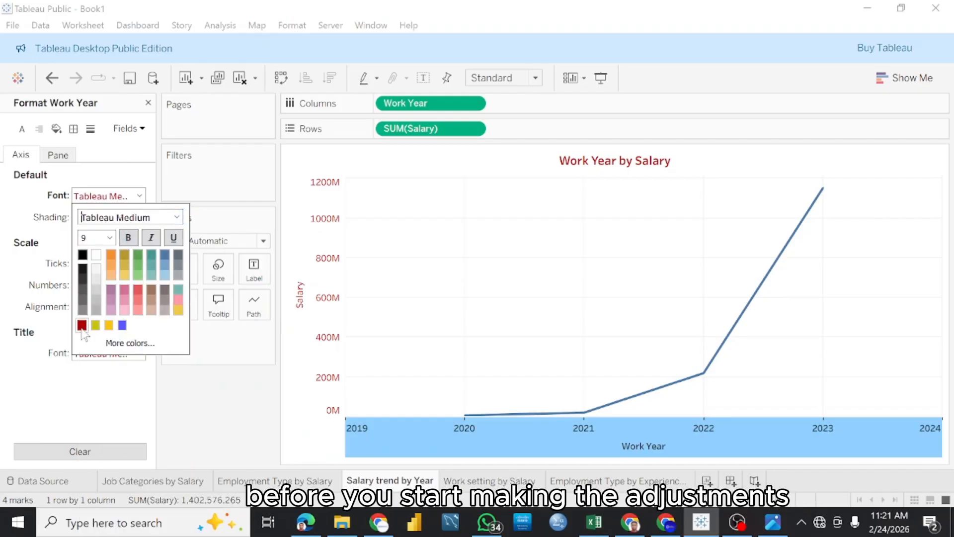
left_click(121, 394)
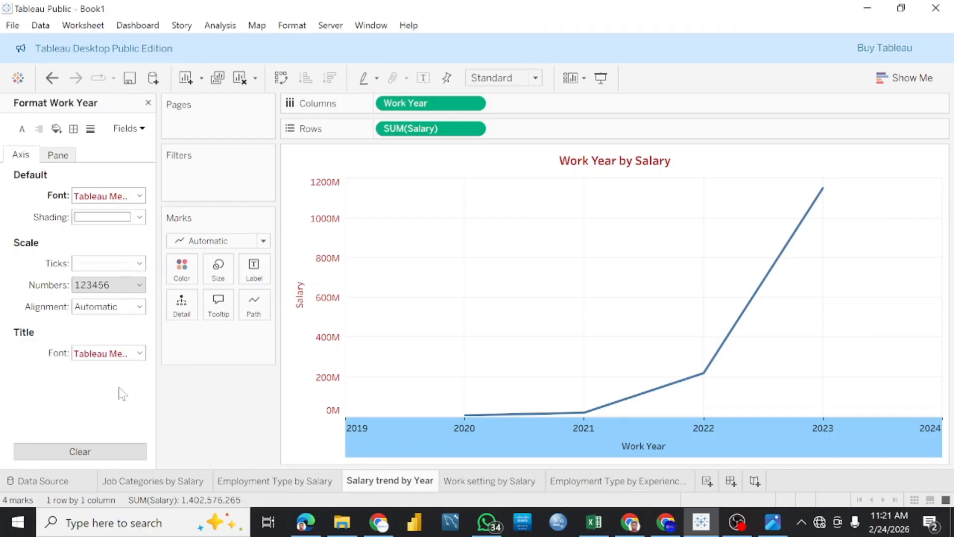
Review the Salary field's pane formatting options and the worksheet's alignment, shading and border settings.
left_click(328, 336)
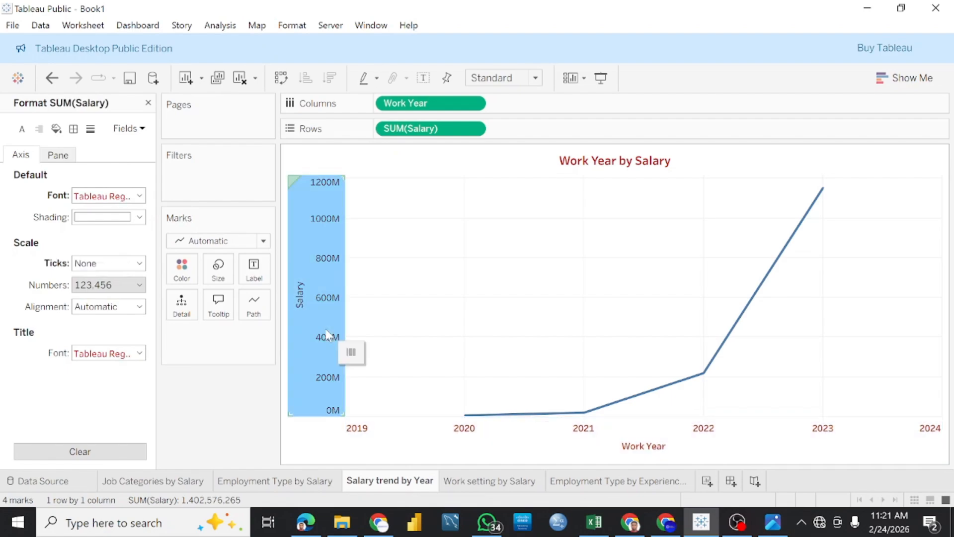
left_click(466, 352)
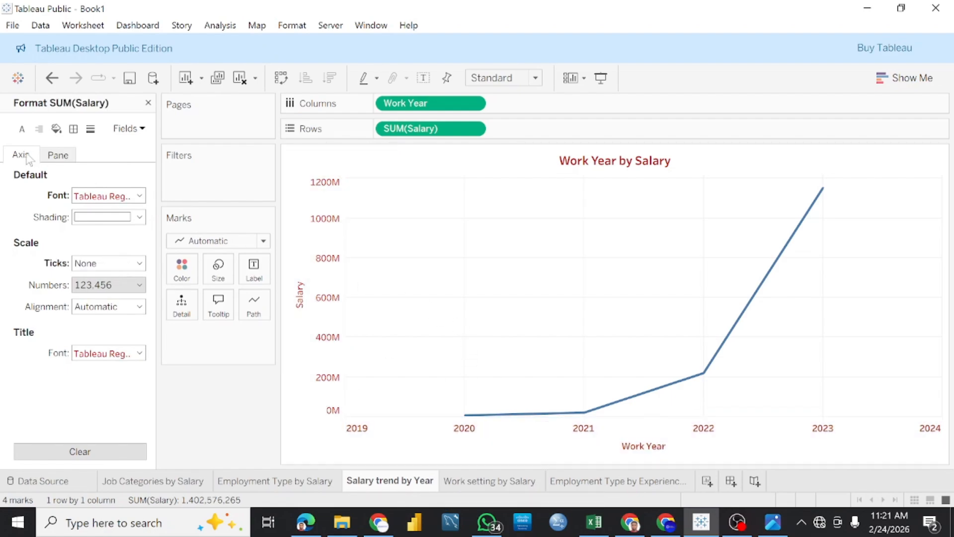
left_click(58, 155)
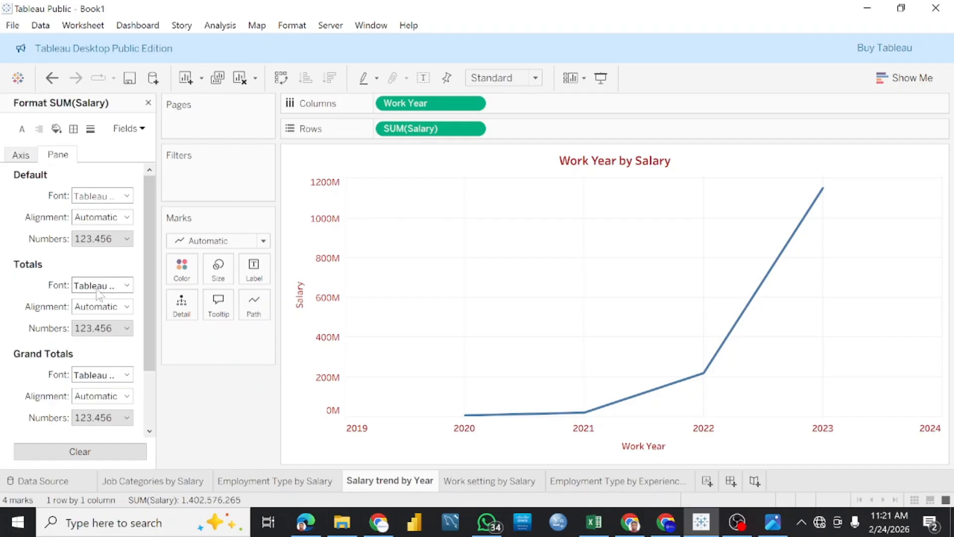
scroll(105, 265, "down", 3)
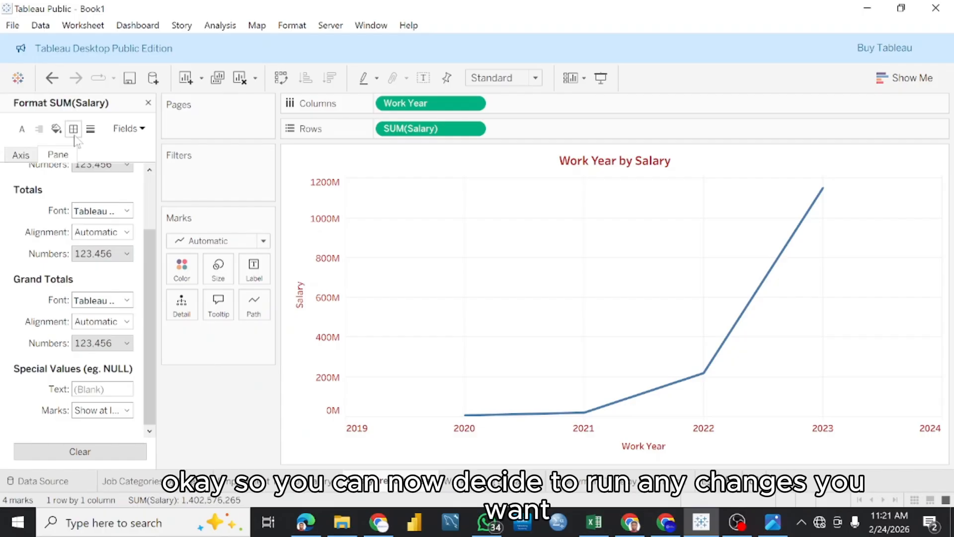
left_click(36, 130)
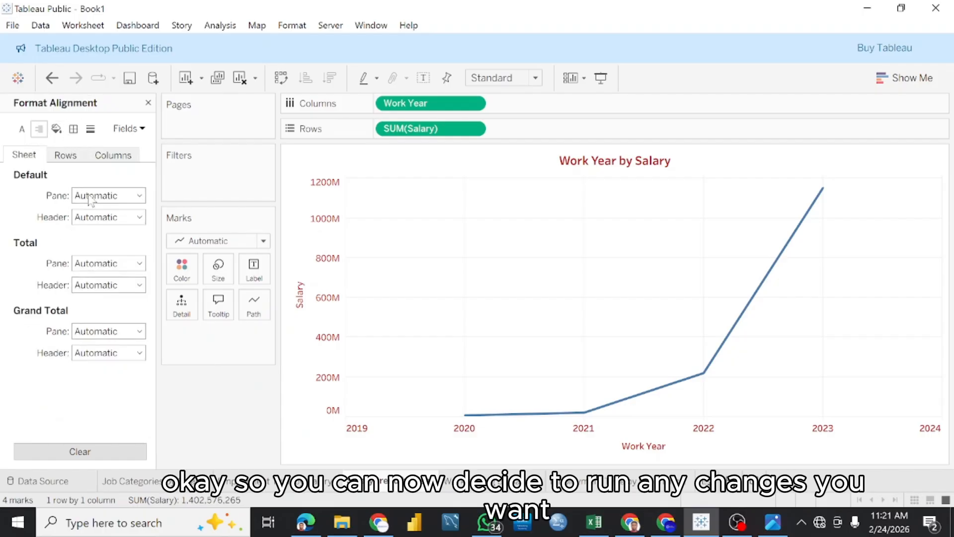
left_click(56, 129)
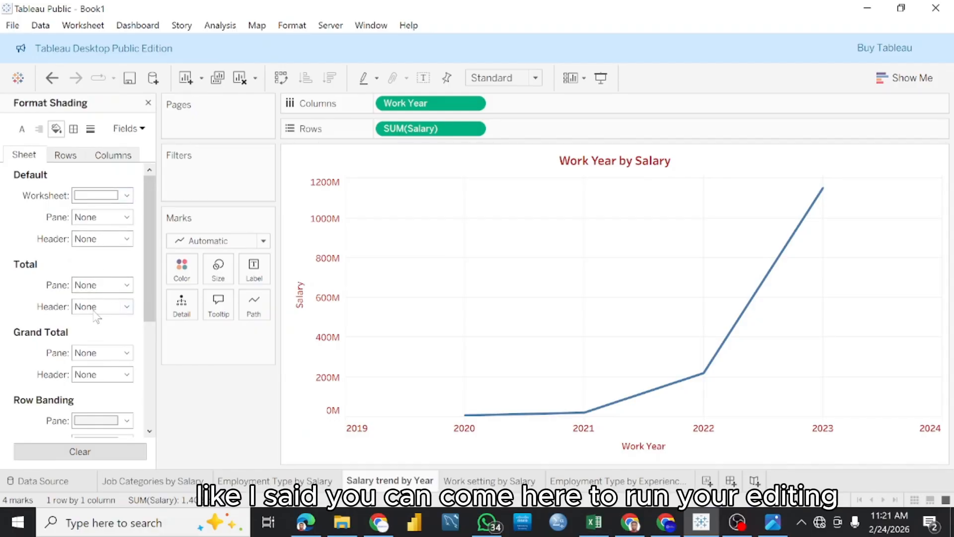
left_click_drag(148, 296, 148, 449)
scroll(144, 406, "up", 5)
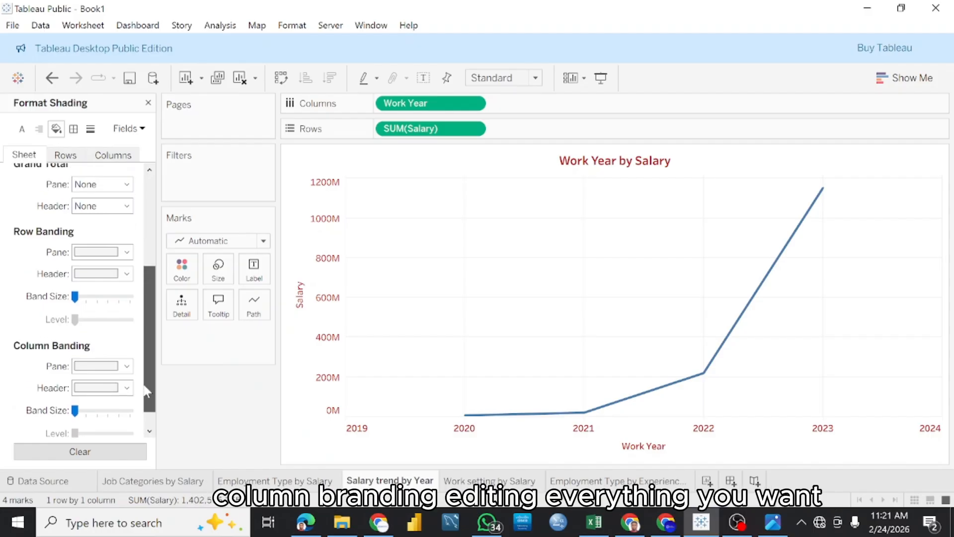
left_click_drag(165, 286, 171, 235)
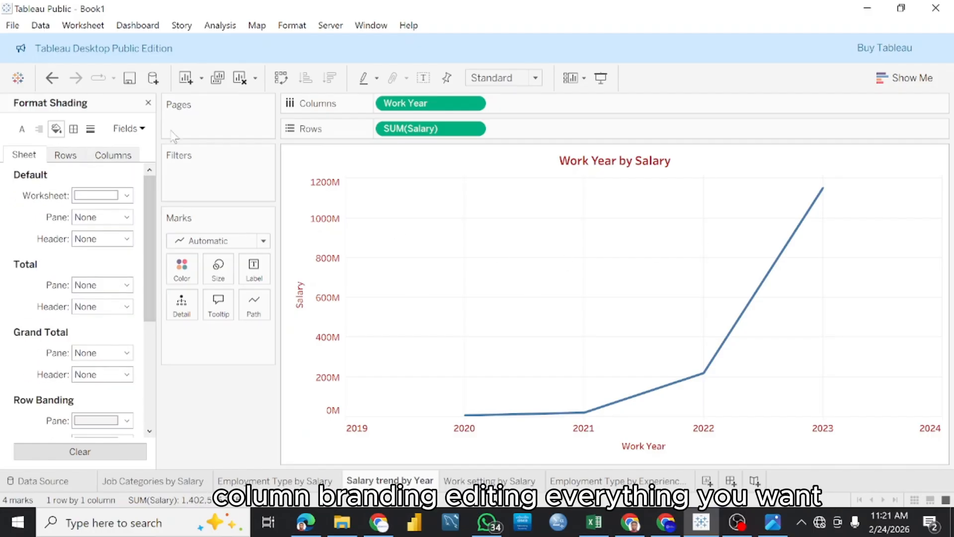
left_click(73, 129)
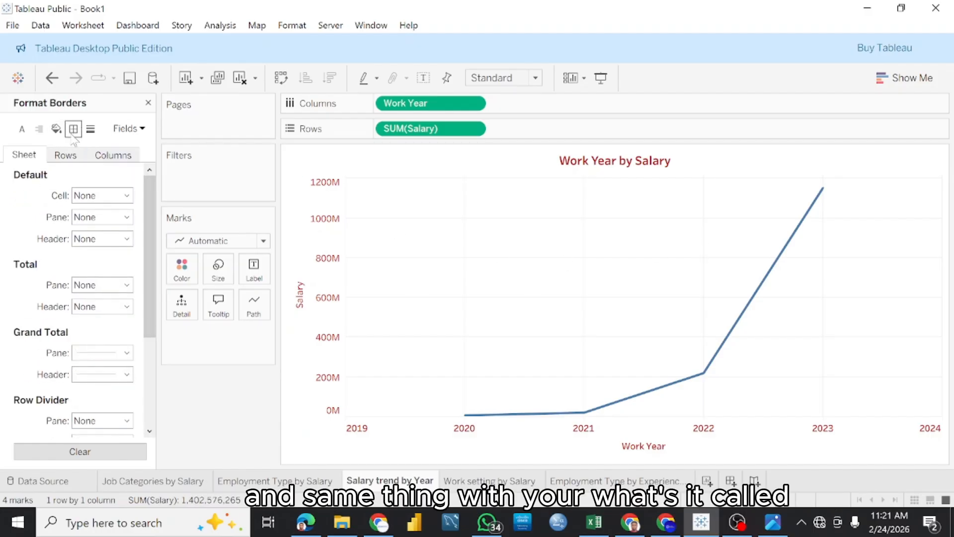
mouse_move(147, 308)
left_mouse_down()
mouse_move(151, 416)
mouse_move(149, 316)
left_mouse_up()
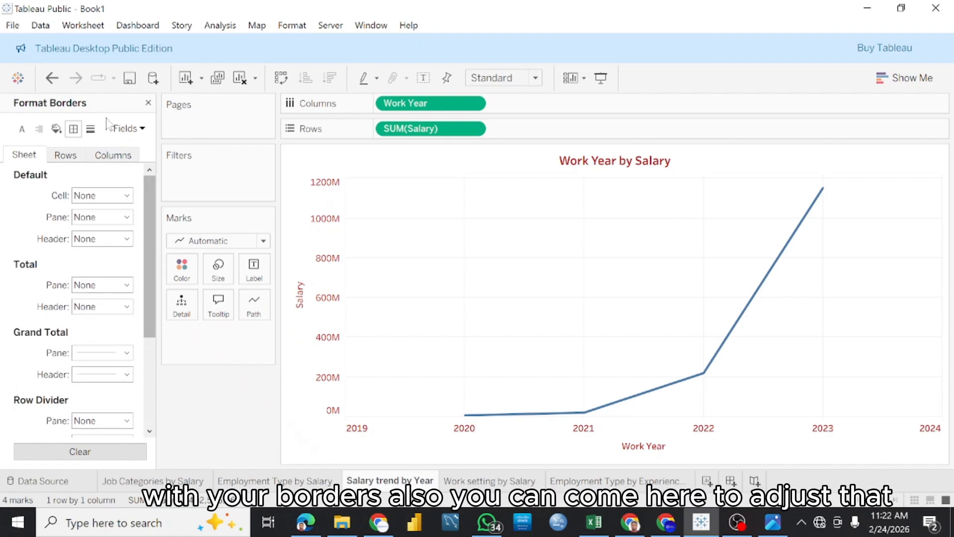
Set the worksheet's grid lines to None and compare the chart with the Dashboard.png reference image.
left_click(90, 128)
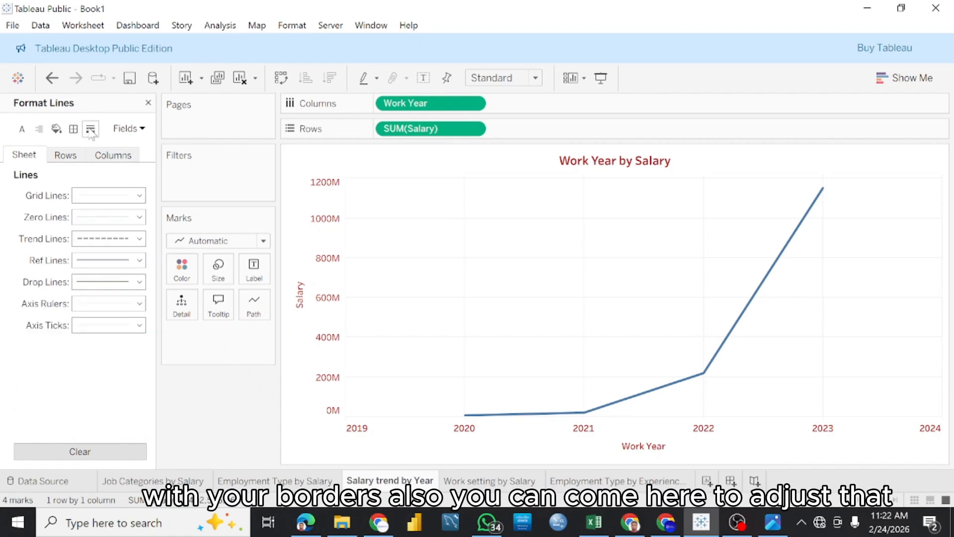
left_click(138, 198)
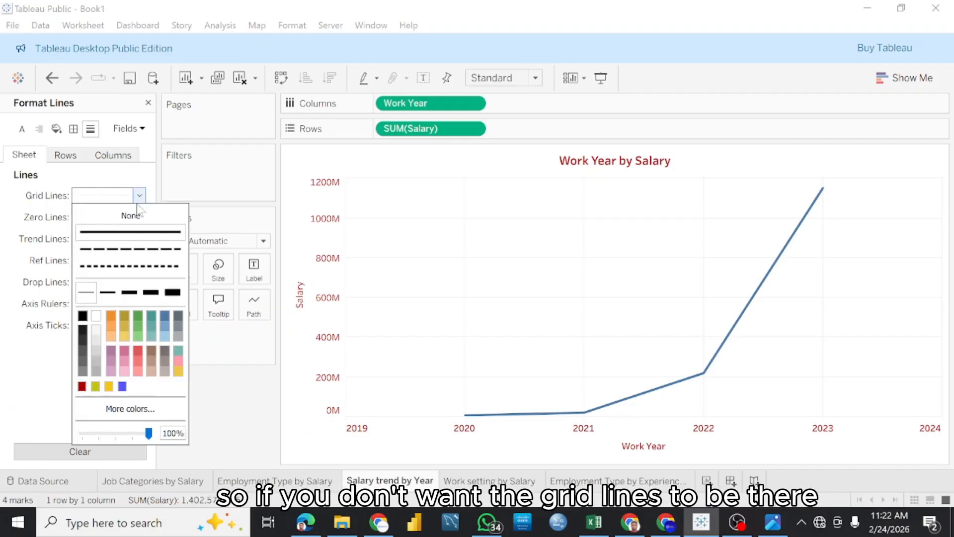
left_click(131, 215)
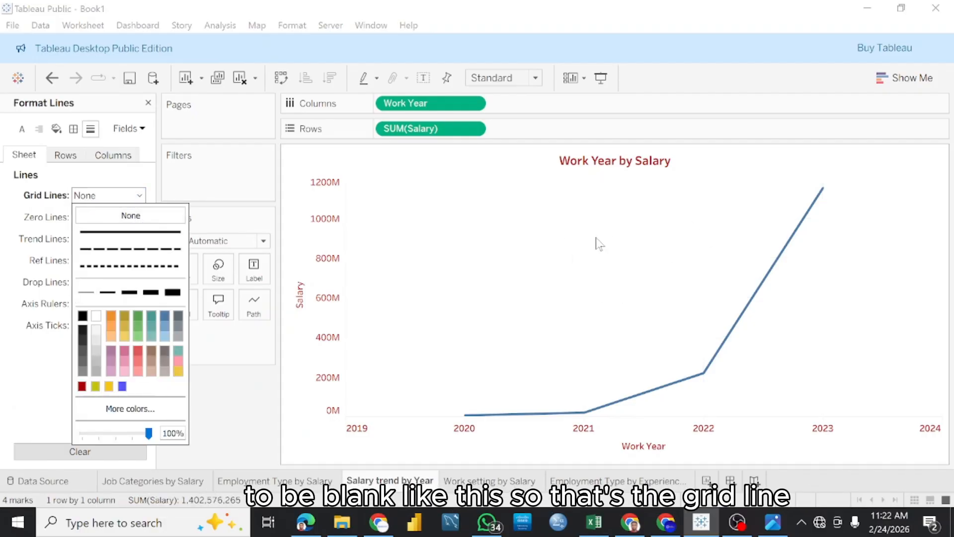
left_click(139, 195)
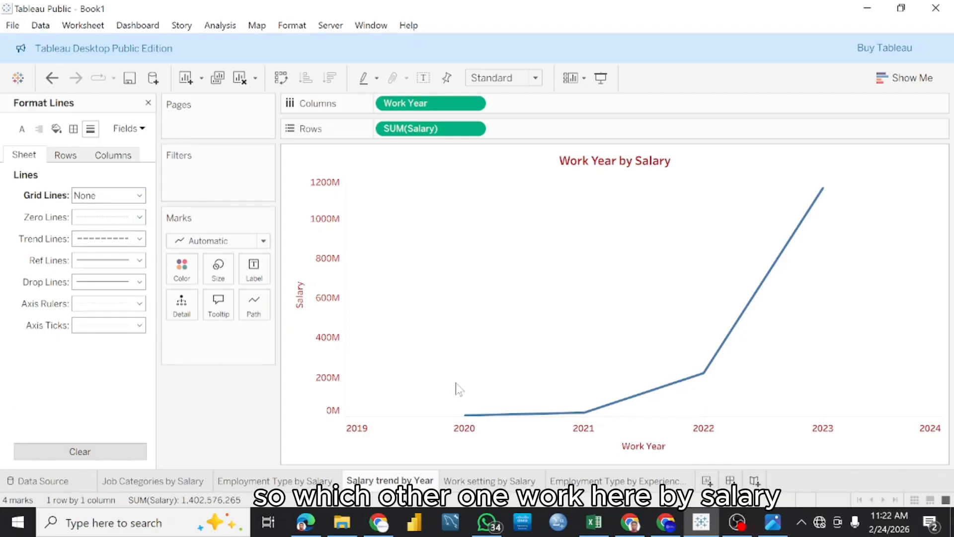
left_click(774, 523)
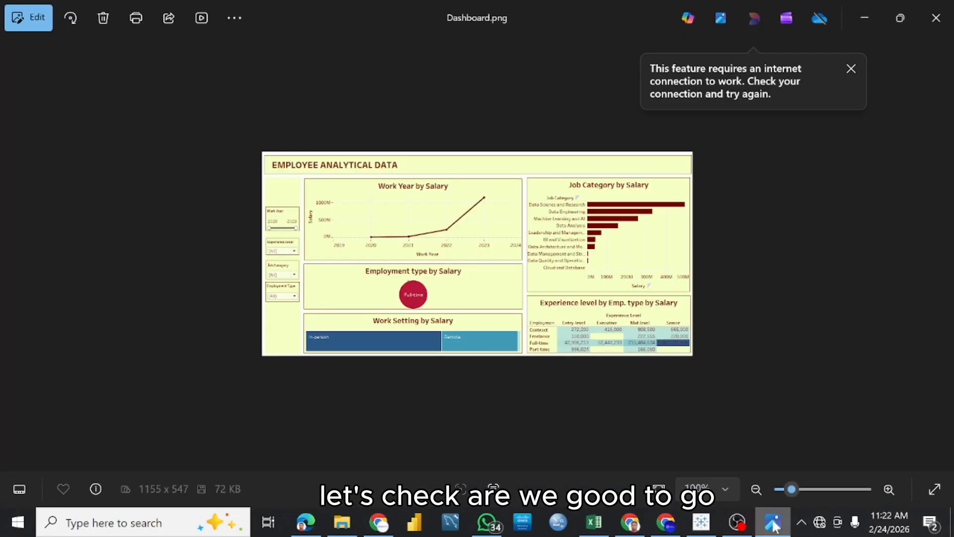
left_click(774, 523)
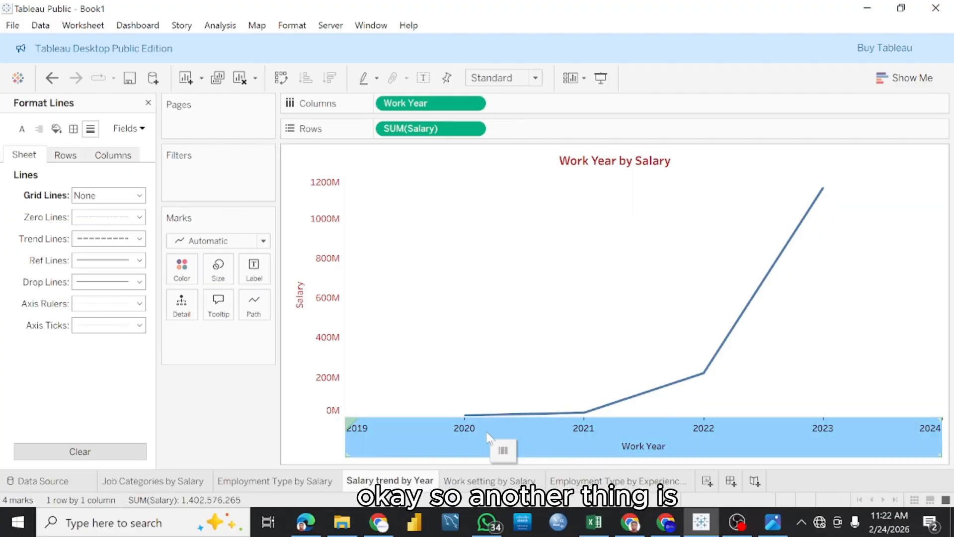
Set the Work Year field's marks for special values to Show at Default Value in its pane formatting.
right_click(474, 425)
left_click(520, 371)
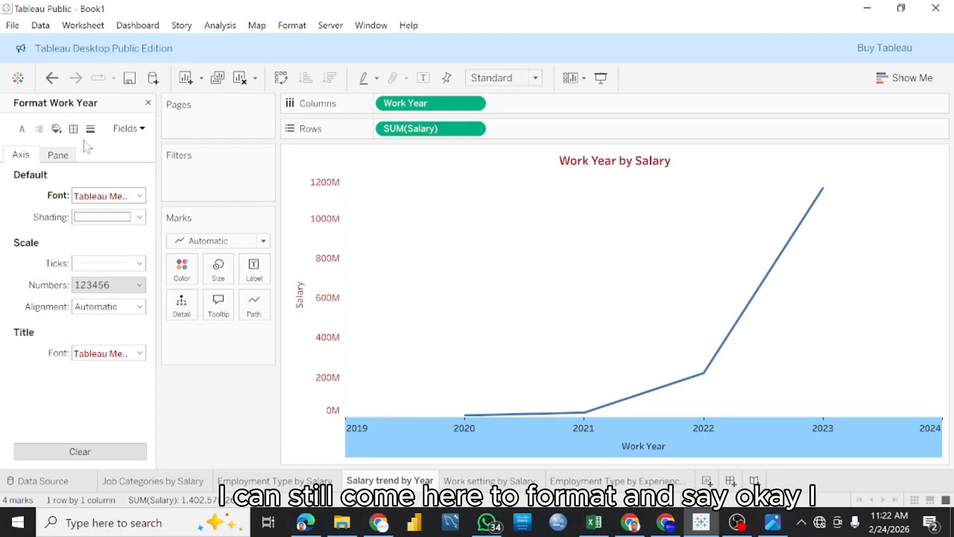
left_click(57, 156)
scroll(53, 299, "down", 3)
scroll(53, 299, "up", 3)
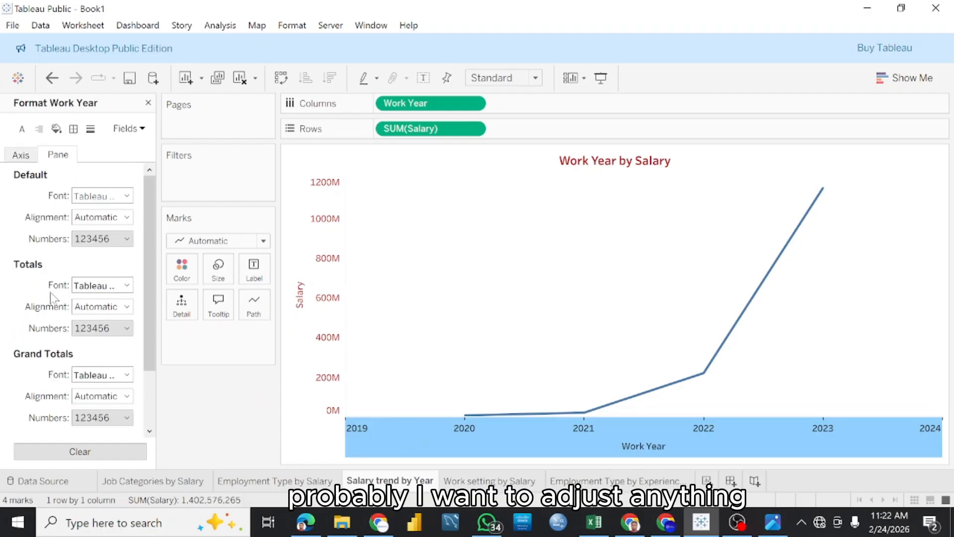
scroll(54, 298, "down", 3)
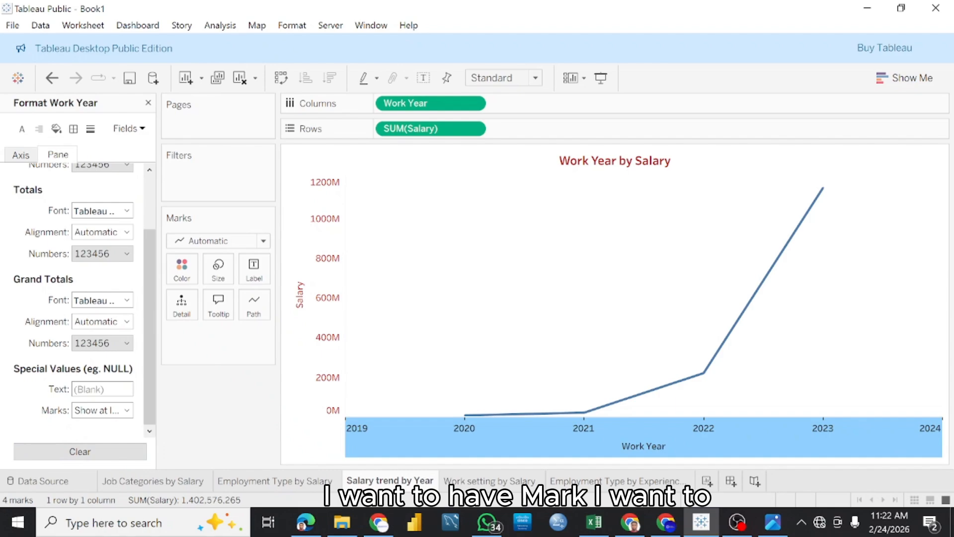
left_click(103, 411)
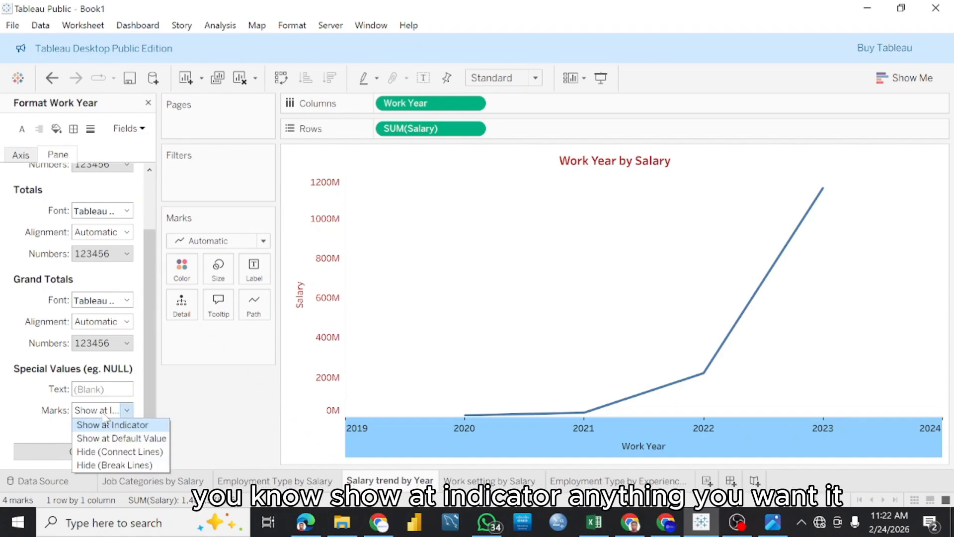
left_click(128, 442)
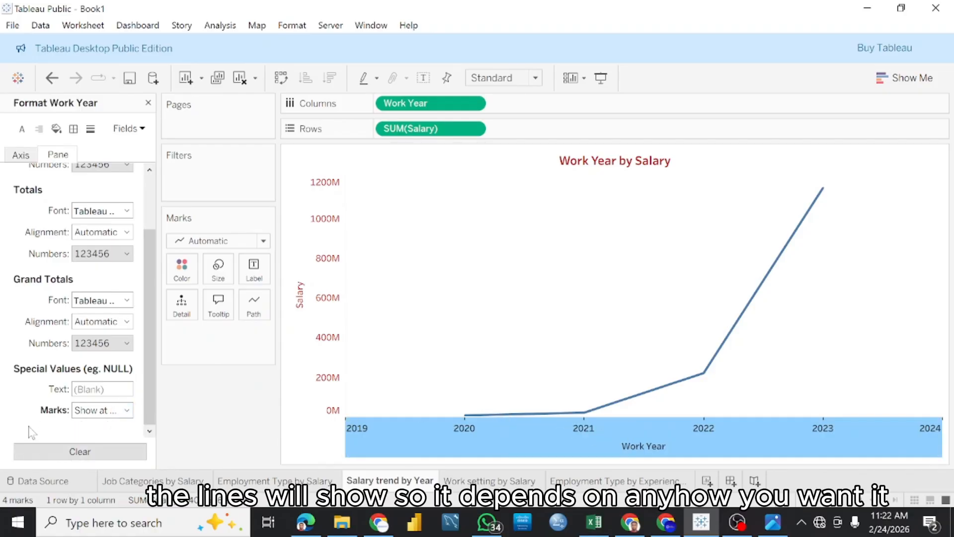
left_click(493, 347)
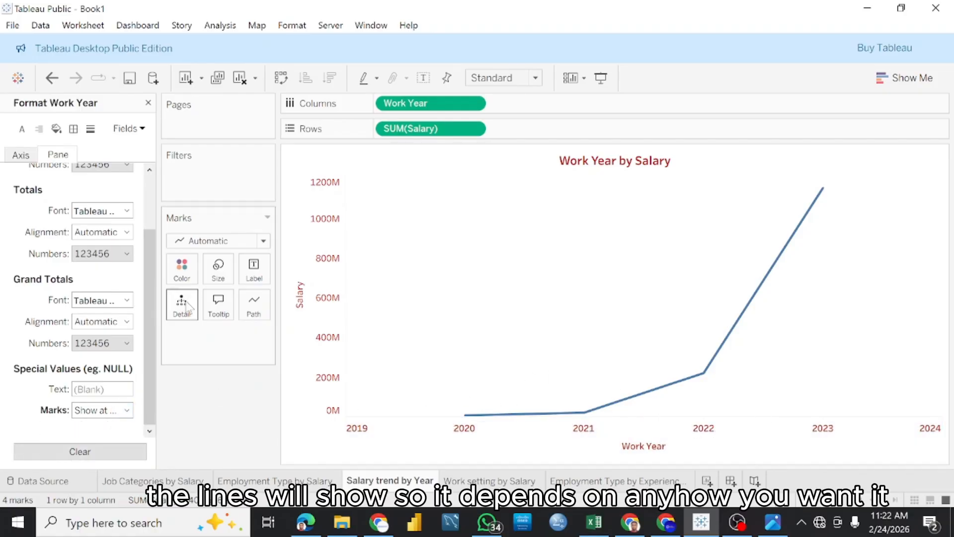
Review the Work Year axis formatting and the sheet's line, border and shading options, and close the formatting settings.
left_click(21, 154)
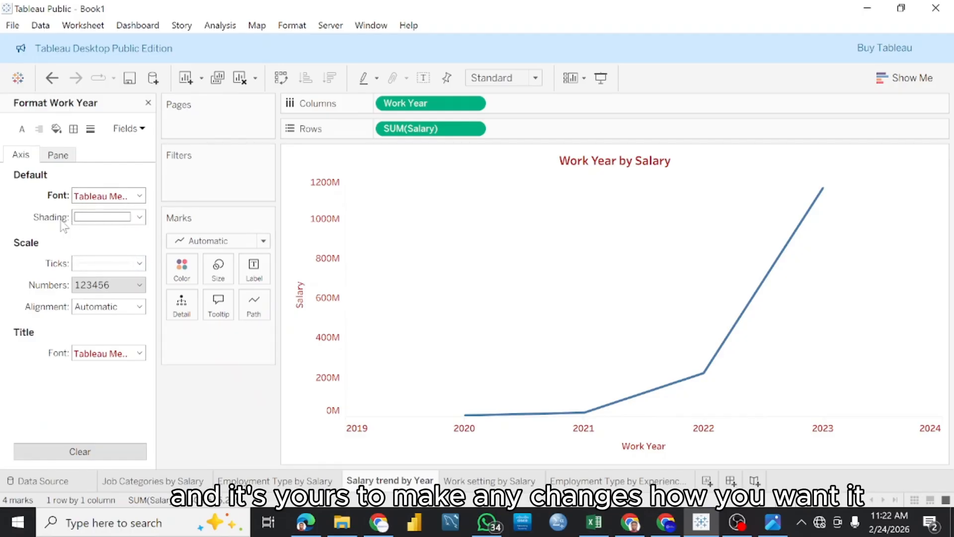
left_click(90, 129)
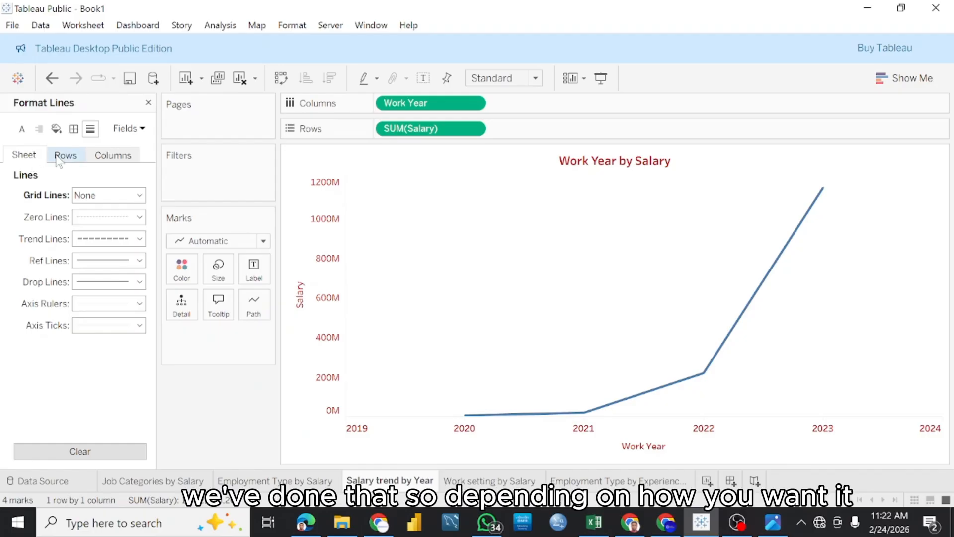
left_click(73, 130)
left_click(56, 129)
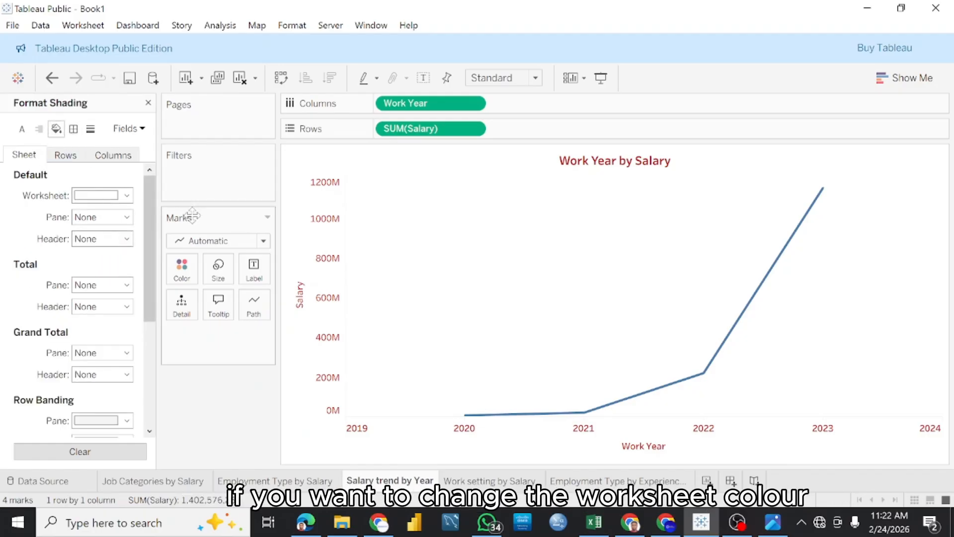
left_click(127, 285)
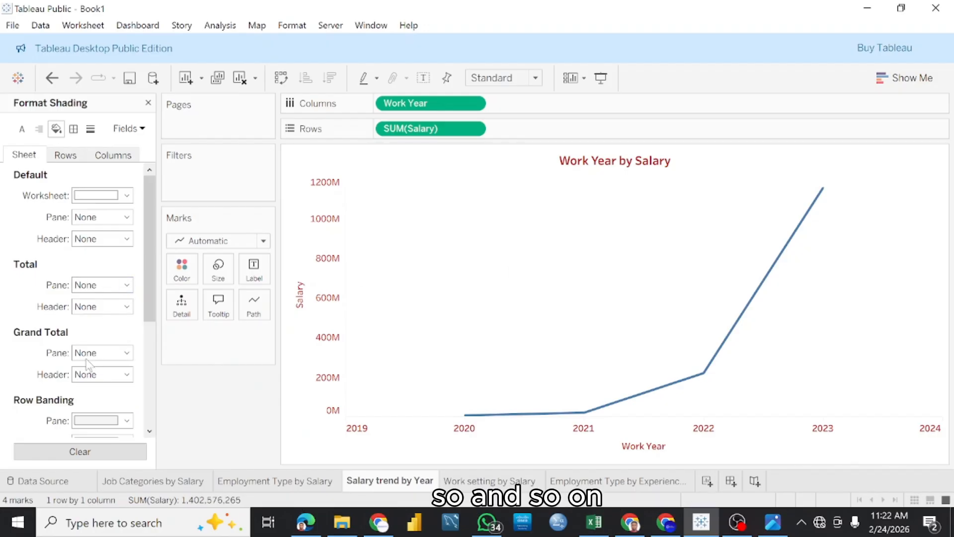
scroll(148, 292, "down", 3)
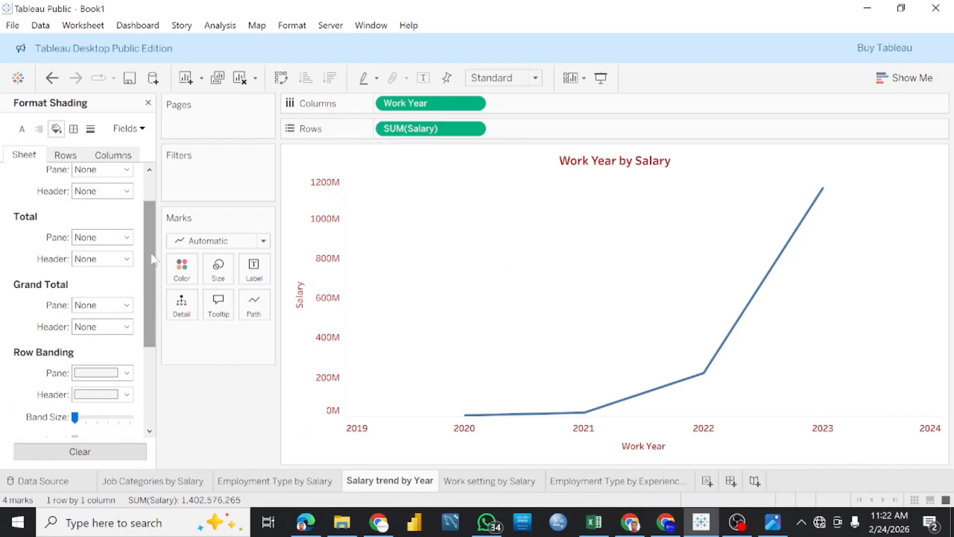
left_click(148, 102)
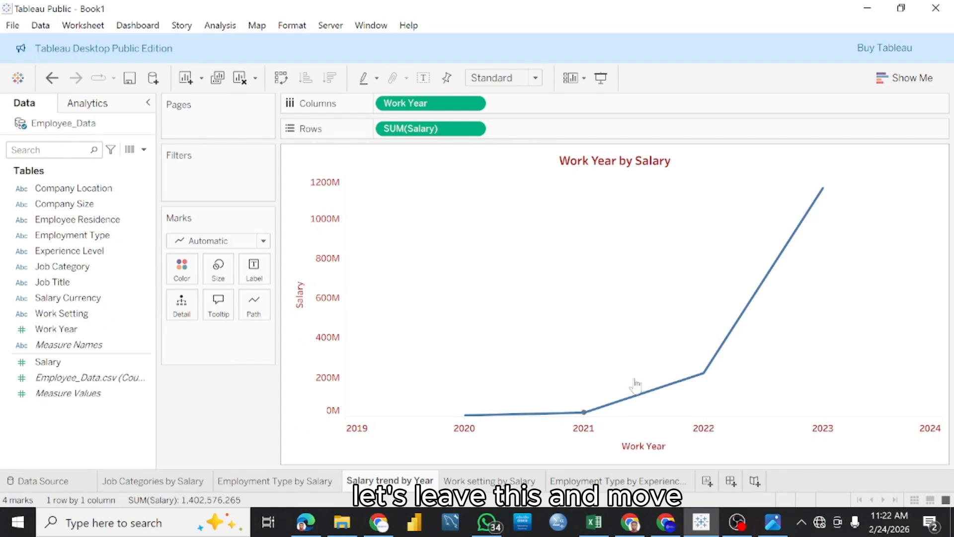
Review the shading, font and line formatting options of the Salary trend by Year worksheet, and close the formatting settings.
right_click(676, 386)
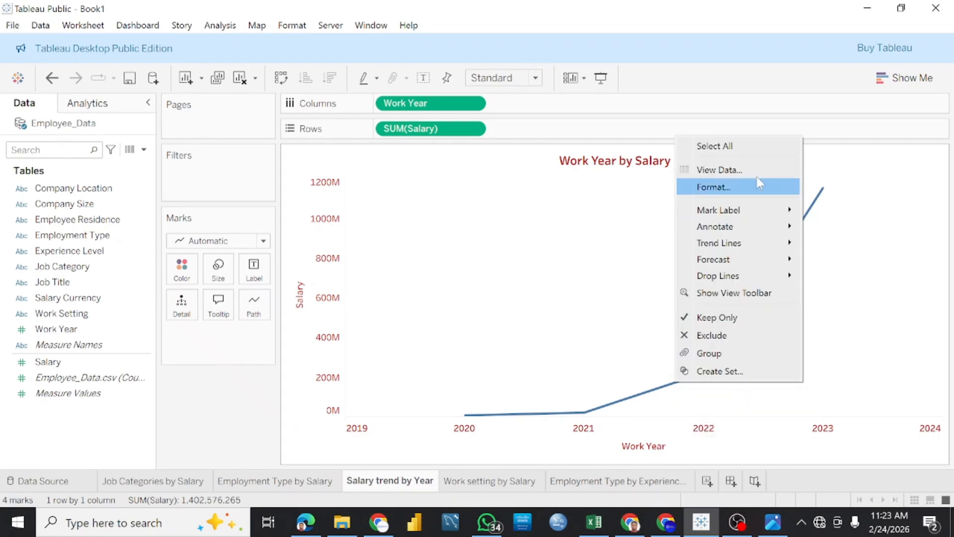
left_click(716, 186)
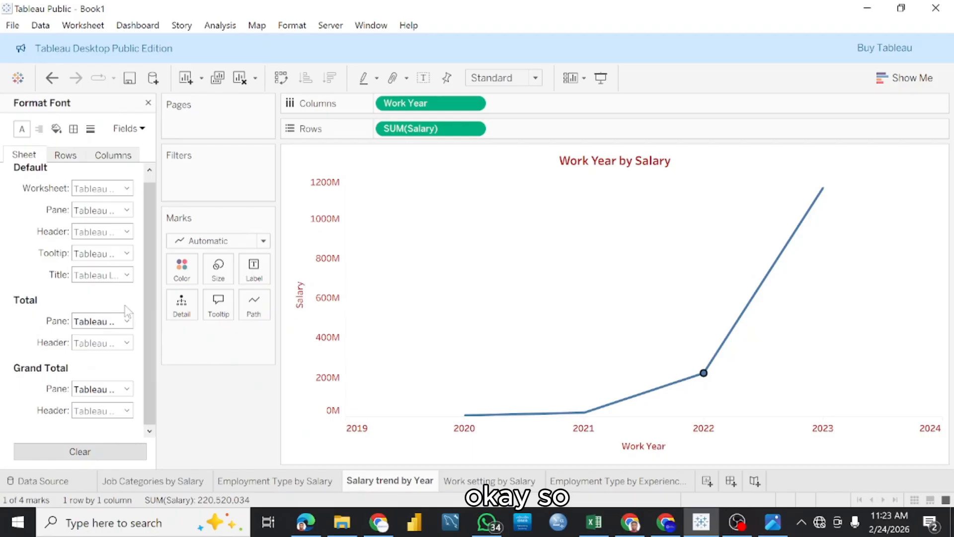
left_click(57, 130)
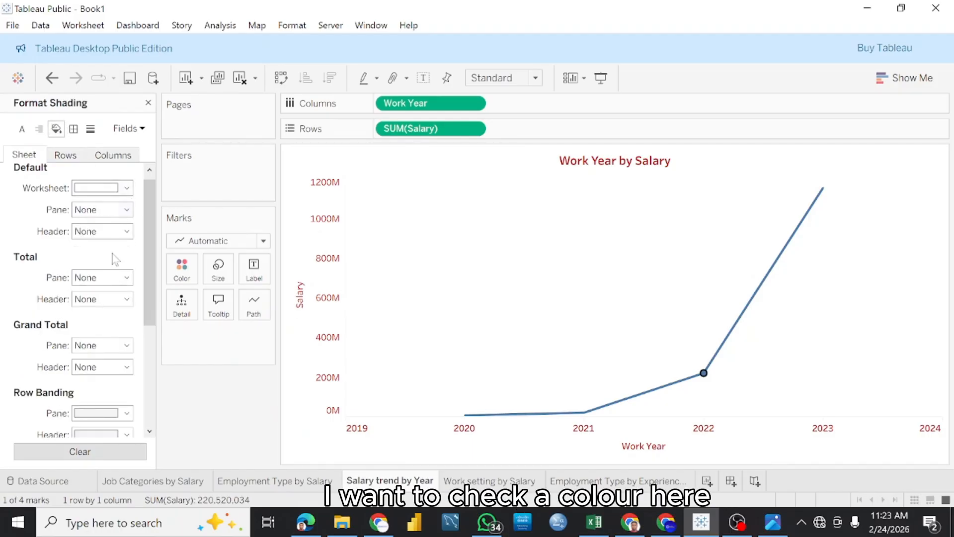
mouse_move(145, 318)
left_mouse_down()
mouse_move(151, 419)
mouse_move(168, 245)
left_mouse_up()
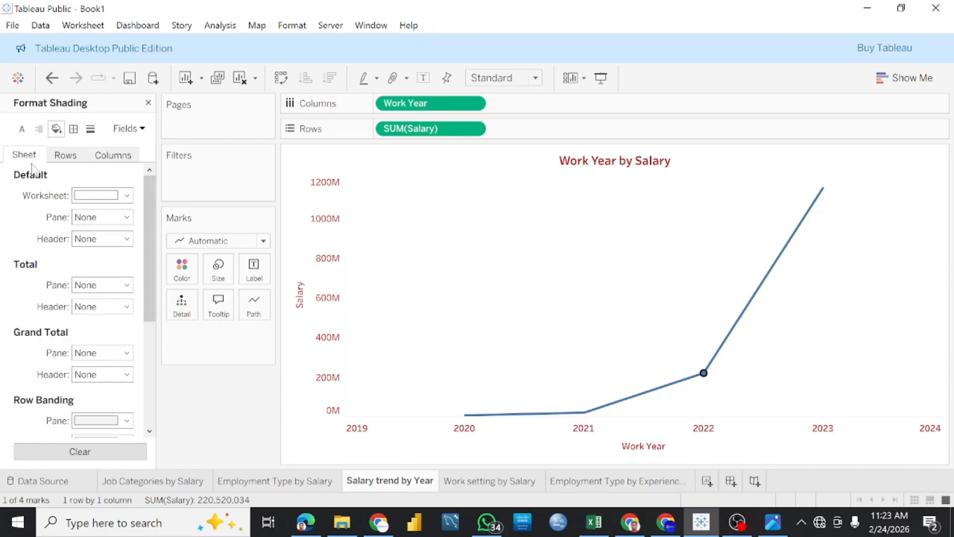
left_click(64, 155)
left_click(109, 156)
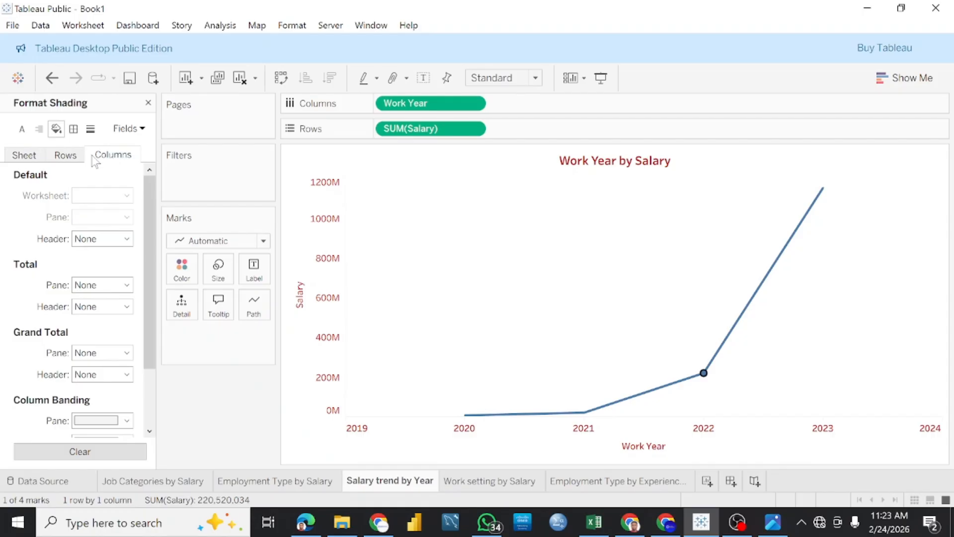
left_click(24, 155)
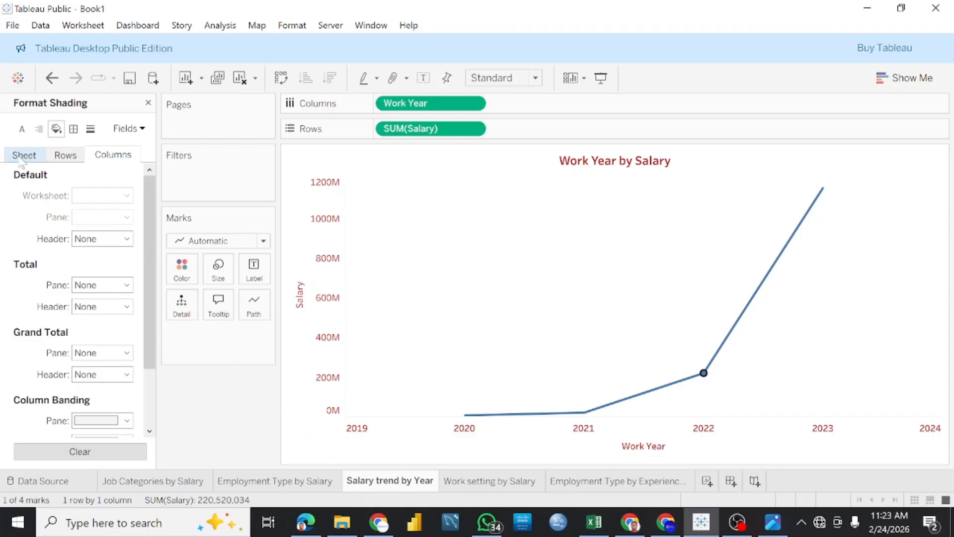
left_click(23, 130)
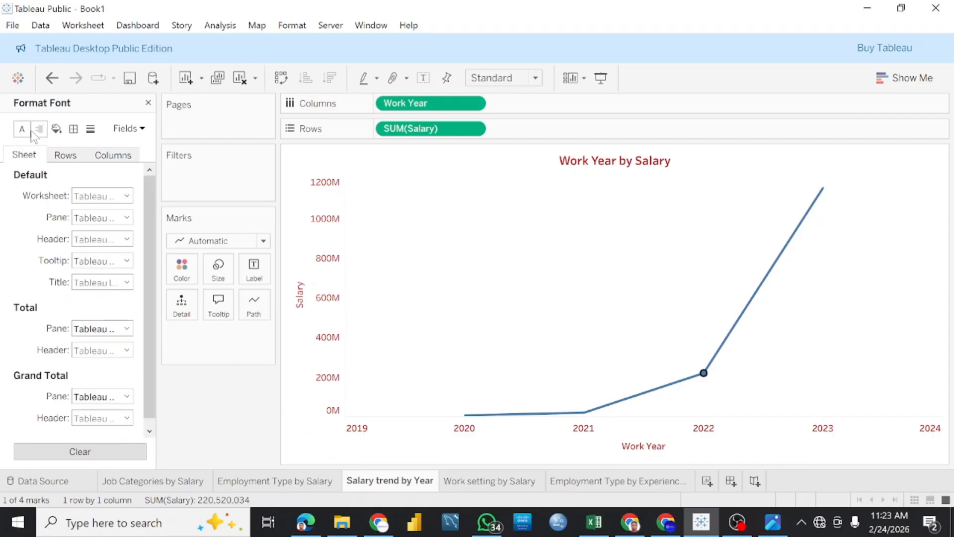
left_click(90, 129)
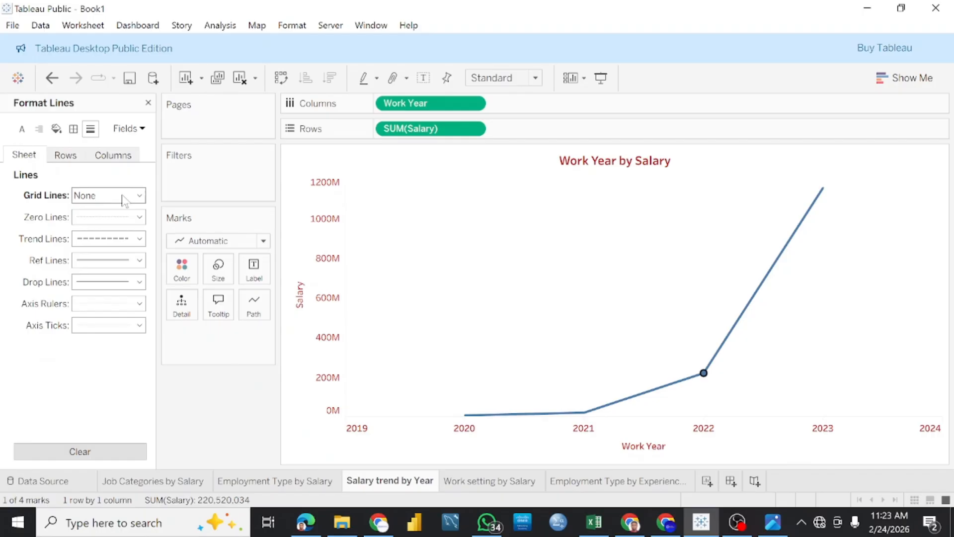
left_click(149, 103)
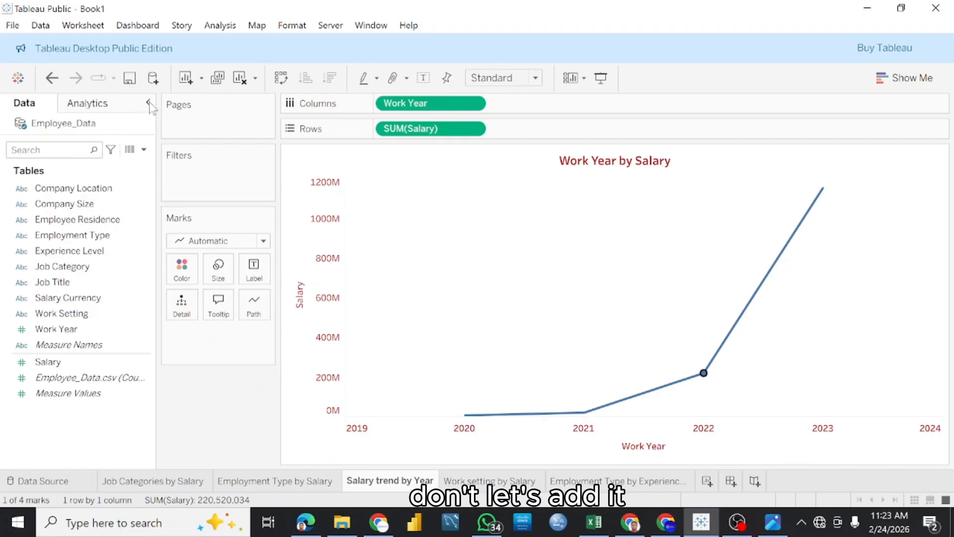
left_click(624, 298)
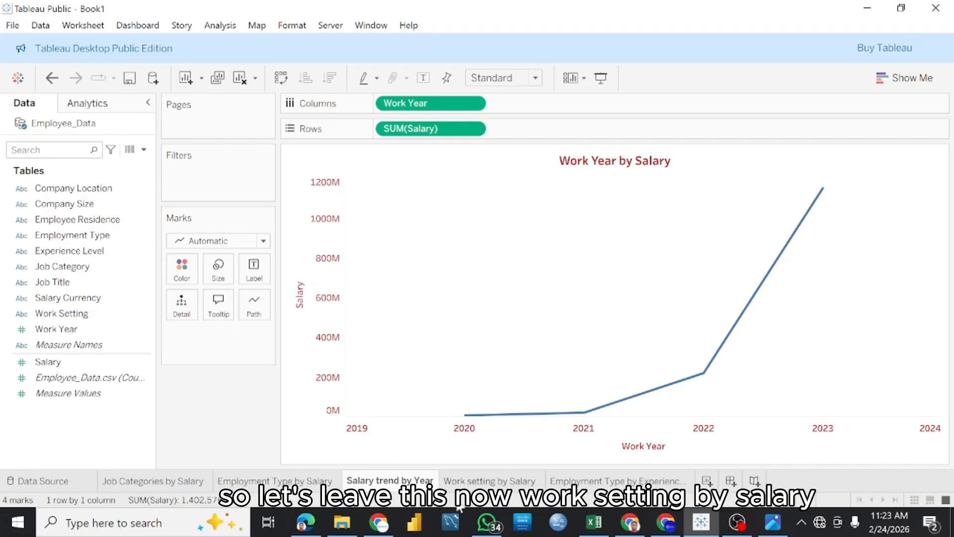
Open the Work setting by Salary worksheet and compare its treemap with the Dashboard.png reference image.
left_click(491, 481)
mouse_move(504, 489)
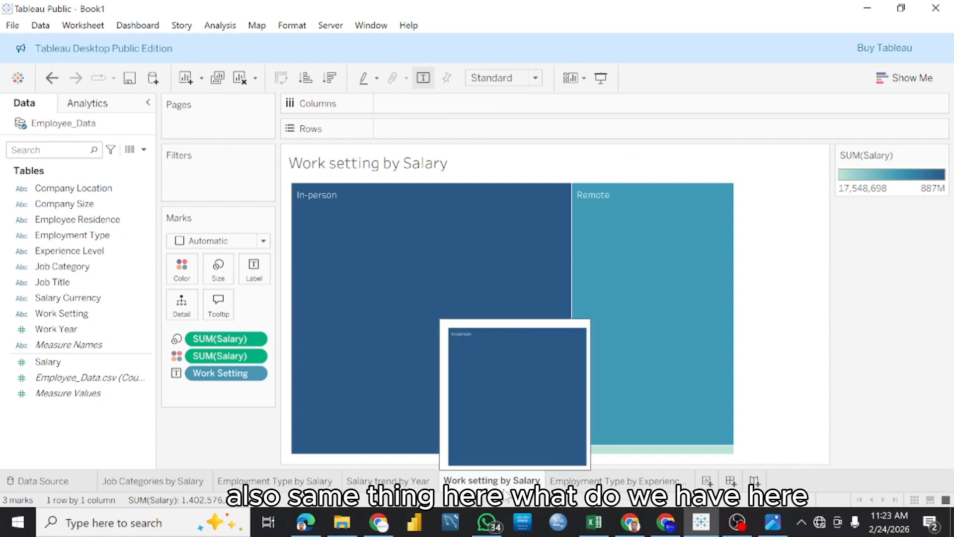
left_click(769, 525)
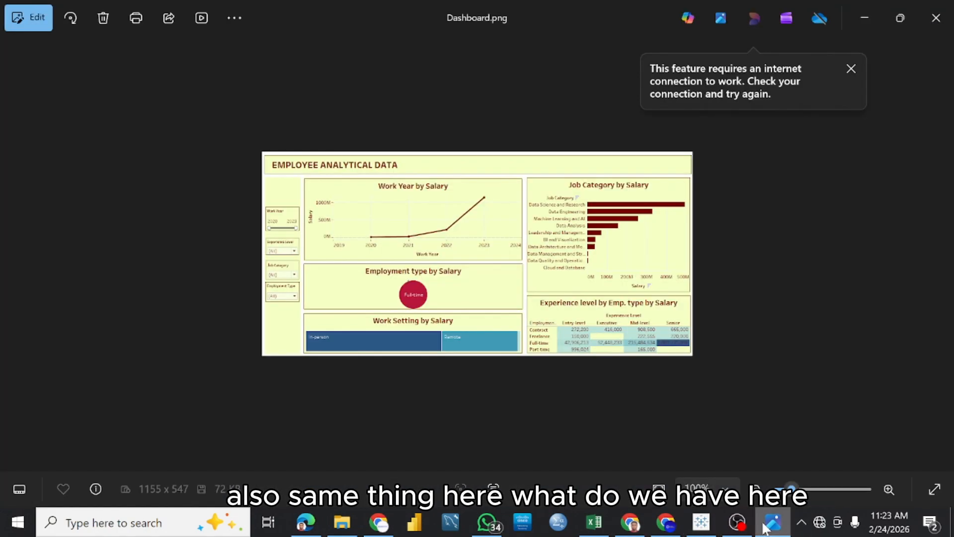
left_click(770, 524)
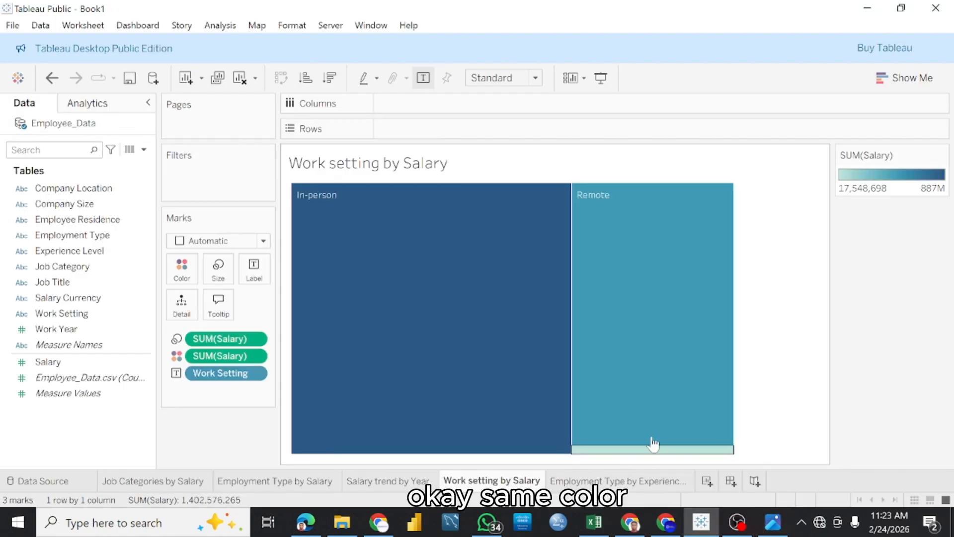
Replace the sheet name placeholder in the treemap's title with "Work Setting by Salary", following the Dashboard.png reference image.
double_click(423, 167)
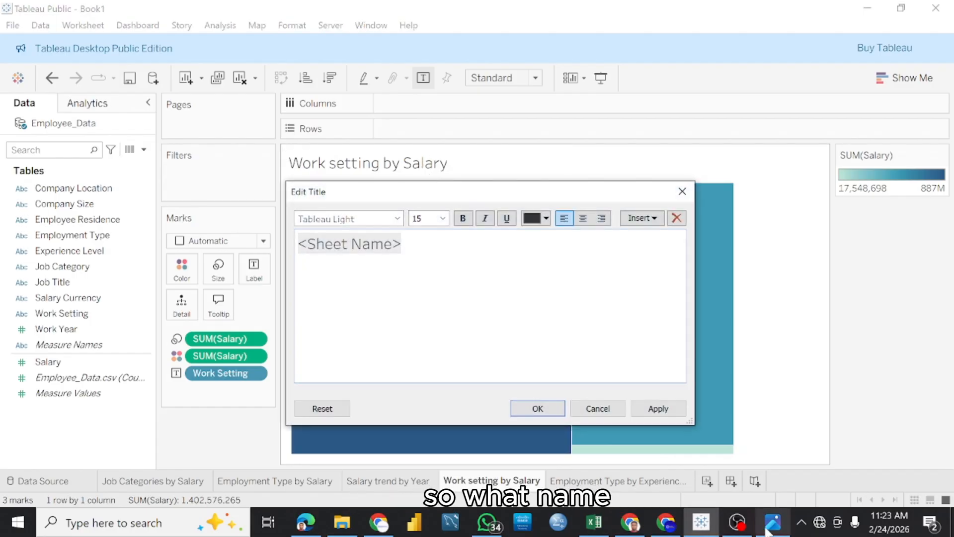
left_click(771, 526)
left_click(771, 530)
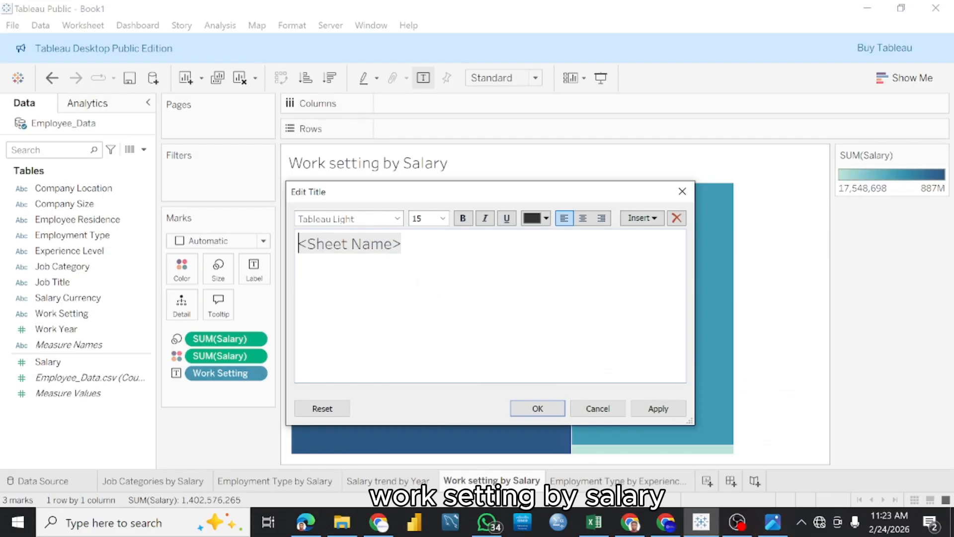
key("ctrl+a")
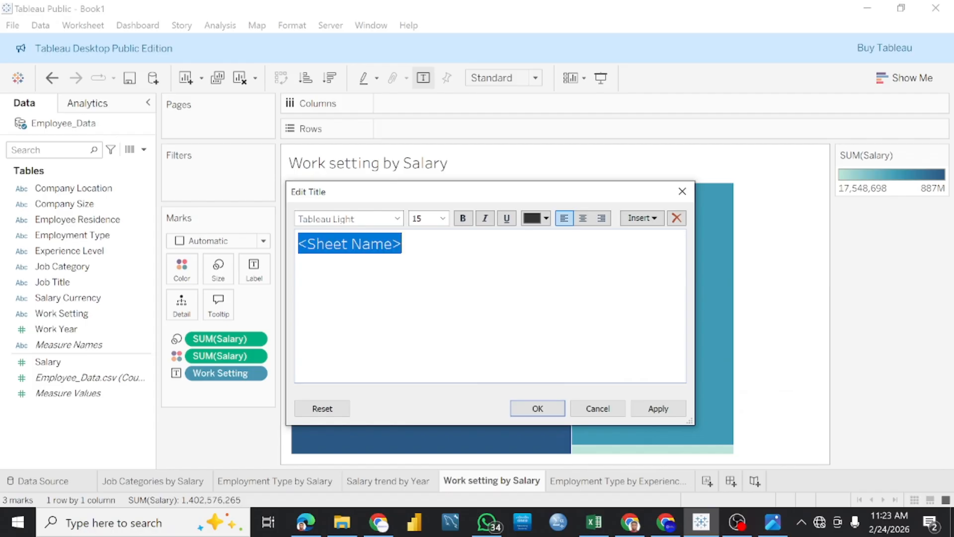
type("Work Sertt")
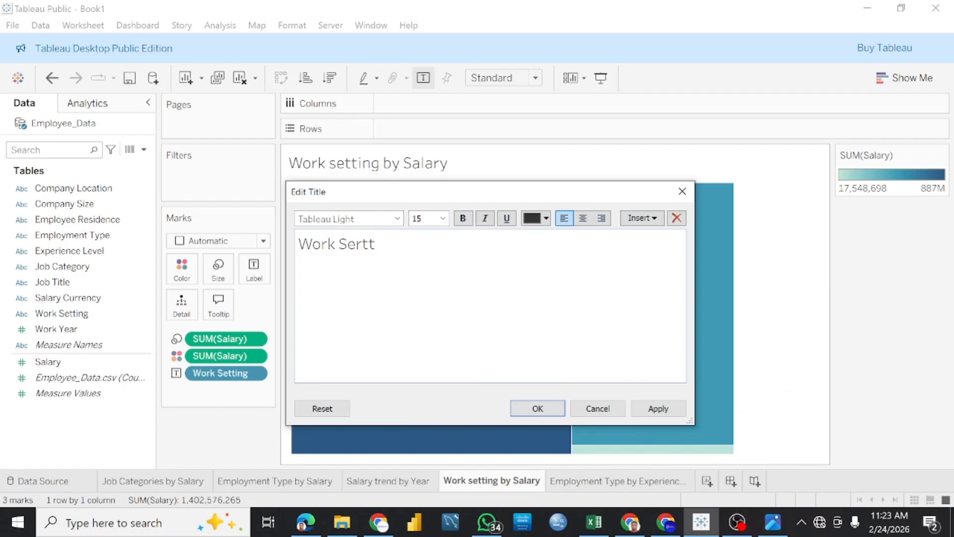
Correct and complete the treemap's title text so it reads "Work Setting by Salary".
key("BackSpace")
key("BackSpace")
key("BackSpace")
type("tting by Salary")
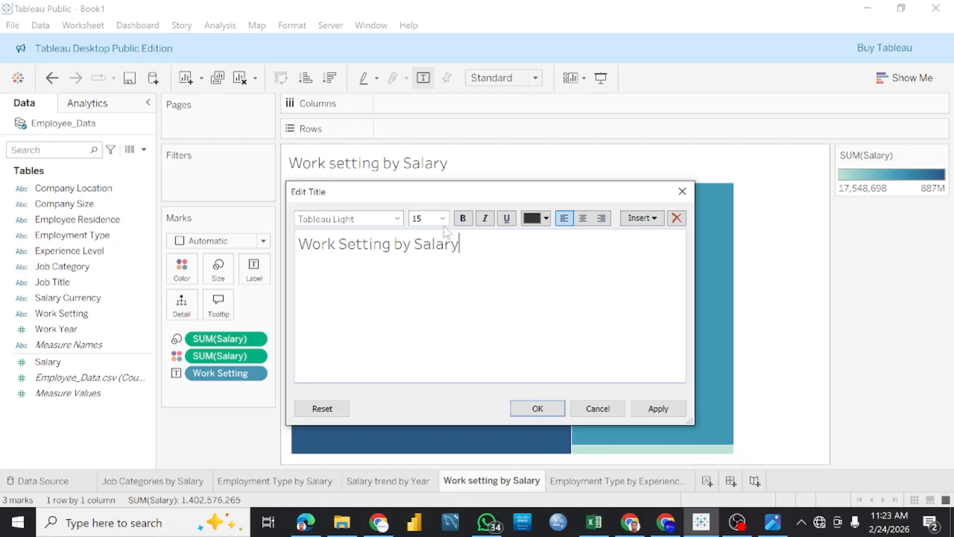
Format the "Work Setting by Salary" title in Tableau Medium, size 12, dark red and centred, and apply it to the sheet.
key("ctrl+a")
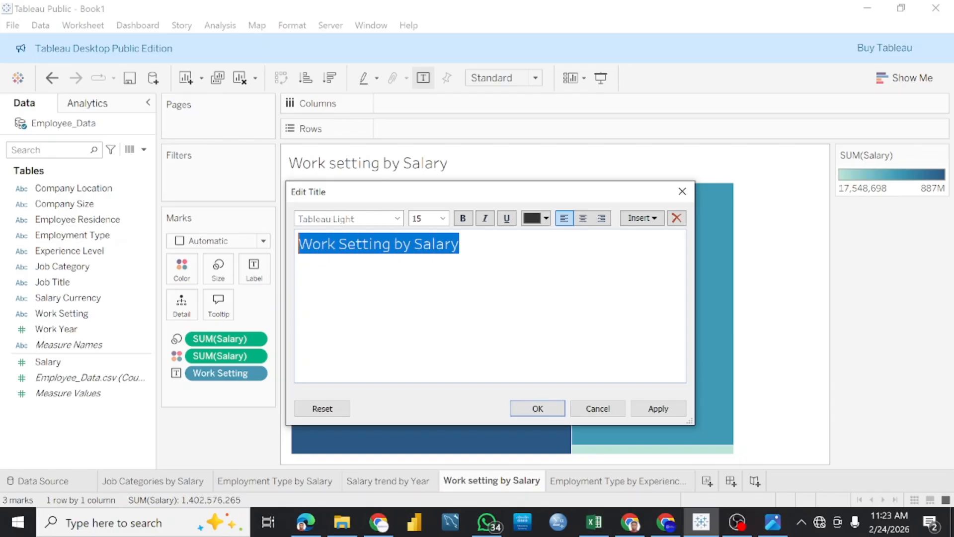
left_click(397, 219)
left_click(393, 245)
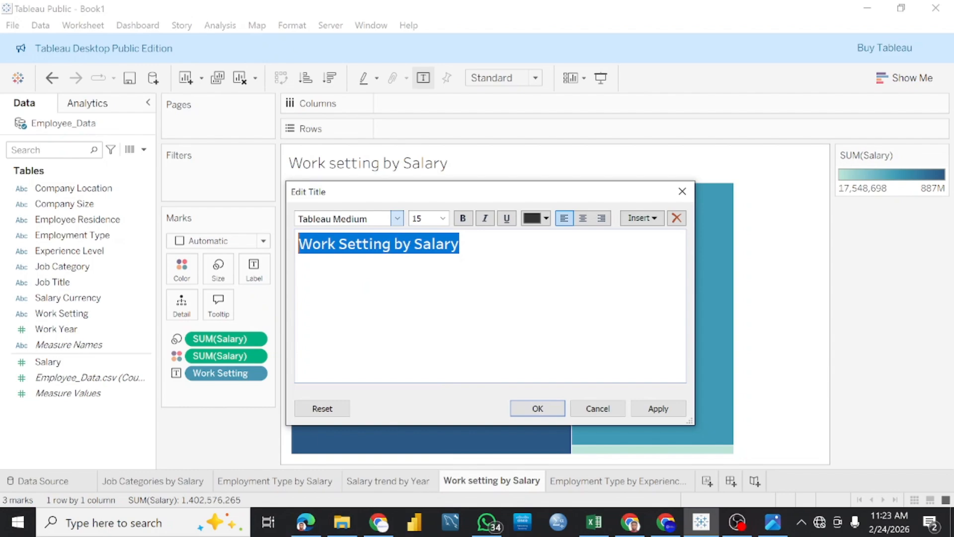
left_click(439, 220)
left_click(418, 280)
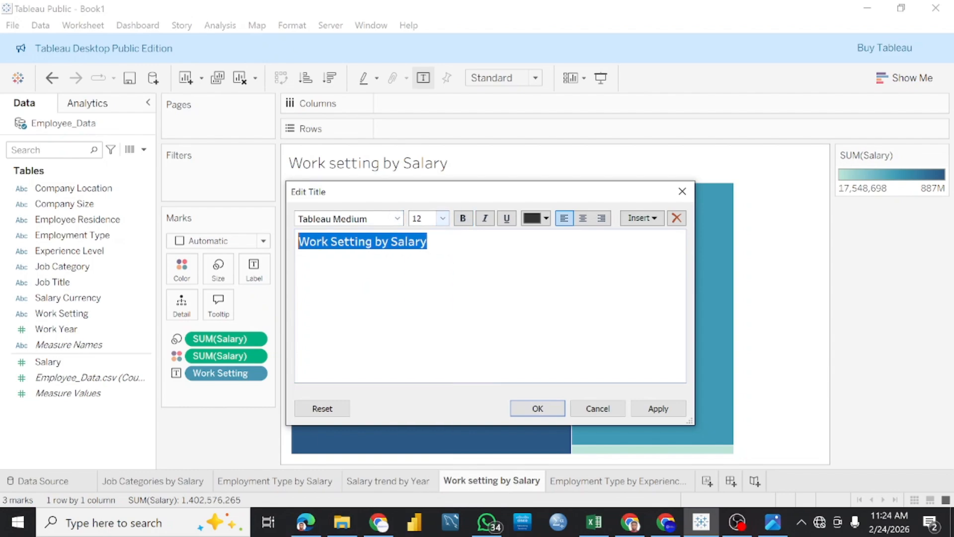
left_click(539, 218)
left_click(533, 314)
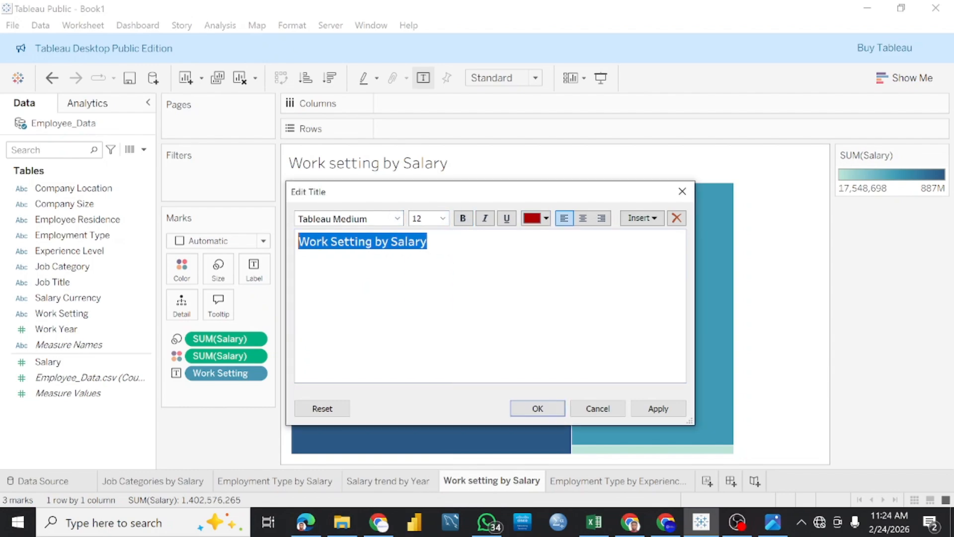
left_click(583, 218)
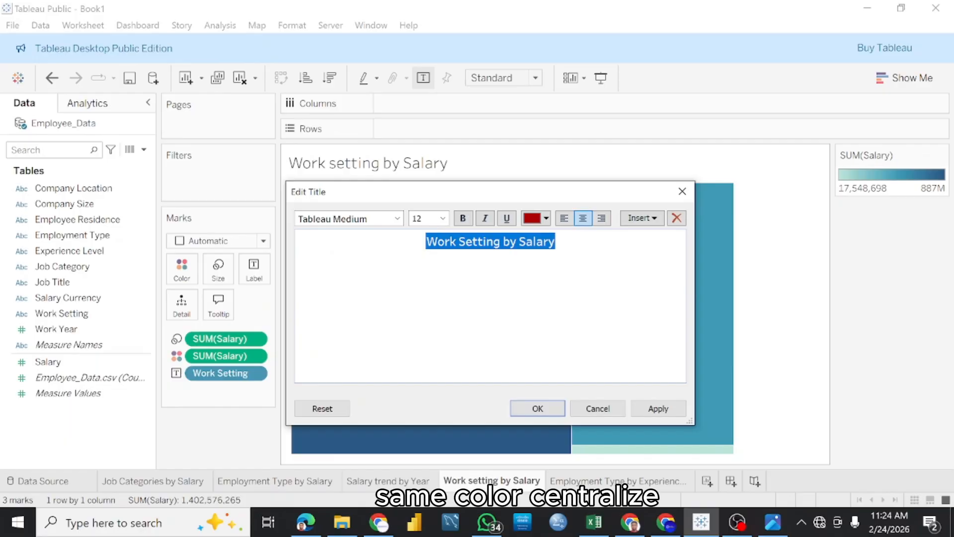
left_click(539, 406)
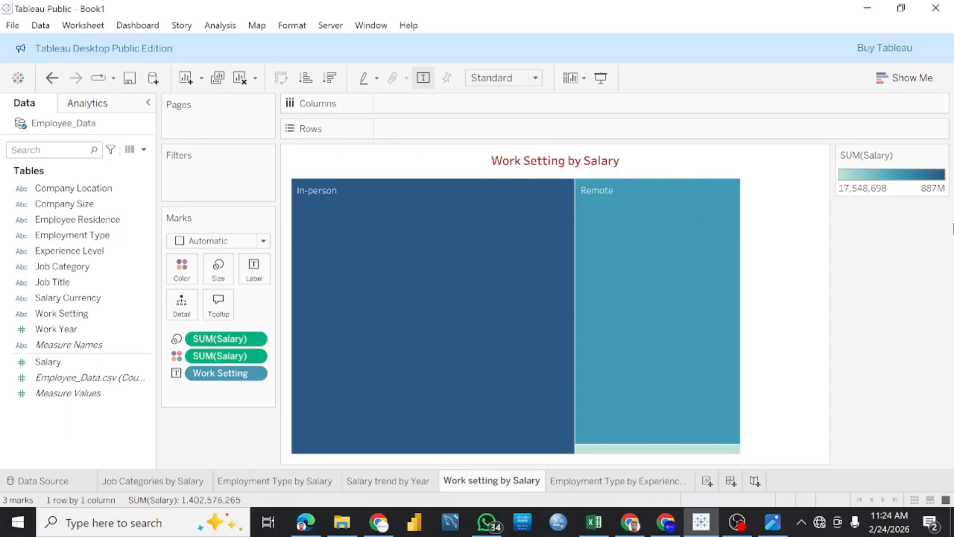
On the Employment Type by Experience level by Salary sheet, check the reference image Dashboard.png and convert the text table into a highlight table.
left_click(616, 486)
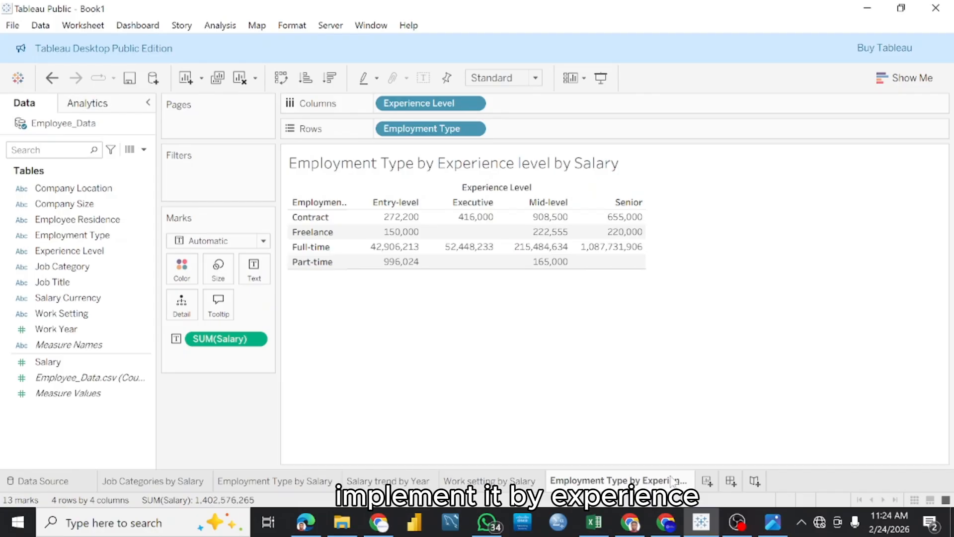
left_click(773, 524)
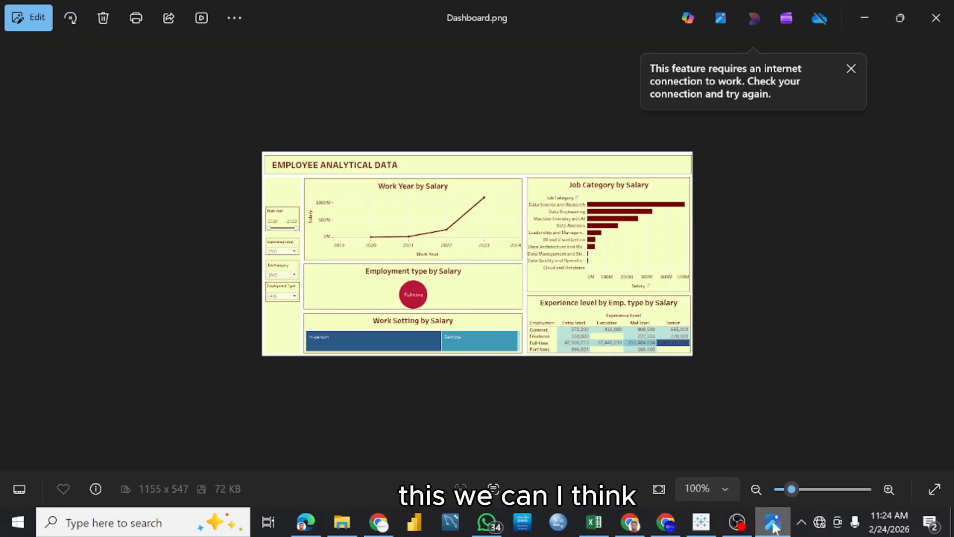
left_click(773, 525)
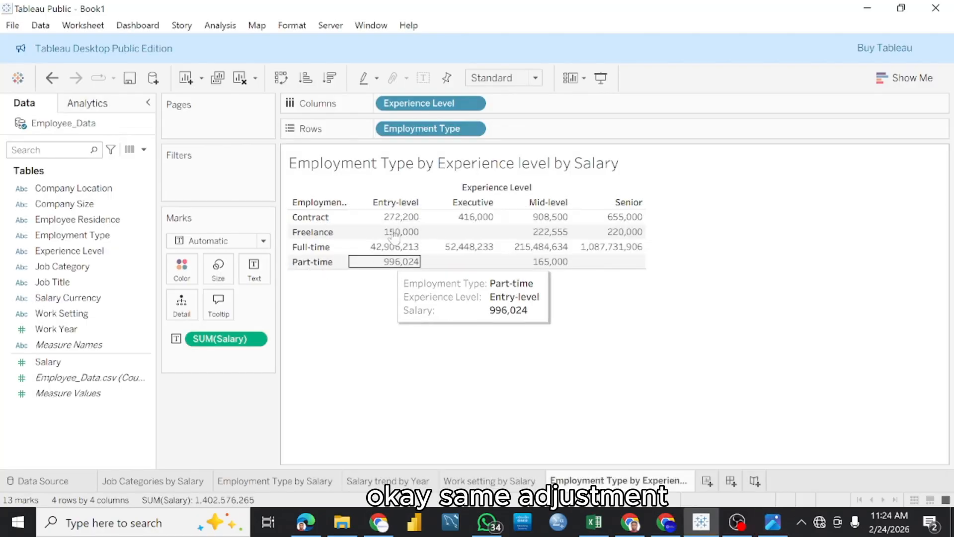
left_click(776, 526)
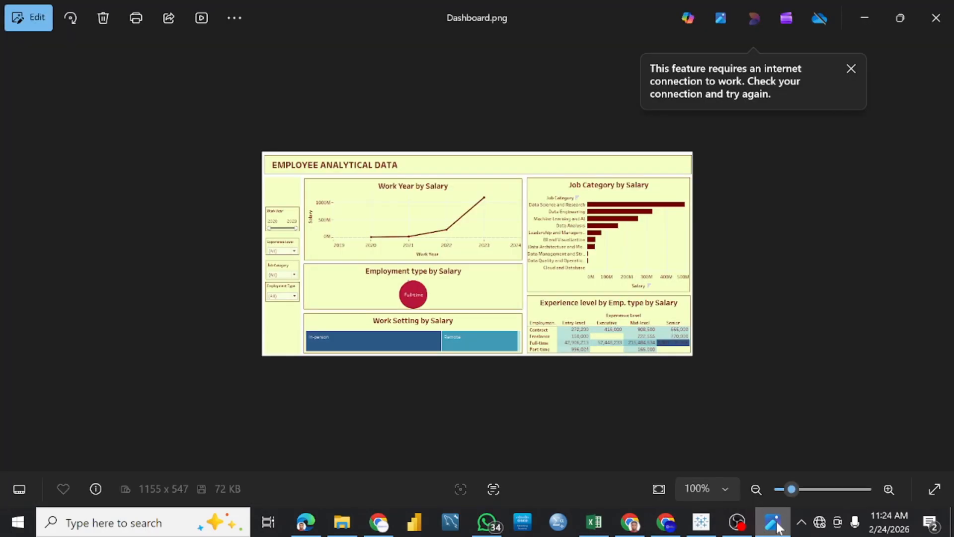
left_click(776, 527)
left_click(908, 76)
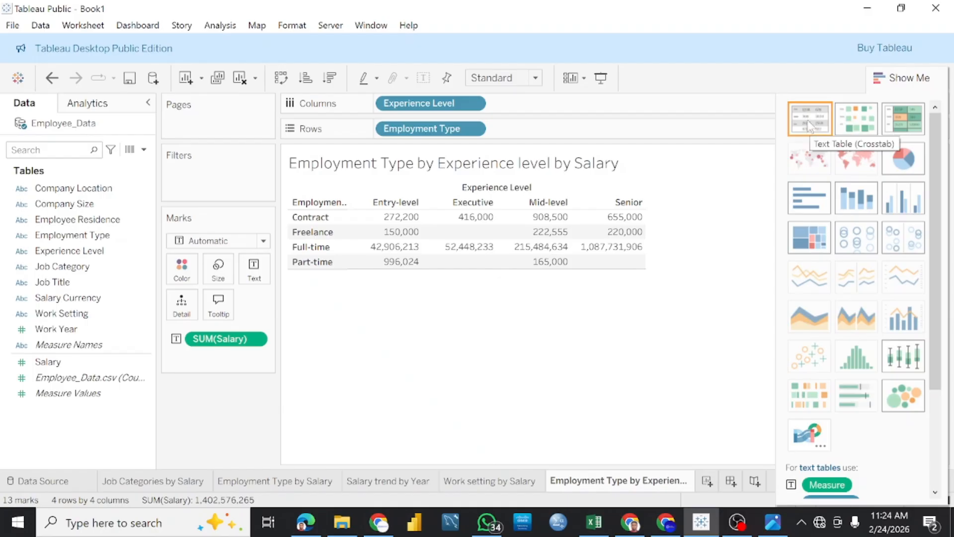
left_click(902, 120)
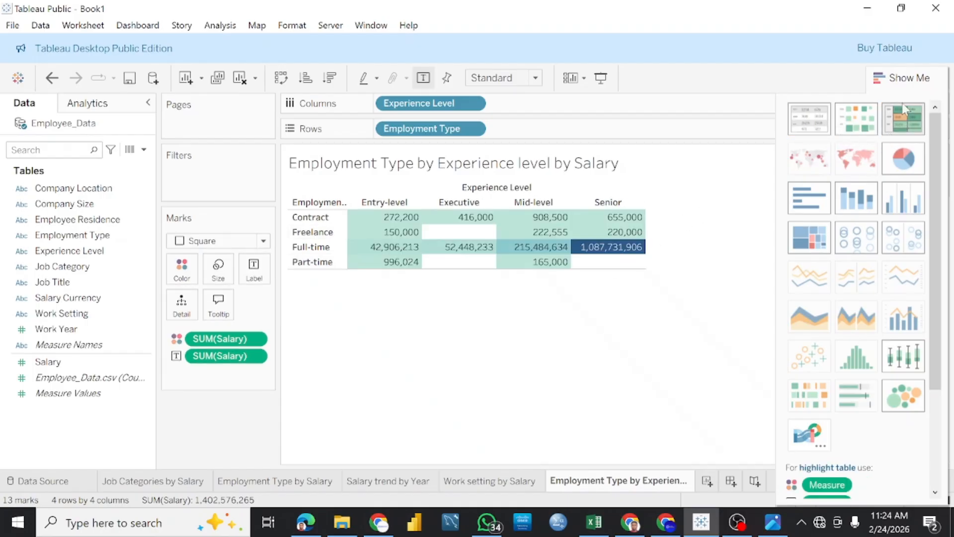
left_click(905, 78)
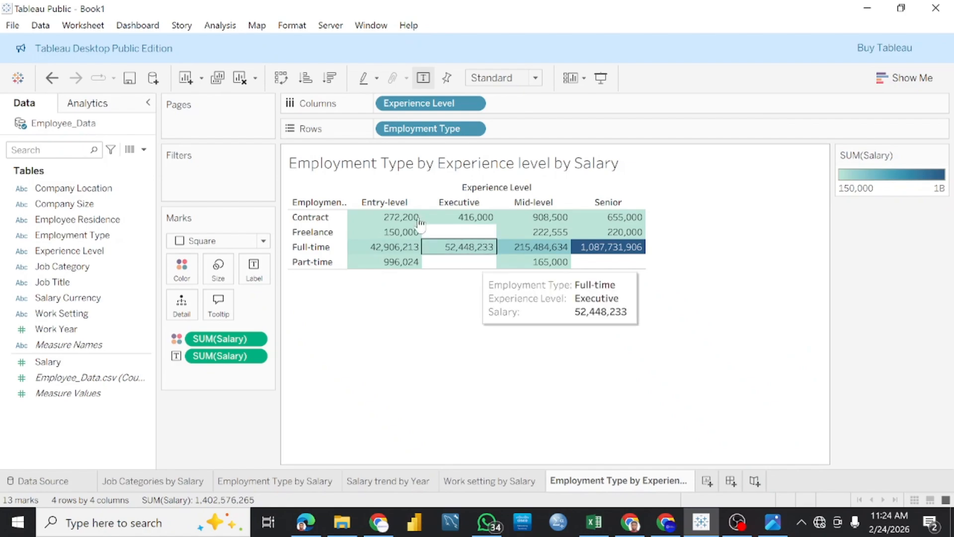
Replace the highlight table's title with "Experience Level by Emp. Type by Salary", following the wording in the reference image Dashboard.png.
left_click(773, 522)
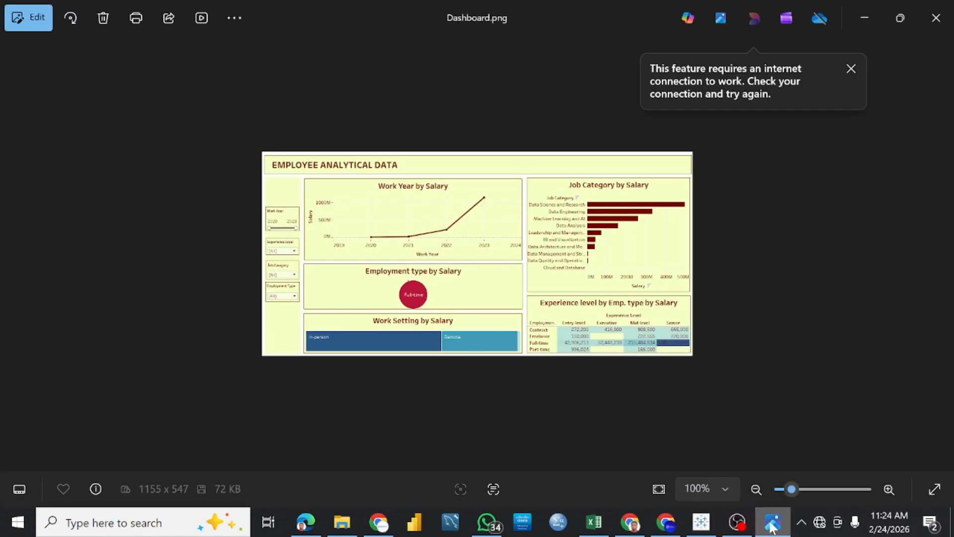
left_click(772, 525)
double_click(375, 171)
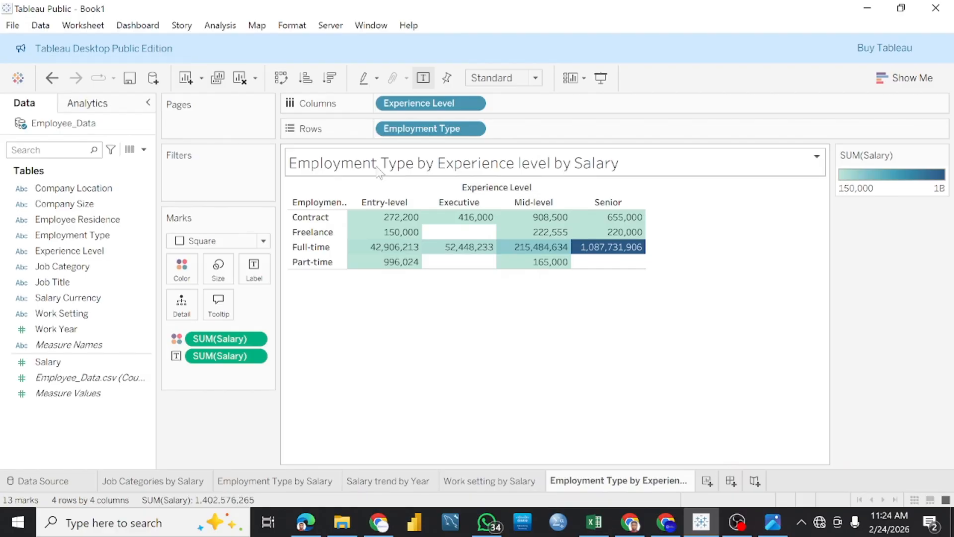
left_click(772, 522)
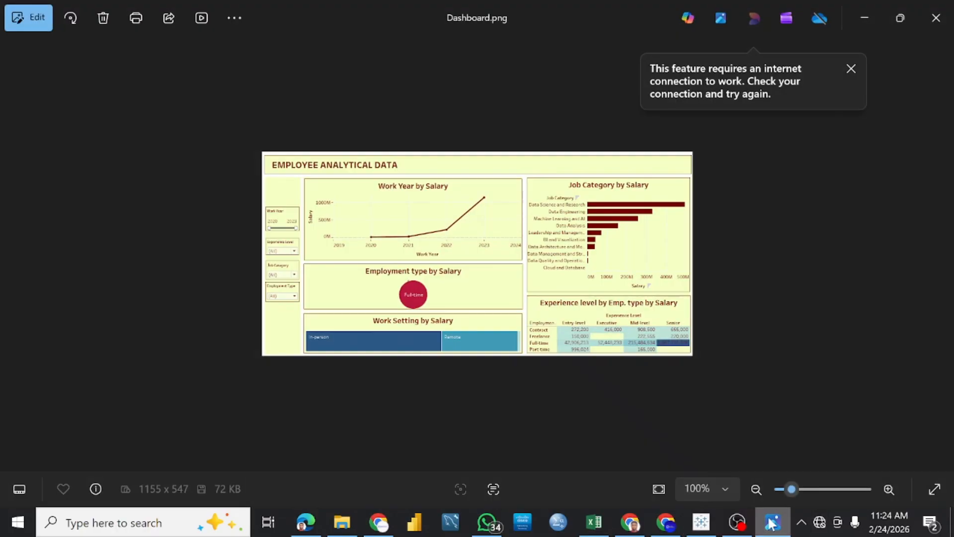
left_click(772, 522)
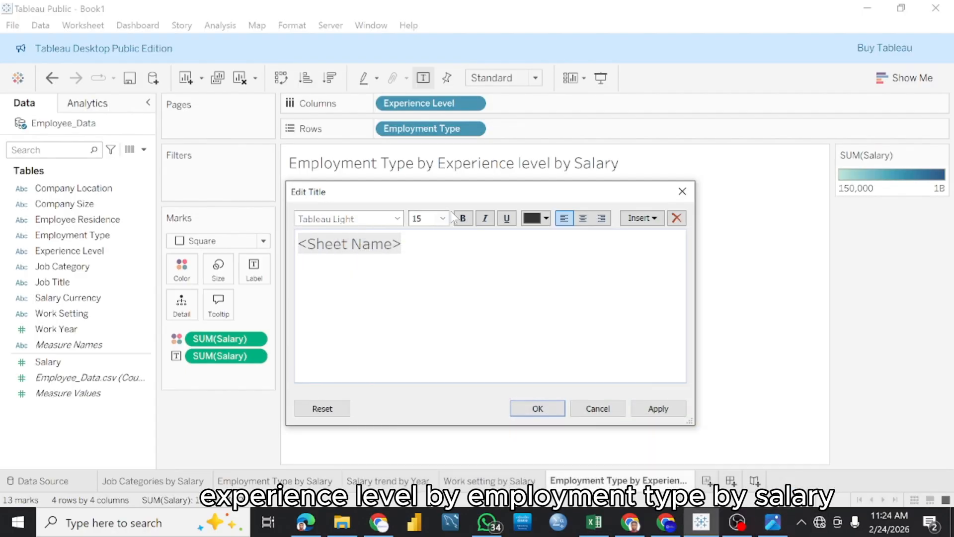
key("ctrl+a")
type("E")
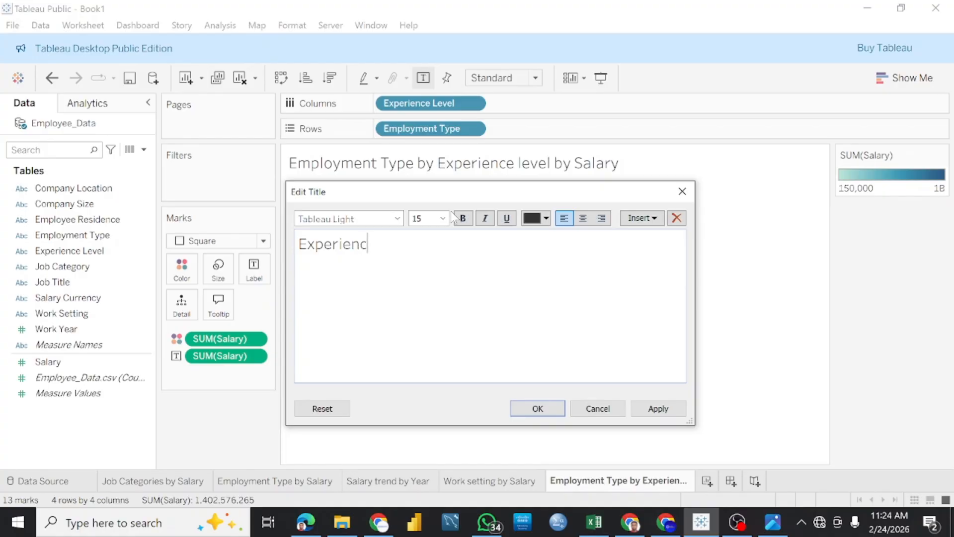
type("xperience Le")
type("vel by Emp. T")
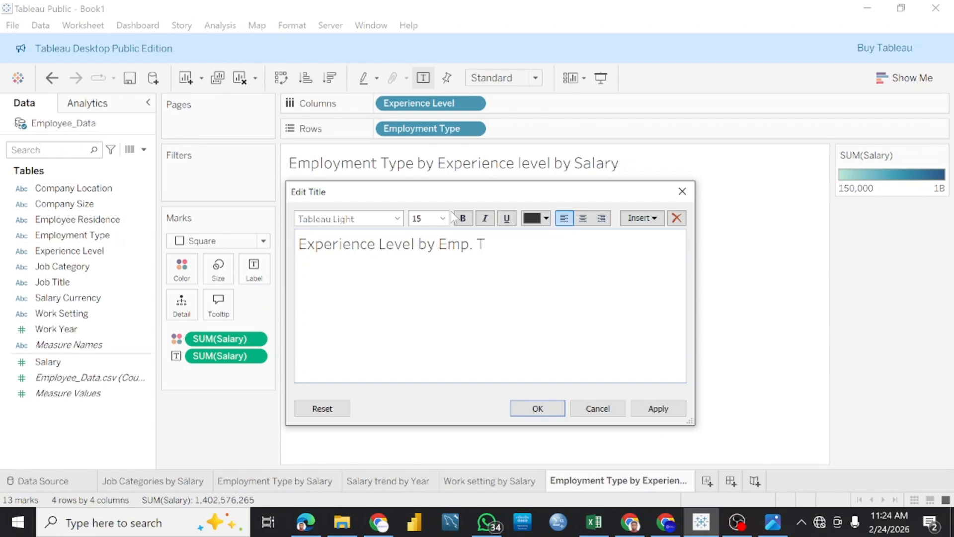
type("ype ")
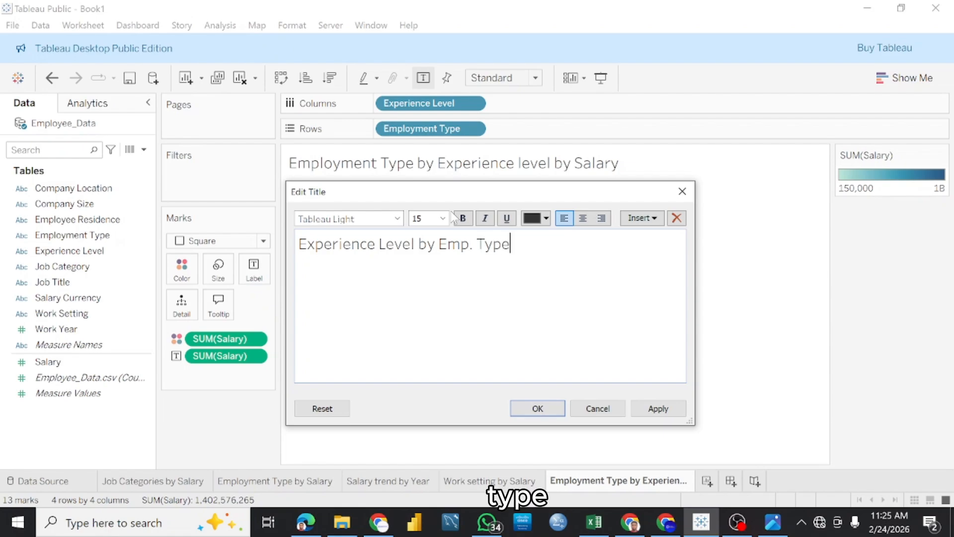
type("by Sa")
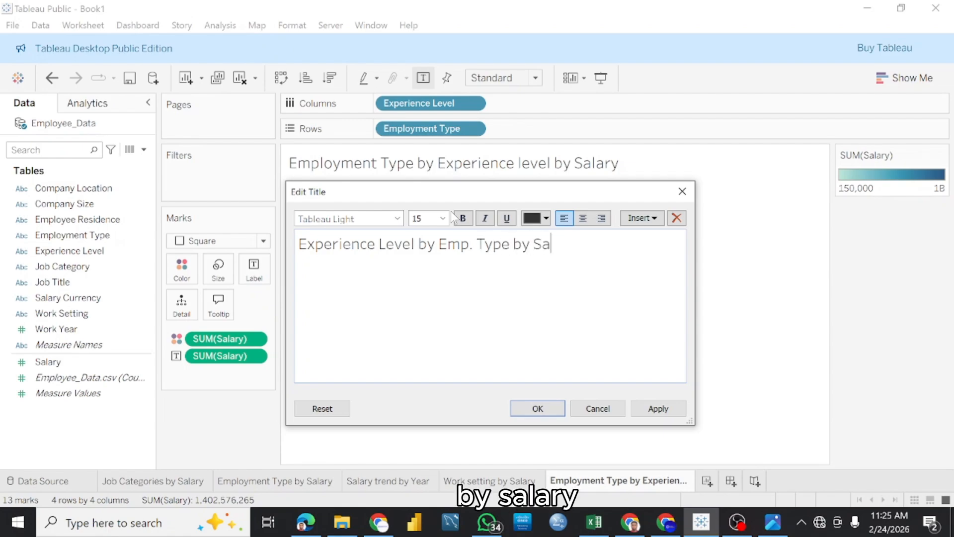
type("lary")
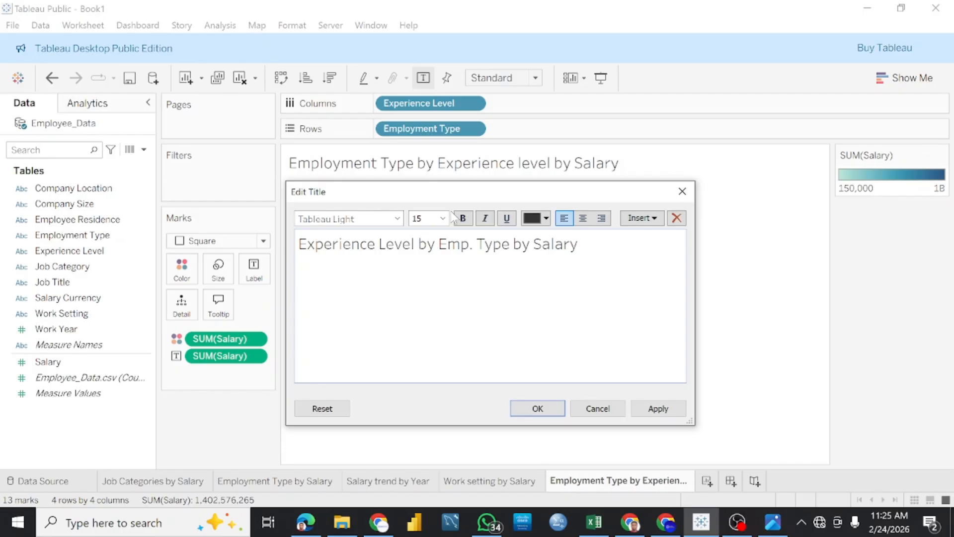
Format the "Experience Level by Emp. Type by Salary" title in Tableau Medium, size 12, dark red and centred, and apply it.
key("ctrl+a")
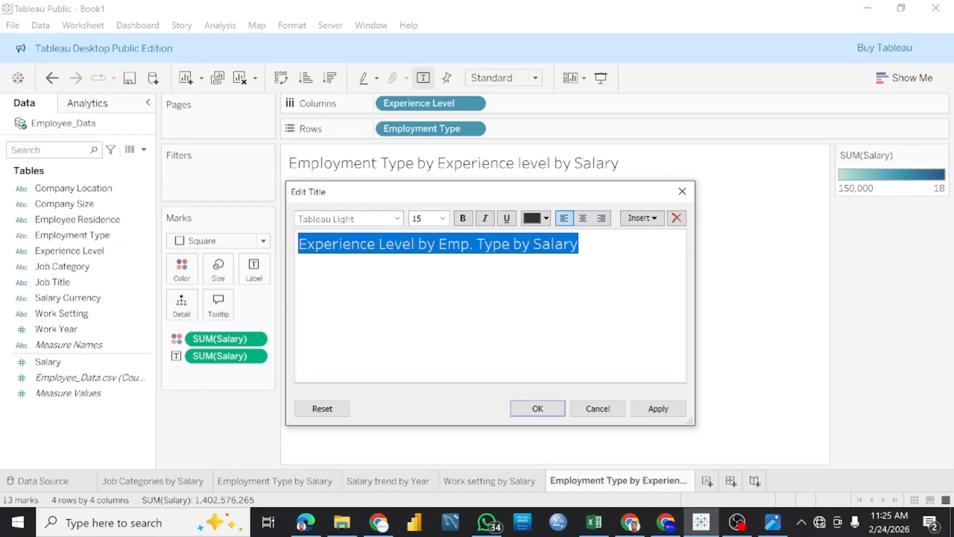
left_click(397, 219)
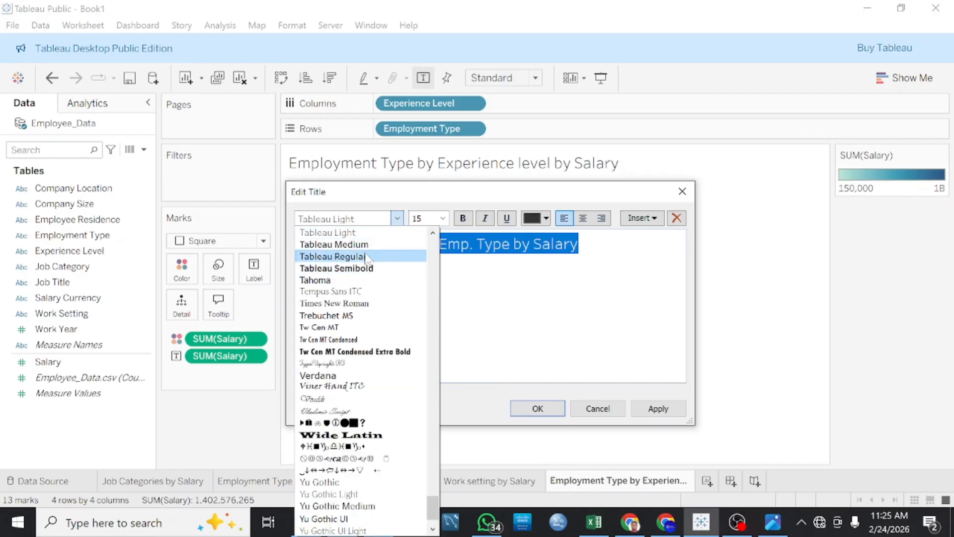
left_click(378, 244)
left_click(444, 221)
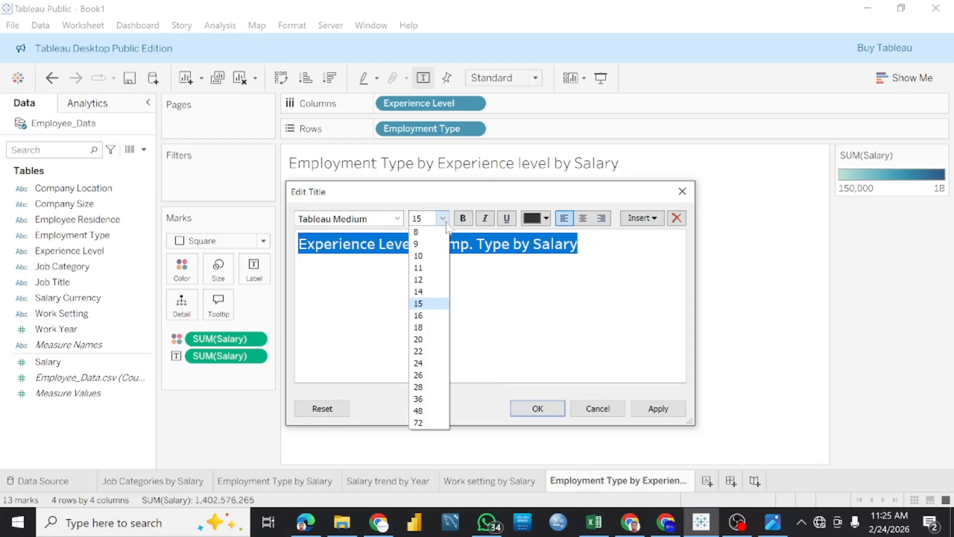
left_click(418, 280)
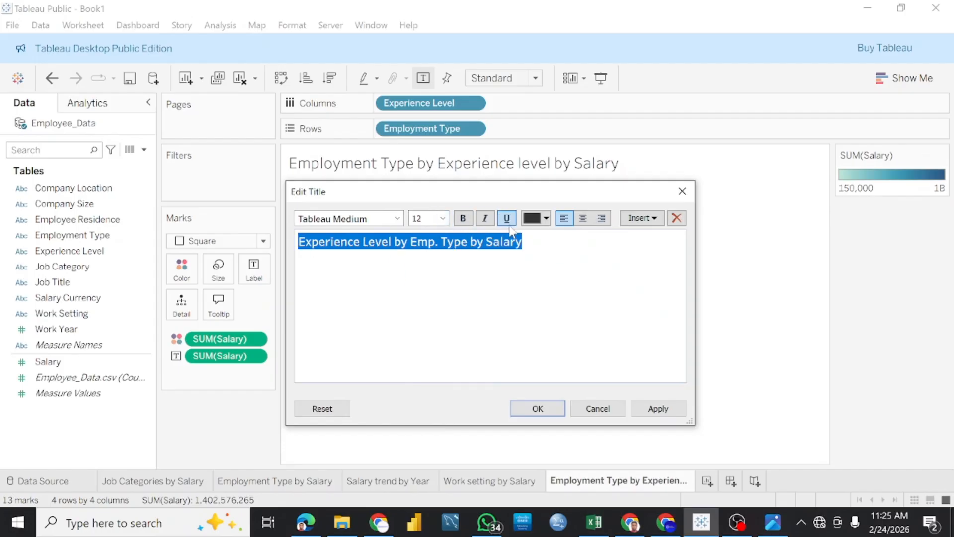
left_click(546, 218)
left_click(531, 308)
left_click(584, 218)
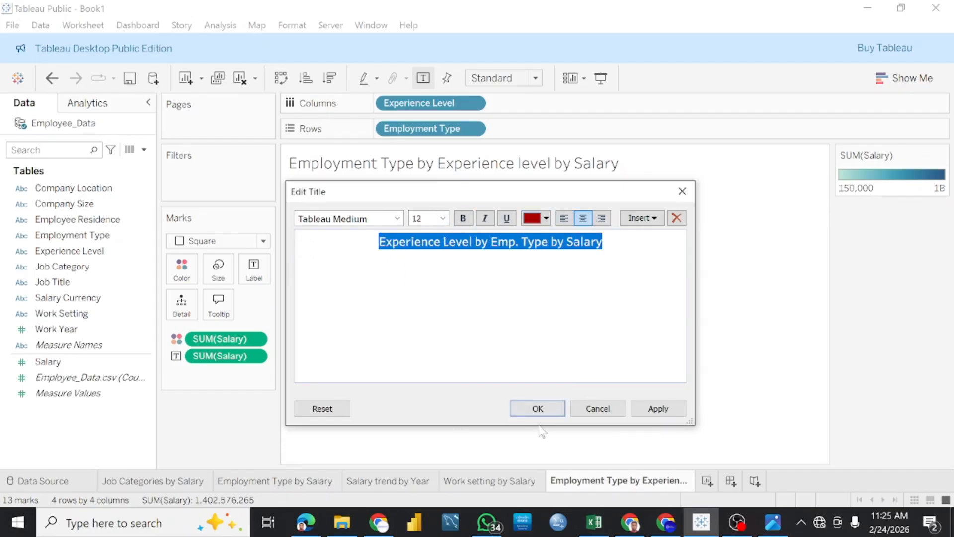
left_click(538, 408)
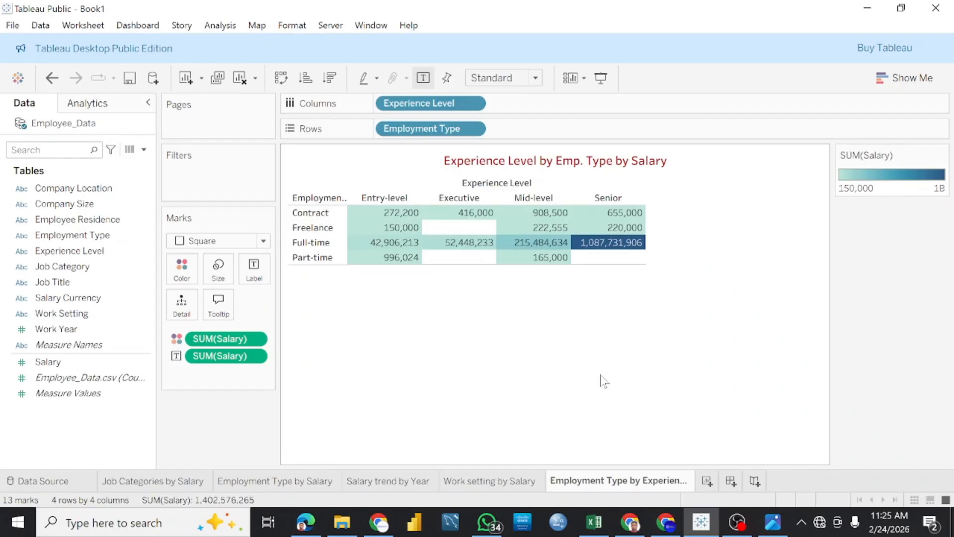
Set the default font colour of the highlight table's field labels to dark red.
right_click(506, 187)
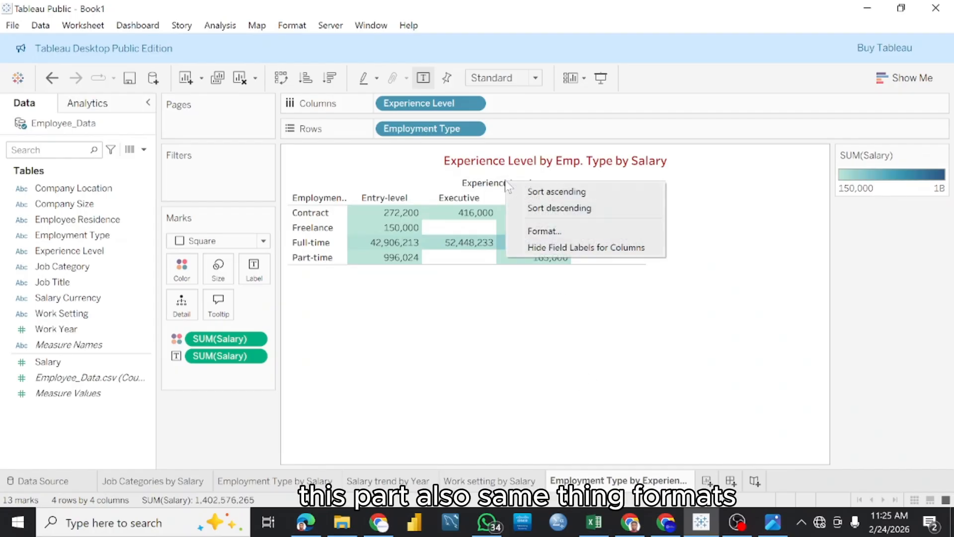
left_click(544, 226)
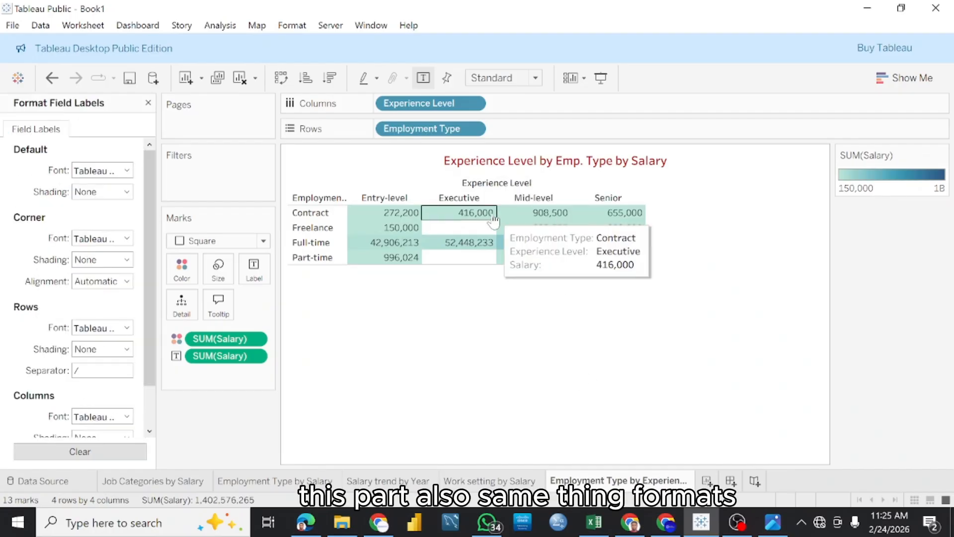
left_click(127, 170)
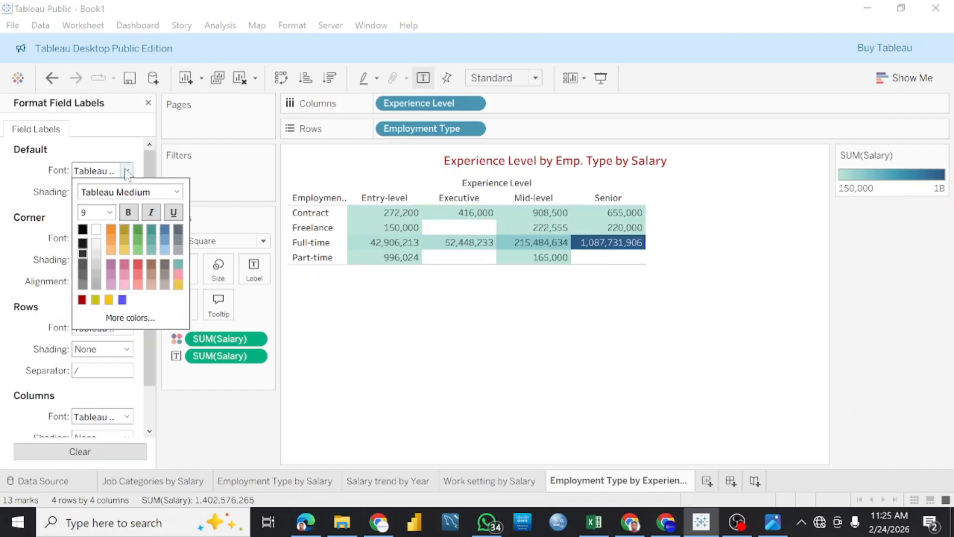
left_click(81, 299)
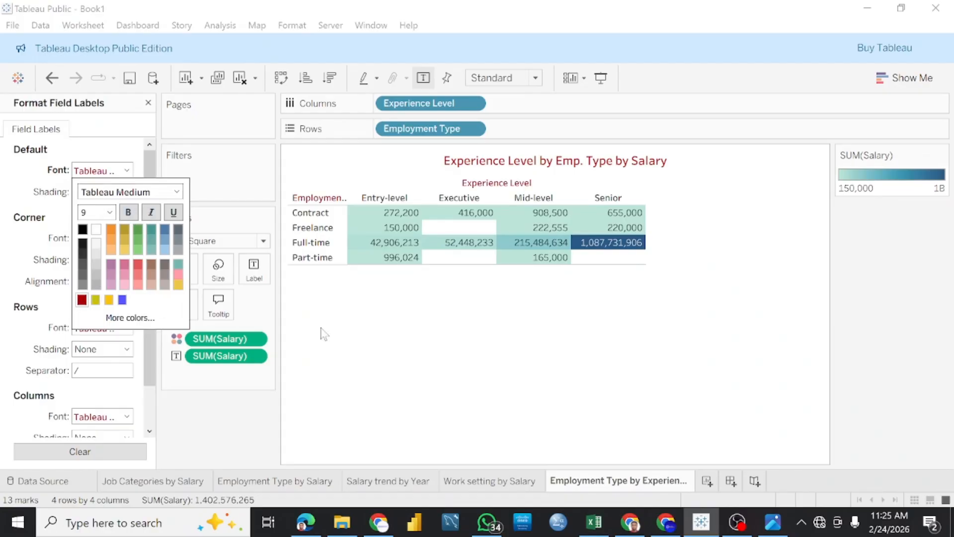
left_click(124, 150)
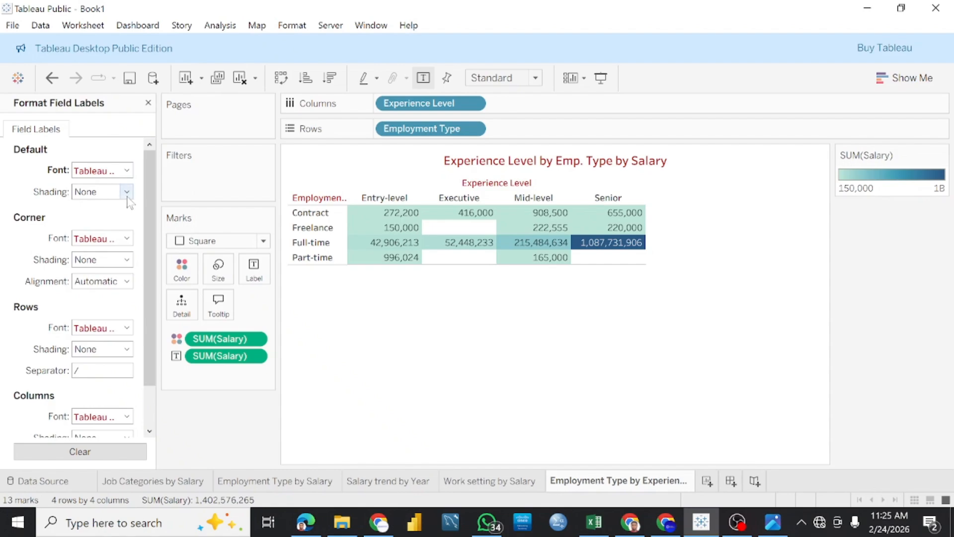
Check the shading in Dashboard.png, and set the default header font colour of the Employment Type row labels to dark red.
left_click(772, 525)
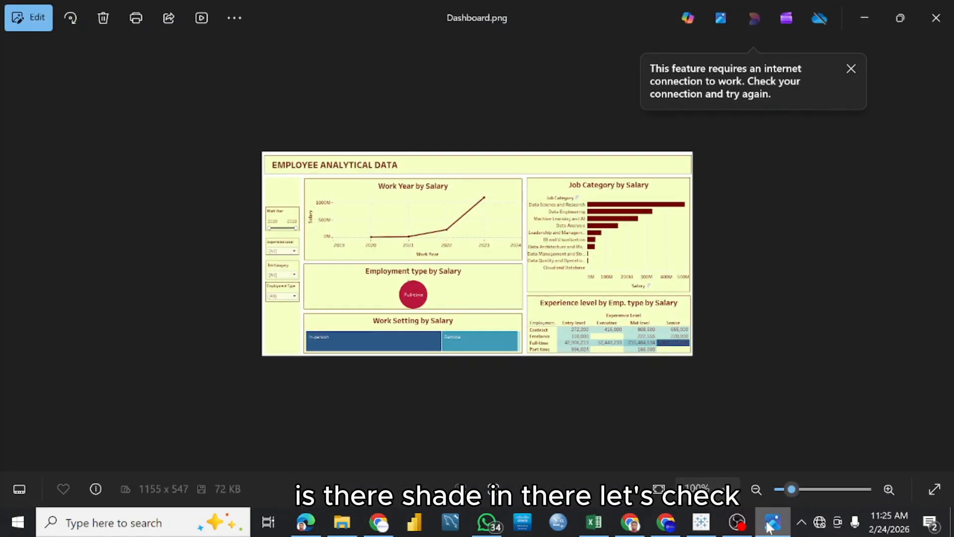
left_click(772, 525)
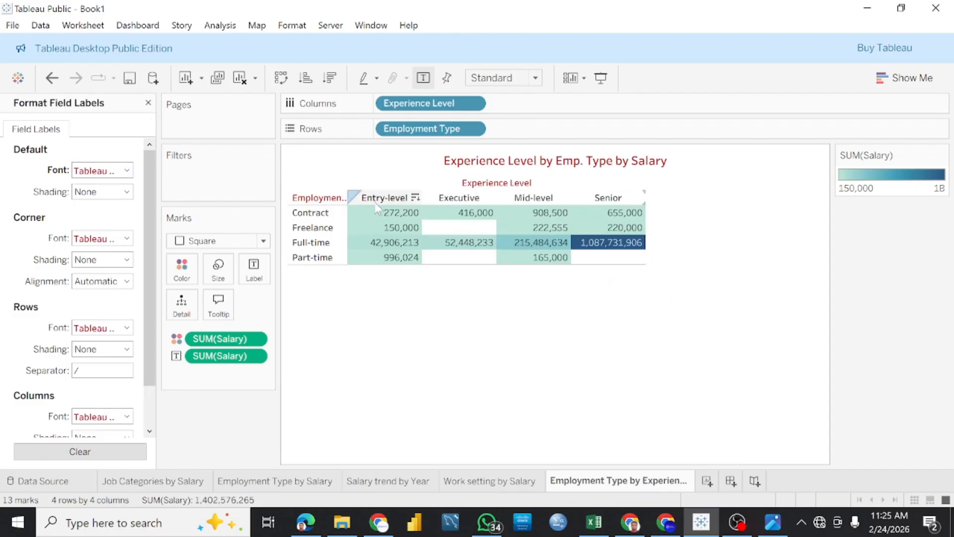
right_click(318, 213)
left_click(388, 284)
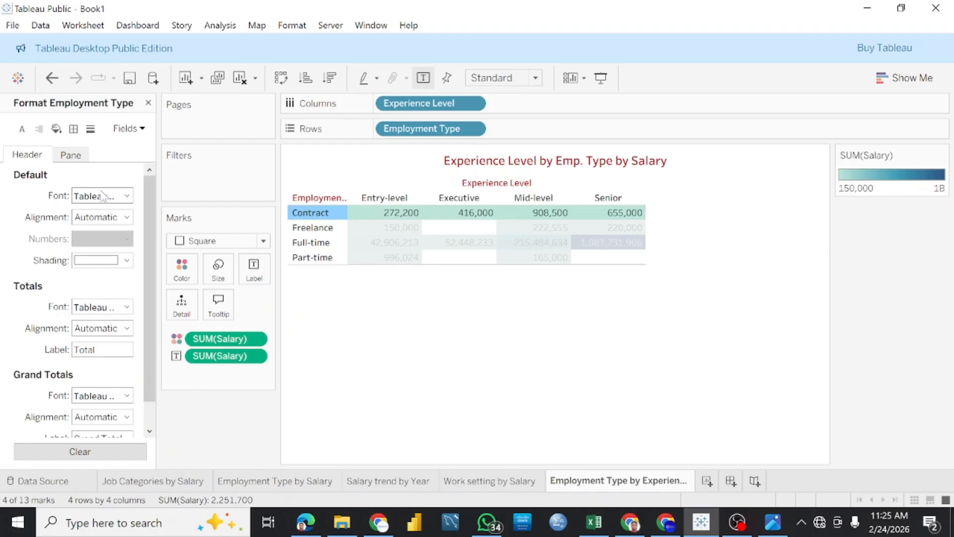
left_click(117, 196)
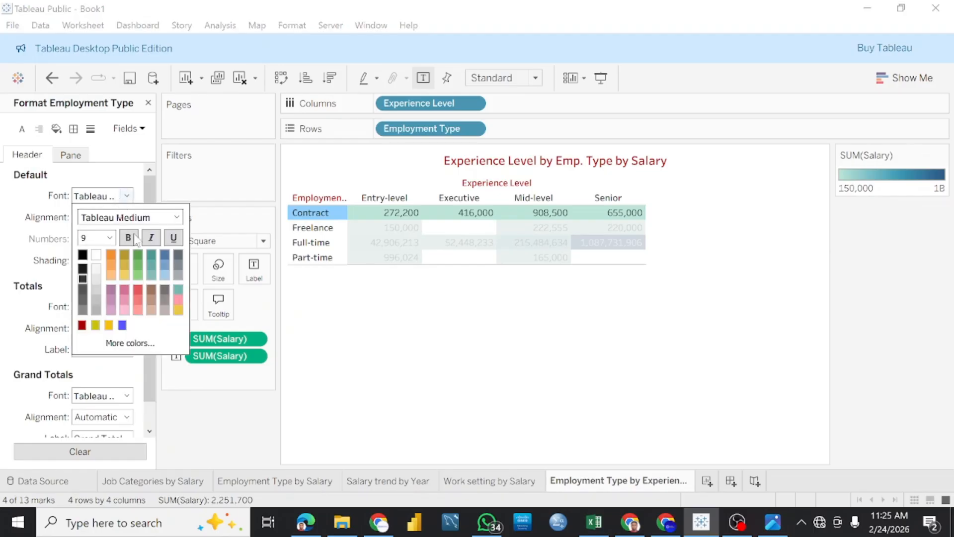
left_click(83, 326)
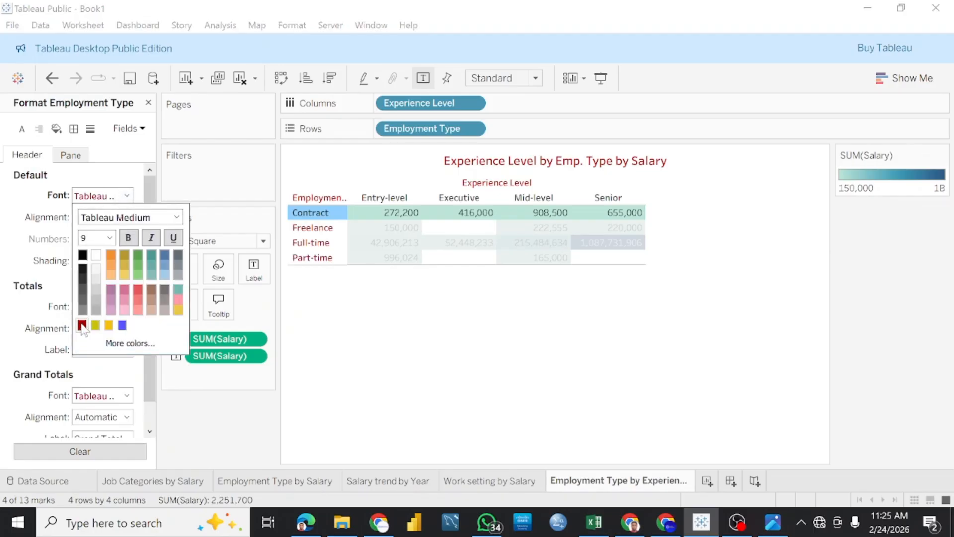
left_click(326, 304)
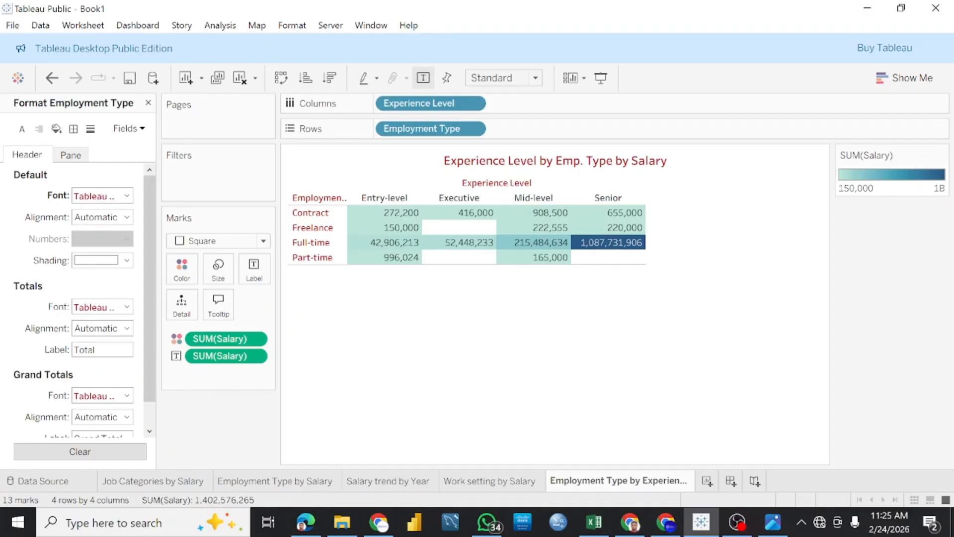
Check Dashboard.png again, and set the default header font colour of the Experience Level column labels to dark red.
left_click(775, 530)
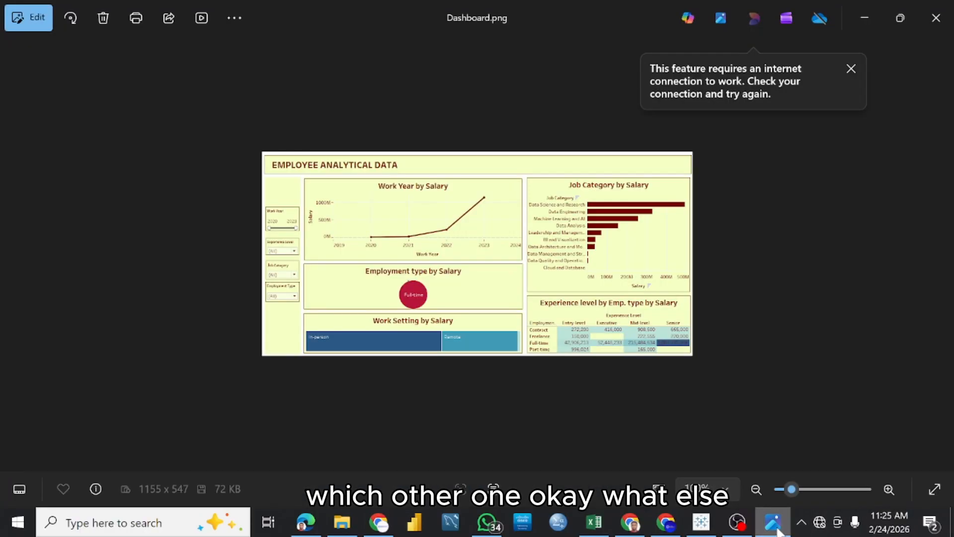
left_click(777, 531)
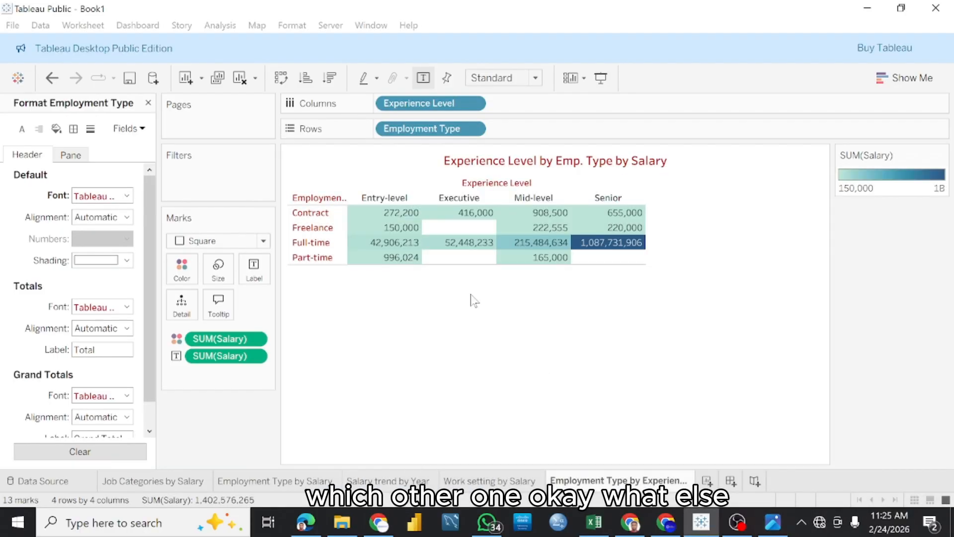
left_click(385, 199)
right_click(384, 201)
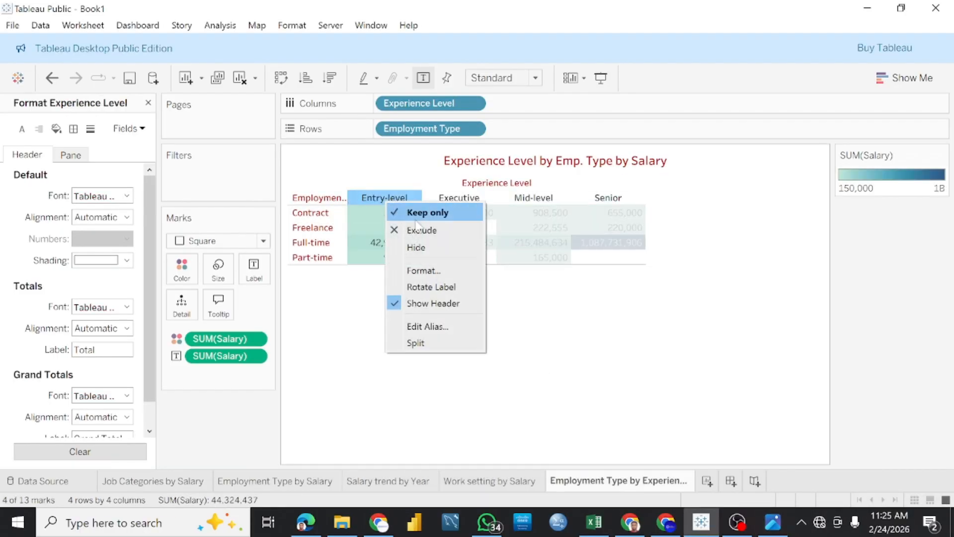
left_click(423, 270)
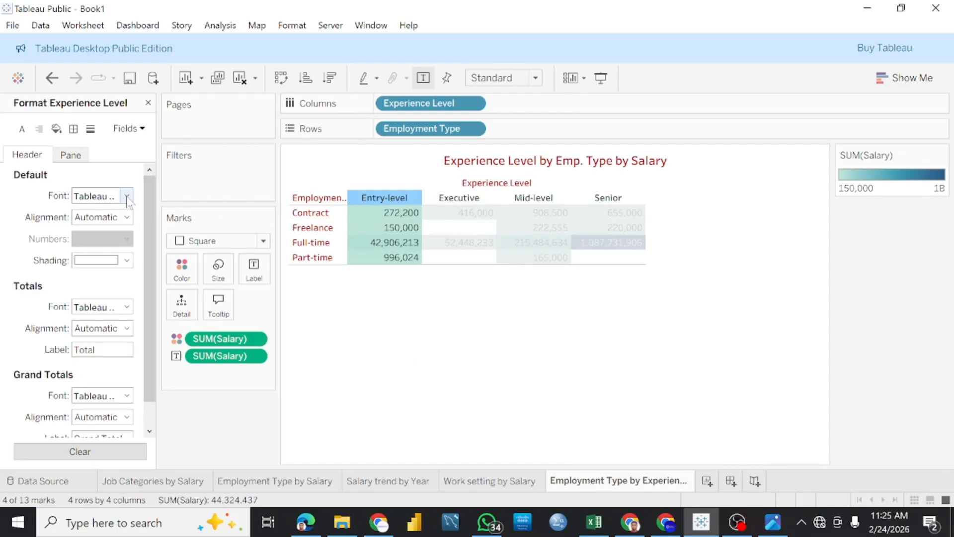
left_click(127, 196)
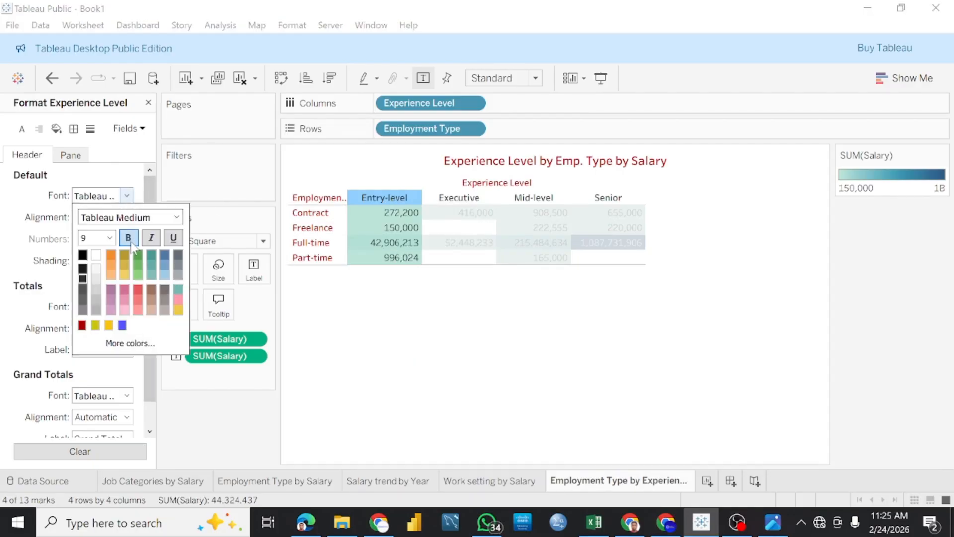
left_click(81, 327)
left_click(492, 292)
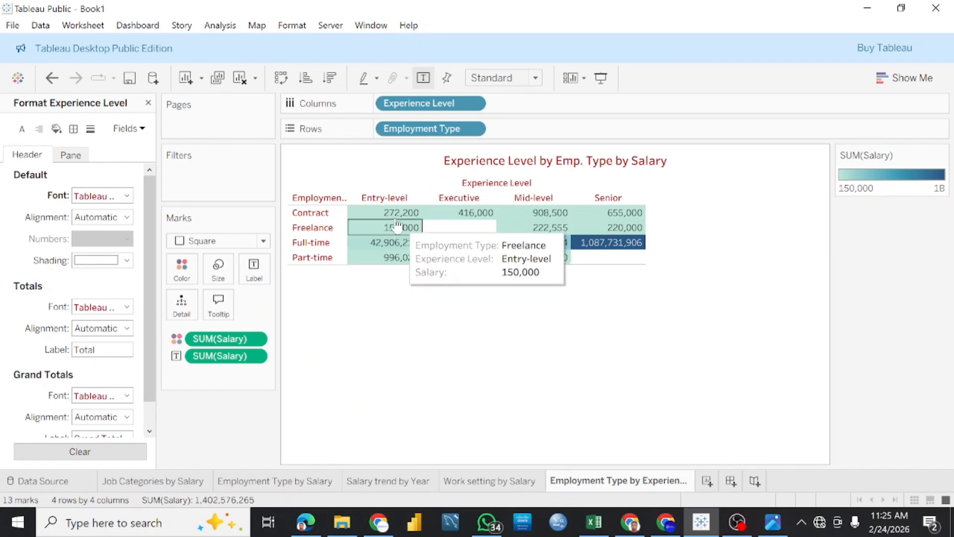
Format the default pane font of the SUM(Salary) values in the highlight table as Tableau Medium in dark red.
left_click(129, 129)
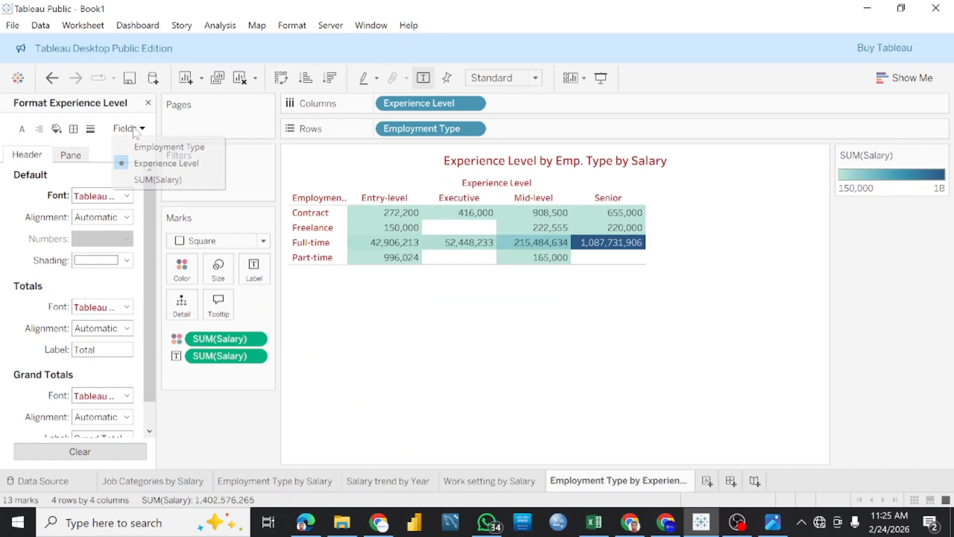
left_click(154, 180)
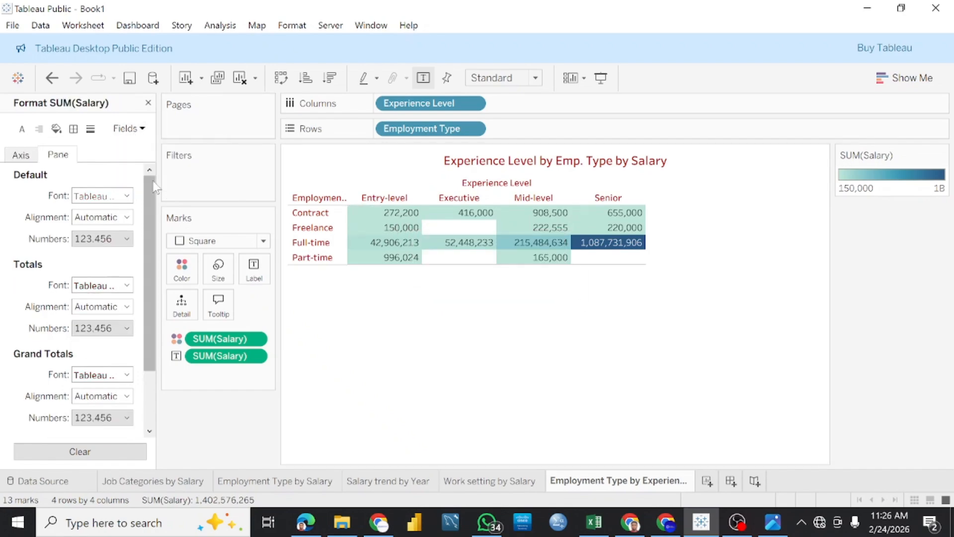
left_click(127, 197)
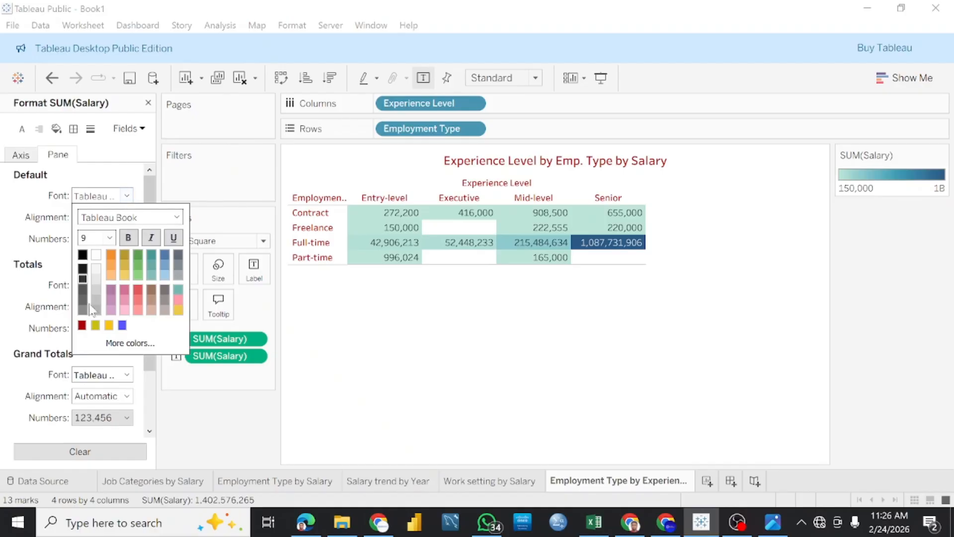
left_click(184, 220)
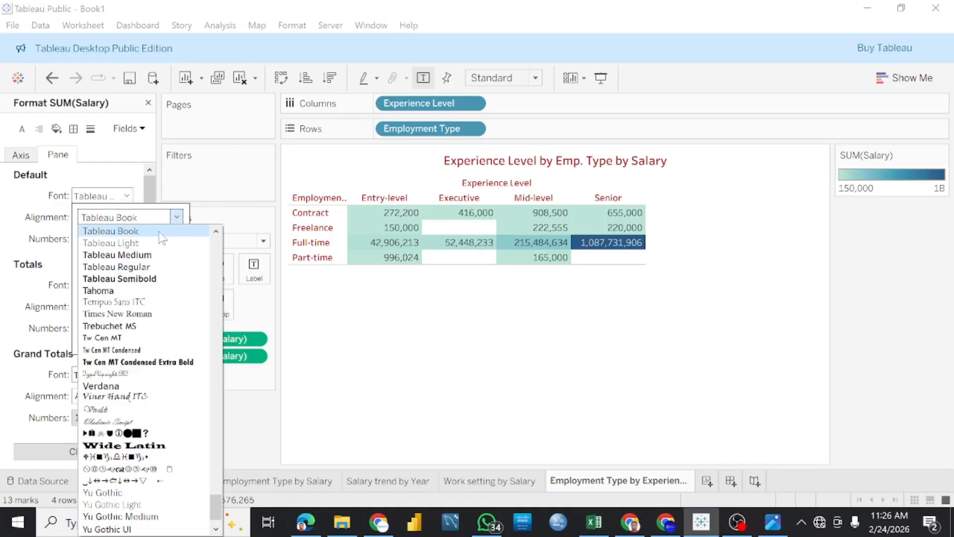
left_click(119, 251)
left_click(81, 325)
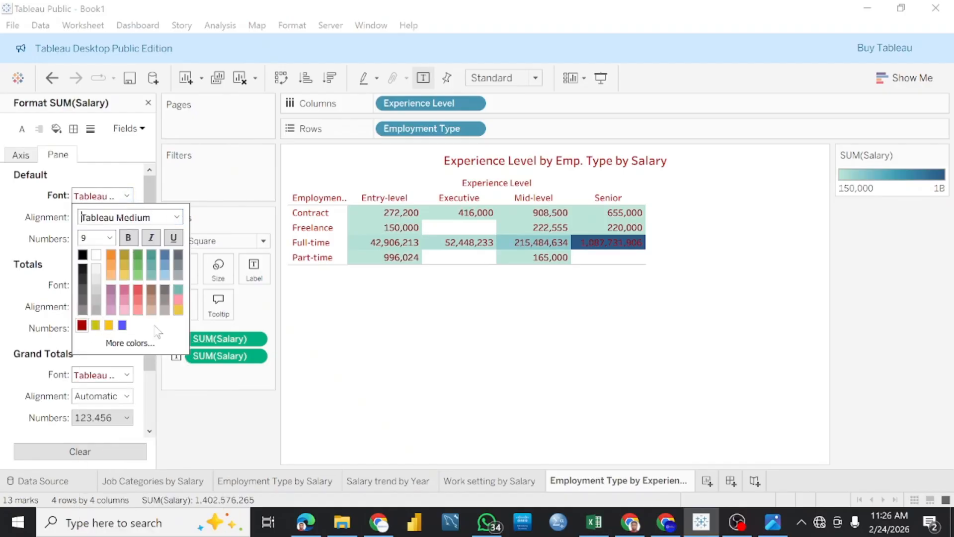
left_click(509, 330)
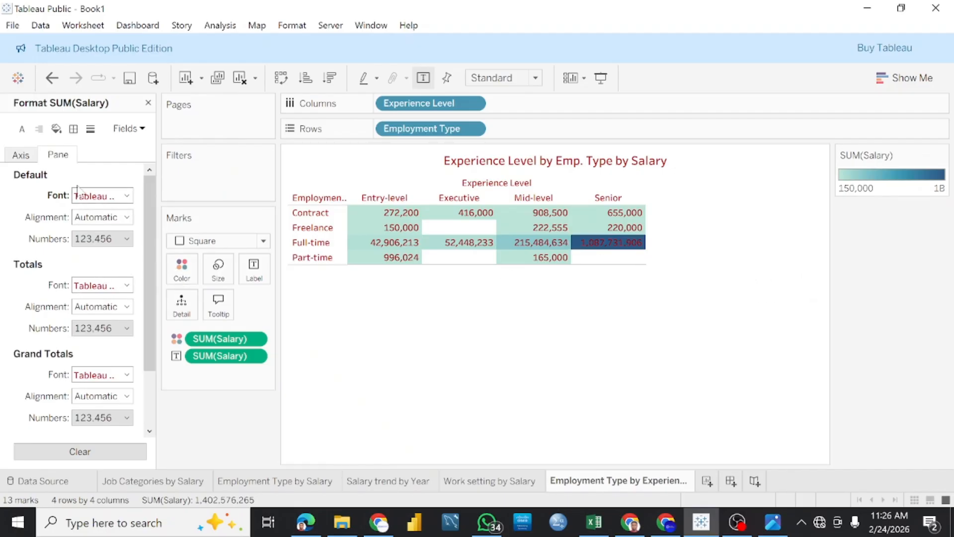
Review the axis and pane format settings of SUM(Salary) and compare the highlight table with the reference image Dashboard.png.
left_click(57, 155)
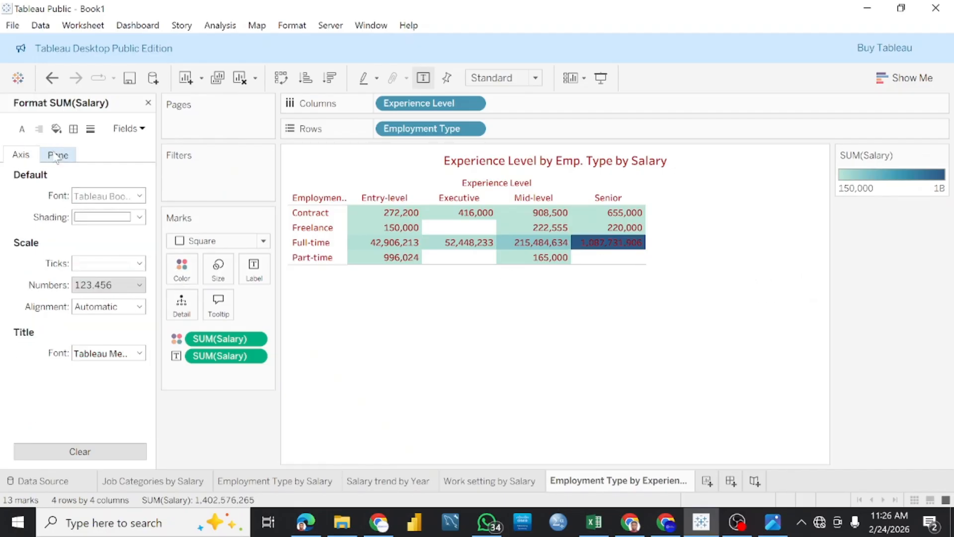
left_click(56, 155)
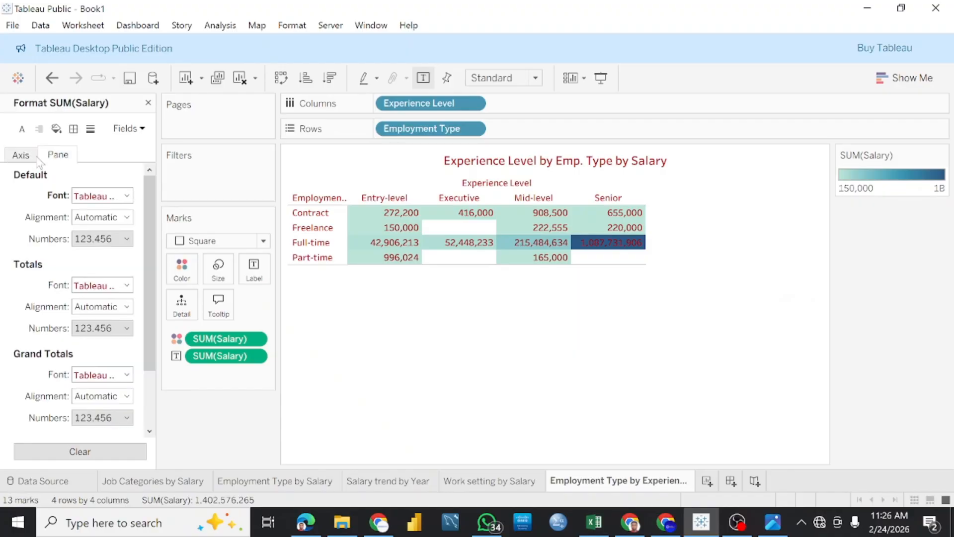
left_click(25, 158)
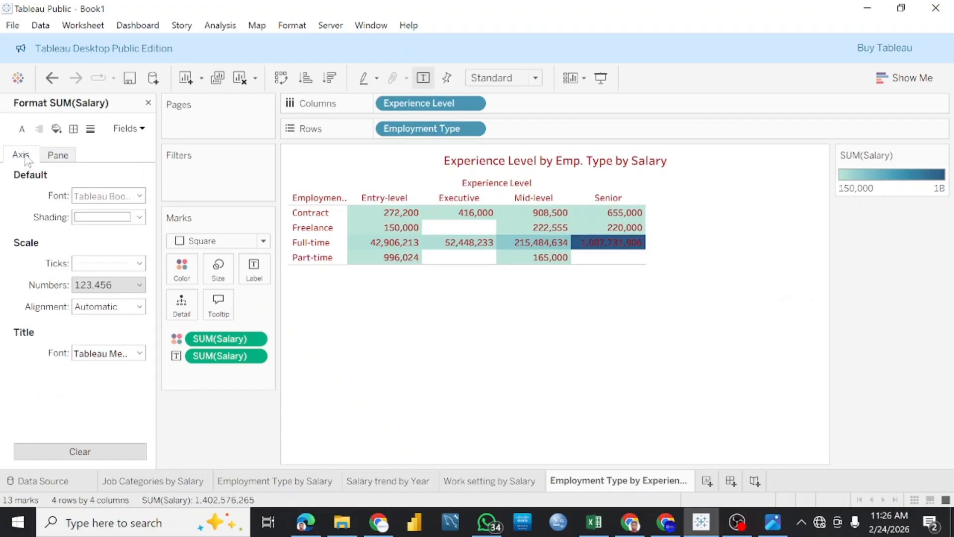
left_click(772, 531)
left_click(772, 531)
left_click(57, 154)
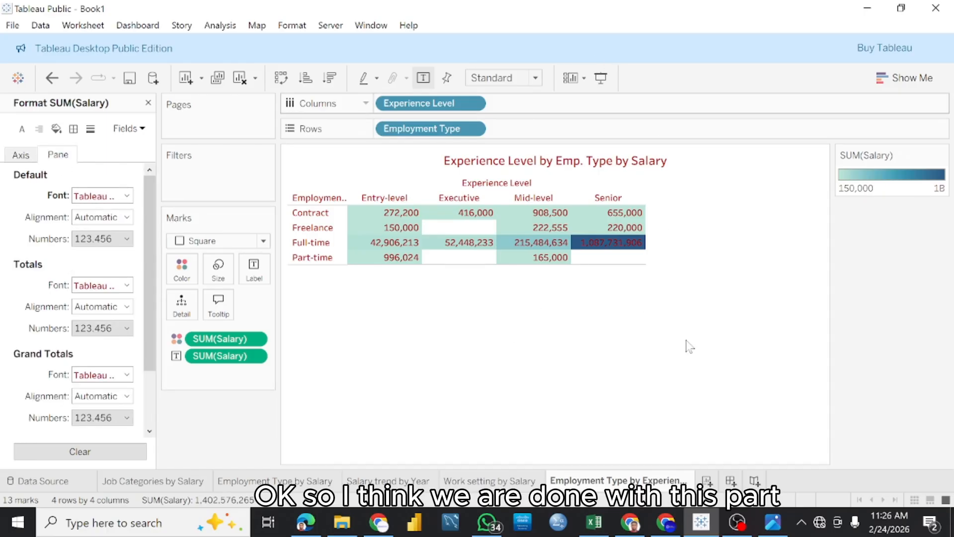
left_click(778, 521)
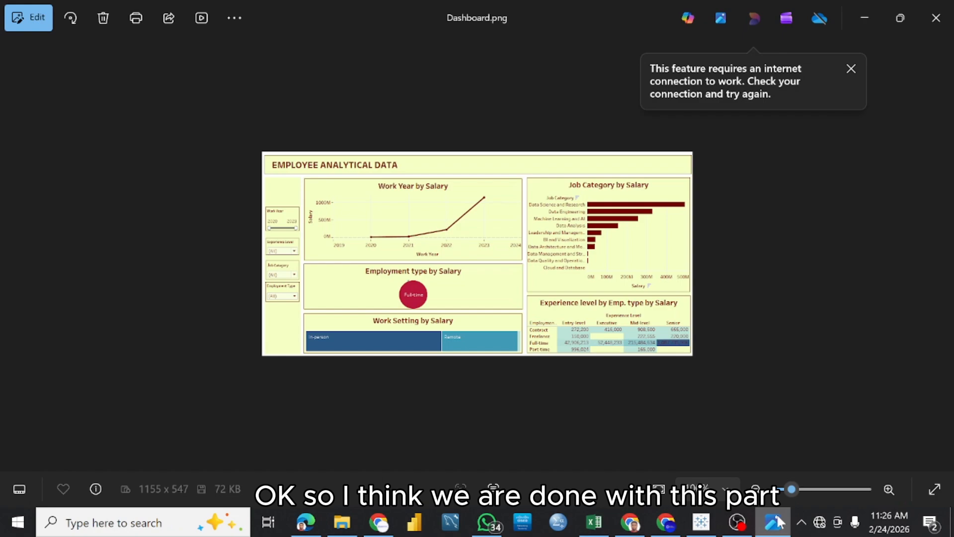
left_click(778, 521)
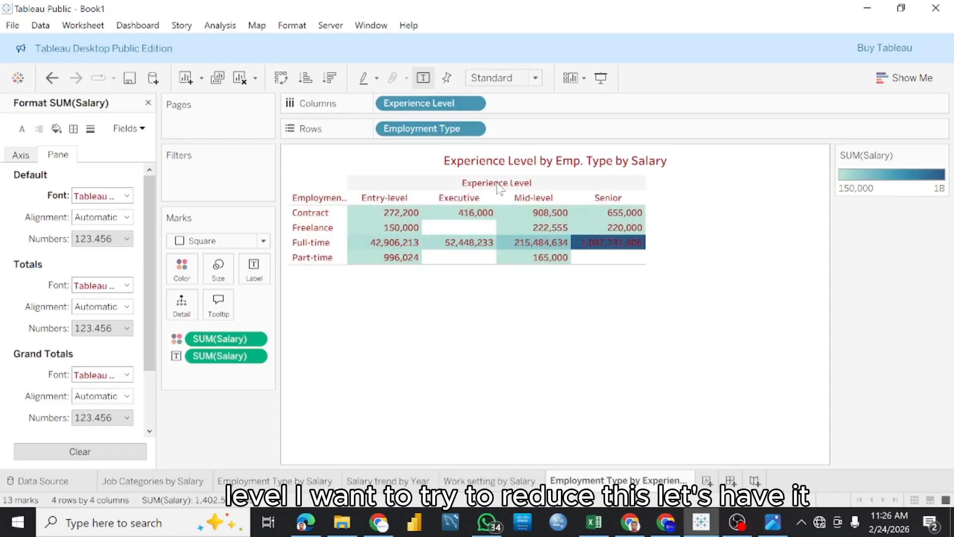
Reduce the default font size of the highlight table's field labels to 8.
right_click(500, 188)
left_click(577, 233)
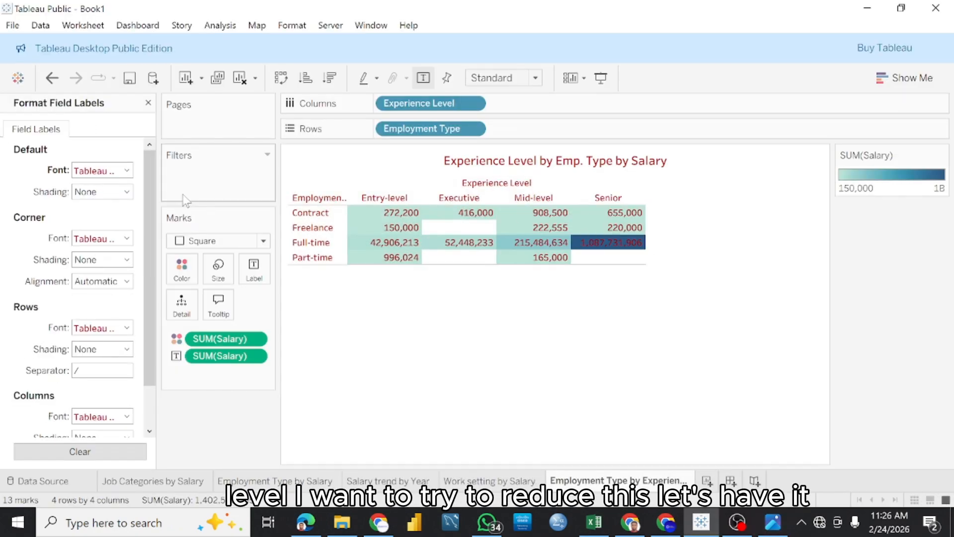
left_click(127, 170)
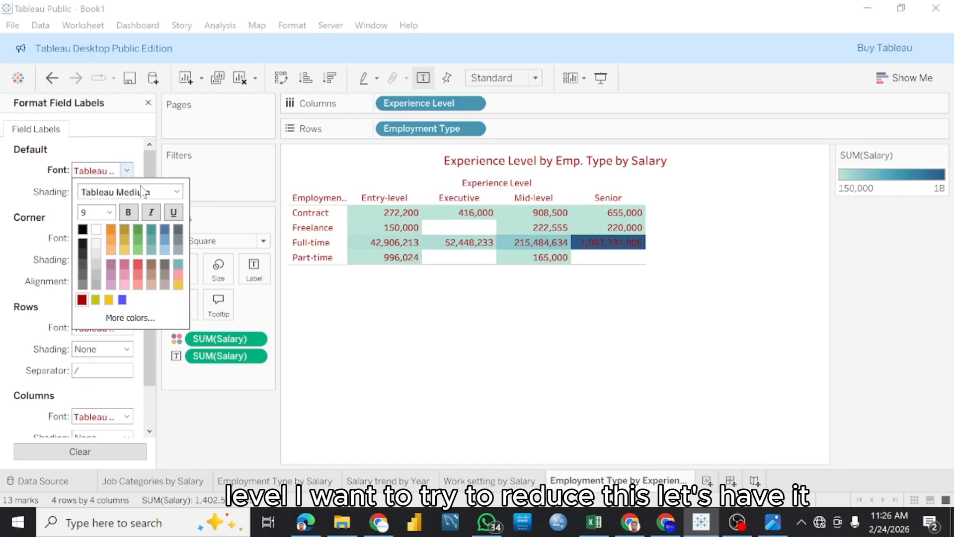
left_click(109, 212)
left_click(88, 233)
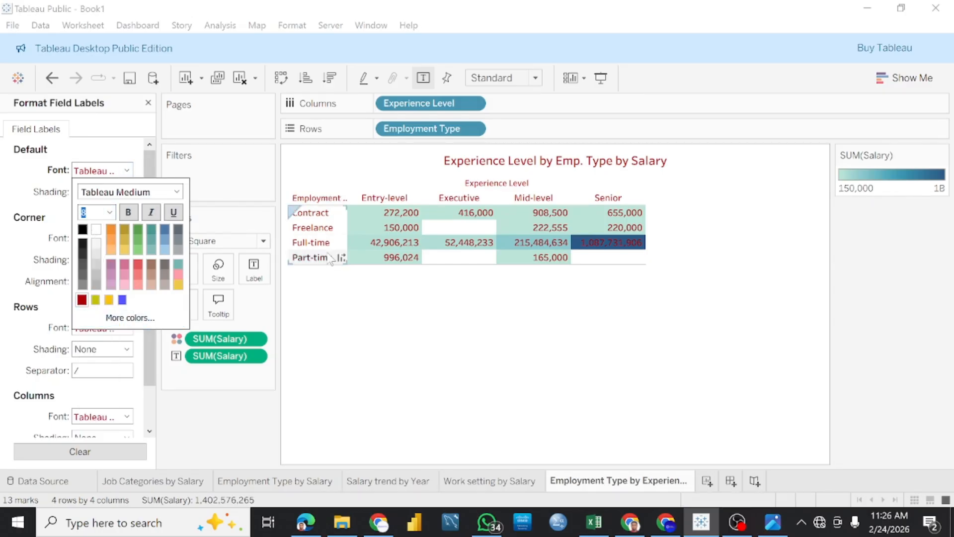
left_click(318, 201)
left_click(128, 170)
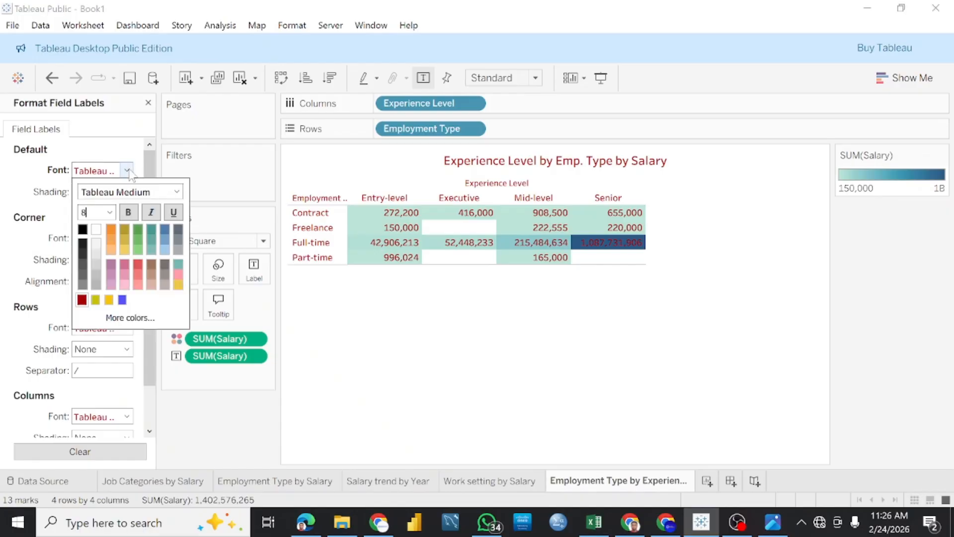
left_click(318, 321)
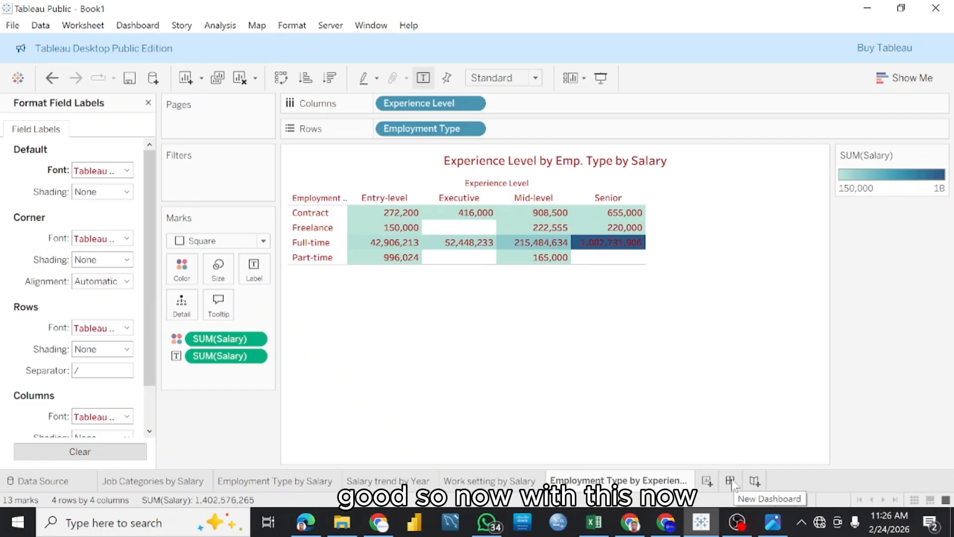
On the Job Categories by Salary sheet, add a Job Category filter with all values selected and show its filter control.
left_click(157, 489)
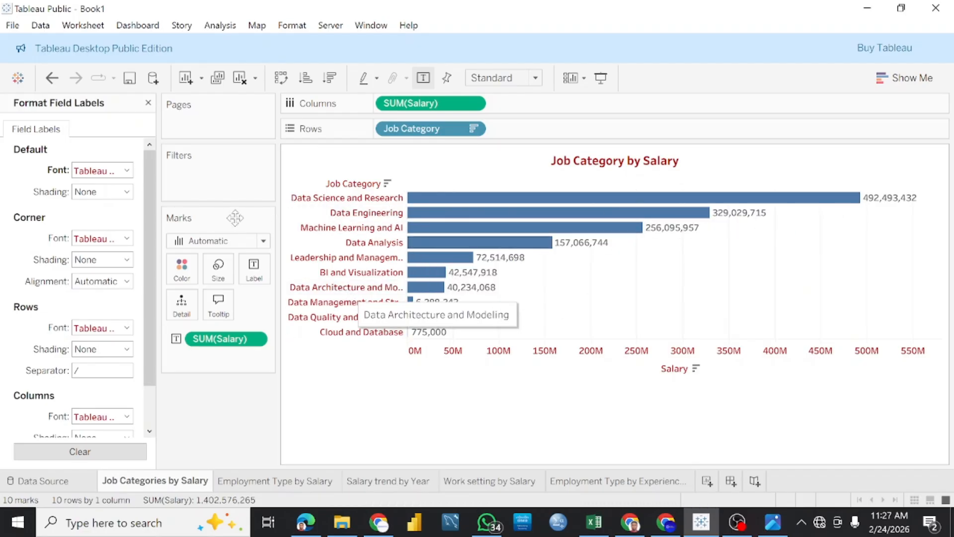
left_click(148, 103)
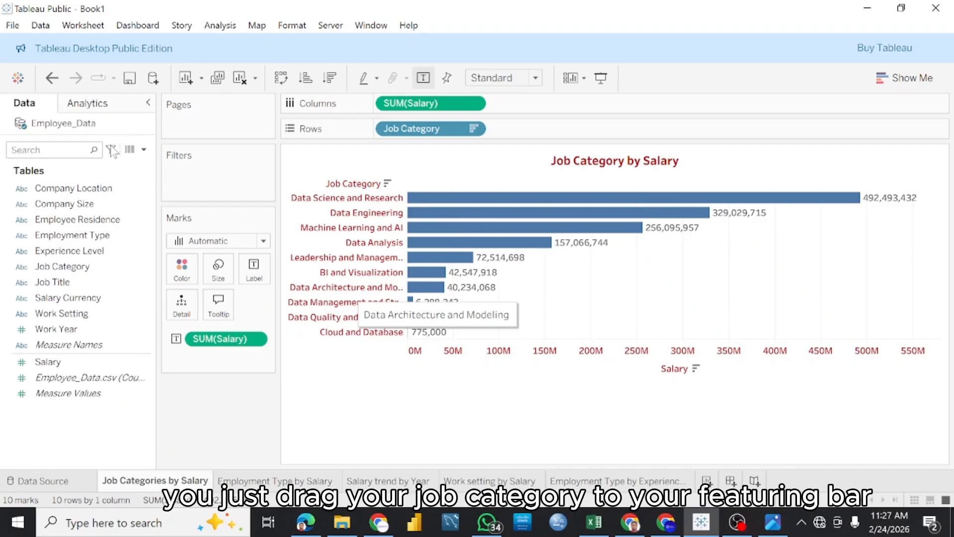
left_click_drag(70, 267, 217, 178)
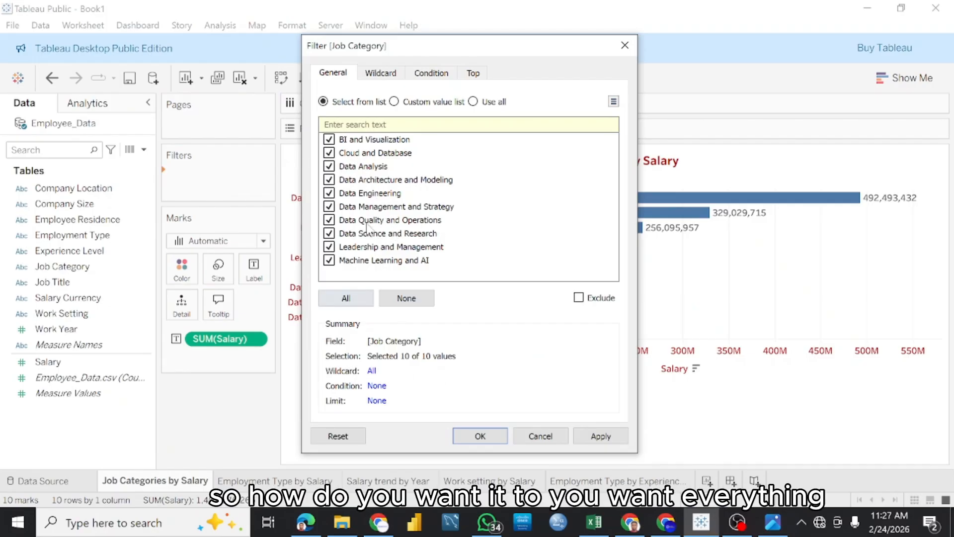
left_click(480, 436)
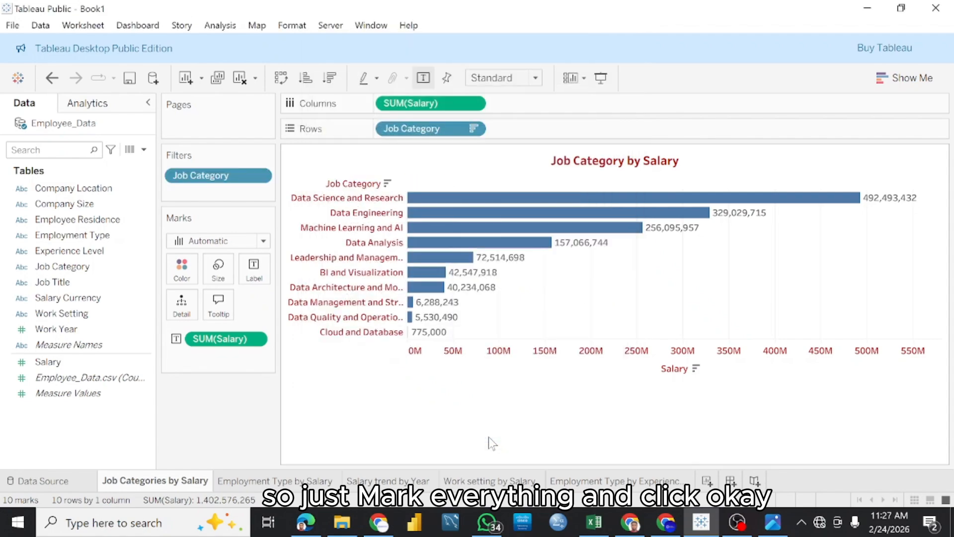
left_click(259, 176)
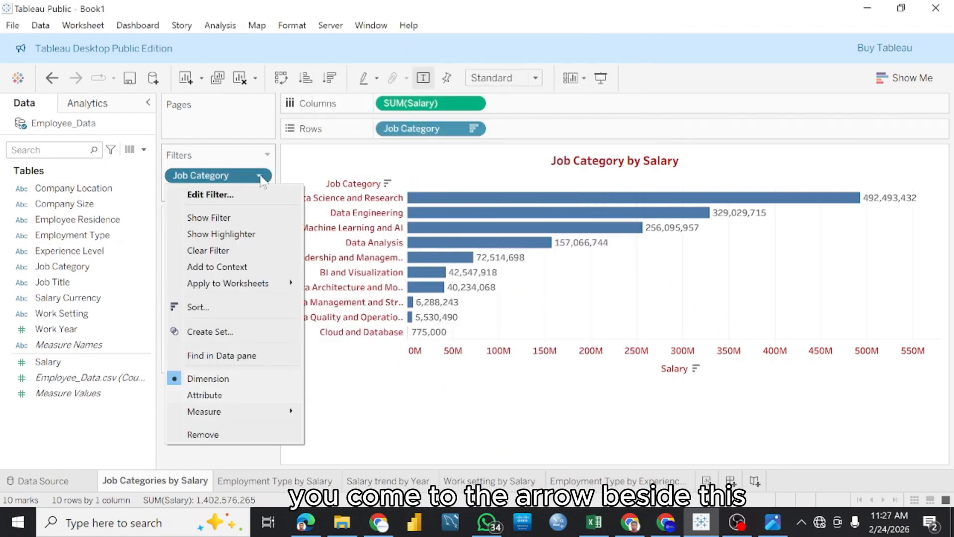
left_click(254, 217)
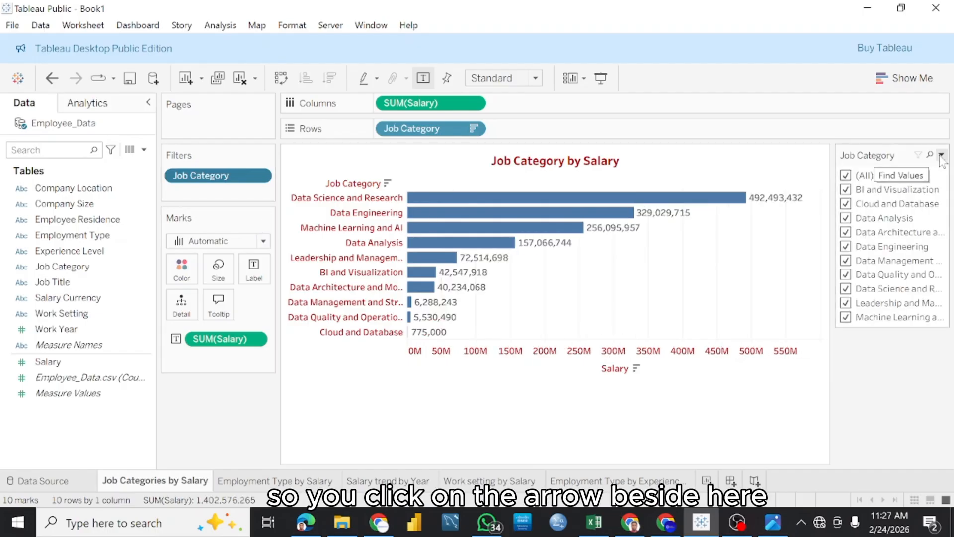
Change the Job Category filter control to a single-value dropdown and set it to (All).
left_click(941, 155)
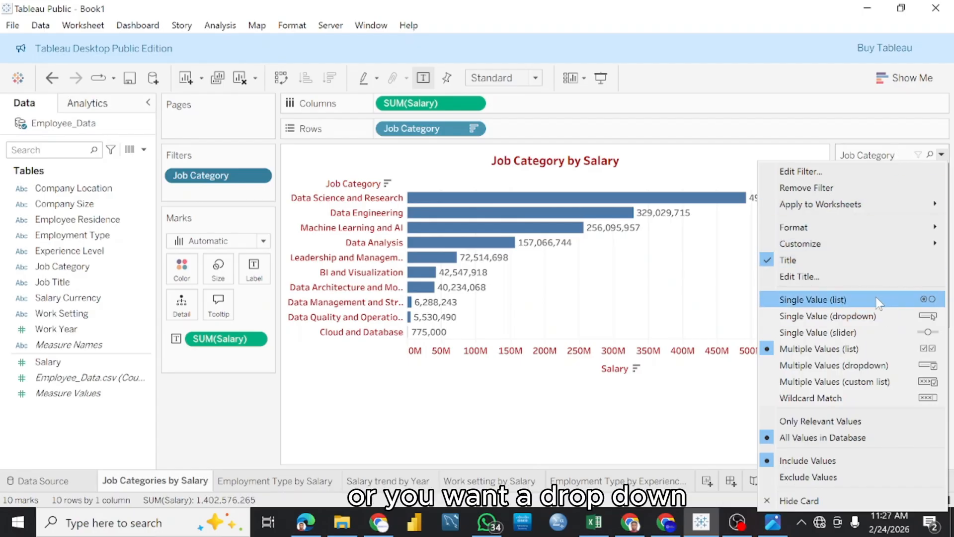
left_click(849, 317)
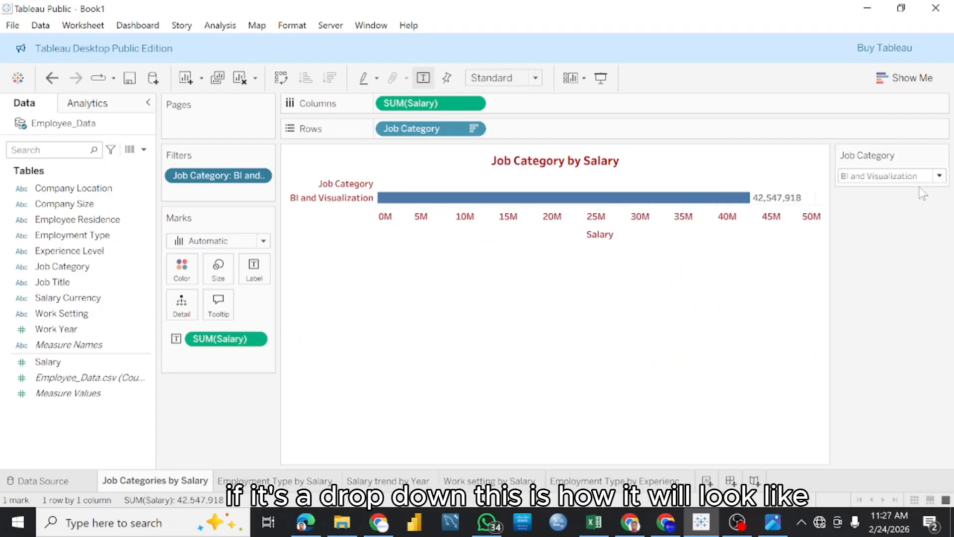
left_click(938, 176)
left_click(860, 210)
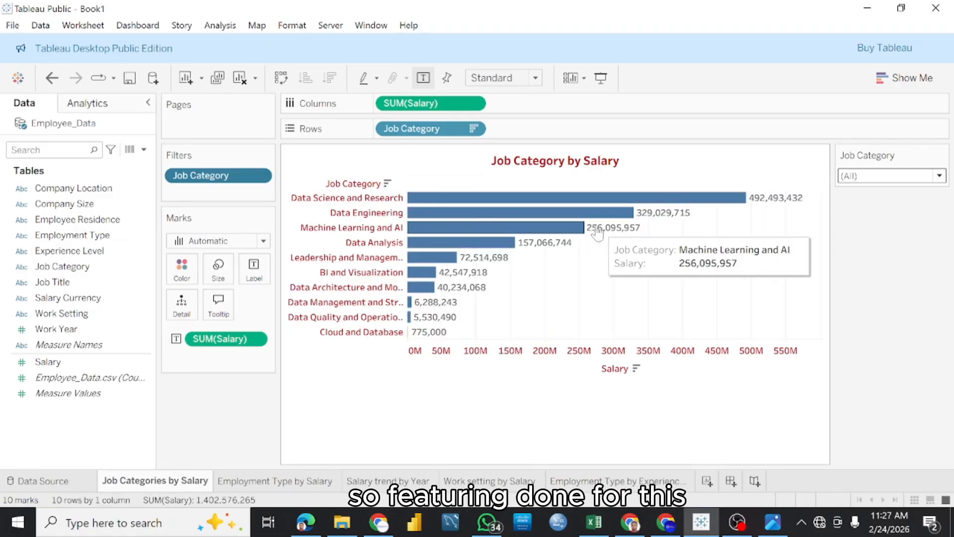
On the Employment Type by Salary sheet, add an Employment Type filter with all values selected and show its filter control.
left_click(247, 481)
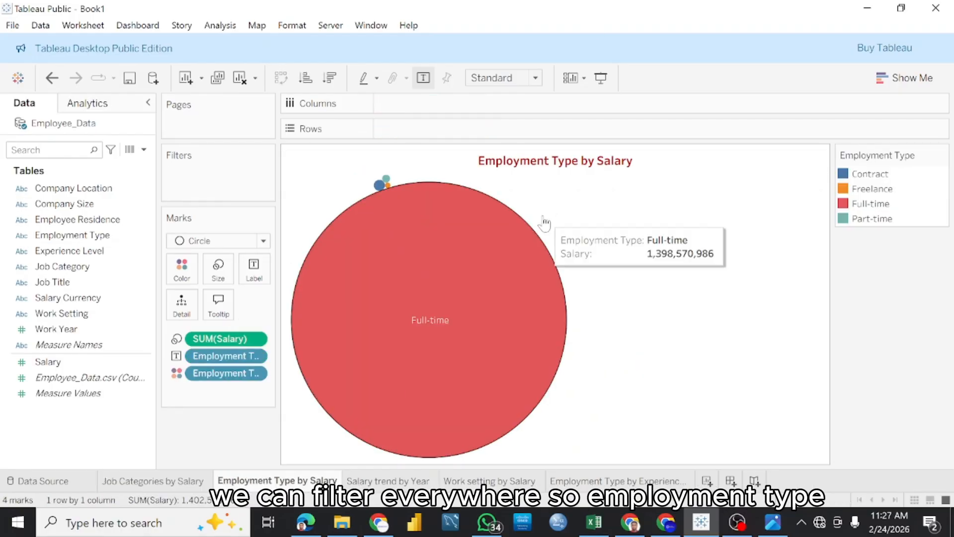
left_click_drag(83, 235, 222, 188)
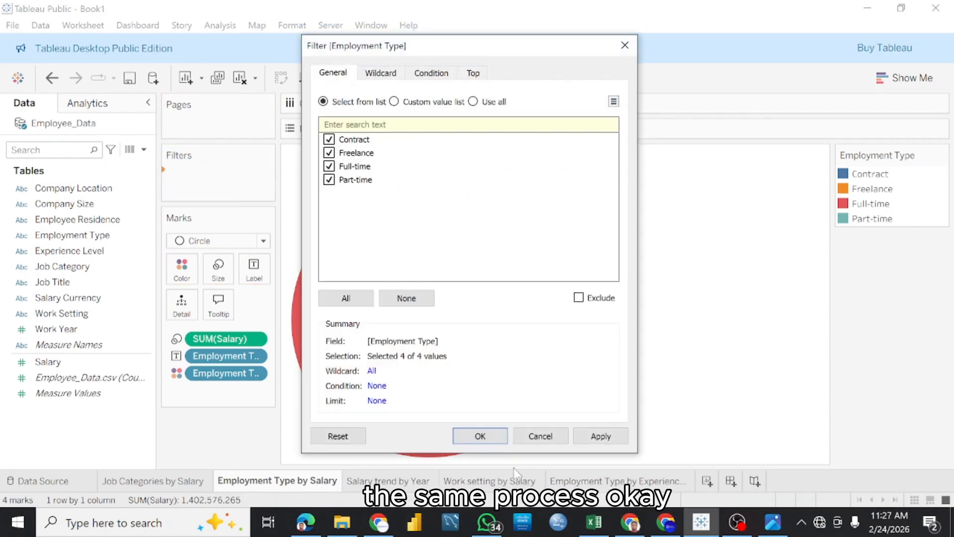
left_click(475, 437)
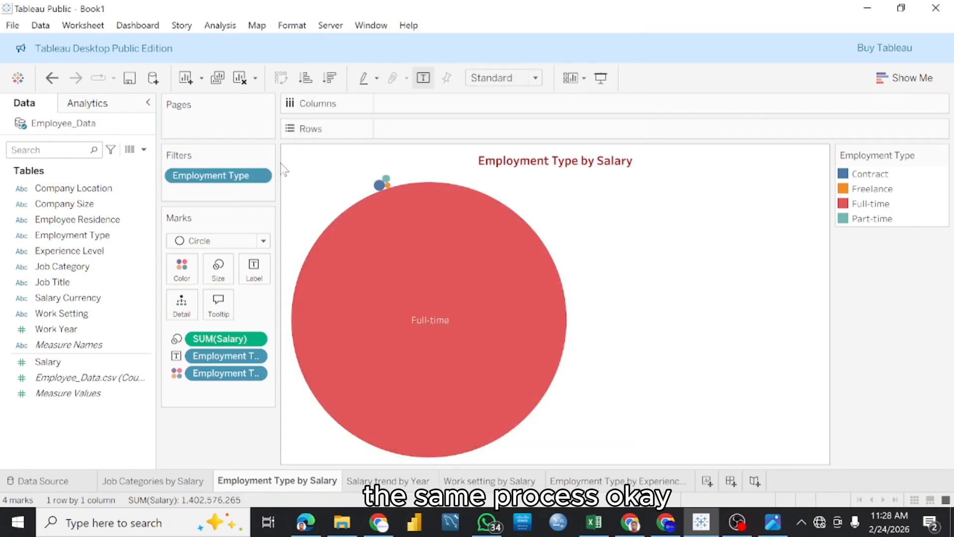
left_click(260, 176)
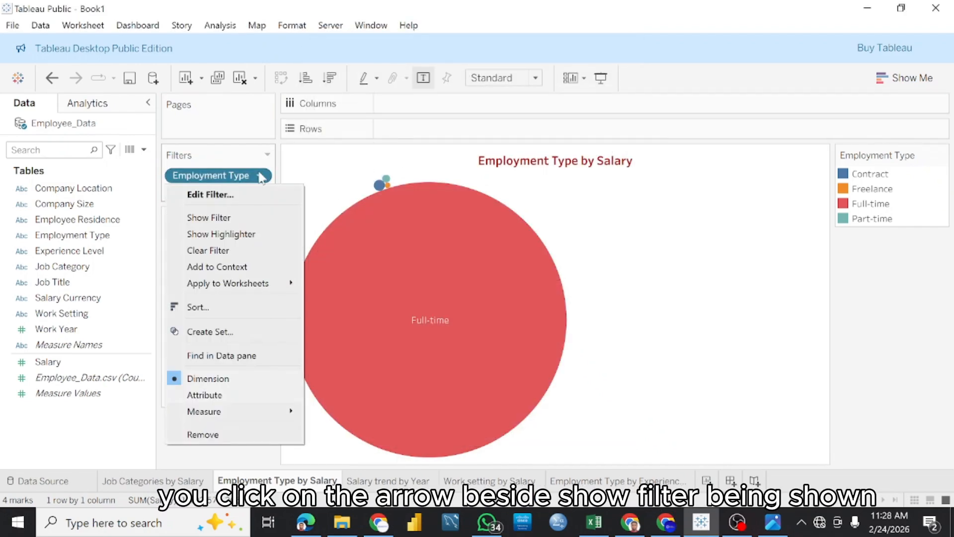
left_click(235, 217)
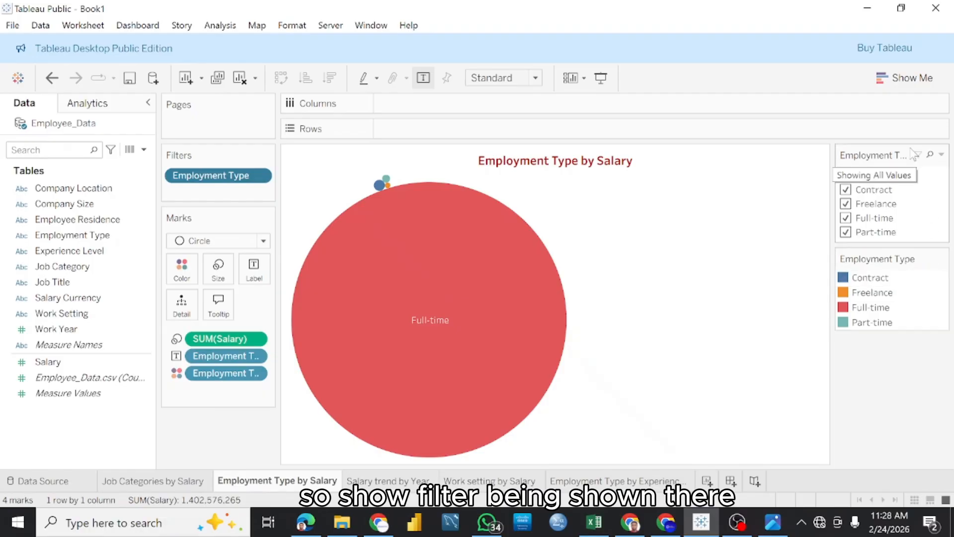
Try the Employment Type filter as a single-value list by switching between Contract and (All).
left_click(941, 154)
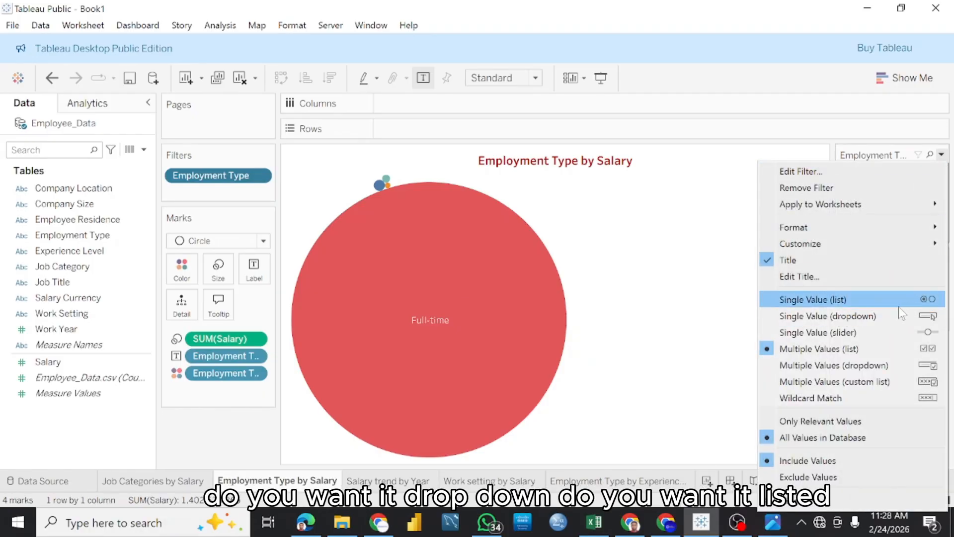
left_click(941, 155)
left_click(942, 155)
left_click(942, 155)
left_click(942, 155)
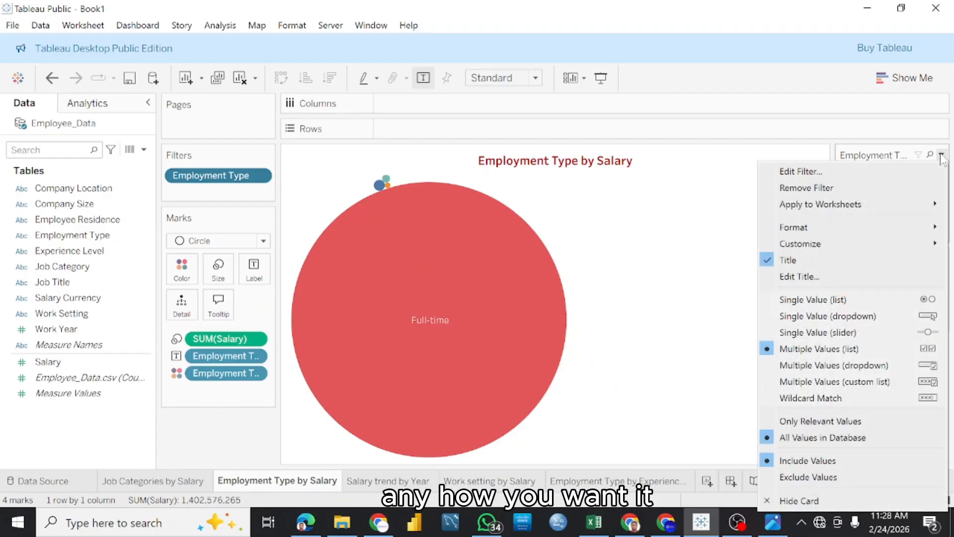
left_click(942, 155)
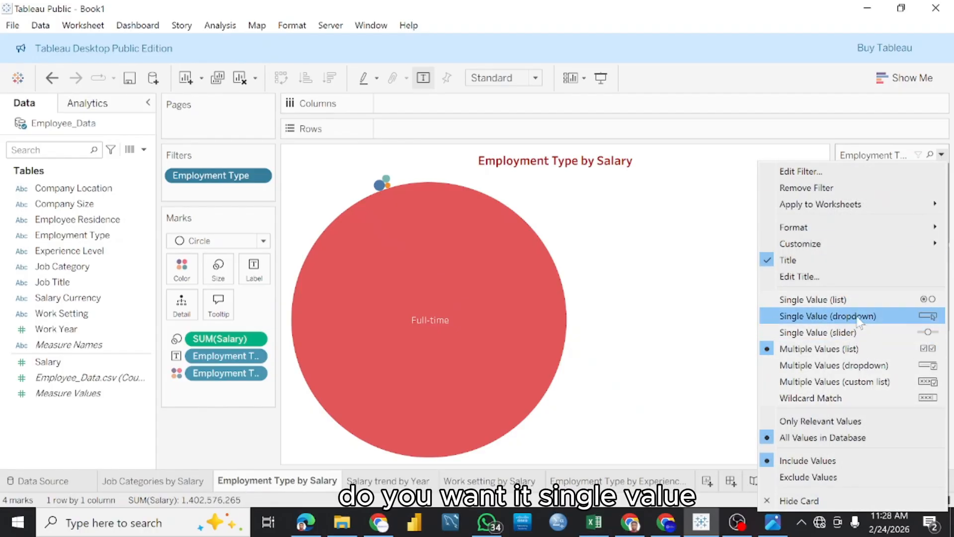
left_click(845, 300)
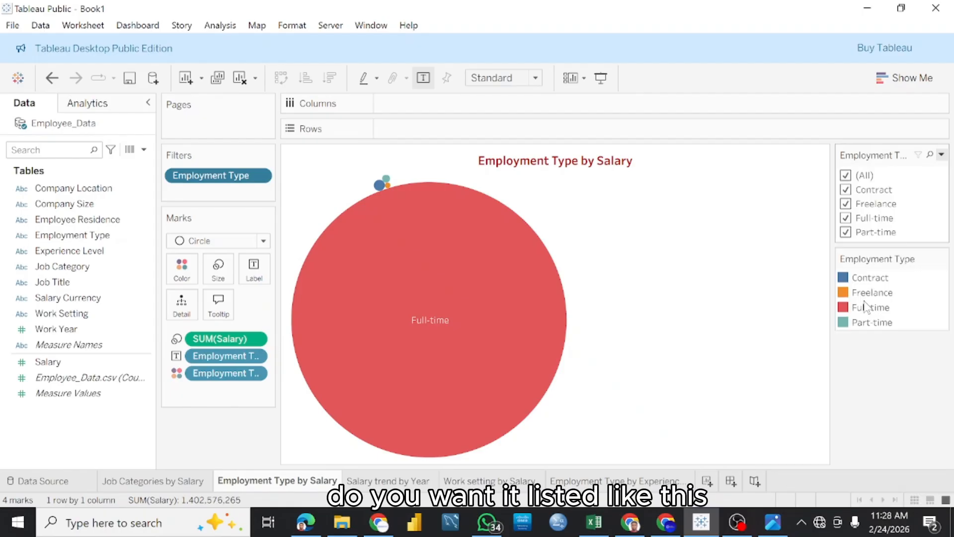
left_click(854, 190)
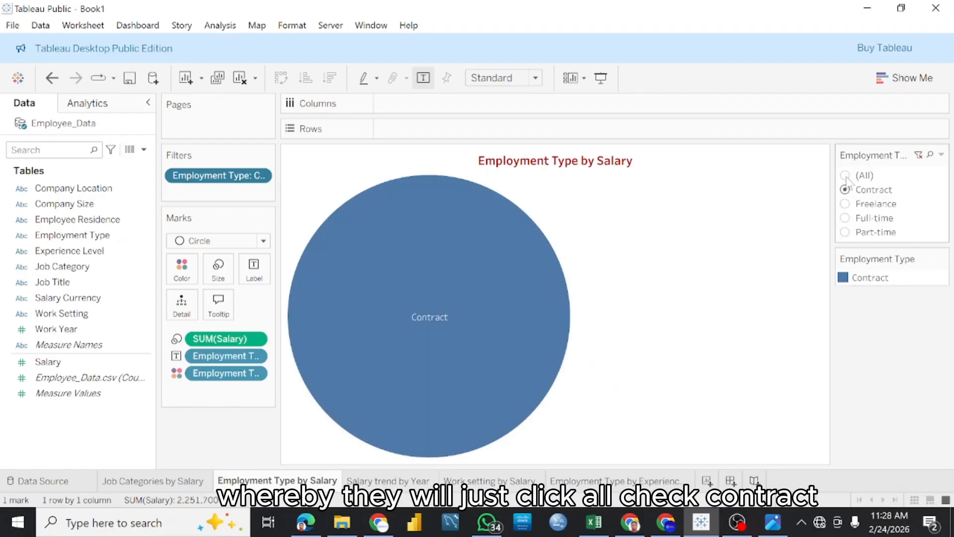
left_click(847, 177)
left_click(848, 190)
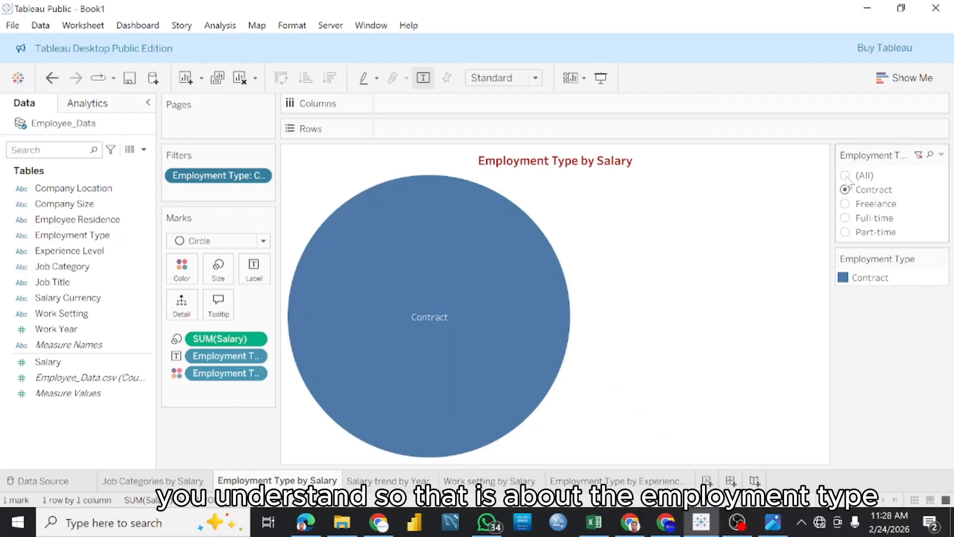
Reset the Employment Type filter to (All) and change its control to a single-value dropdown.
left_click(856, 176)
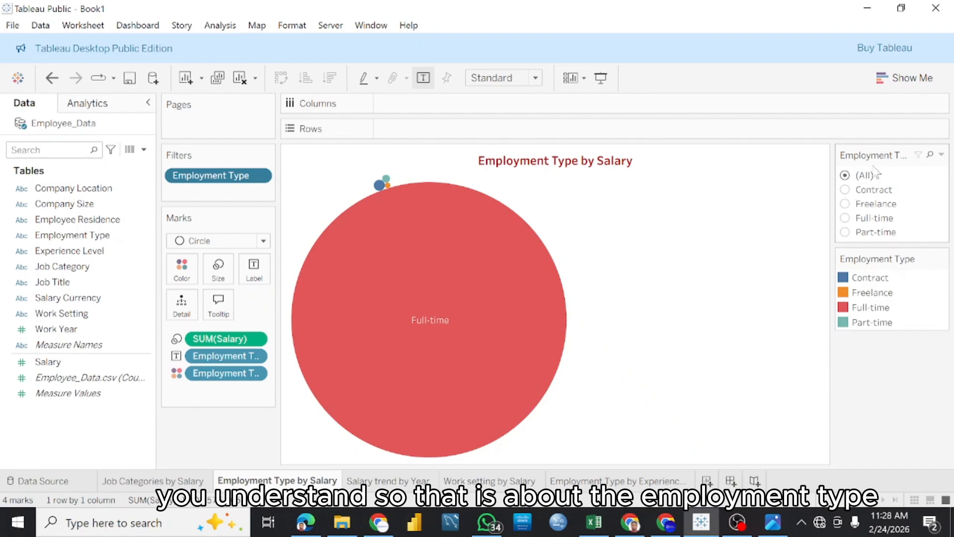
left_click(943, 158)
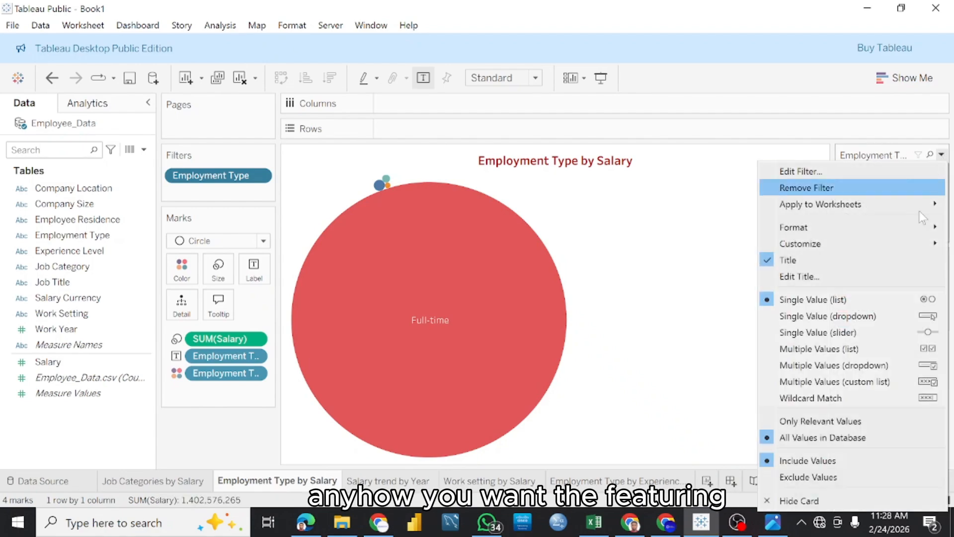
left_click(876, 316)
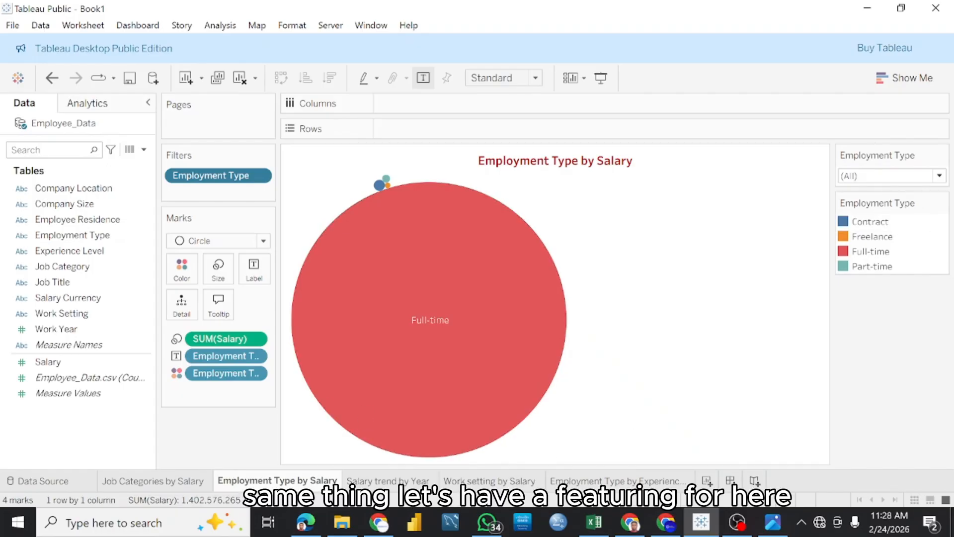
On the Salary trend by Year sheet, add a Work Year range-of-values filter, show its control and narrow the range to 2020–2022.
mouse_move(396, 489)
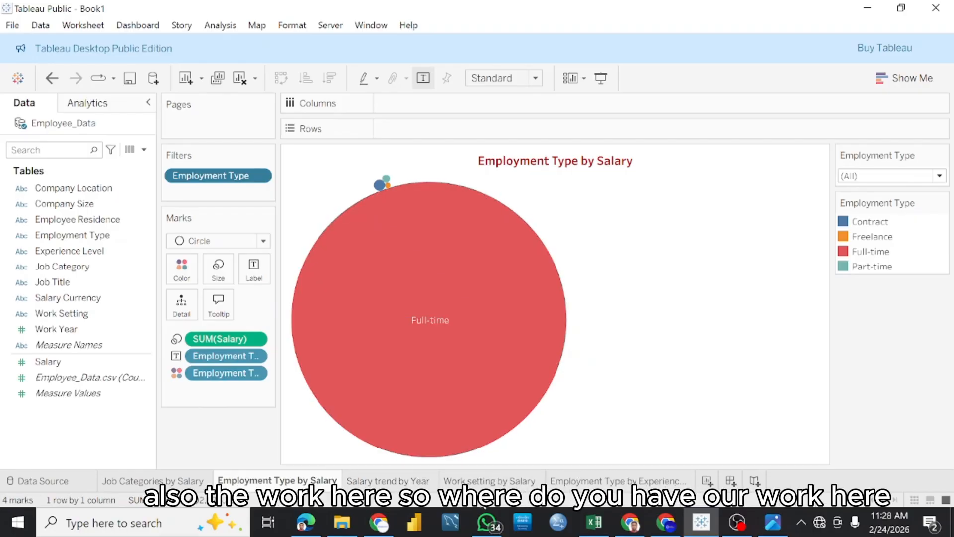
left_click(429, 490)
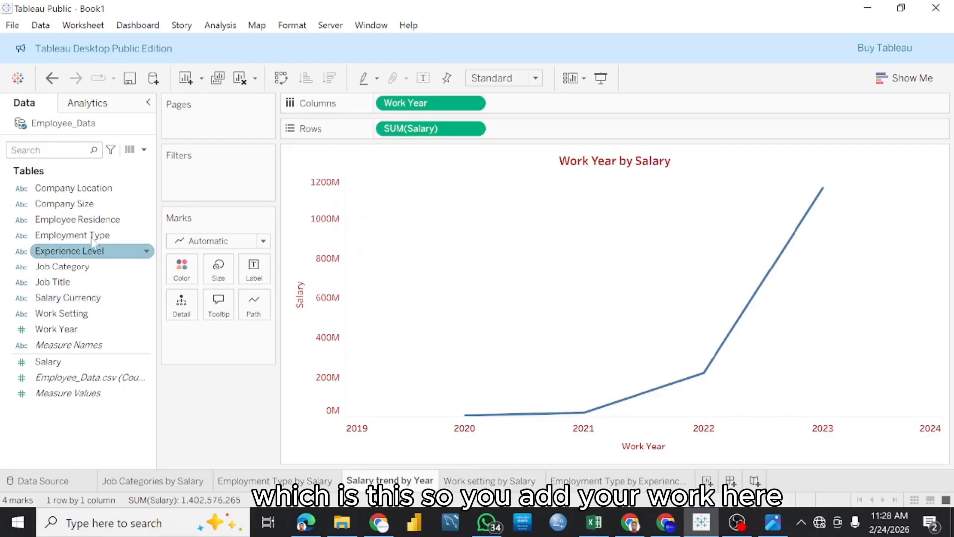
left_click_drag(56, 330, 492, 202)
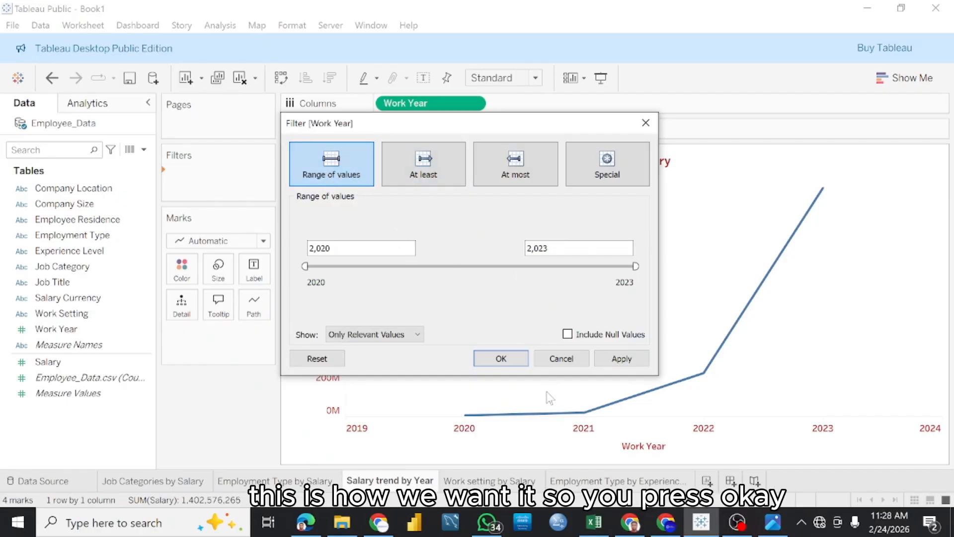
left_click(501, 359)
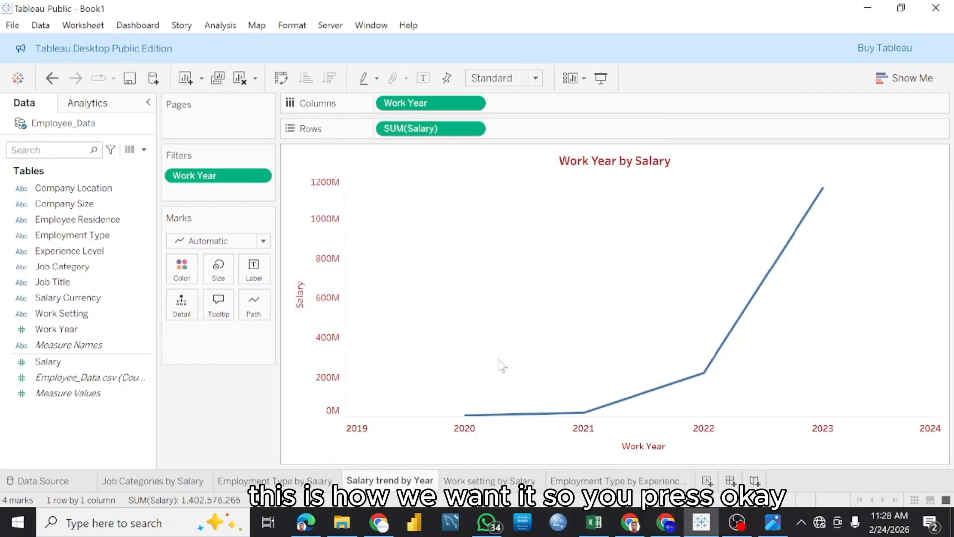
left_click(259, 176)
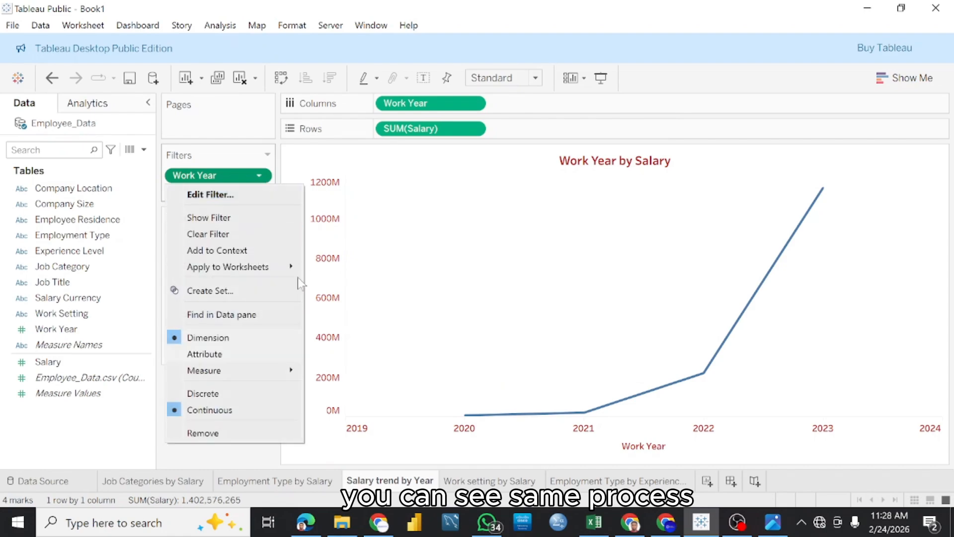
left_click(253, 224)
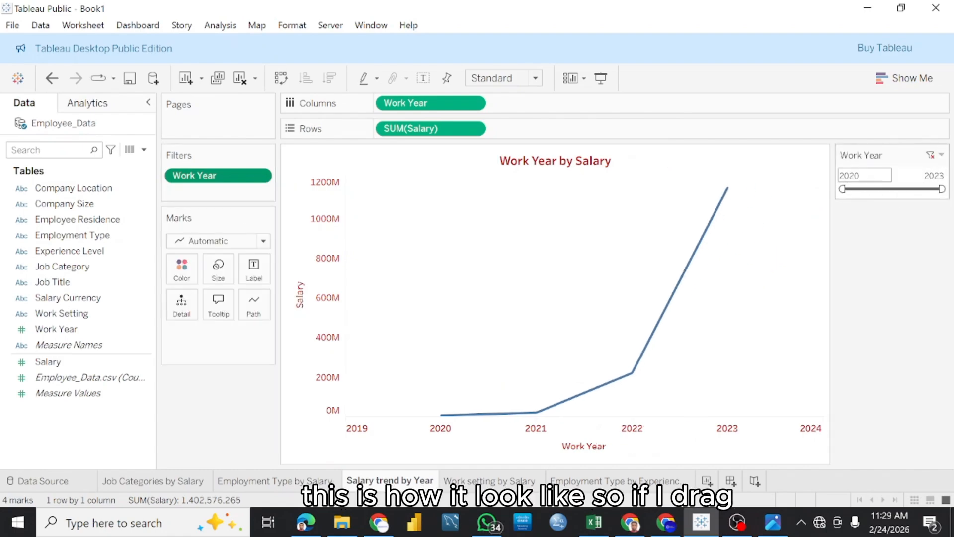
left_click_drag(864, 187, 830, 198)
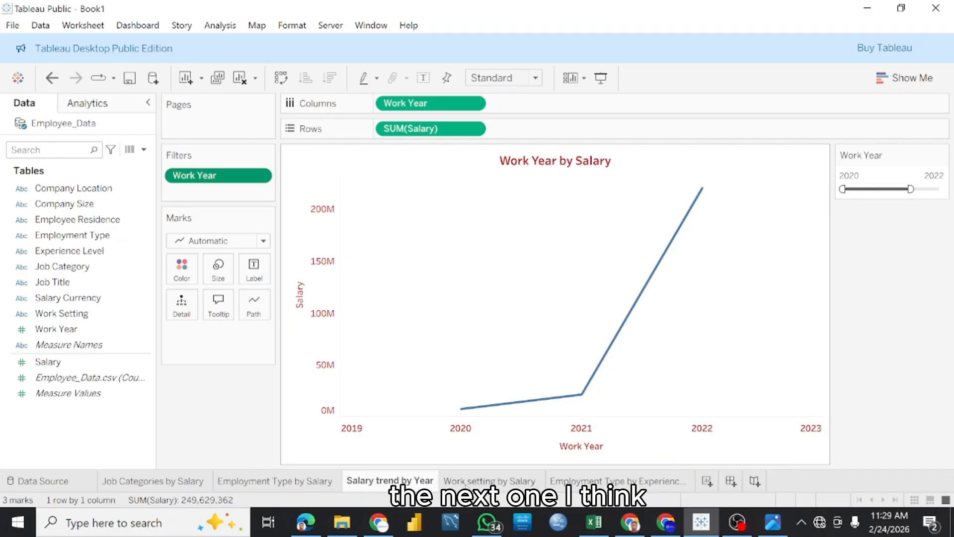
On the Experience Level by Emp. Type by Salary highlight table, add an Experience Level filter with all values selected and show its filter control.
mouse_move(465, 485)
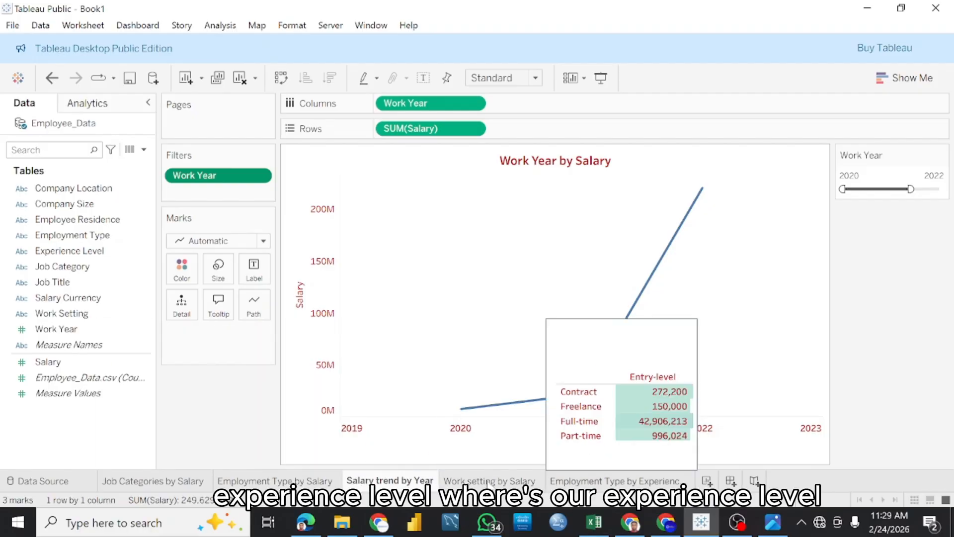
left_click(487, 485)
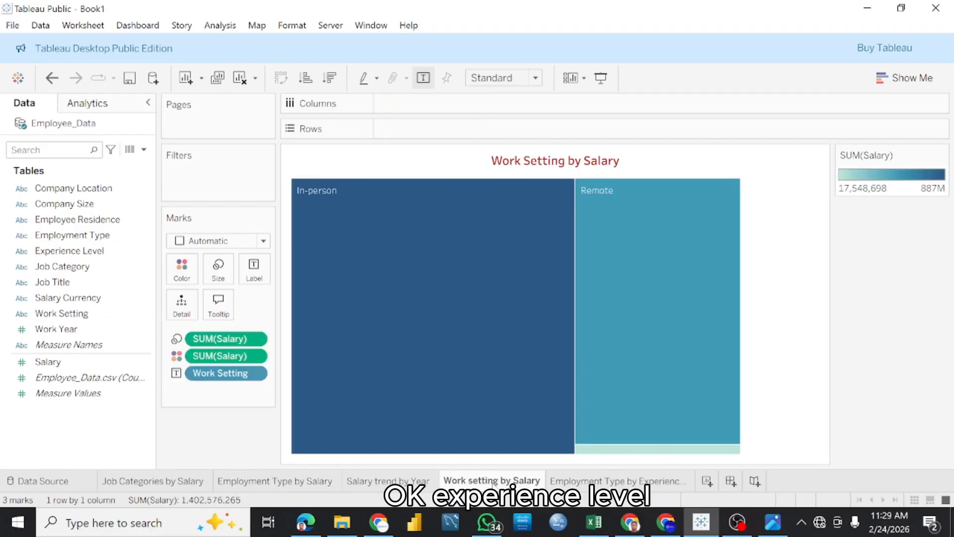
mouse_move(588, 482)
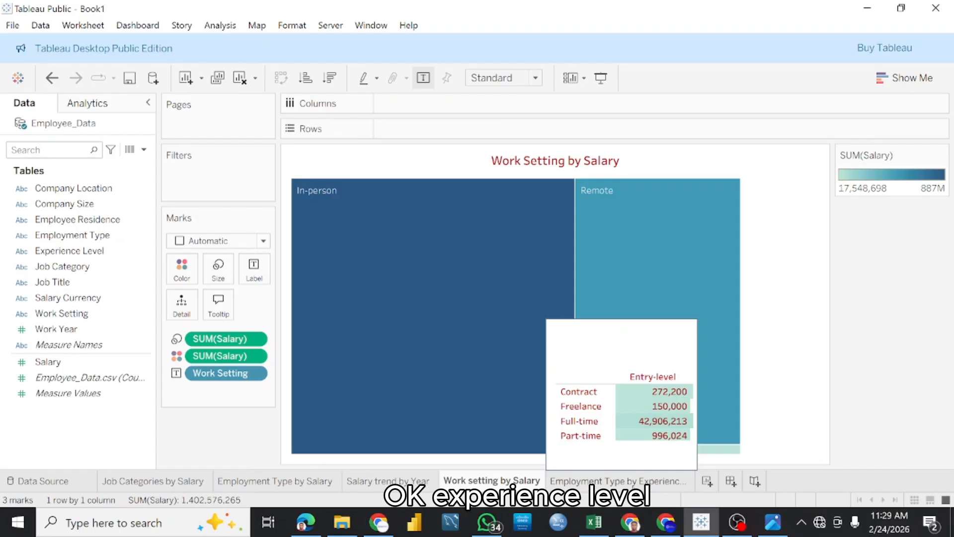
left_click(638, 484)
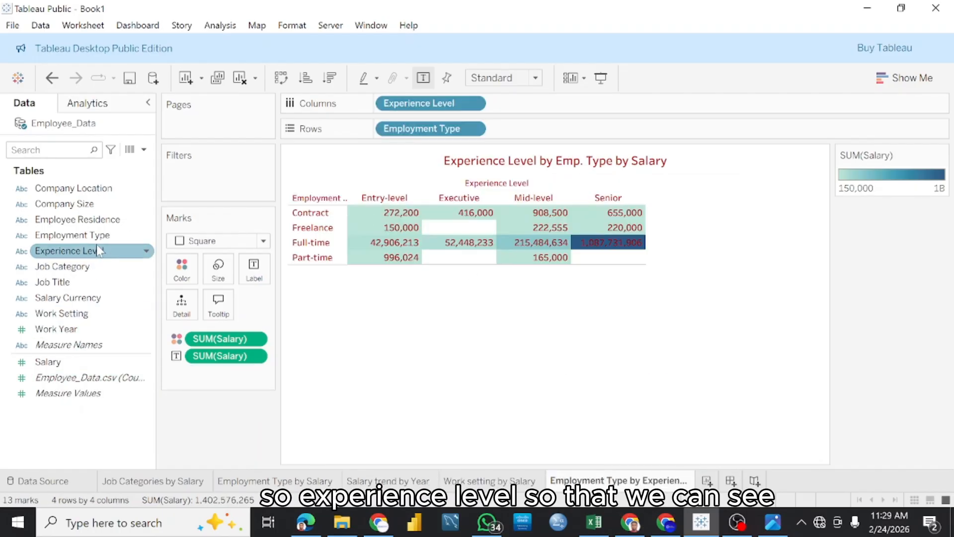
left_click_drag(89, 257, 217, 190)
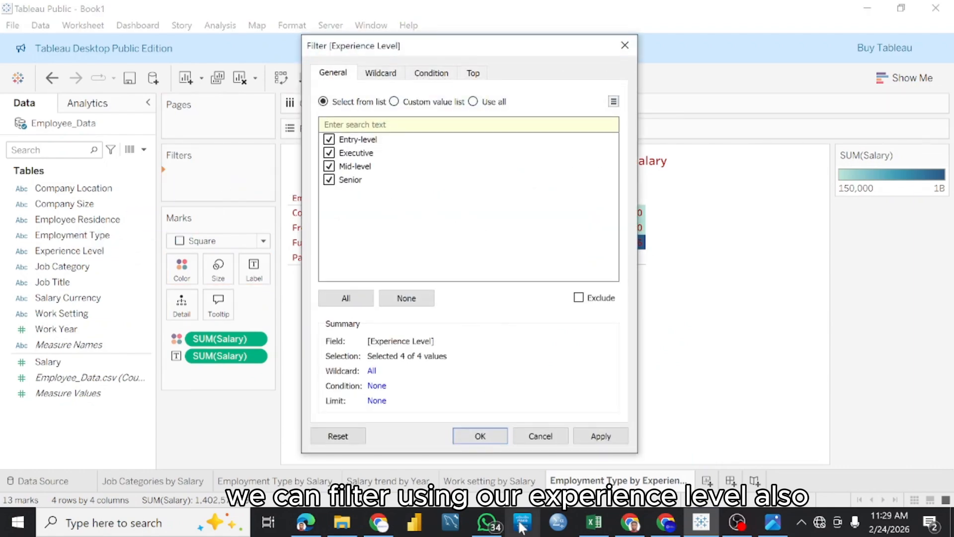
left_click(479, 437)
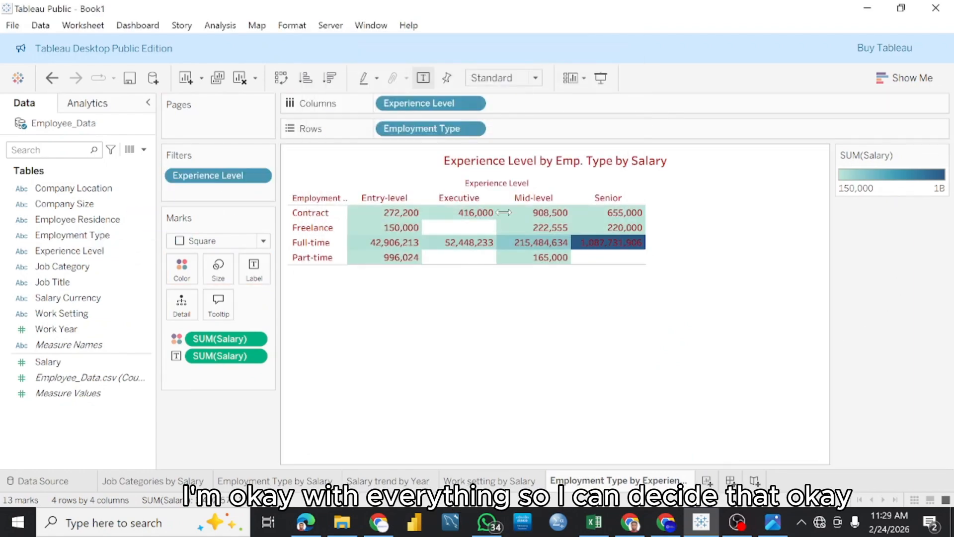
left_click(261, 178)
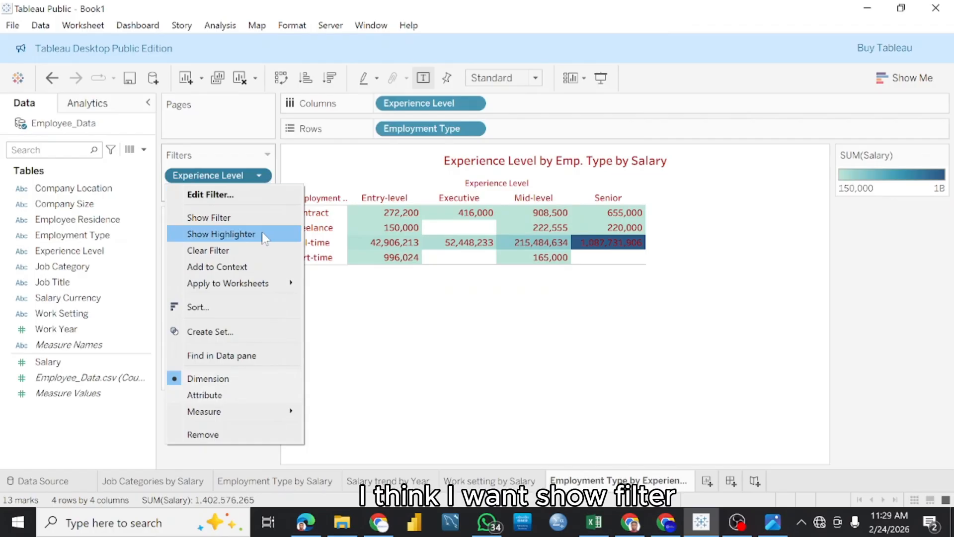
left_click(255, 215)
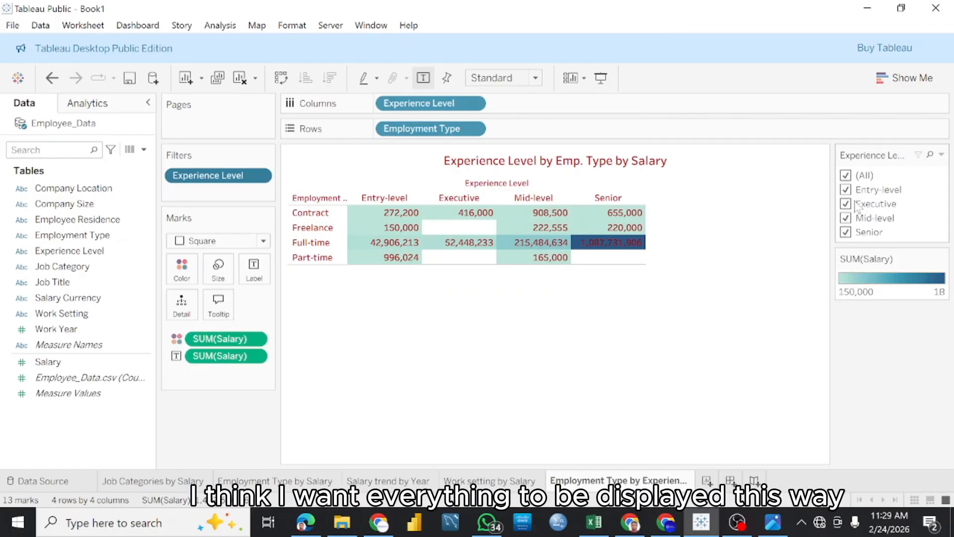
Change the Experience Level filter control to a single-value list and filter the highlight table to Executive.
left_click(941, 155)
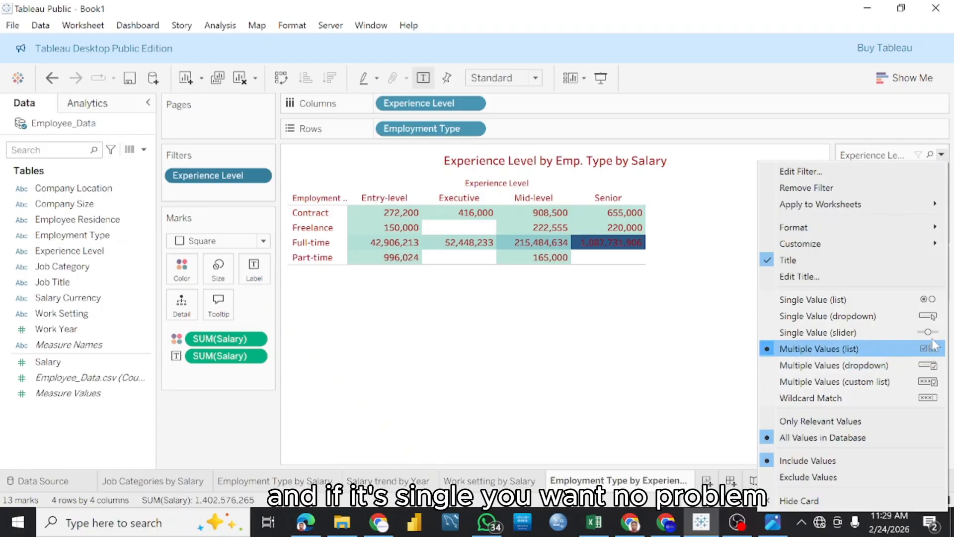
left_click(836, 300)
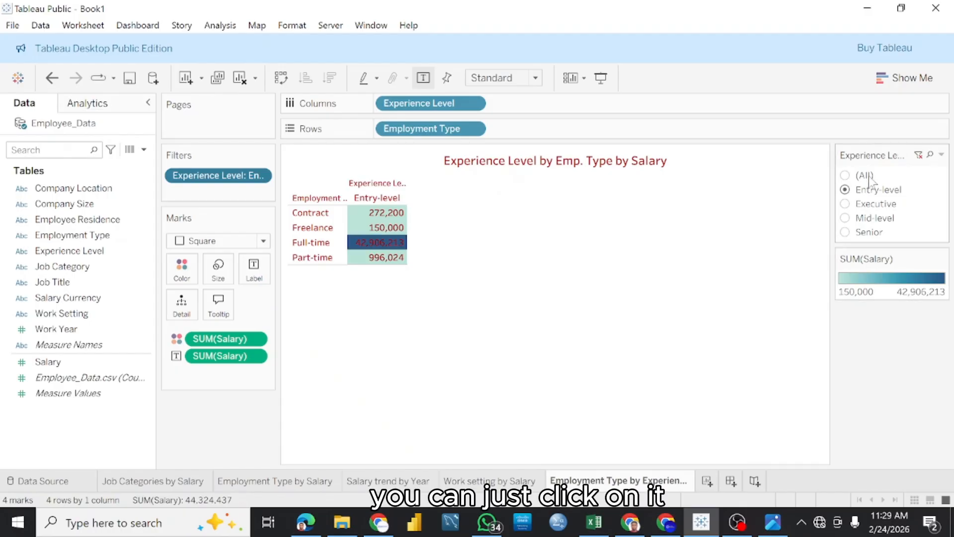
left_click(845, 204)
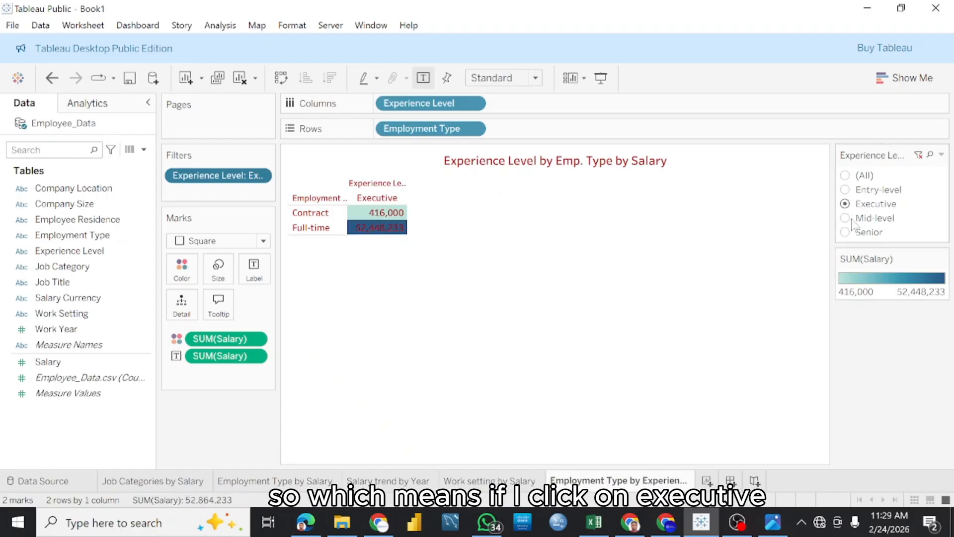
Reset the Experience Level filter to (All) and create a new dashboard.
left_click(845, 175)
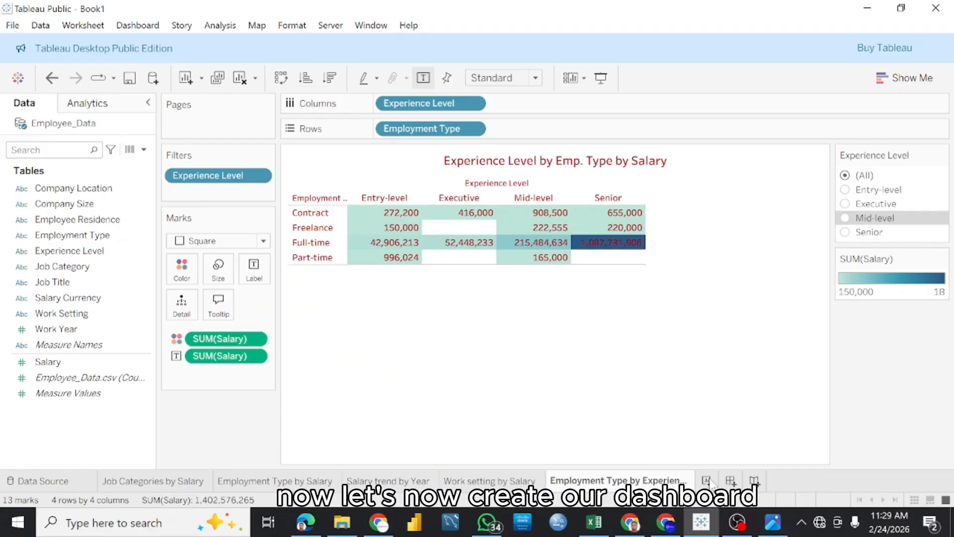
left_click(731, 481)
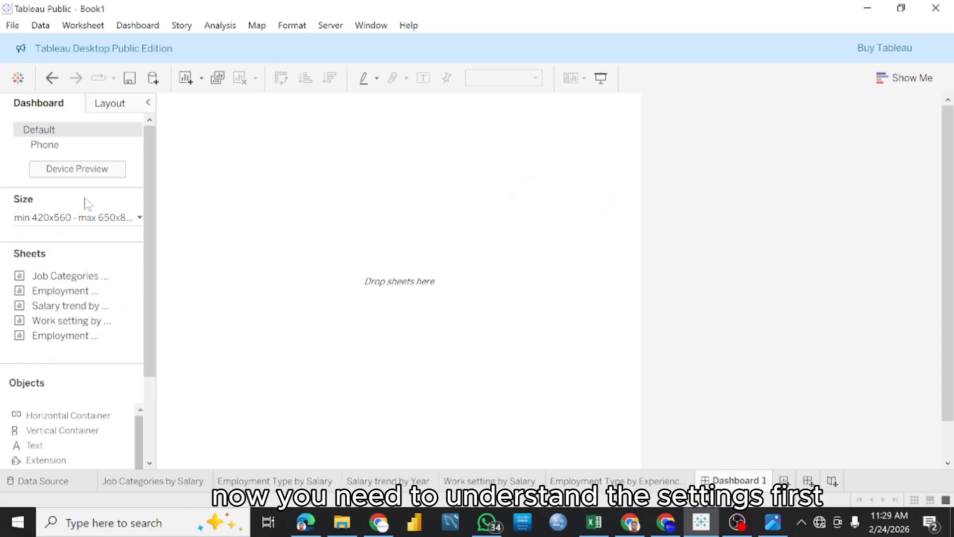
Change the new dashboard's size from a range to Automatic.
left_click(92, 217)
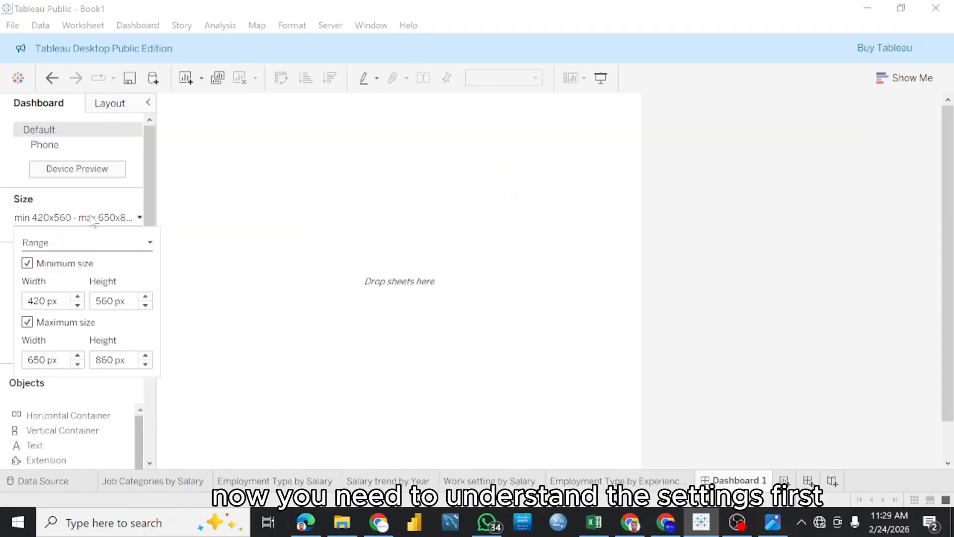
left_click(89, 244)
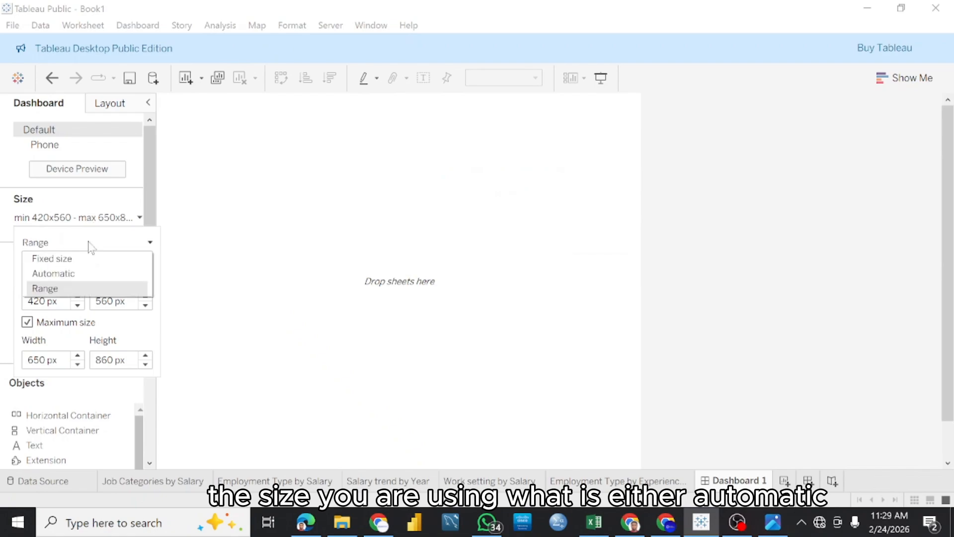
left_click(63, 274)
left_click(305, 261)
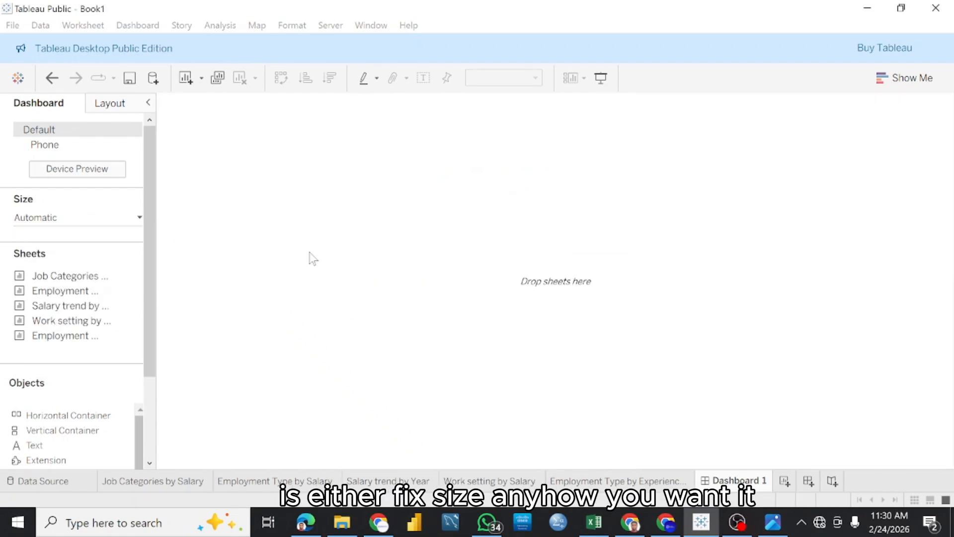
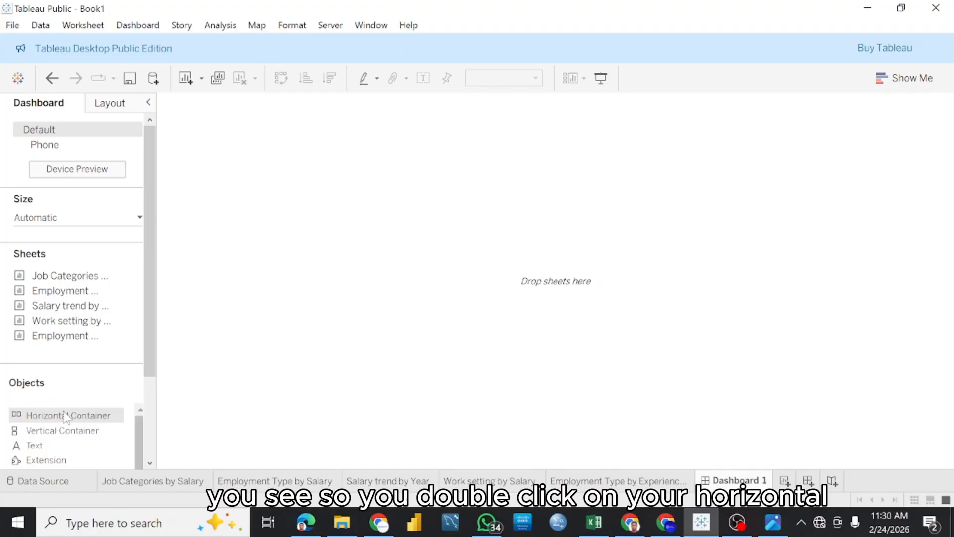
Add a horizontal container to the dashboard, make it floating and widen it to about 1,029 px.
double_click(66, 417)
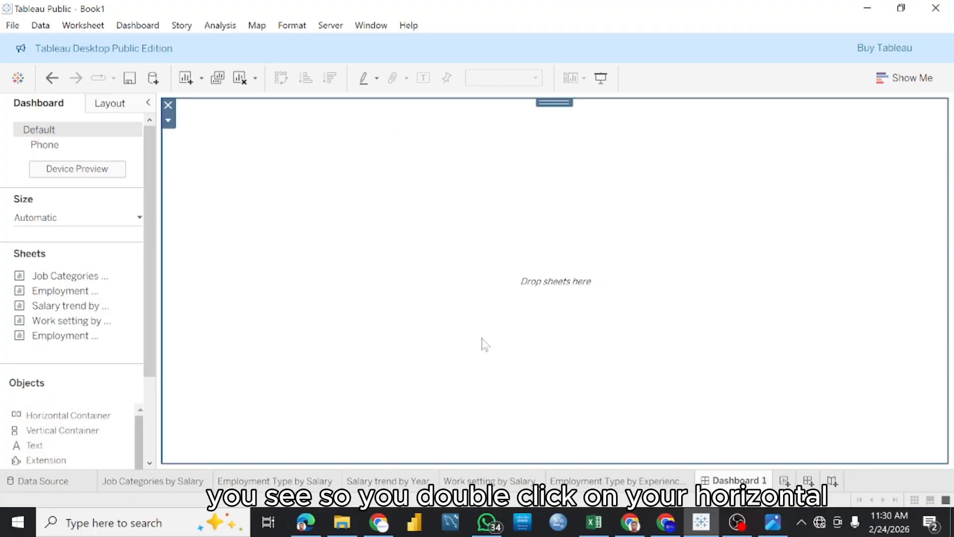
left_click(168, 121)
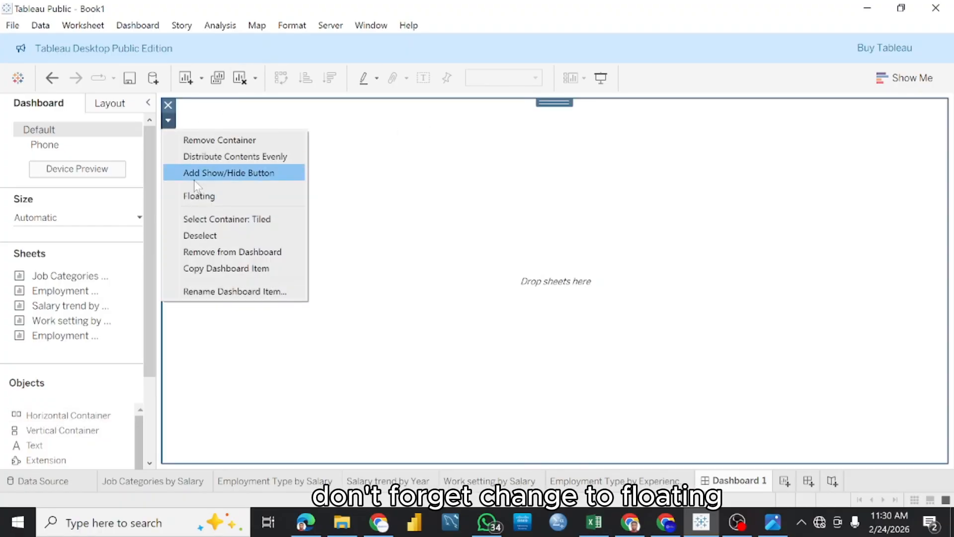
left_click(199, 196)
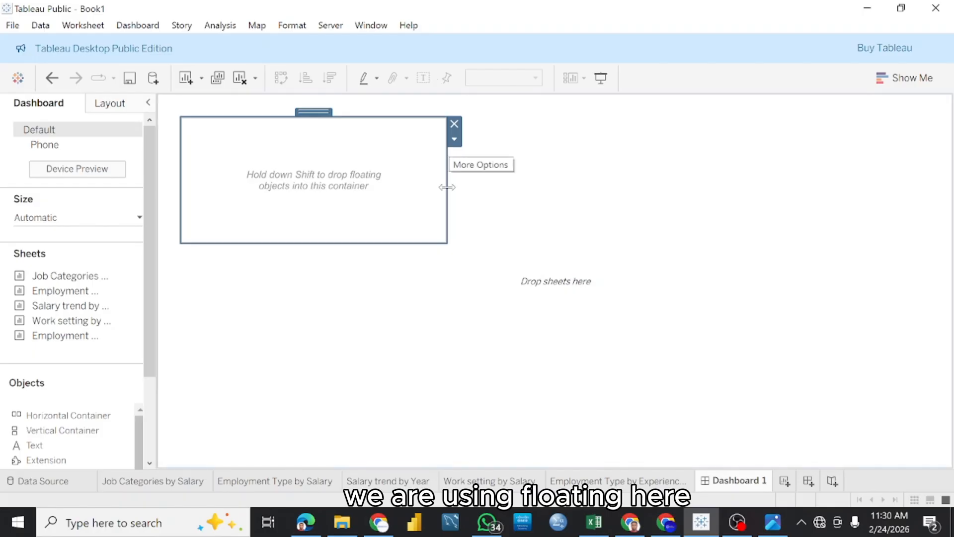
left_click_drag(448, 183, 947, 167)
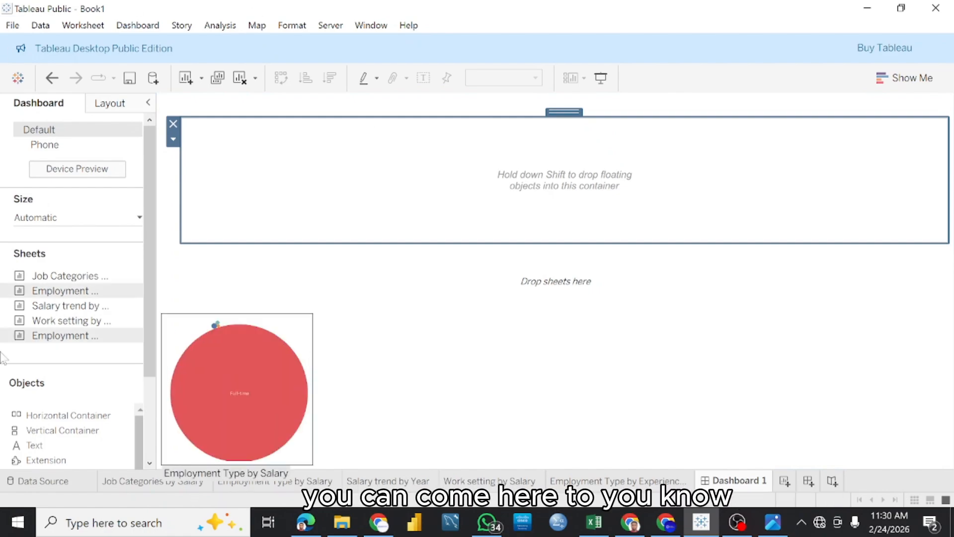
scroll(60, 415, "down", 2)
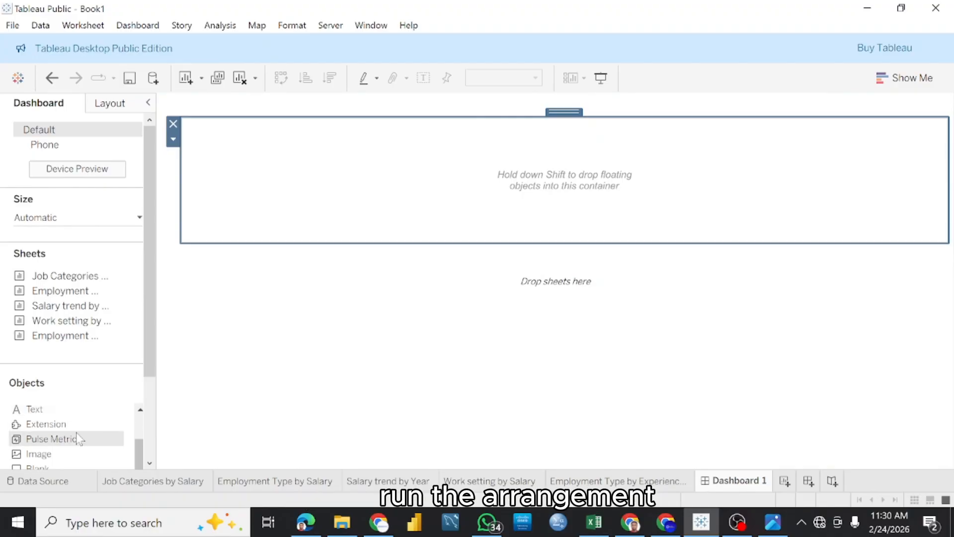
scroll(77, 439, "up", 2)
left_click(110, 104)
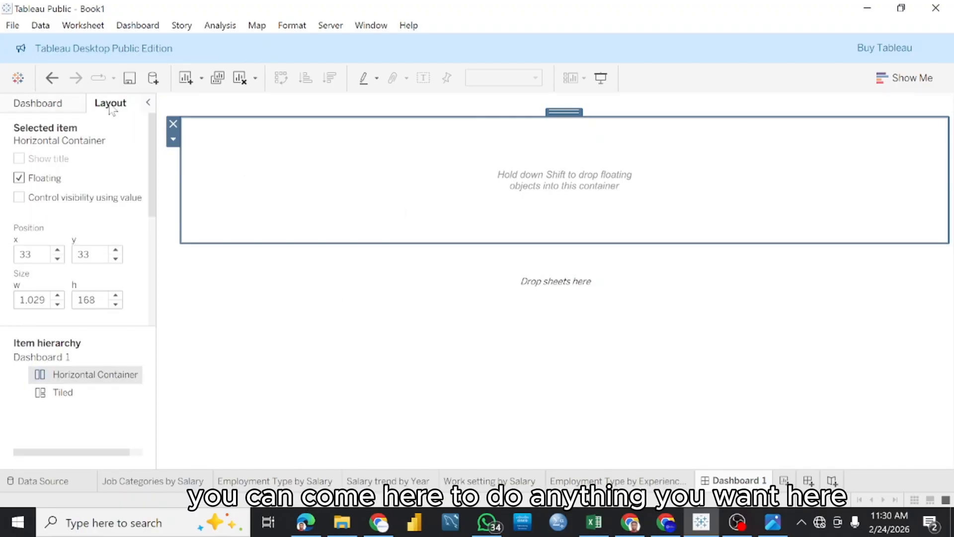
left_click(75, 103)
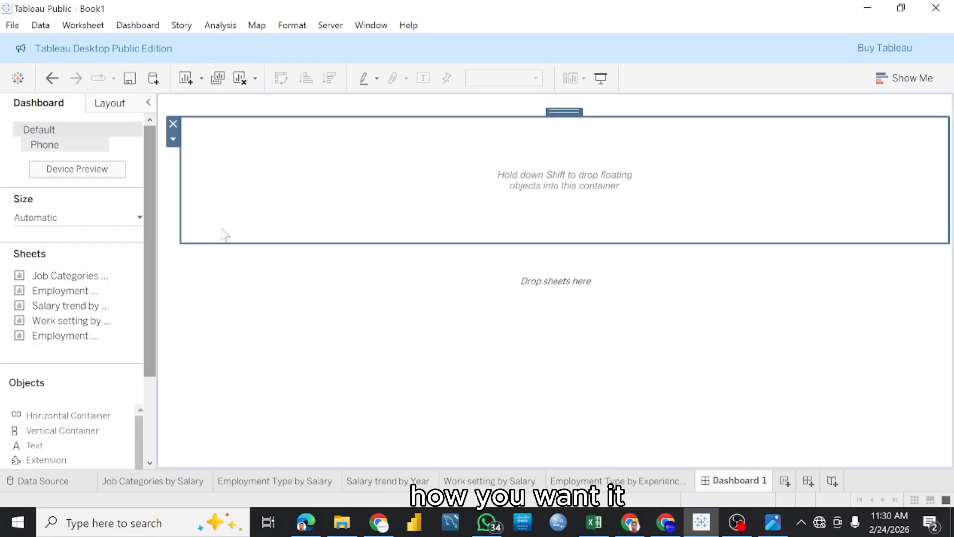
left_click(173, 140)
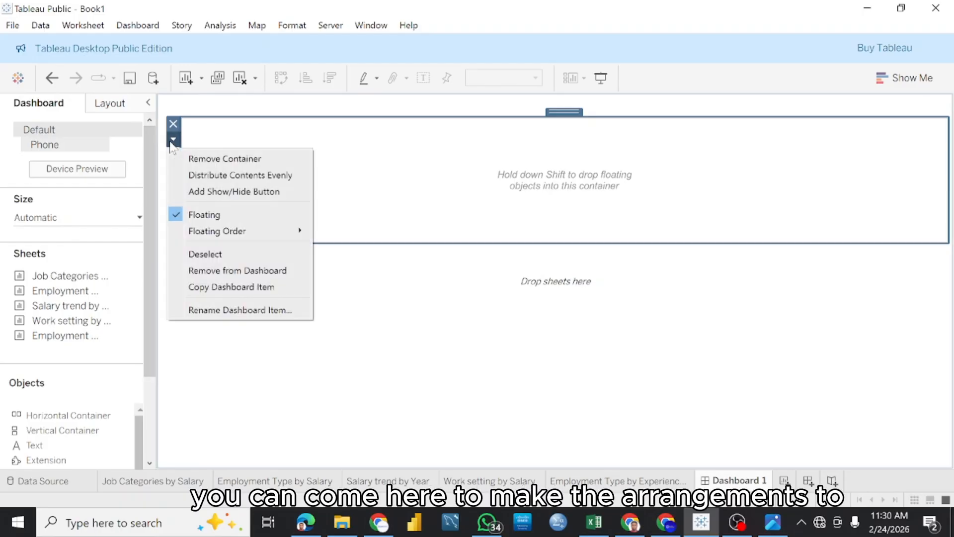
left_click(528, 192)
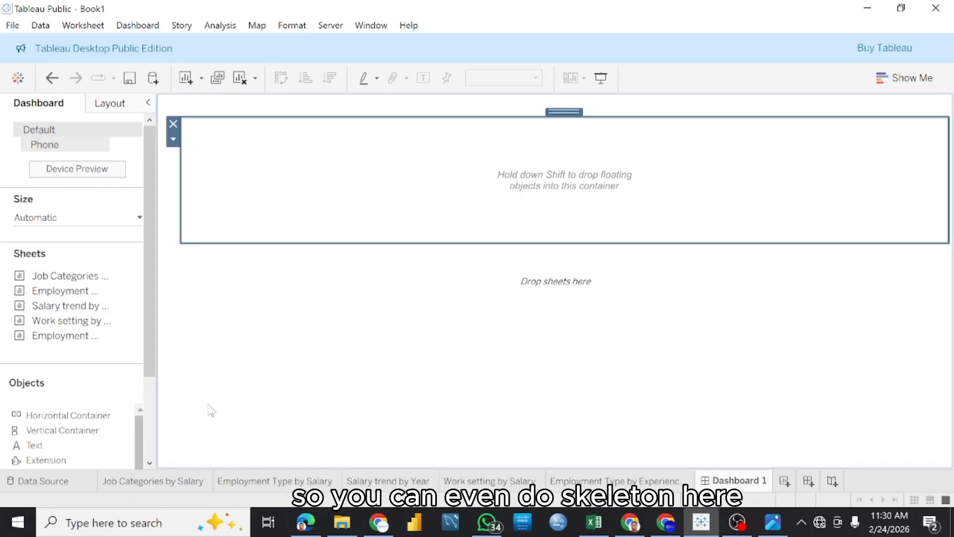
scroll(138, 440, "down", 2)
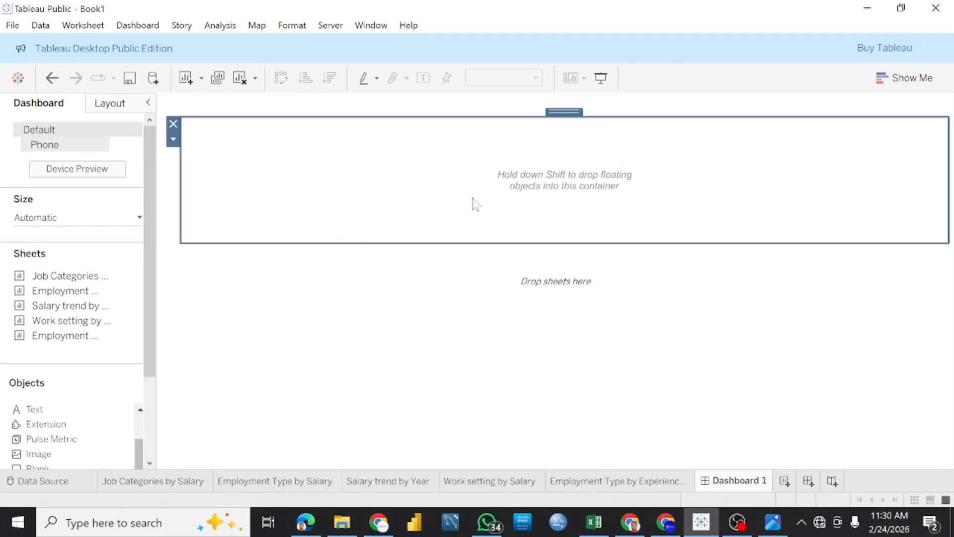
right_click(579, 195)
left_click(426, 192)
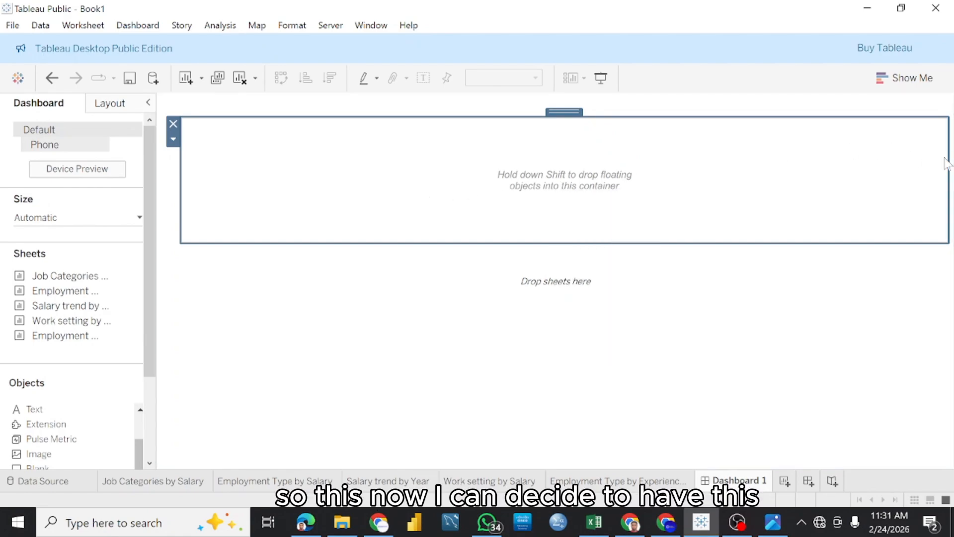
Widen the floating horizontal container to about 1,037 px and move it to about x 63, y 57.
left_click_drag(943, 158, 951, 159)
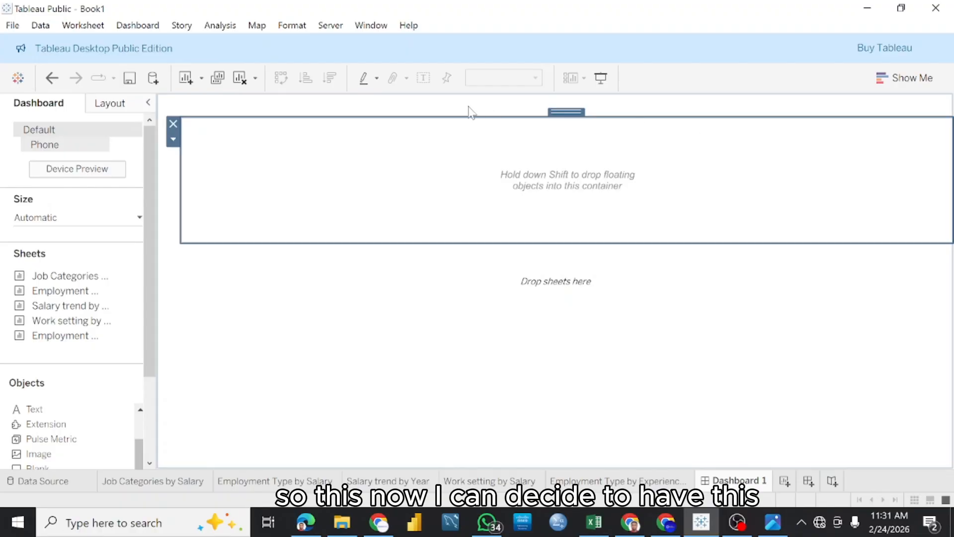
left_click_drag(575, 113, 599, 139)
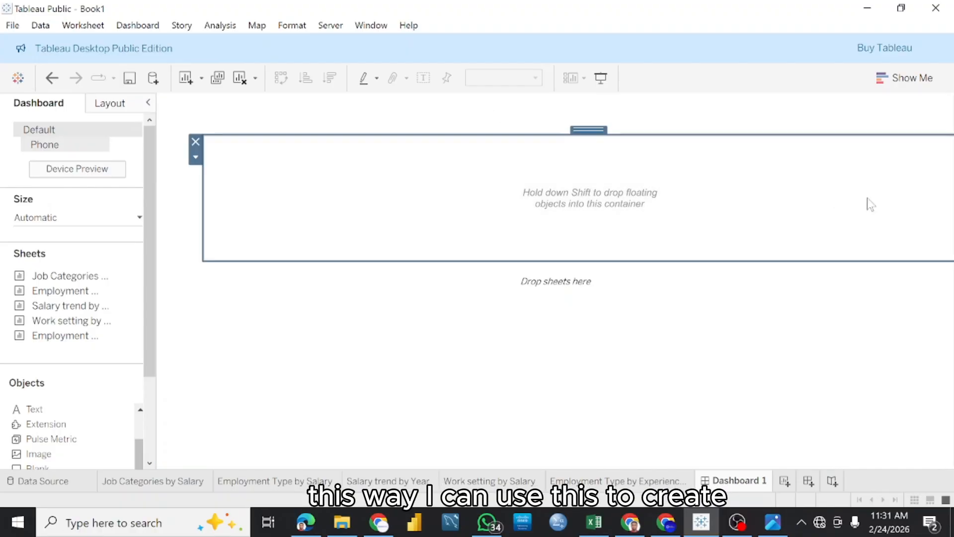
left_click(114, 107)
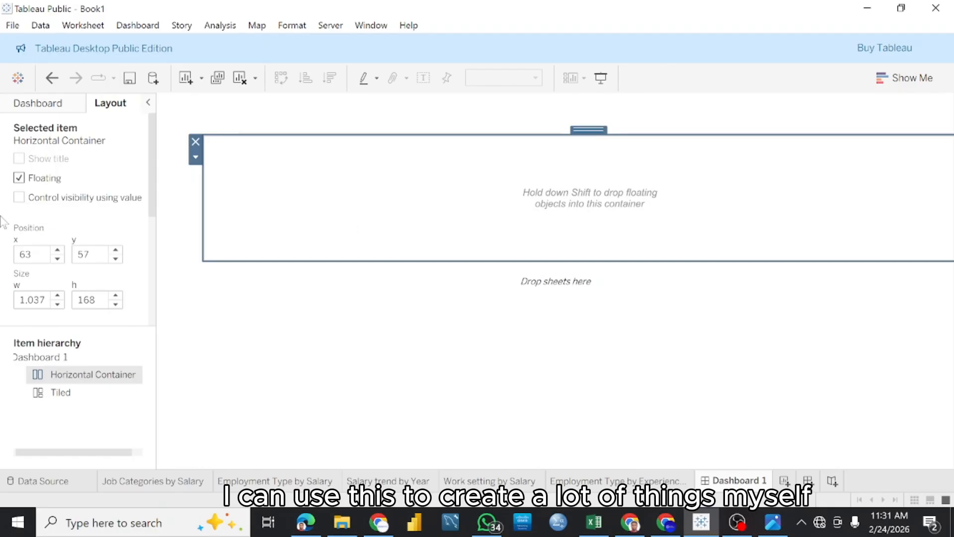
scroll(71, 240, "down", 2)
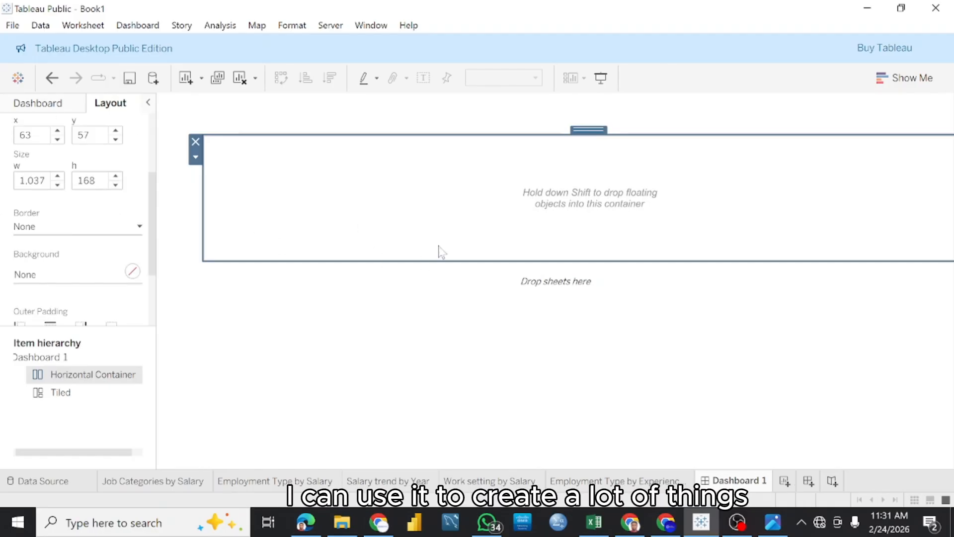
Examine the layout of the reference image Dashboard.png in the photo viewer and return to Tableau.
left_click(770, 523)
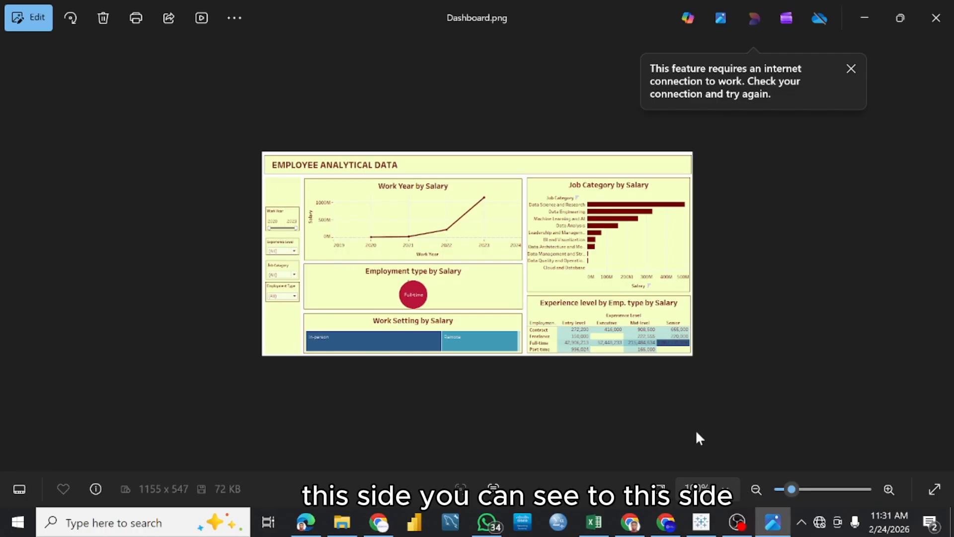
left_click(768, 533)
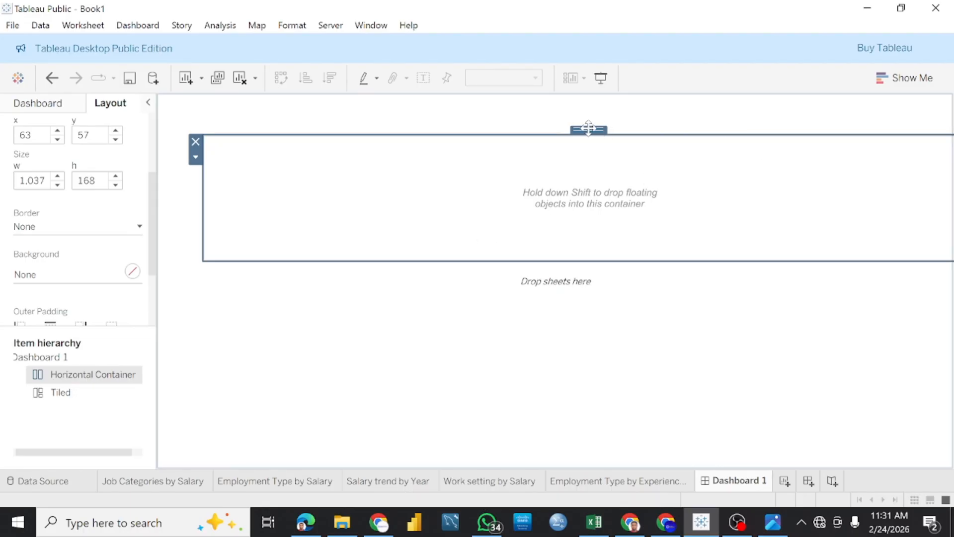
Remove the horizontal container and the remaining tiled container so the dashboard is empty.
left_click_drag(590, 128, 492, 133)
left_click_drag(876, 204, 214, 249)
left_click_drag(172, 133, 215, 86)
left_click(353, 267)
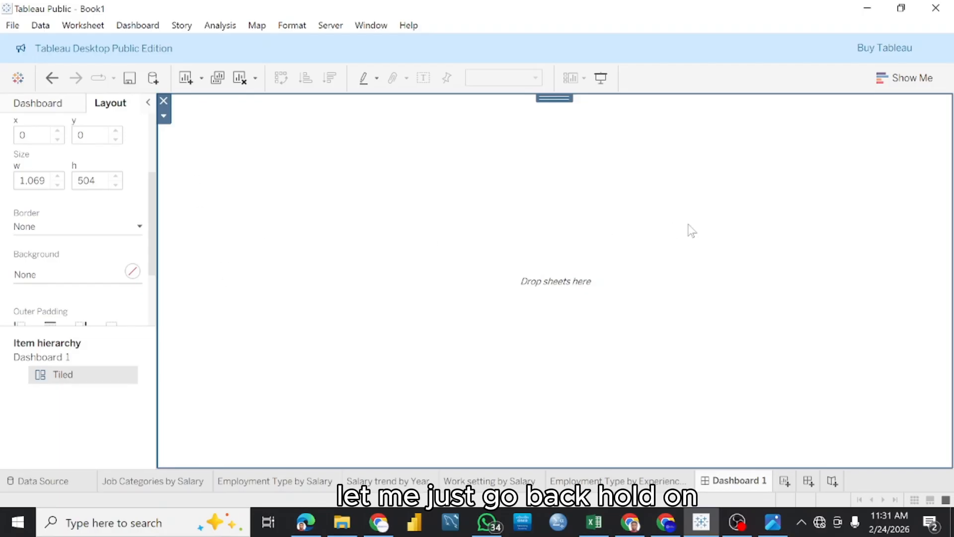
left_click(164, 102)
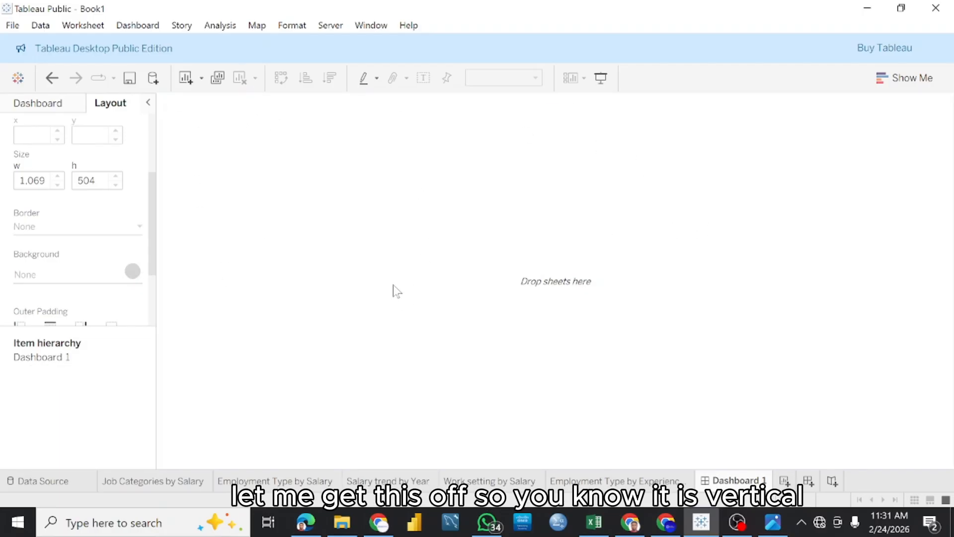
Add a vertical container to the empty dashboard and make it floating.
scroll(118, 300, "down", 3)
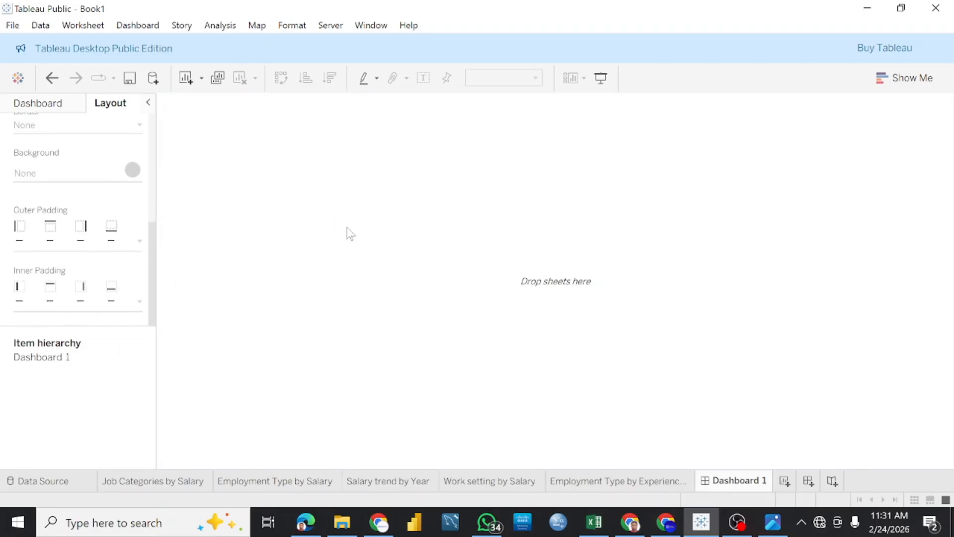
left_click(59, 106)
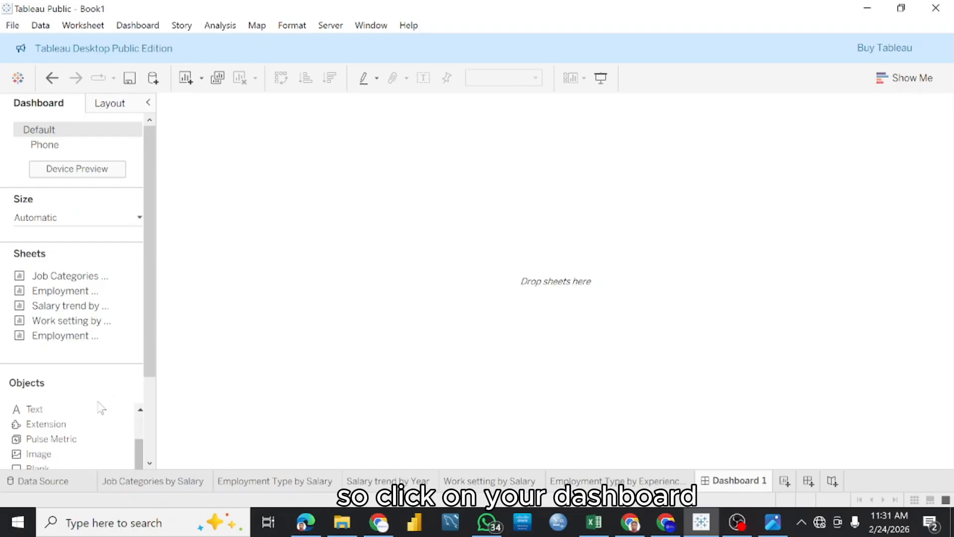
scroll(89, 427, "up", 2)
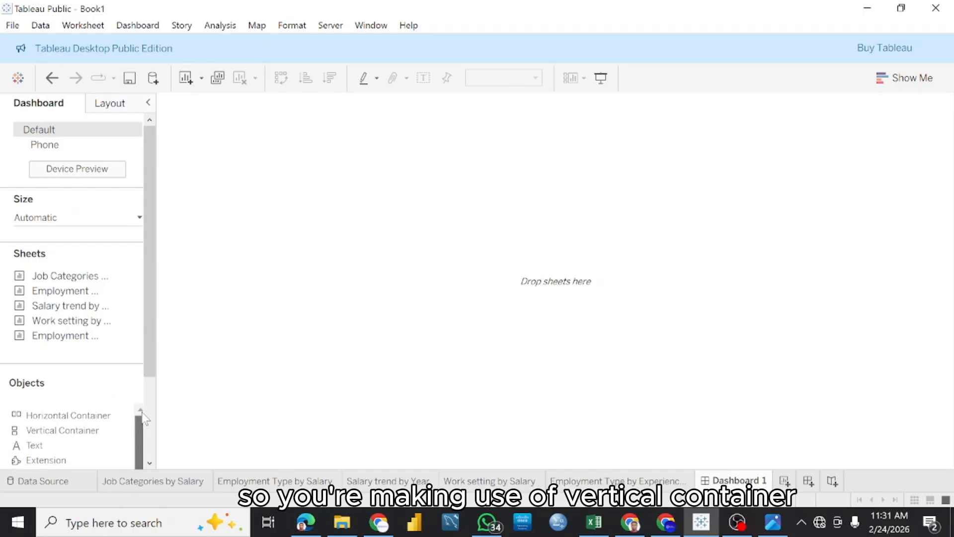
double_click(71, 430)
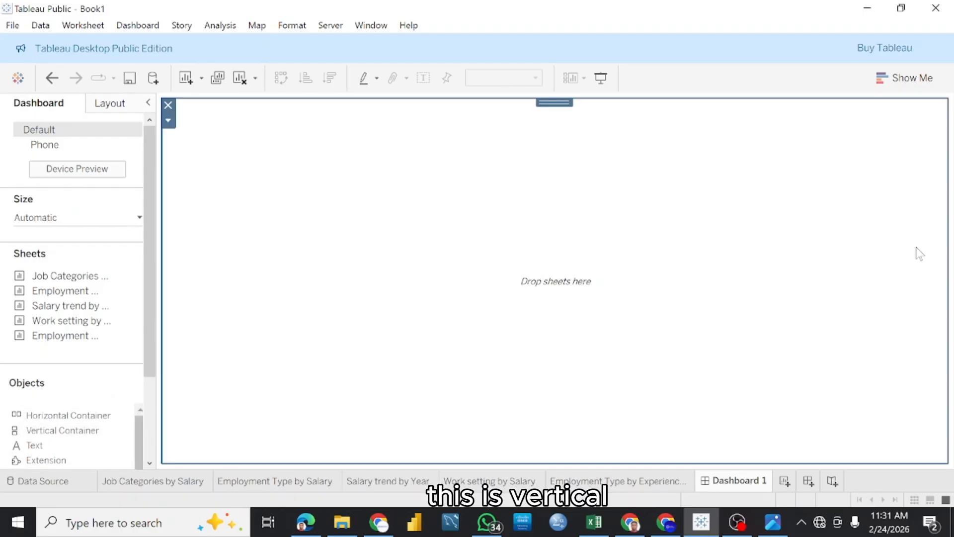
left_click(169, 120)
left_click(218, 198)
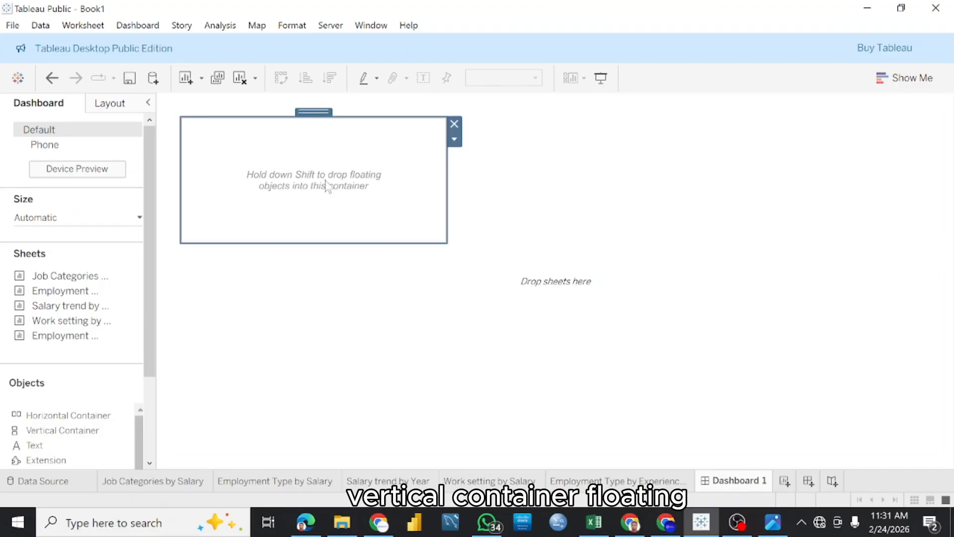
Shape the floating vertical container into a full-height column about 143 by 503 px along the dashboard's left edge, at about x 1, y 7.
left_click_drag(447, 184, 324, 189)
left_click_drag(253, 111, 234, 103)
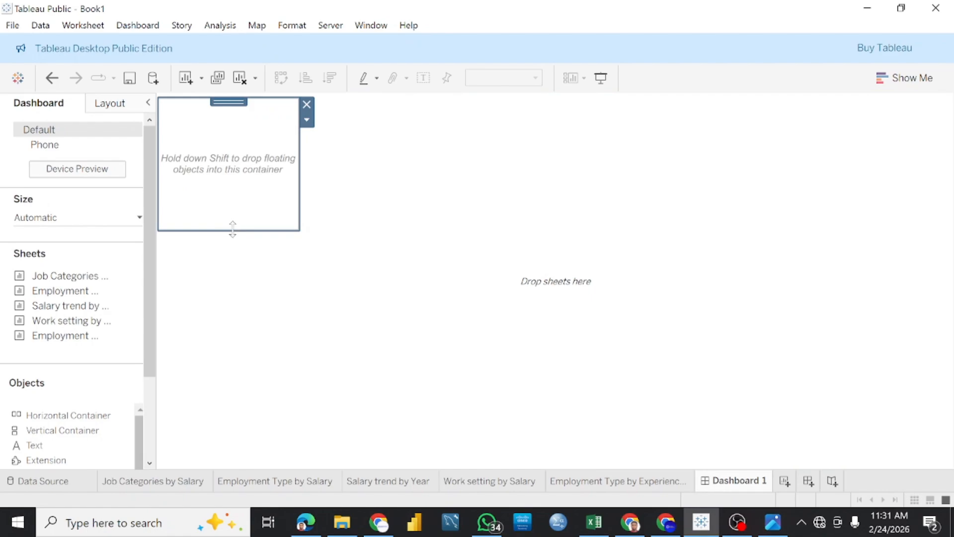
left_click_drag(233, 230, 204, 469)
left_click_drag(300, 318, 267, 324)
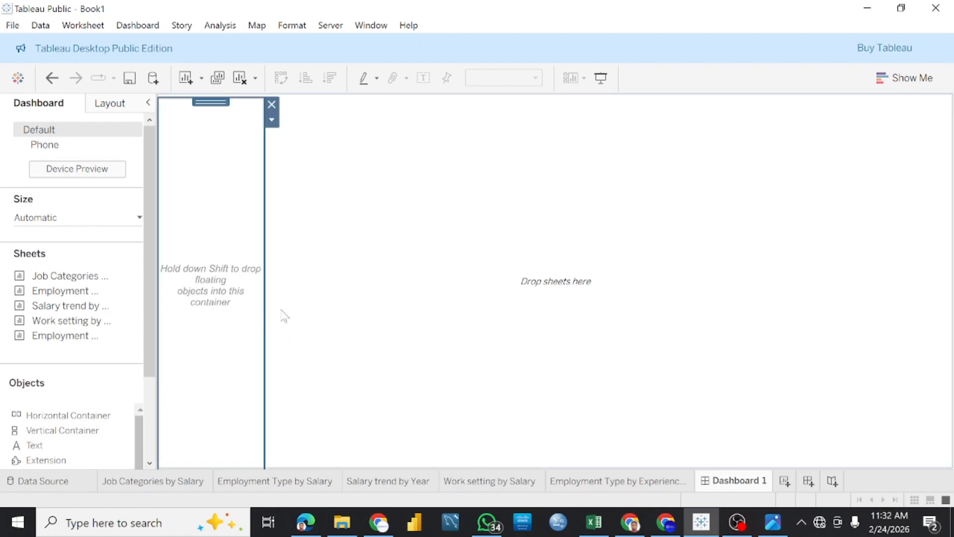
Fill the vertical container's background with the olive-yellow recent color #c8c20d and compare it with the reference image.
left_click(115, 106)
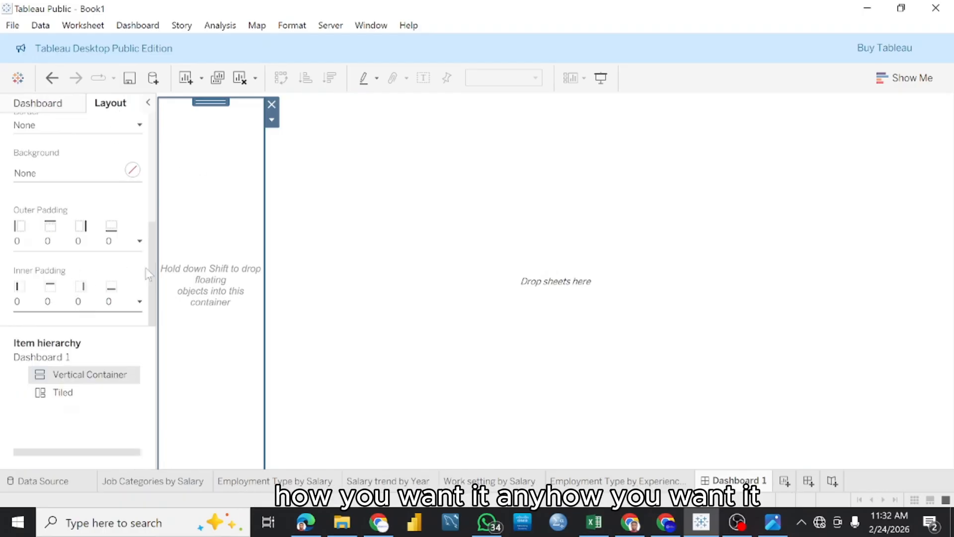
scroll(152, 281, "up", 3)
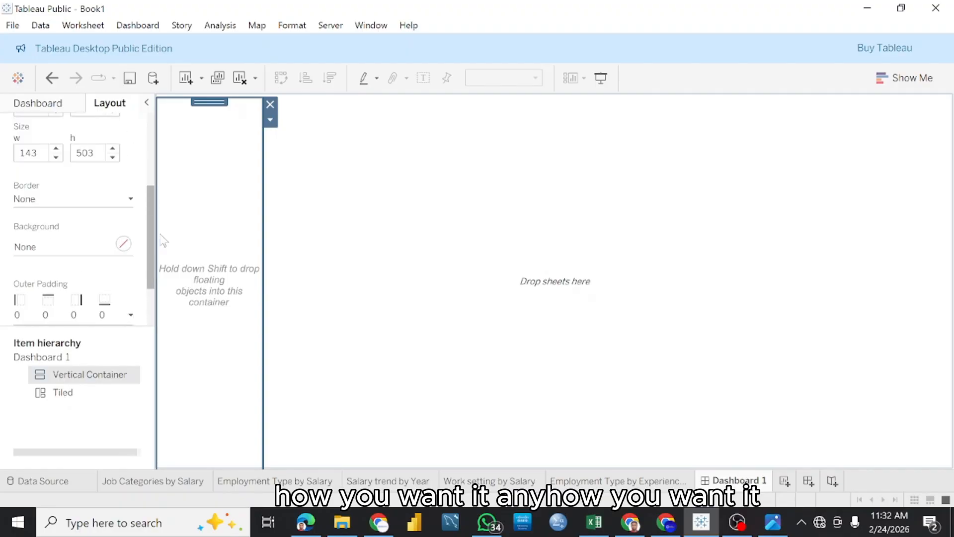
left_click(123, 256)
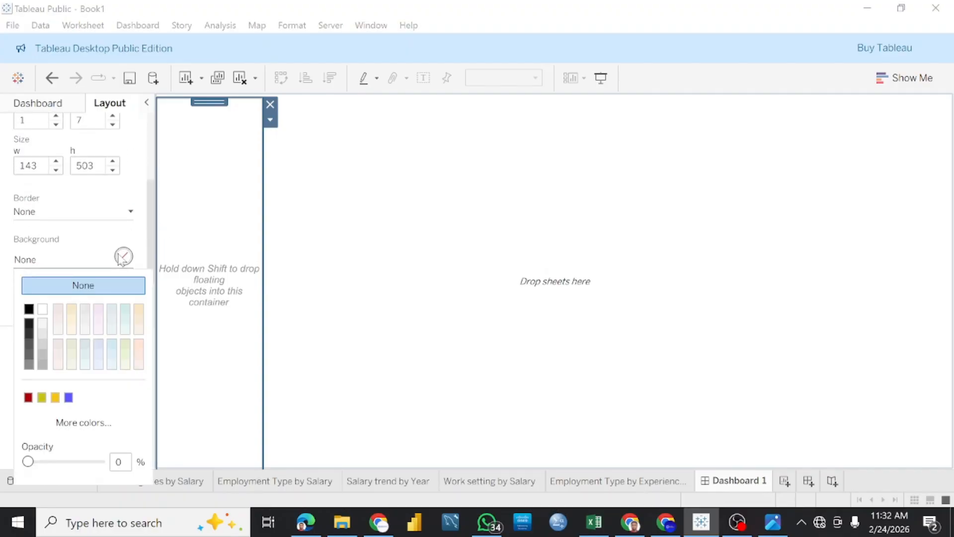
left_click(137, 310)
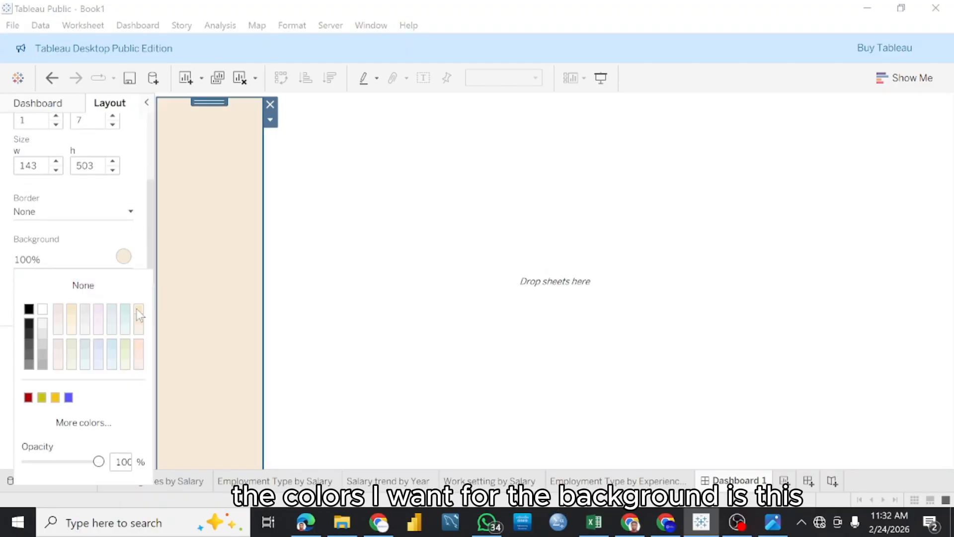
left_click(139, 319)
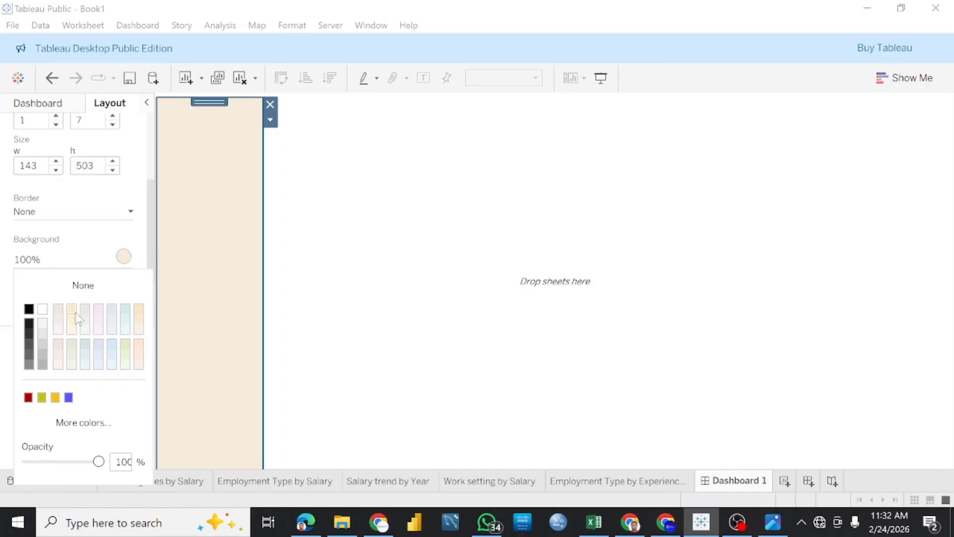
left_click(42, 397)
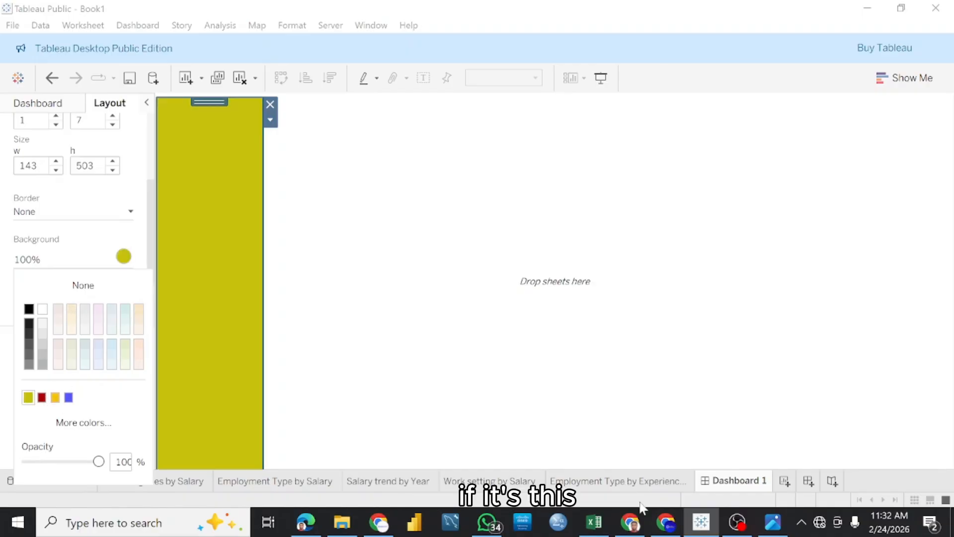
left_click(773, 523)
left_click(773, 525)
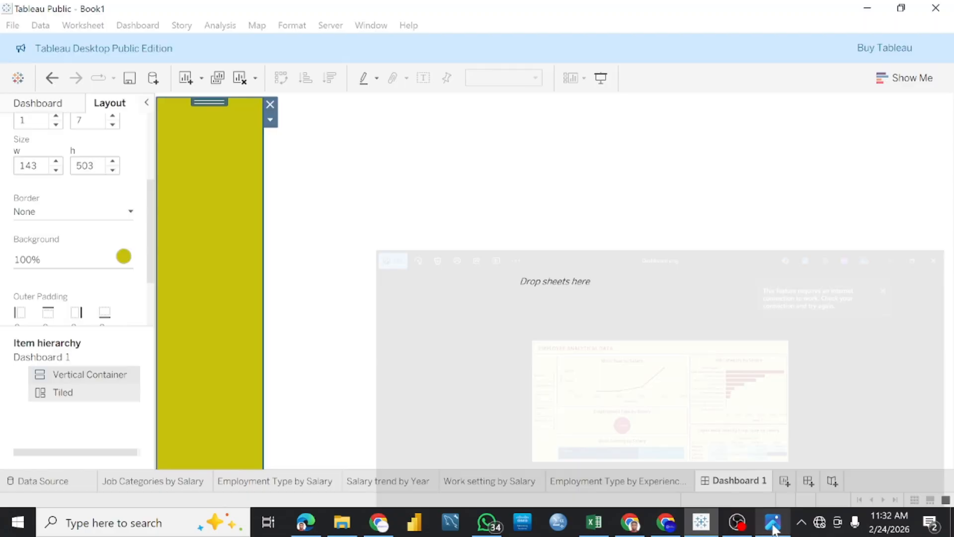
Lower the opacity of the container's olive-yellow background to about 37% and compare the shade with the reference image.
left_click(124, 257)
left_click(56, 423)
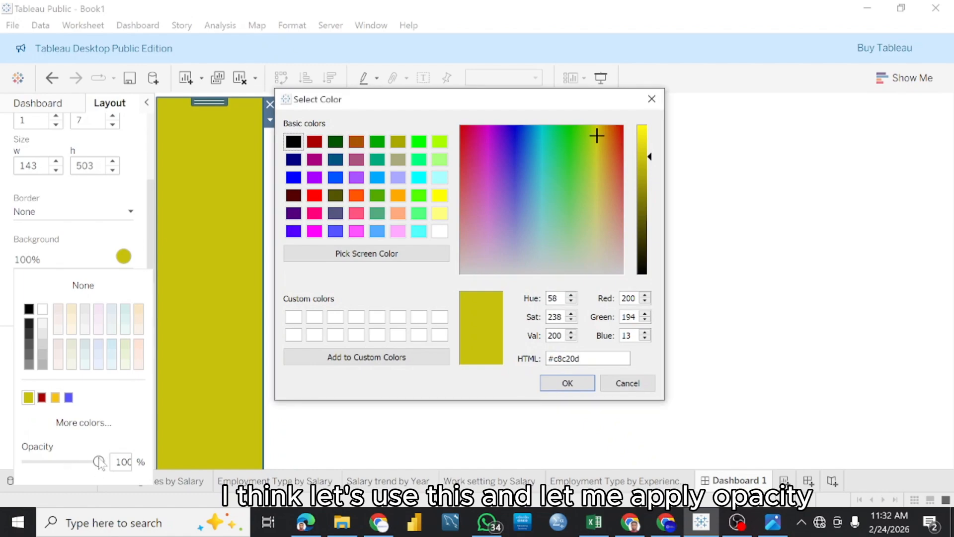
left_click(652, 99)
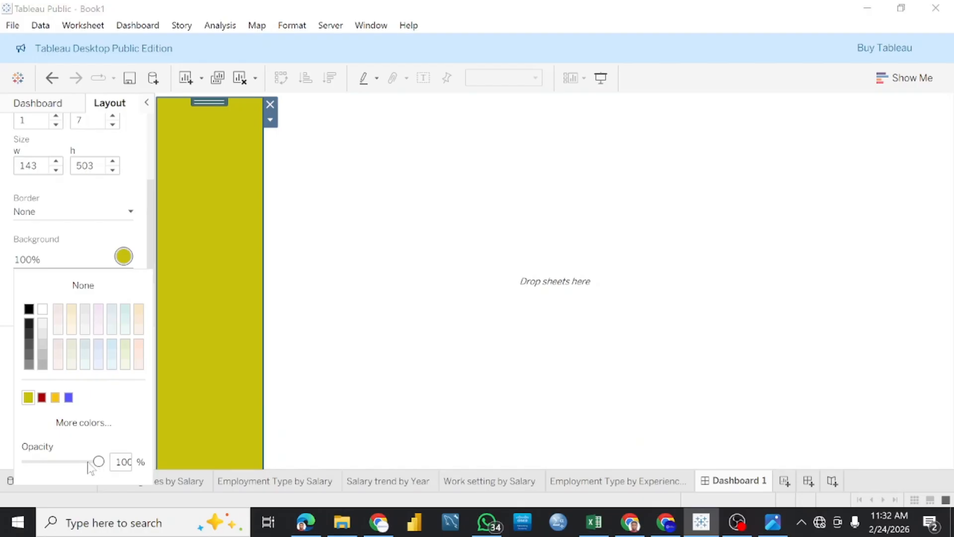
left_click_drag(98, 463, 54, 471)
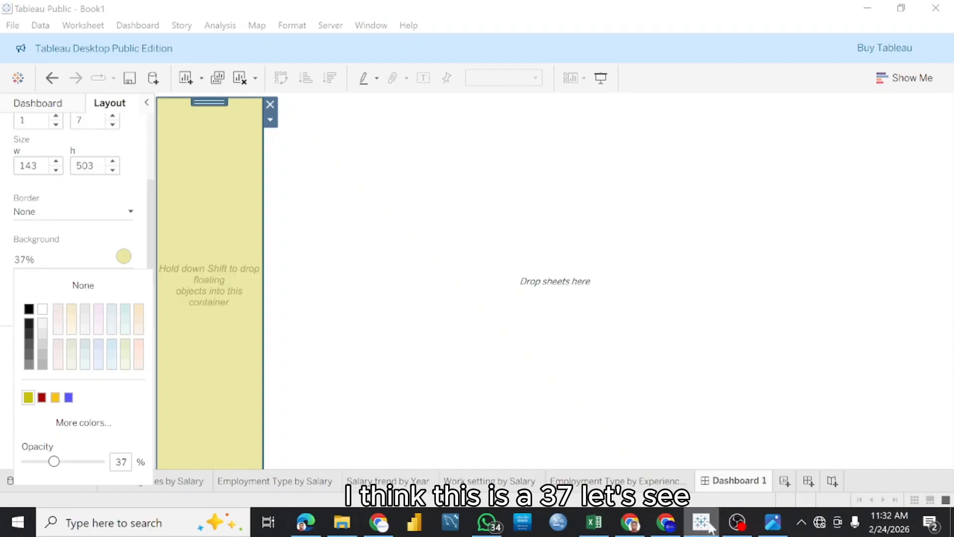
left_click(772, 526)
left_click(774, 526)
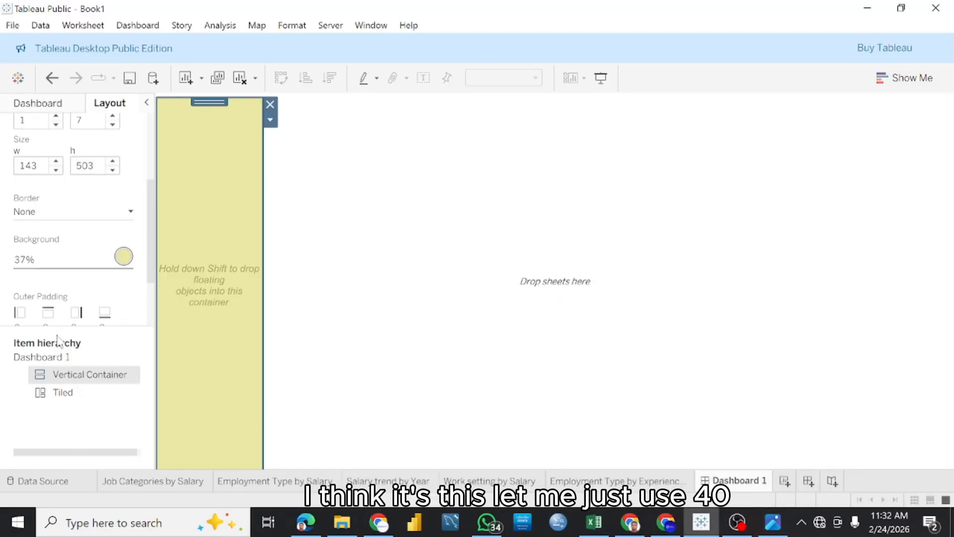
Set the opacity of the vertical container's background color to 40%.
left_click(51, 264)
double_click(120, 462)
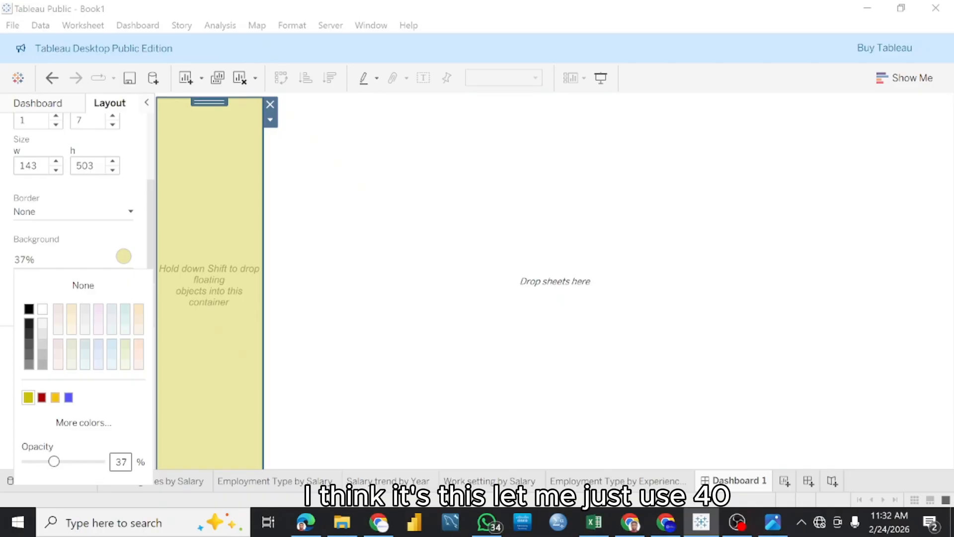
type("40")
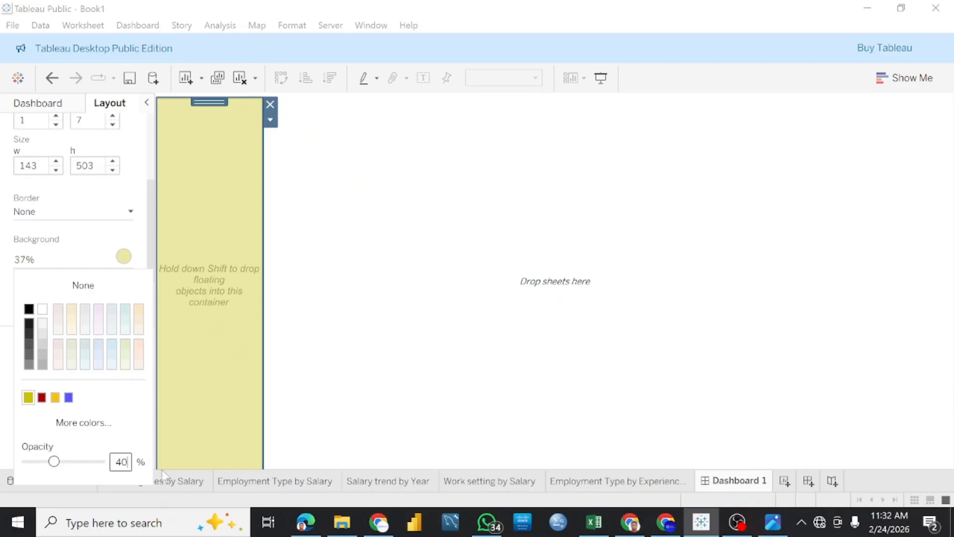
key("Return")
left_click(307, 234)
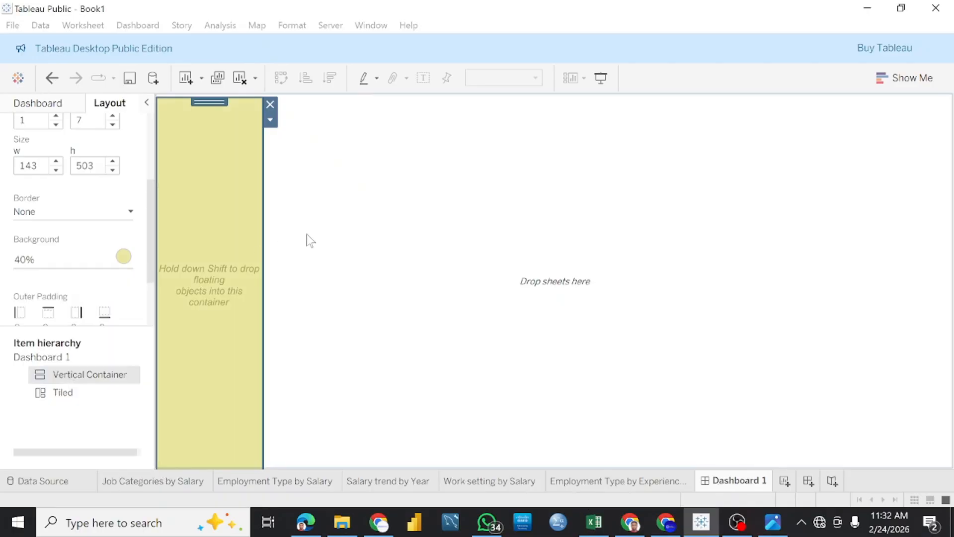
Extend the vertical container upward past the dashboard's top edge, to about y -4 and 514 px high.
left_click(306, 234)
left_click(210, 192)
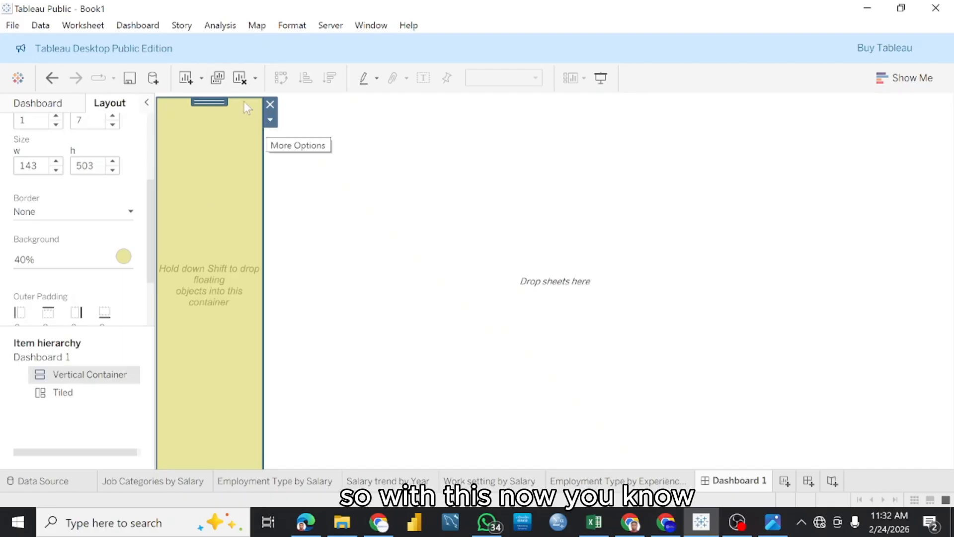
left_click_drag(239, 98, 238, 89)
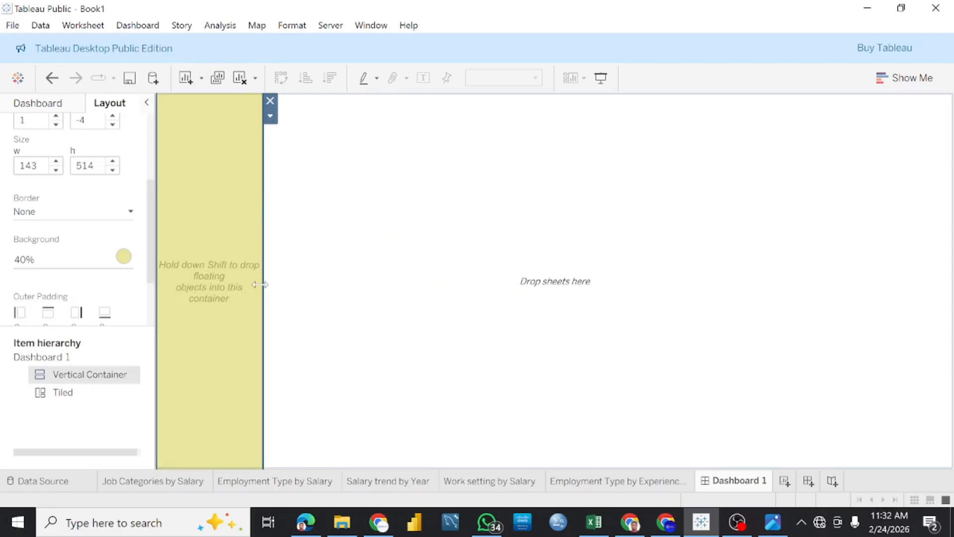
left_click(328, 300)
left_click(221, 195)
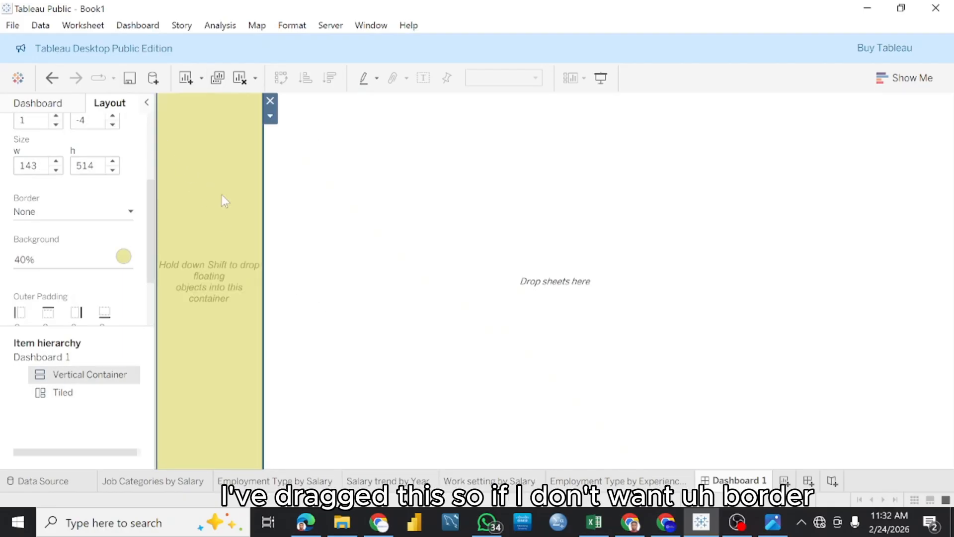
Check the vertical container's border setting and leave it at None.
left_click(356, 225)
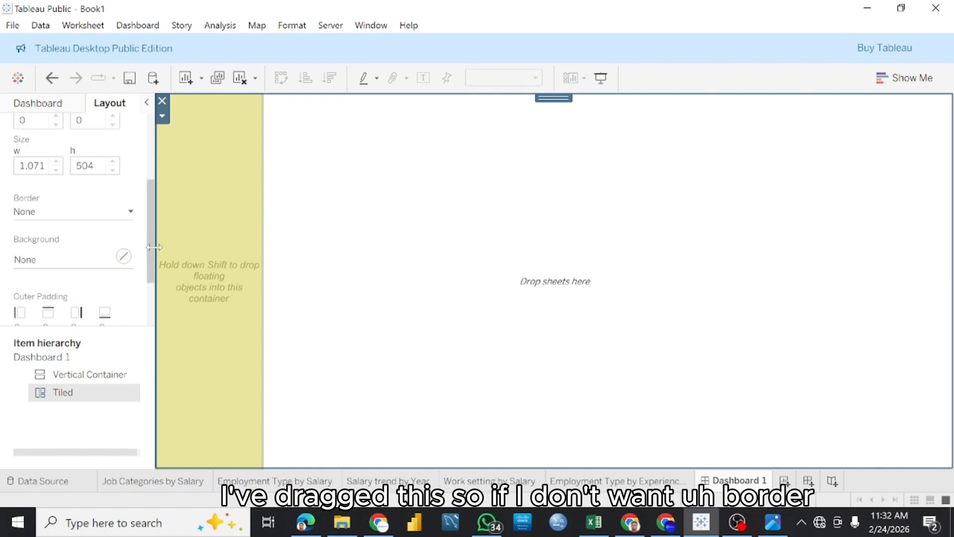
left_click(172, 213)
left_click(131, 213)
left_click(130, 214)
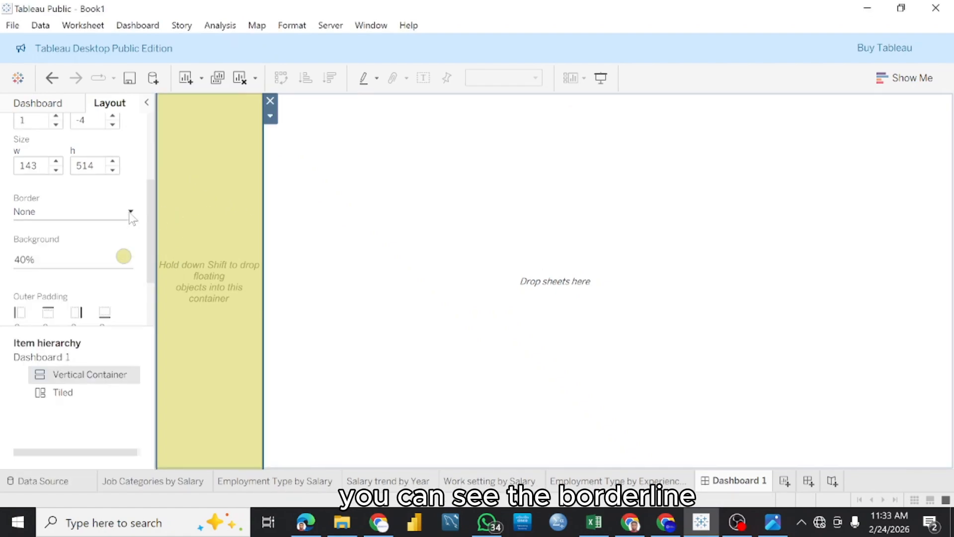
left_click(130, 214)
left_click(351, 172)
left_click(351, 172)
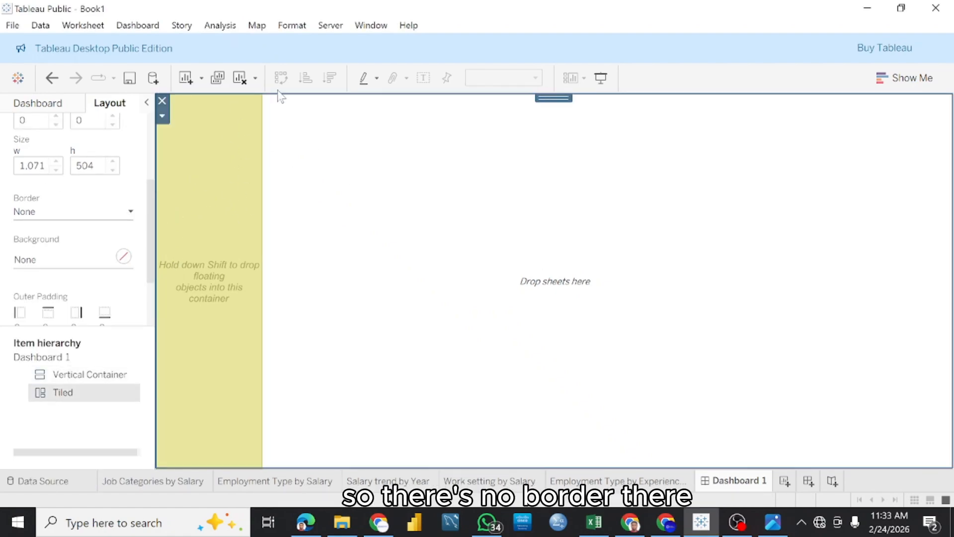
Compare the vertical container with the borders and layout in the reference image Dashboard.png and return to Tableau.
left_click(782, 527)
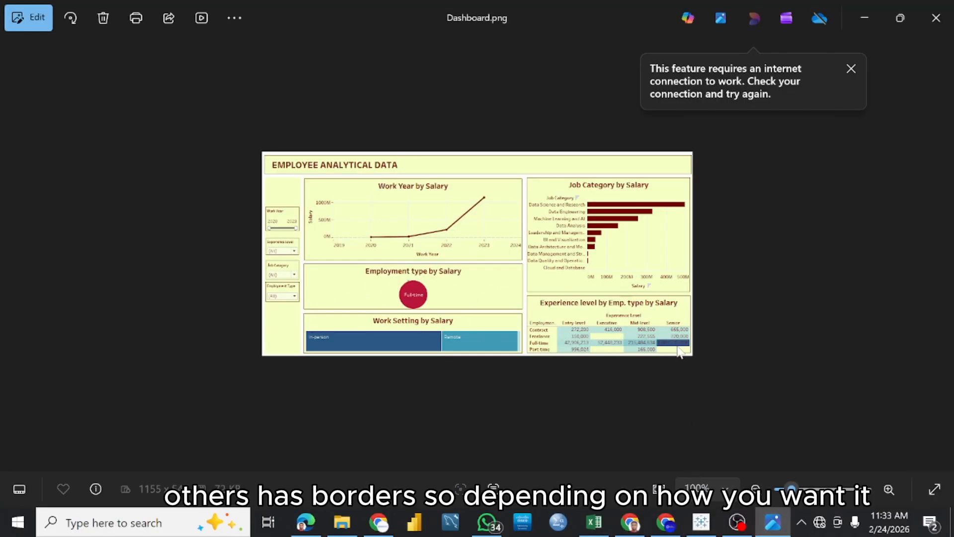
left_click(773, 522)
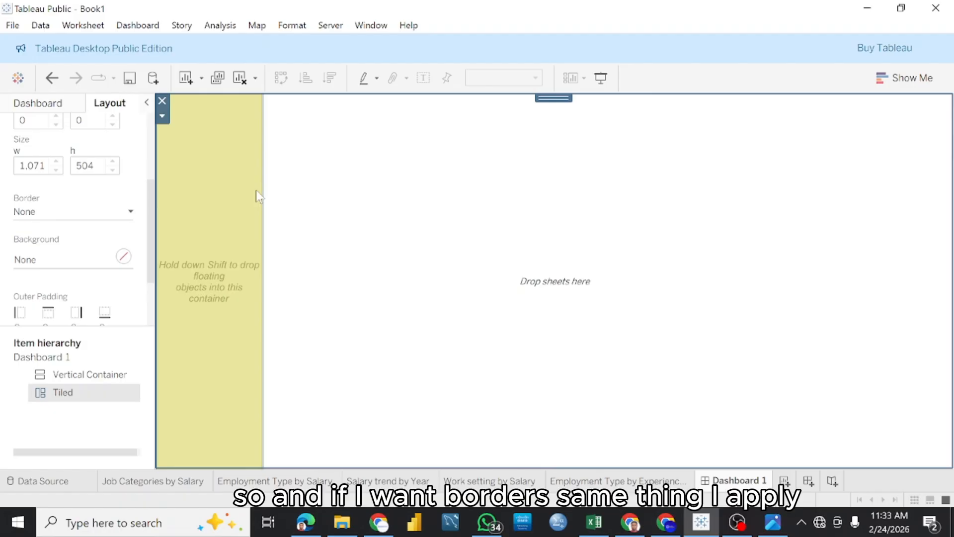
left_click(196, 162)
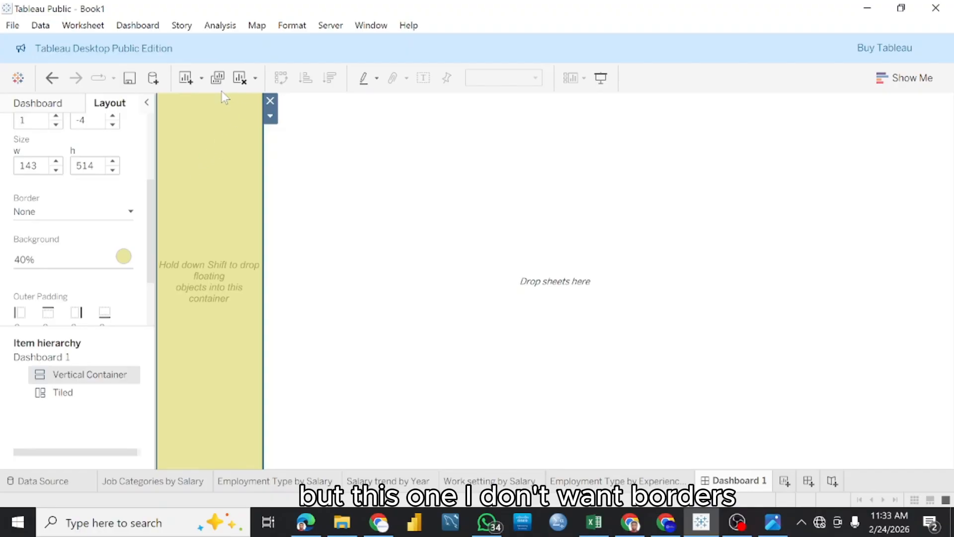
left_click(774, 522)
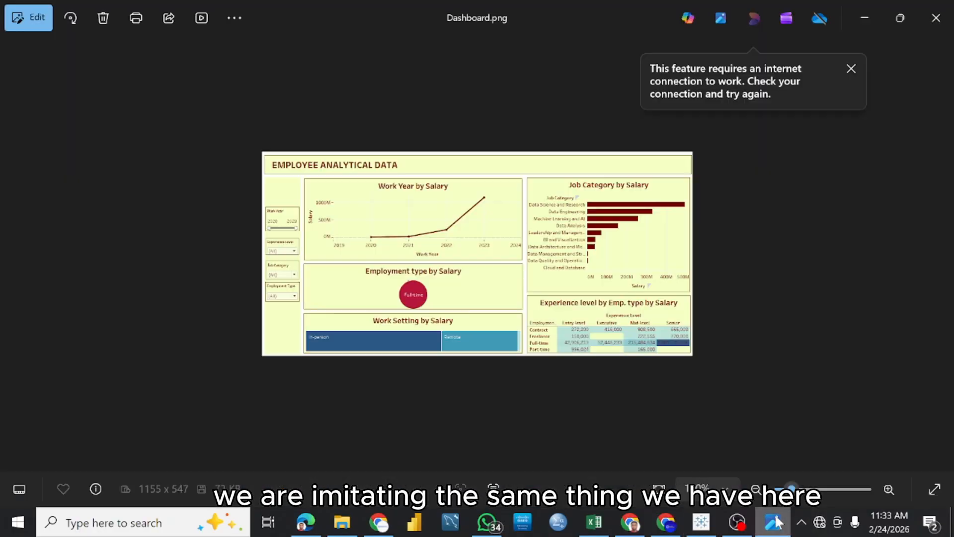
left_click(774, 522)
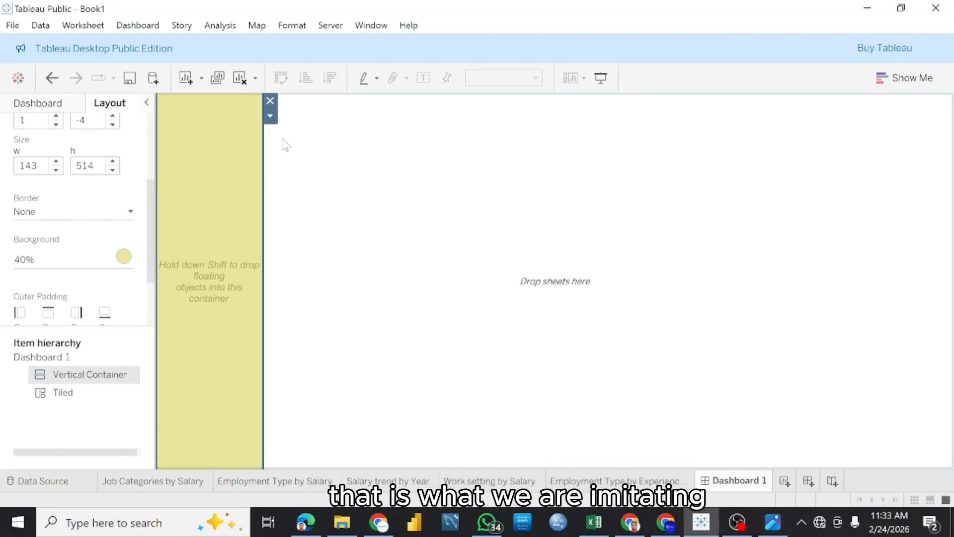
Lower the vertical container's top edge to about y 52, making it about 458 px high with room for a heading above.
left_click_drag(217, 93, 218, 103)
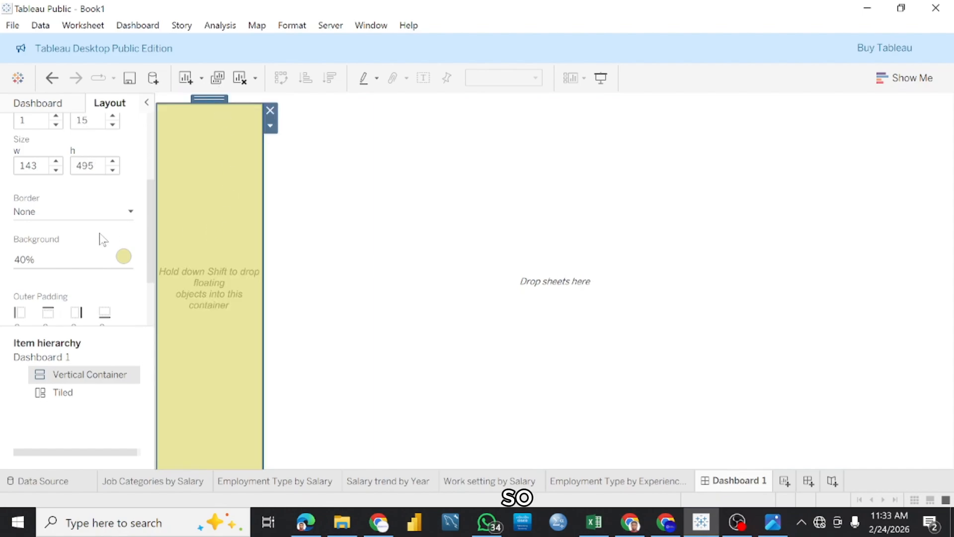
left_click_drag(233, 104, 230, 140)
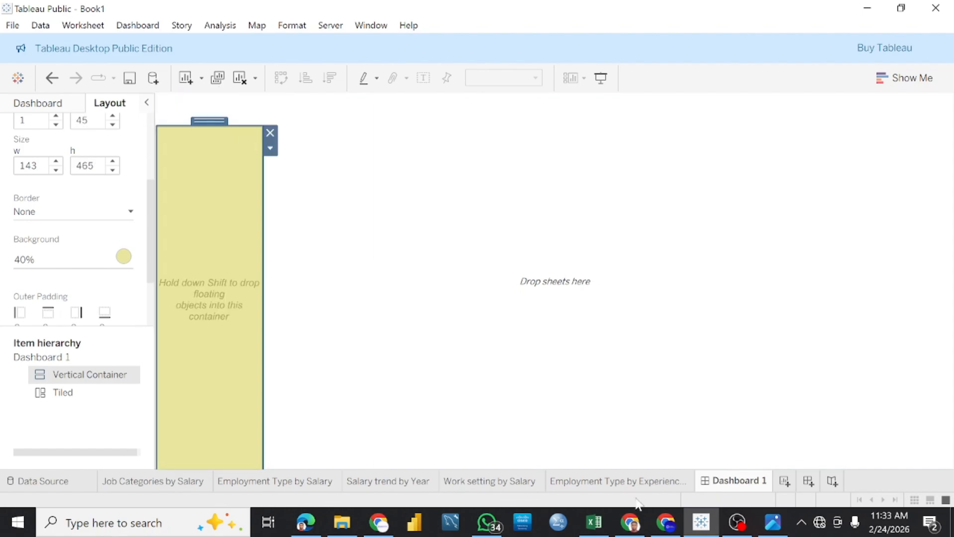
left_click(773, 526)
left_click(773, 526)
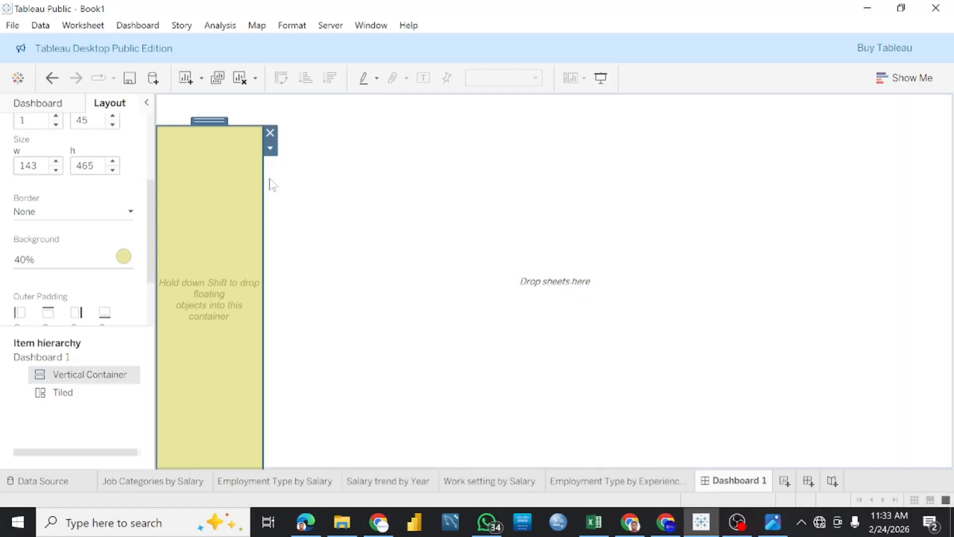
left_click_drag(241, 127, 241, 134)
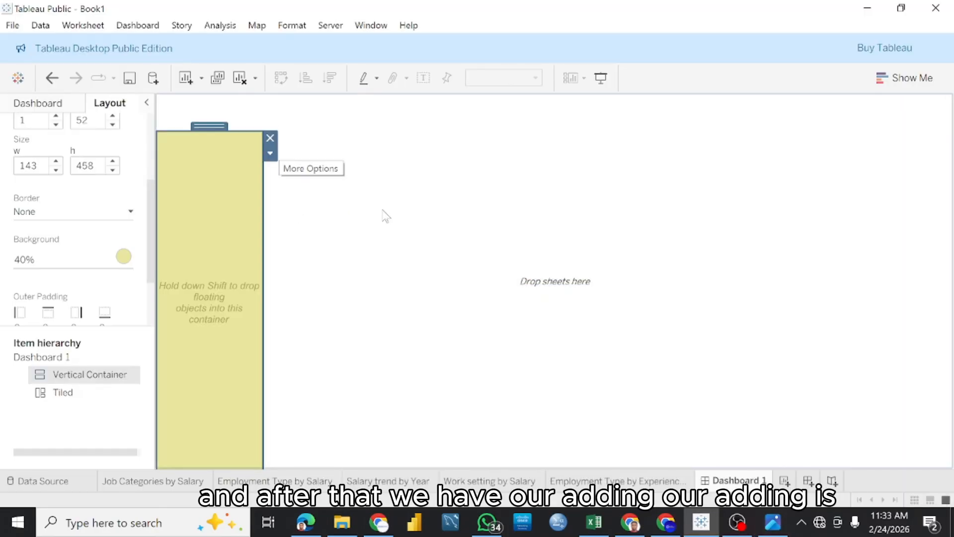
left_click(383, 221)
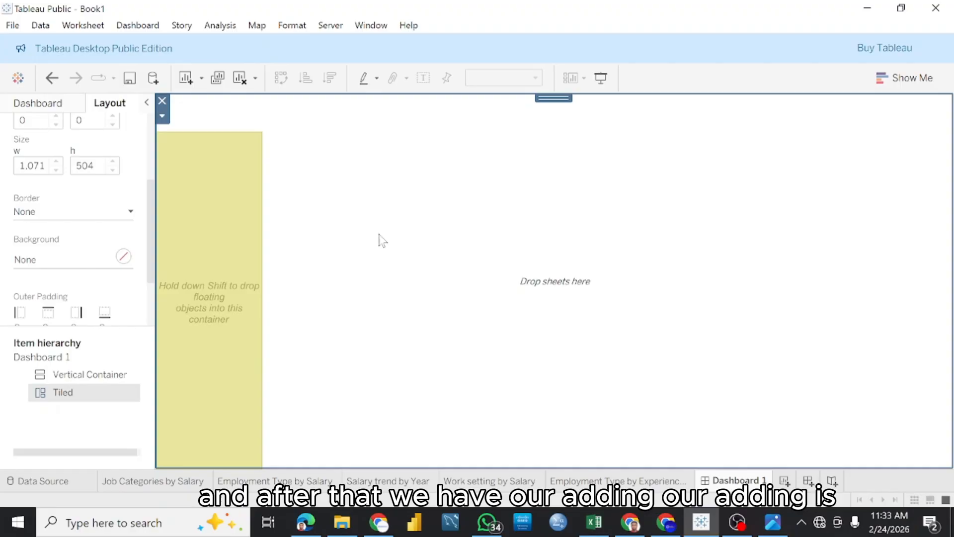
Add a text object to the dashboard reading EMPLOYEE ANALYTICAL DASHBOARD, using the heading in the reference image Dashboard.png as a guide.
left_click(54, 106)
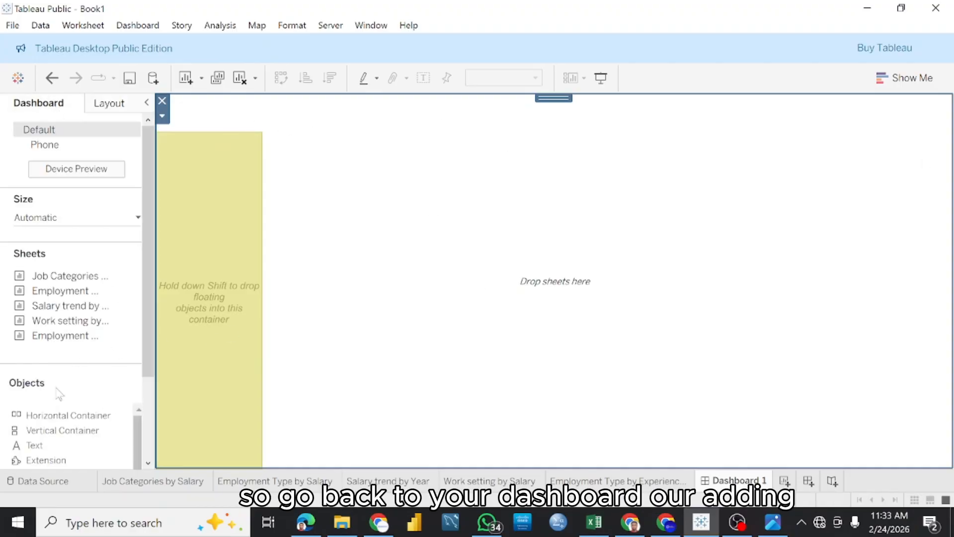
double_click(47, 447)
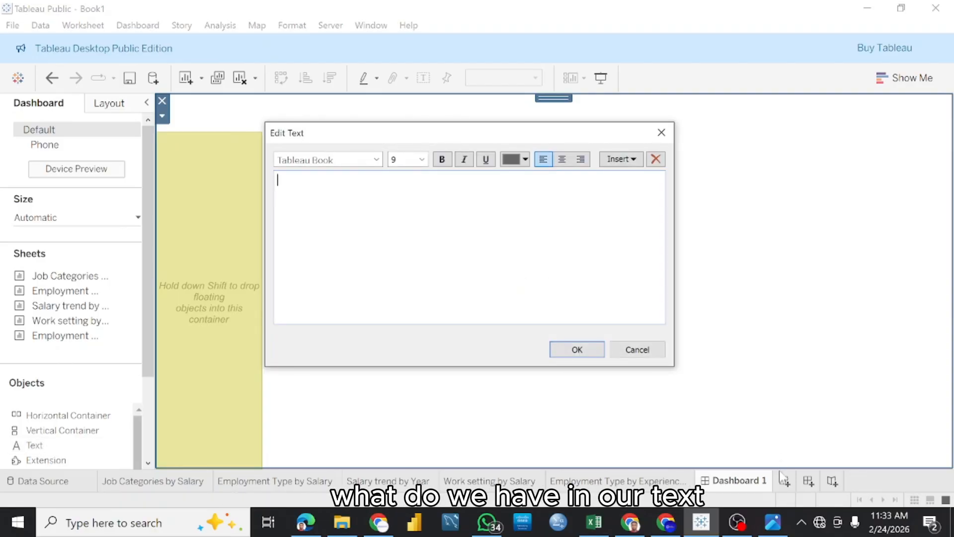
left_click(780, 523)
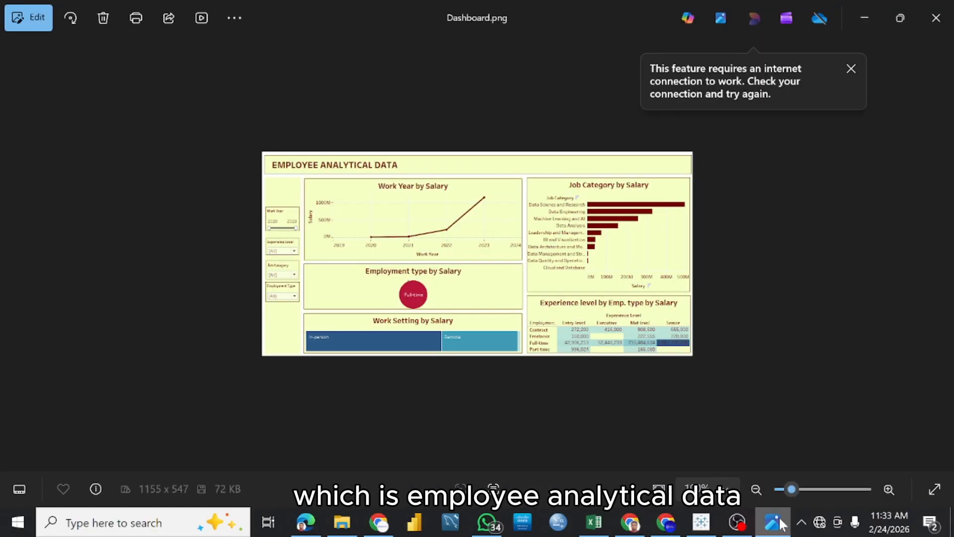
left_click(779, 523)
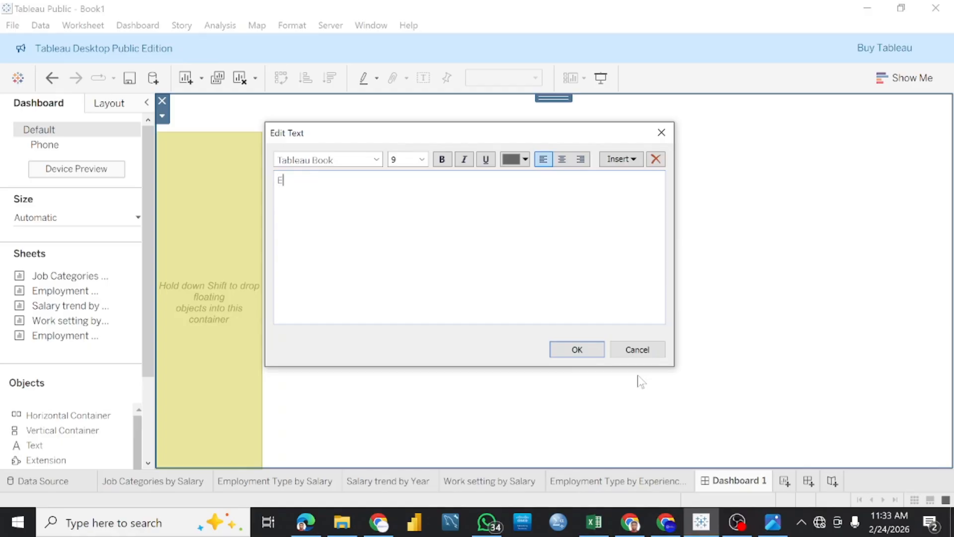
type("EMPLOYEE ANALY")
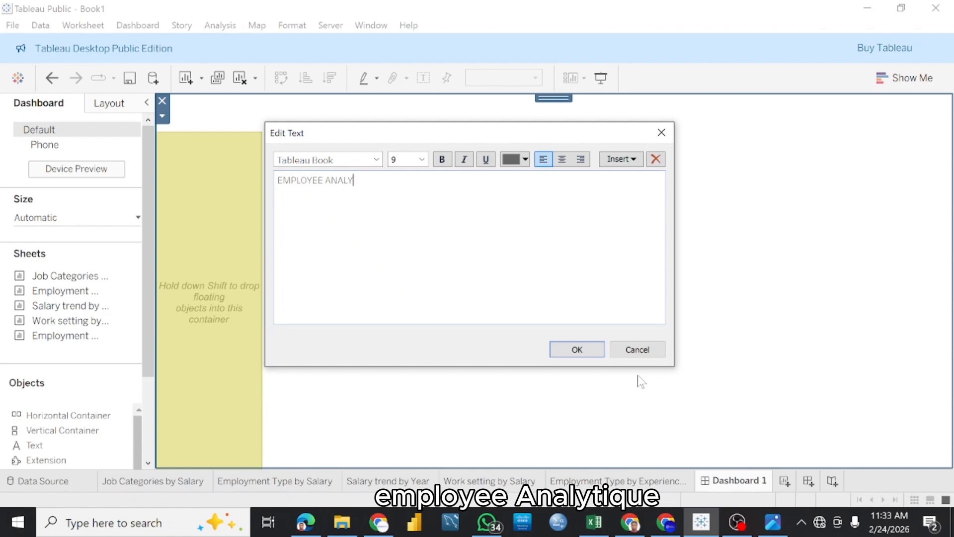
type("TICAL DATA")
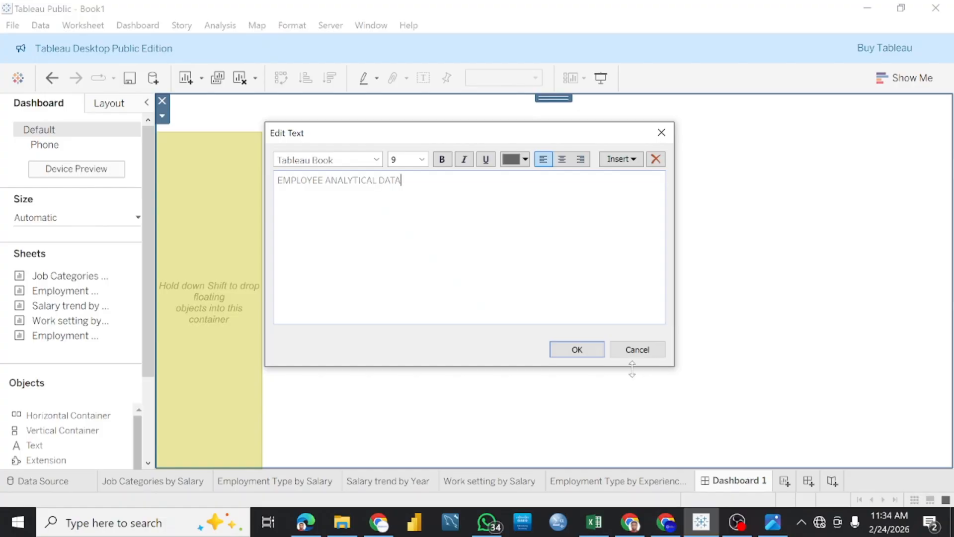
key("BackSpace")
key("BackSpace")
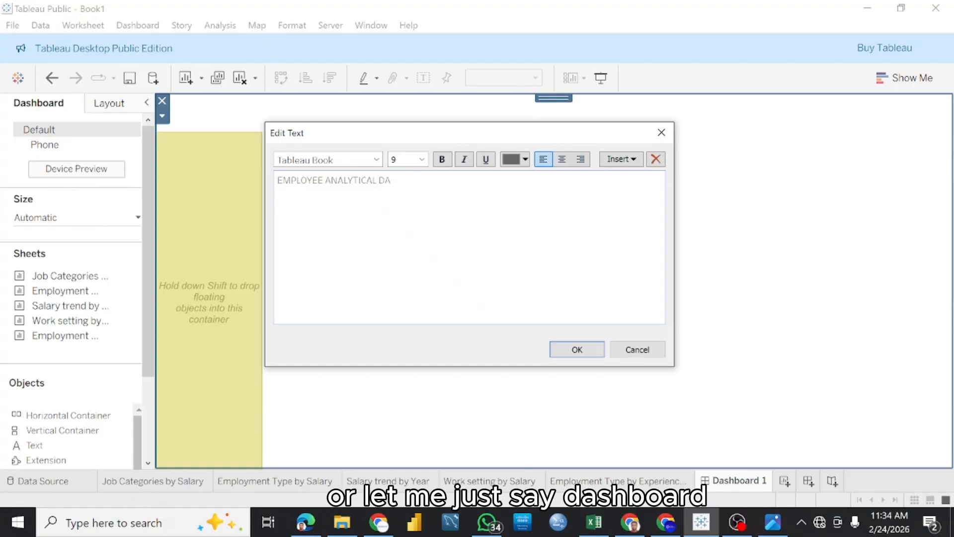
type("SHBOARD")
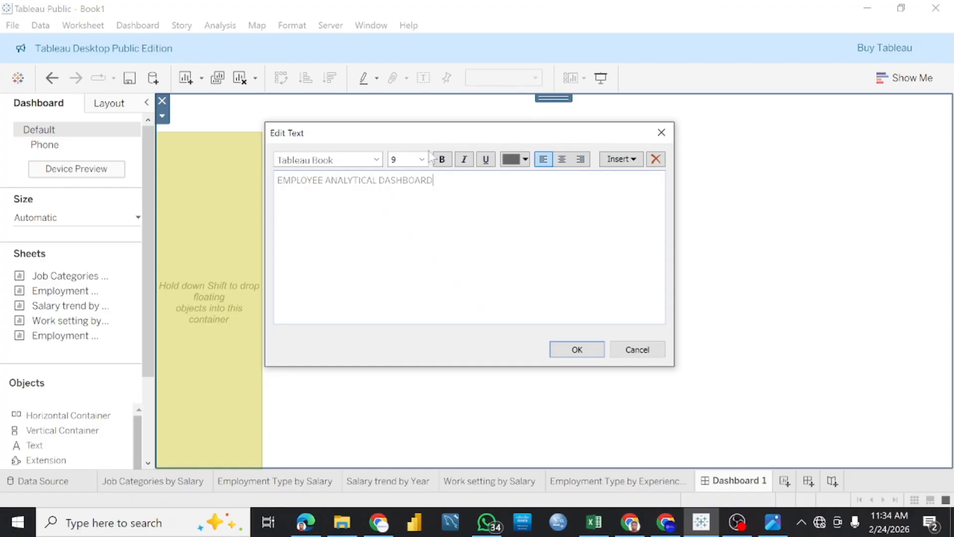
Format the whole heading in Tableau Bold, size 14, dark red and bold, and apply the text.
left_click_drag(434, 180, 277, 180)
left_click(376, 159)
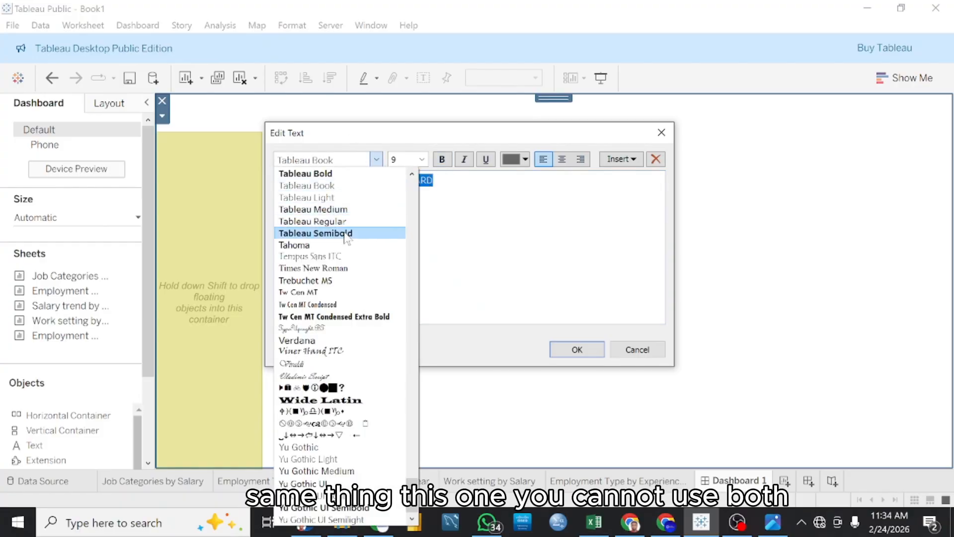
left_click(343, 174)
left_click(421, 160)
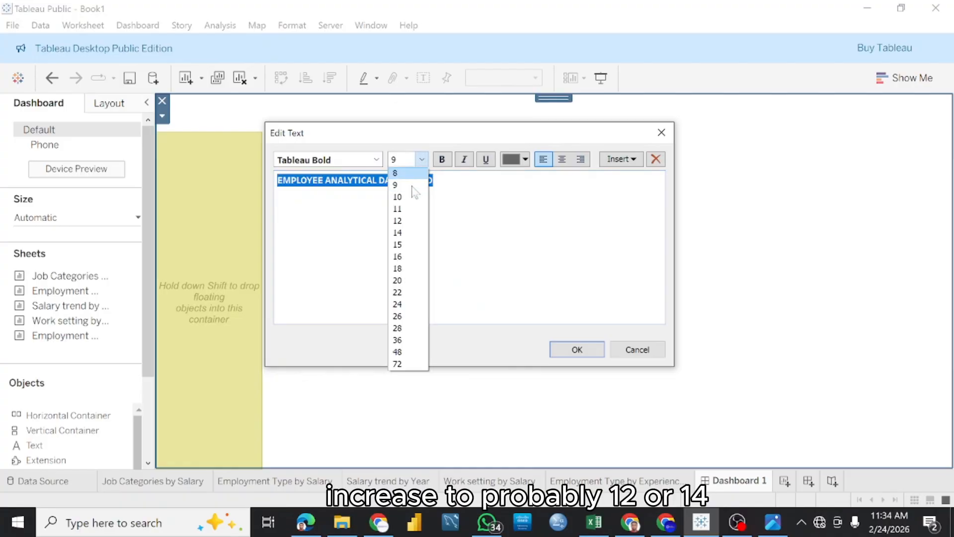
left_click(409, 234)
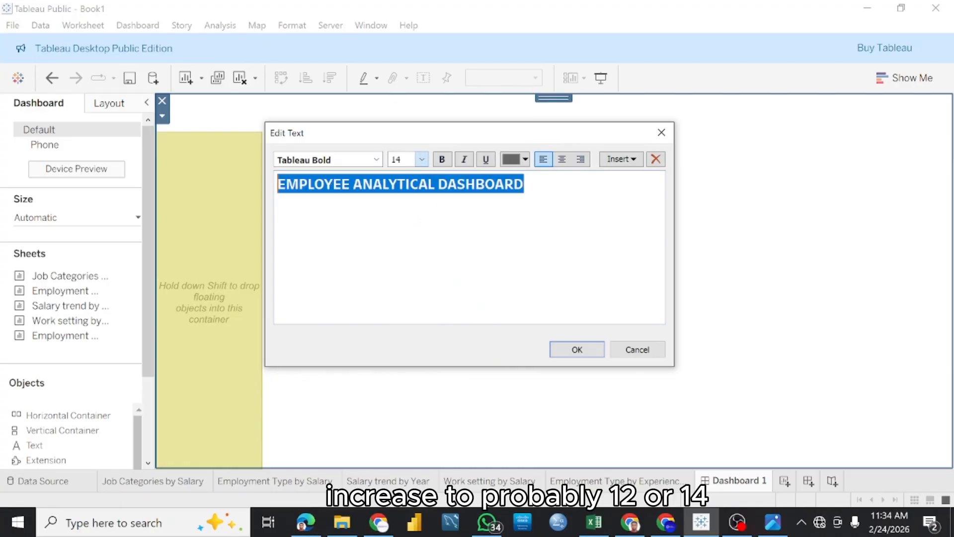
left_click(520, 164)
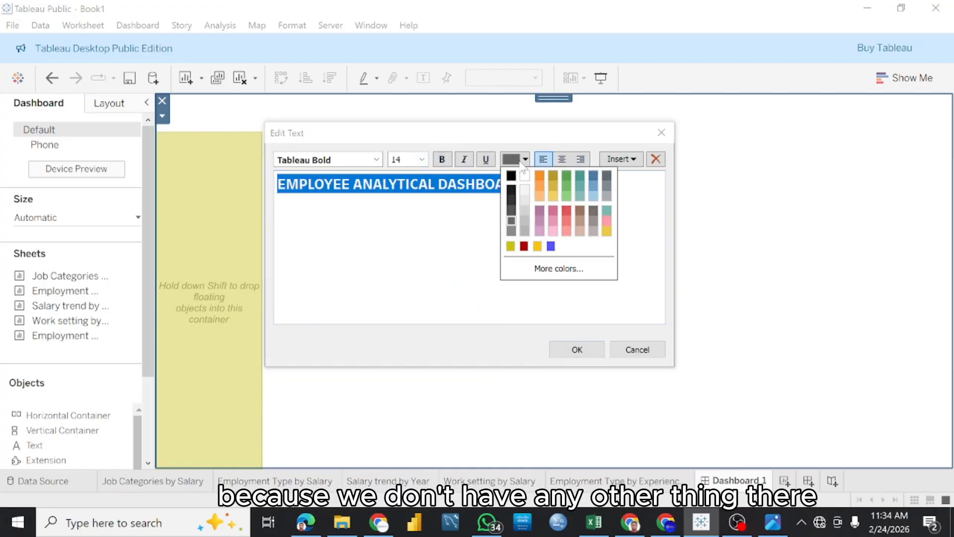
left_click(524, 246)
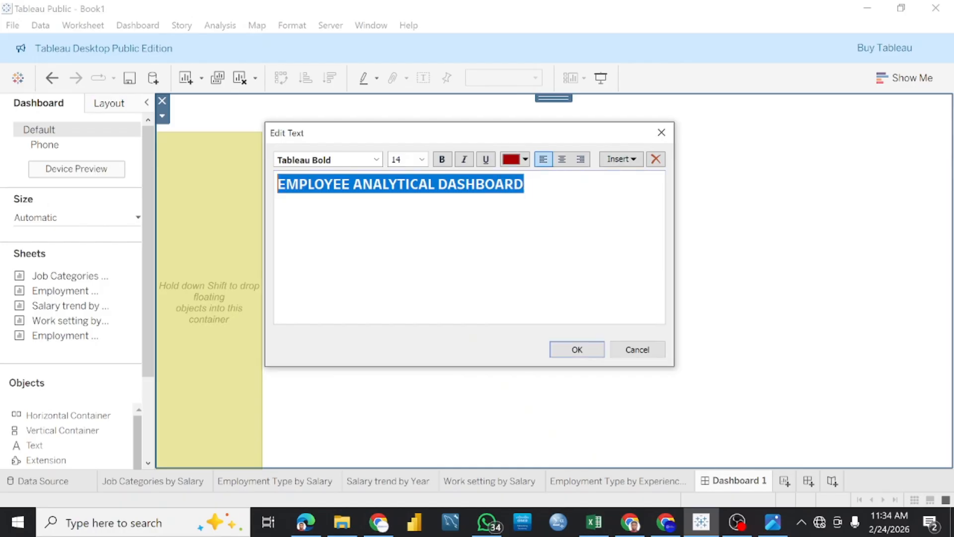
left_click(442, 159)
left_click(577, 350)
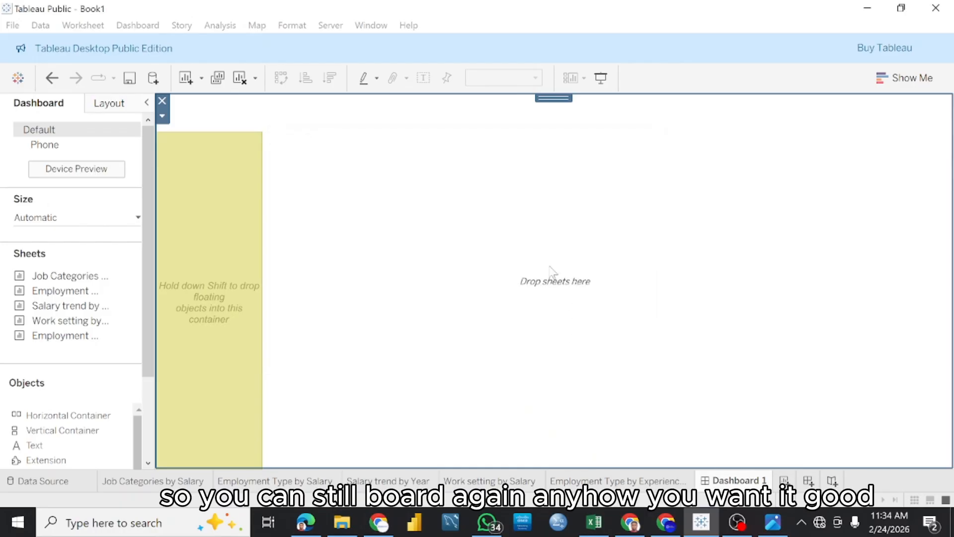
Make the heading floating, place it above the vertical container at about y 3, and stretch it across the dashboard to about 1,072 px wide.
left_click(270, 169)
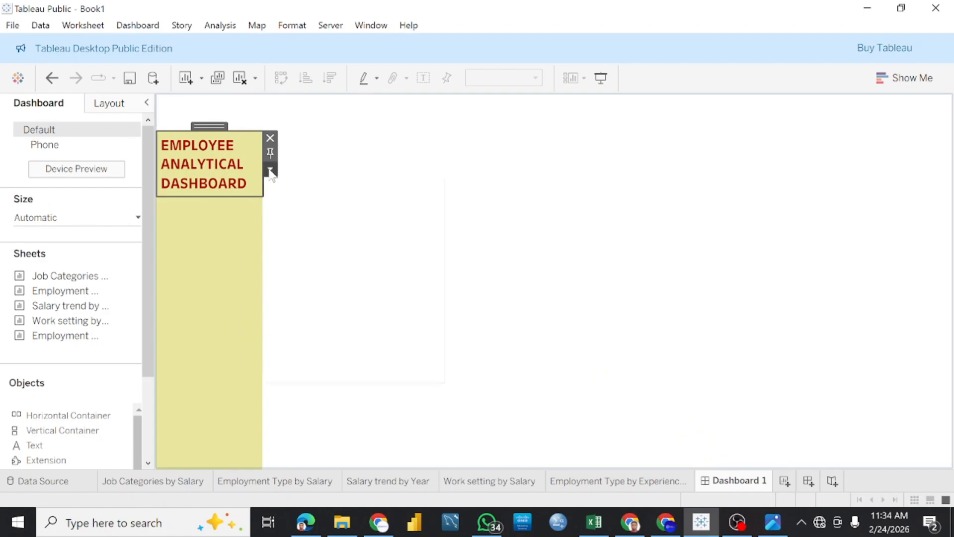
left_click(338, 247)
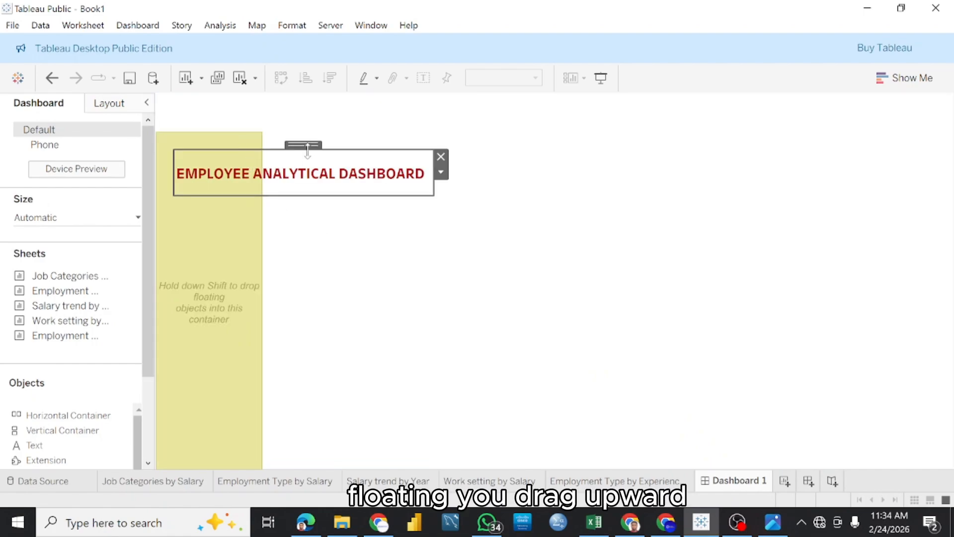
left_click_drag(308, 149, 200, 111)
left_click(406, 340)
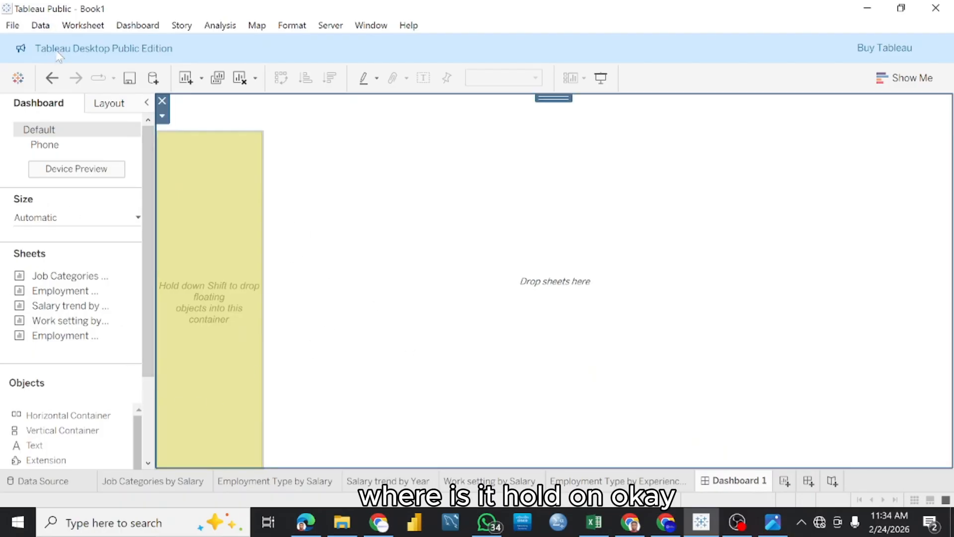
left_click(51, 78)
left_click_drag(315, 142, 274, 124)
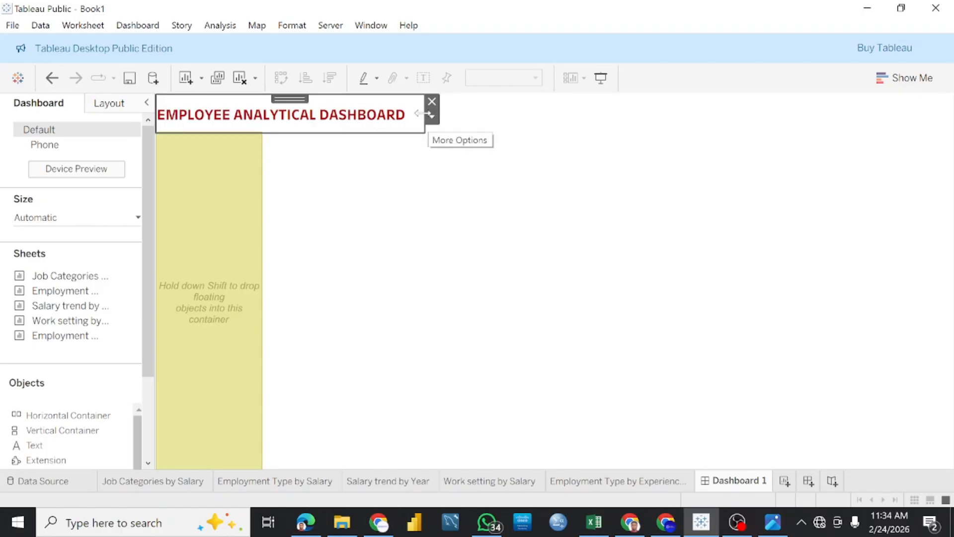
left_click_drag(425, 116, 950, 117)
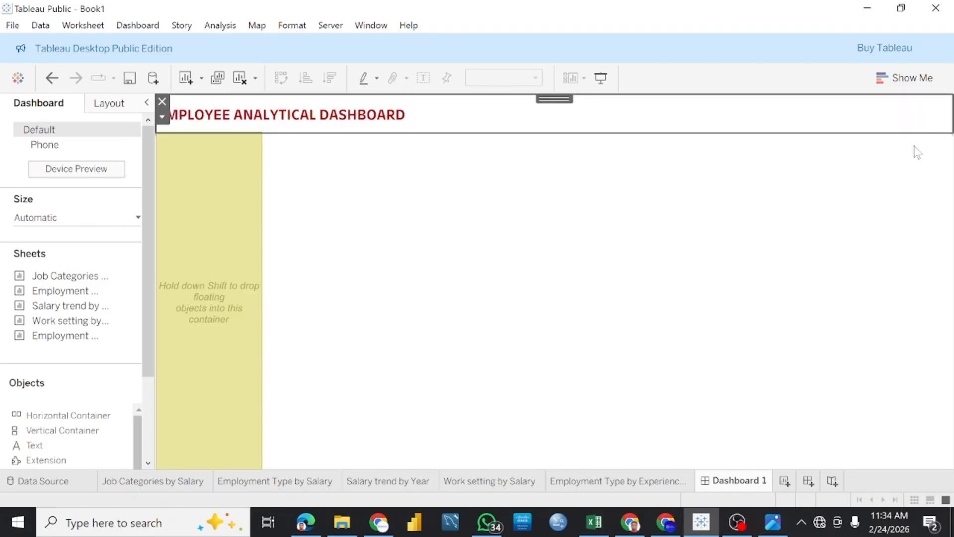
Set the font size of the EMPLOYEE ANALYTICAL DASHBOARD heading to 18.
double_click(292, 119)
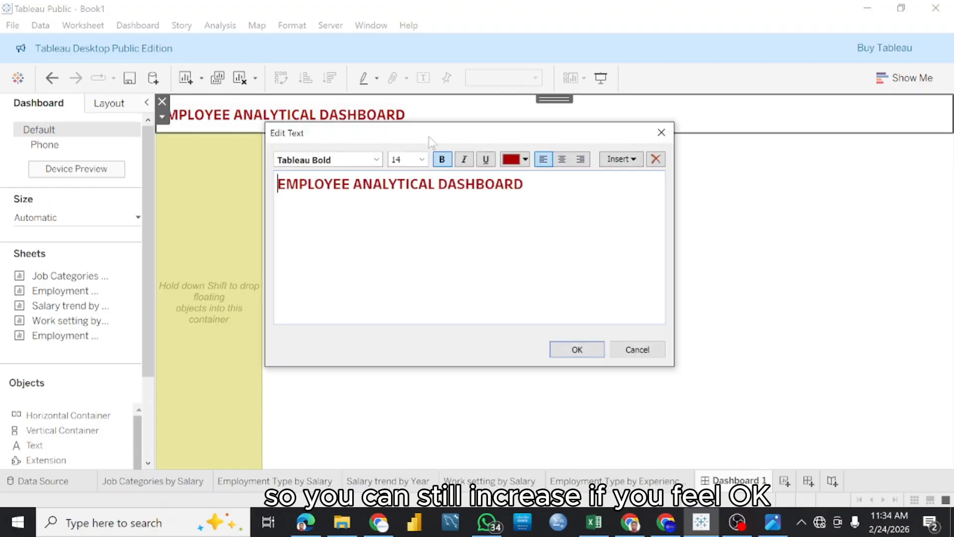
key("ctrl+a")
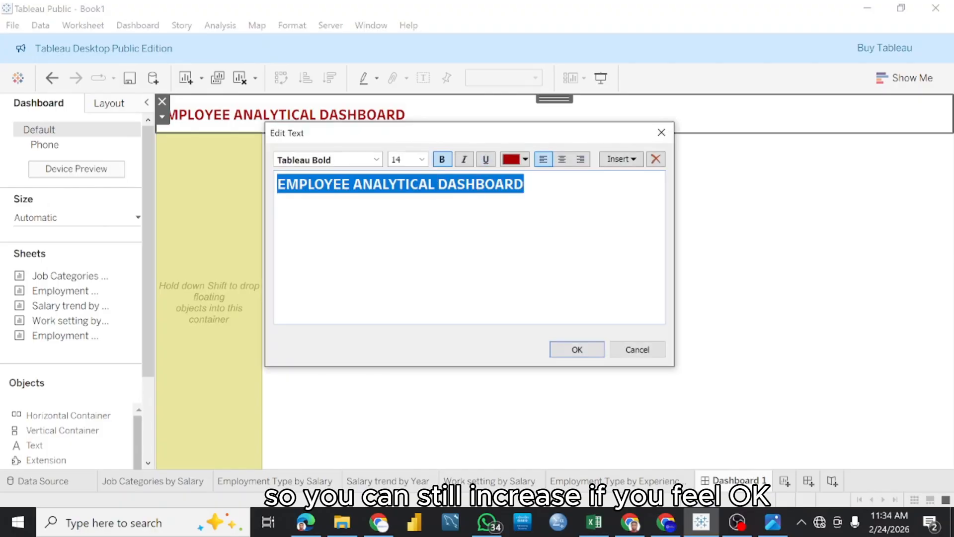
left_click(422, 159)
left_click(409, 269)
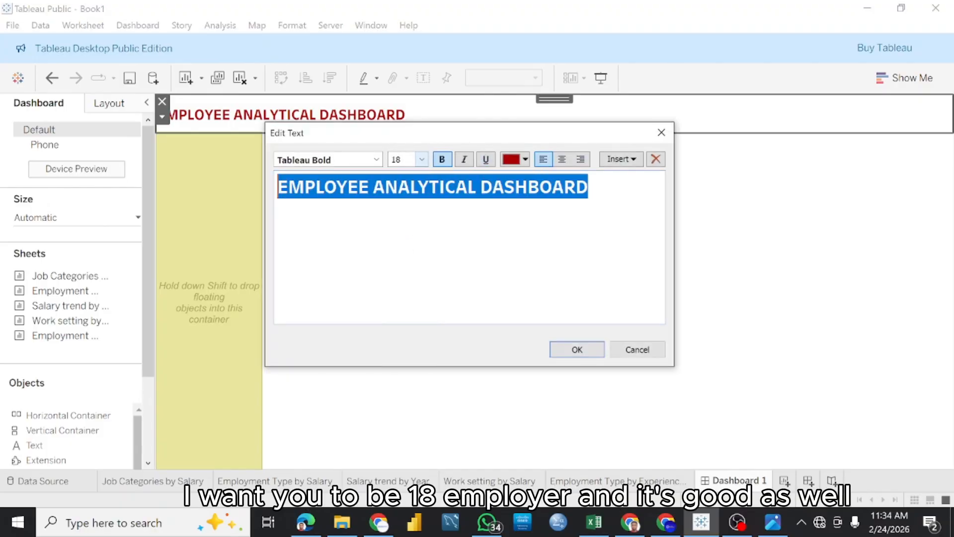
left_click(582, 351)
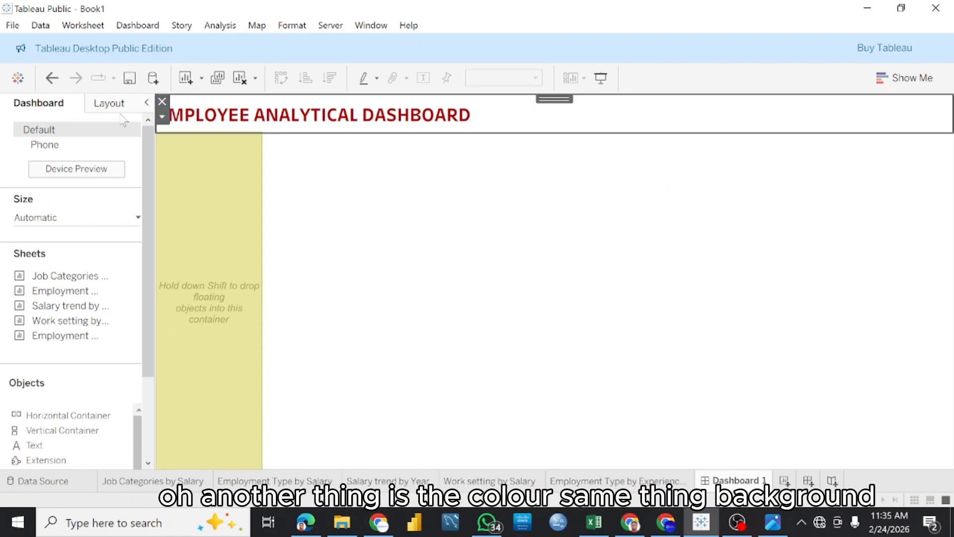
Give the heading the same olive-yellow background as the vertical container, at 40% opacity.
left_click(109, 103)
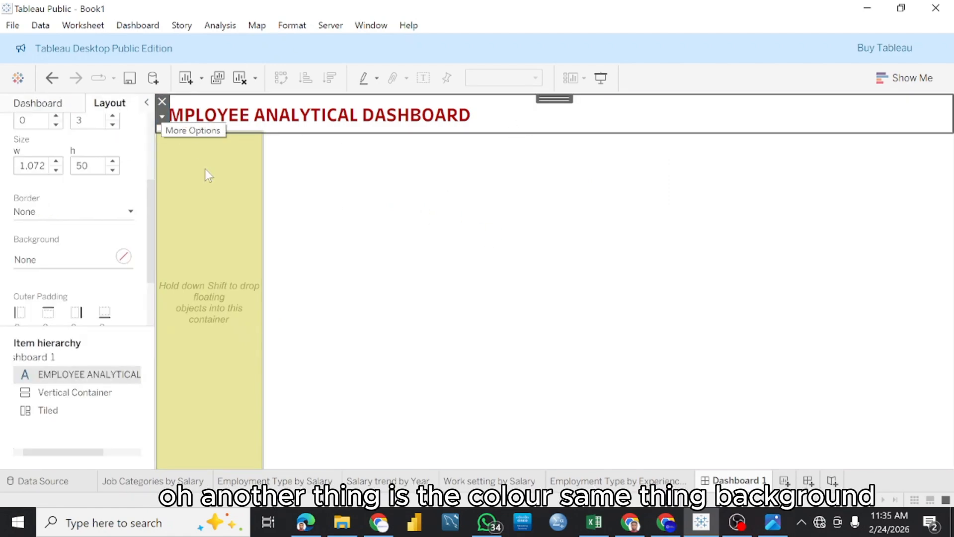
left_click(124, 256)
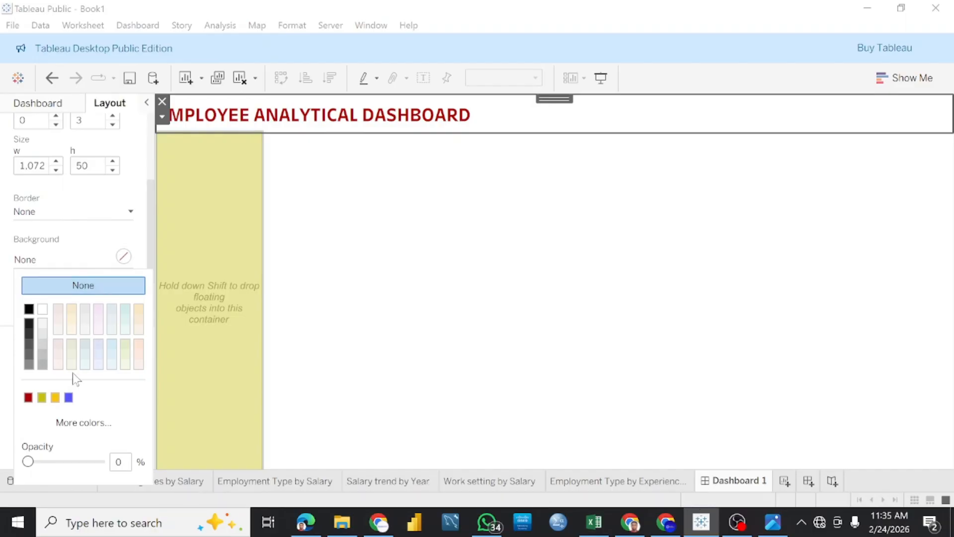
left_click(41, 397)
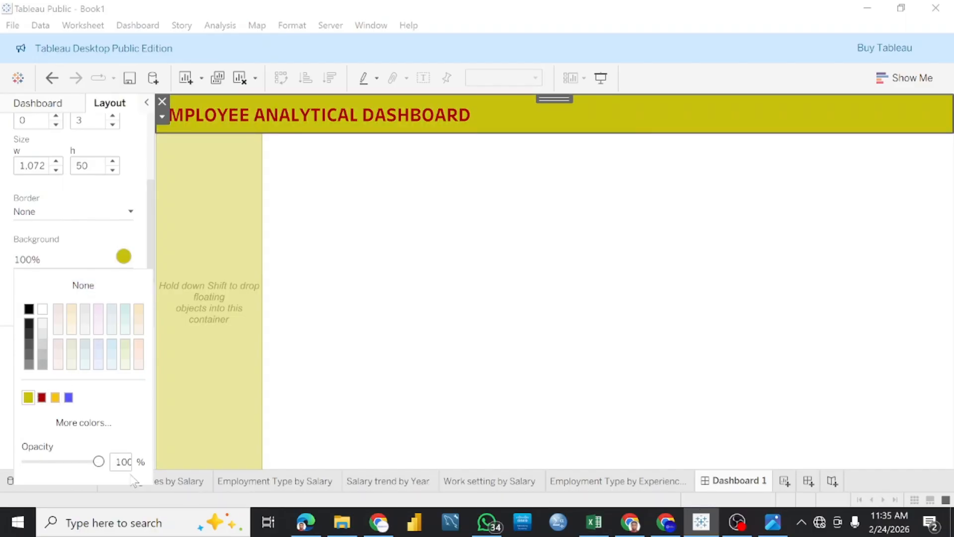
double_click(122, 462)
type("4")
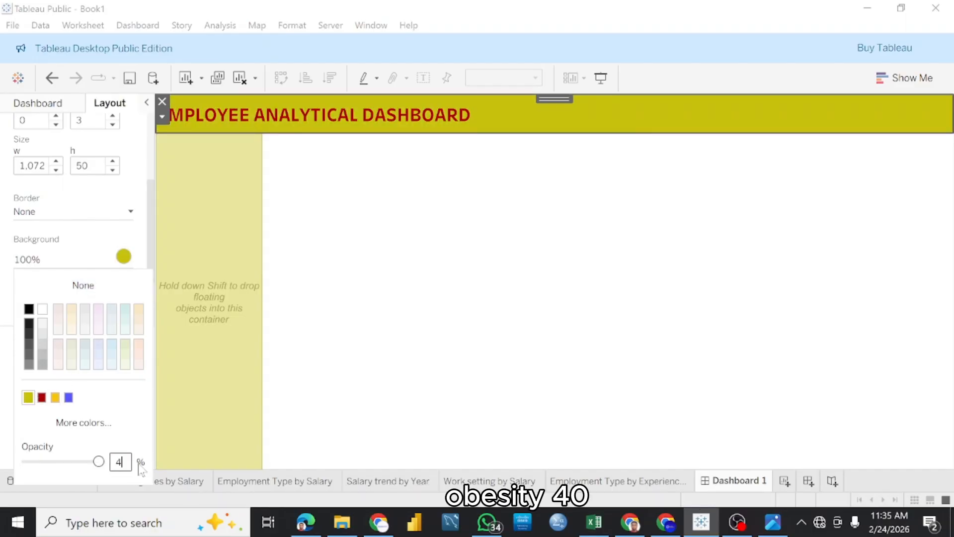
type("0")
key("Return")
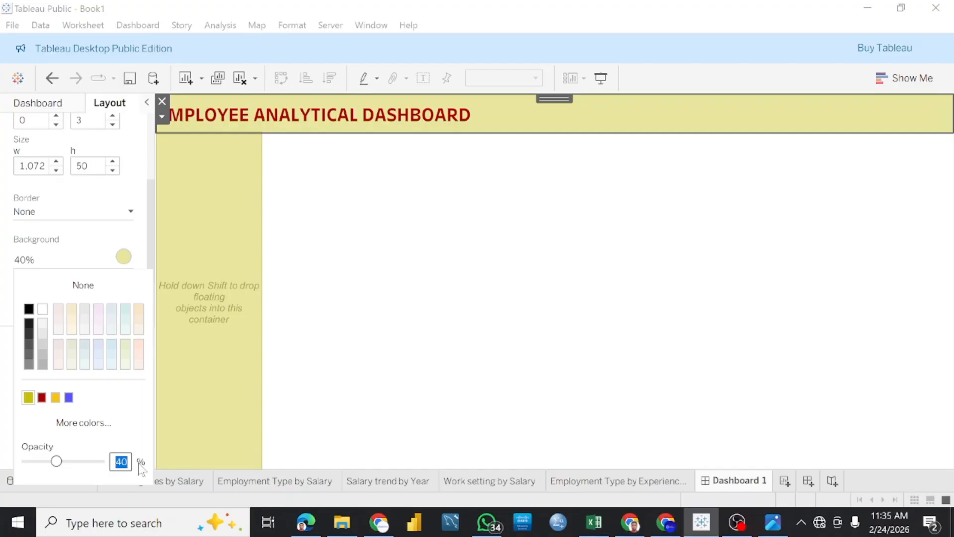
Check the heading against the reference image Dashboard.png and trim it to about y 9 and 39 px high, leaving gaps above and below.
left_click(781, 530)
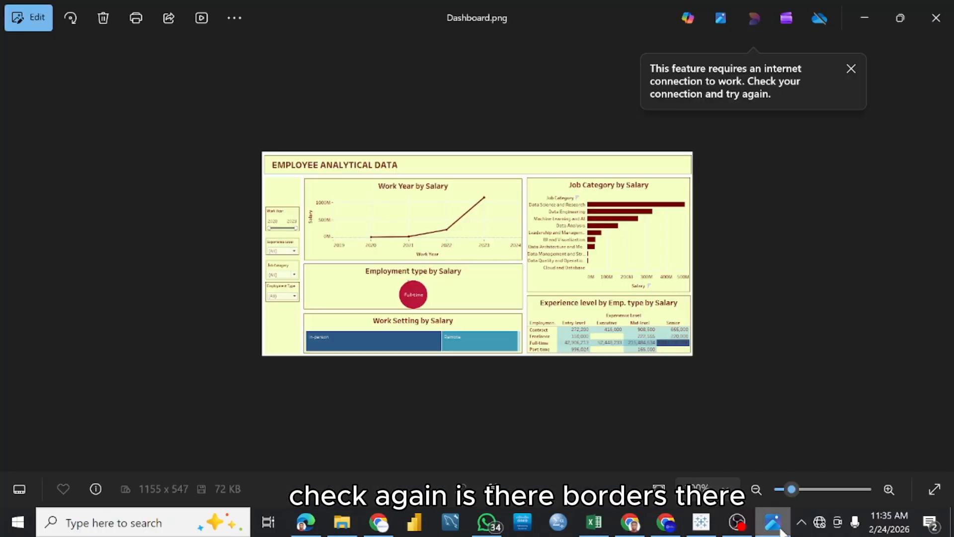
left_click(780, 530)
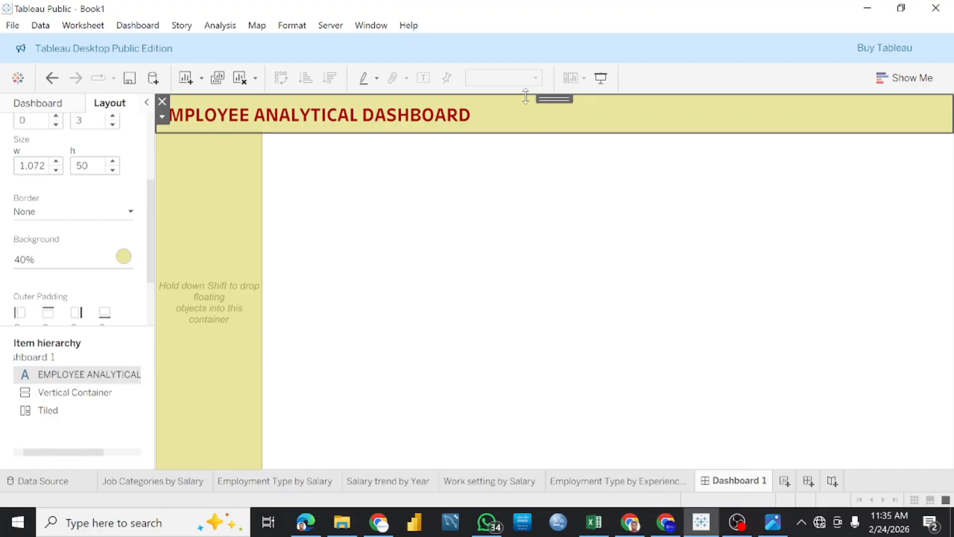
left_click_drag(554, 98, 530, 100)
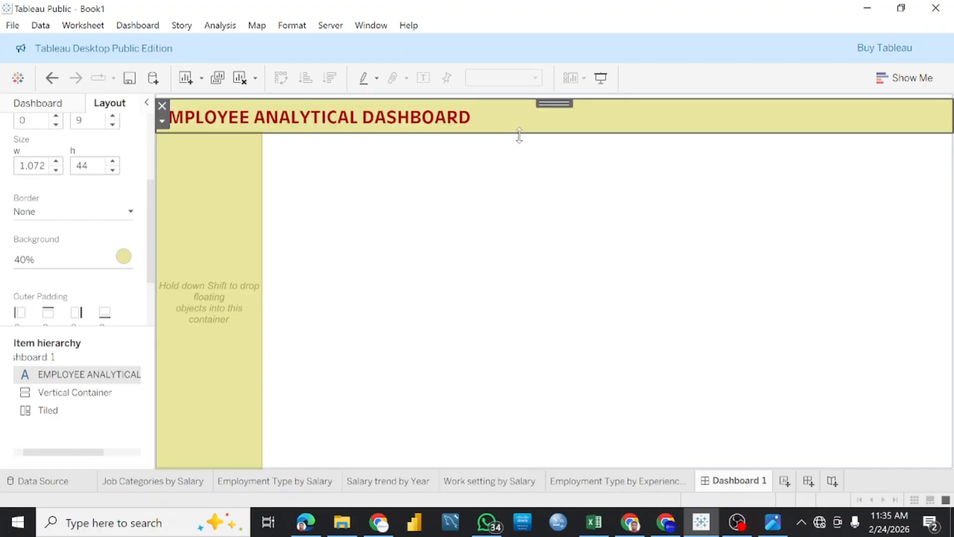
left_click_drag(520, 133, 521, 127)
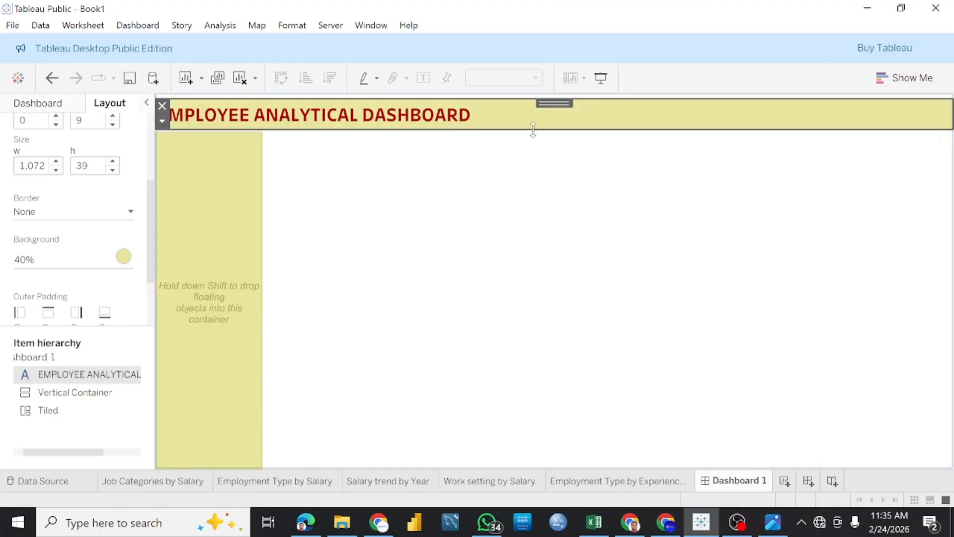
Give the heading a thin solid border in dark red.
left_click(130, 212)
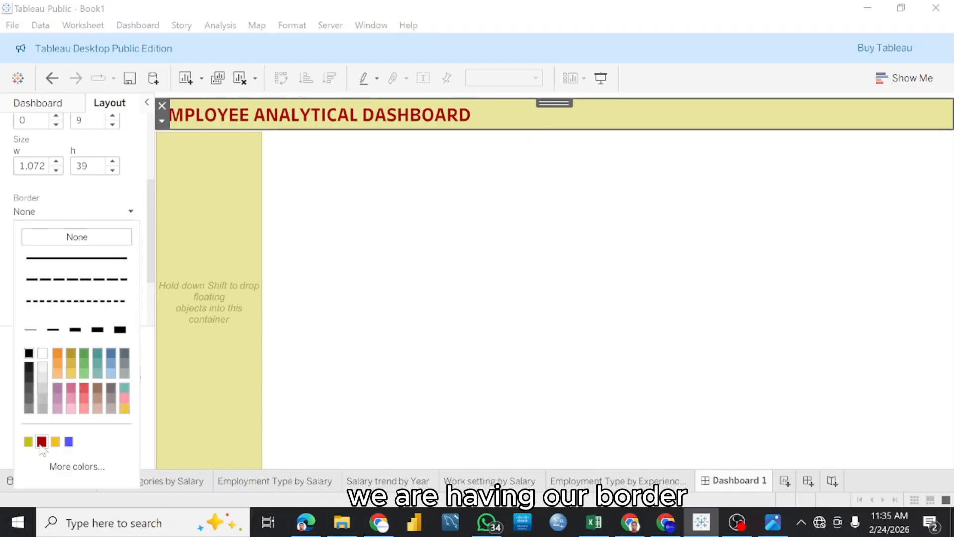
left_click(77, 257)
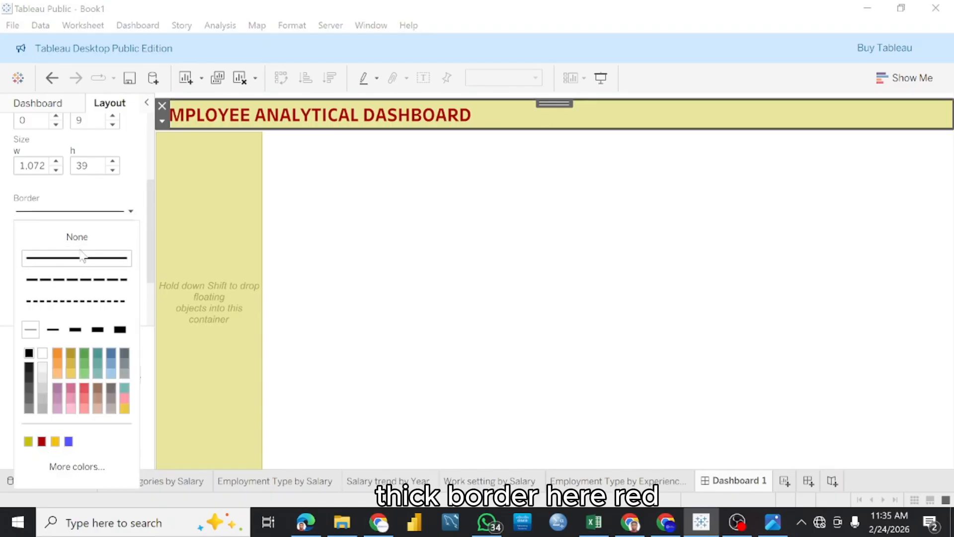
left_click(42, 441)
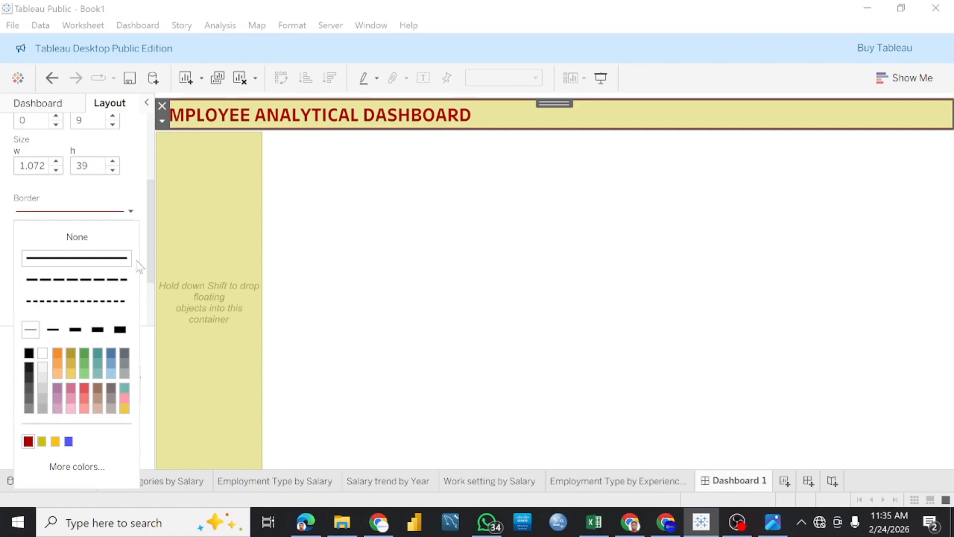
Try the next thicker border on the heading against the reference image Dashboard.png, and return it to the thinnest line.
left_click(54, 329)
left_click(390, 262)
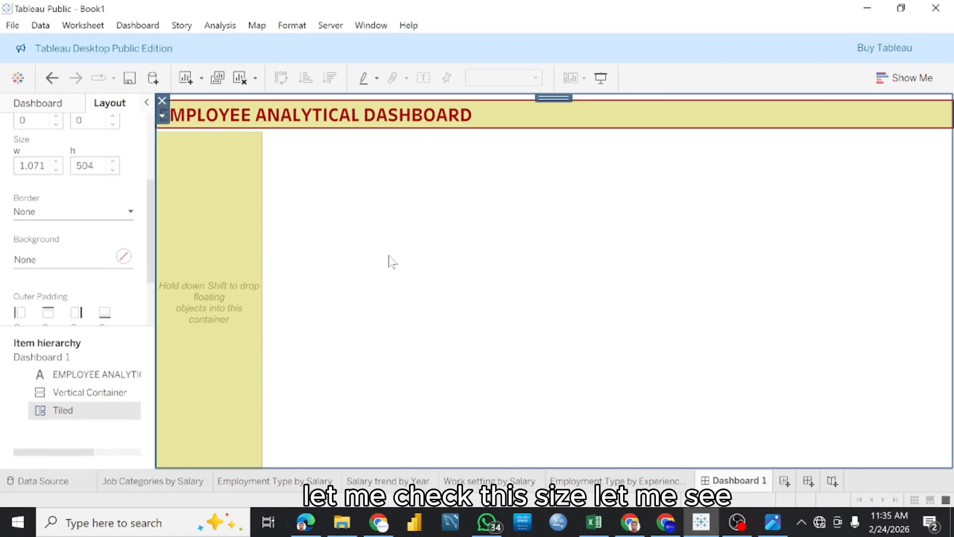
left_click(773, 522)
left_click(773, 522)
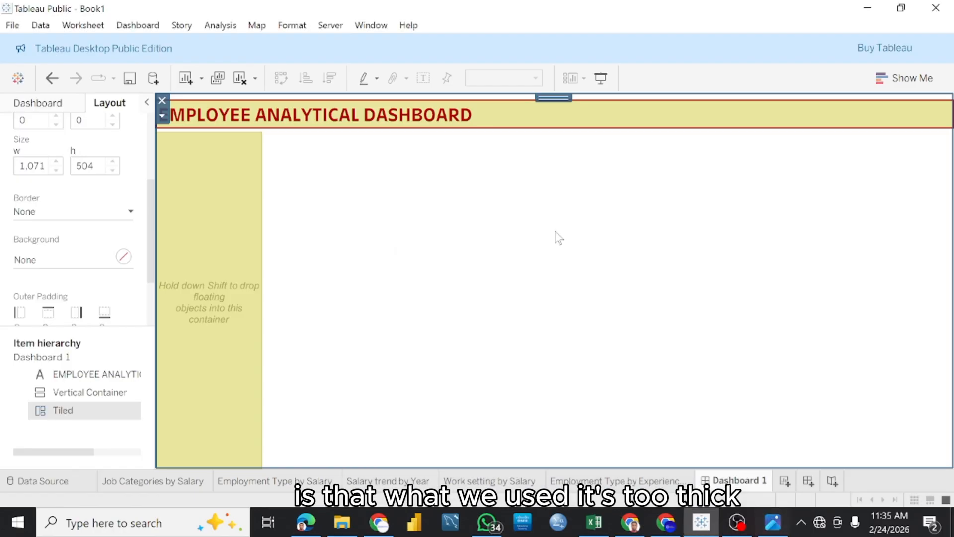
left_click(342, 121)
left_click(130, 211)
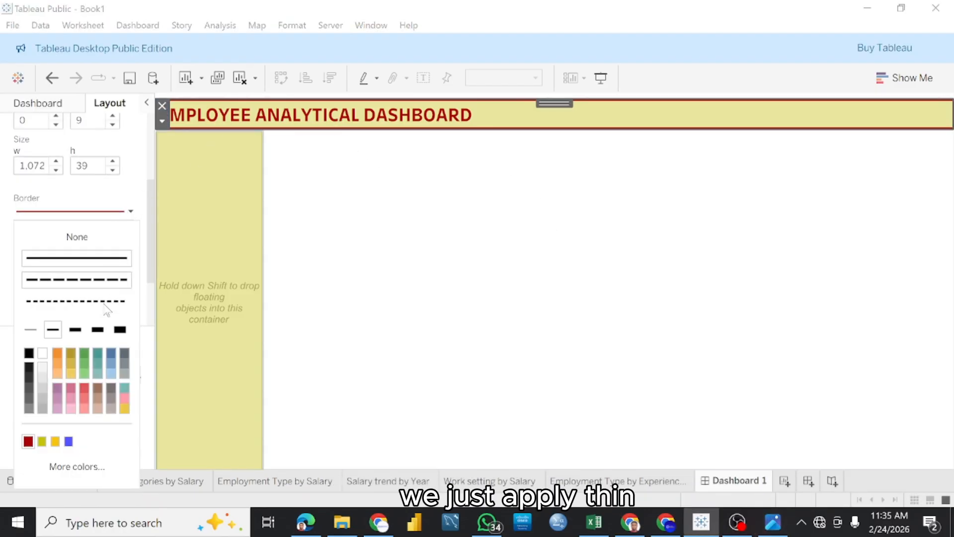
left_click(435, 281)
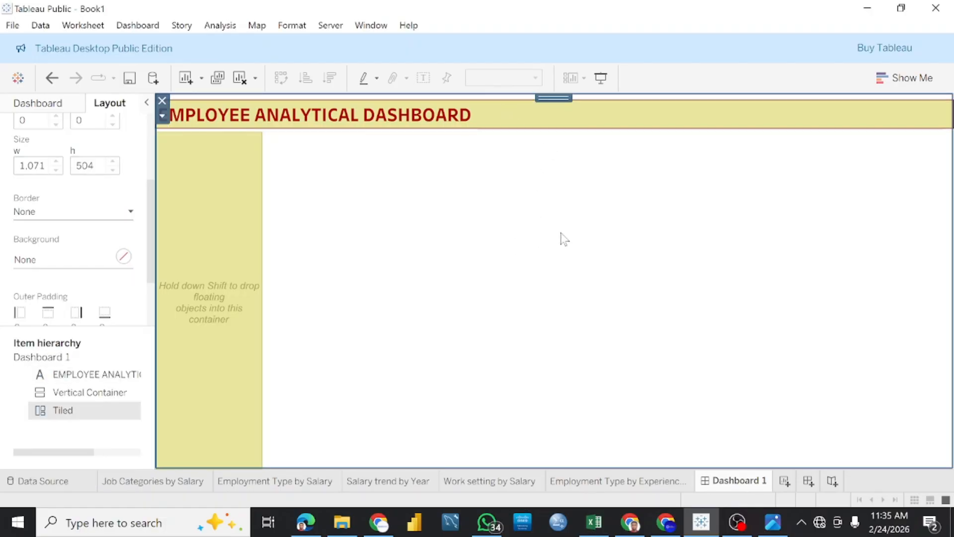
Remove the empty tiled container from the dashboard and review the chart arrangement in the reference image Dashboard.png.
left_click(162, 98)
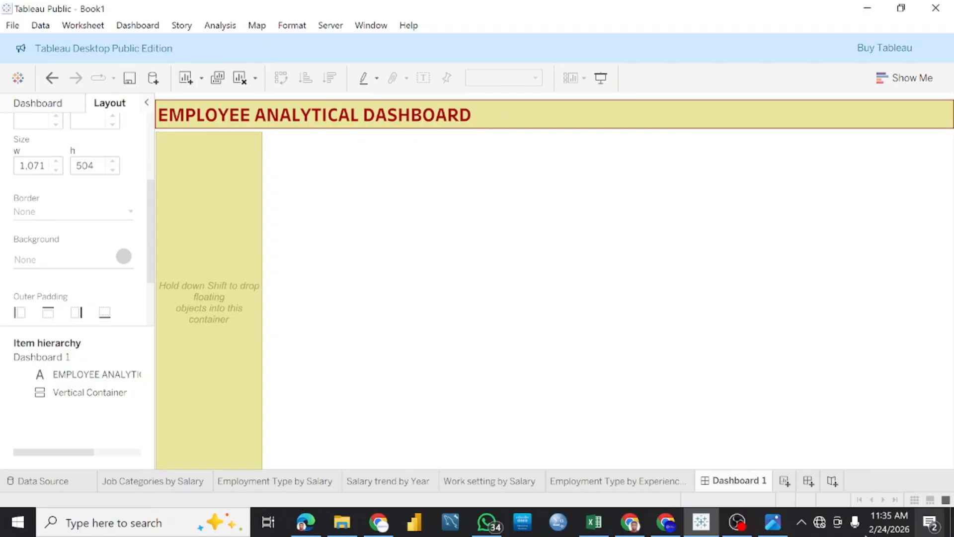
left_click(771, 530)
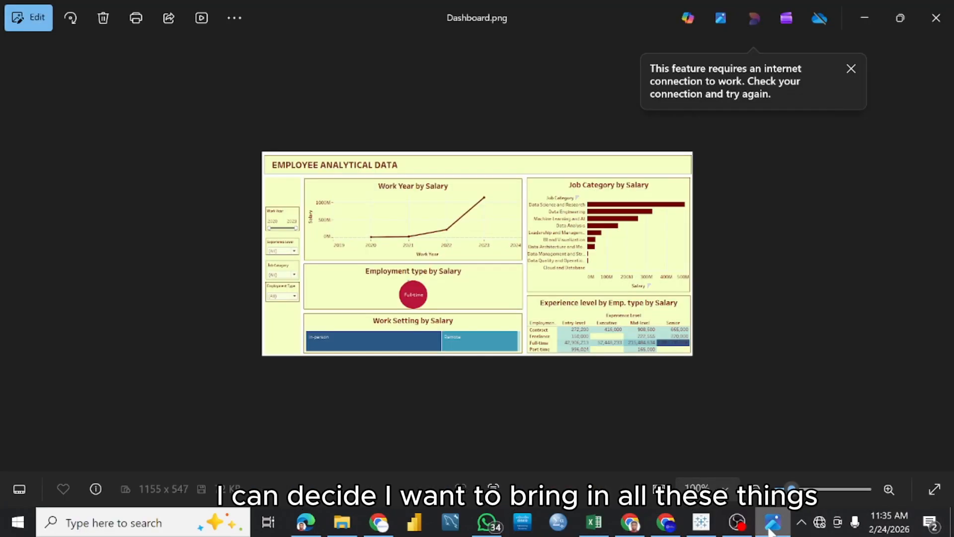
left_click(771, 530)
left_click(772, 531)
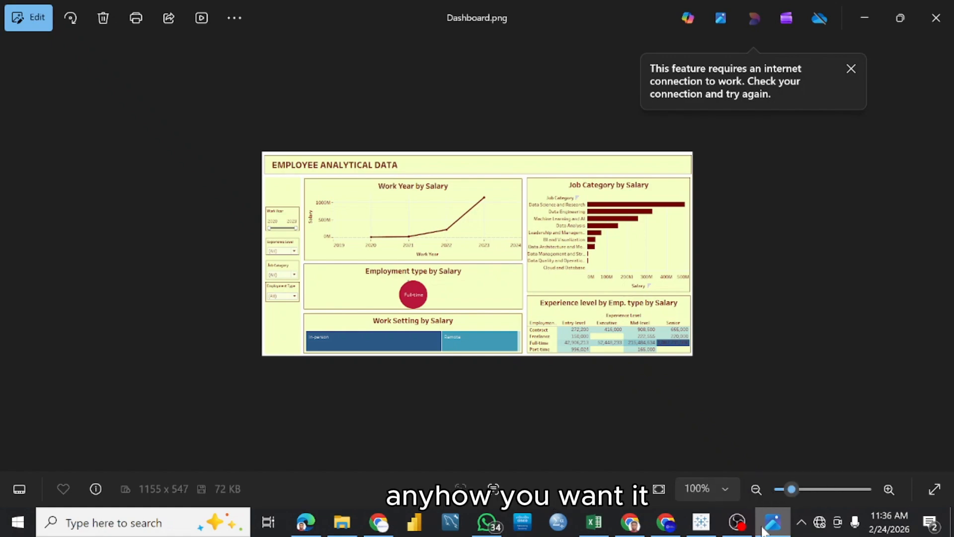
left_click(763, 531)
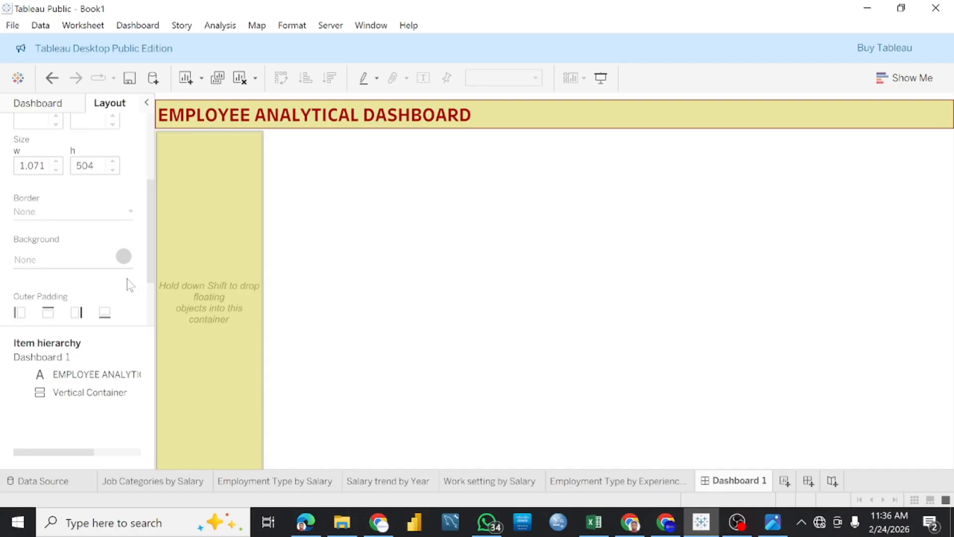
scroll(92, 315, "up", 2)
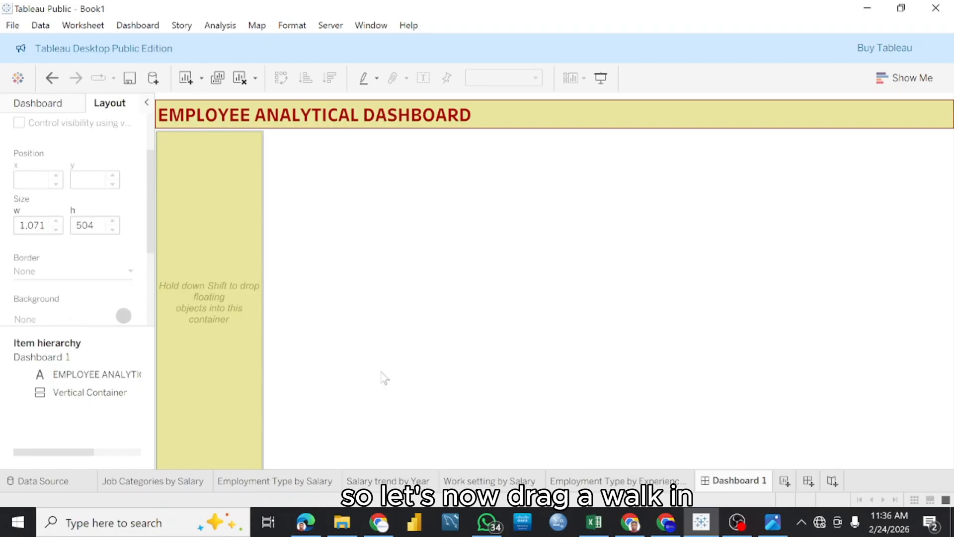
left_click(783, 530)
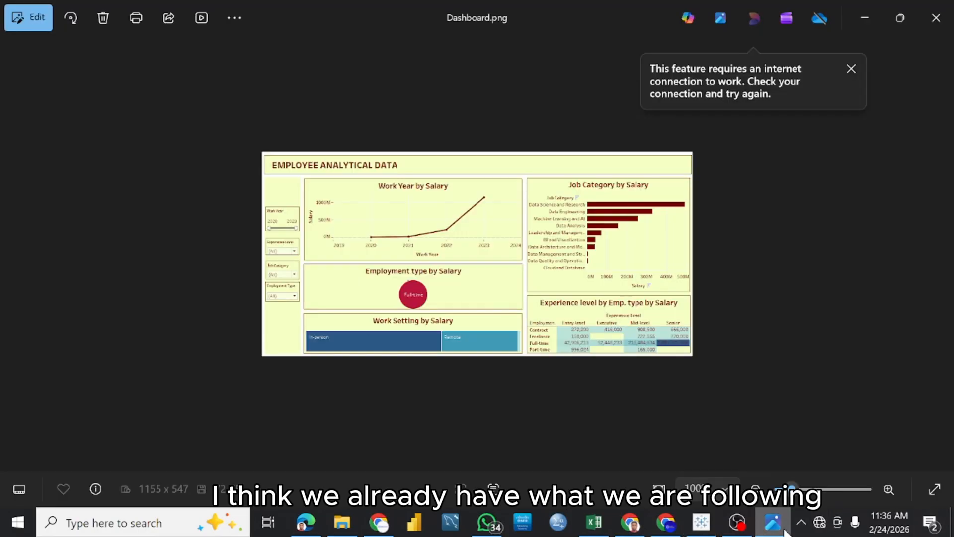
left_click(781, 531)
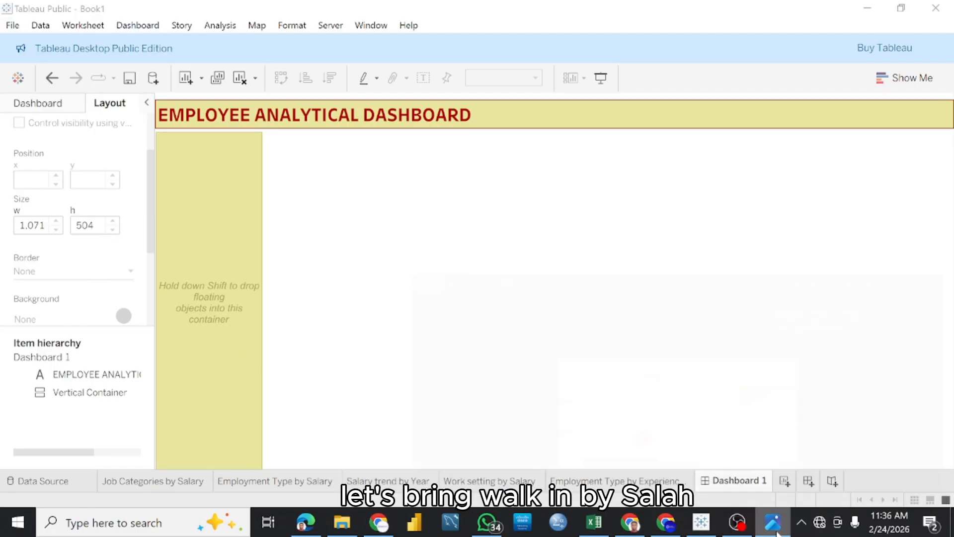
left_click(778, 534)
left_click(779, 533)
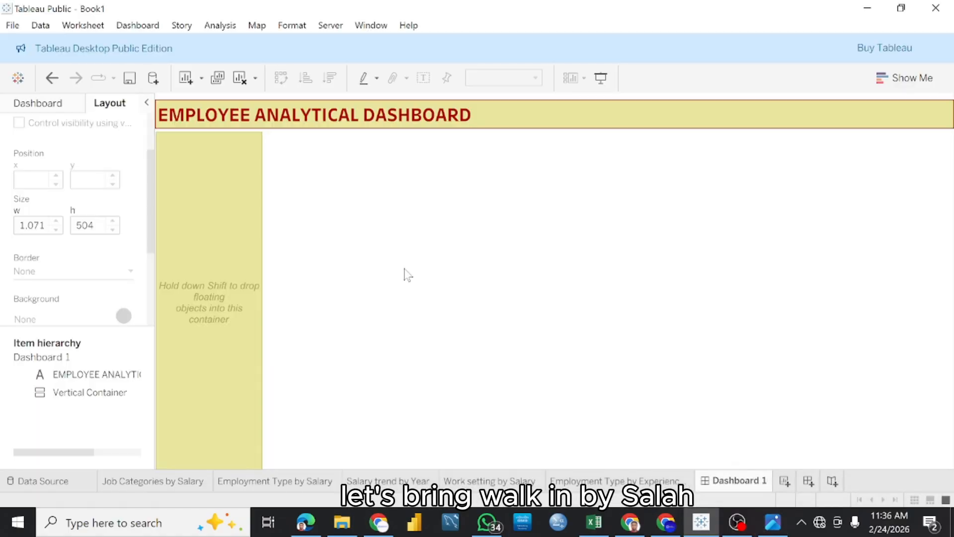
Narrow the olive-yellow vertical container slightly by pulling in its inner edge.
left_click(247, 239)
left_click_drag(254, 254, 240, 262)
left_click(335, 297)
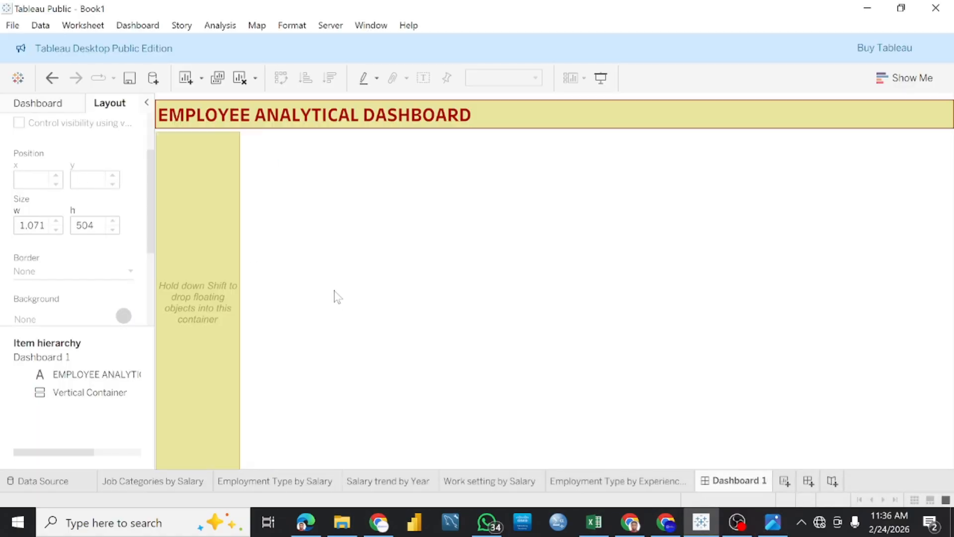
Check the reference image Dashboard.png for the first chart and add the Salary trend by Year sheet to the dashboard.
left_click(761, 521)
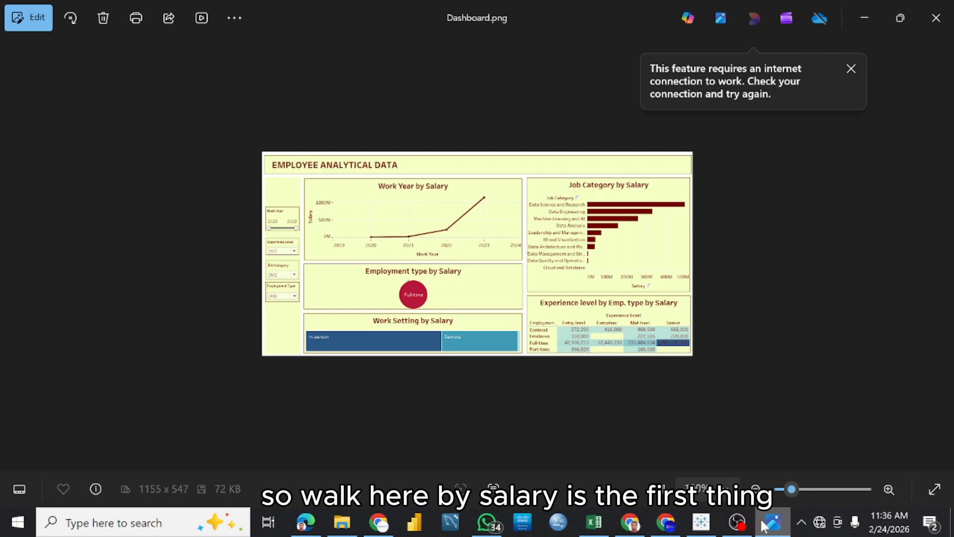
left_click(763, 525)
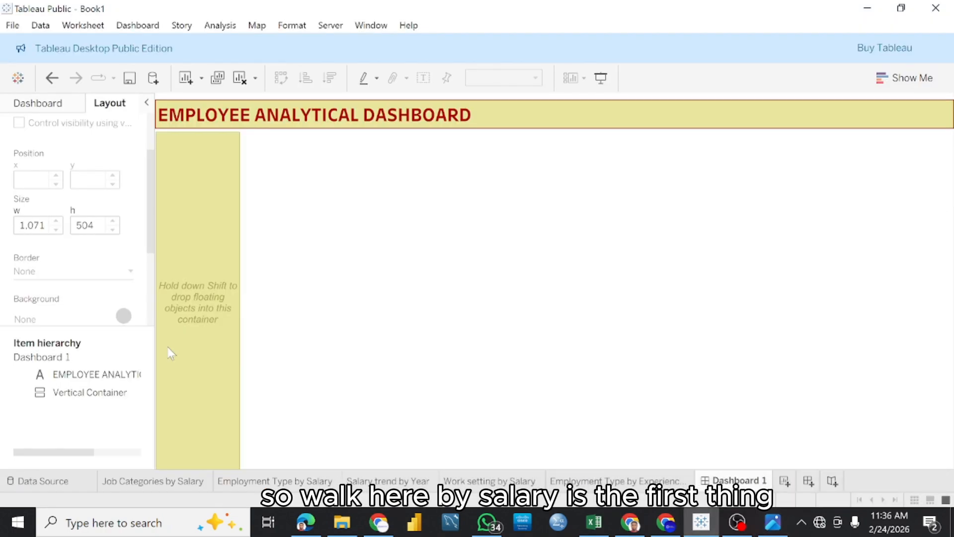
left_click(32, 106)
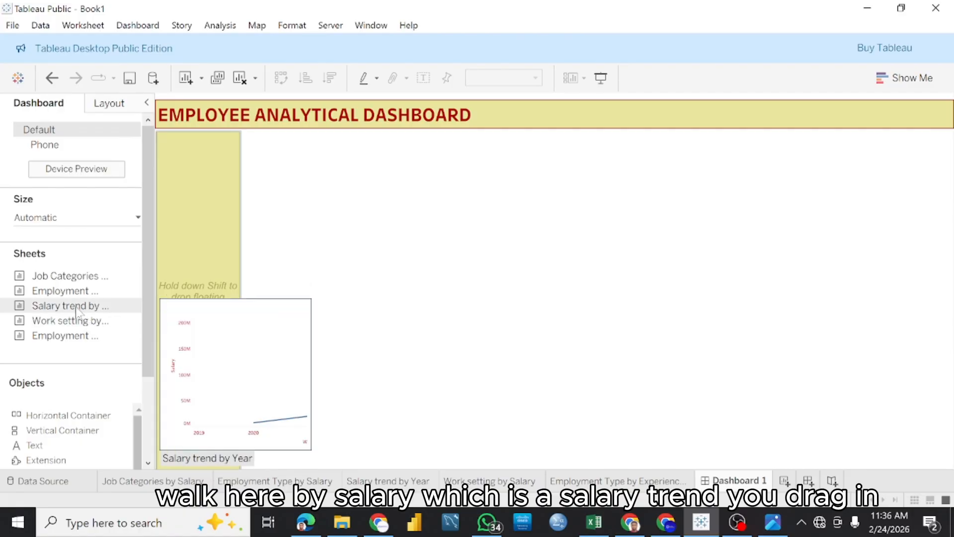
left_click_drag(74, 311, 319, 184)
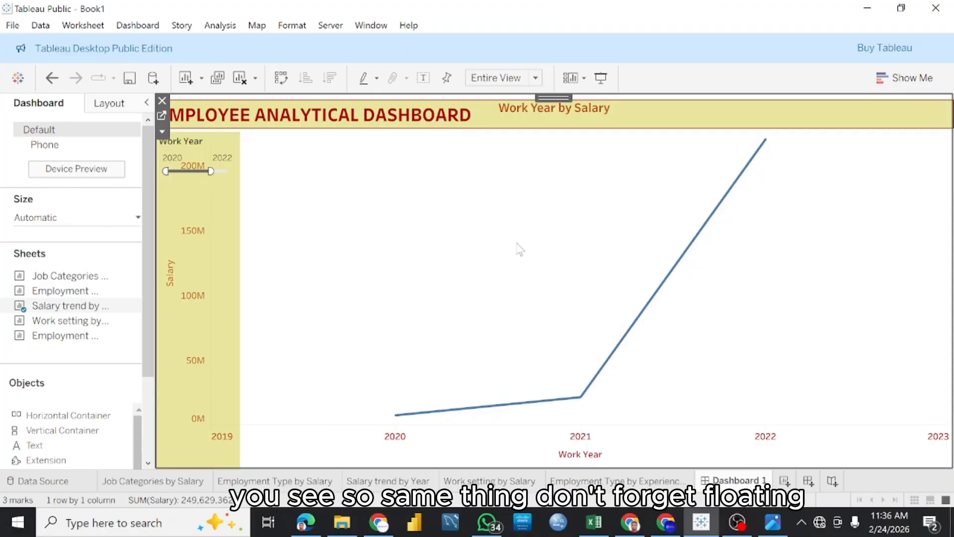
Make the Work Year by Salary chart floating and place it beside the vertical container, below the heading, at about x 123, y 56.
left_click(162, 131)
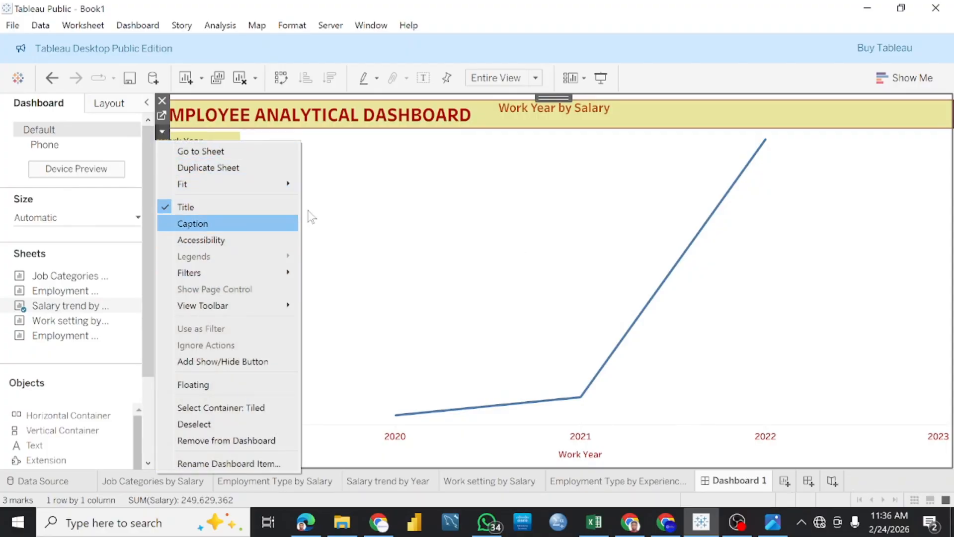
left_click(231, 387)
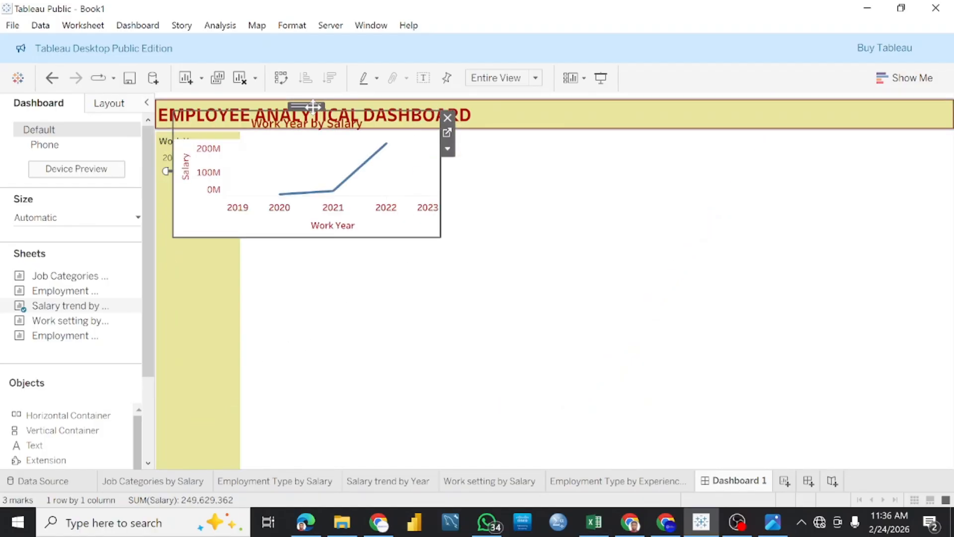
left_click_drag(313, 106, 386, 135)
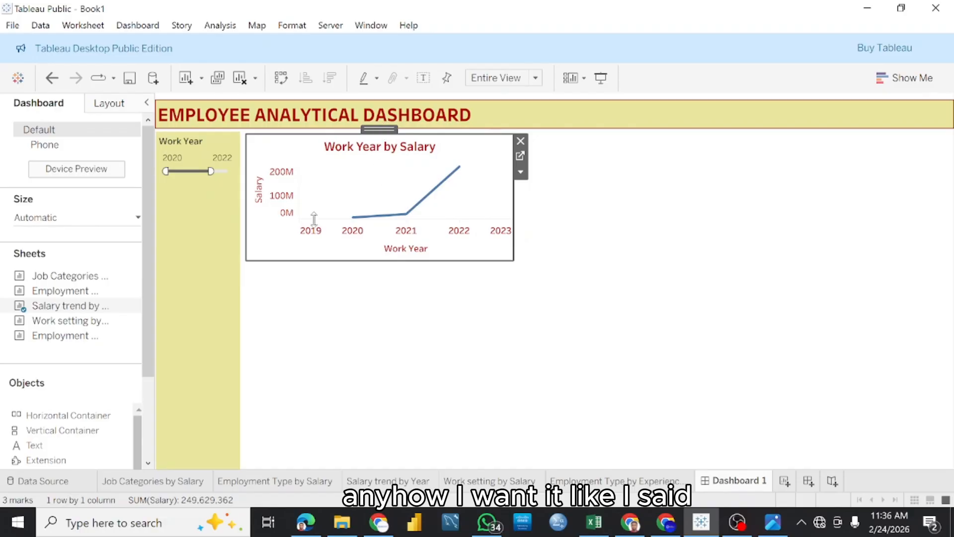
Try the olive-yellow background at 100% opacity on the floating Work Year by Salary chart, and undo it.
left_click(100, 107)
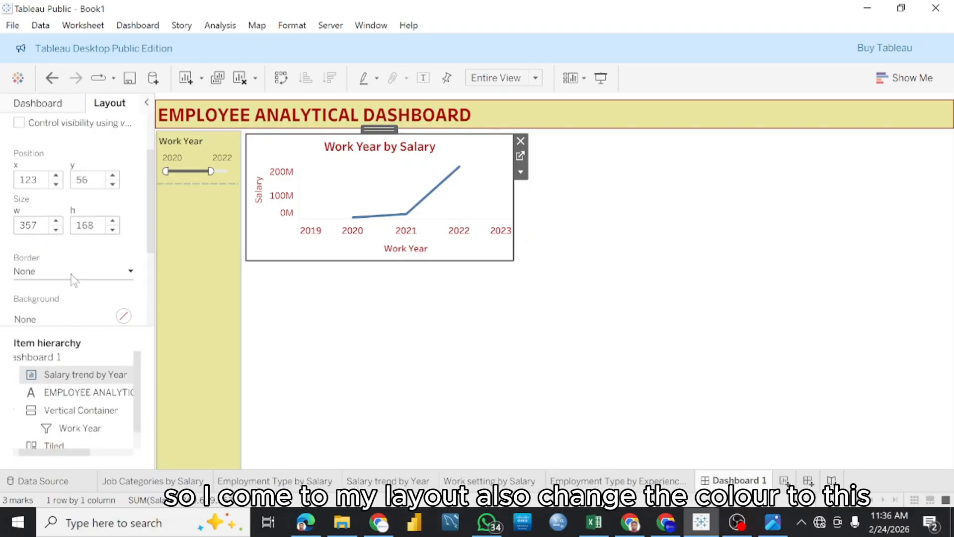
left_click(124, 317)
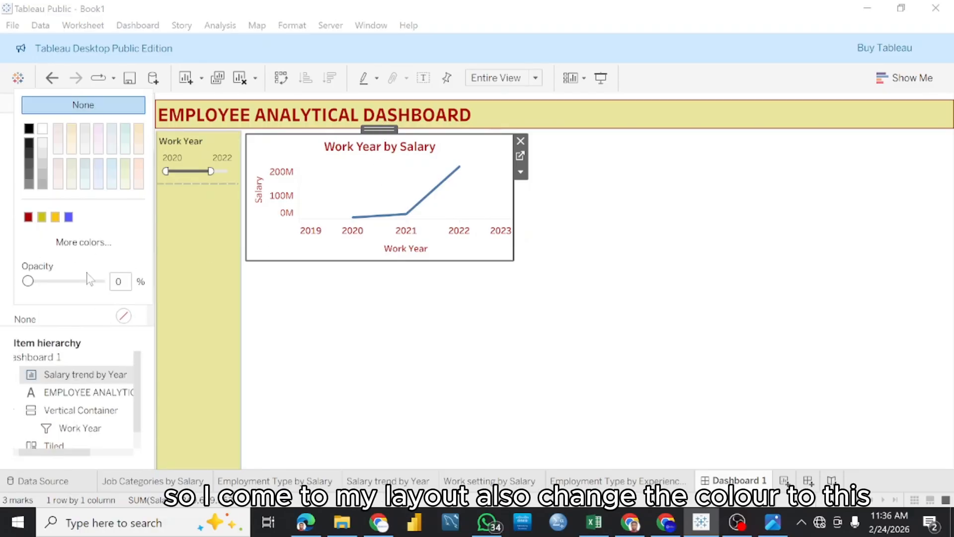
left_click(42, 217)
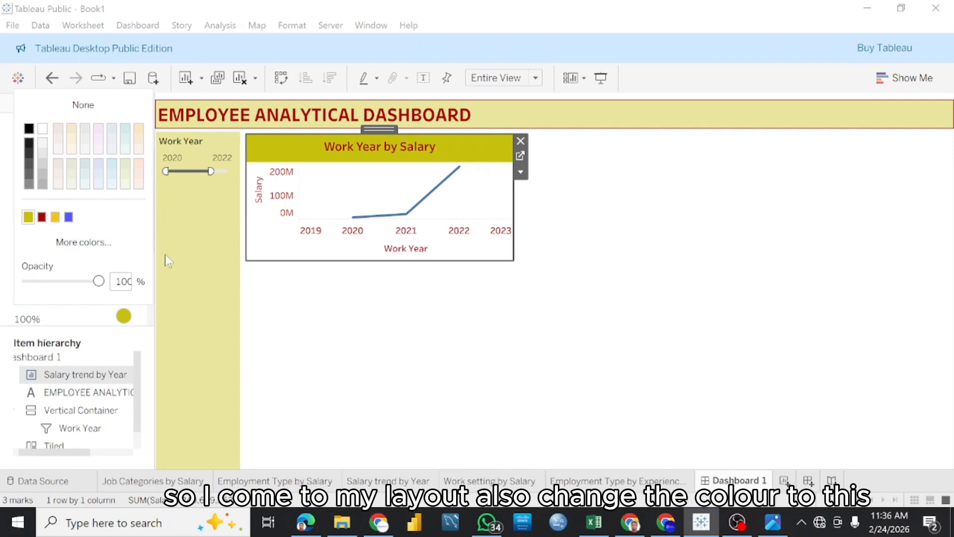
left_click(267, 247)
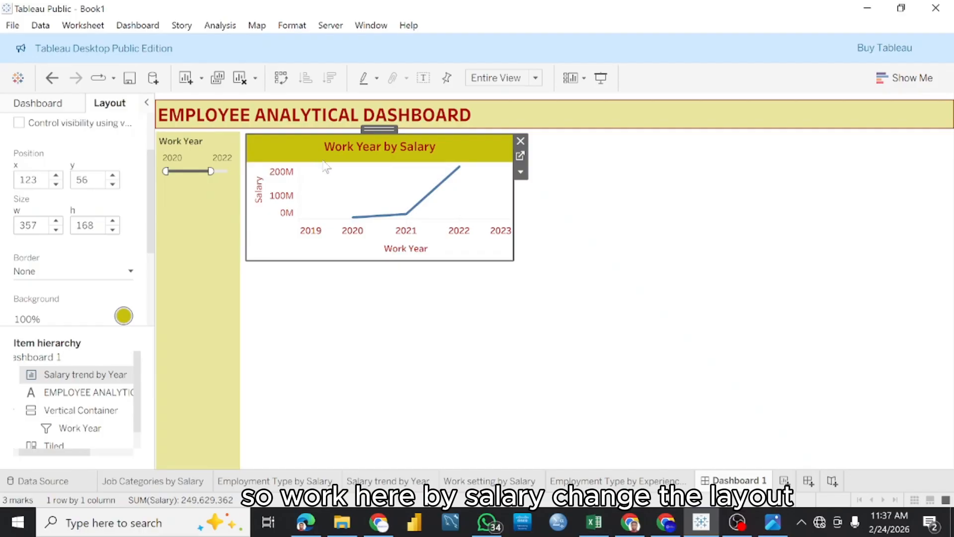
key("ctrl+z")
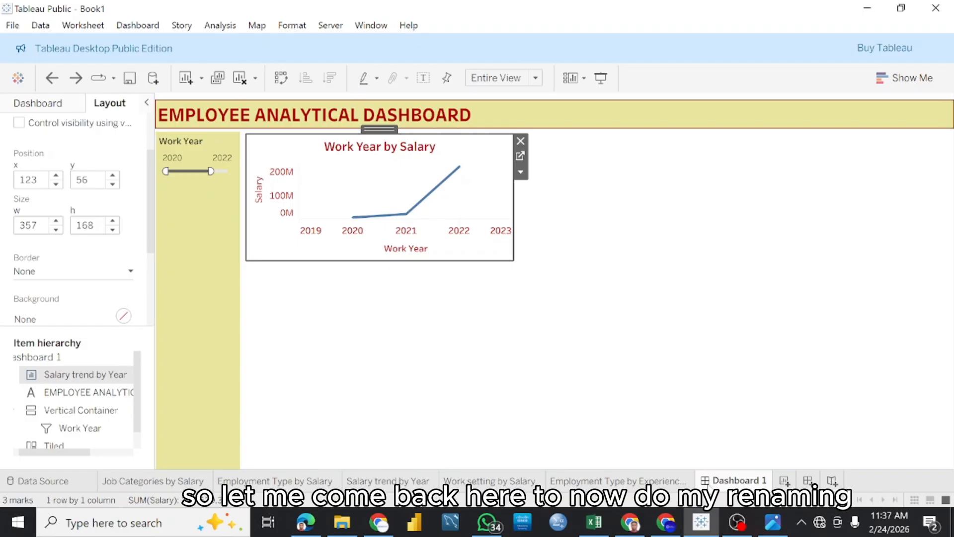
Open the Salary trend by Year worksheet and color its line by Salary.
left_click(385, 480)
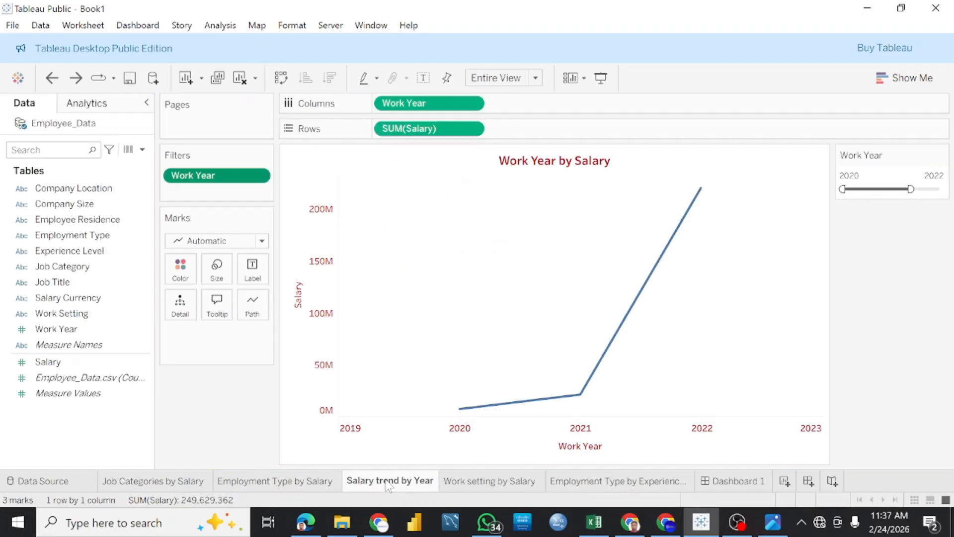
mouse_move(419, 487)
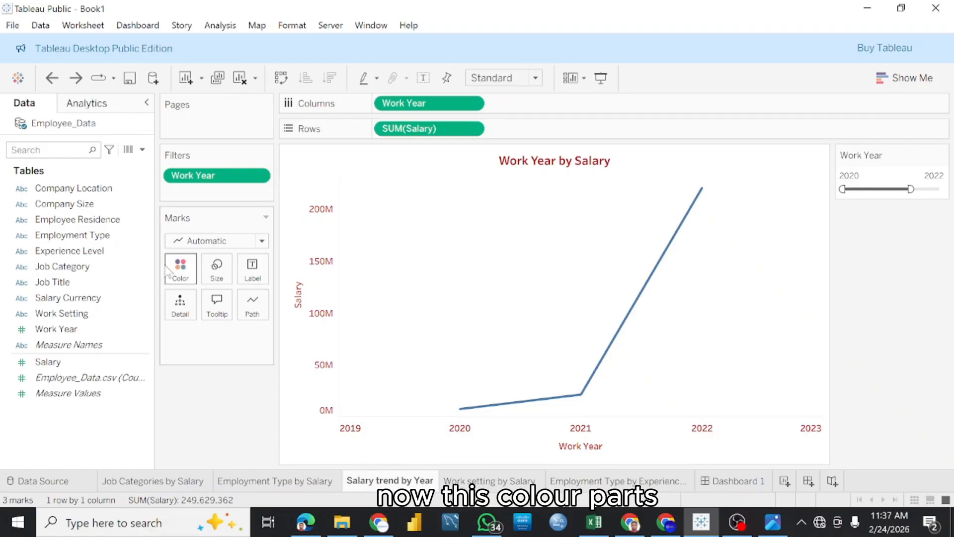
mouse_move(527, 404)
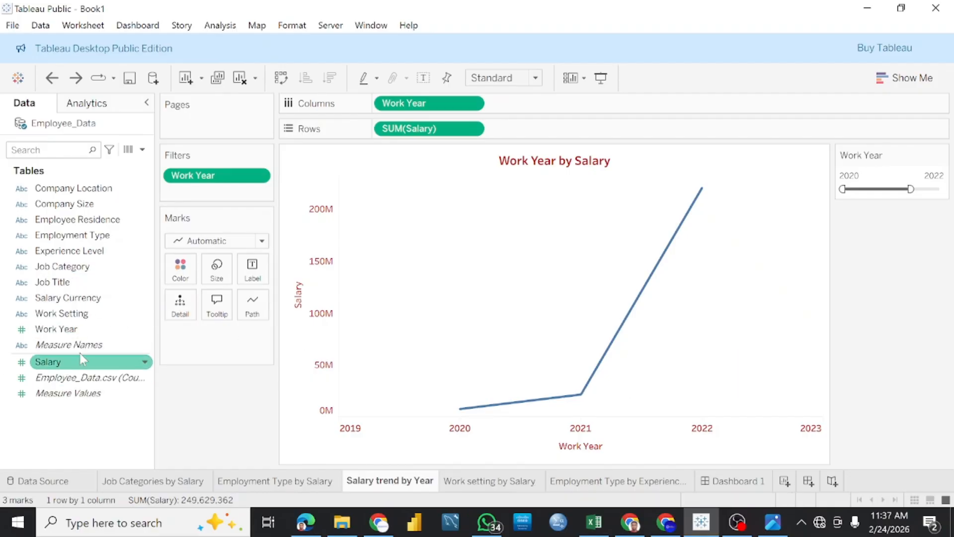
mouse_move(80, 362)
left_mouse_down()
mouse_move(184, 272)
mouse_move(180, 265)
left_mouse_up()
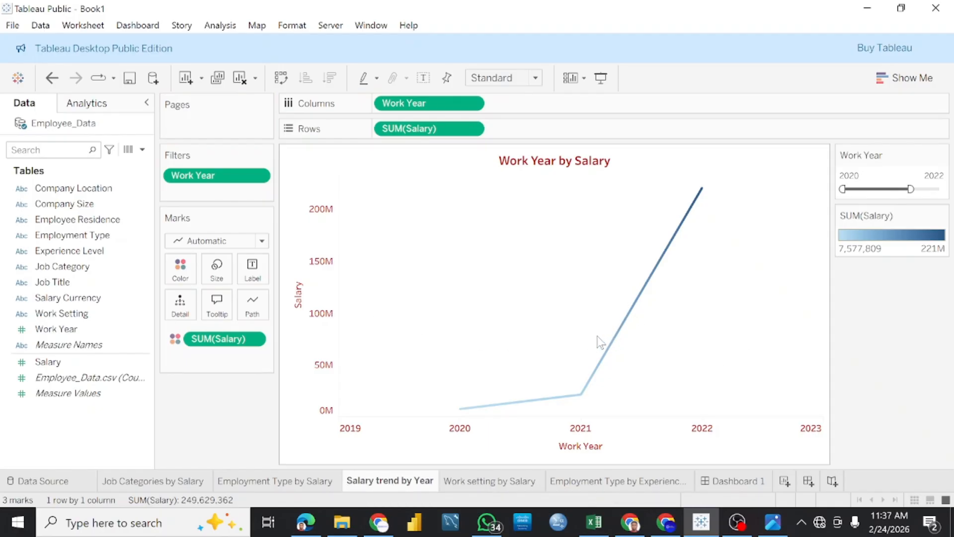
Try olive-yellow shading on the Salary axis of the Work Year by Salary chart, and undo it.
left_click(252, 340)
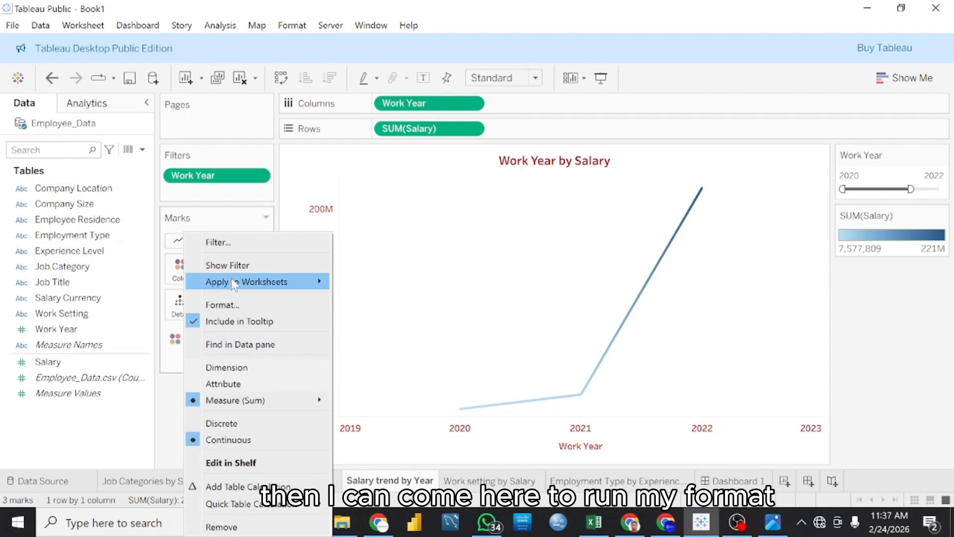
left_click(229, 310)
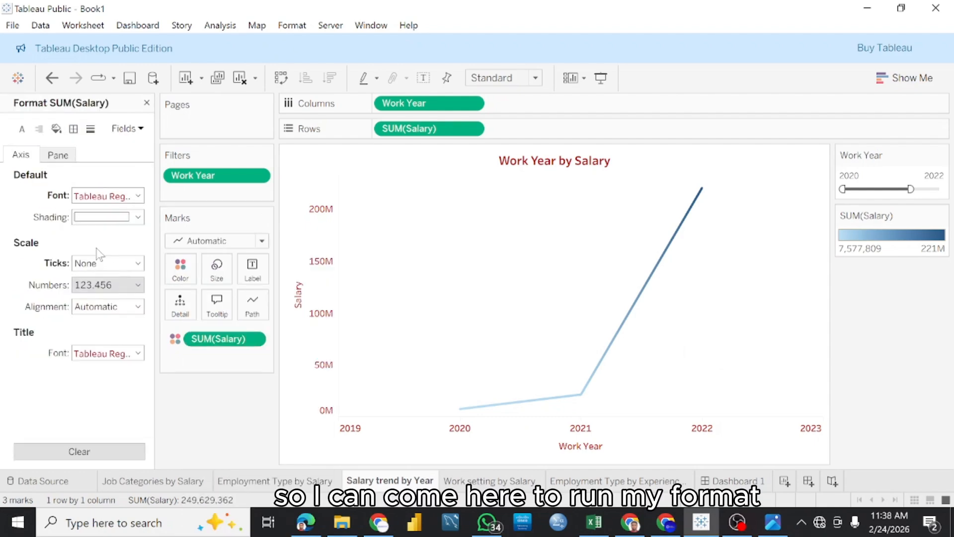
left_click(138, 218)
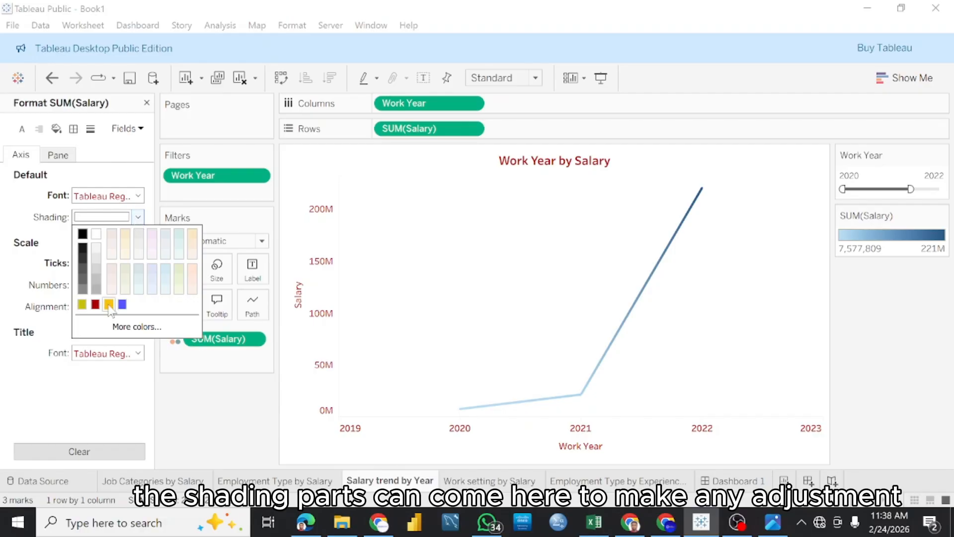
left_click(82, 304)
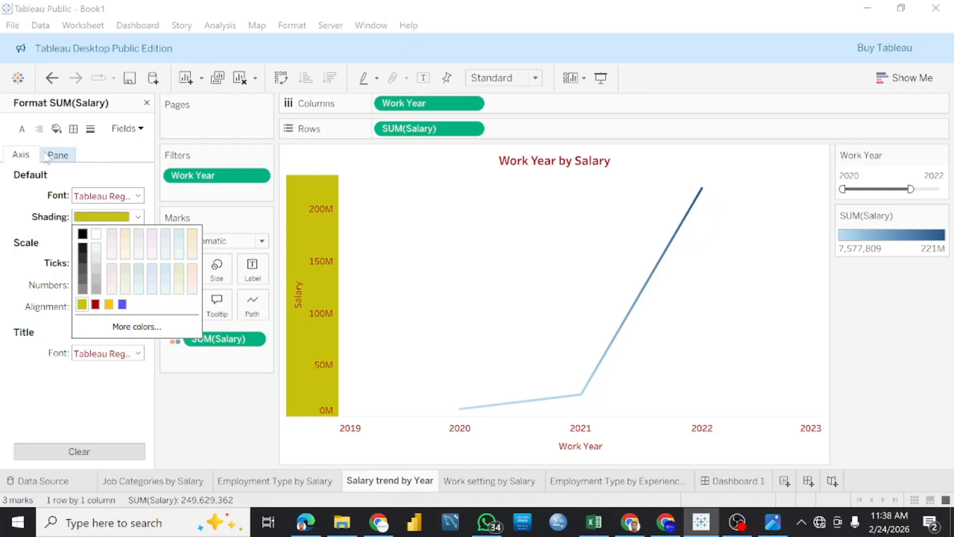
left_click(106, 174)
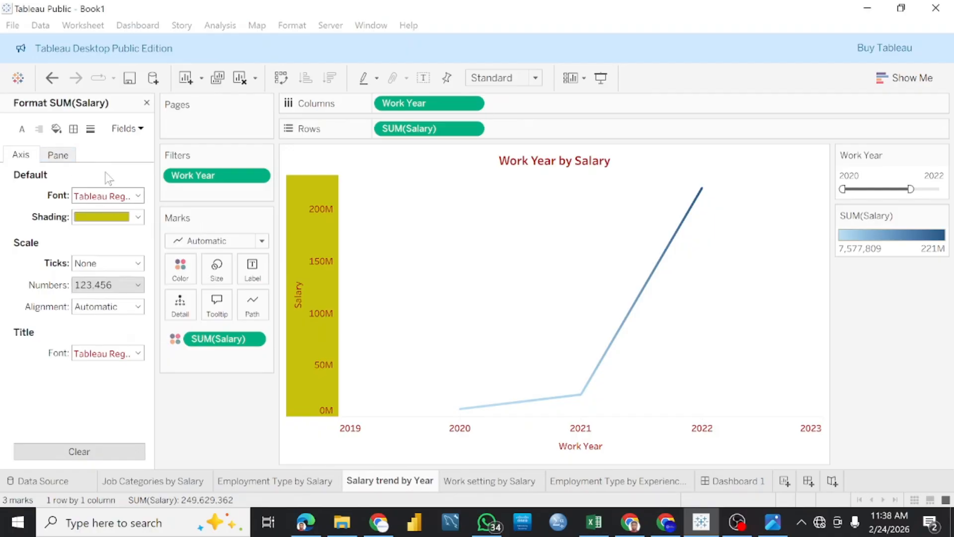
left_click(50, 80)
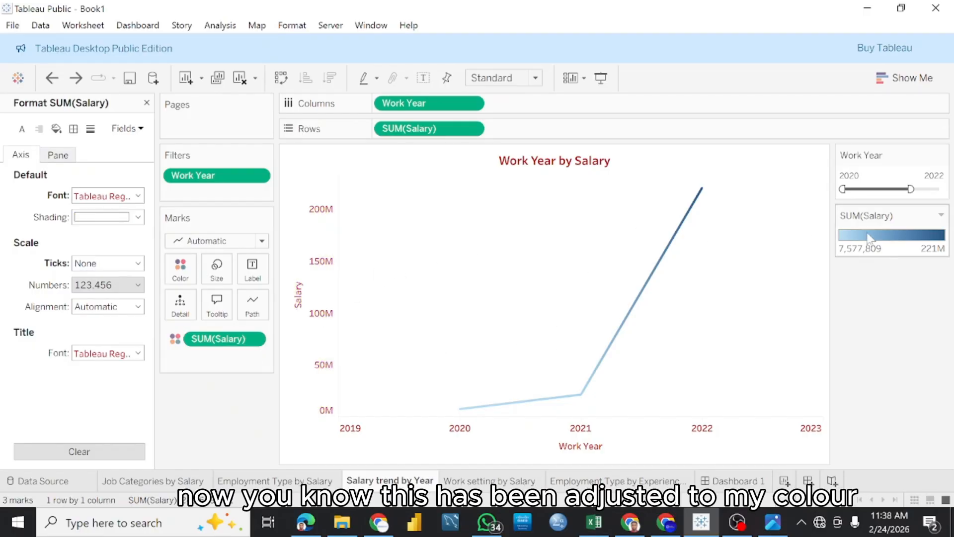
Open the formatting options for all legends from the SUM(Salary) color legend.
left_click(941, 215)
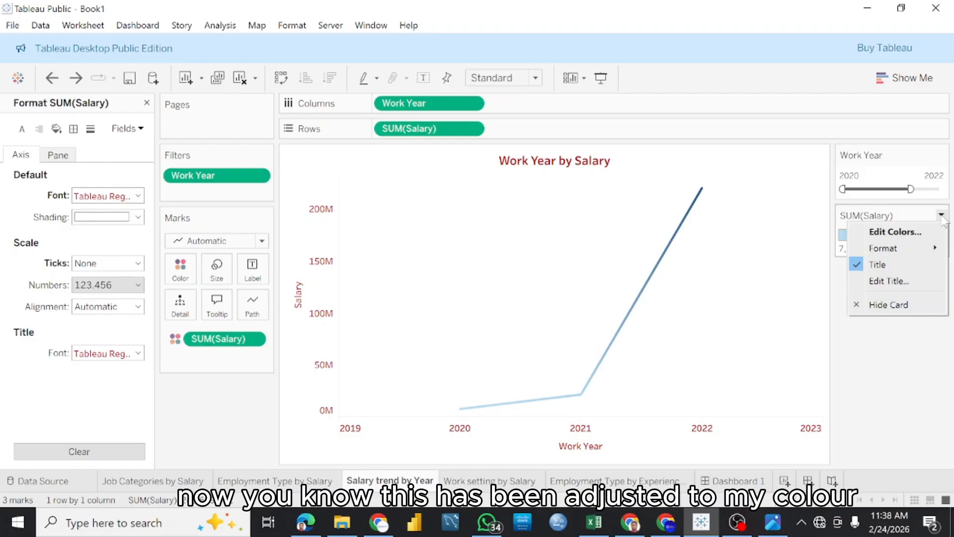
mouse_move(875, 249)
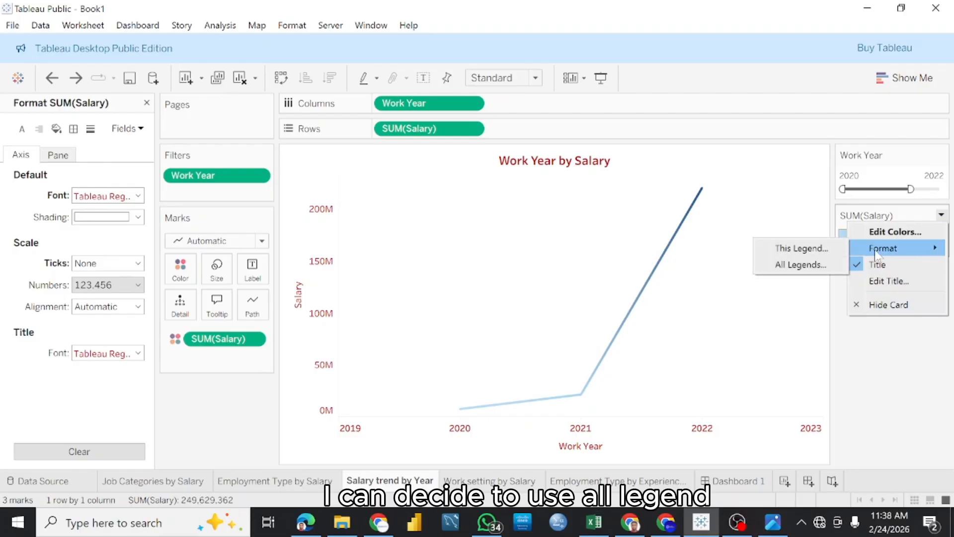
left_click(799, 266)
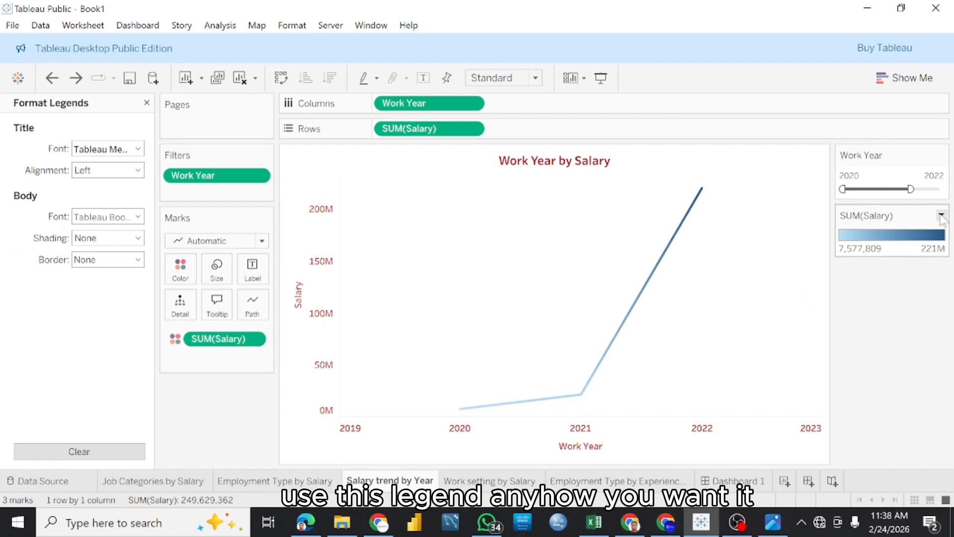
Open the color settings of the SUM(Salary) legend and browse the available palettes.
left_click(942, 216)
mouse_move(874, 251)
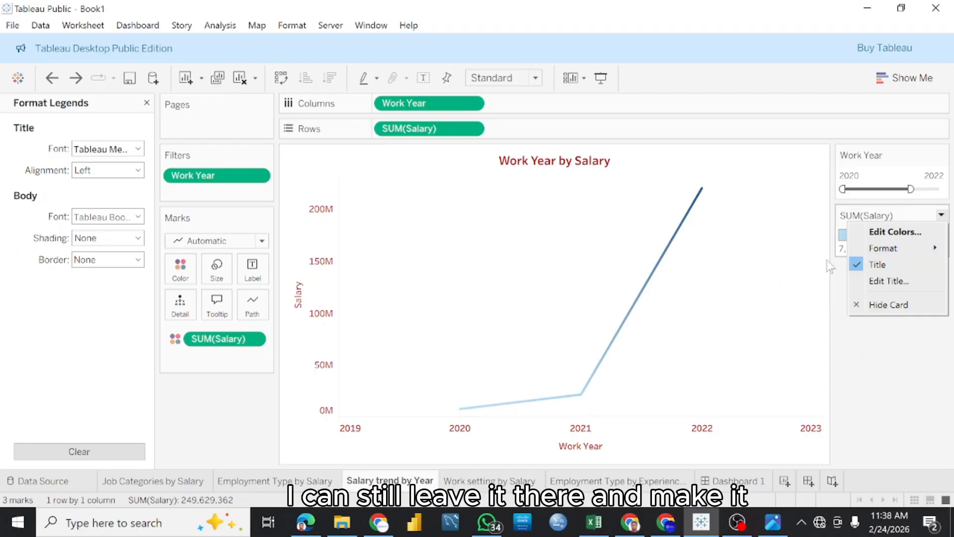
left_click(884, 234)
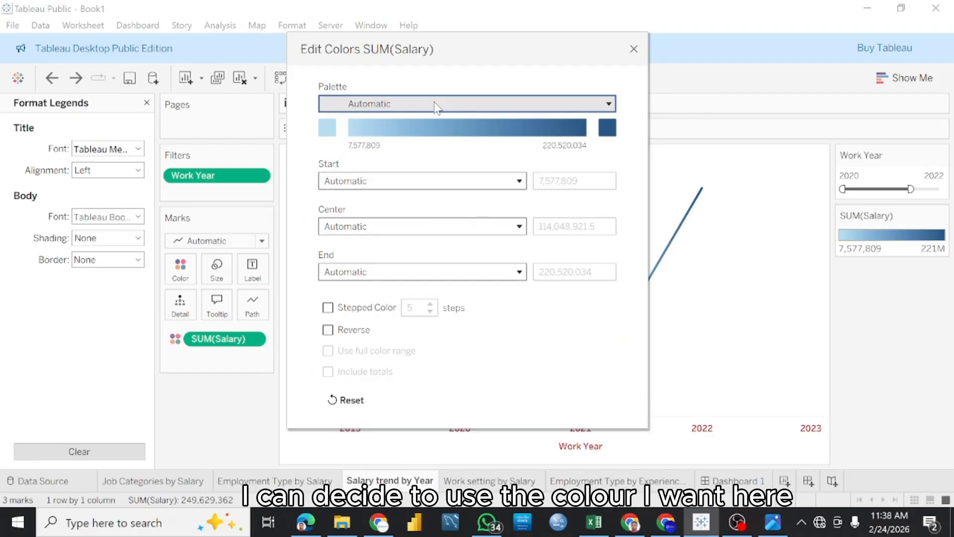
left_click(437, 104)
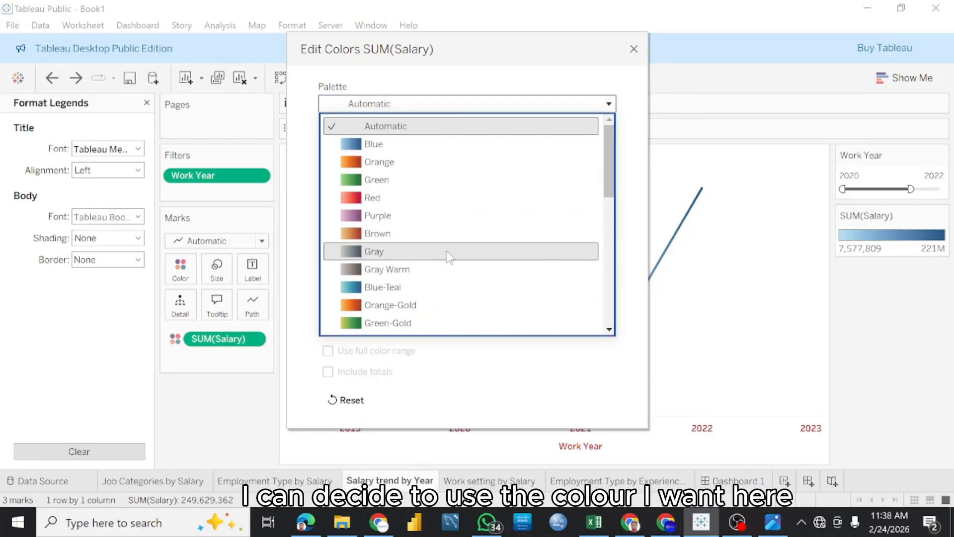
scroll(447, 263, "down", 3)
scroll(450, 138, "up", 2)
left_click(407, 105)
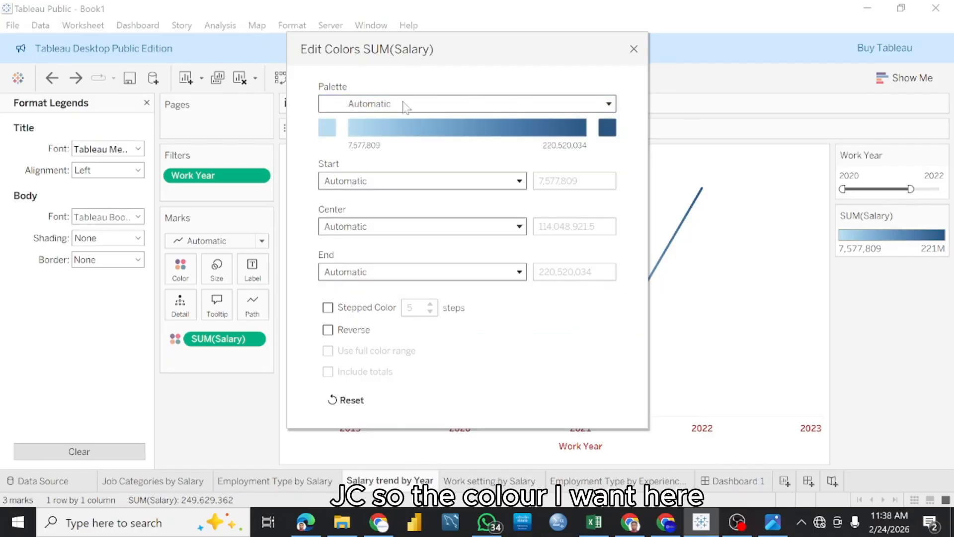
Try the Custom option for the start of the salary color range, and set it back to Automatic.
left_click(436, 181)
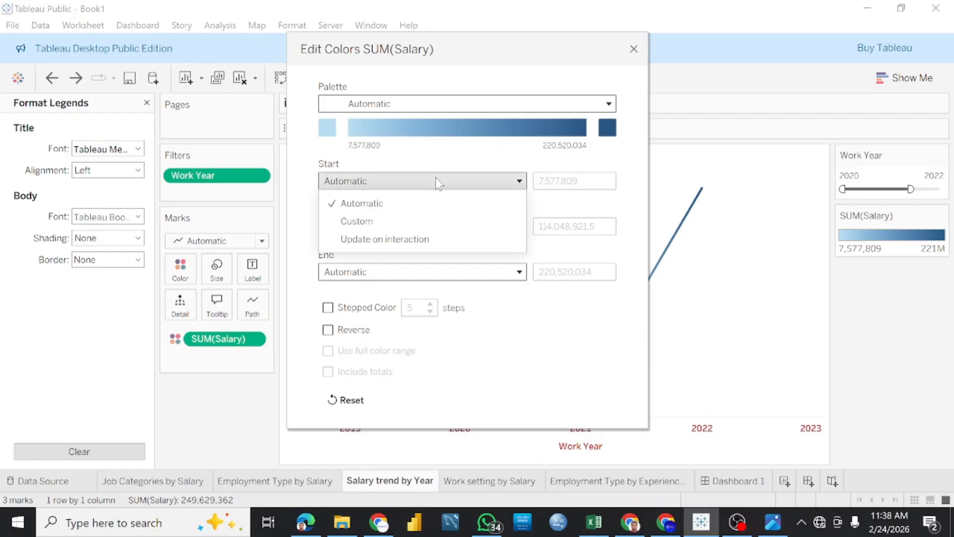
left_click(407, 223)
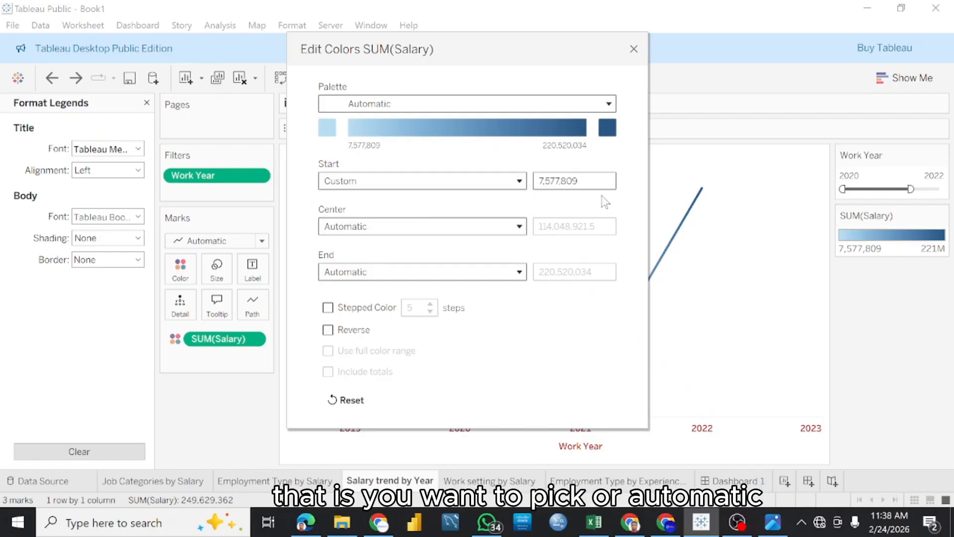
left_click(468, 181)
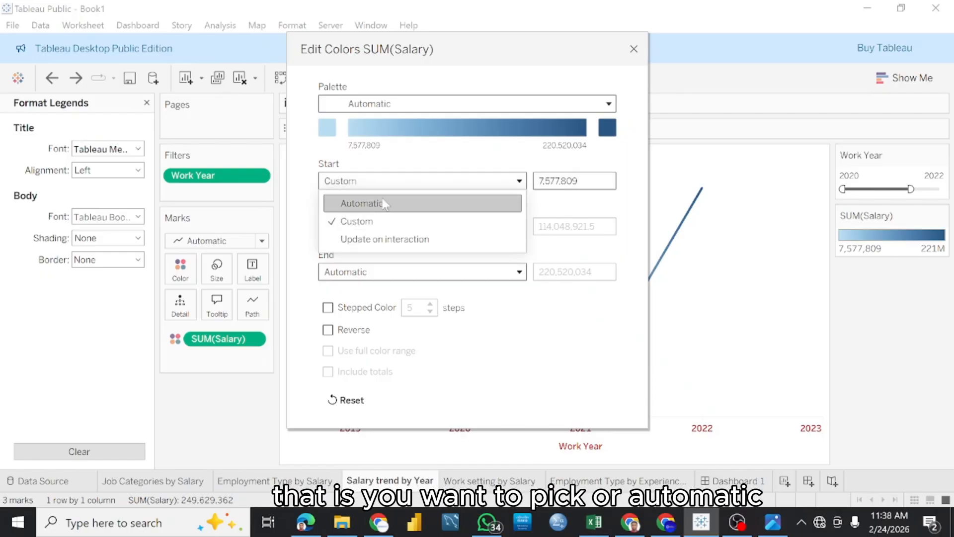
left_click(383, 201)
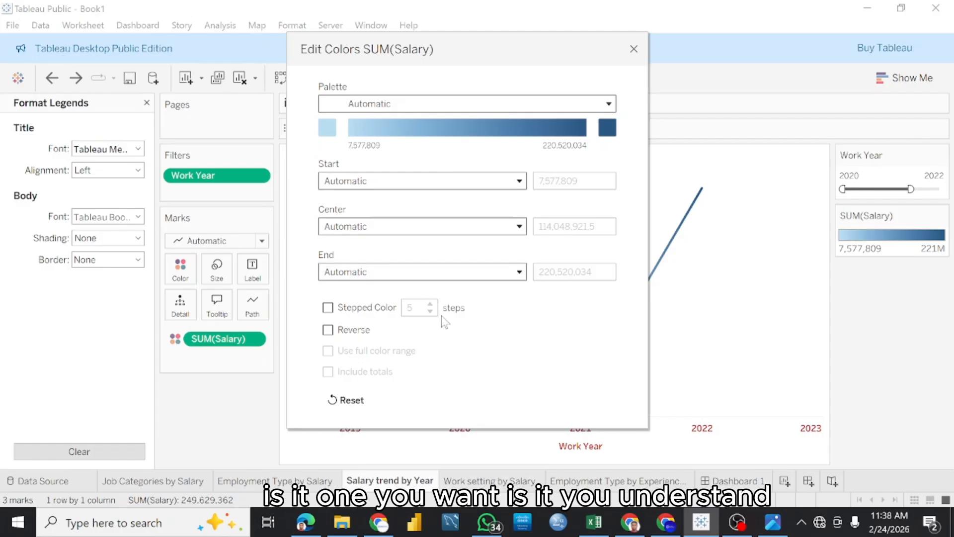
Look through the palettes, try the Blue palette for the salary colors, and return the palette to Automatic.
left_click(498, 105)
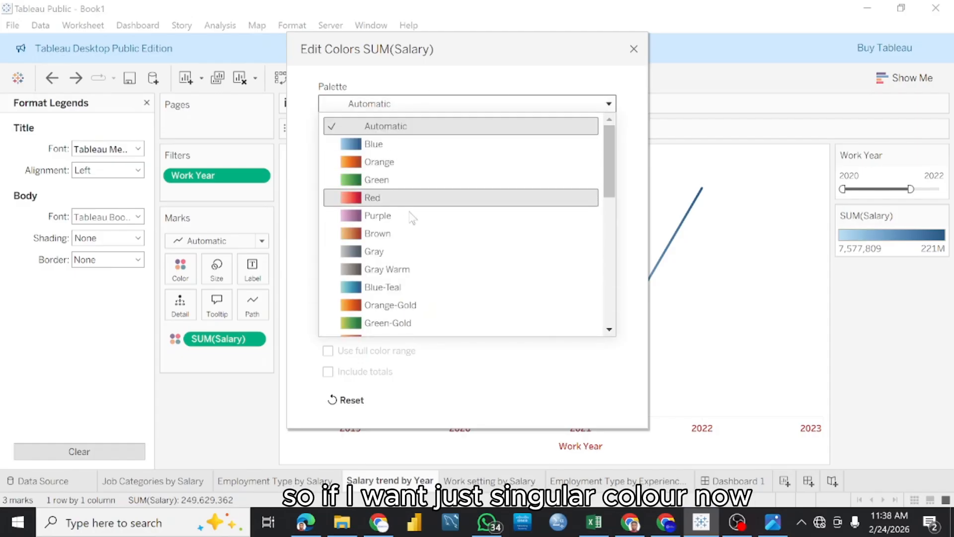
scroll(417, 281, "down", 10)
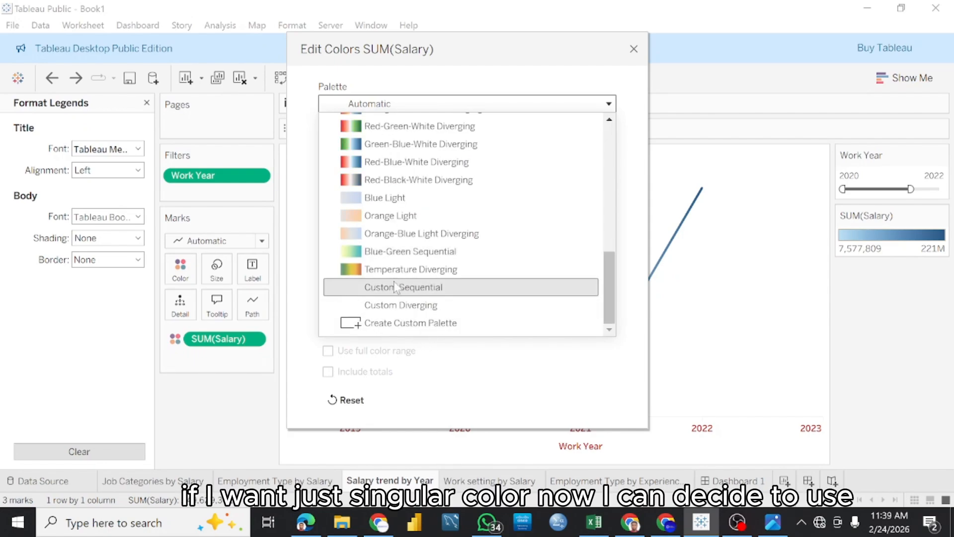
scroll(447, 219, "up", 10)
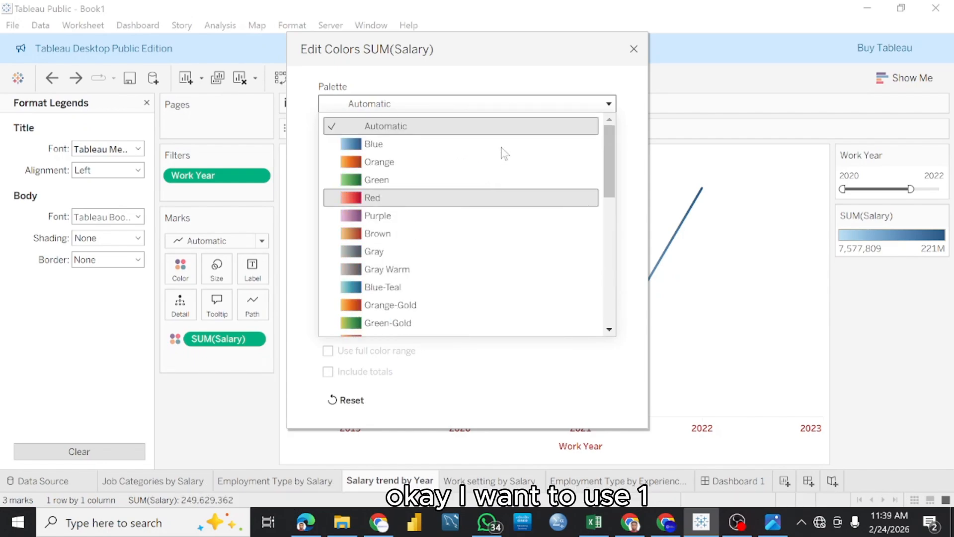
left_click(391, 149)
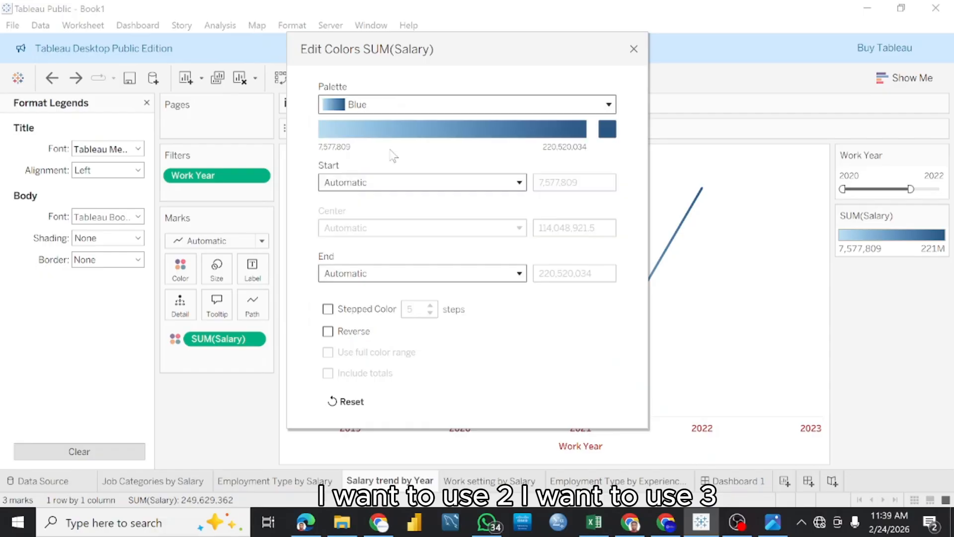
left_click(347, 107)
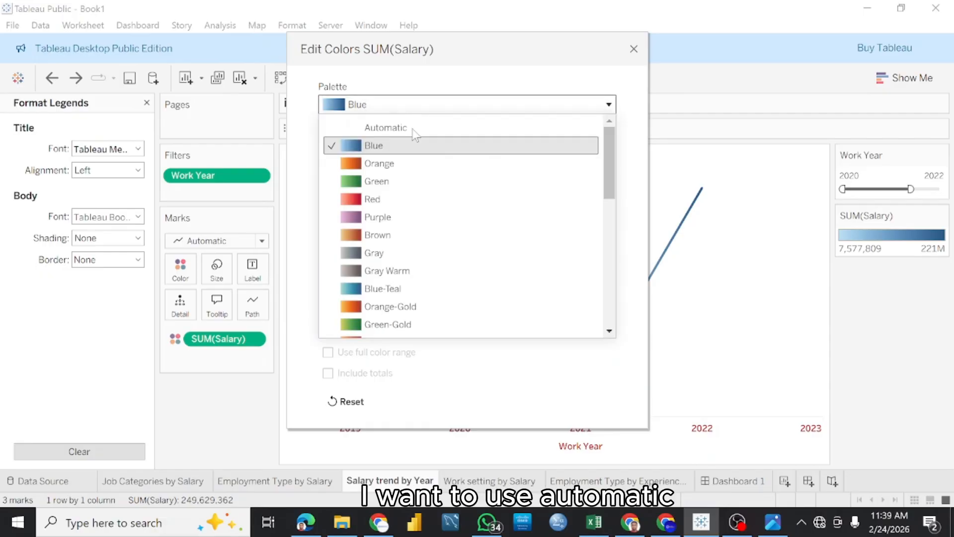
left_click(415, 128)
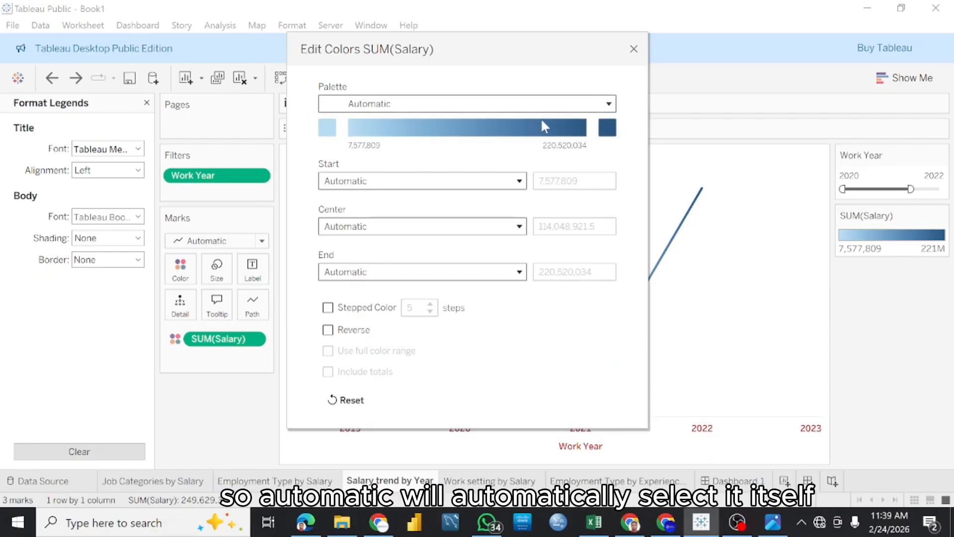
Reset the SUM(Salary) color settings and close them.
left_click(496, 184)
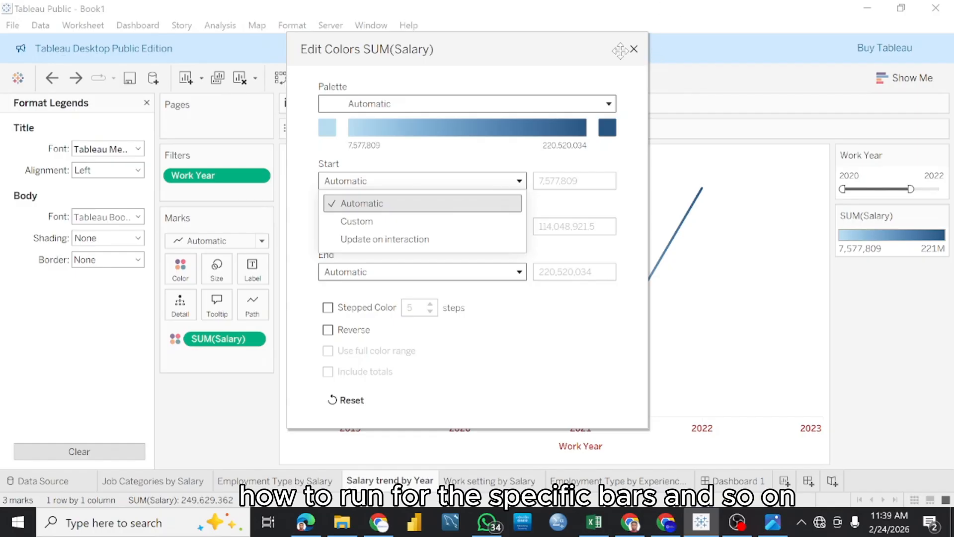
left_click(529, 367)
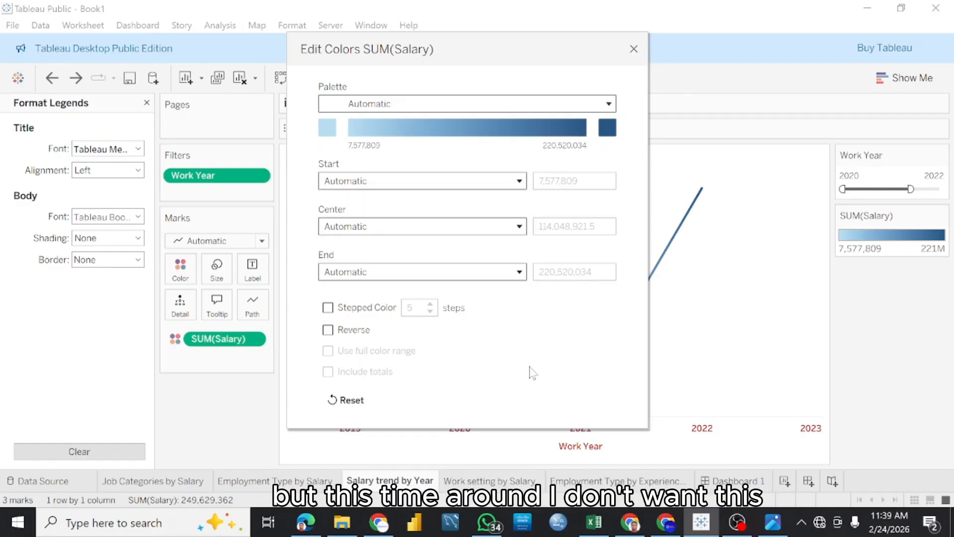
left_click(335, 406)
left_click(335, 406)
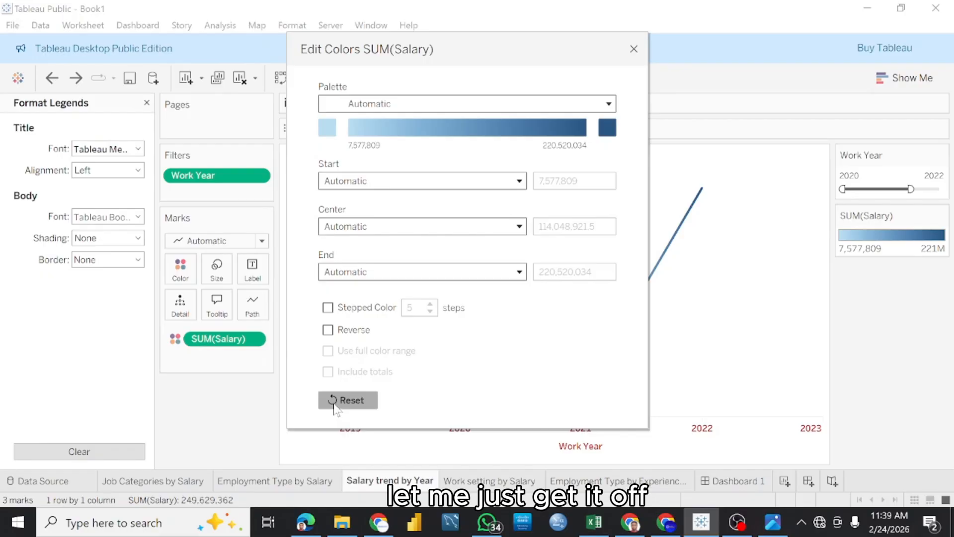
left_click(632, 49)
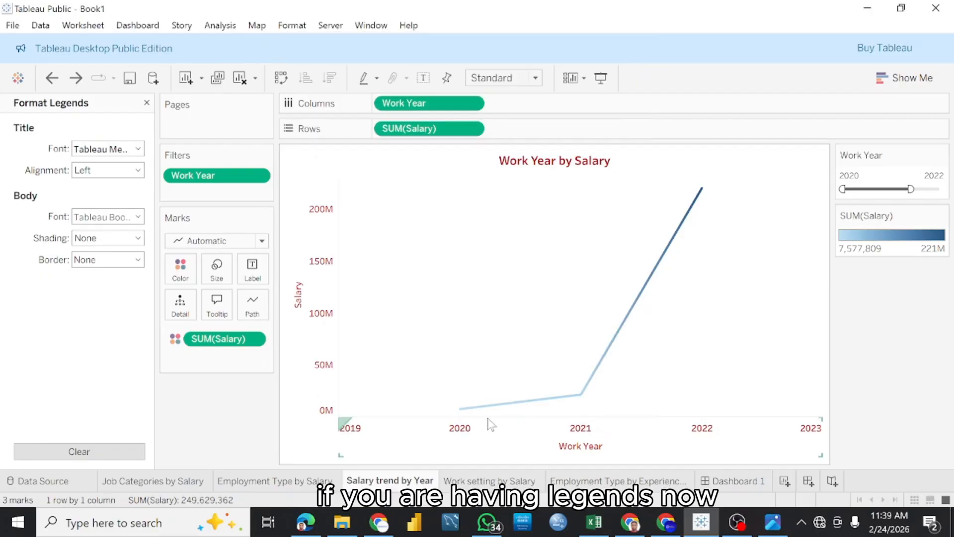
Remove SUM(Salary) from the line's color encoding and close the legend formatting.
left_click_drag(219, 341, 55, 362)
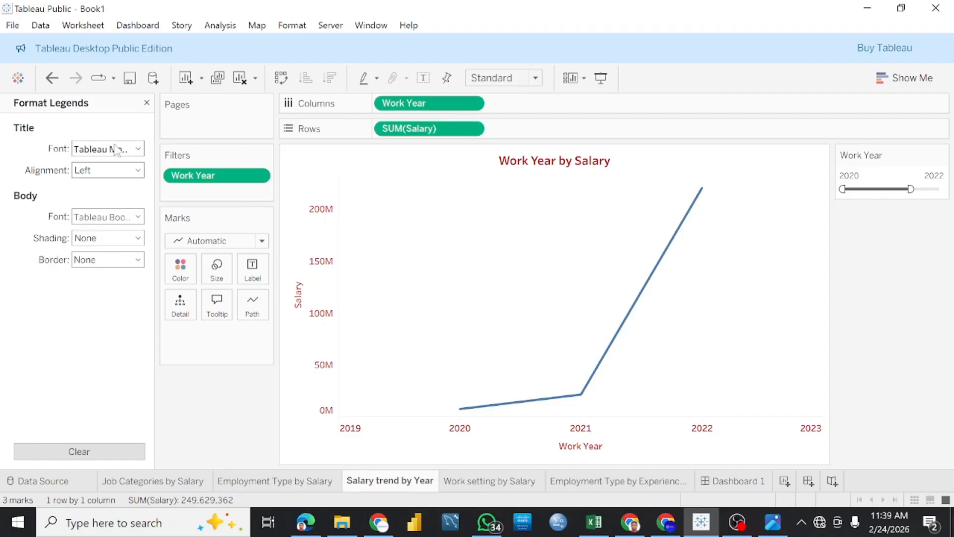
left_click(146, 102)
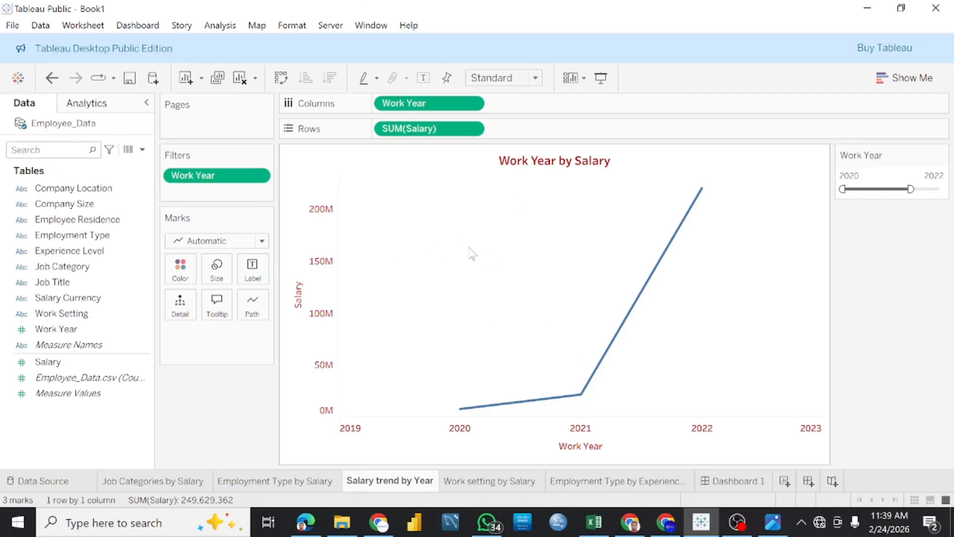
Try olive-yellow (#c8c20d) worksheet shading on the Work Year by Salary chart.
right_click(476, 280)
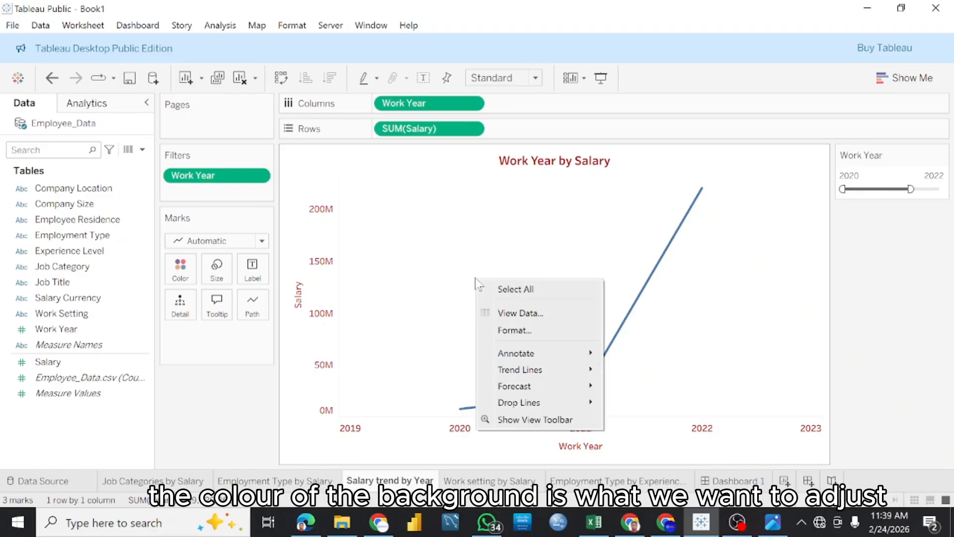
left_click(517, 330)
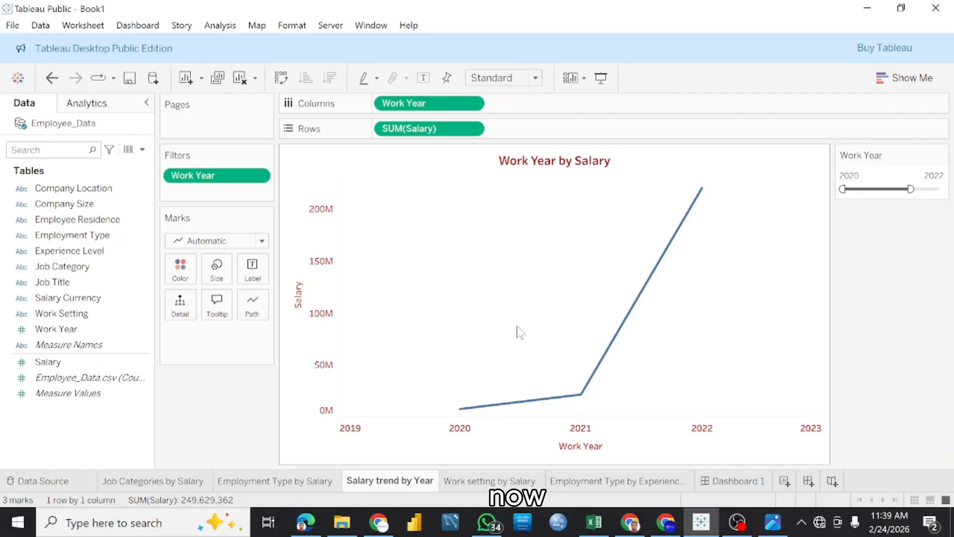
left_click(57, 128)
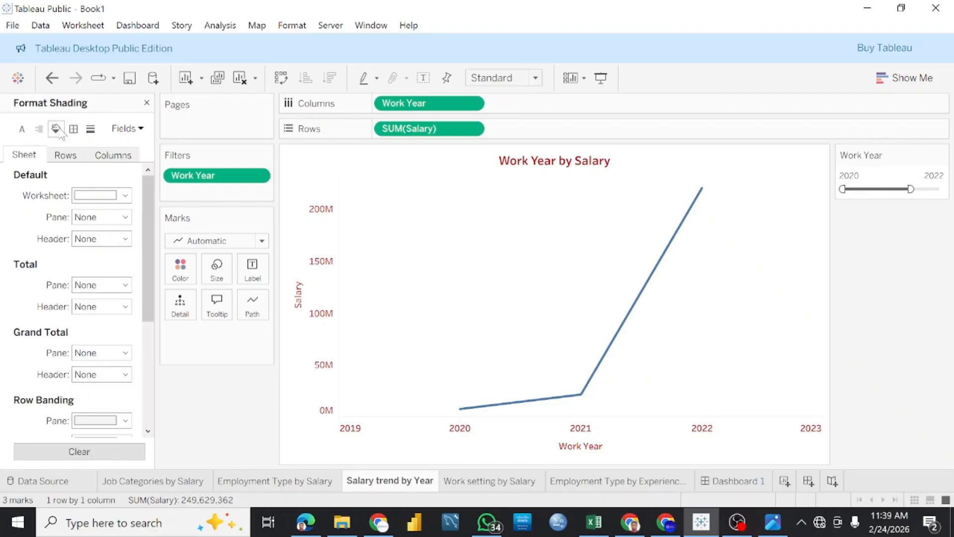
left_click(125, 195)
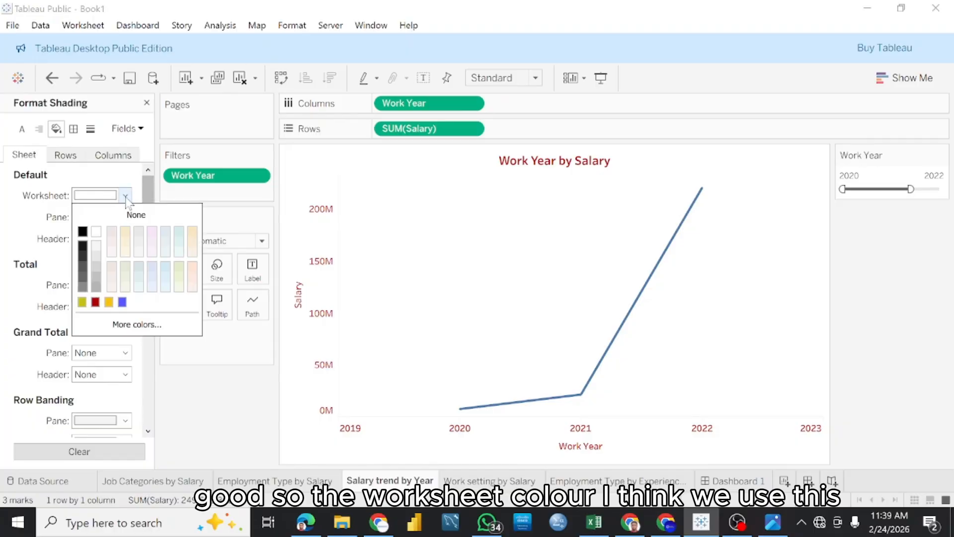
left_click(83, 303)
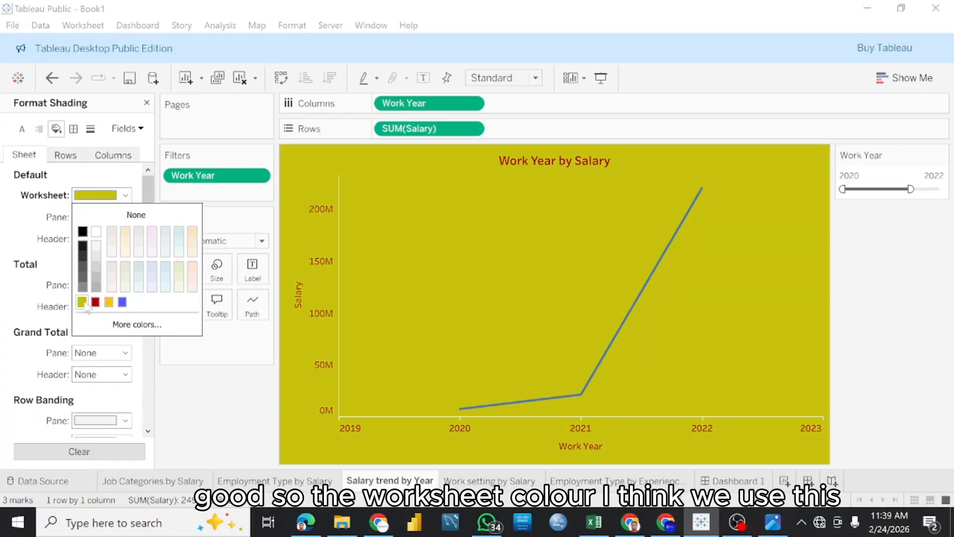
left_click(137, 324)
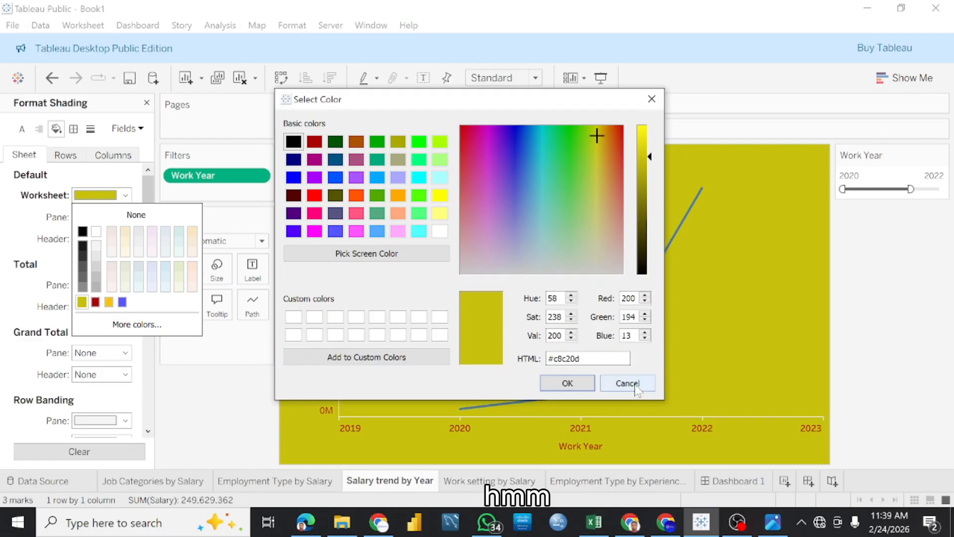
left_click(635, 386)
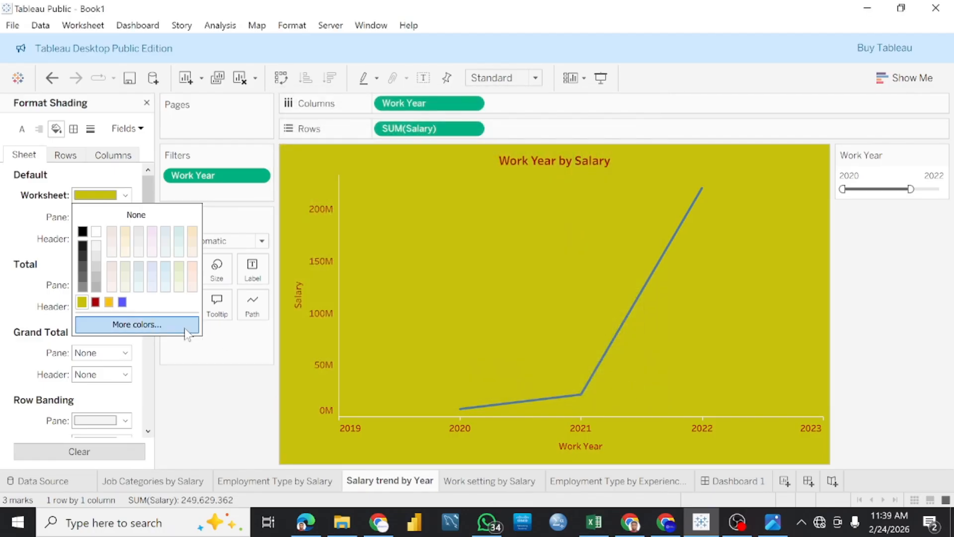
Set the default worksheet shading of the Work Year by Salary chart to None.
left_click(121, 180)
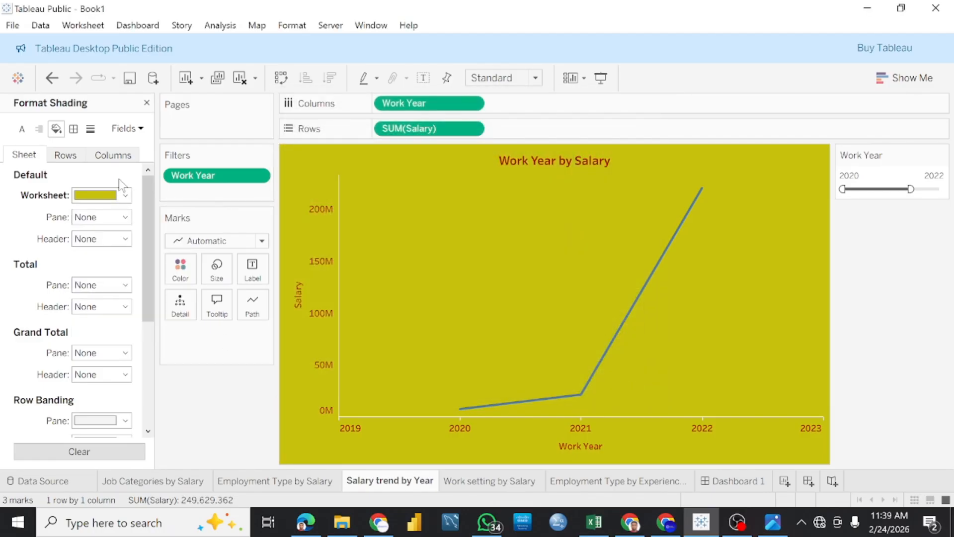
left_click(125, 195)
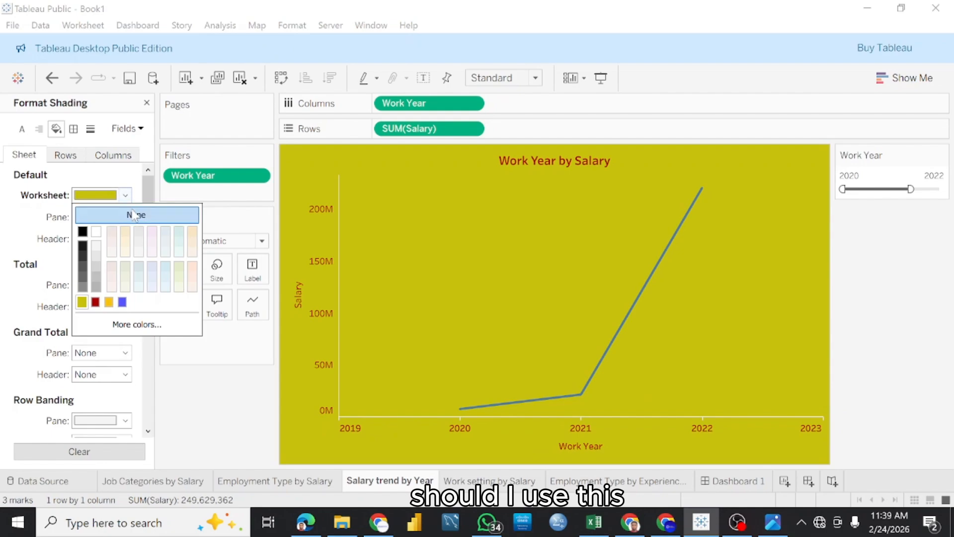
left_click(133, 215)
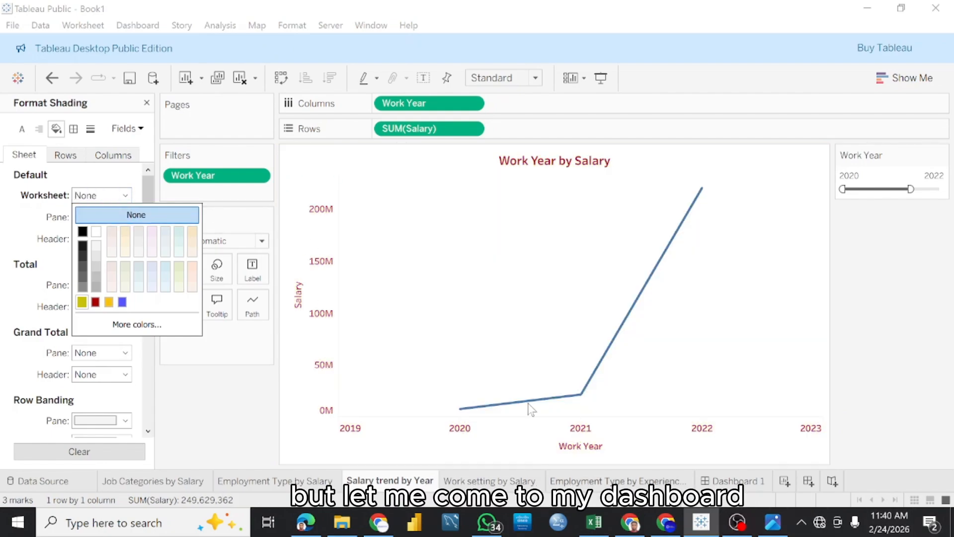
Return to Dashboard 1 and select the 2022 point in the Work Year by Salary chart.
left_click(716, 480)
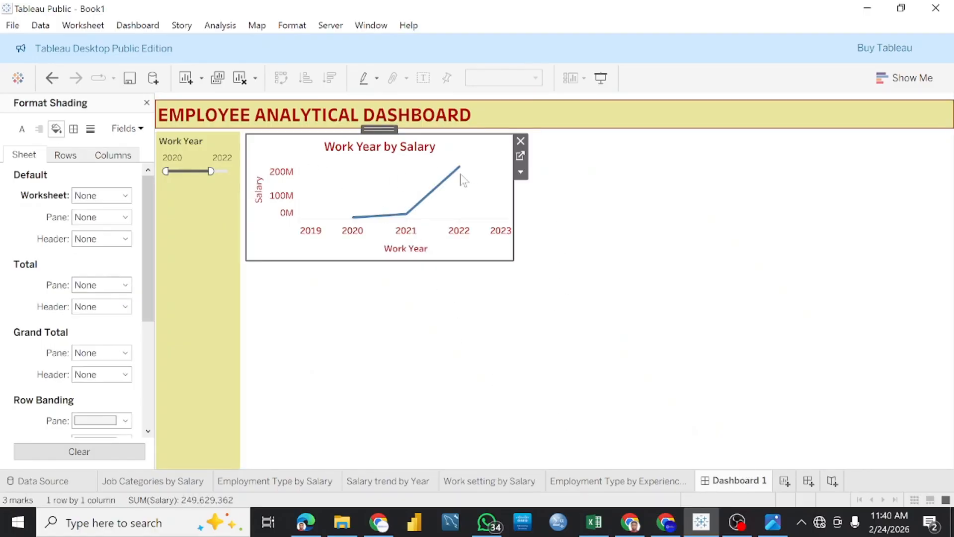
left_click(444, 188)
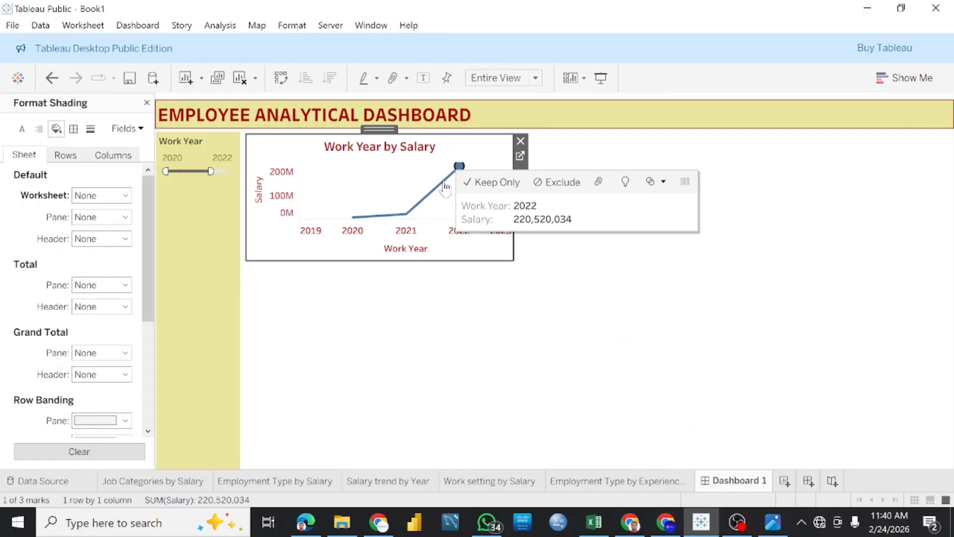
Clear the selected points in the Work Year by Salary chart and close the shading formatting.
left_click(662, 183)
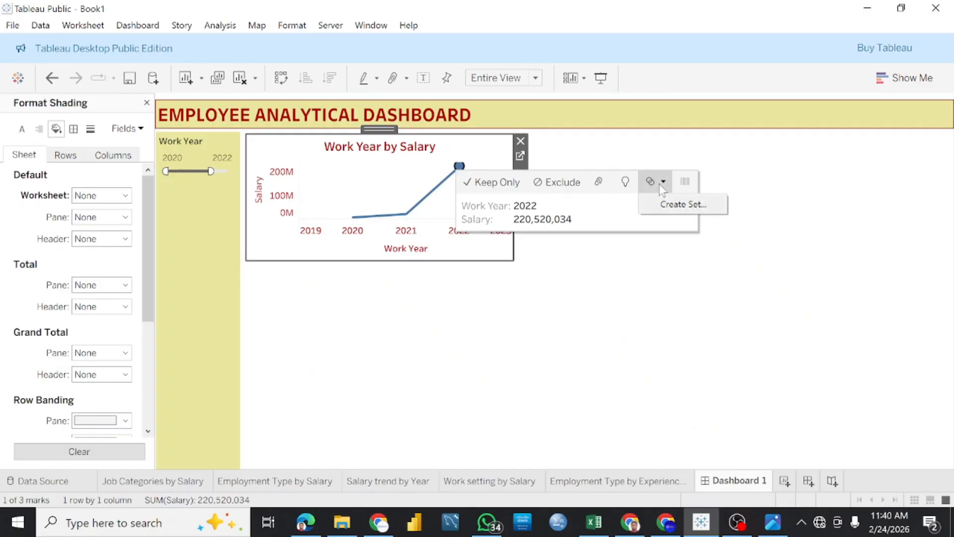
left_click(436, 195)
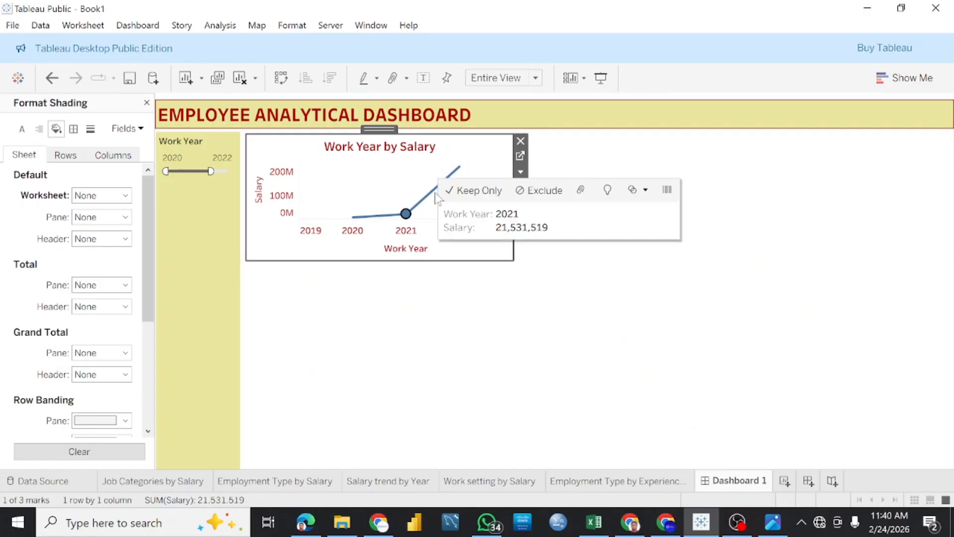
left_click(417, 199)
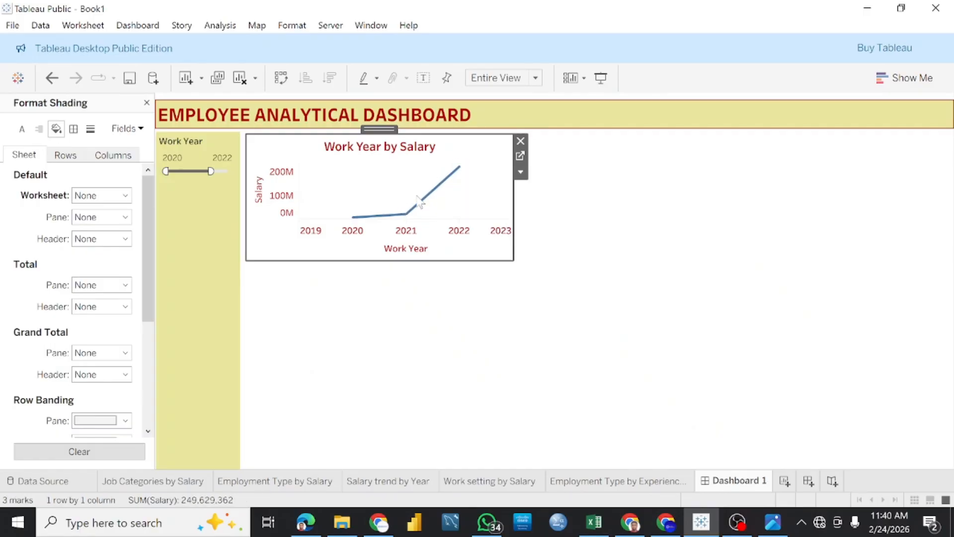
right_click(695, 270)
left_click(416, 181)
left_click(381, 178)
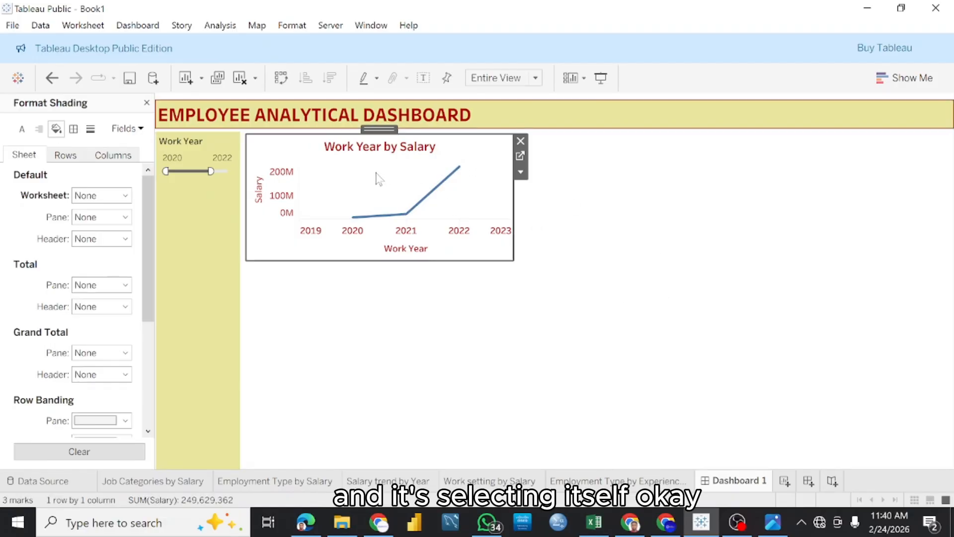
left_click(212, 175)
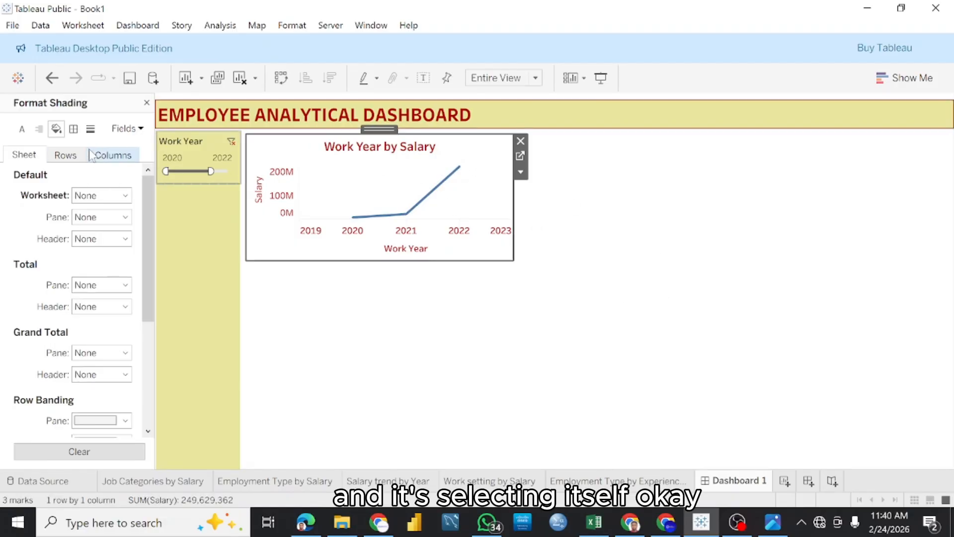
left_click(146, 103)
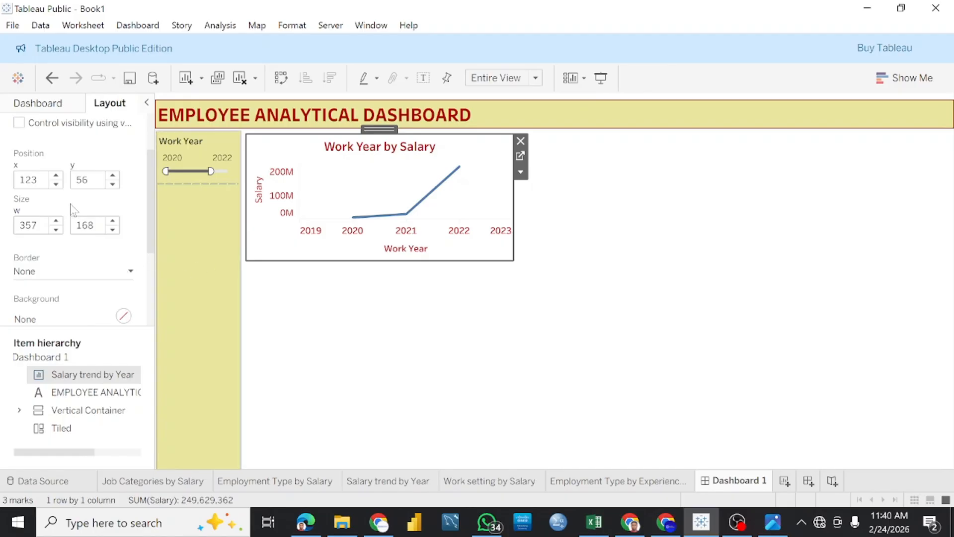
Review the layout settings of the Work Year by Salary chart and compare the dashboard with the reference image Dashboard.png.
scroll(64, 258, "down", 3)
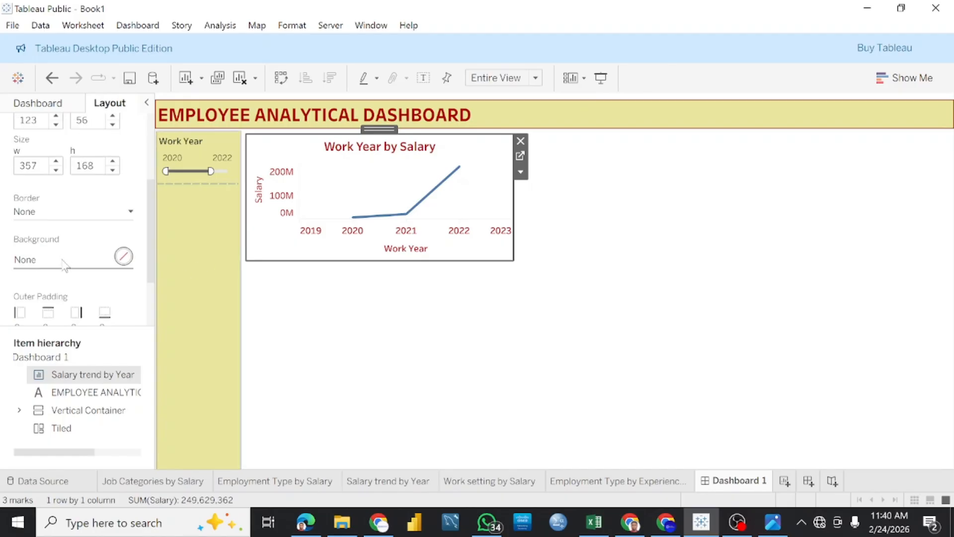
scroll(150, 222, "down", 1)
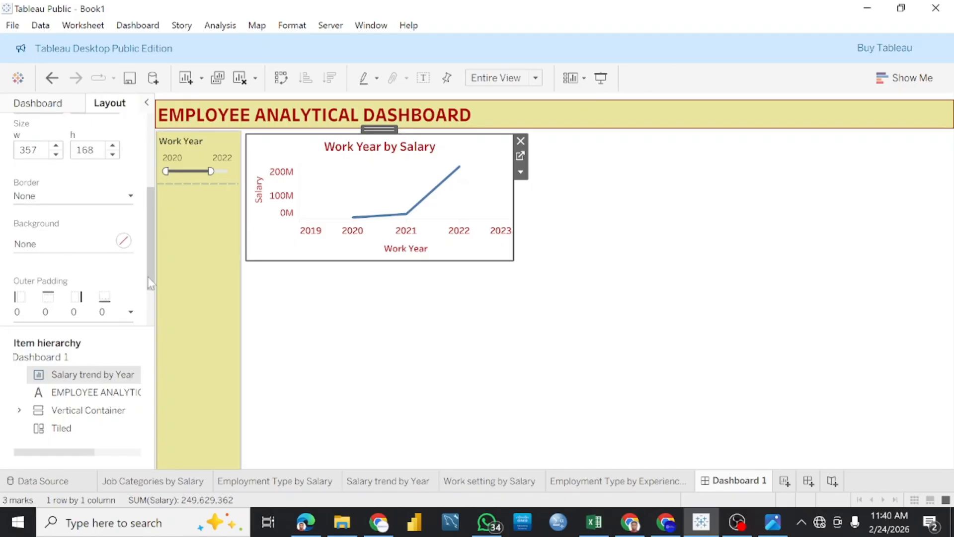
left_click_drag(148, 277, 174, 172)
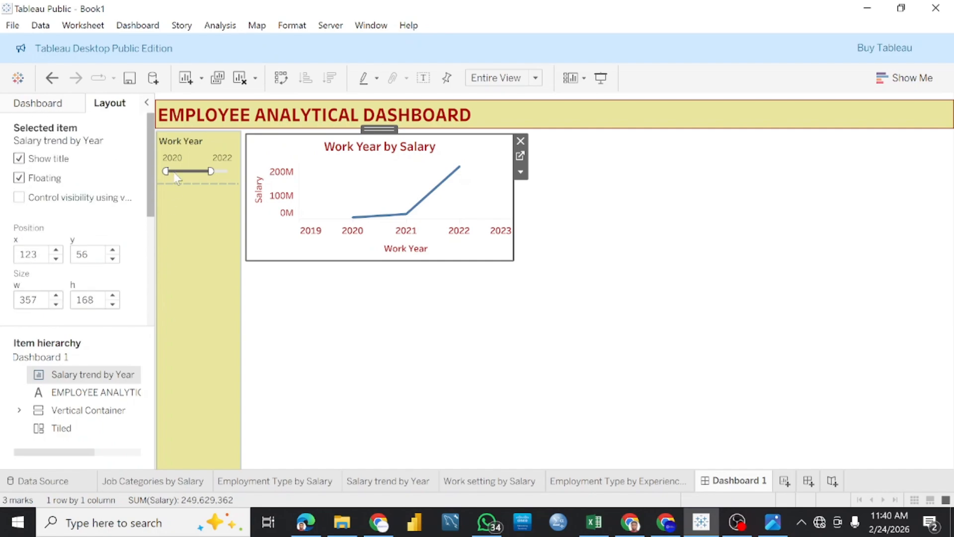
left_click(422, 330)
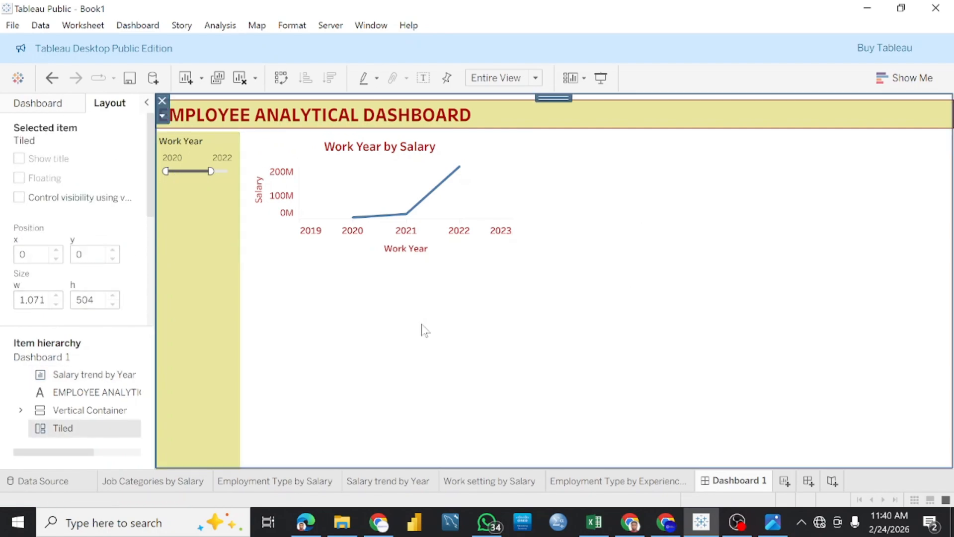
left_click(774, 528)
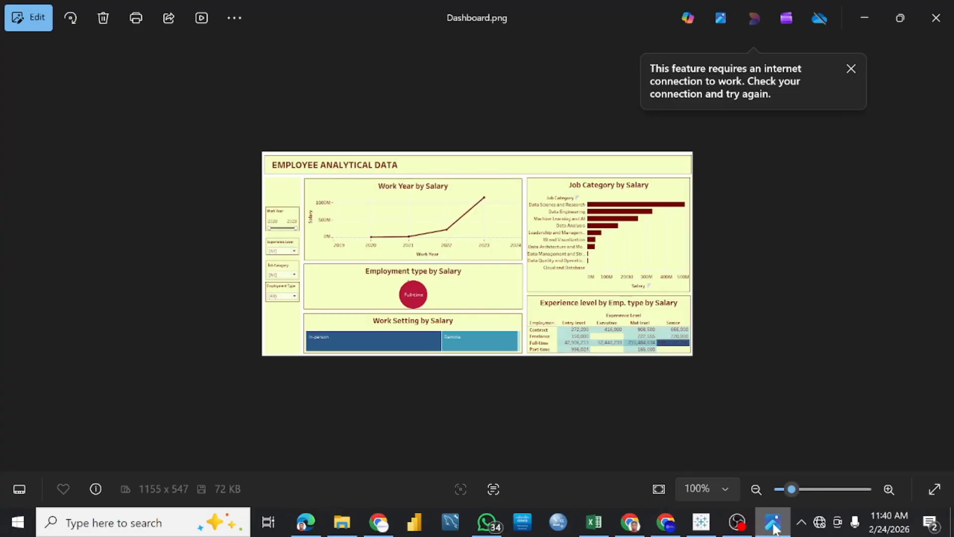
left_click(774, 528)
left_click(774, 528)
left_click(774, 528)
left_click(774, 528)
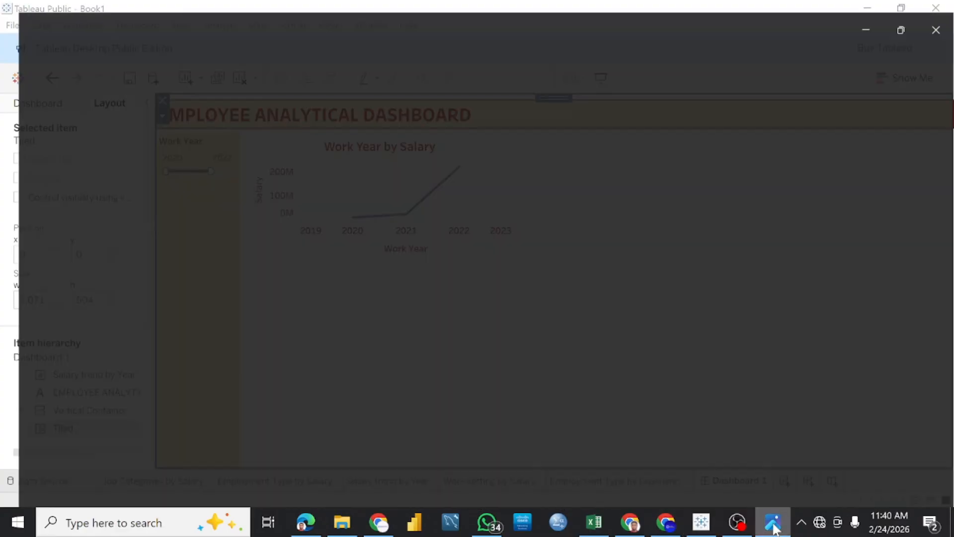
left_click(774, 528)
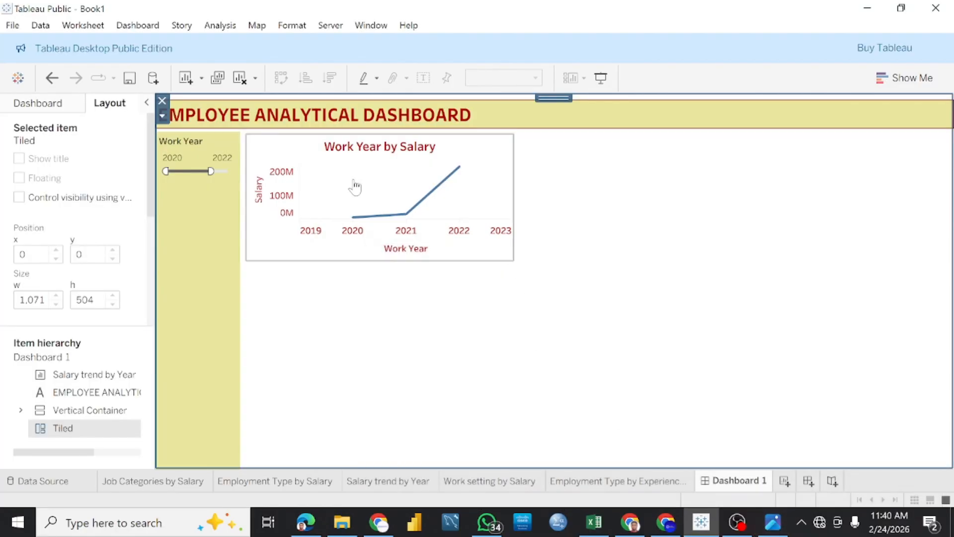
Move the floating Work Year by Salary chart into the empty middle of the dashboard, at about x 498, y 167.
left_click(264, 145)
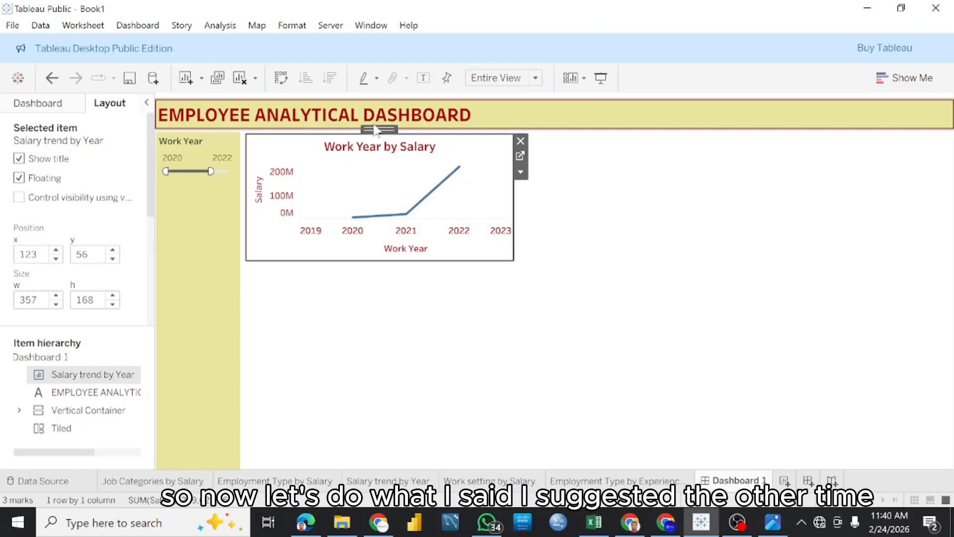
left_click_drag(373, 128, 655, 213)
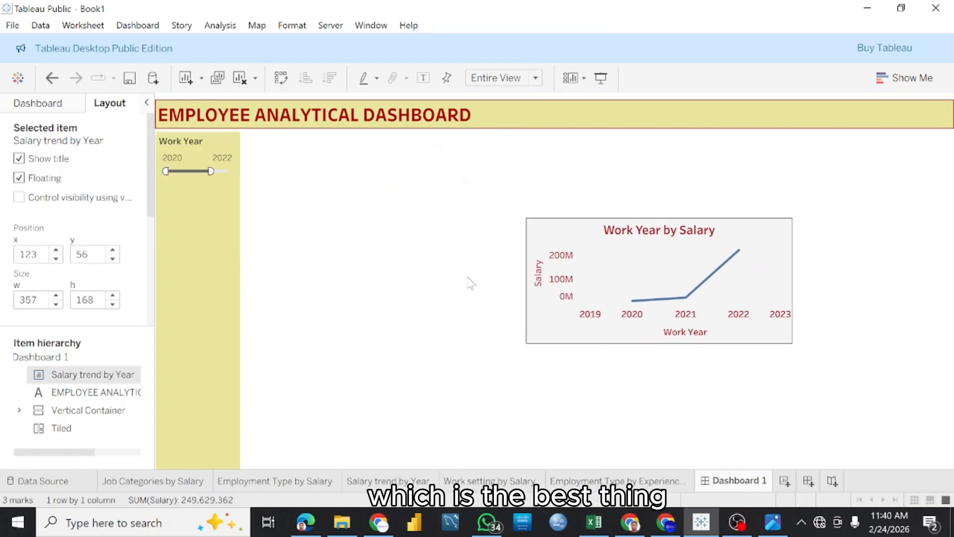
left_click(773, 522)
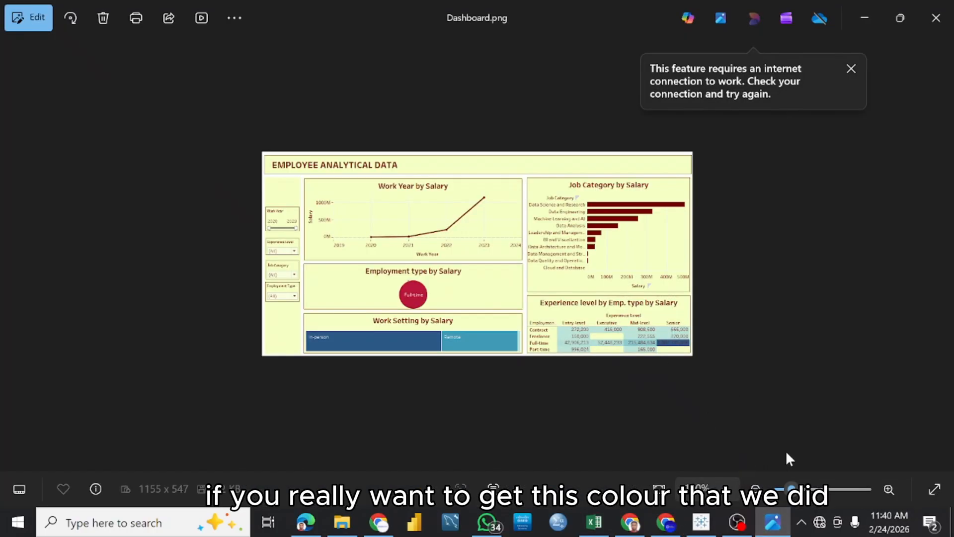
left_click(773, 531)
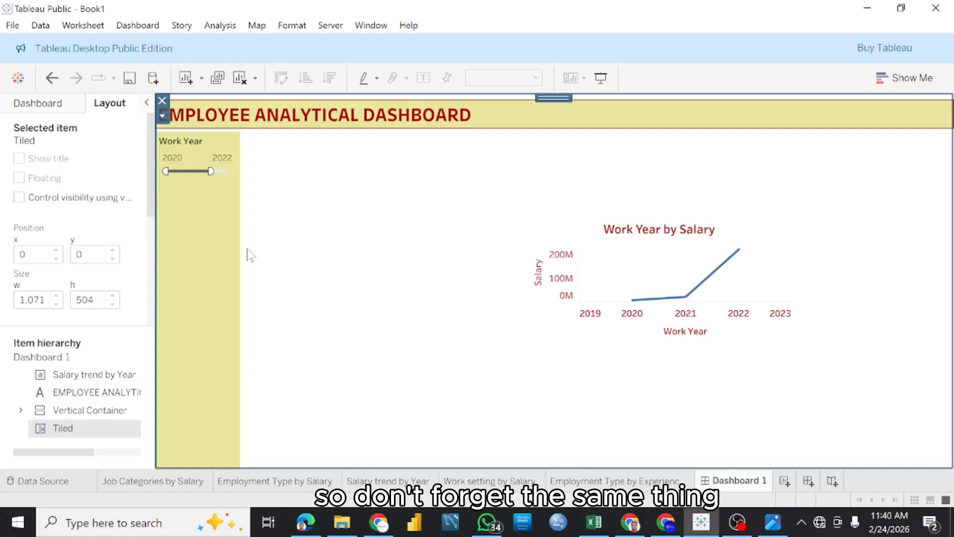
Add a floating horizontal container and place it under the heading beside the filter column, at about x 121, y 52.
left_click(45, 106)
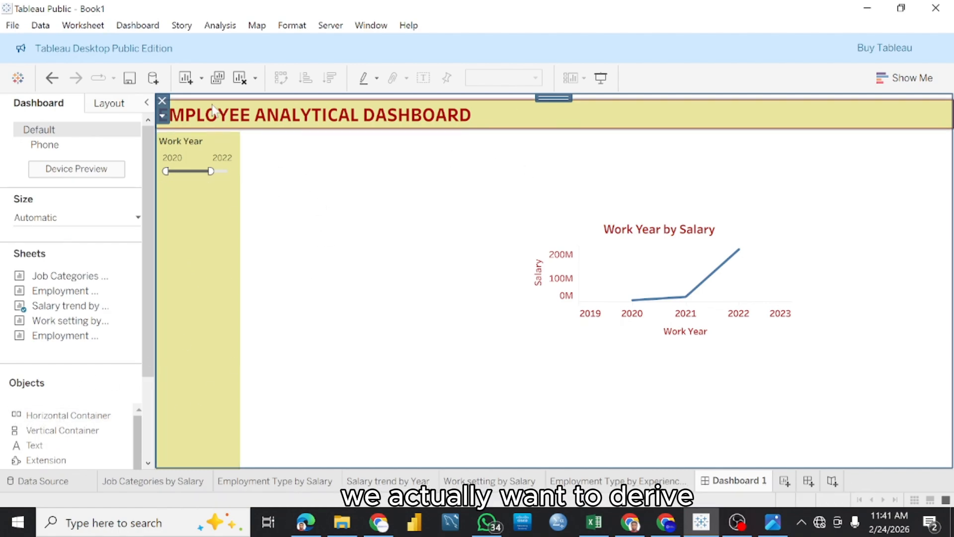
left_click(162, 116)
left_click(183, 192)
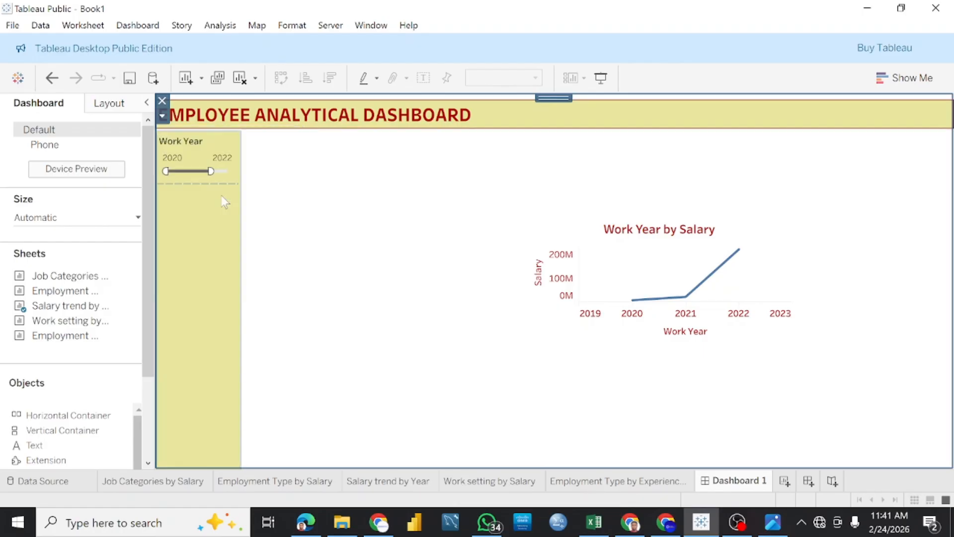
left_click_drag(440, 237, 433, 271)
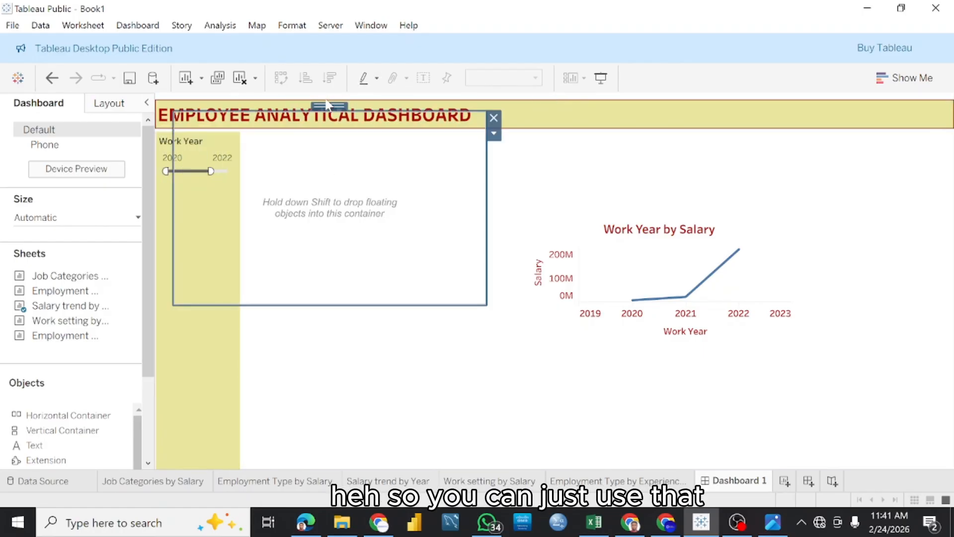
left_click_drag(324, 105, 397, 129)
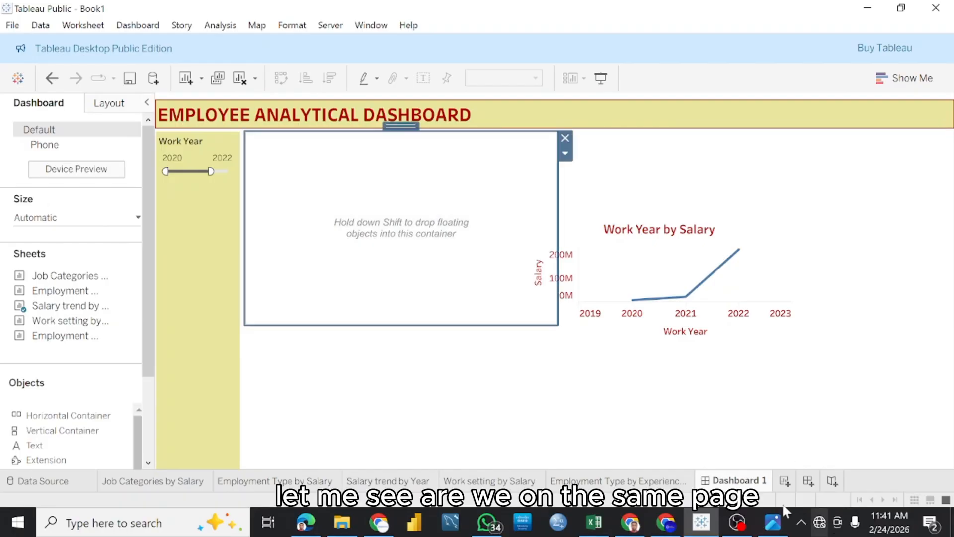
Check the reference image Dashboard.png and resize the floating horizontal container to about 441 wide by 177 high.
left_click(772, 525)
left_click(701, 522)
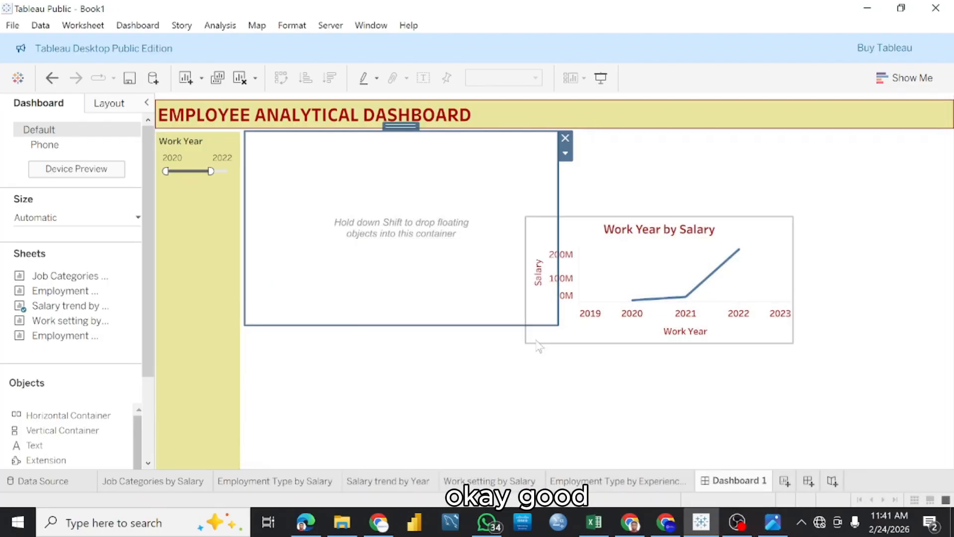
left_click(771, 531)
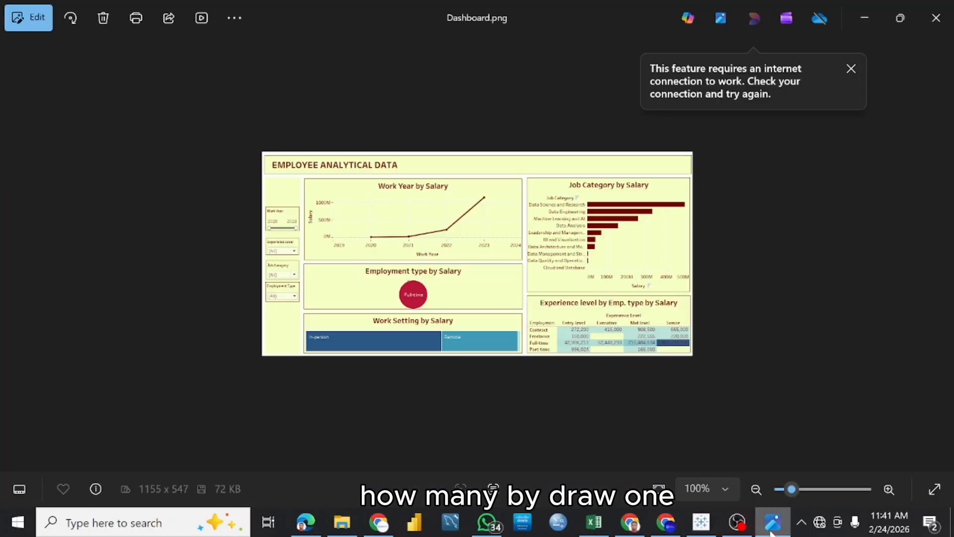
left_click(771, 531)
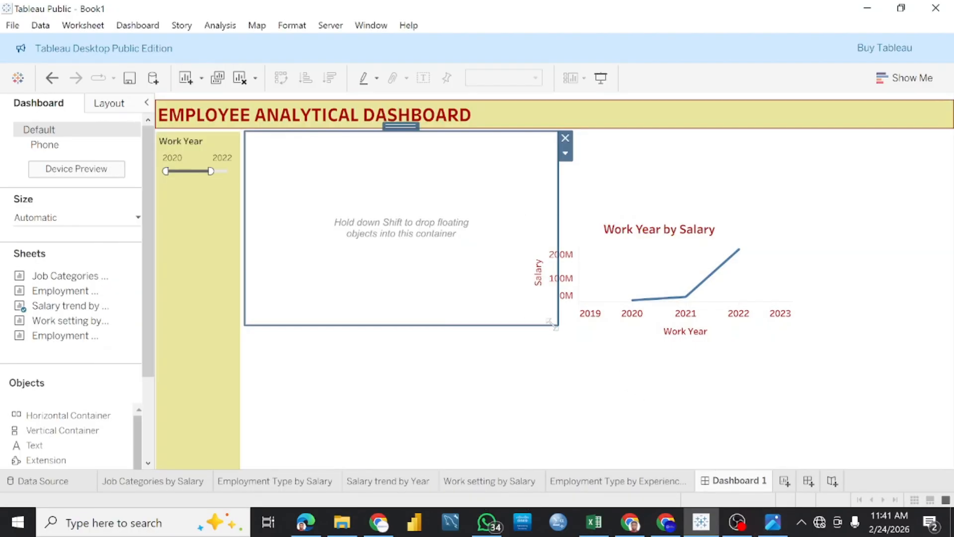
left_click_drag(555, 312, 575, 264)
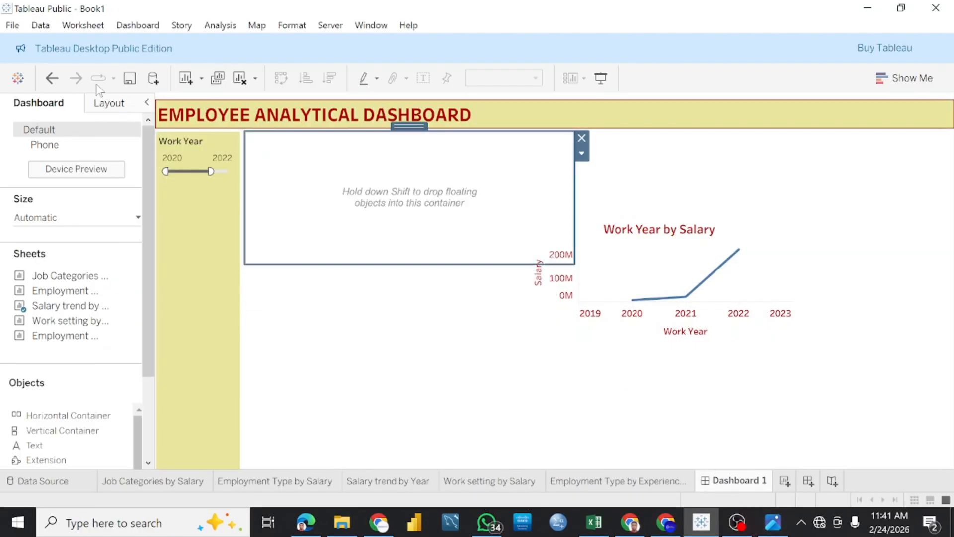
Set the horizontal container's background to the custom olive-yellow at 40% opacity.
left_click(110, 104)
scroll(128, 277, "down", 2)
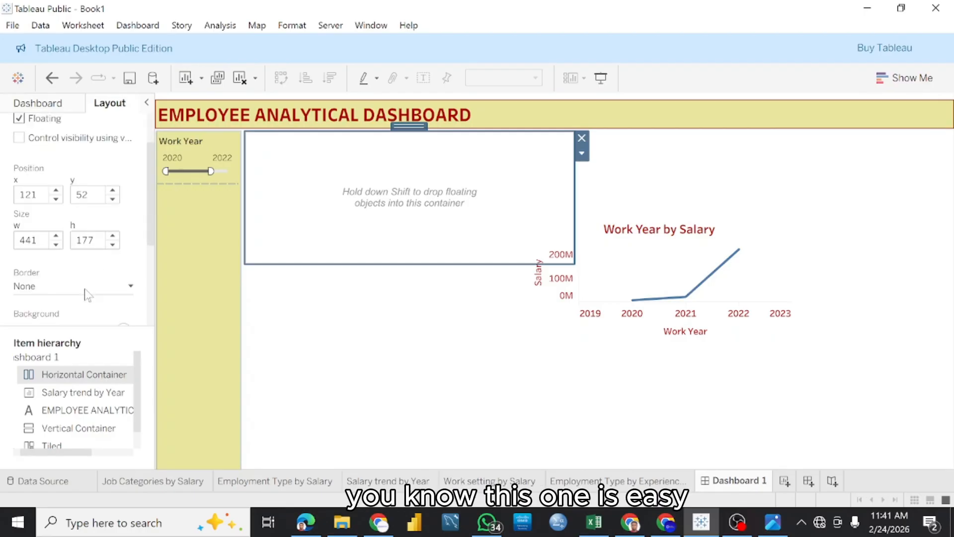
scroll(151, 248, "down", 1)
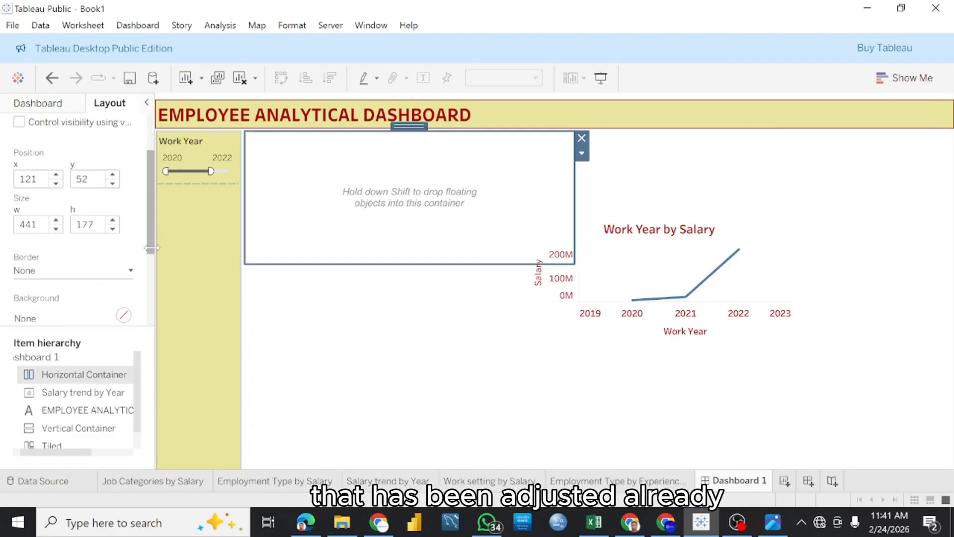
left_click(123, 314)
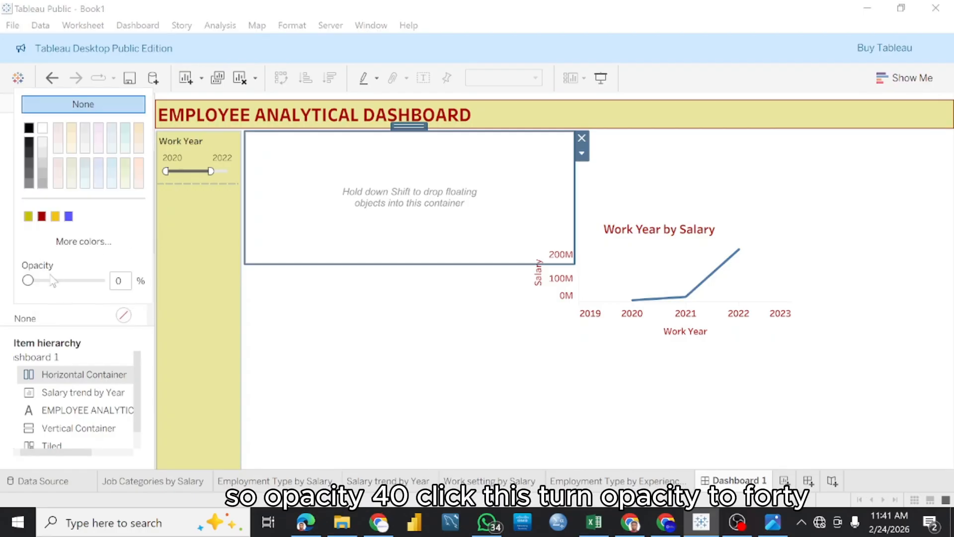
left_click(28, 216)
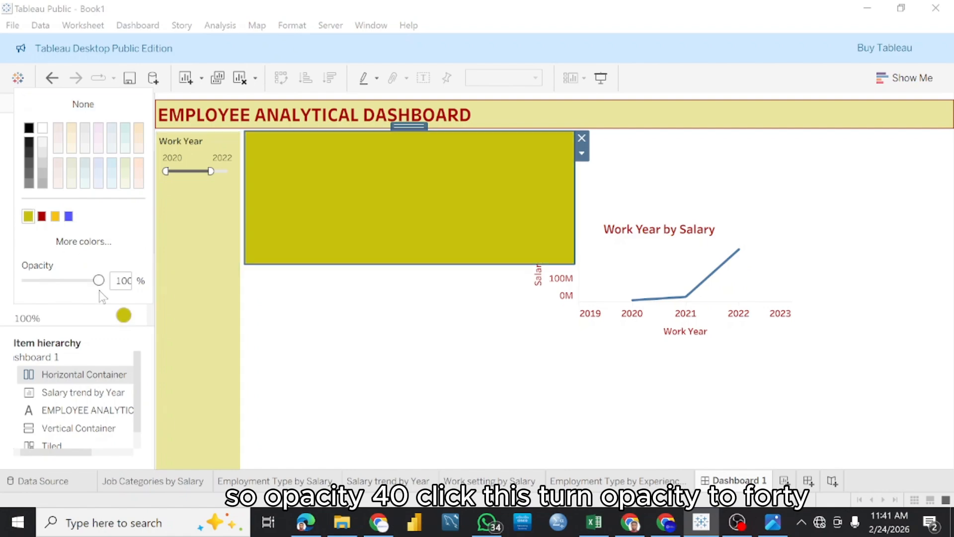
type("40")
key("Return")
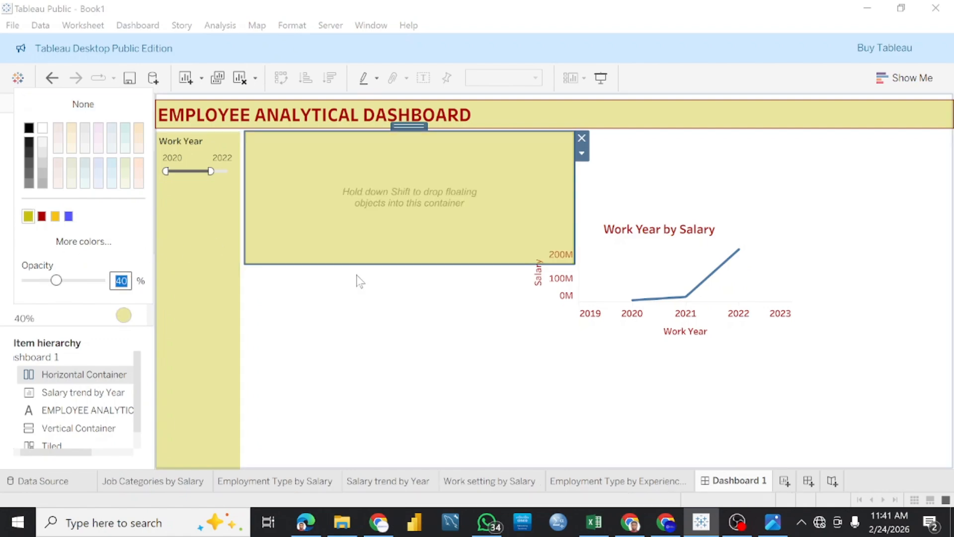
left_click(389, 330)
Try placing the Work Year by Salary chart over the shaded horizontal container, at about x 137, y 63.
left_click(665, 268)
left_click_drag(665, 267, 398, 183)
left_click_drag(648, 212, 379, 135)
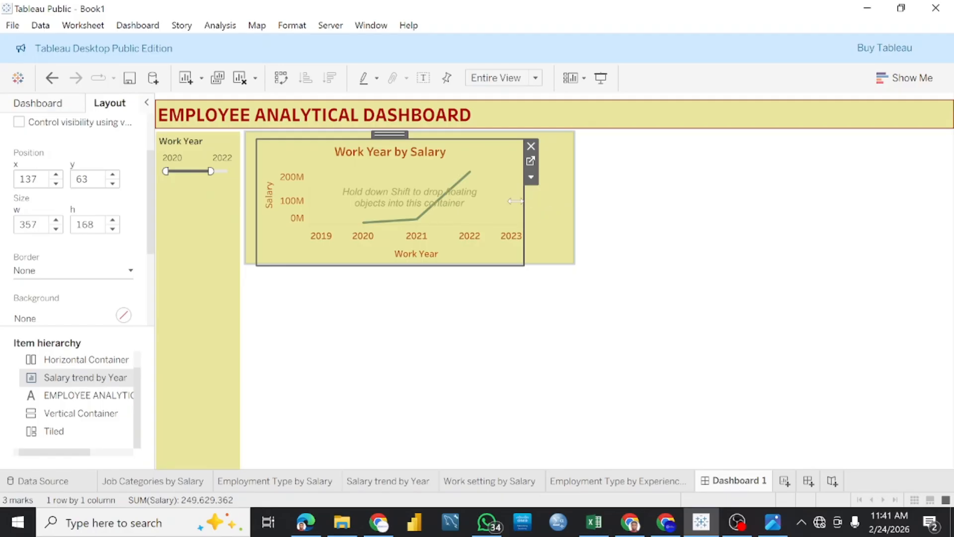
Move the shaded container off the chart to about x 340, y 197, and undo both the container and chart moves.
double_click(401, 168)
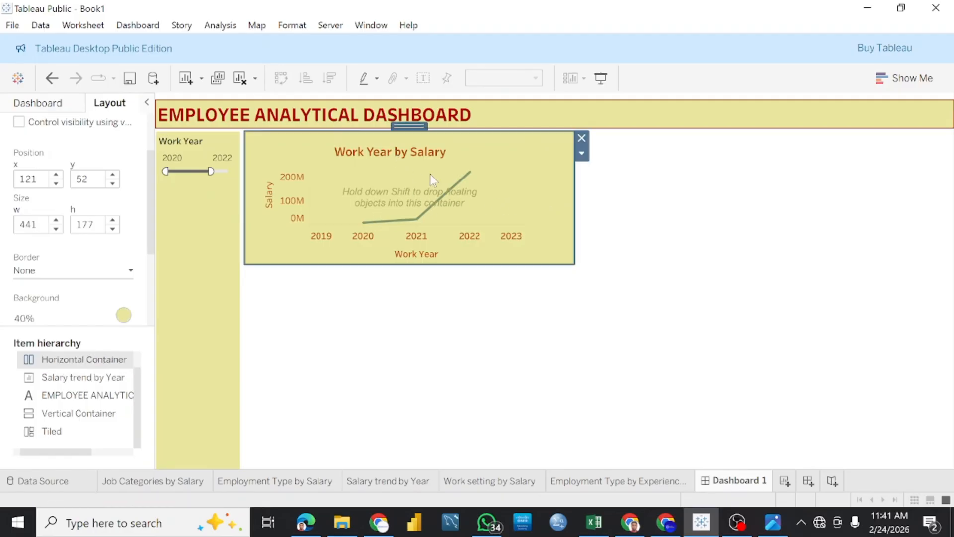
left_click(741, 263)
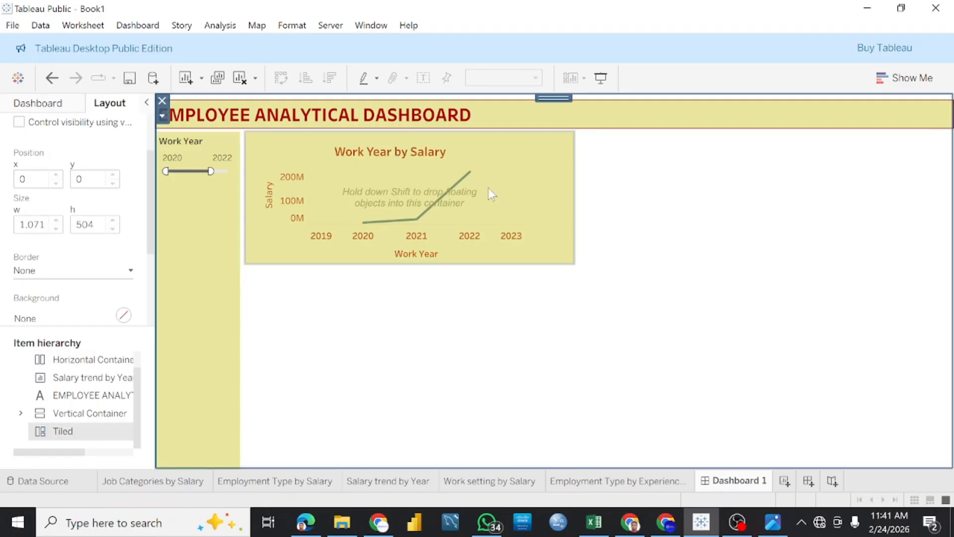
left_click(467, 179)
left_click_drag(445, 158, 609, 266)
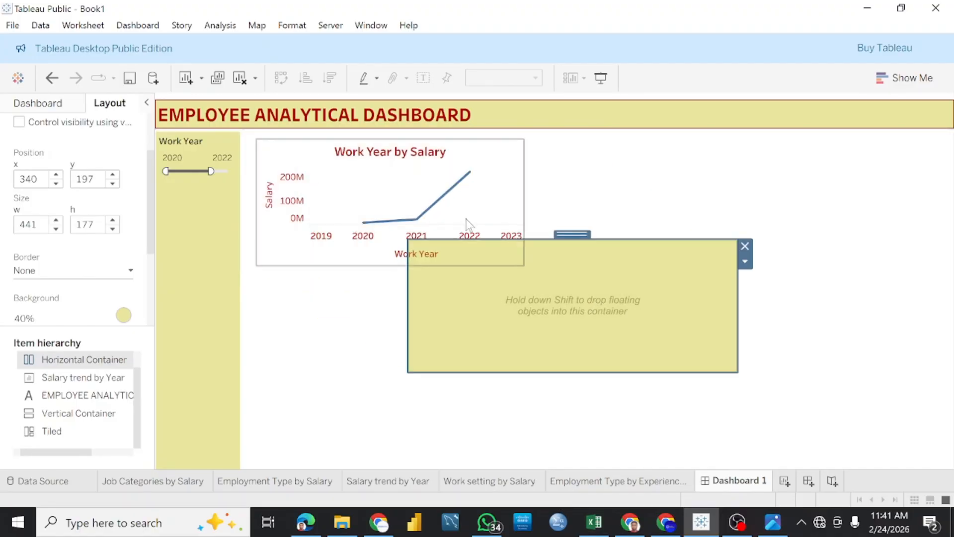
key("ctrl+z")
key("ctrl+z")
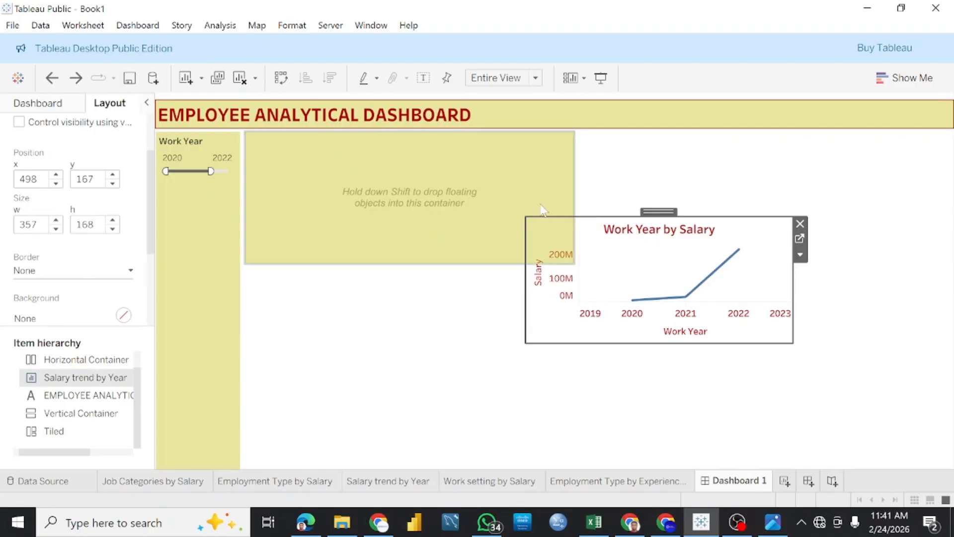
Place the Work Year by Salary chart inside the shaded horizontal container and compare the layout with the reference image.
left_click_drag(667, 212, 450, 183)
left_click(701, 239)
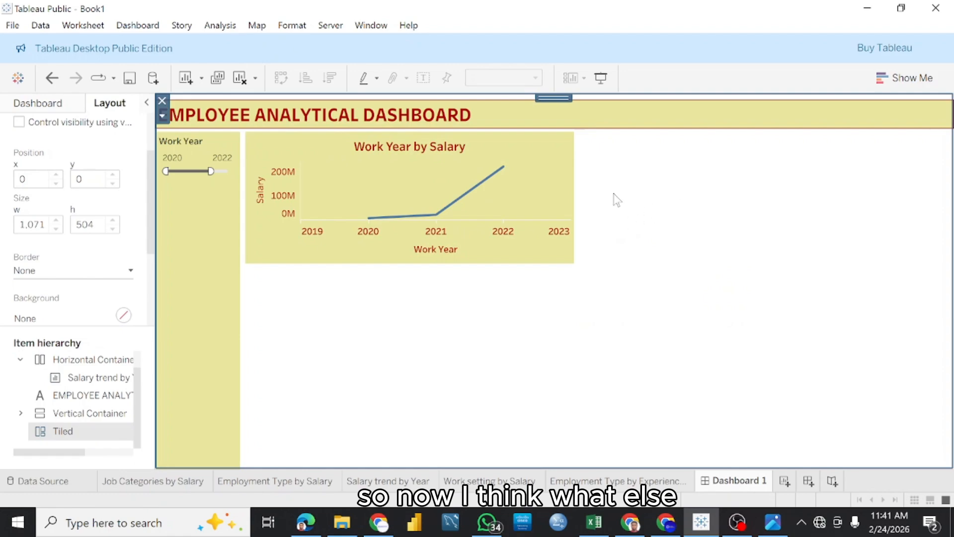
left_click(778, 531)
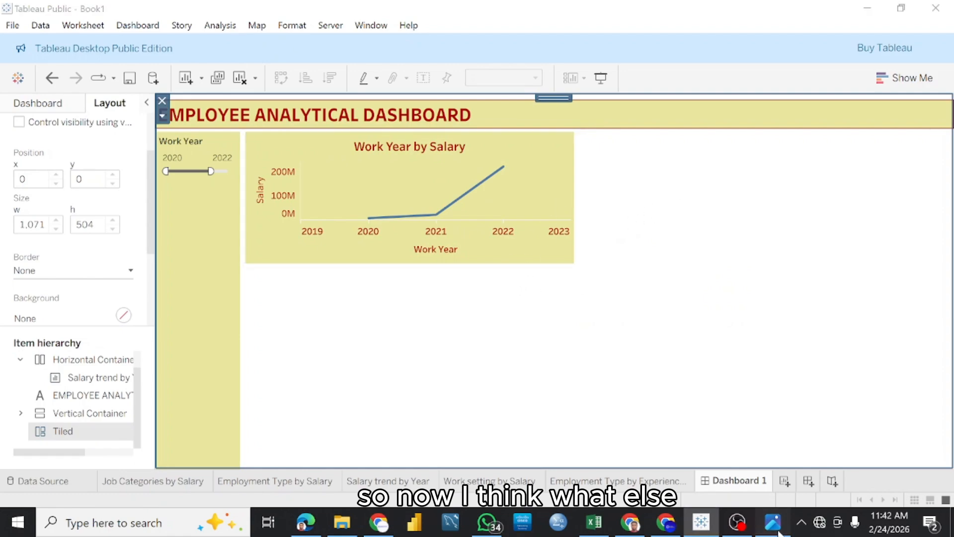
left_click(778, 531)
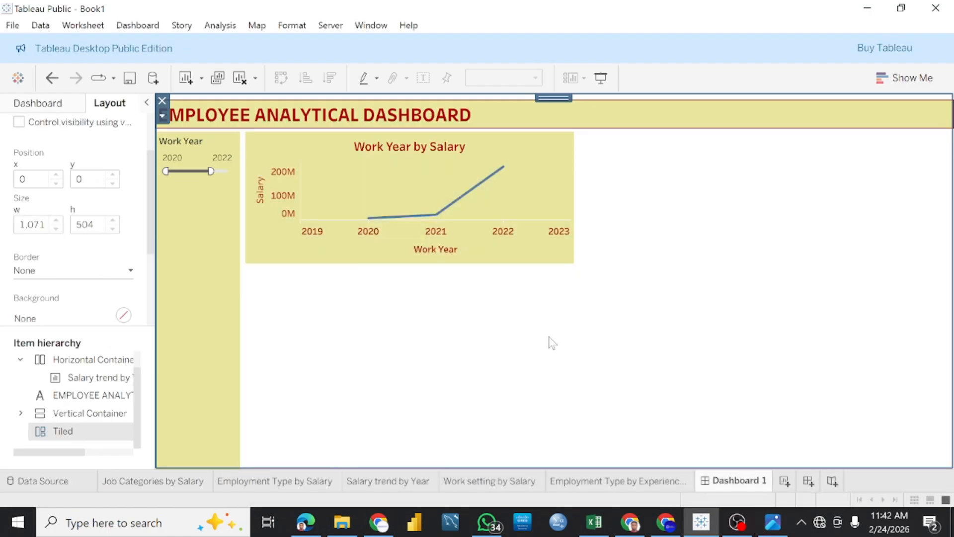
Narrow the Salary axis area of the Work Year by Salary chart to widen the plot, and check the reference image.
left_click(315, 224)
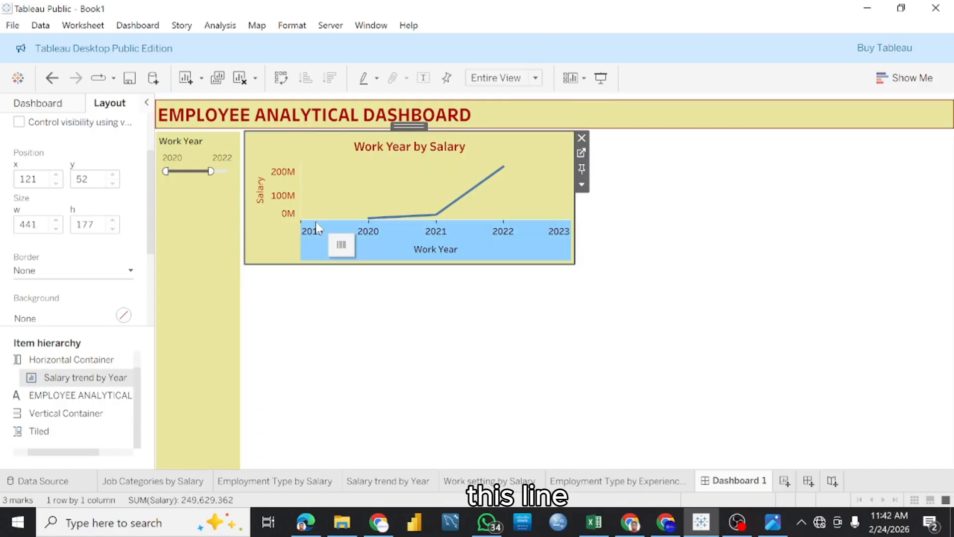
left_click_drag(301, 213, 303, 213)
left_click(333, 204)
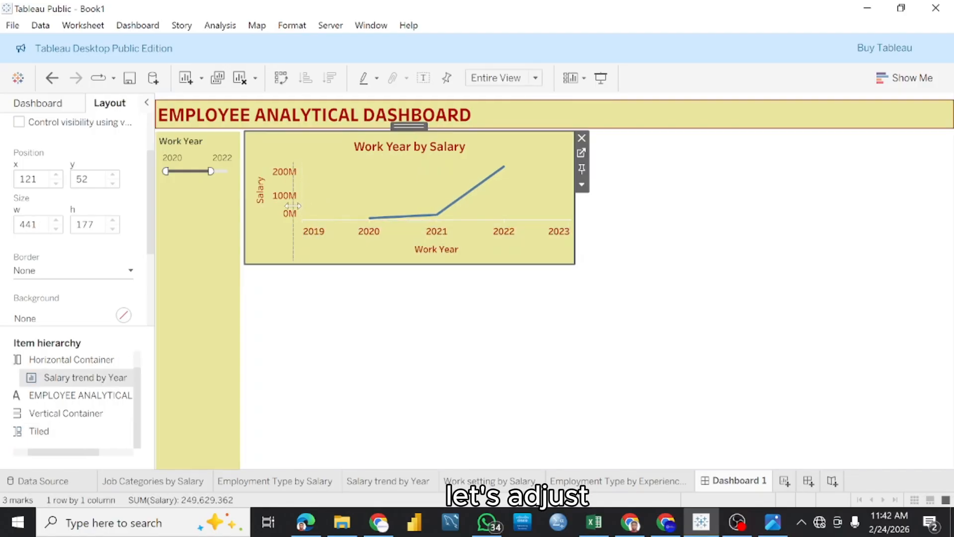
left_click_drag(302, 204, 293, 204)
left_click(500, 318)
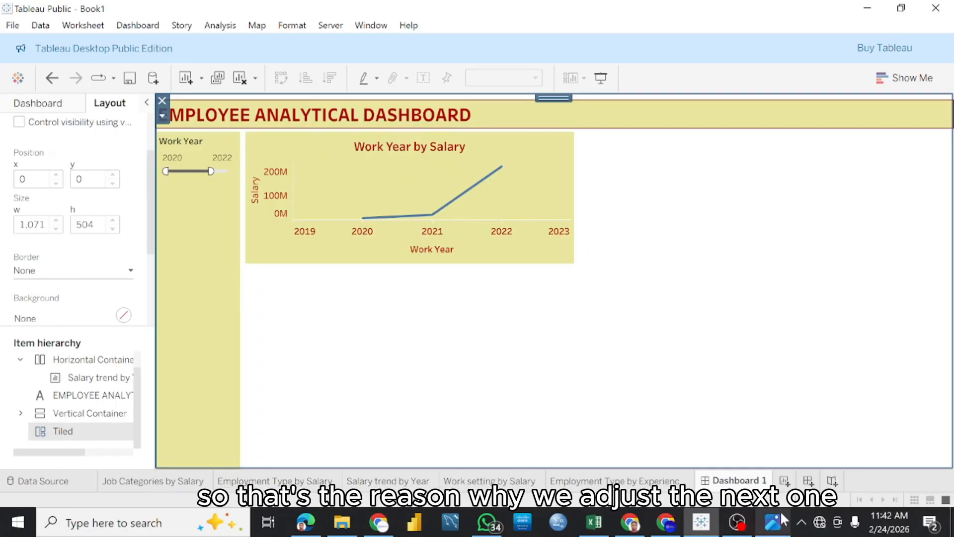
left_click(782, 530)
left_click(782, 530)
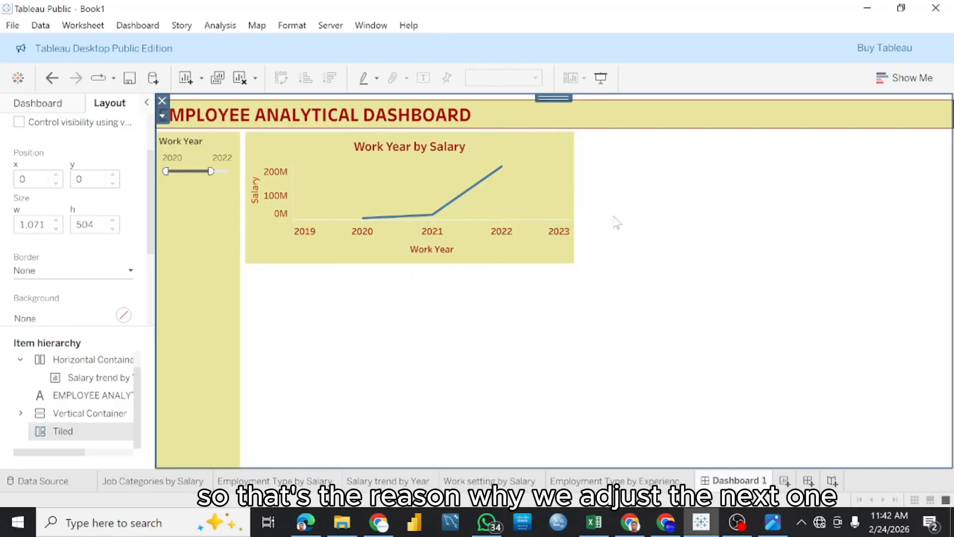
Try a thin solid dark red border around the Work Year by Salary chart.
left_click(411, 197)
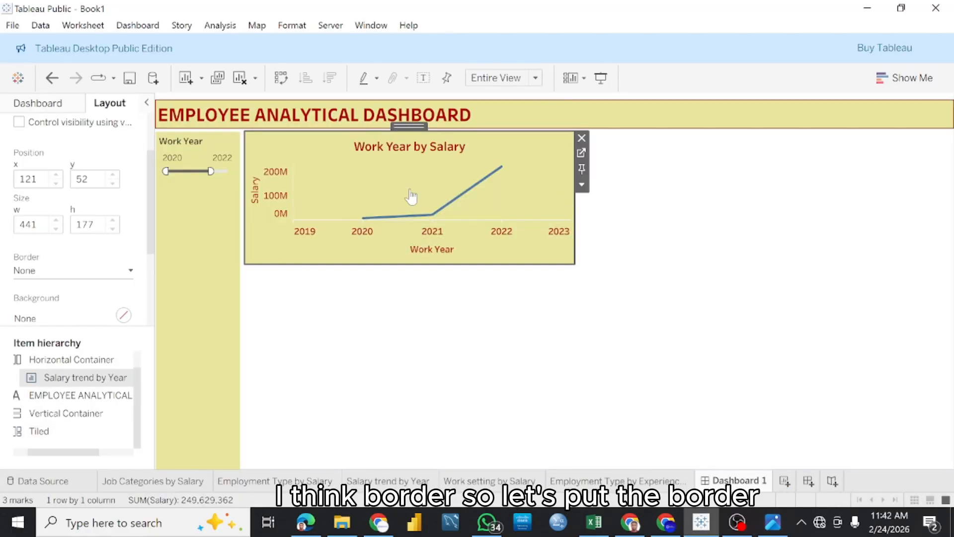
left_click(130, 271)
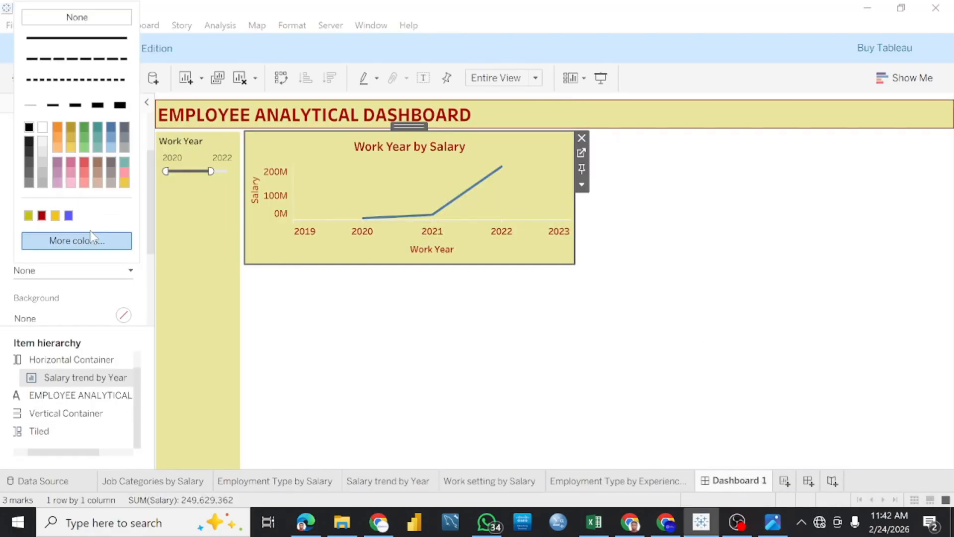
left_click(42, 215)
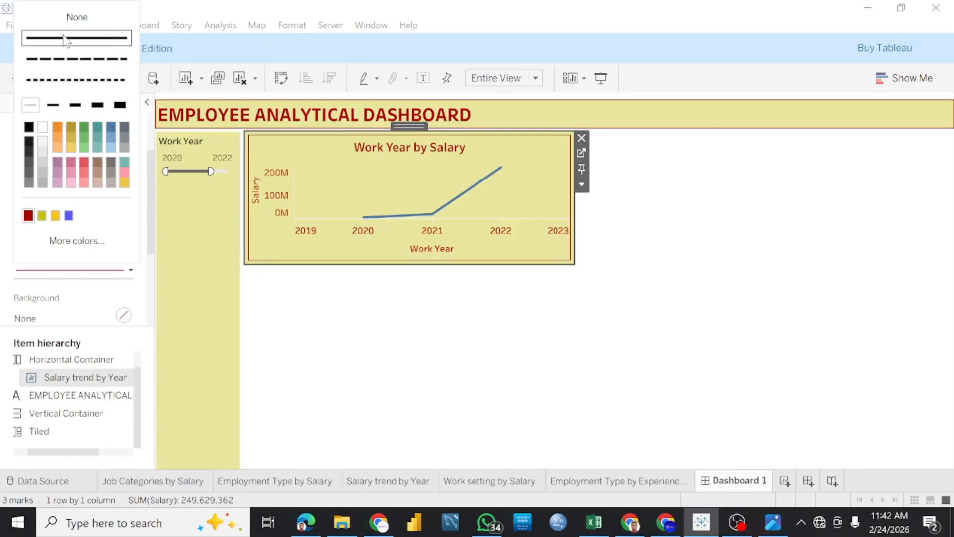
left_click(92, 296)
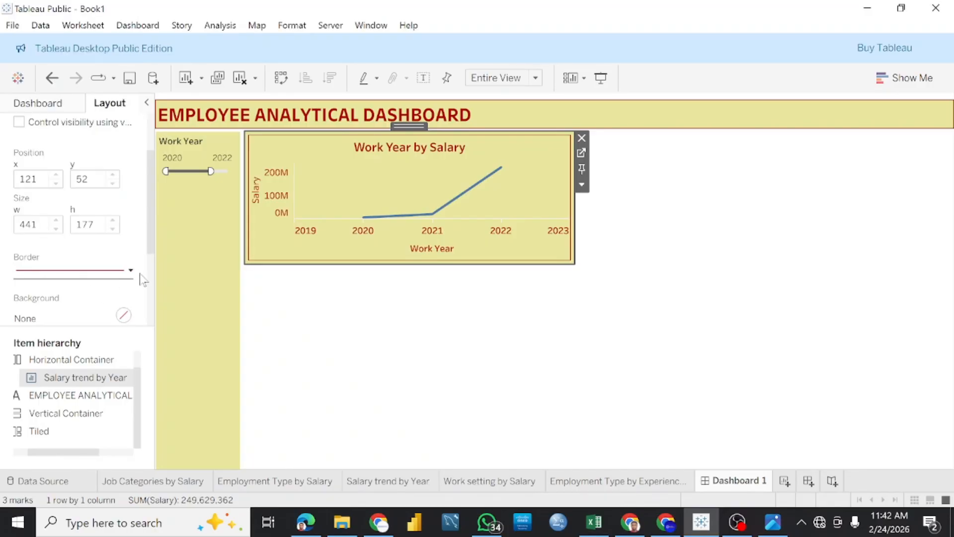
left_click(324, 336)
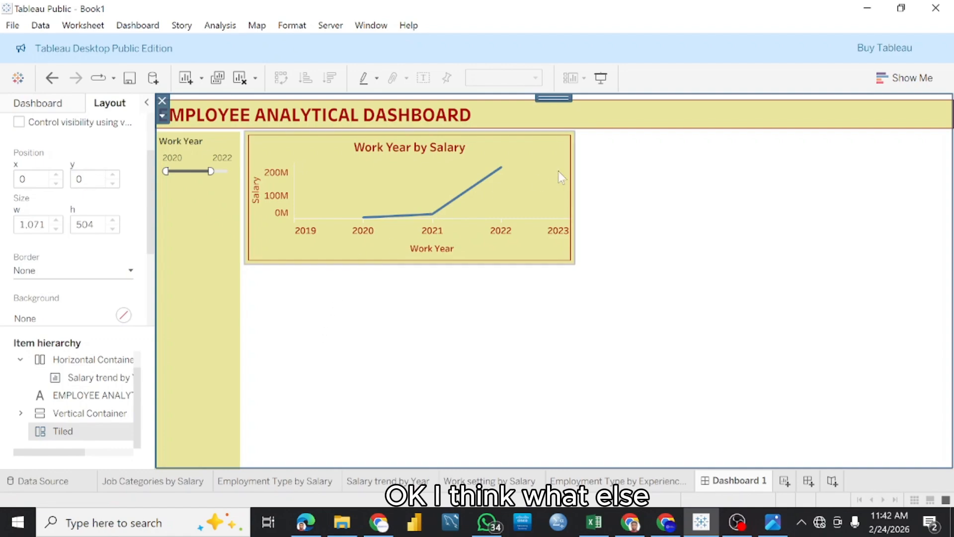
Review the border options of the Work Year by Salary chart and undo its dark red border.
left_click(560, 150)
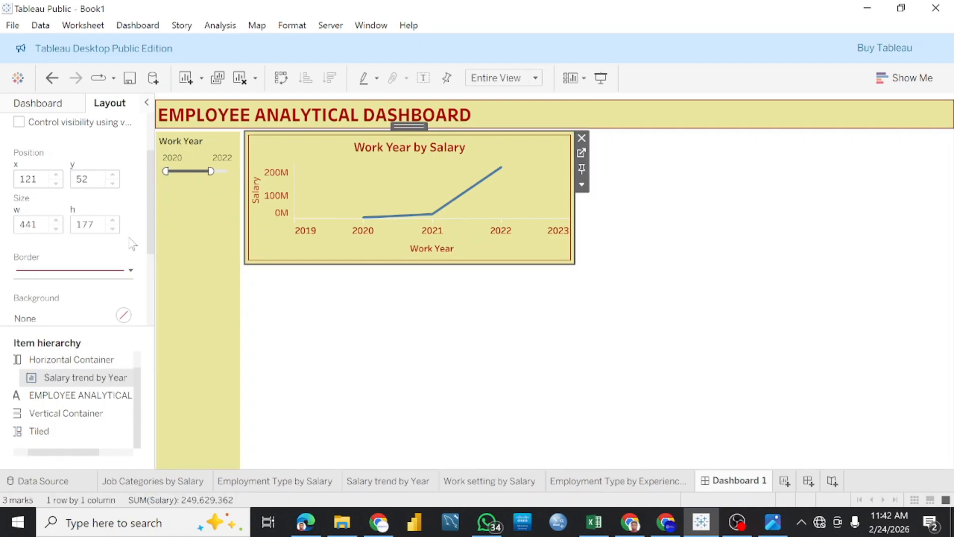
left_click(125, 278)
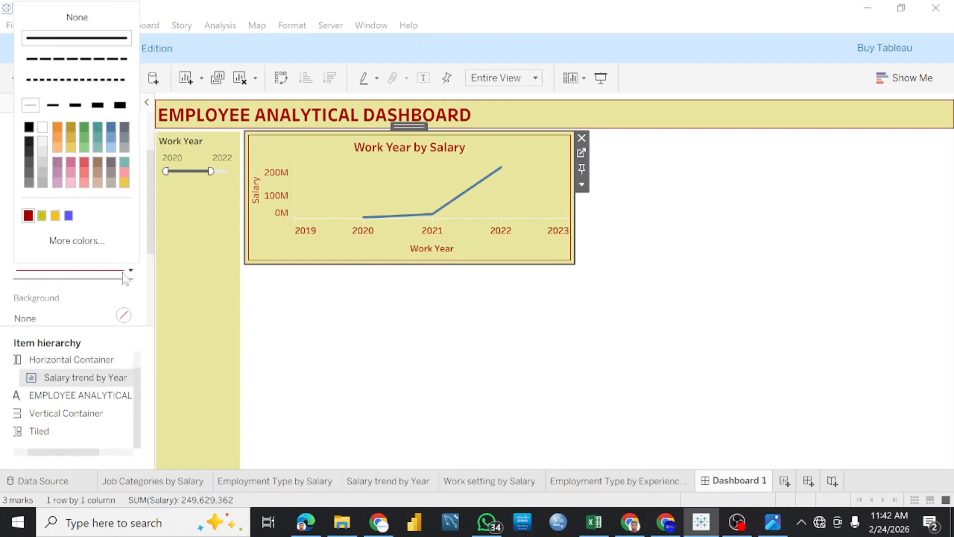
left_click(254, 293)
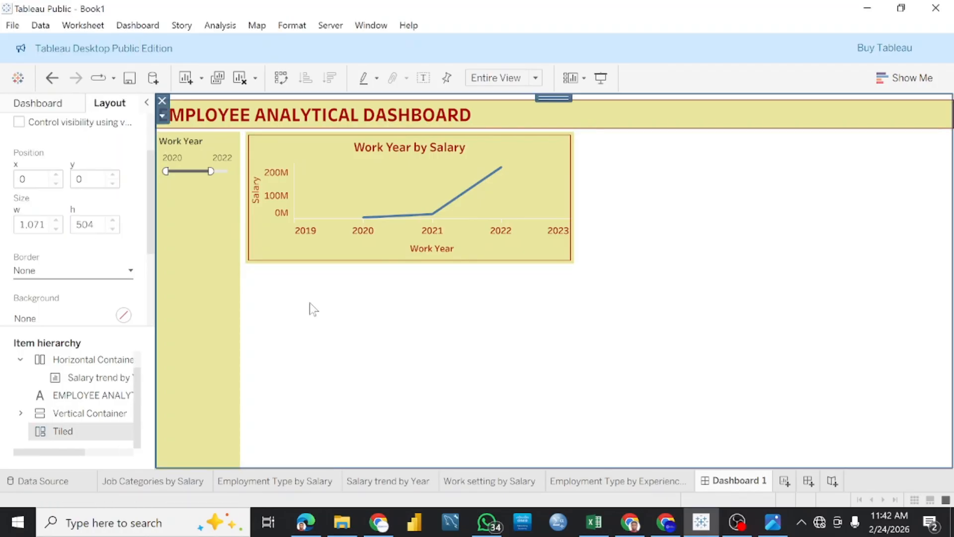
left_click(260, 262)
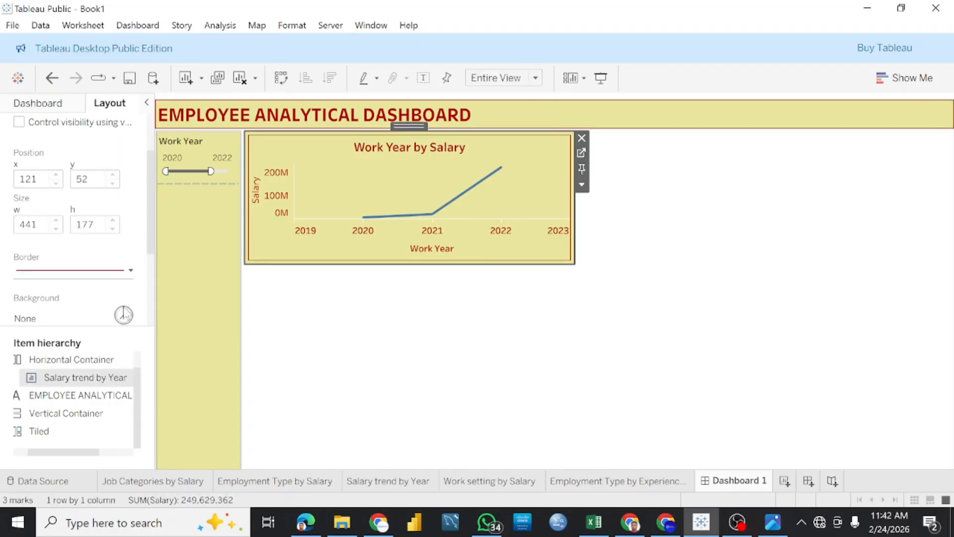
left_click(592, 234)
left_click(52, 78)
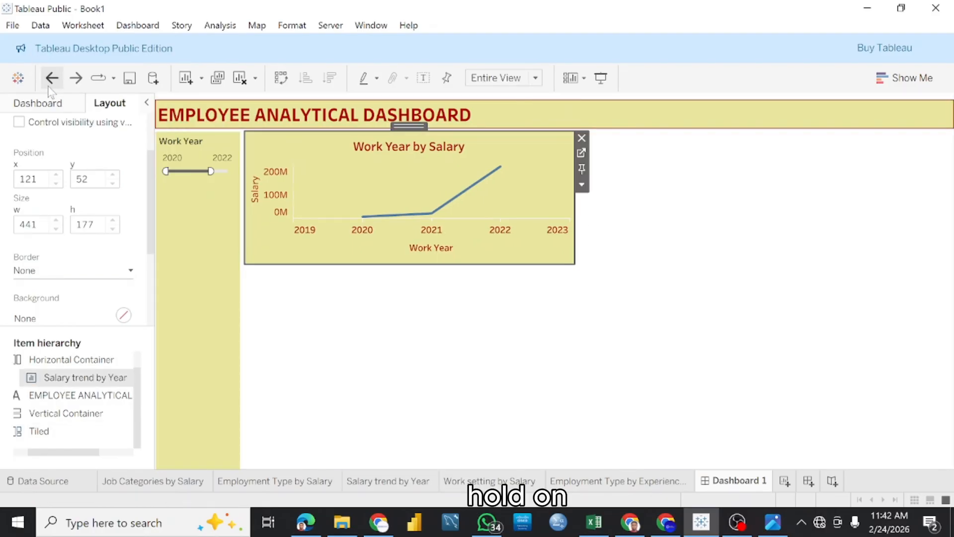
left_click(459, 305)
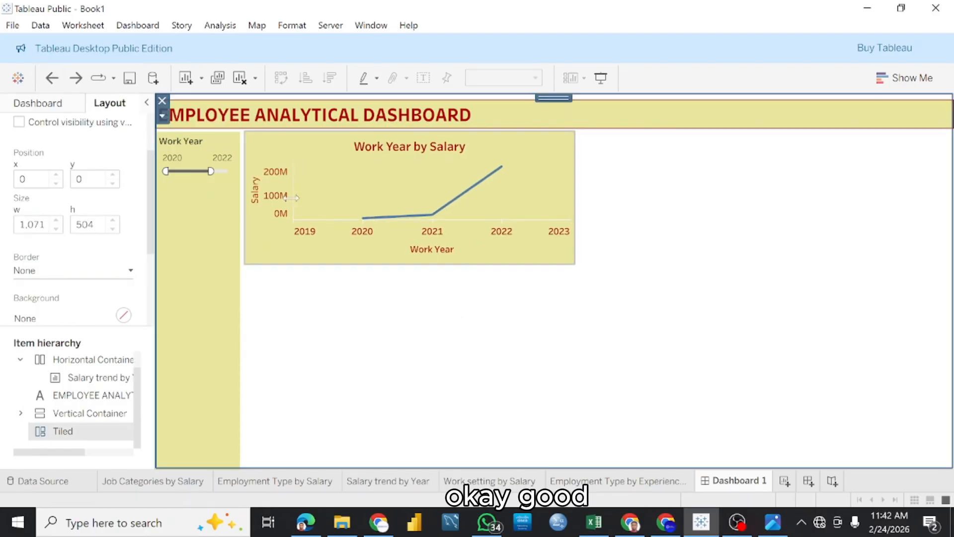
Check the reference image Dashboard.png for the next chart and bring up the dashboard's available sheets and objects.
left_click(776, 531)
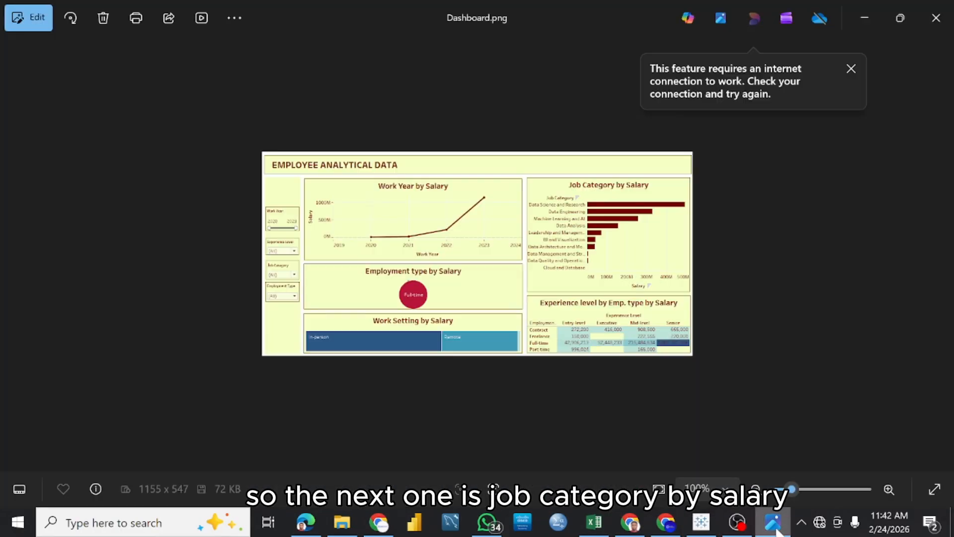
left_click(774, 526)
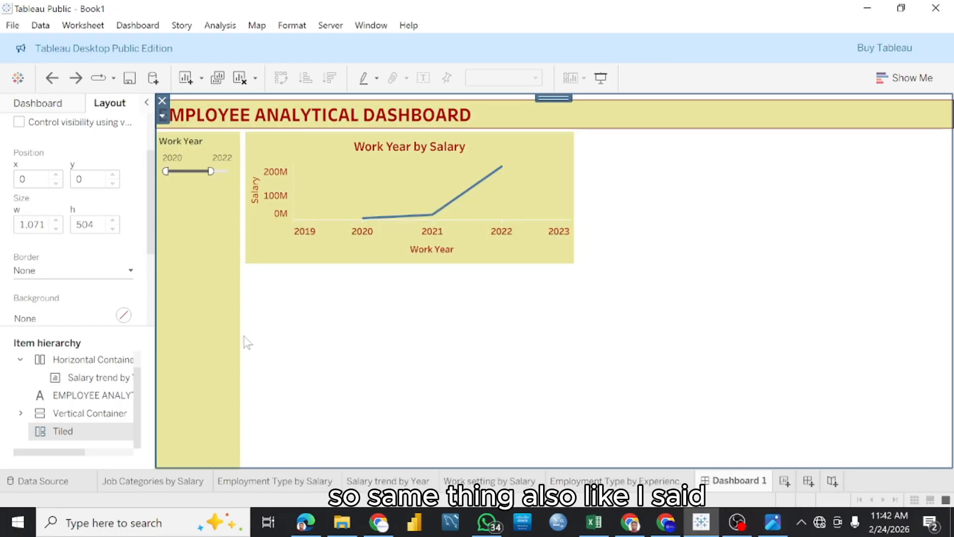
left_click(37, 104)
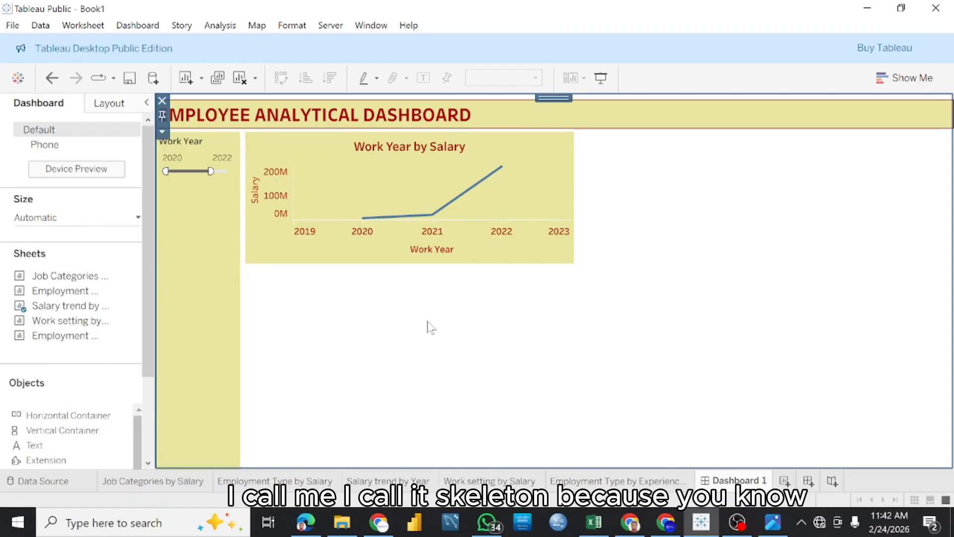
Examine the options of the Work Year filter and the filters offered for the Work Year by Salary chart.
left_click(204, 150)
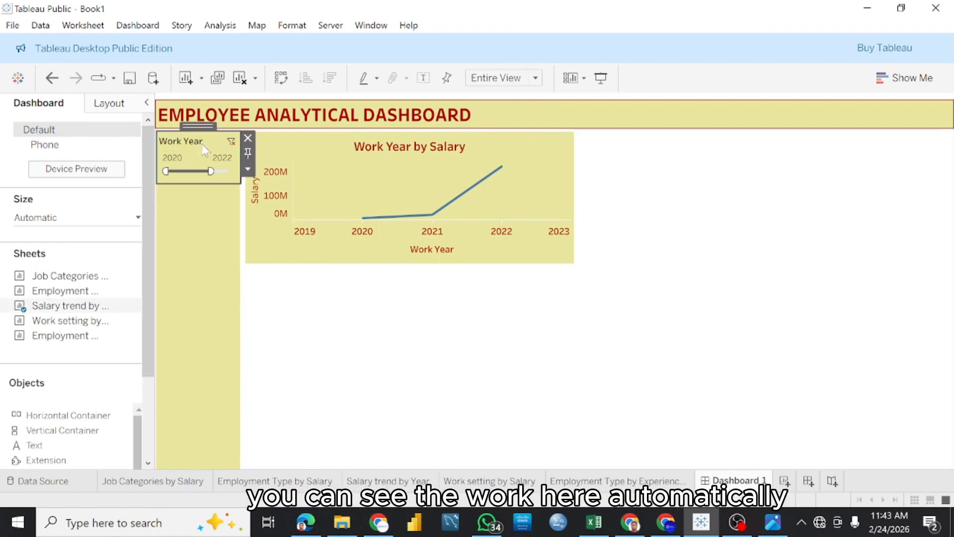
left_click(248, 171)
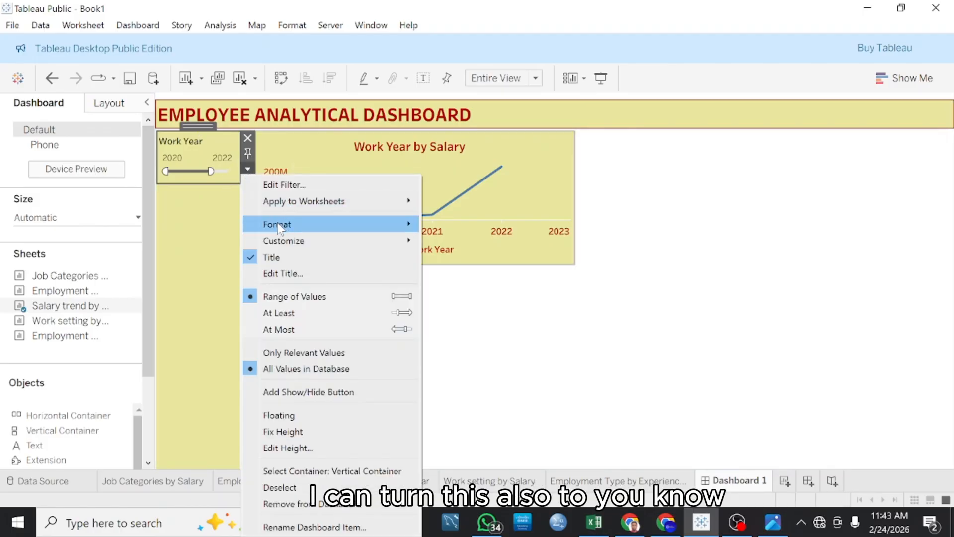
left_click(501, 350)
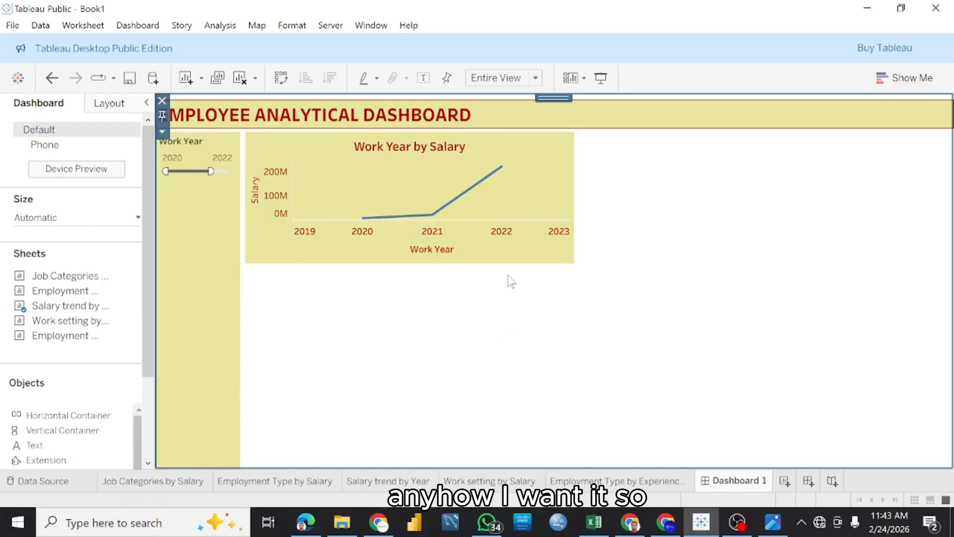
left_click(548, 145)
left_click(582, 168)
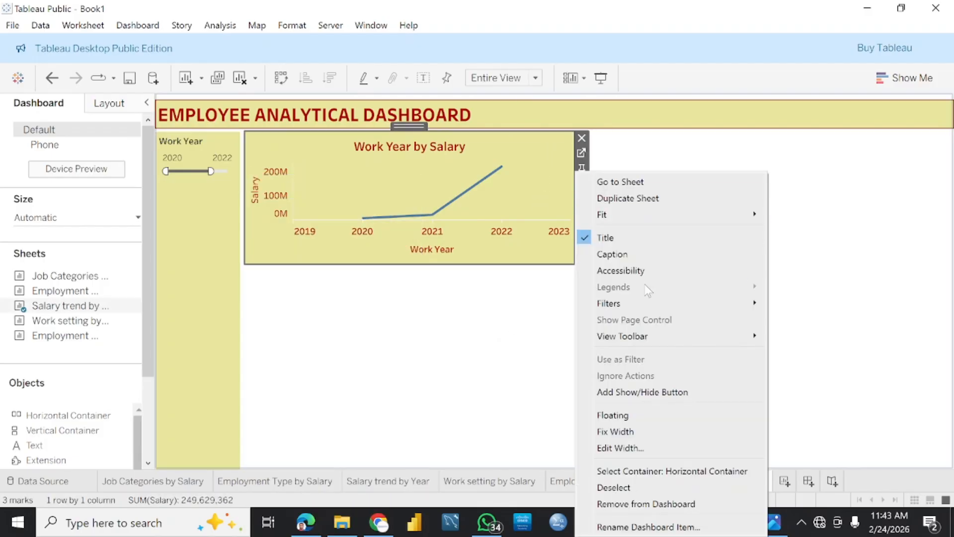
mouse_move(669, 304)
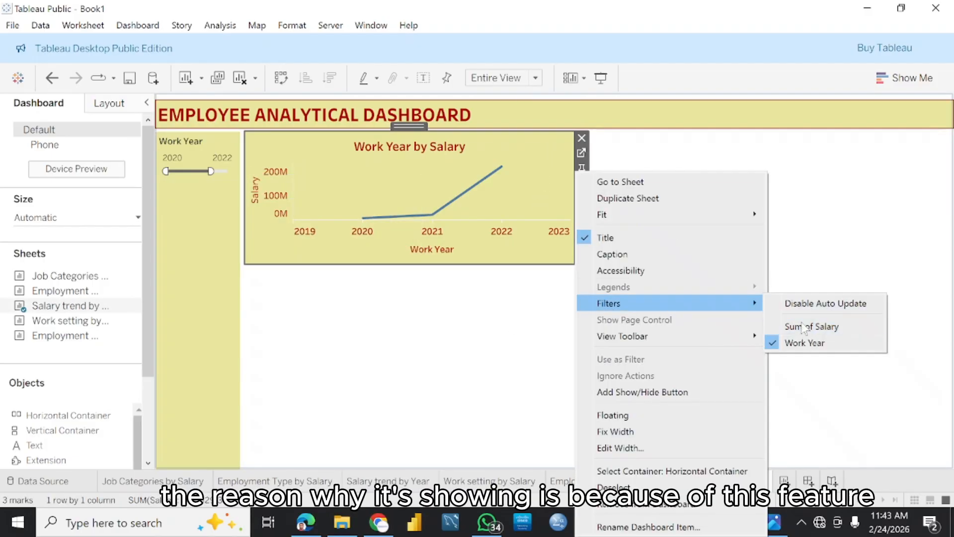
left_click(810, 406)
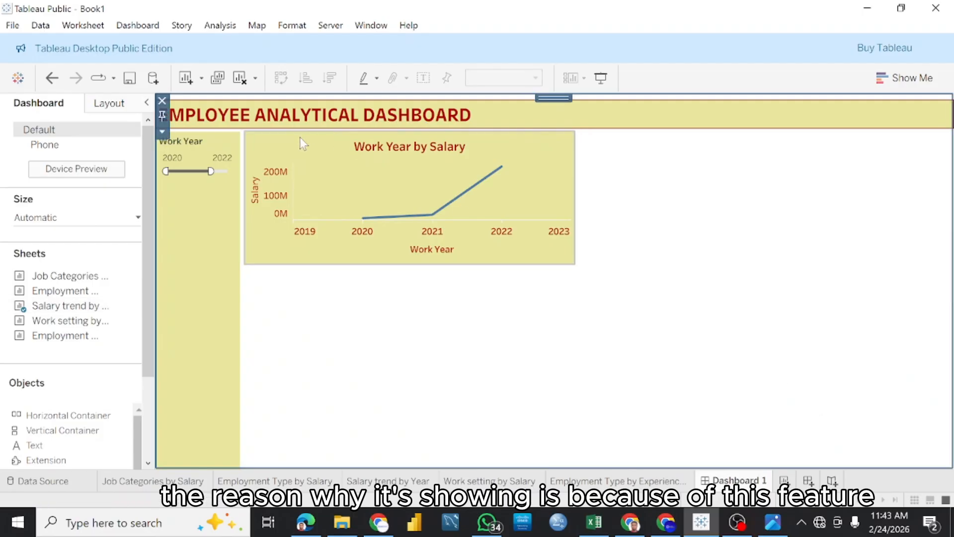
Extend the Work Year filter's range to end at 2023 and look over the filter's formatting options.
left_click(224, 145)
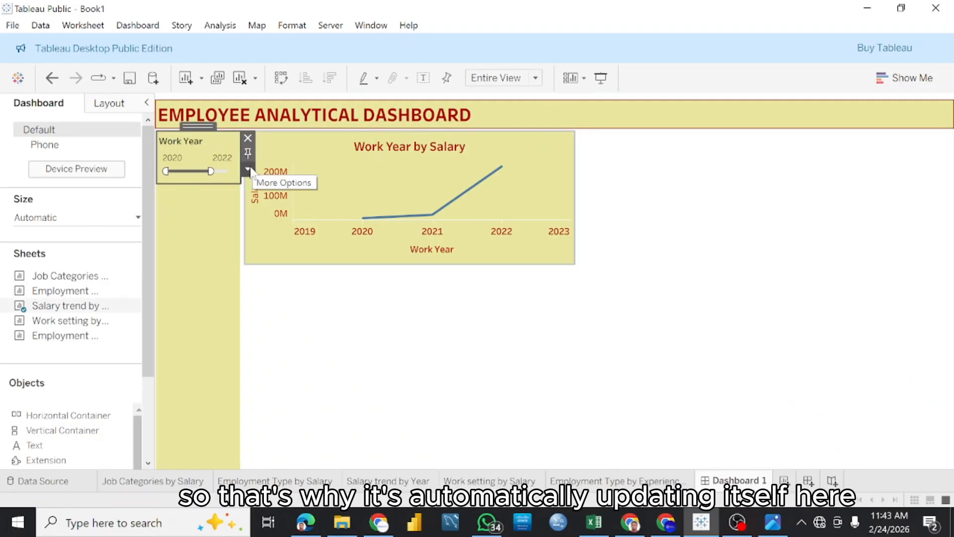
left_click_drag(211, 171, 230, 171)
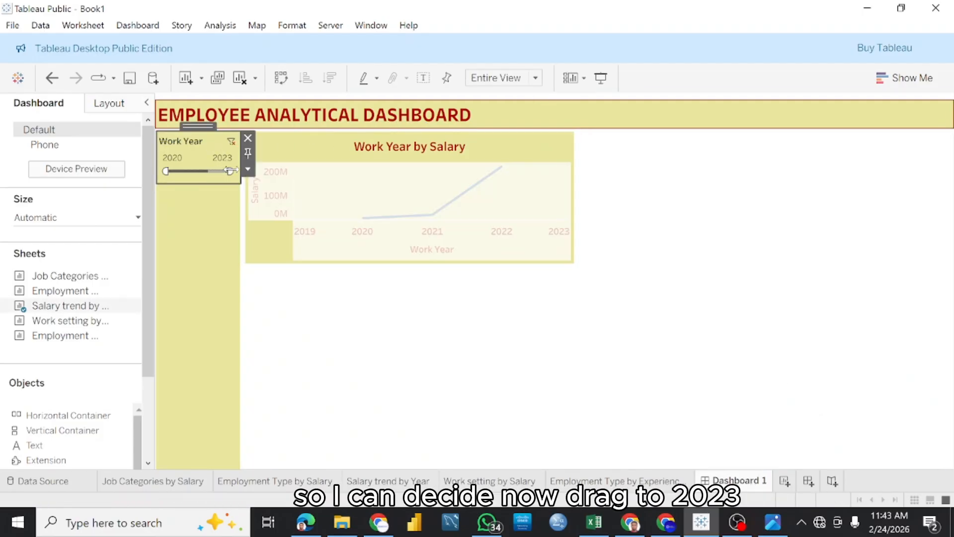
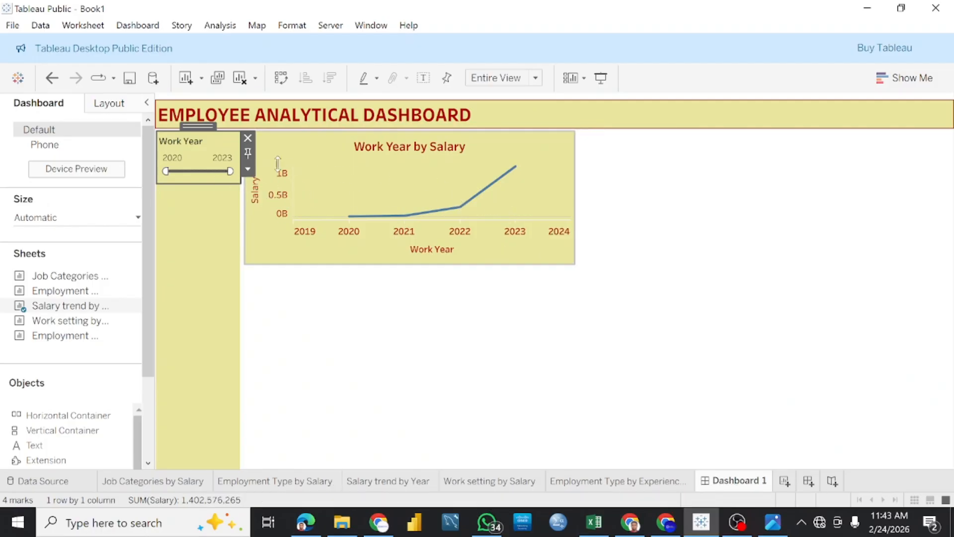
left_click(248, 169)
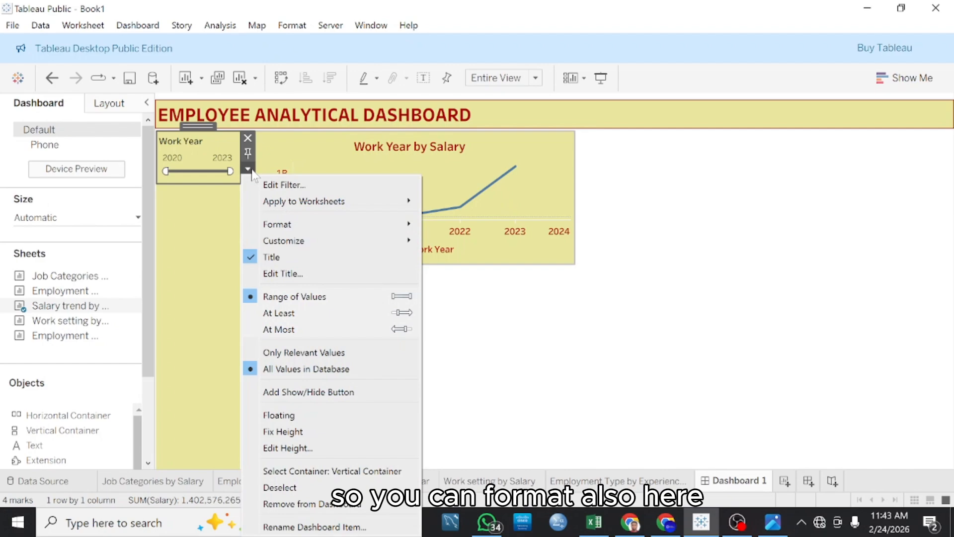
mouse_move(324, 230)
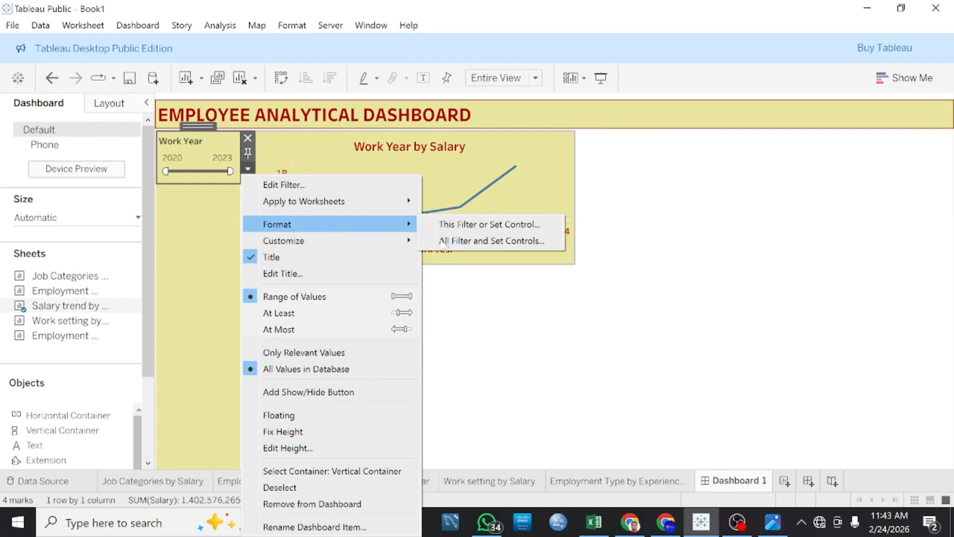
left_click(552, 311)
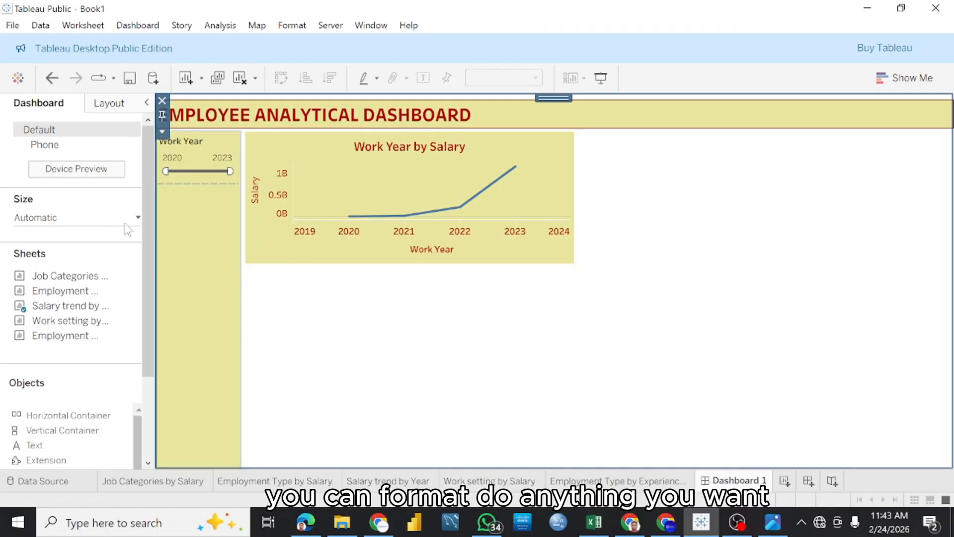
left_click(201, 151)
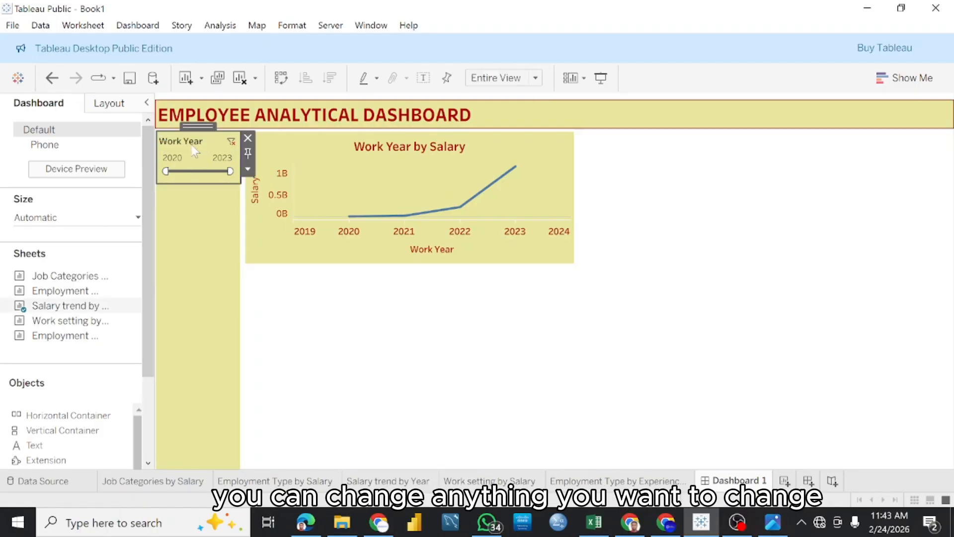
left_click(412, 368)
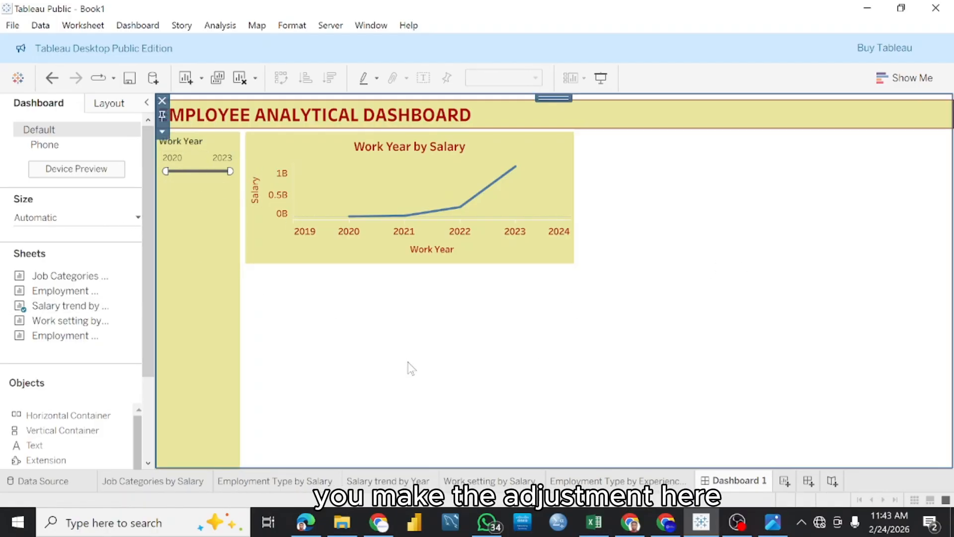
Check the reference image Dashboard.png for the Job Category by Salary chart's placement and select the Work Year by Salary chart to compare.
left_click(770, 528)
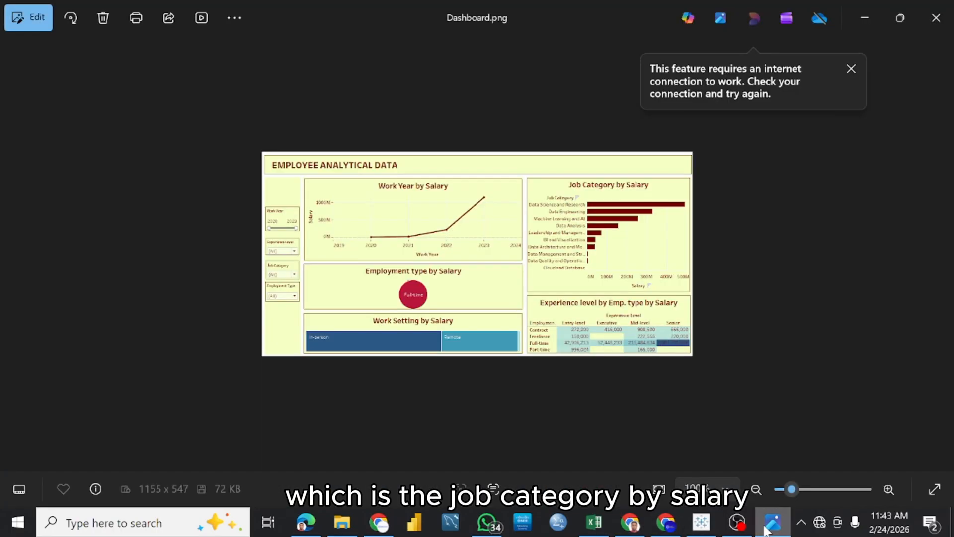
left_click(767, 530)
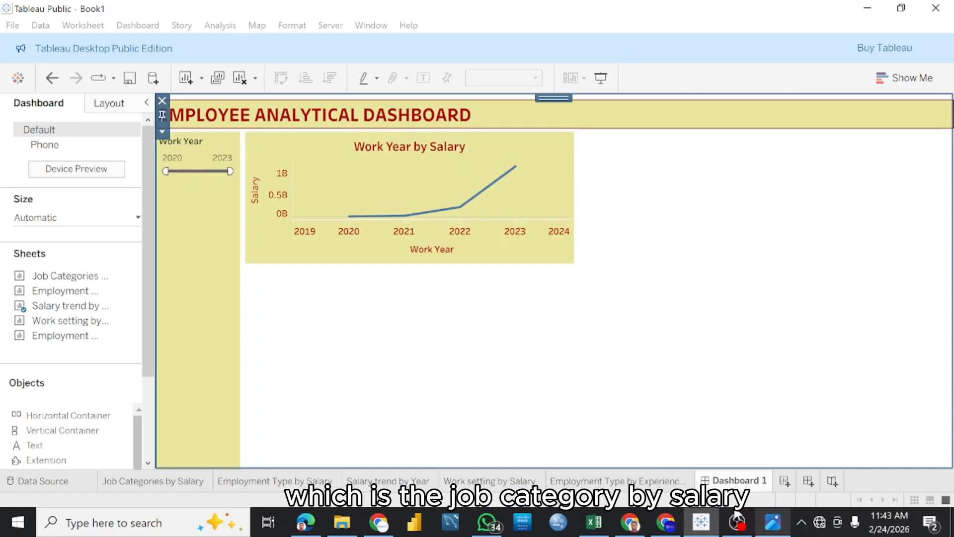
left_click(559, 149)
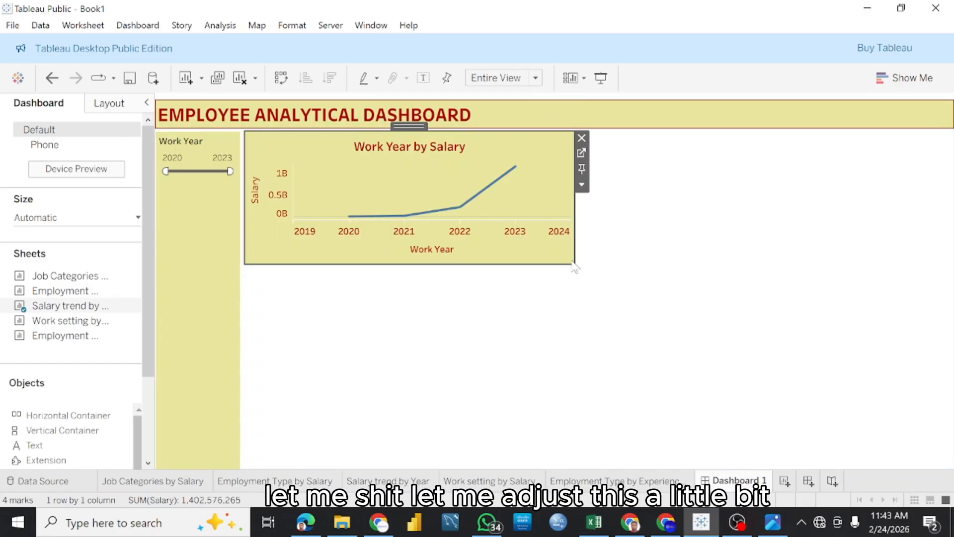
left_click(599, 215)
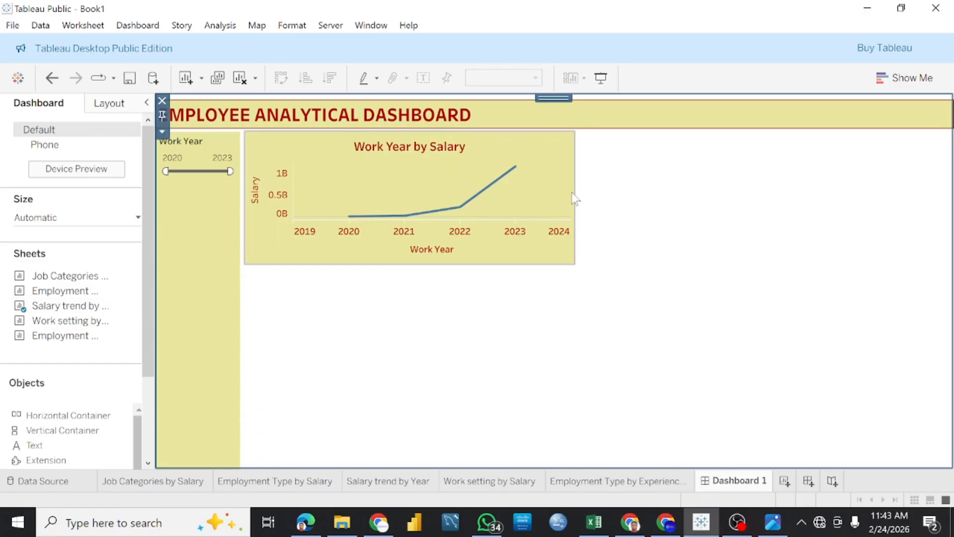
left_click(574, 201)
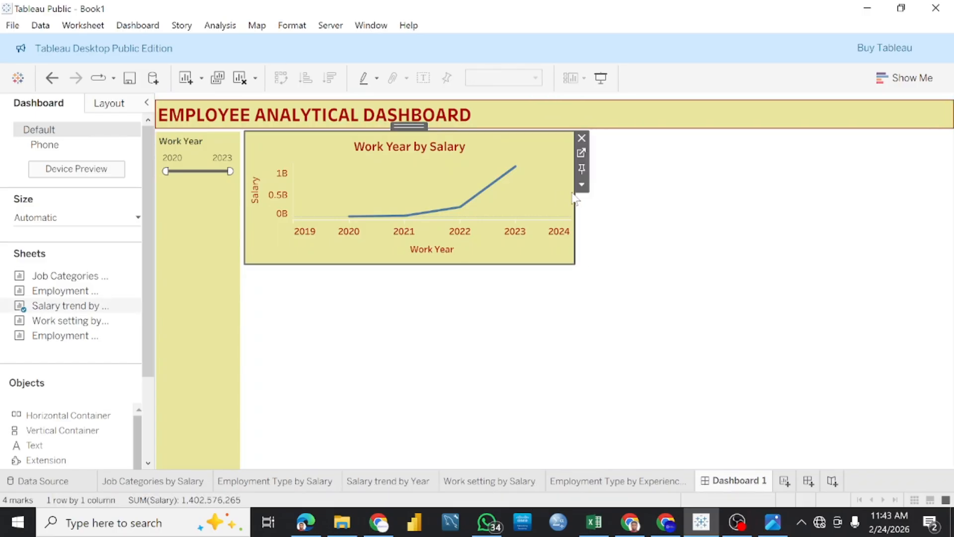
left_click(592, 269)
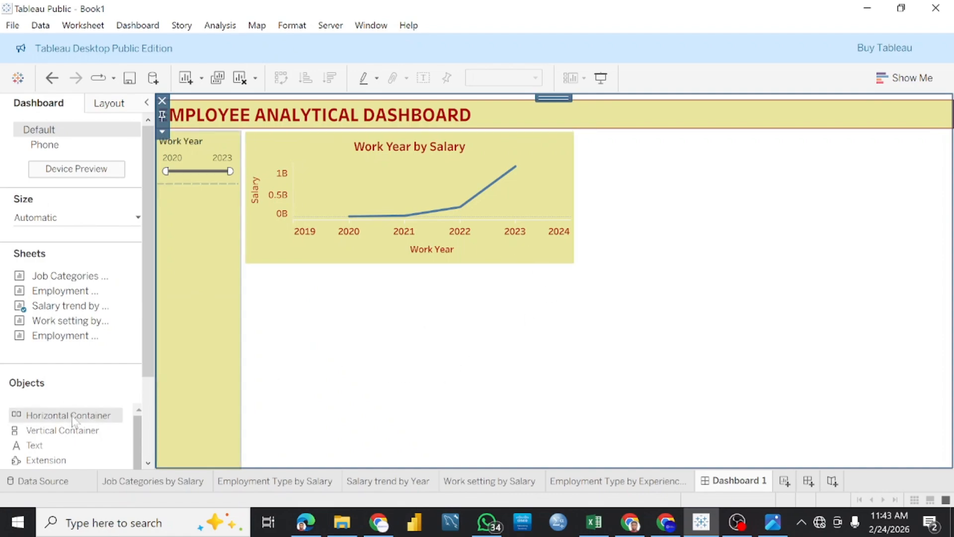
Add a floating horizontal container and move it to the empty area right of the Work Year by Salary chart, below the title.
left_click(162, 131)
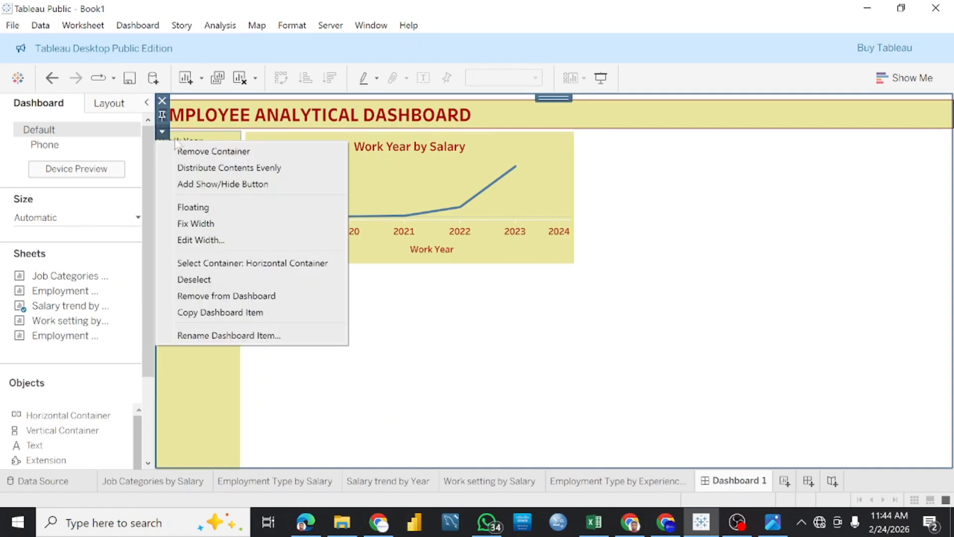
left_click(436, 340)
left_click(163, 135)
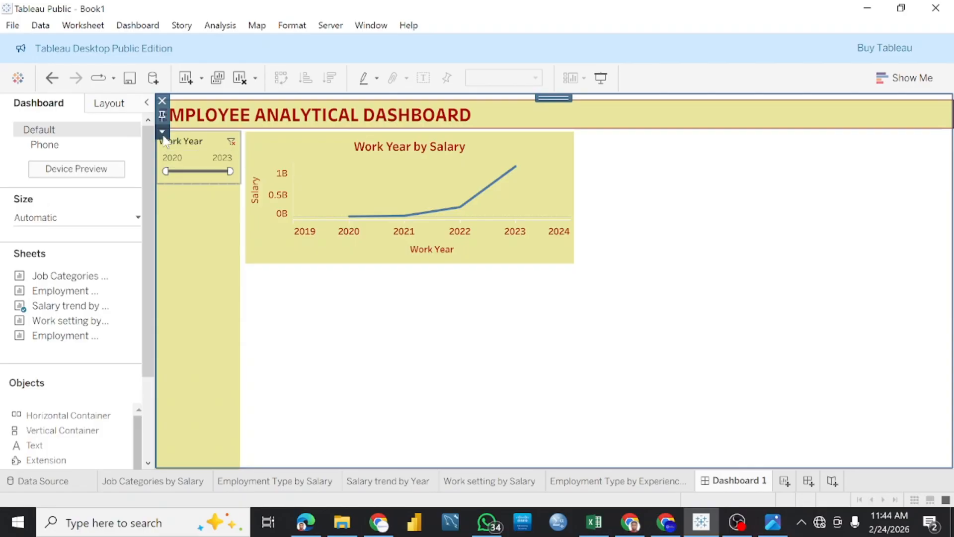
left_click(213, 208)
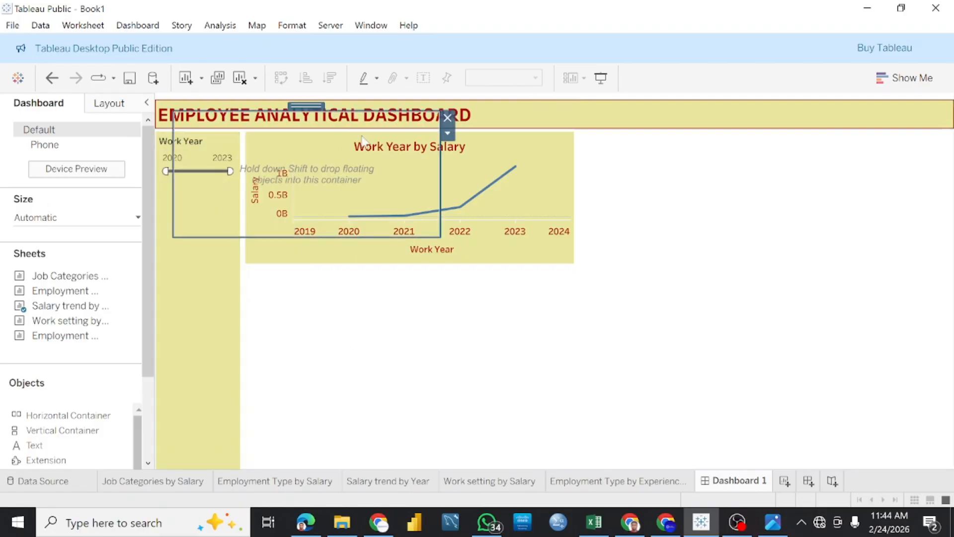
left_click_drag(363, 140, 814, 130)
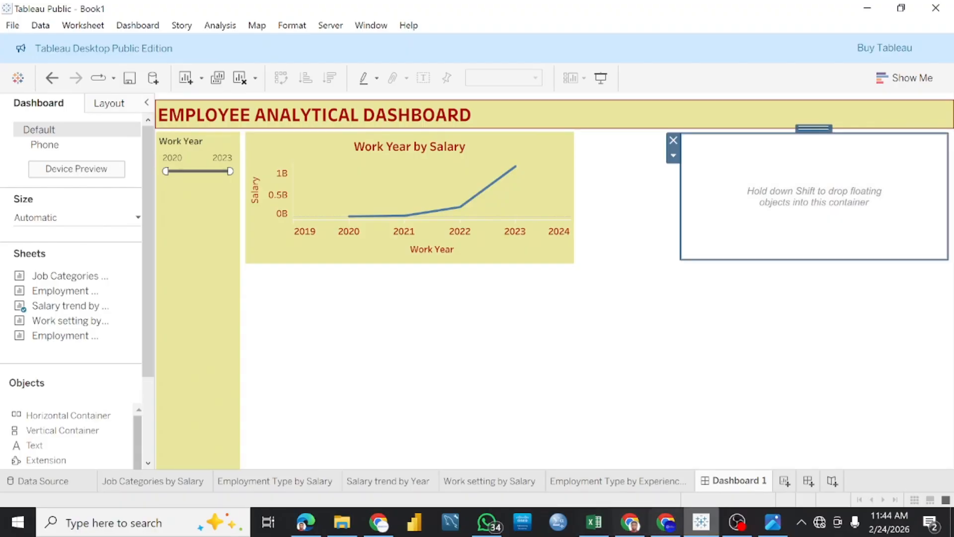
Widen the empty floating container toward the Work Year by Salary chart and make it taller, following the layout in Dashboard.png.
left_click(773, 524)
left_click(772, 525)
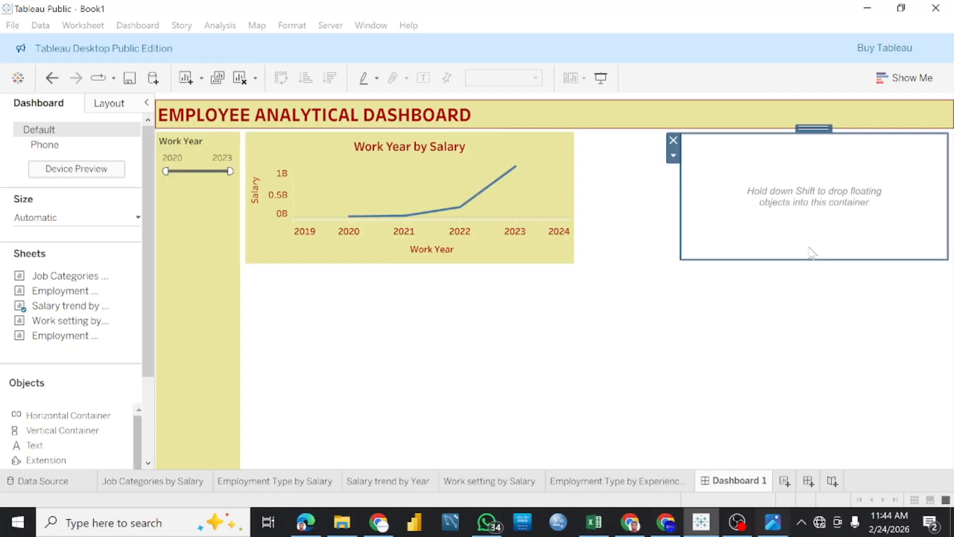
left_click_drag(680, 198, 601, 206)
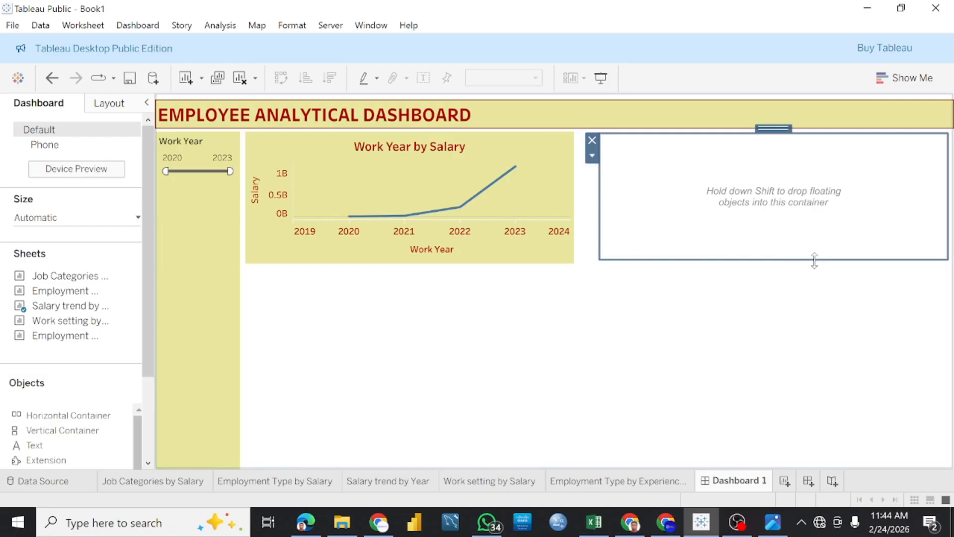
left_click_drag(814, 259, 813, 358)
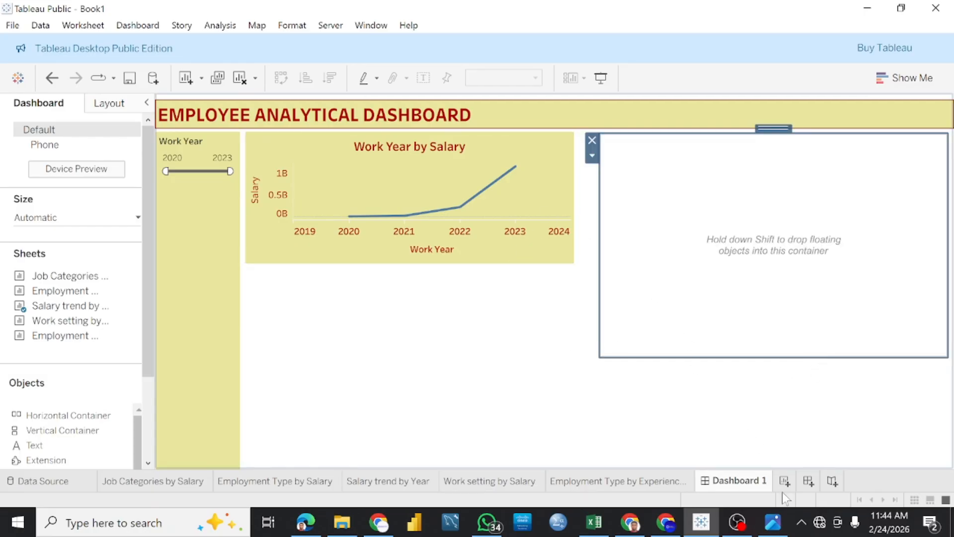
left_click(772, 522)
left_click(771, 522)
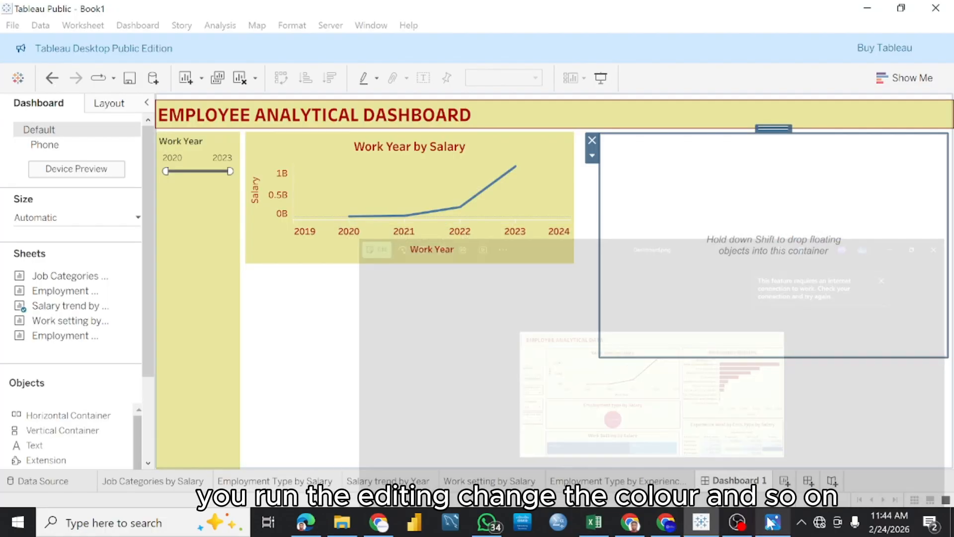
Try the Fit Width and Fit Height options on the Work Year by Salary chart, then return it to Entire View.
left_click(572, 199)
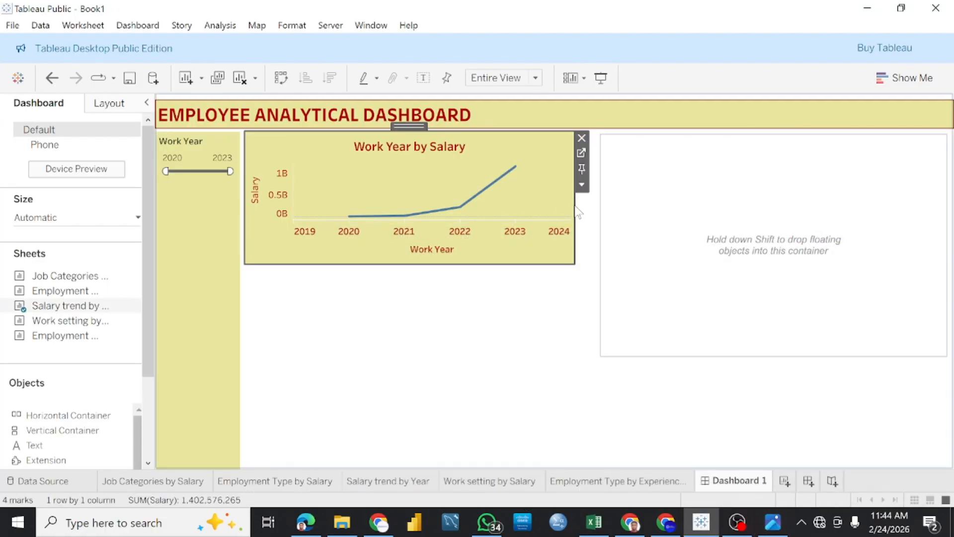
left_click(576, 205)
left_click(567, 194)
left_click(579, 218)
left_click(564, 194)
left_click(582, 185)
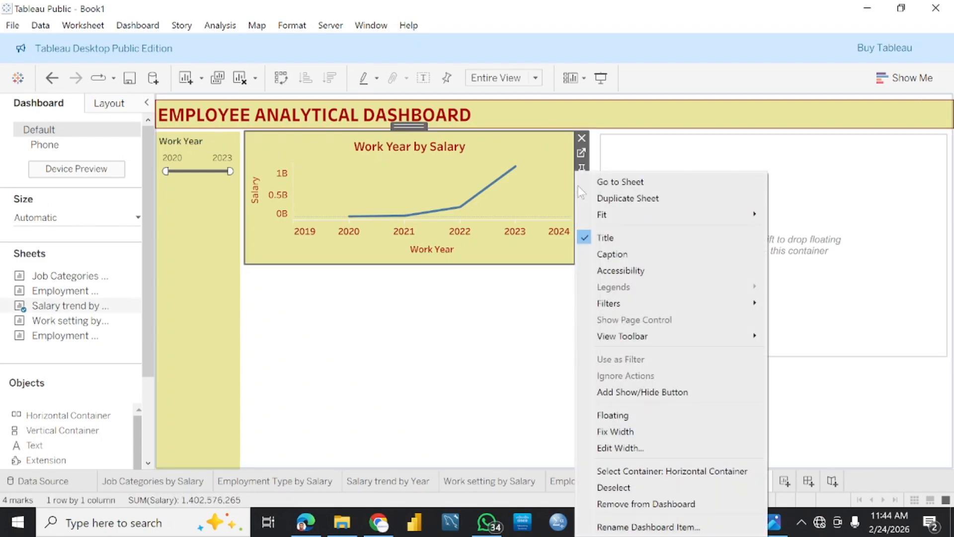
mouse_move(633, 219)
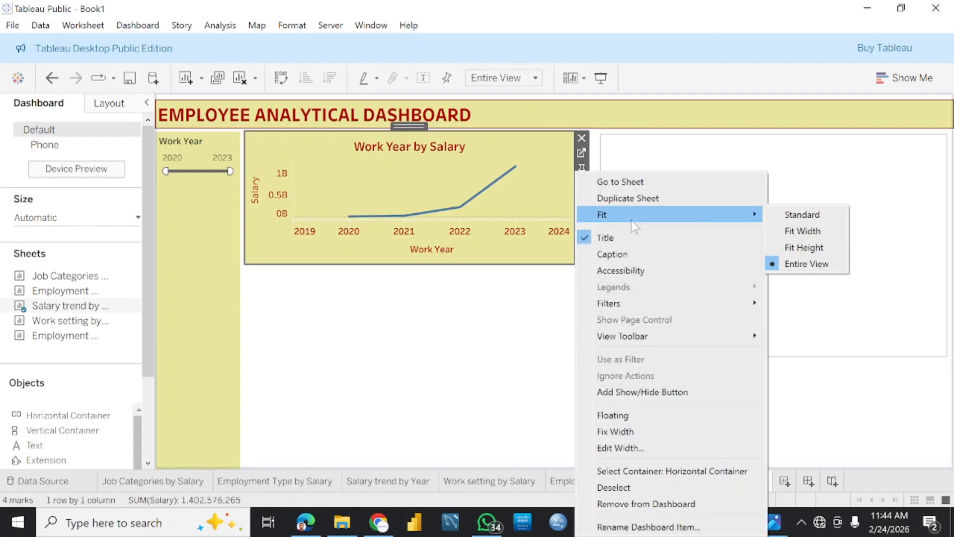
left_click(802, 231)
left_click(582, 185)
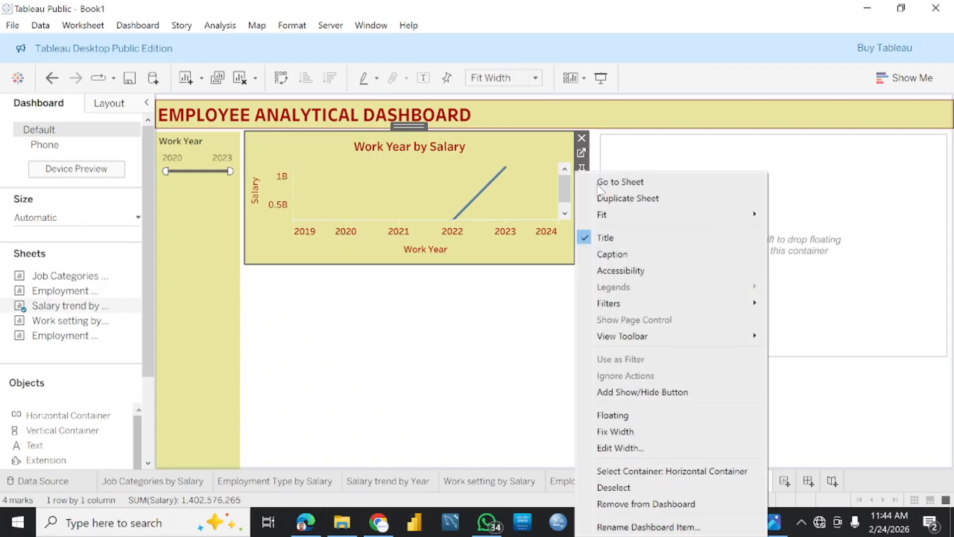
mouse_move(694, 211)
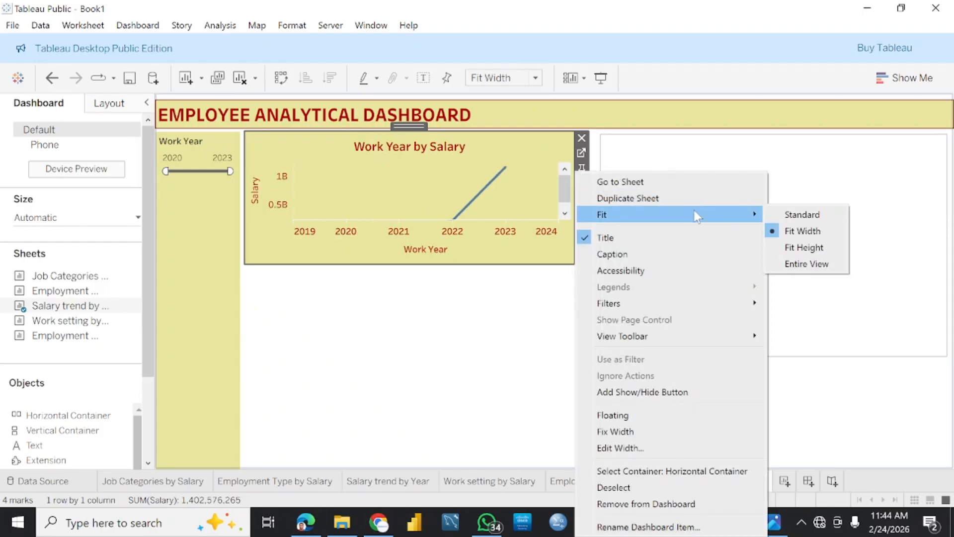
left_click(797, 248)
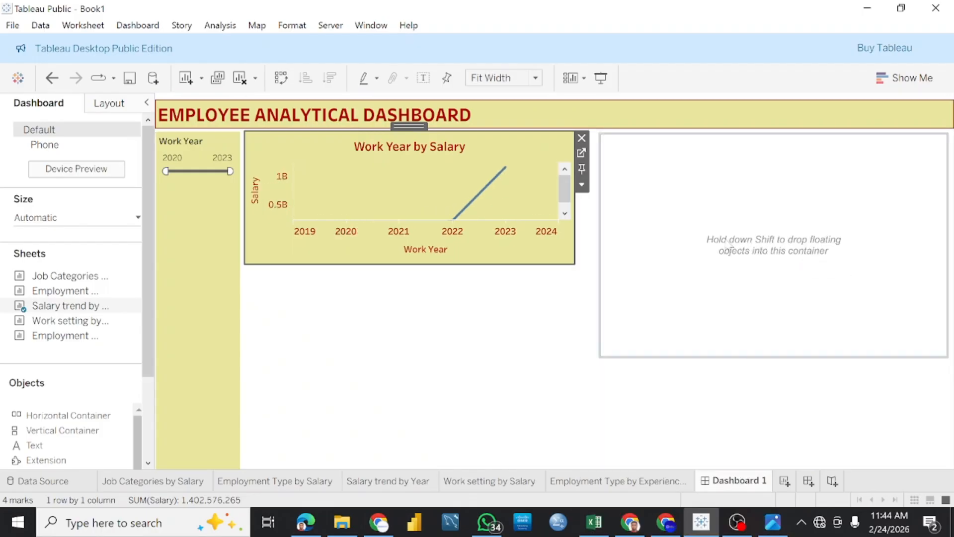
left_click(582, 185)
mouse_move(723, 210)
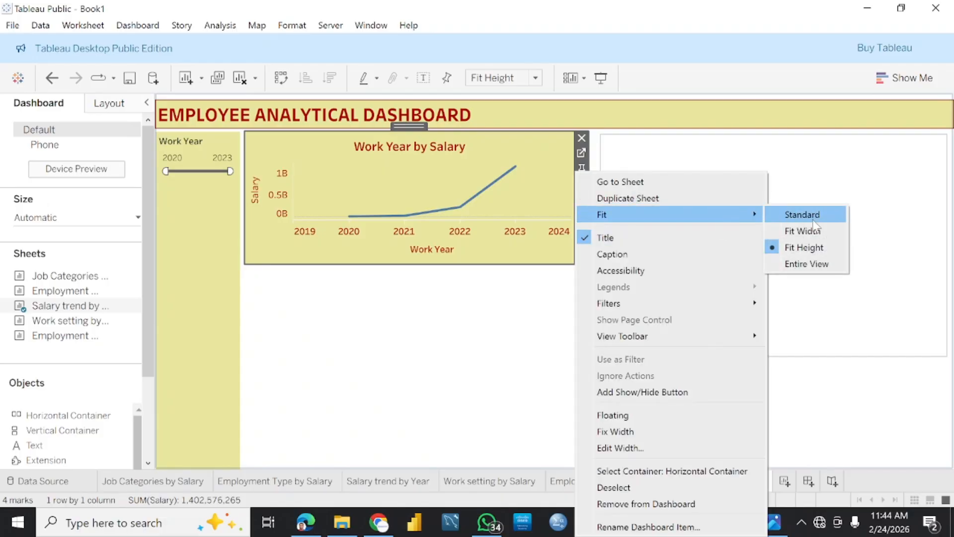
left_click(796, 263)
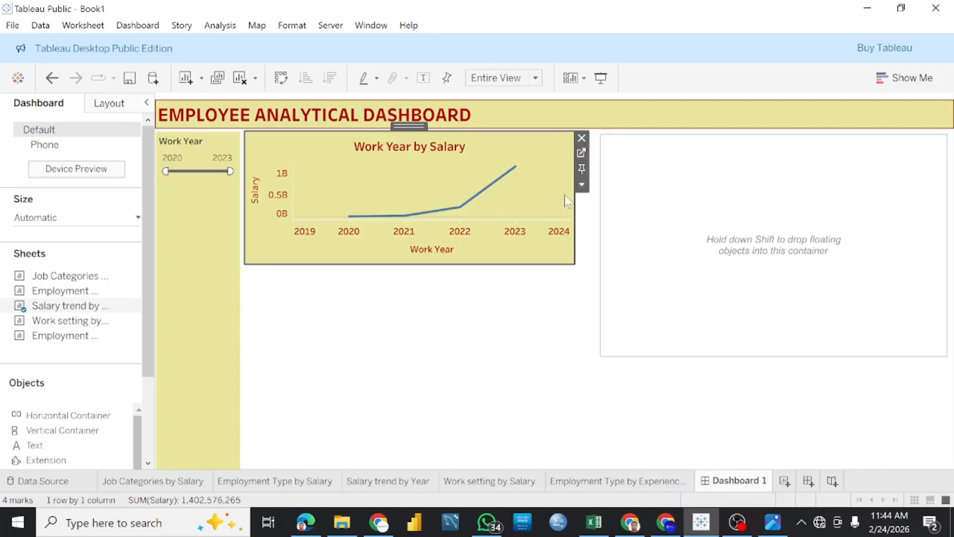
left_click(518, 297)
Extend the empty floating container's left edge slightly closer to the Work Year by Salary chart.
left_click(573, 264)
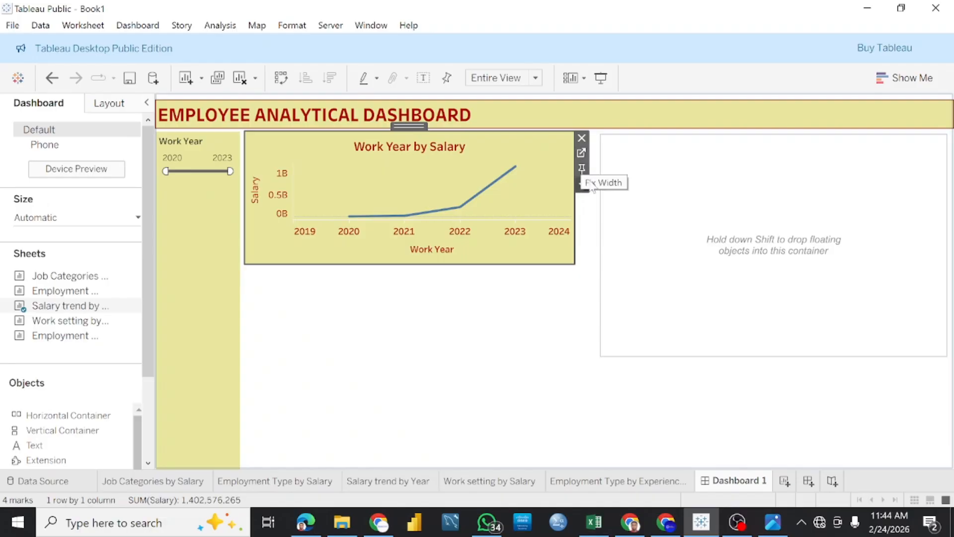
left_click(612, 229)
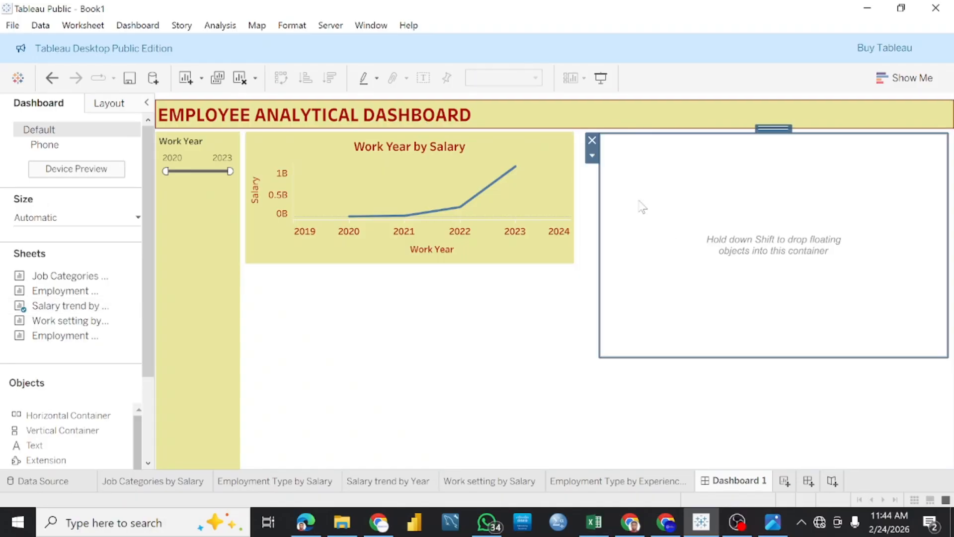
left_click_drag(600, 205, 563, 177)
Try to move the Work Year by Salary chart lower on the dashboard and undo the move.
left_click(563, 177)
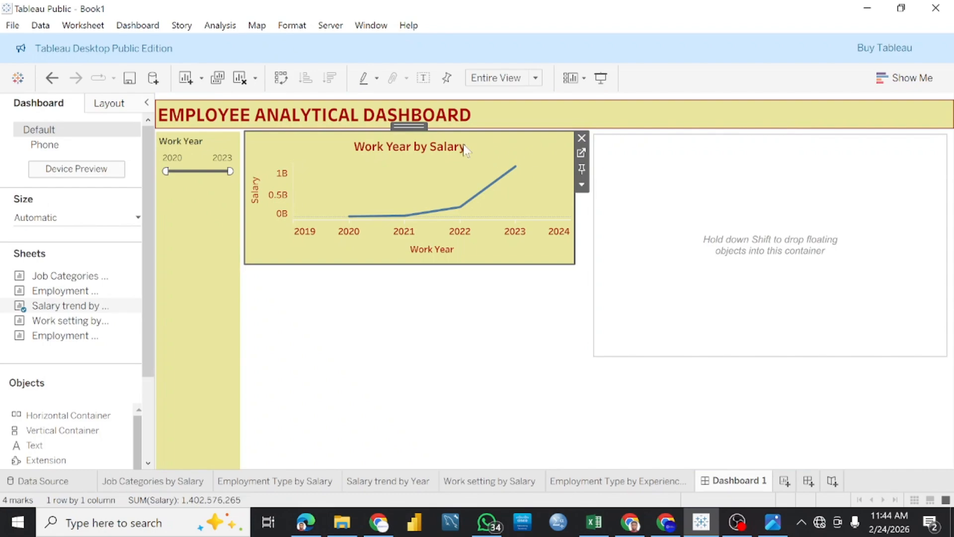
left_click_drag(413, 122, 460, 281)
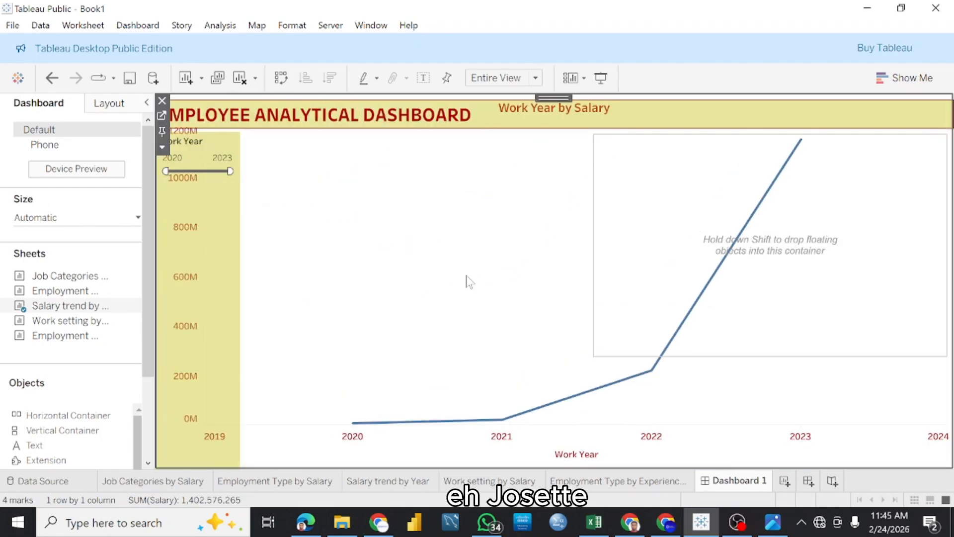
key("ctrl+z")
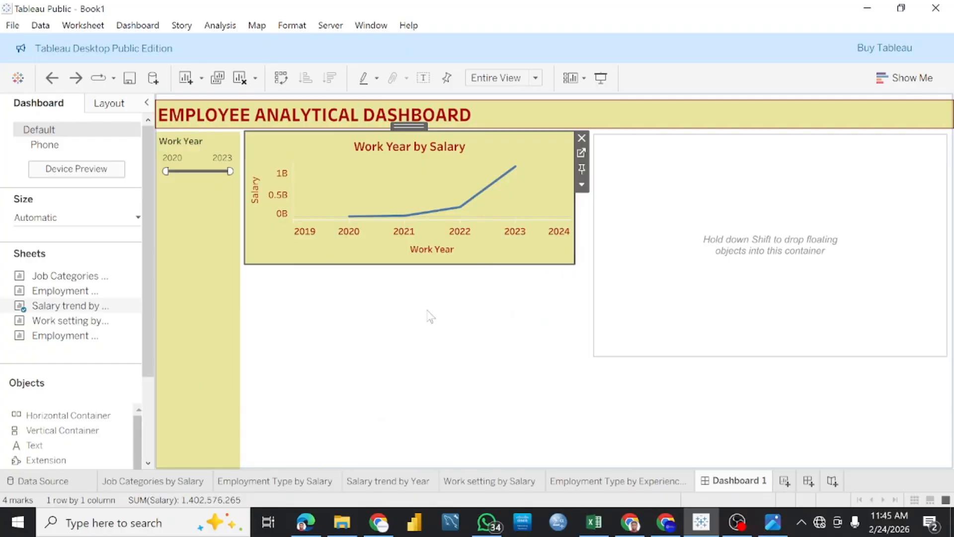
Widen the empty floating container until it nearly meets the Work Year by Salary chart, and look over its border options.
left_click(599, 220)
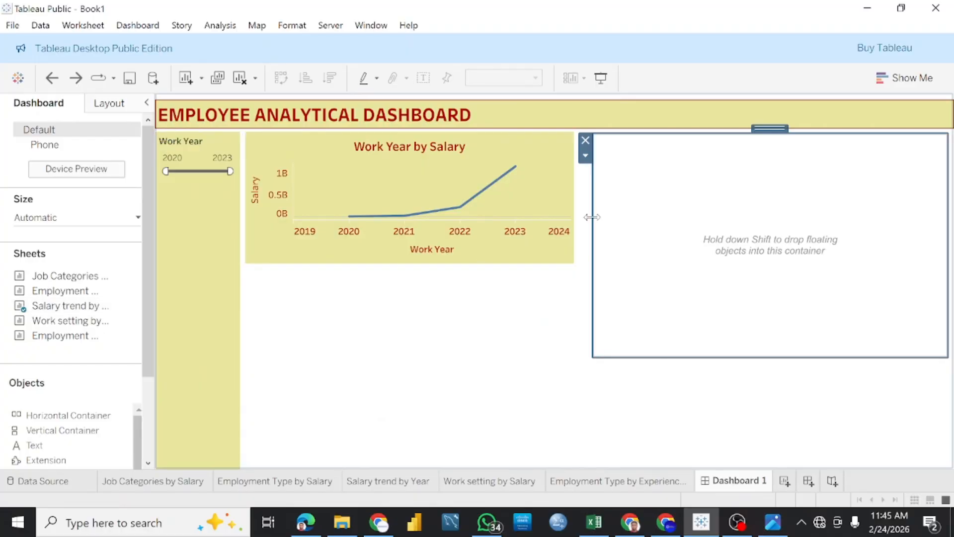
left_click_drag(592, 217, 584, 227)
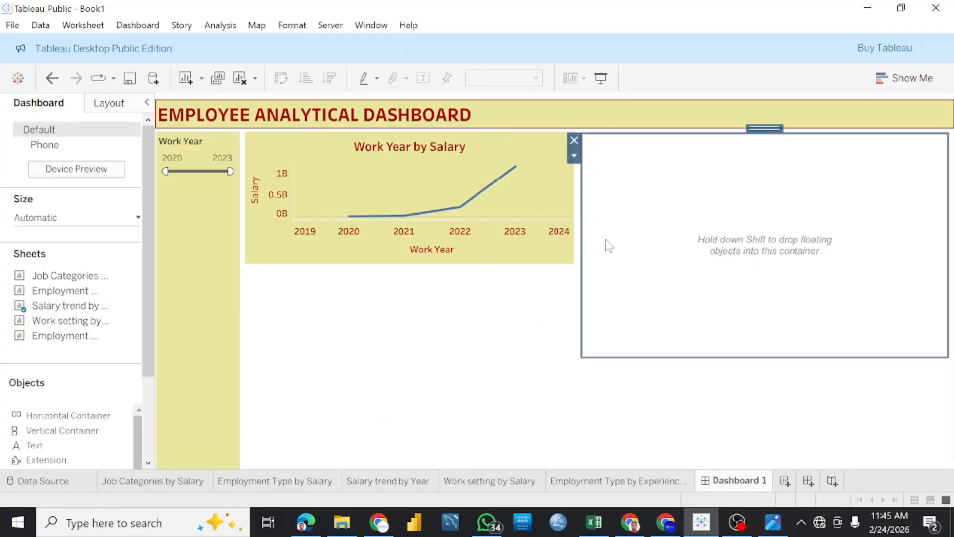
left_click(97, 105)
left_click(72, 274)
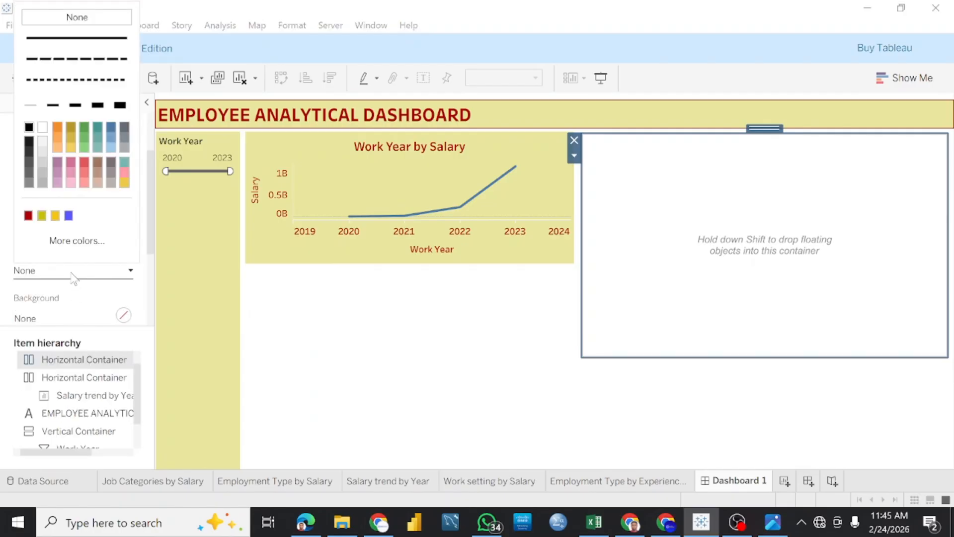
left_click(249, 268)
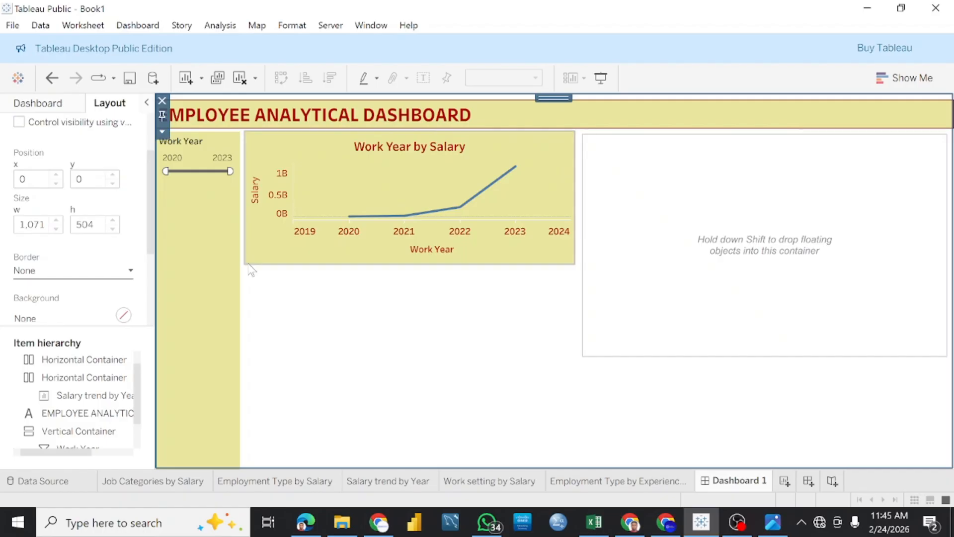
Try a dark red border on the Work Year by Salary chart and set it back to None.
left_click(249, 264)
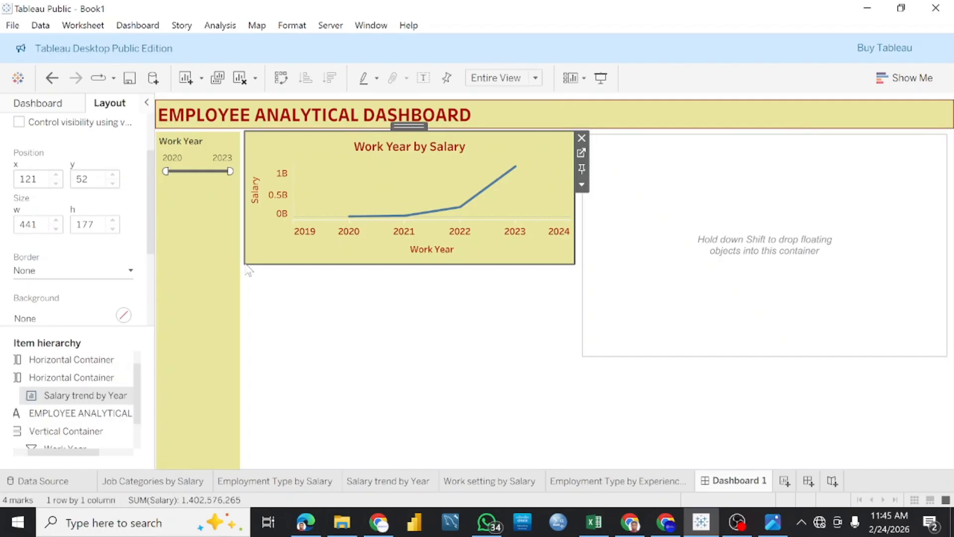
left_click(130, 273)
left_click(29, 216)
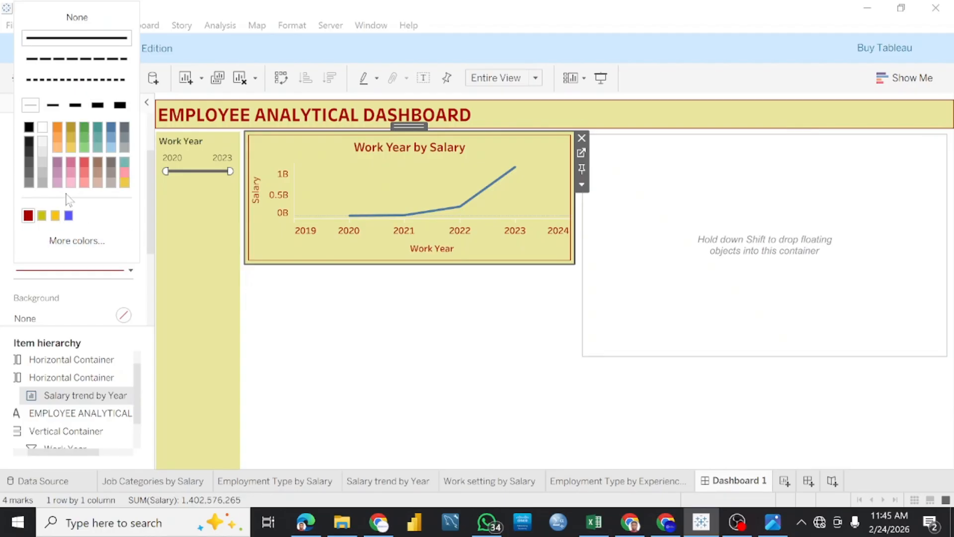
left_click(77, 17)
Fill the empty horizontal container beside the line chart with the recent olive-yellow color at 40% opacity.
left_click(651, 231)
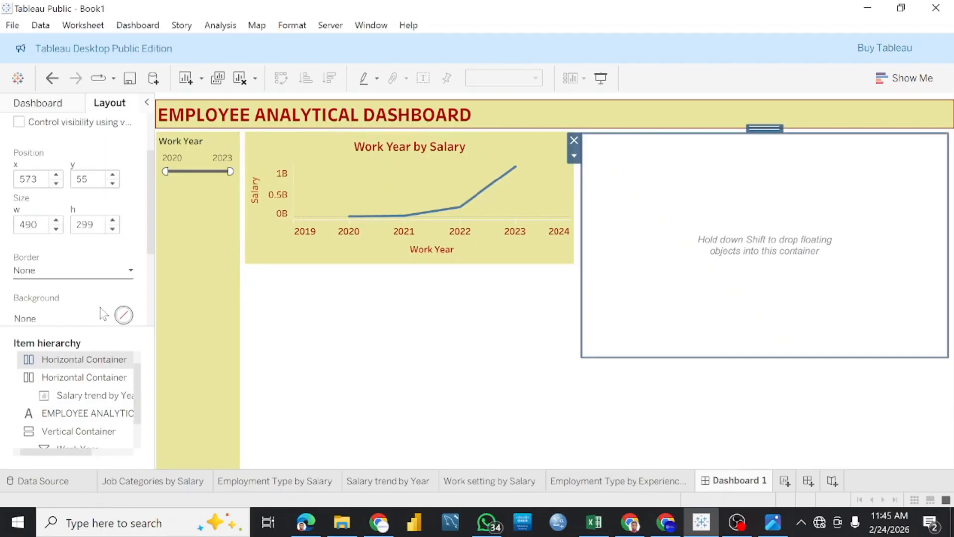
left_click(124, 314)
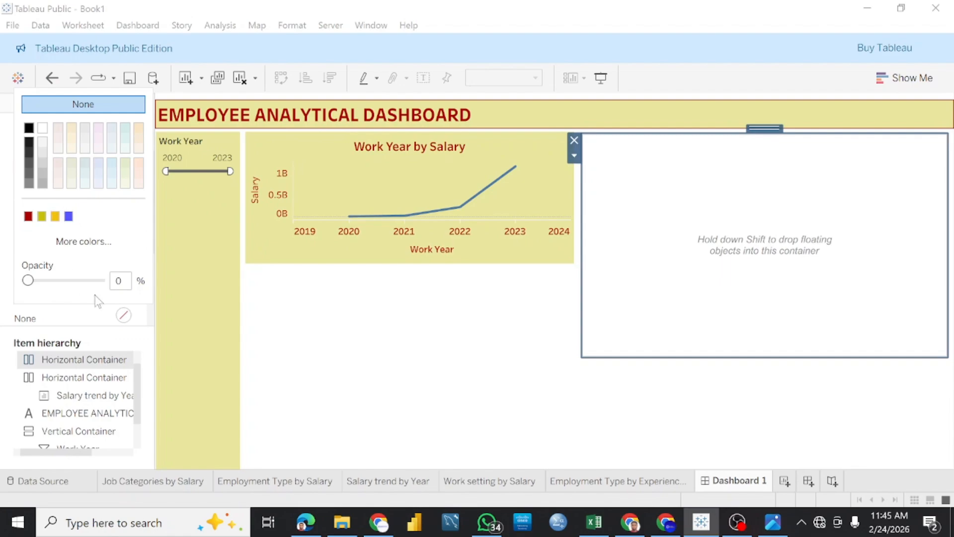
left_click(41, 216)
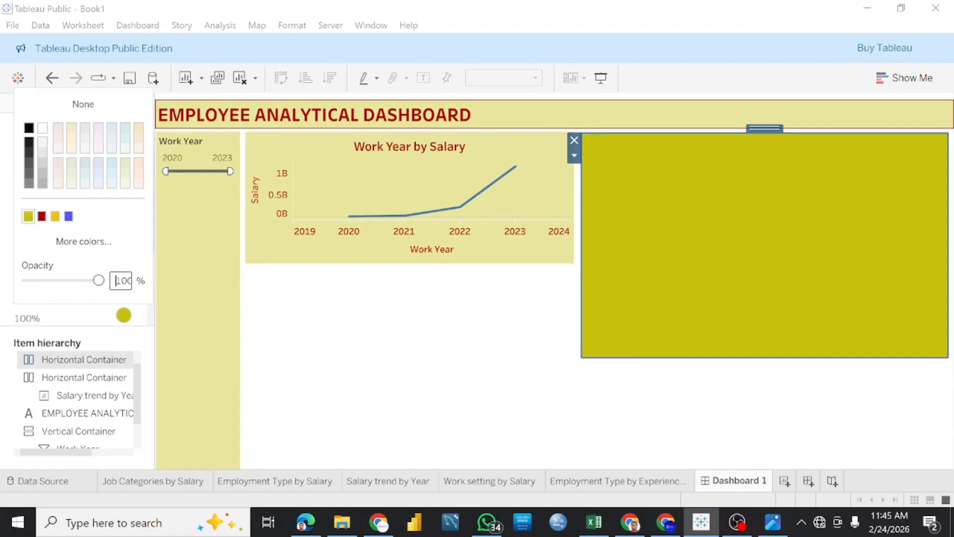
type("40")
key("Return")
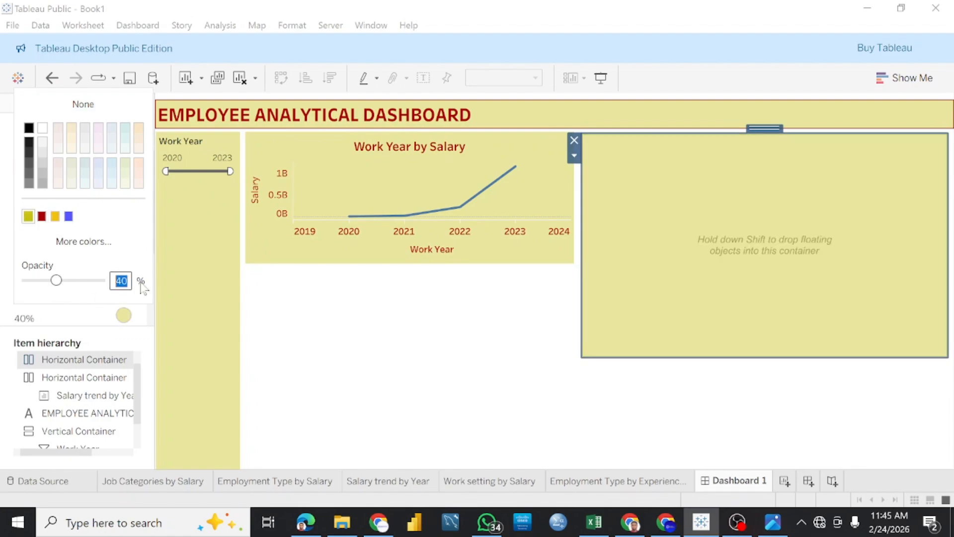
left_click(336, 362)
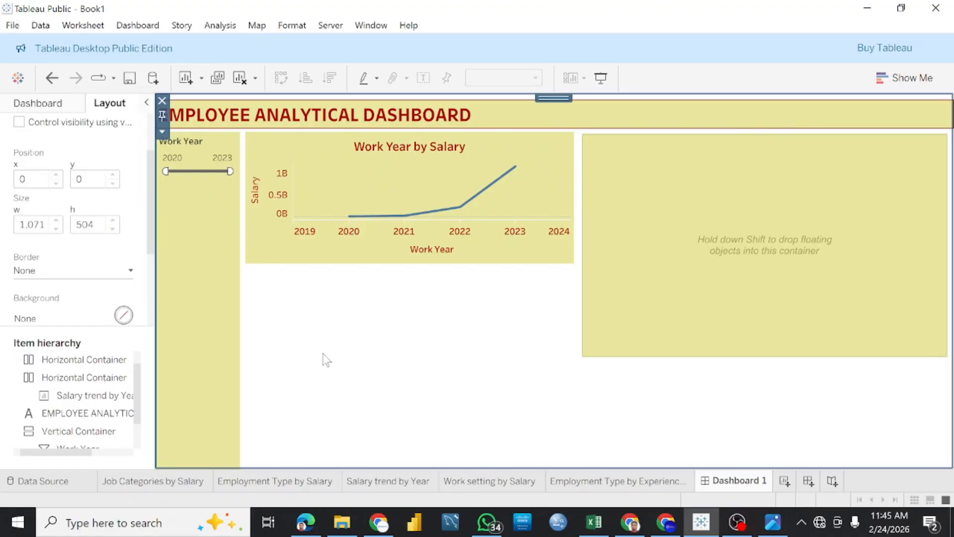
left_click(130, 273)
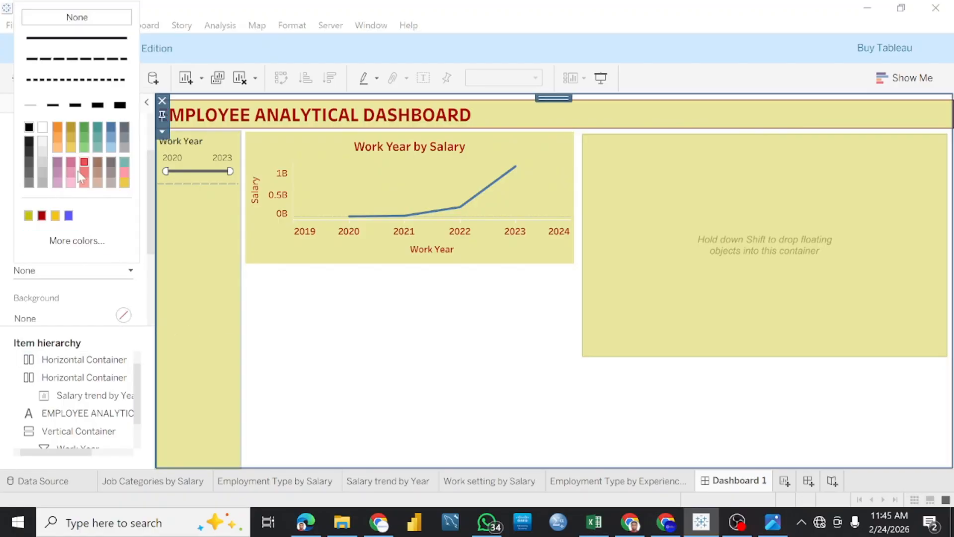
left_click(672, 170)
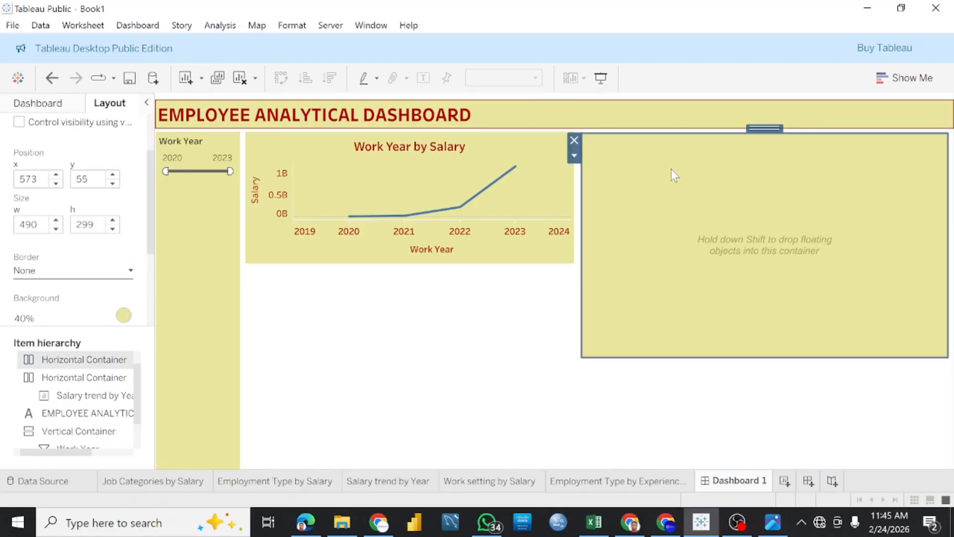
left_click(356, 354)
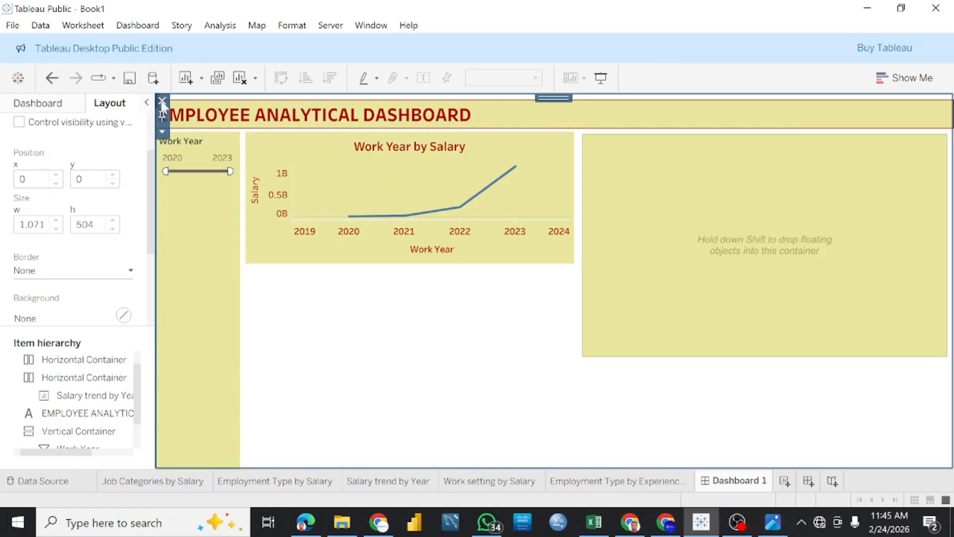
left_click(262, 124)
Give the empty olive-yellow horizontal container a dark red solid border.
left_click(768, 286)
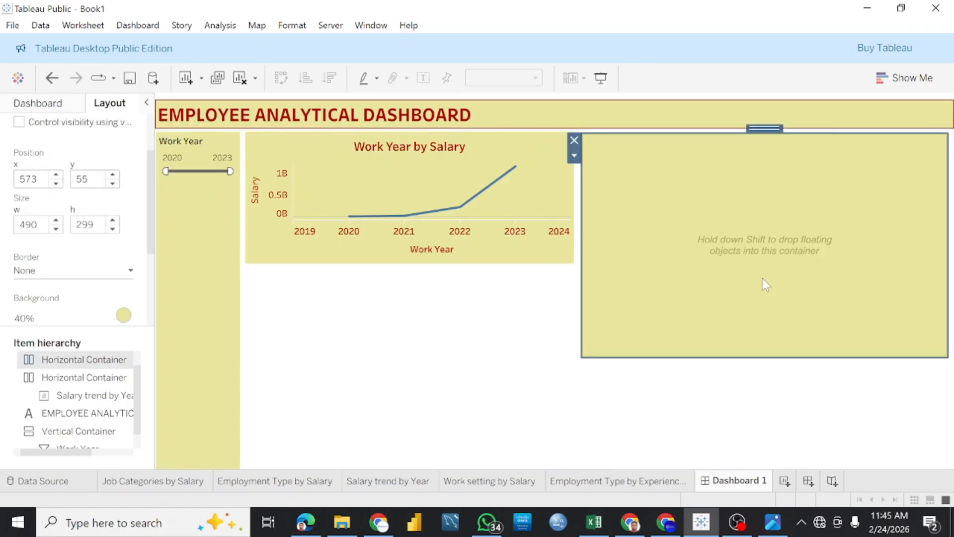
left_click(128, 271)
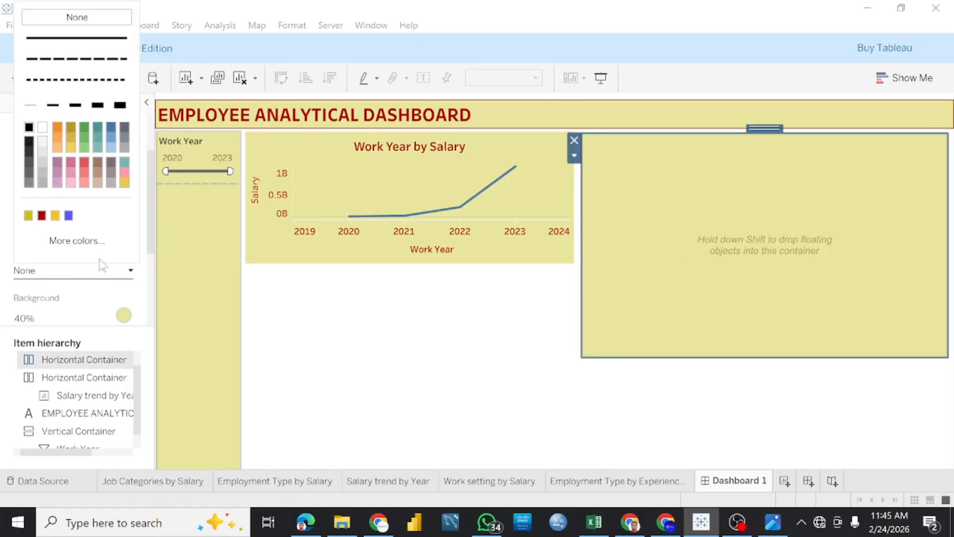
left_click(42, 218)
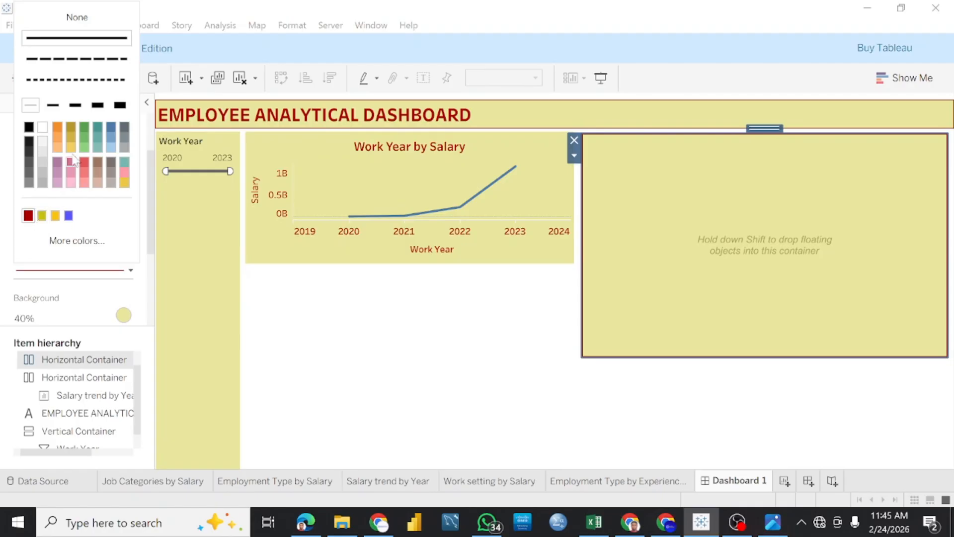
left_click(301, 358)
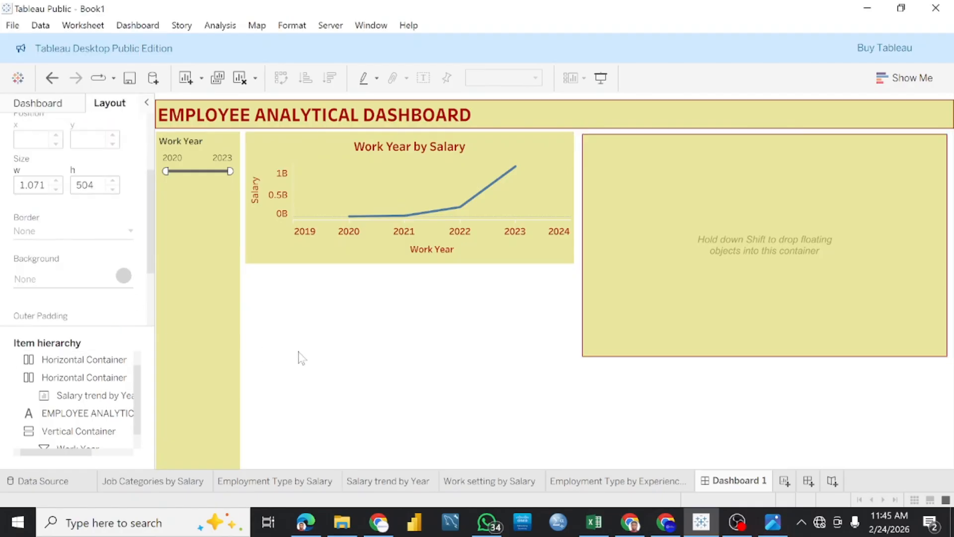
left_click(605, 318)
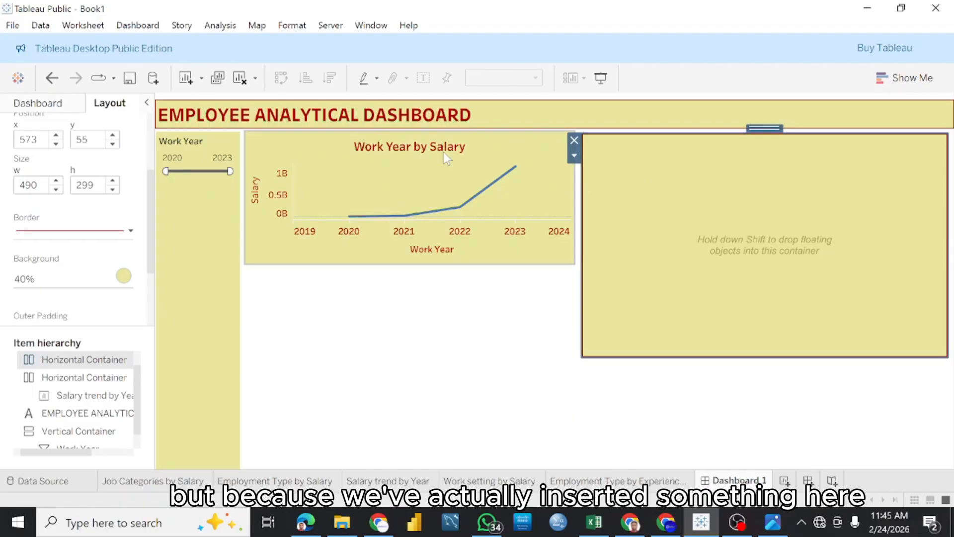
left_click(443, 311)
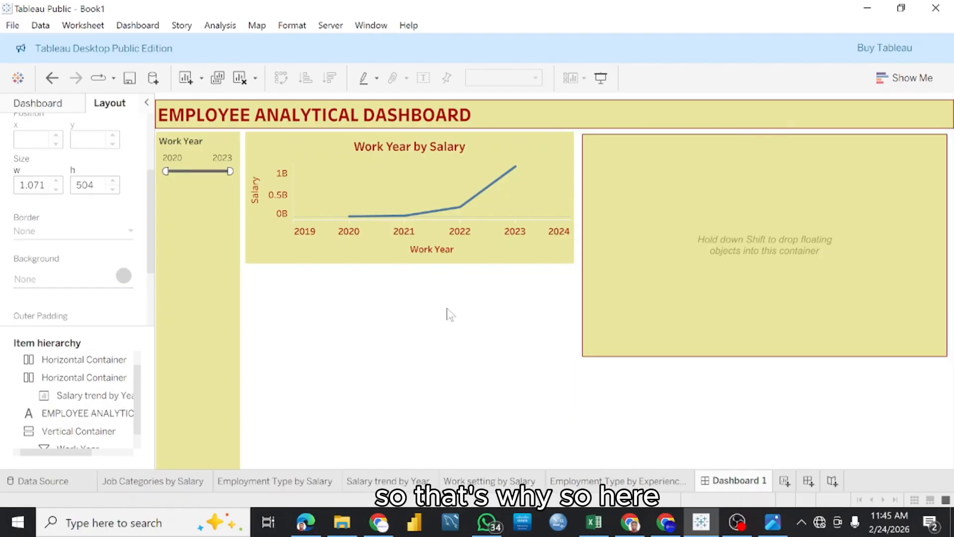
Consult the reference image Dashboard.png and add the Job Categories by Salary sheet to the empty bordered container.
left_click(771, 527)
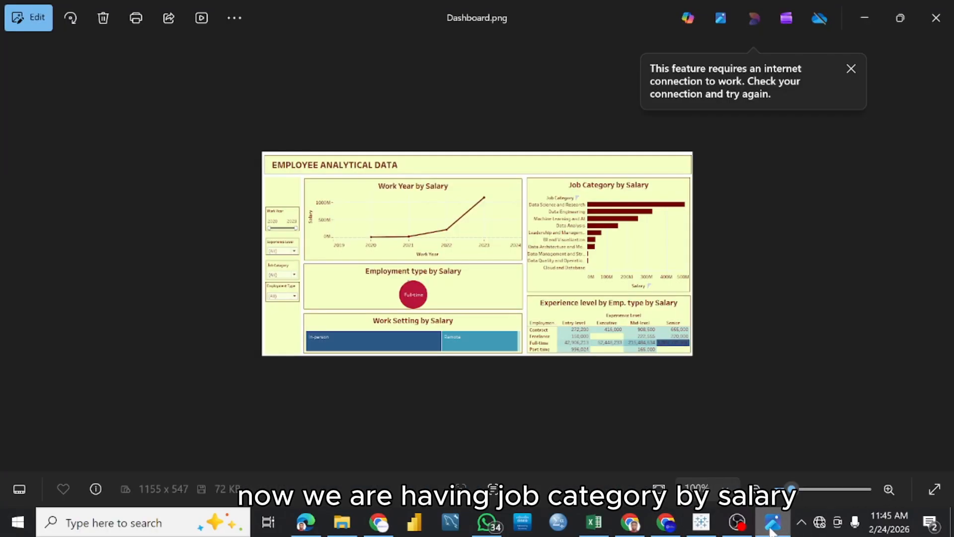
left_click(772, 527)
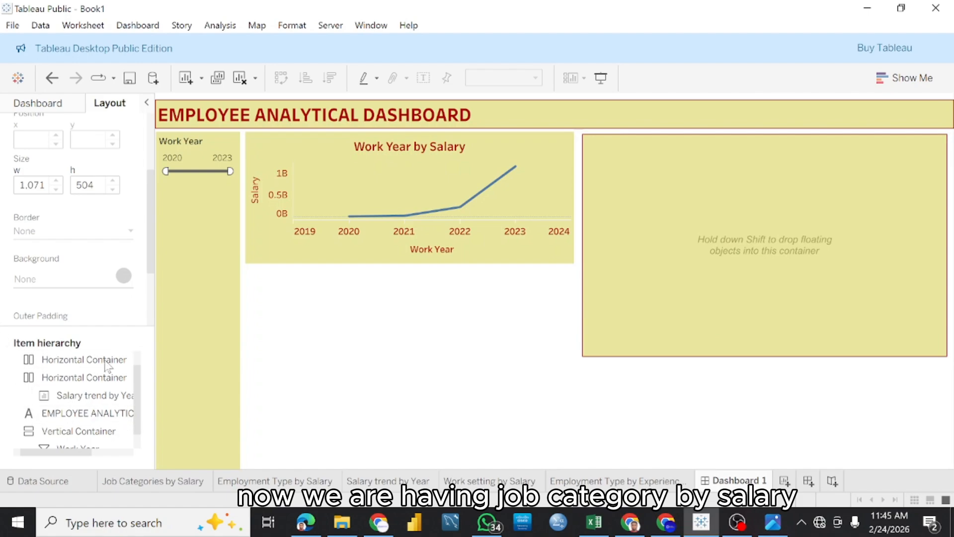
left_click(43, 105)
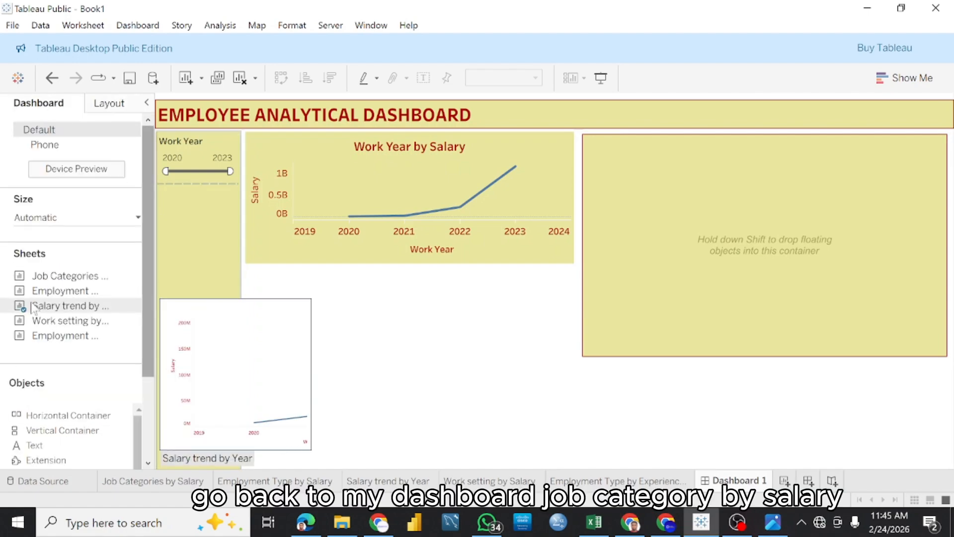
mouse_move(133, 299)
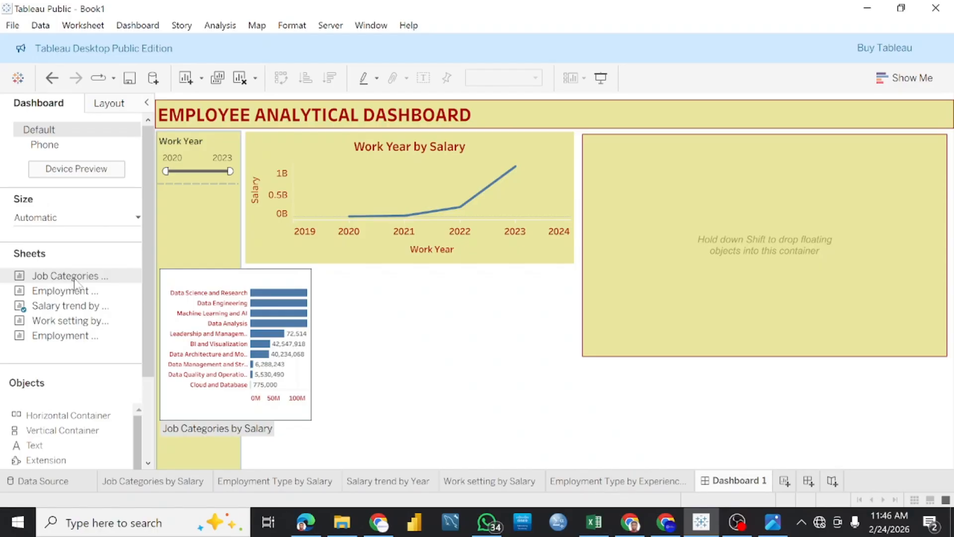
left_click(773, 526)
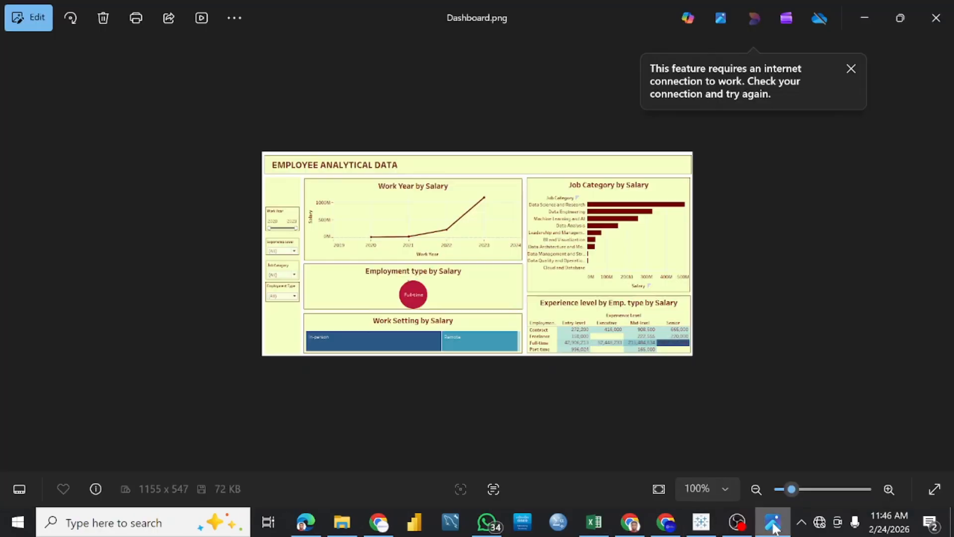
left_click(773, 526)
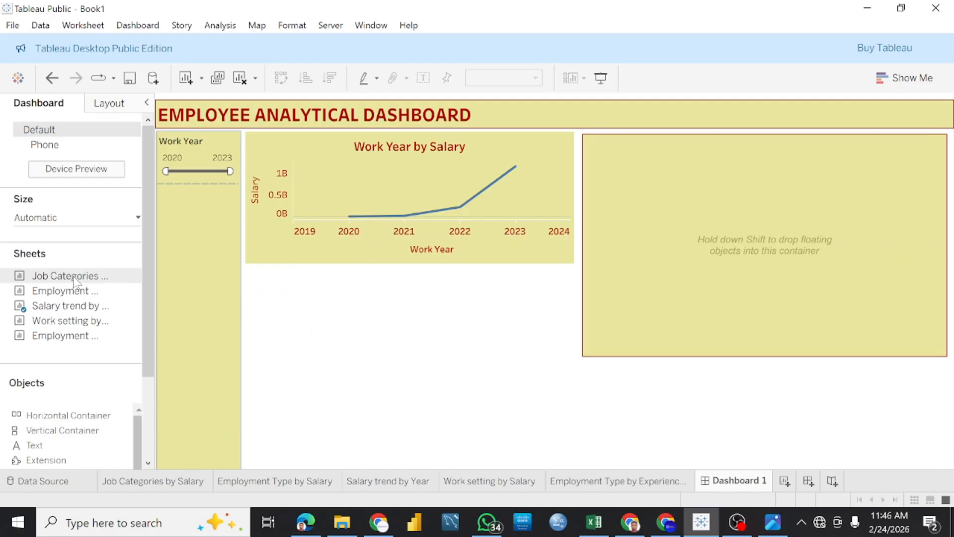
mouse_move(81, 277)
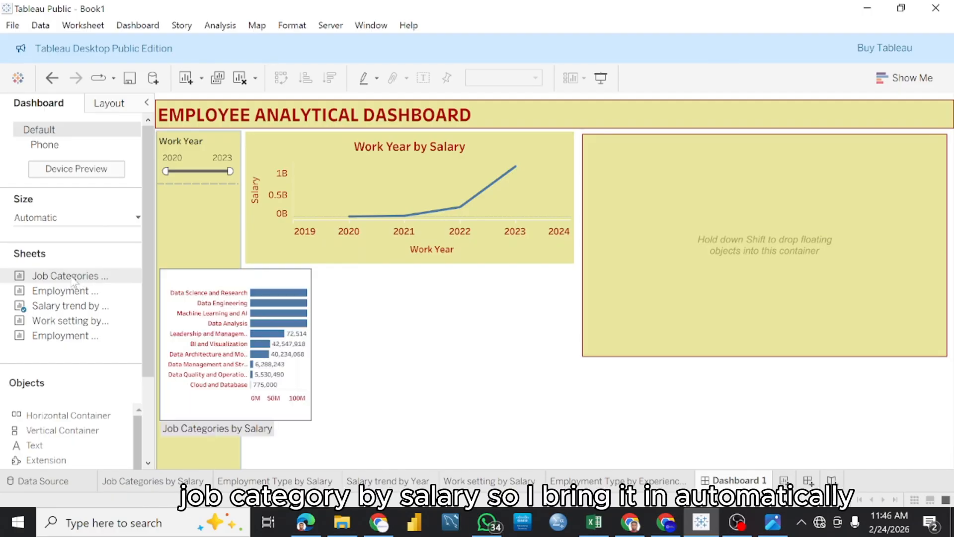
double_click(75, 281)
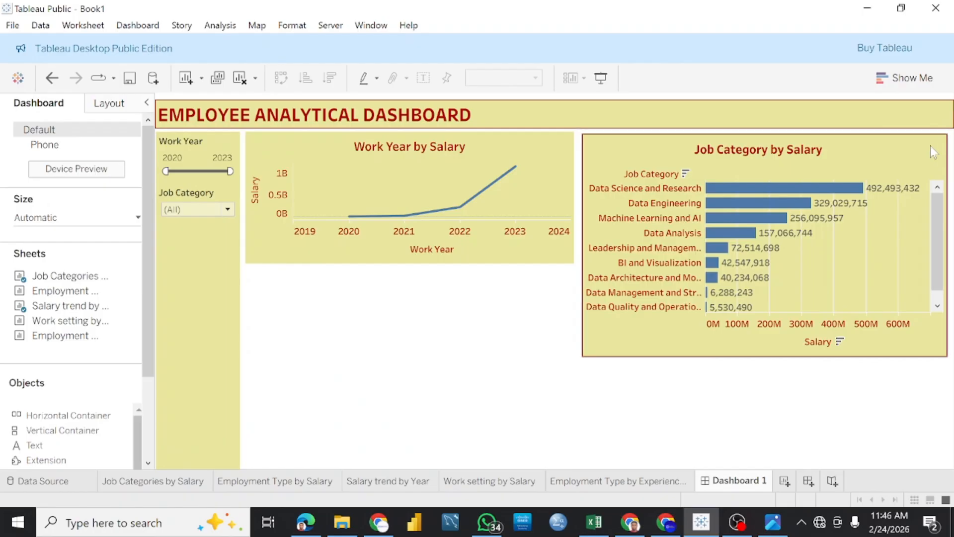
Try Fit Width on the Job Category by Salary chart and change its fit to Fit Height.
left_click(801, 164)
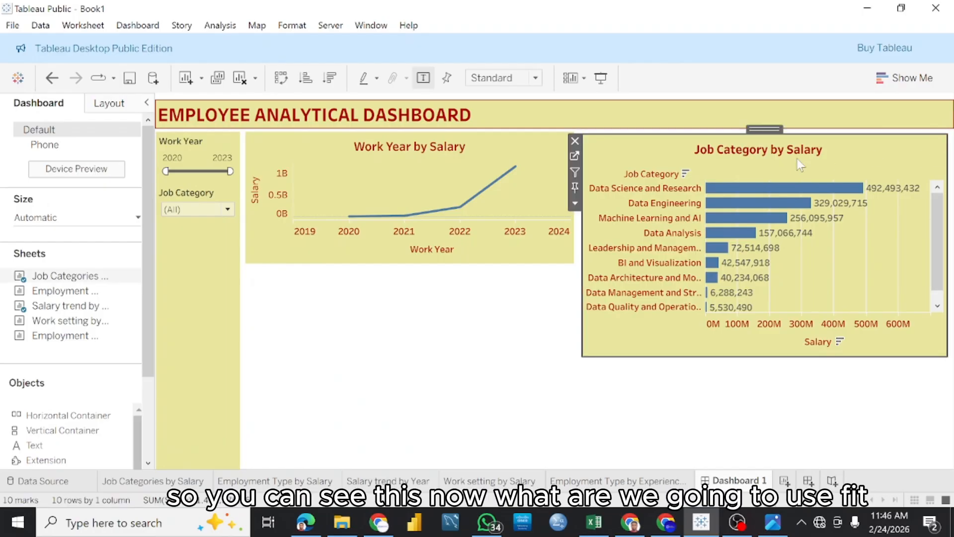
left_click(576, 202)
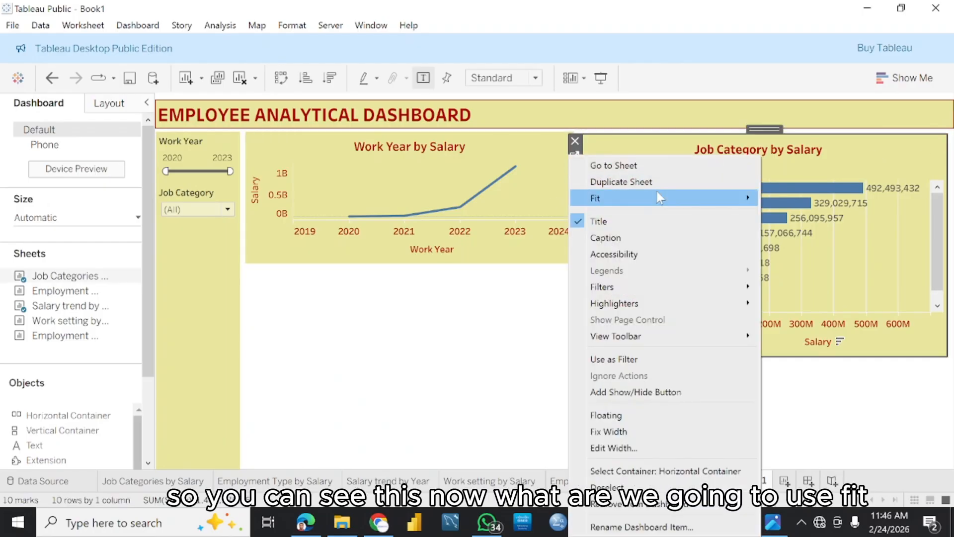
mouse_move(659, 198)
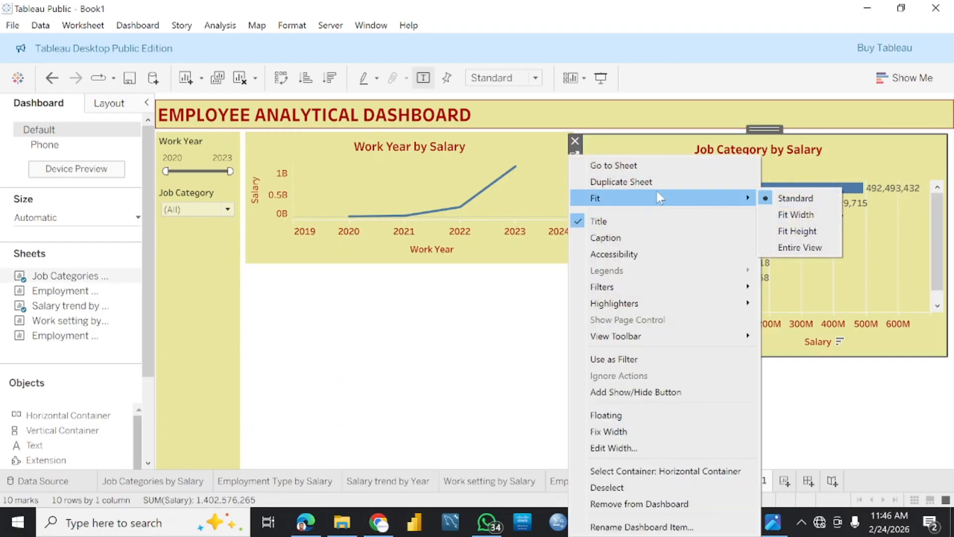
left_click(807, 217)
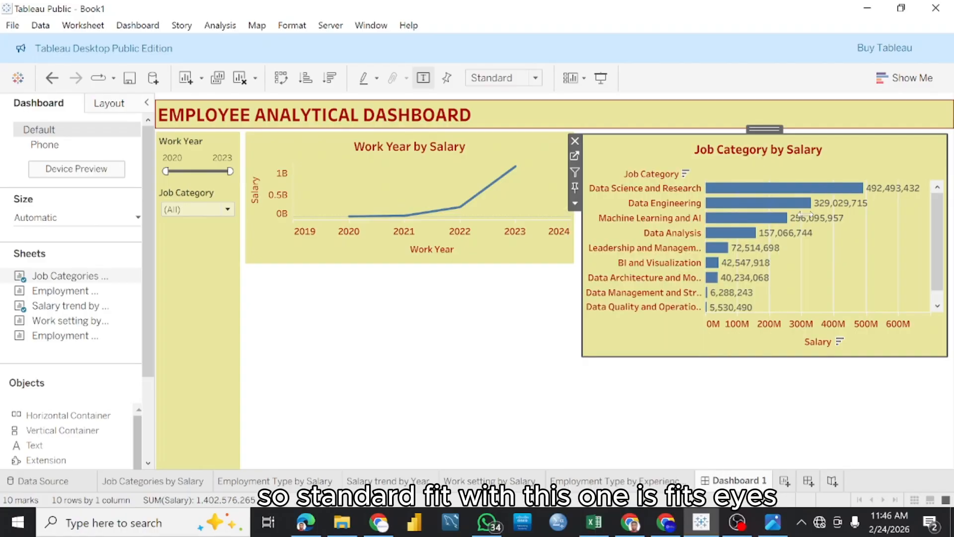
left_click(575, 203)
mouse_move(671, 198)
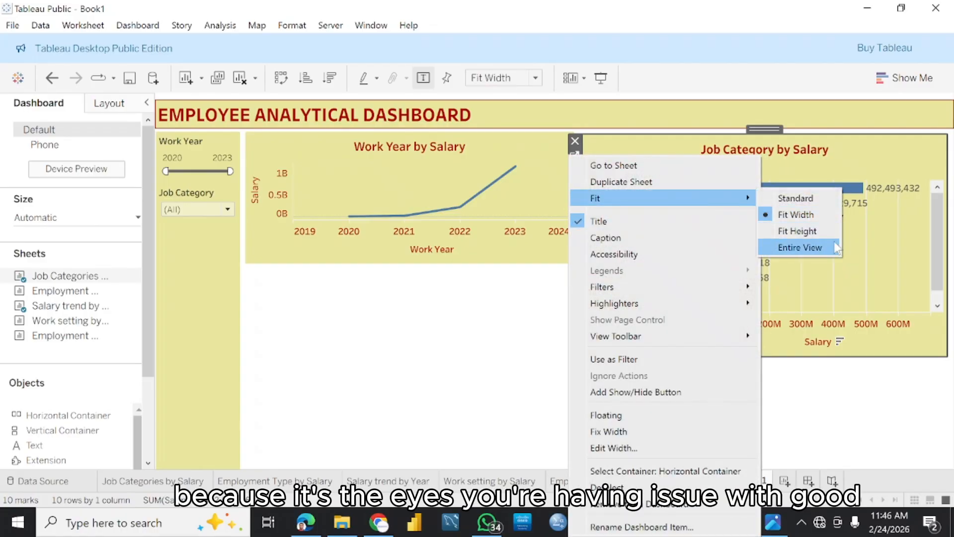
left_click(801, 231)
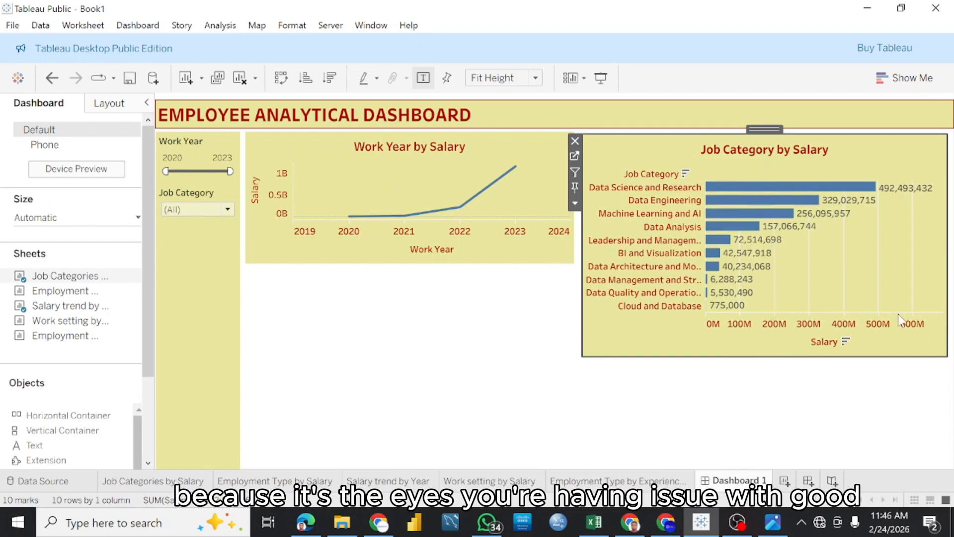
left_click(608, 395)
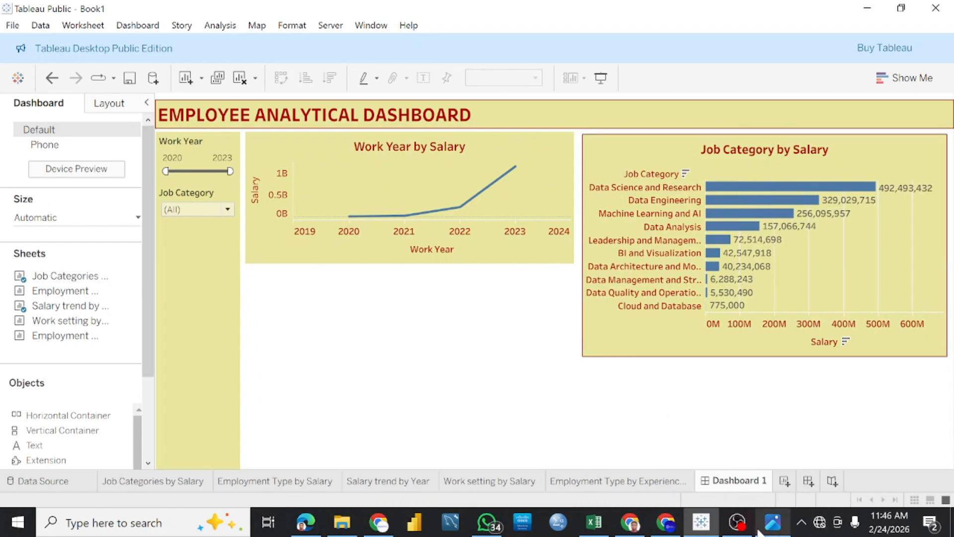
Compare the Job Category by Salary chart with the reference dashboard image and inspect its bars and labels.
left_click(773, 523)
left_click(772, 527)
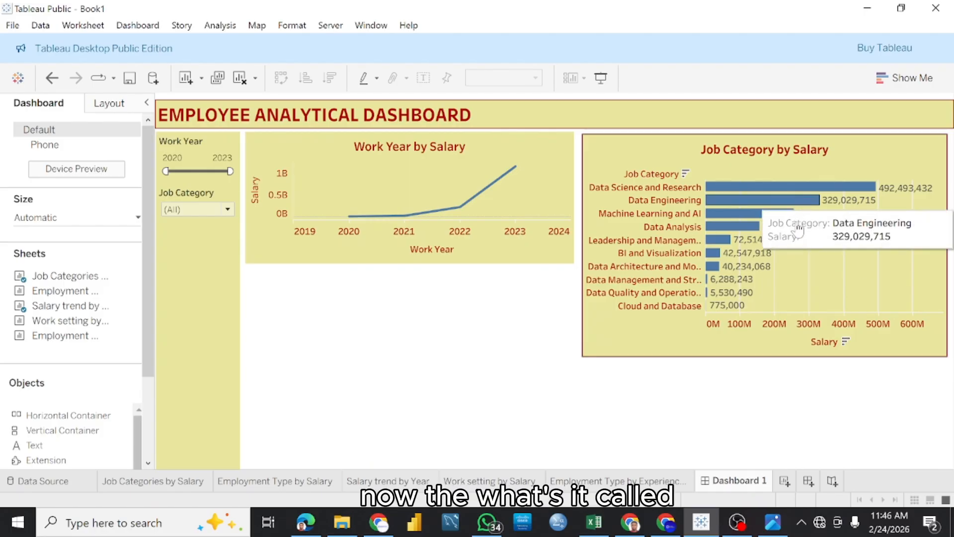
right_click(768, 252)
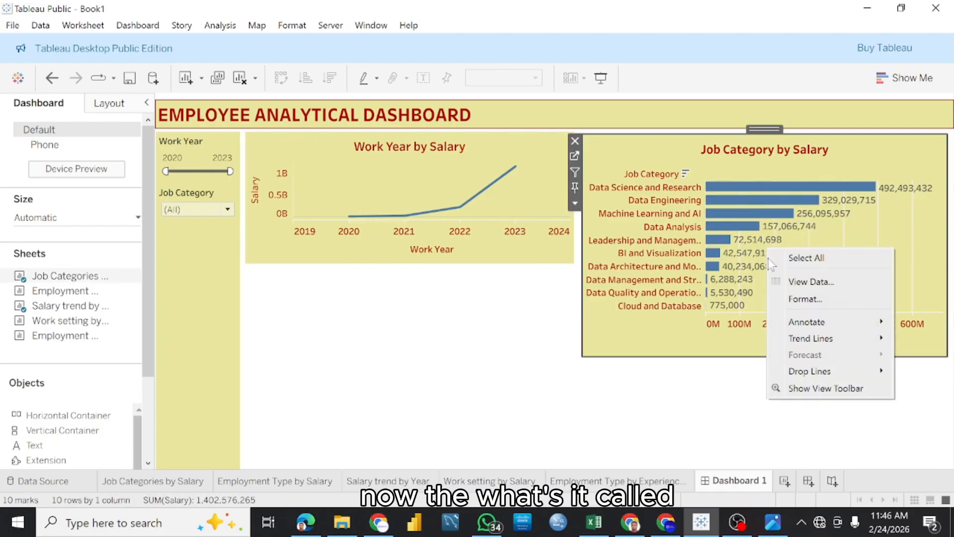
left_click(801, 225)
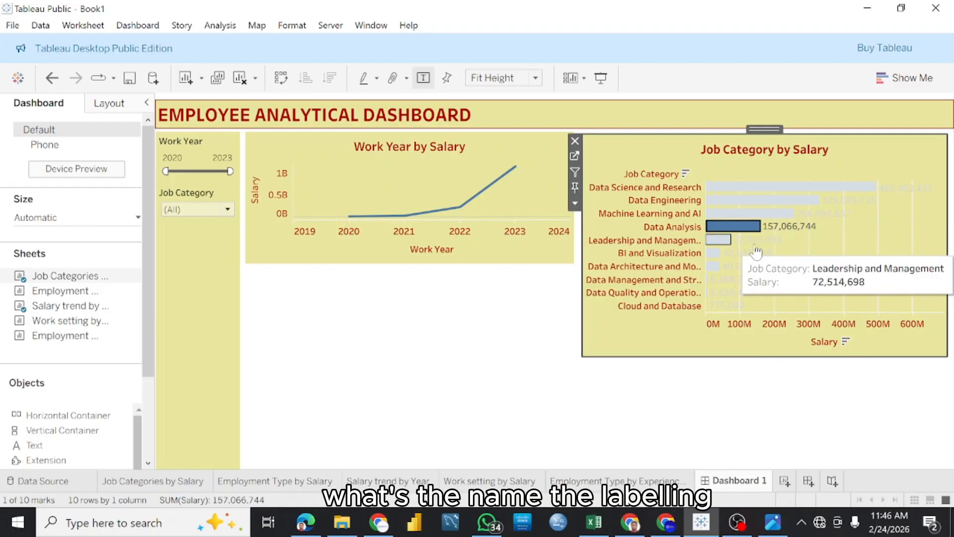
left_click(755, 243)
left_click(836, 222)
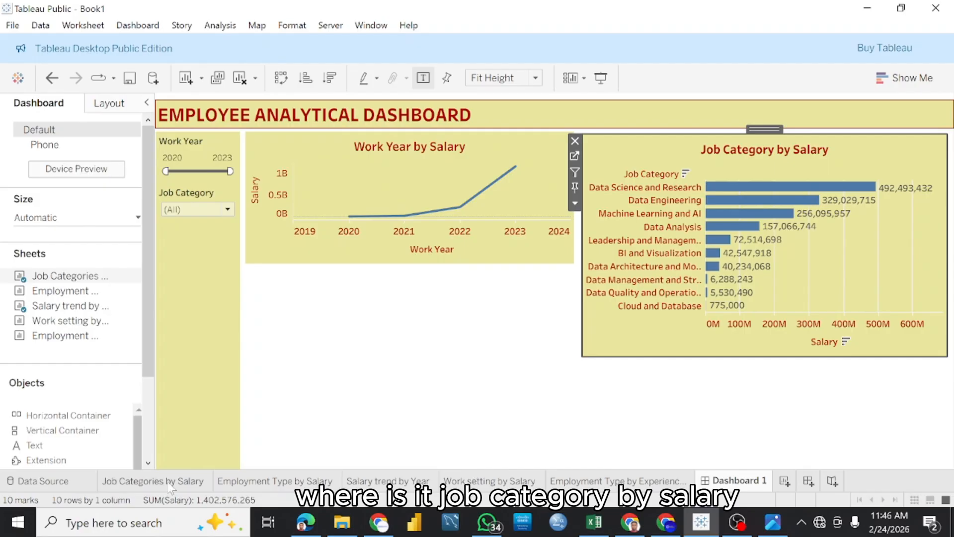
Open the Job Categories by Salary worksheet and bring up the format settings for the SUM(Salary) bar labels.
left_click(149, 482)
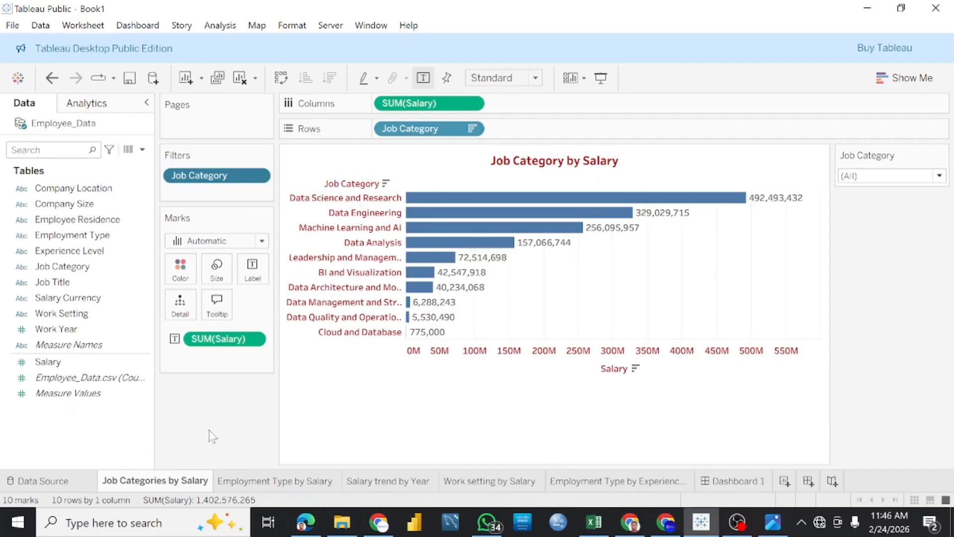
left_click(254, 343)
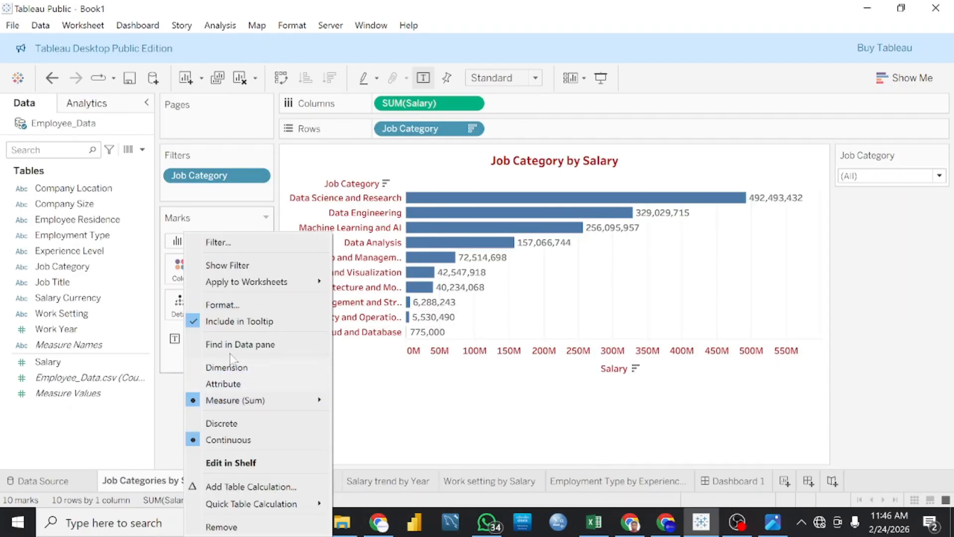
mouse_move(236, 404)
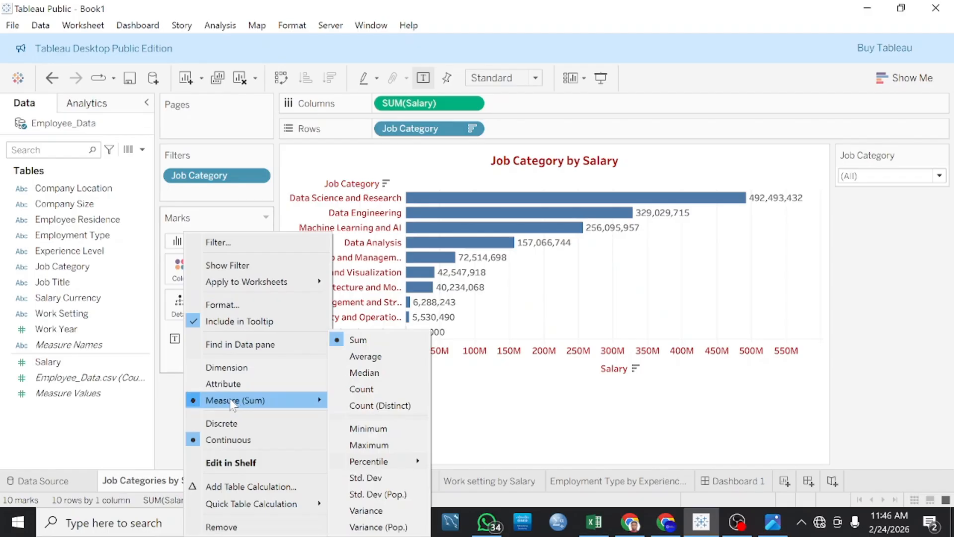
left_click(237, 306)
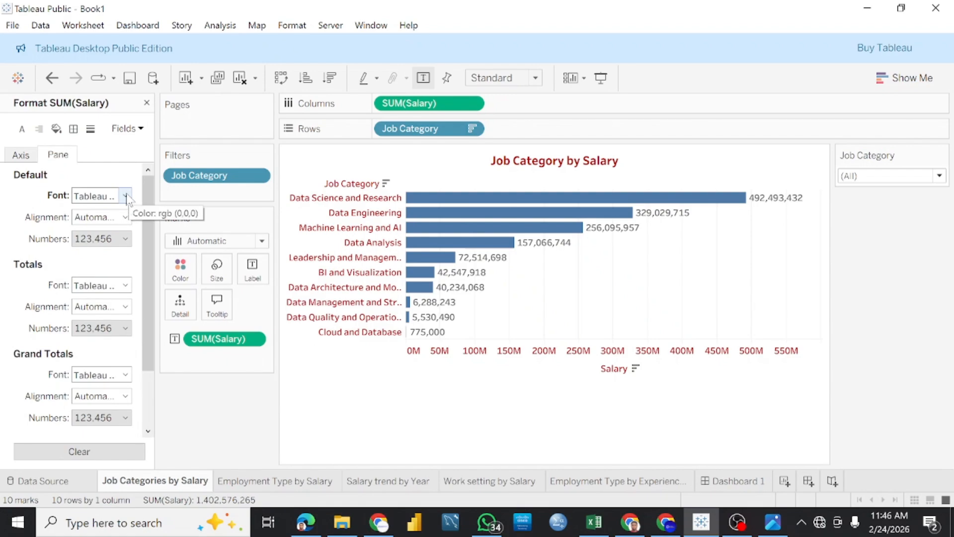
Inspect the Salary field's font settings for both the pane and the axis, returning to the pane settings.
left_click(121, 218)
left_click(124, 197)
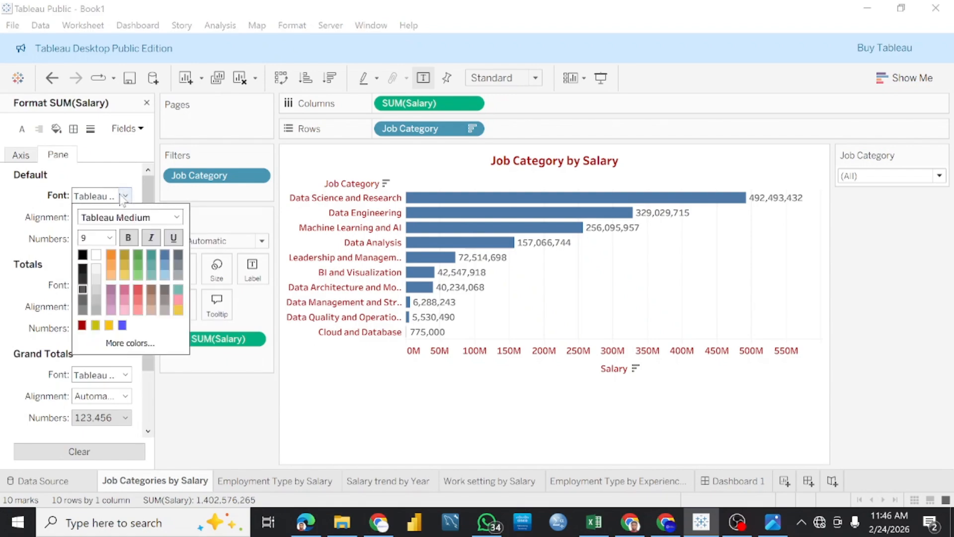
left_click(123, 197)
left_click(127, 128)
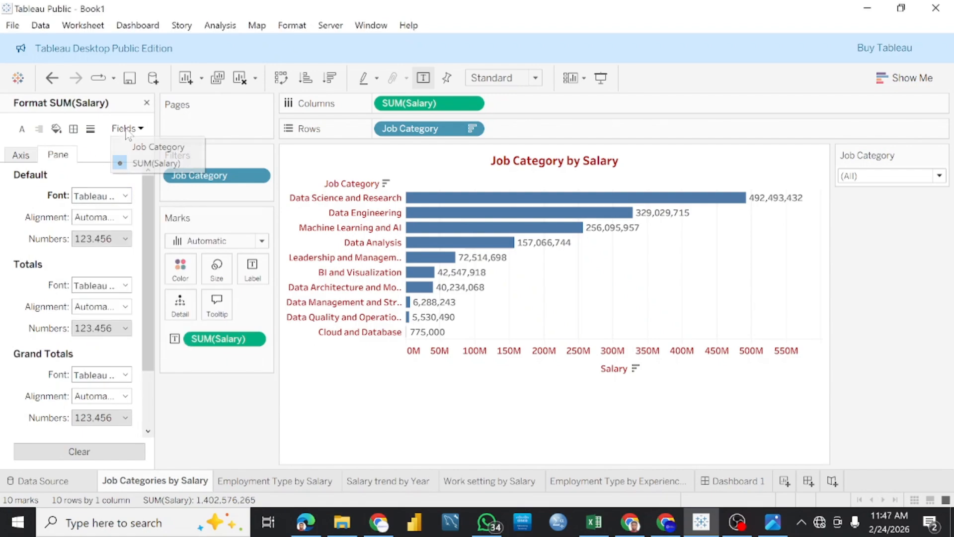
left_click(141, 166)
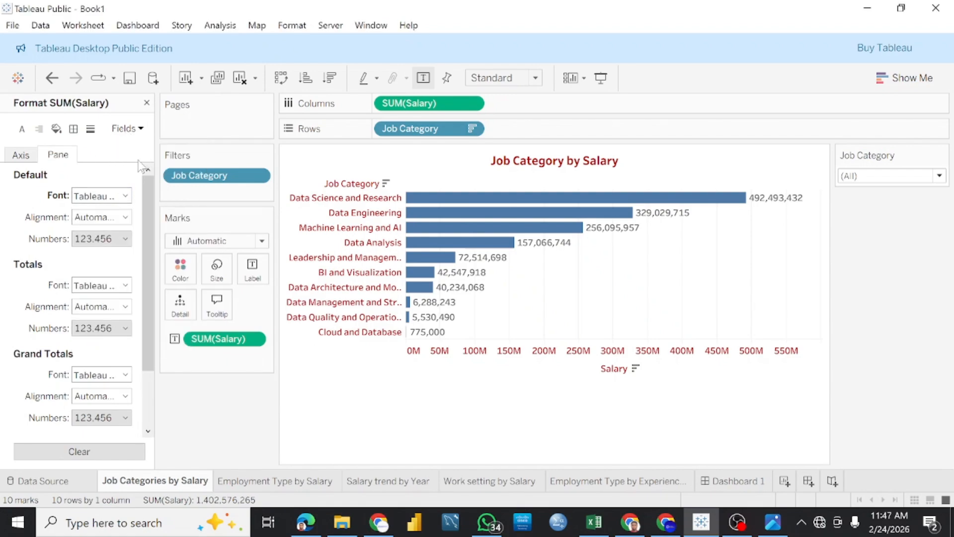
left_click(30, 156)
left_click(131, 196)
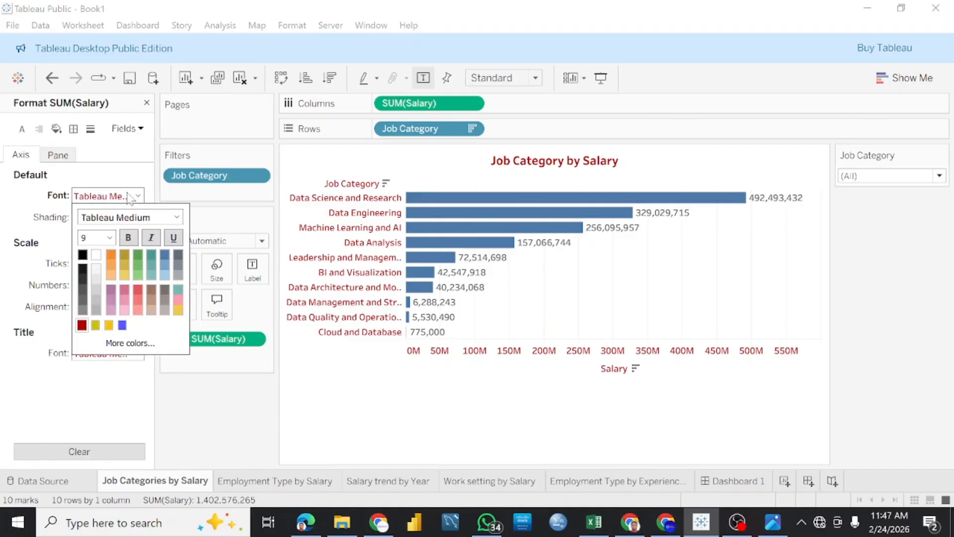
left_click(131, 196)
left_click(58, 155)
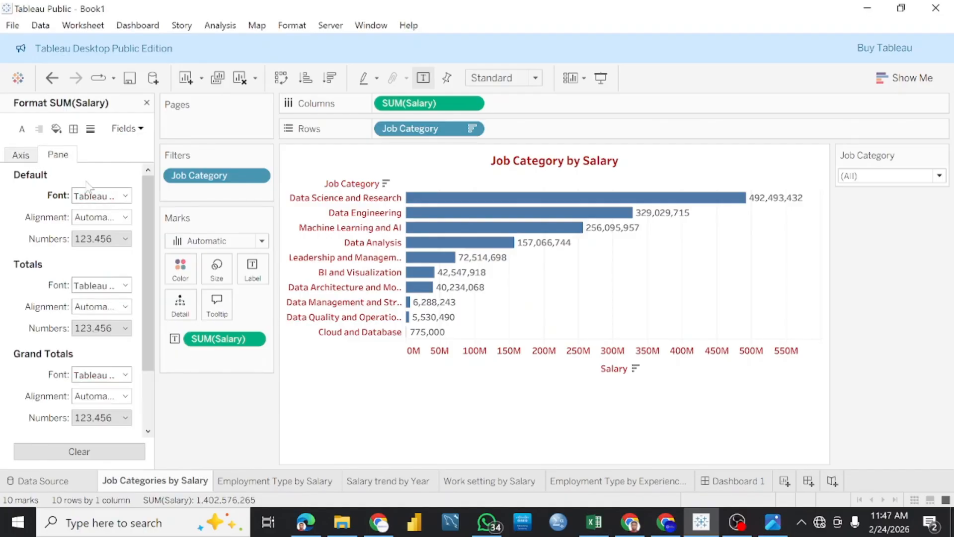
Format the Salary pane numbers as Currency (Standard) with the English (United Kingdom) locale.
left_click(109, 239)
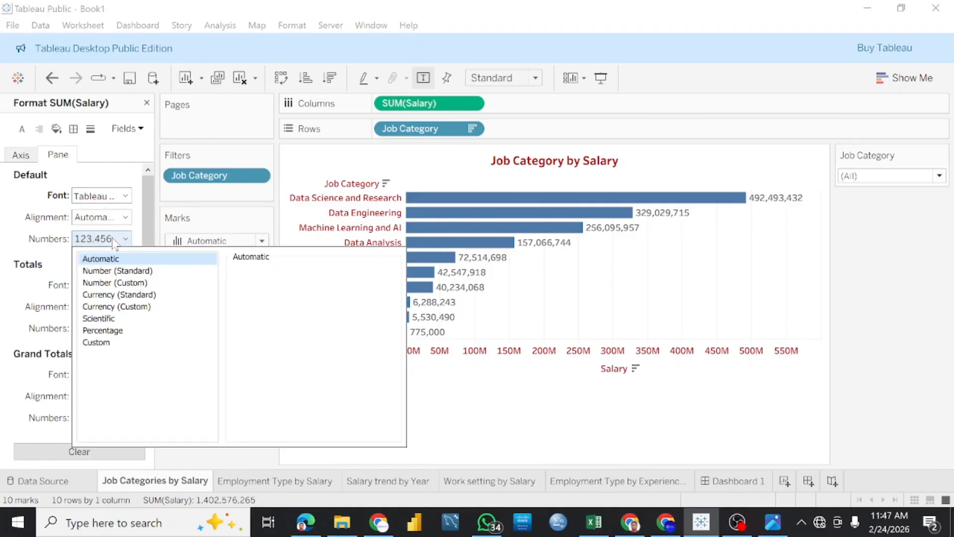
left_click(130, 296)
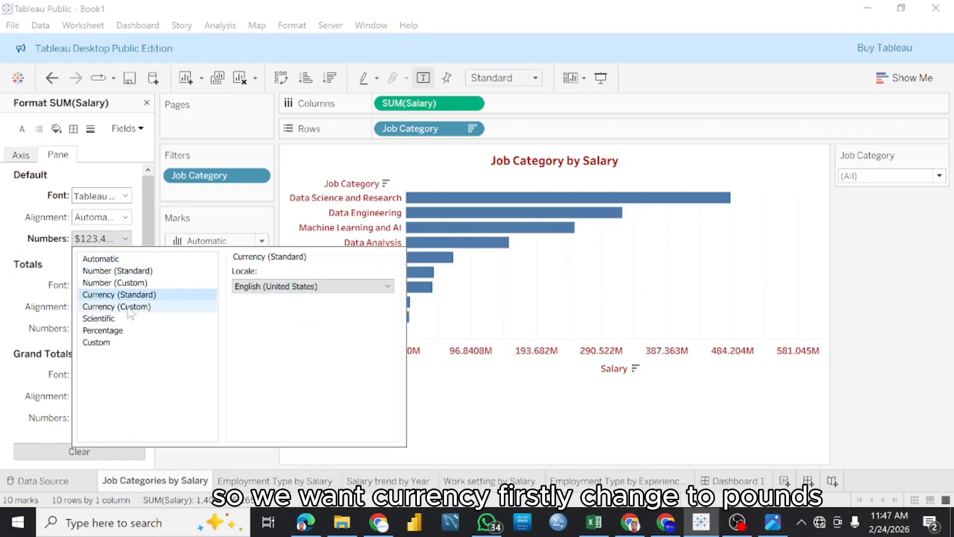
left_click(156, 307)
left_click(164, 294)
left_click(323, 287)
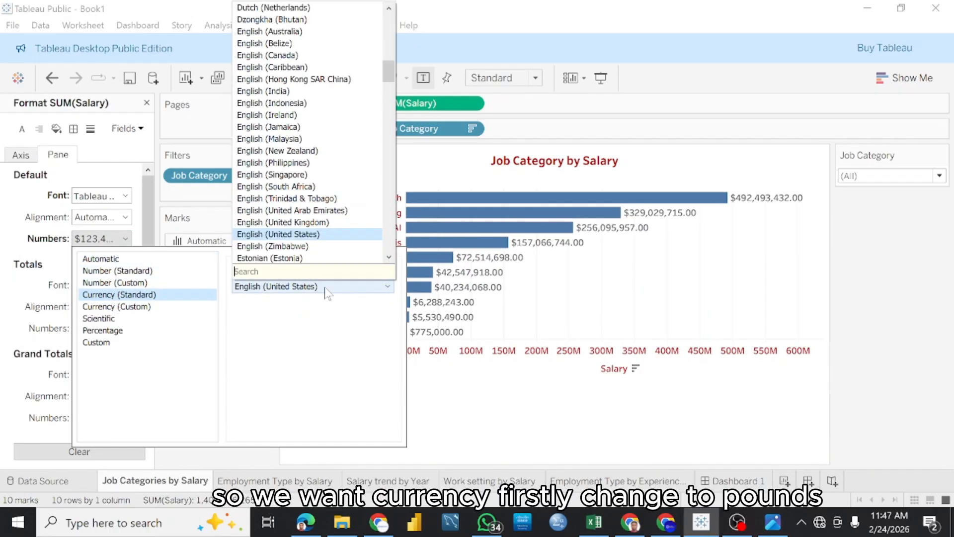
left_click(299, 222)
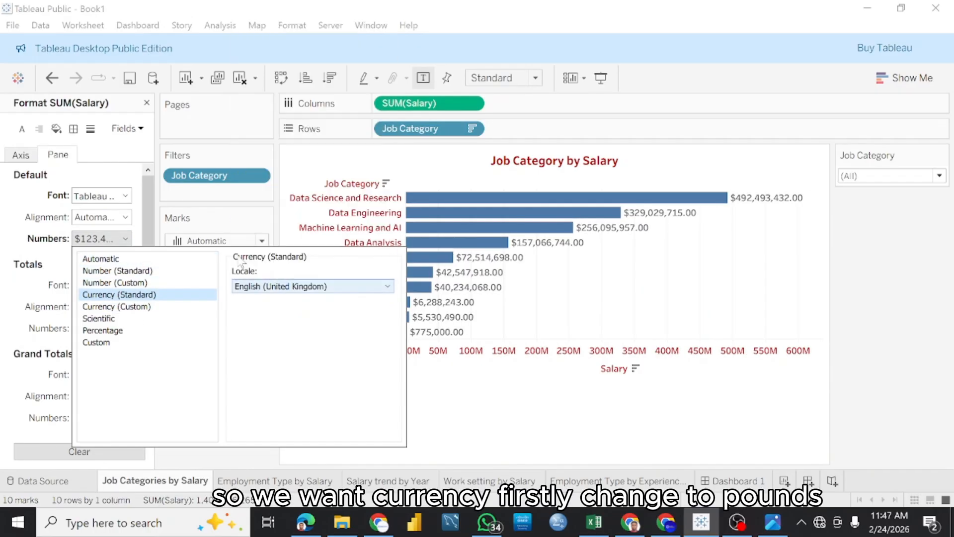
Switch the Salary number format to Currency (Custom) with 0 decimal places and Millions (M) display units.
left_click(135, 307)
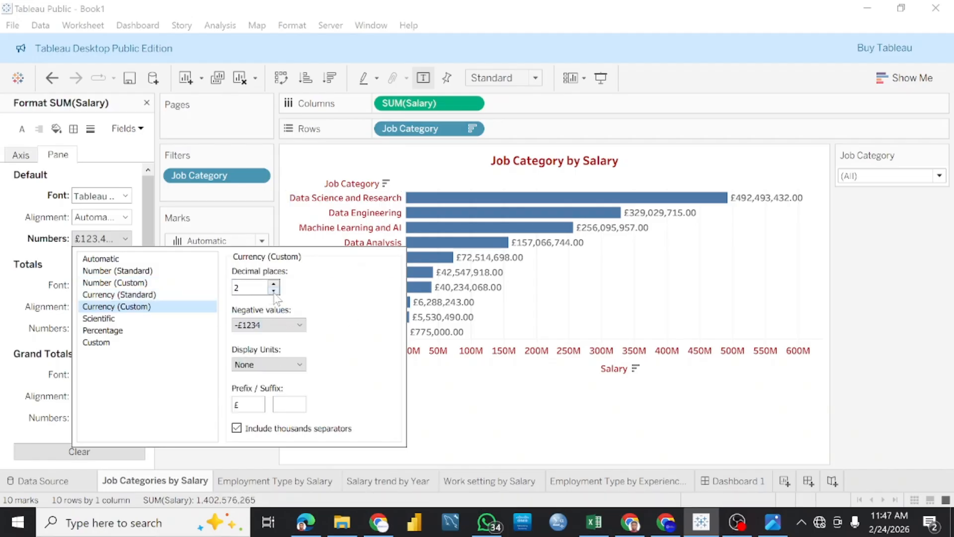
left_click(274, 291)
left_click(274, 292)
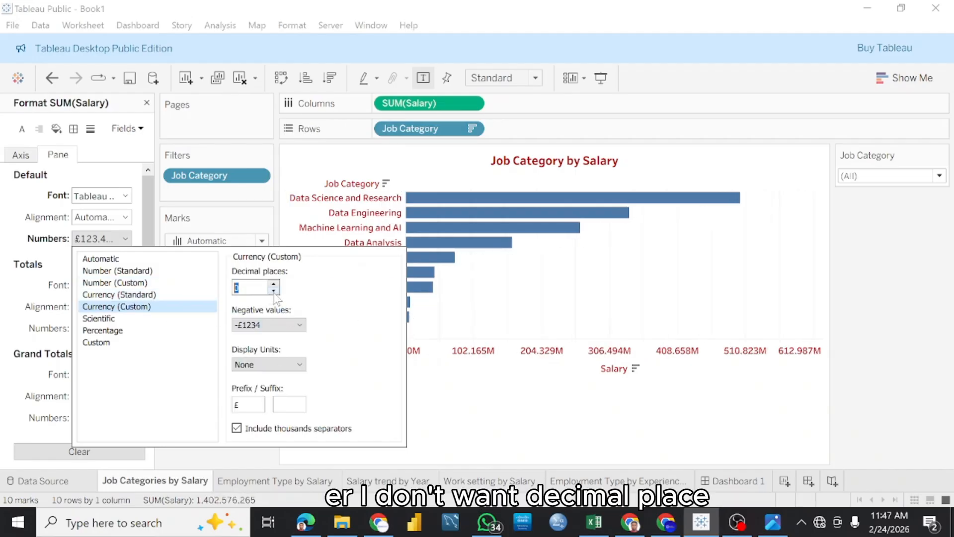
left_click(296, 365)
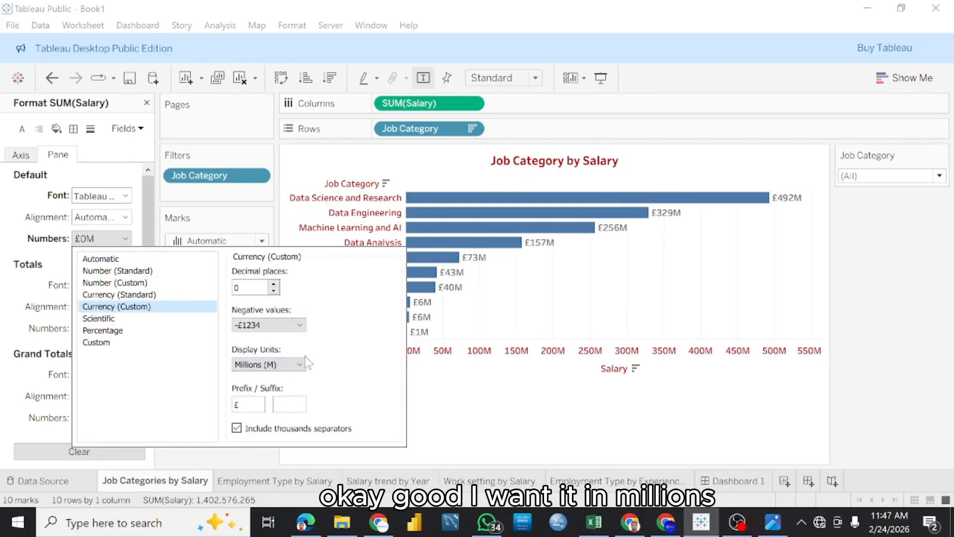
left_click(106, 171)
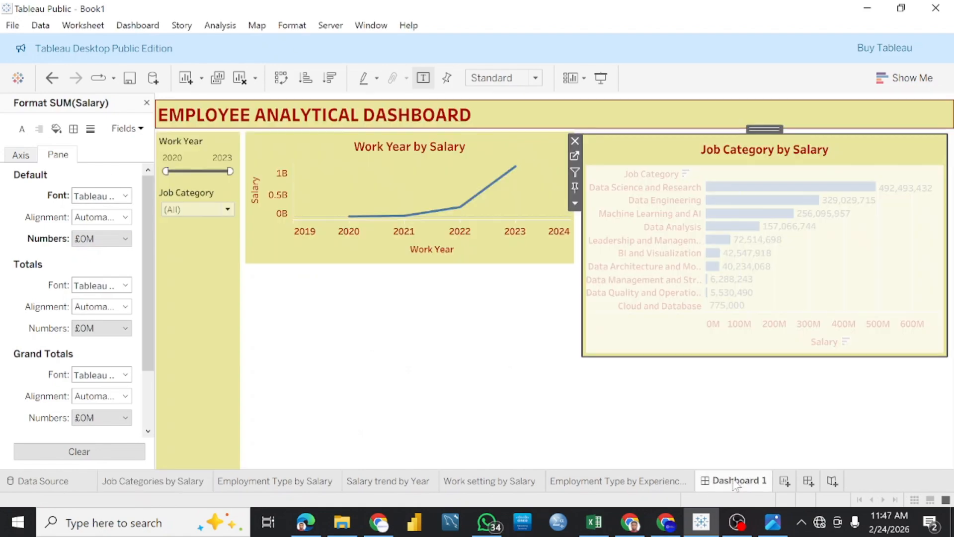
Return to Dashboard 1 and check the salary labels on the Job Category by Salary chart.
left_click(735, 481)
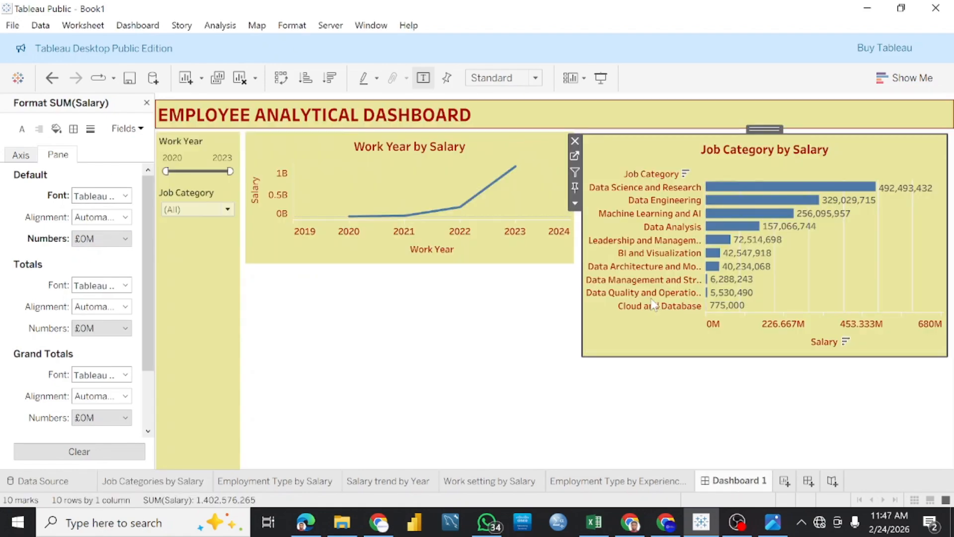
left_click(620, 414)
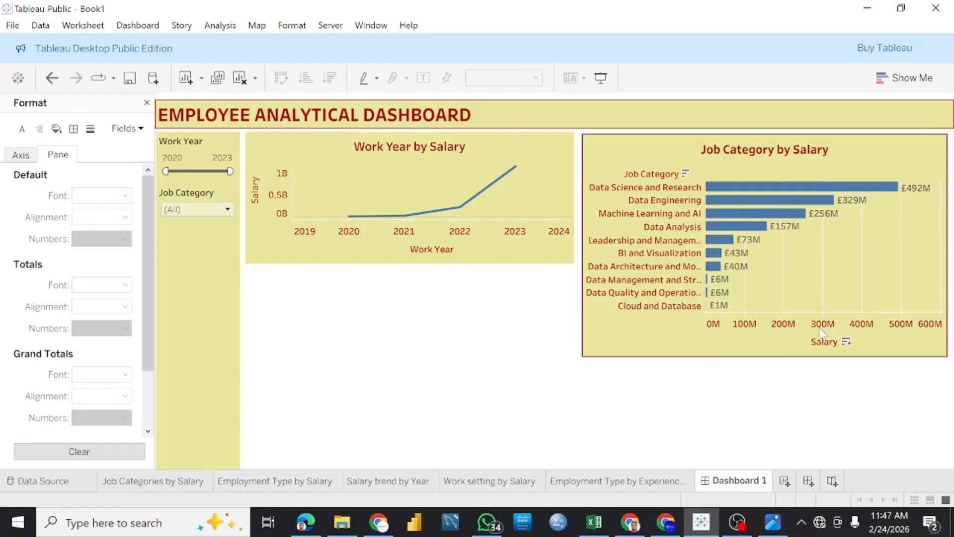
left_click(747, 256)
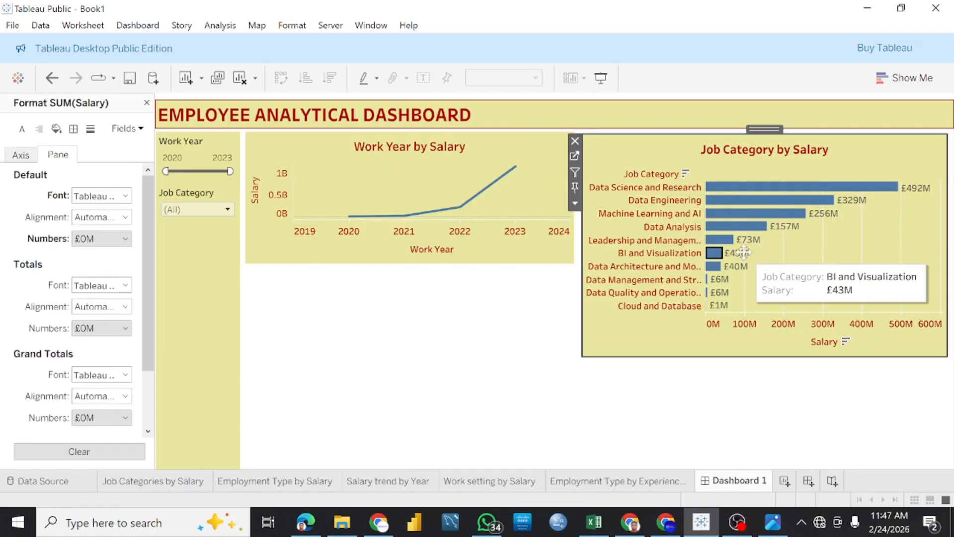
left_click(794, 246)
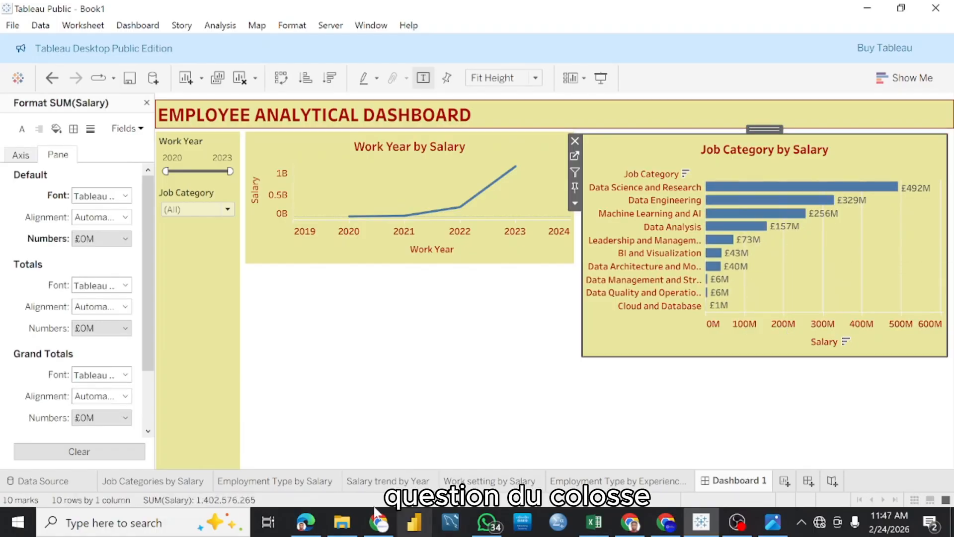
Color the SUM(Salary) bar labels dark red in the Job Categories by Salary worksheet and return to Dashboard 1.
left_click(169, 481)
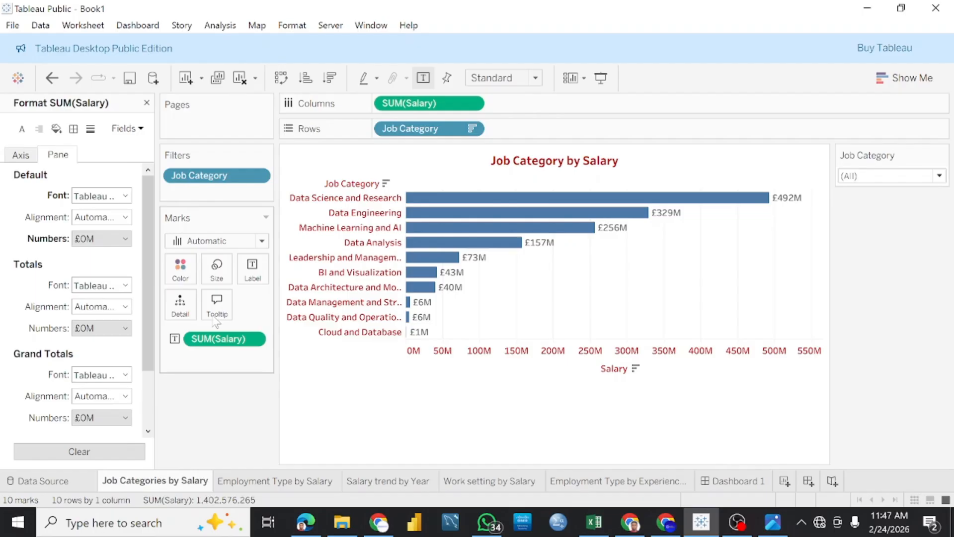
right_click(251, 337)
left_click(96, 271)
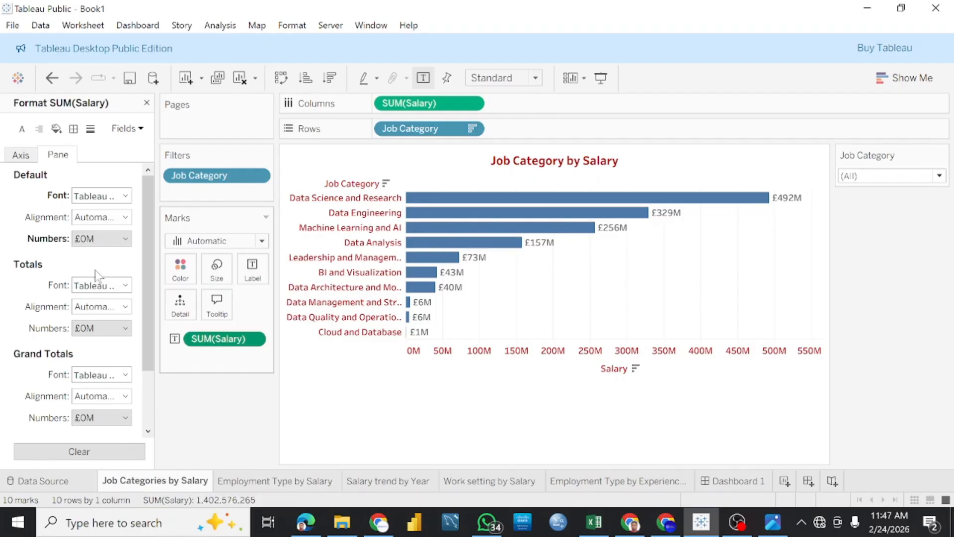
left_click(118, 200)
left_click(82, 325)
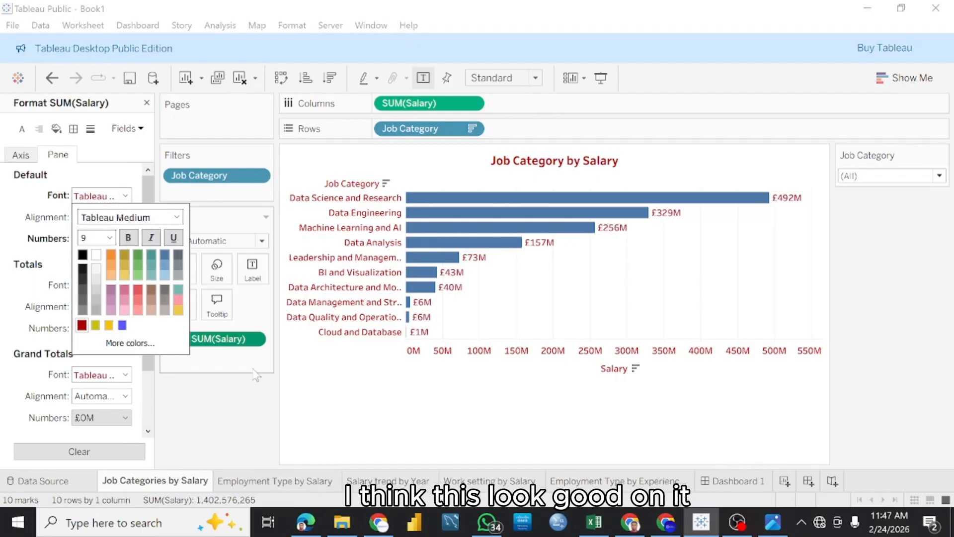
left_click(256, 375)
left_click(736, 480)
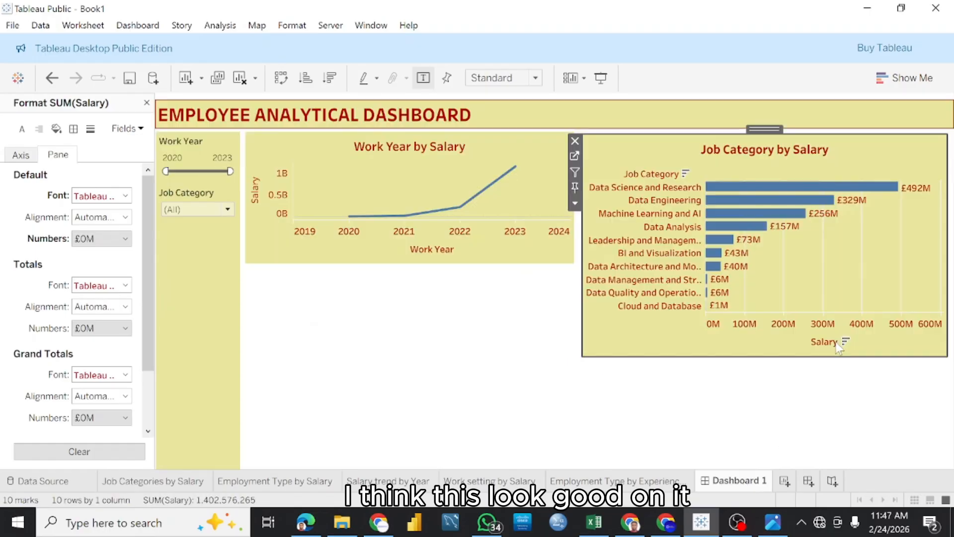
Reduce the font size of the job category row labels on the Job Category by Salary chart to 7.
left_click(724, 375)
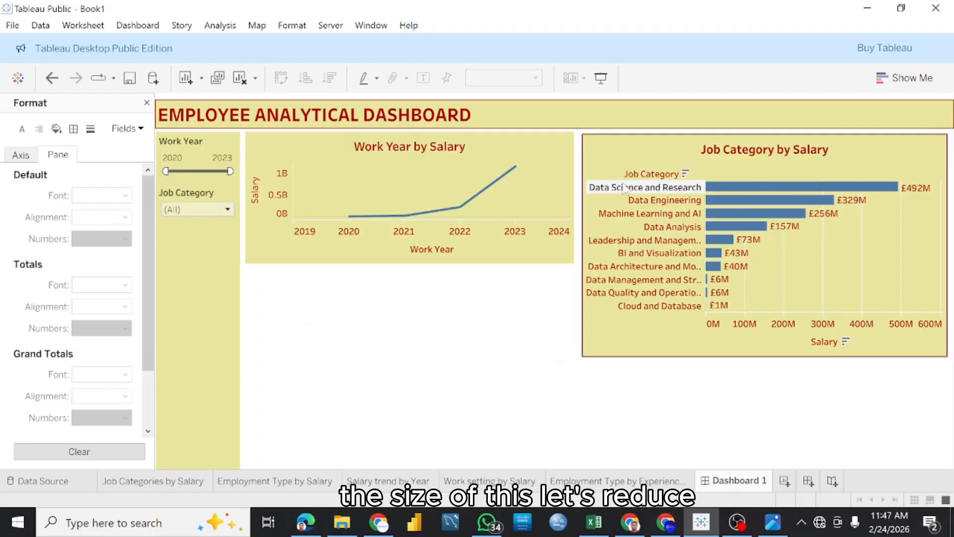
left_click(635, 205)
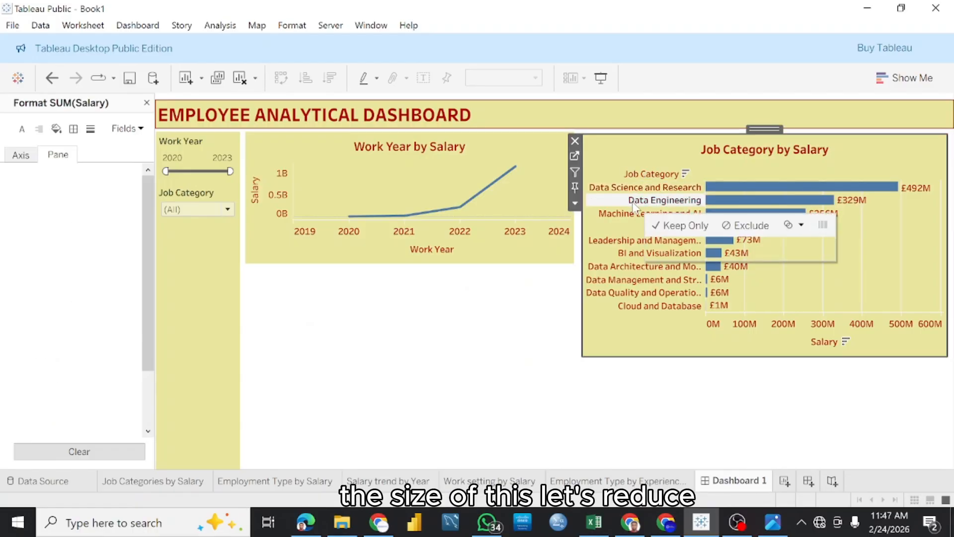
right_click(634, 205)
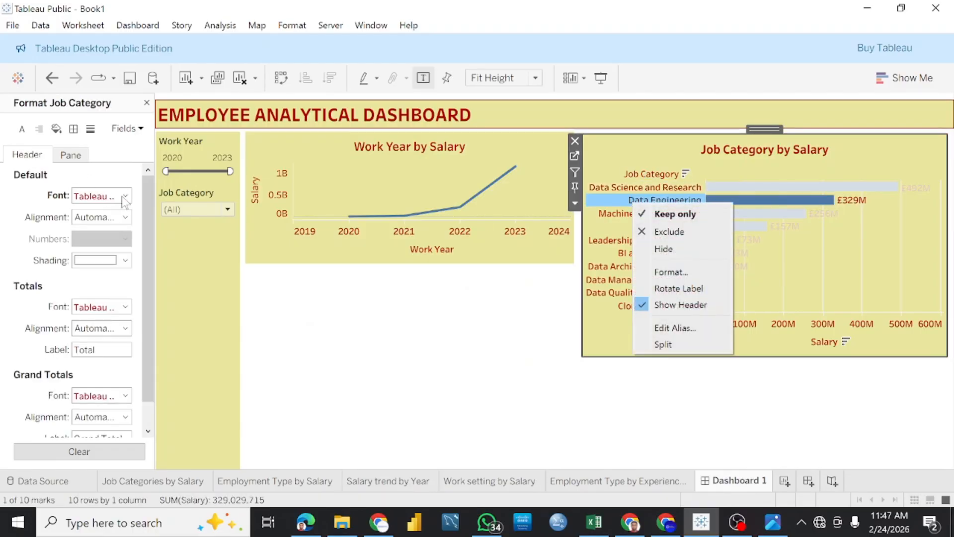
left_click(123, 197)
left_click(110, 237)
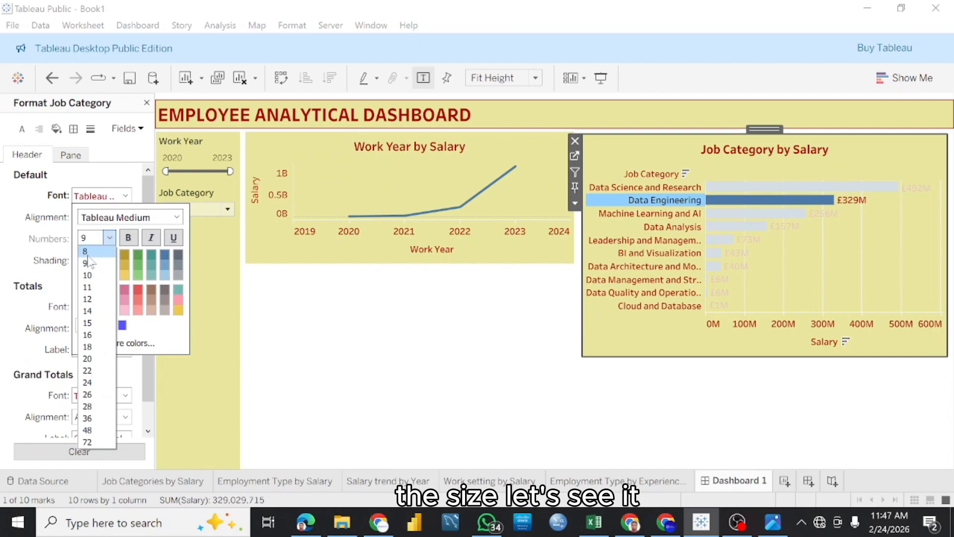
left_click(86, 252)
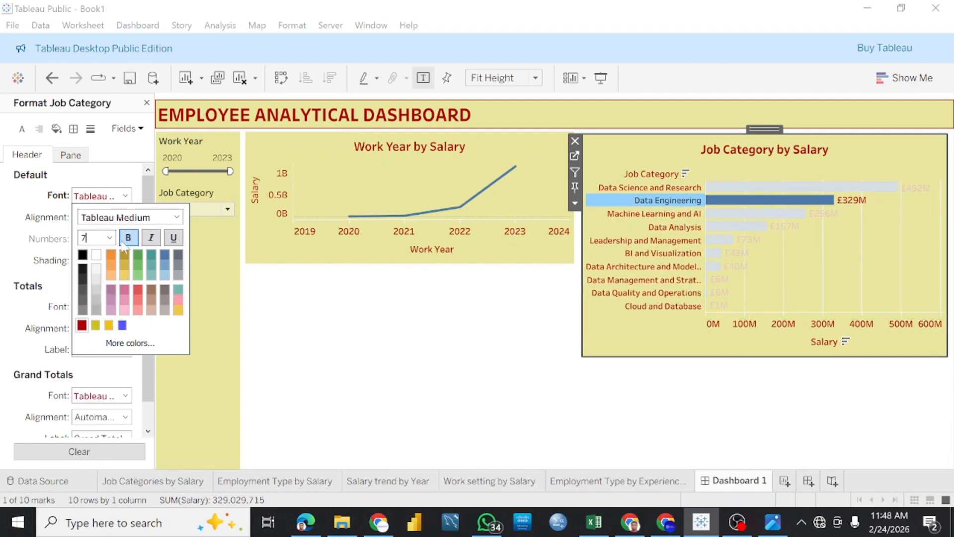
left_click(636, 354)
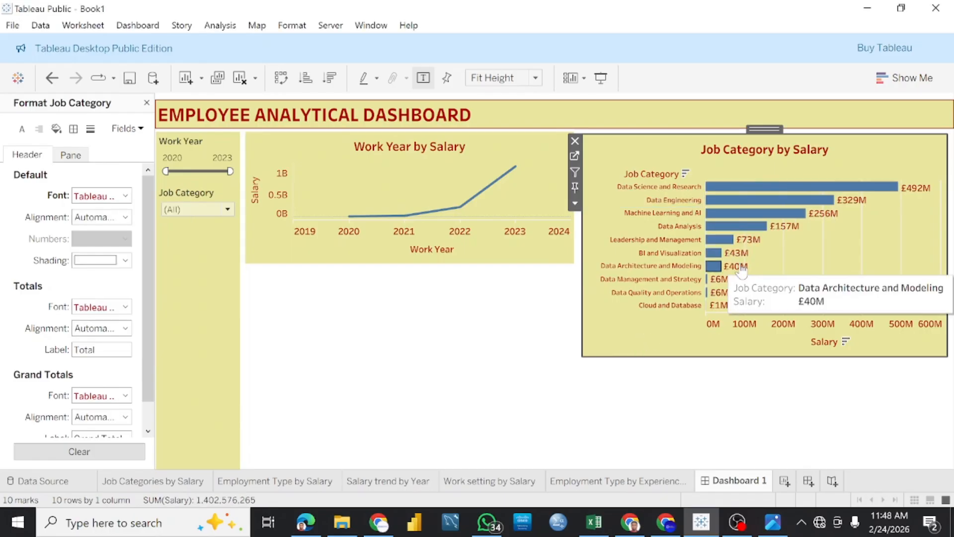
Set the font size of the salary value labels beside the Job Category by Salary bars to 7.
left_click(741, 328)
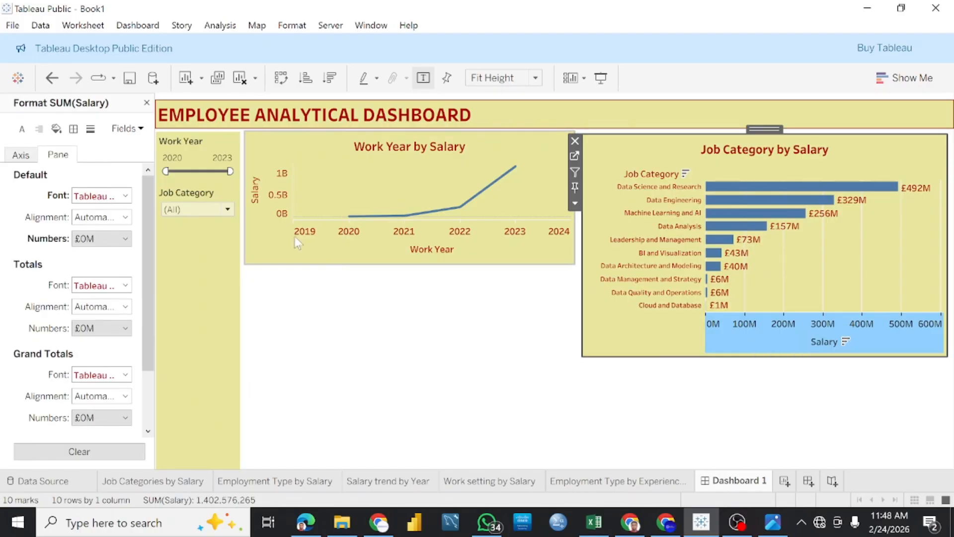
left_click(124, 196)
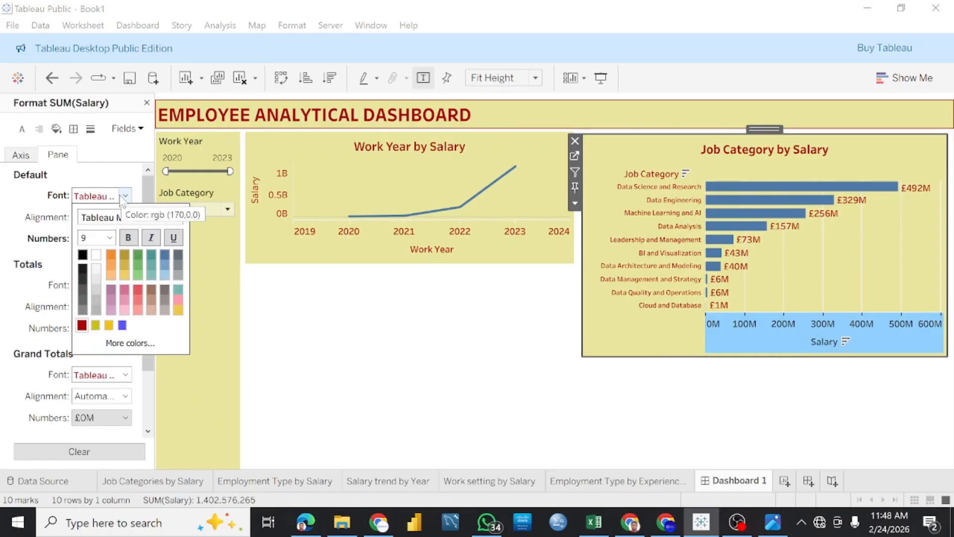
left_click(110, 237)
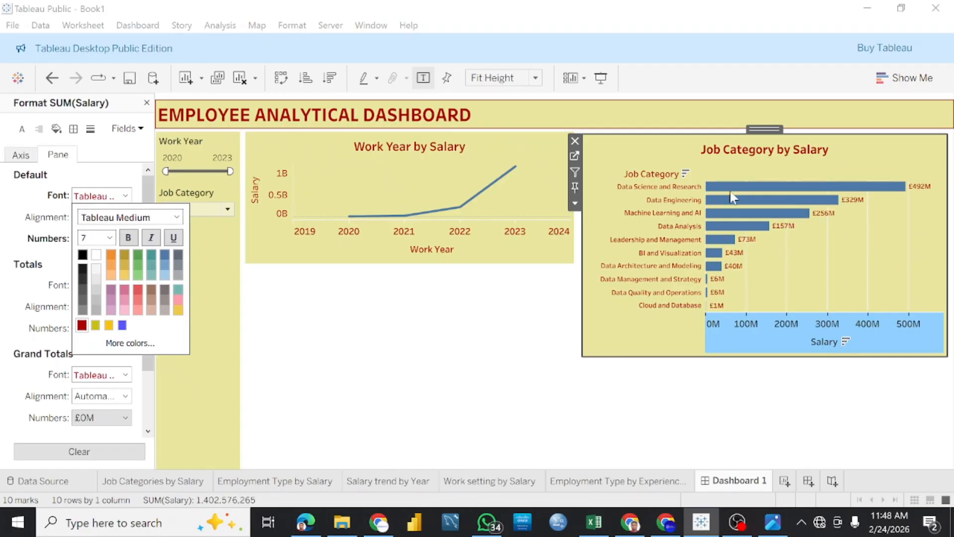
left_click(667, 348)
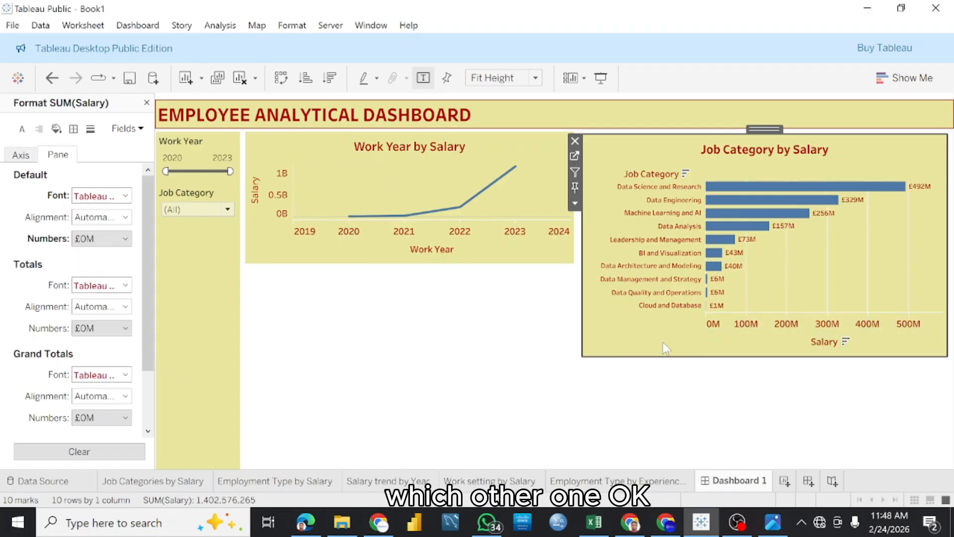
right_click(766, 331)
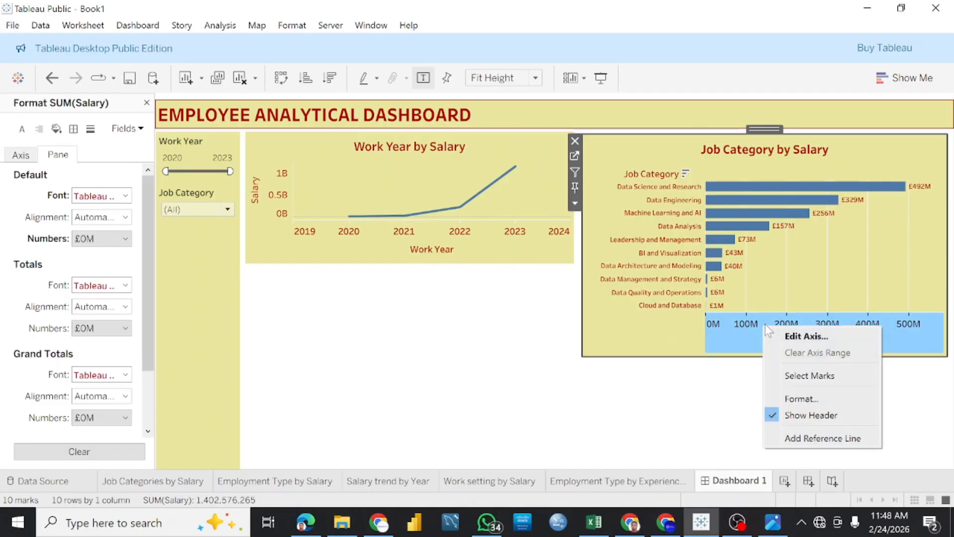
left_click(714, 327)
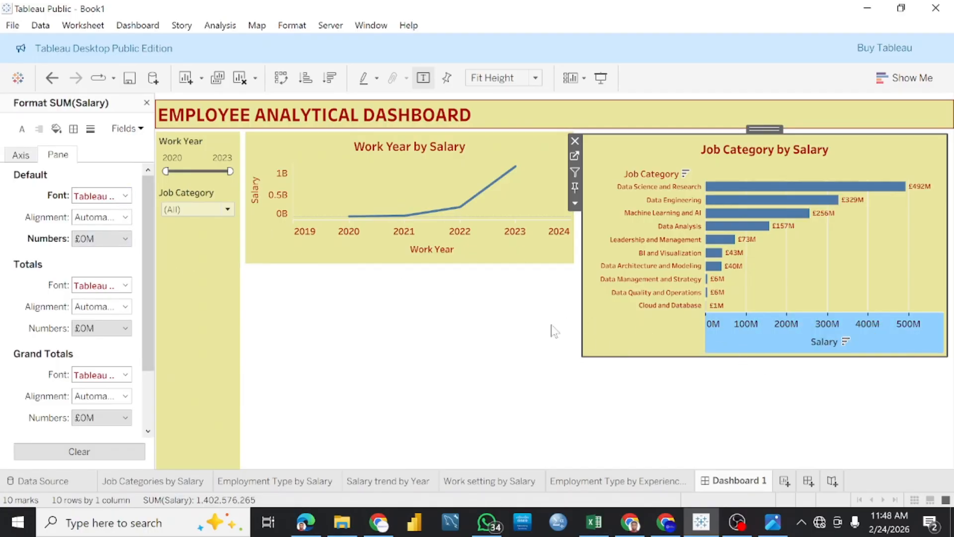
left_click(125, 196)
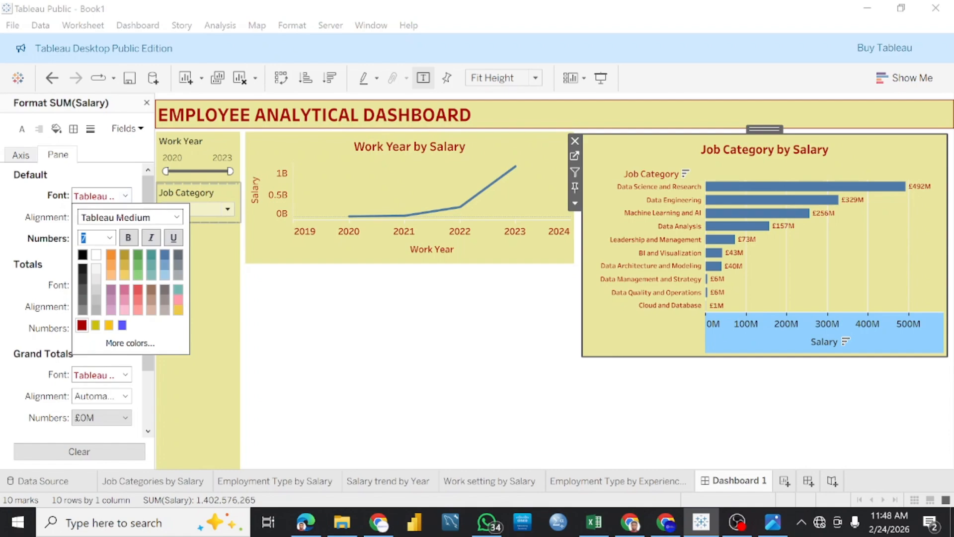
left_click(523, 373)
left_click(679, 332)
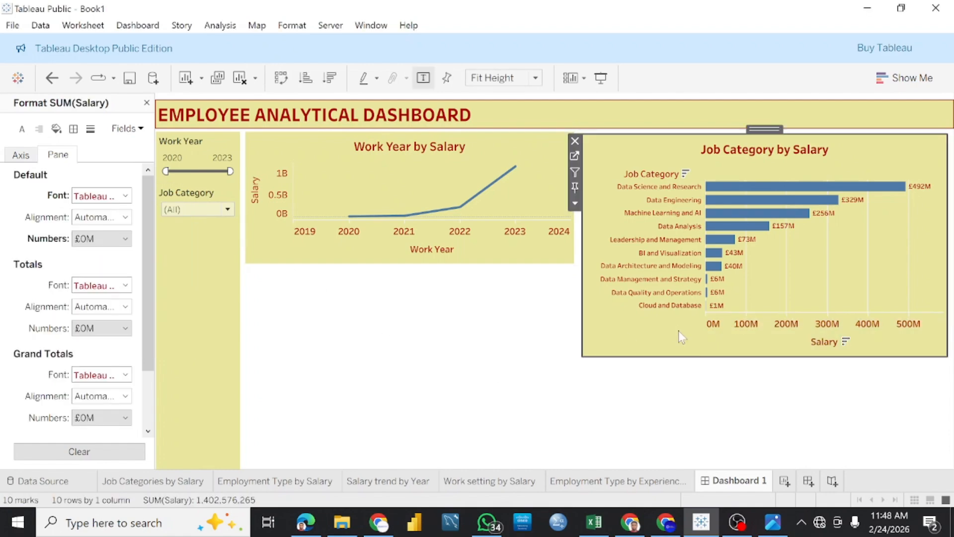
Try hiding the Salary axis header on the Job Category by Salary chart, and undo it.
right_click(717, 324)
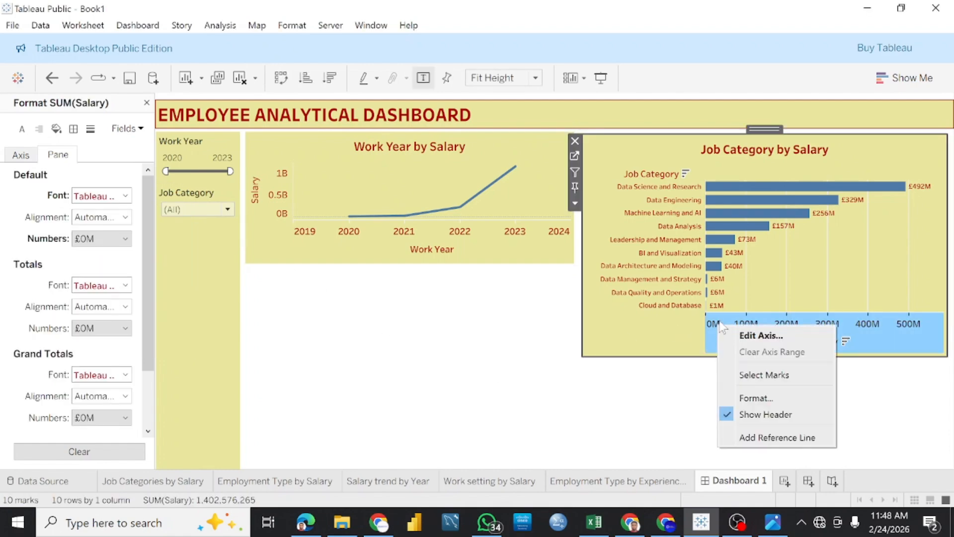
left_click(747, 405)
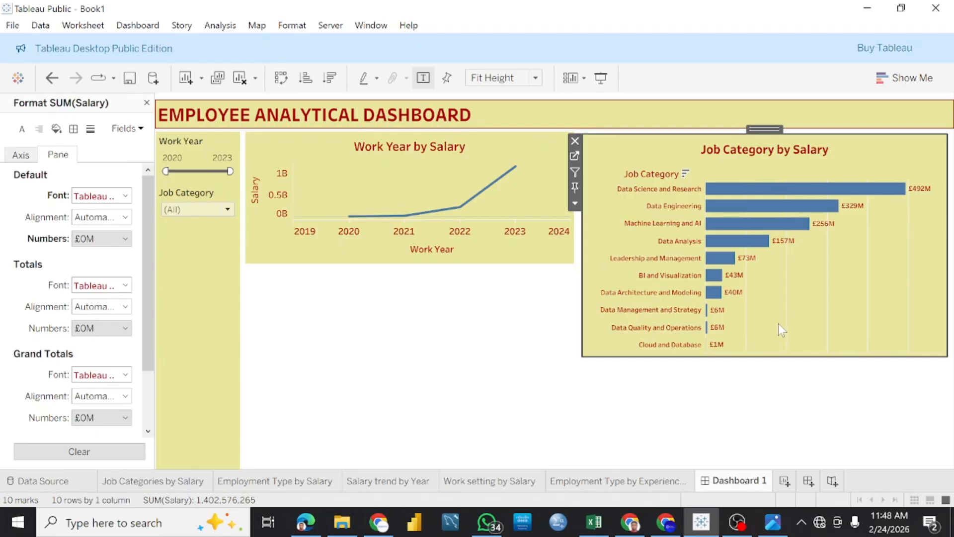
key("ctrl+z")
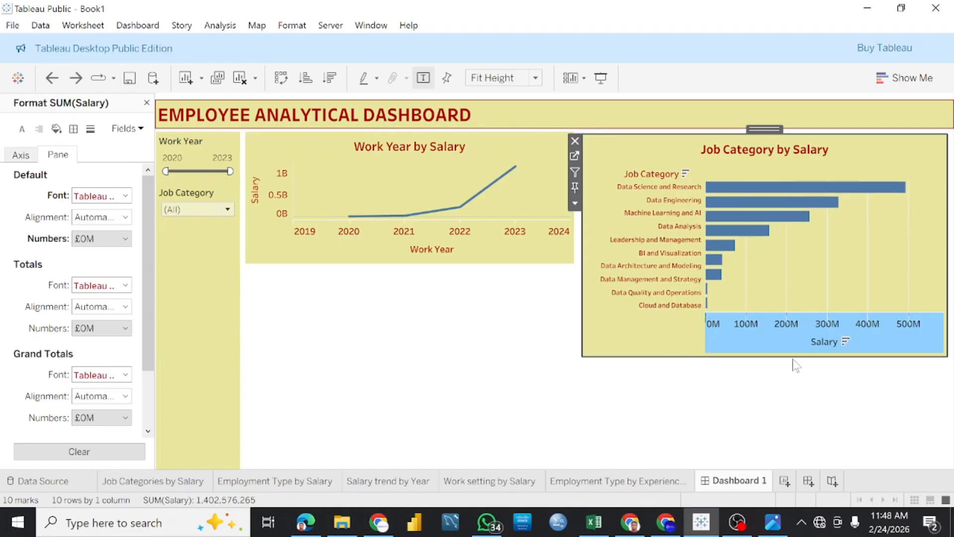
Try to reach the Salary axis font settings for the Job Category by Salary chart, continuing in the Job Categories by Salary worksheet.
right_click(743, 333)
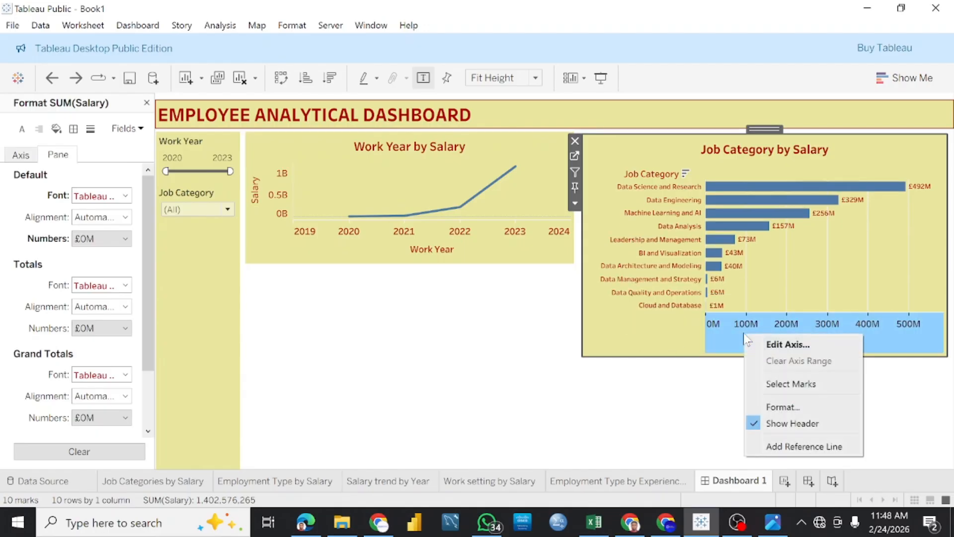
left_click(783, 408)
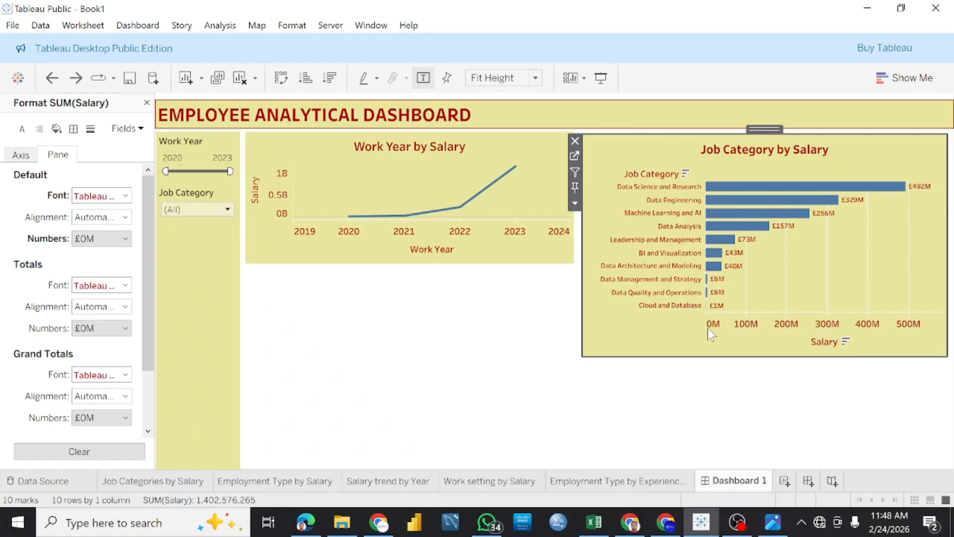
left_click(154, 482)
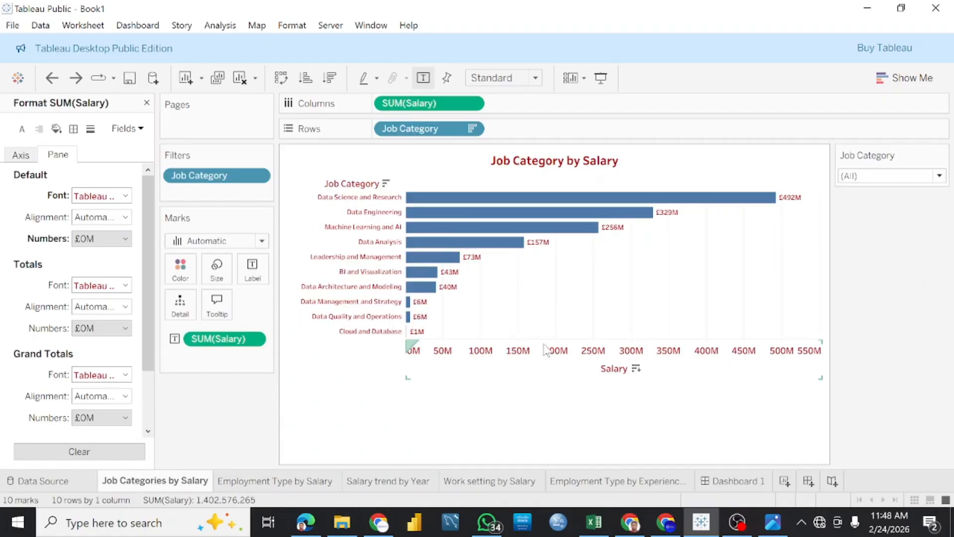
right_click(502, 358)
left_click(528, 428)
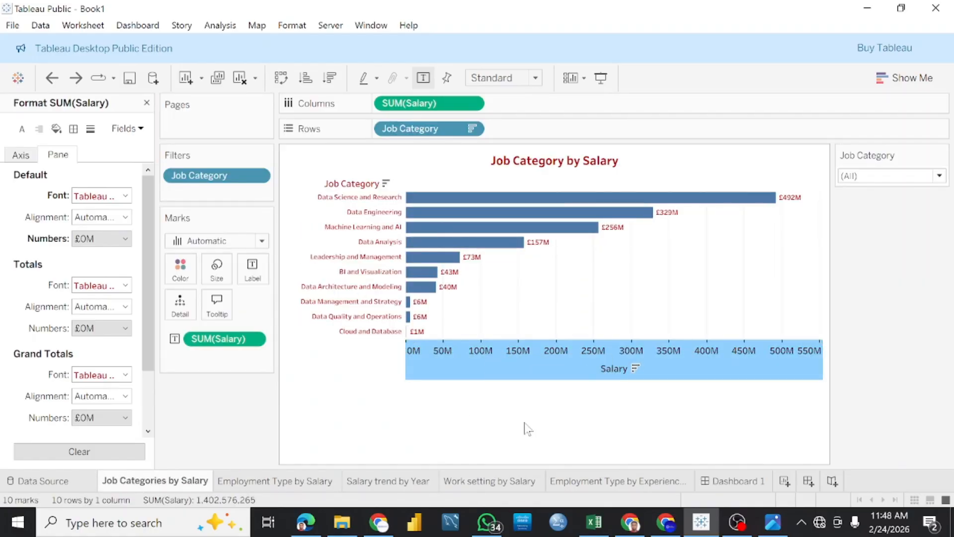
left_click(125, 129)
left_click(136, 147)
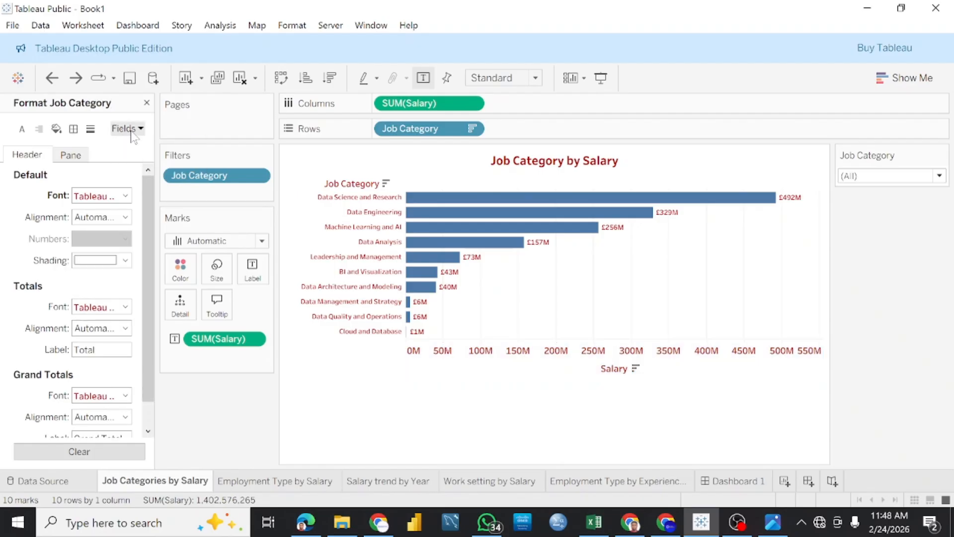
left_click(126, 129)
left_click(139, 161)
left_click(125, 196)
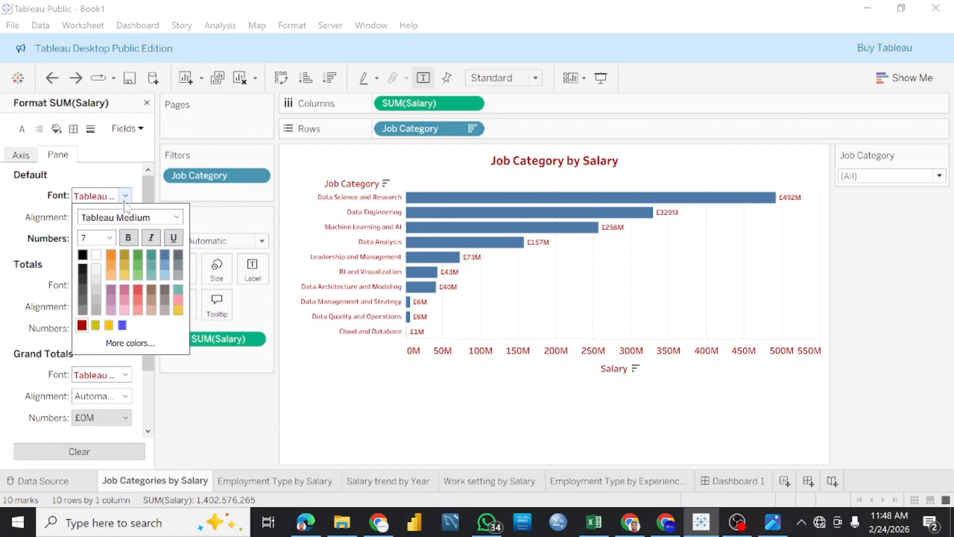
left_click(543, 401)
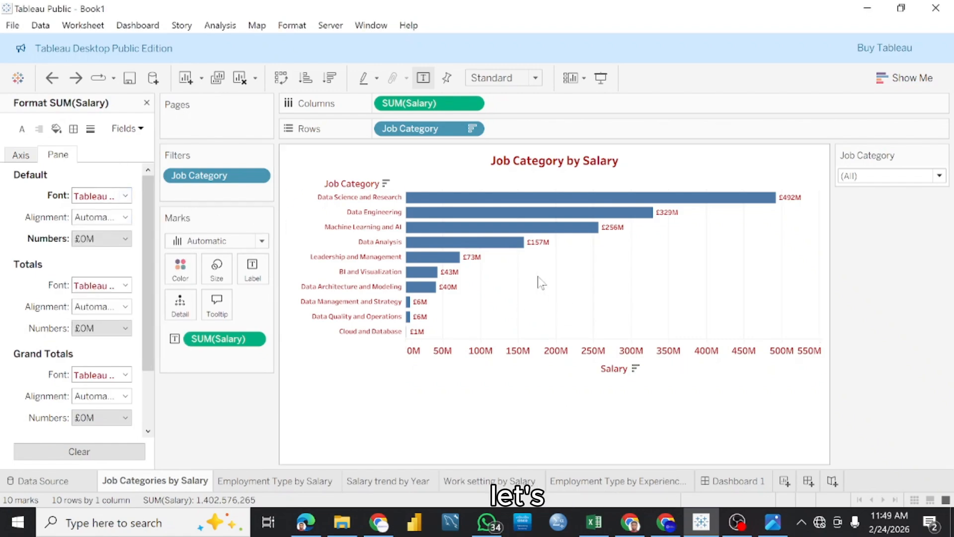
Try once more to open the Salary axis formatting in the worksheet, and return to Dashboard 1.
left_click(417, 354)
left_click(420, 447)
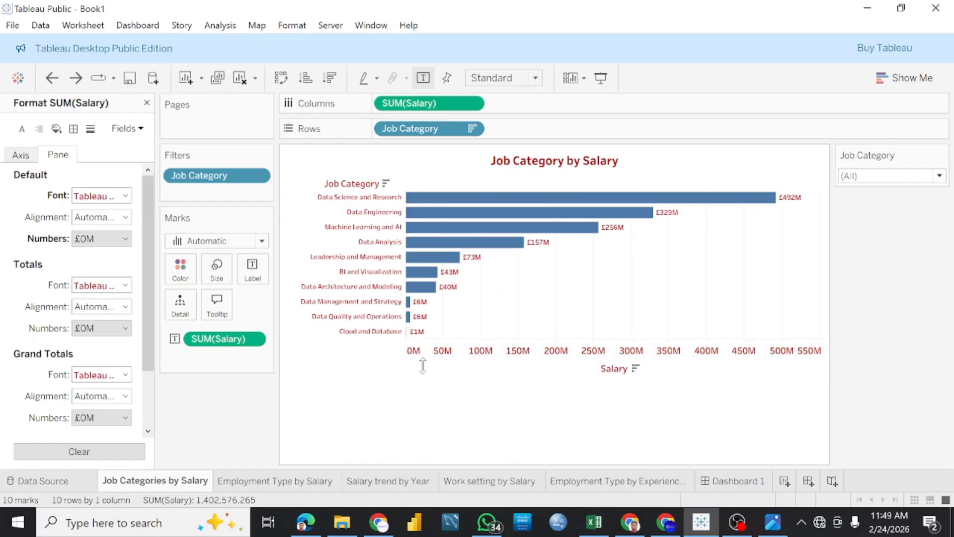
left_click(422, 354)
right_click(421, 353)
left_click(359, 413)
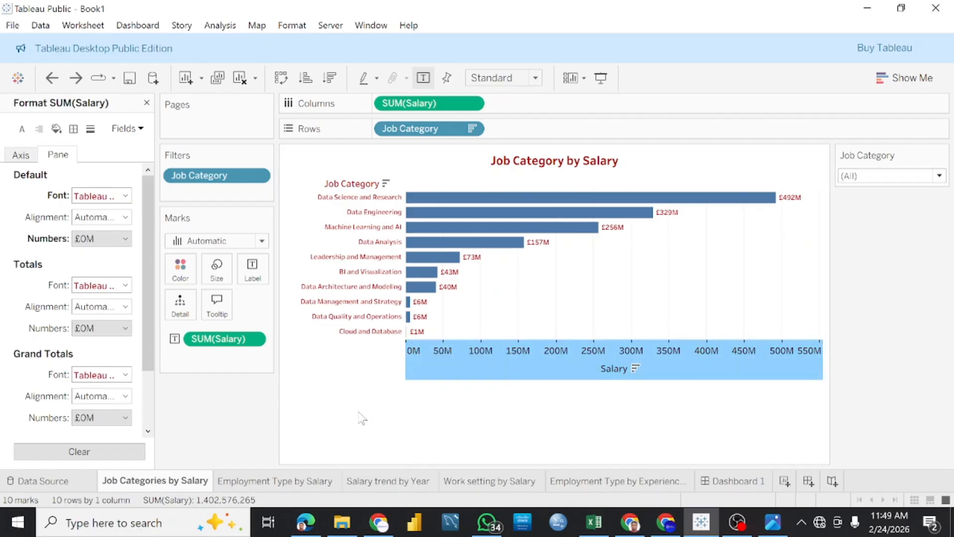
left_click(731, 482)
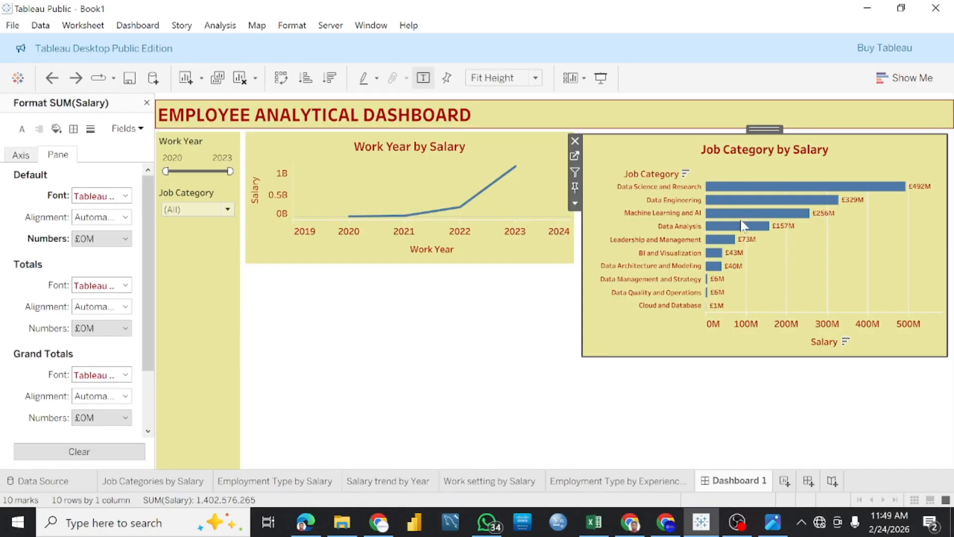
Check the Dashboard.png reference image for the next chart and its placement, and return to the Tableau dashboard.
left_click(780, 530)
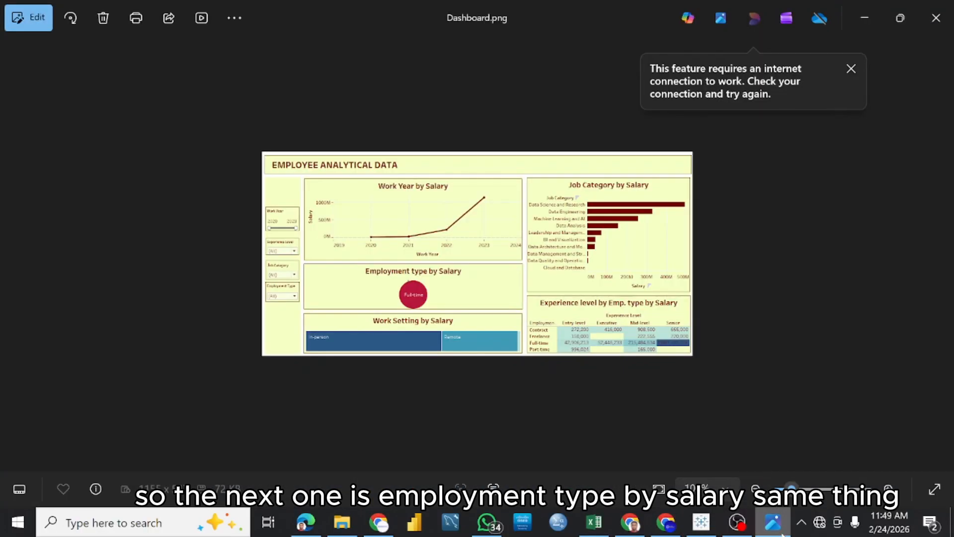
left_click(781, 533)
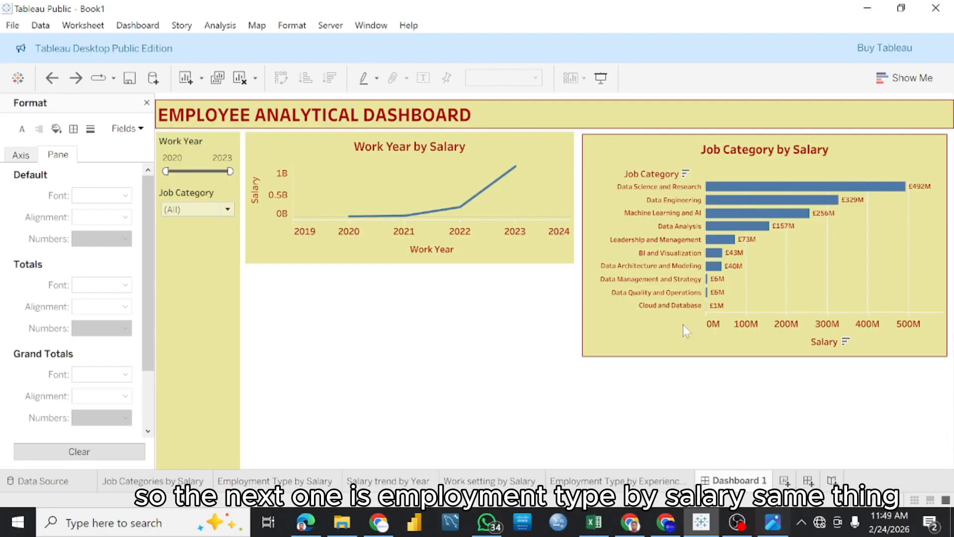
left_click(784, 531)
left_click(784, 530)
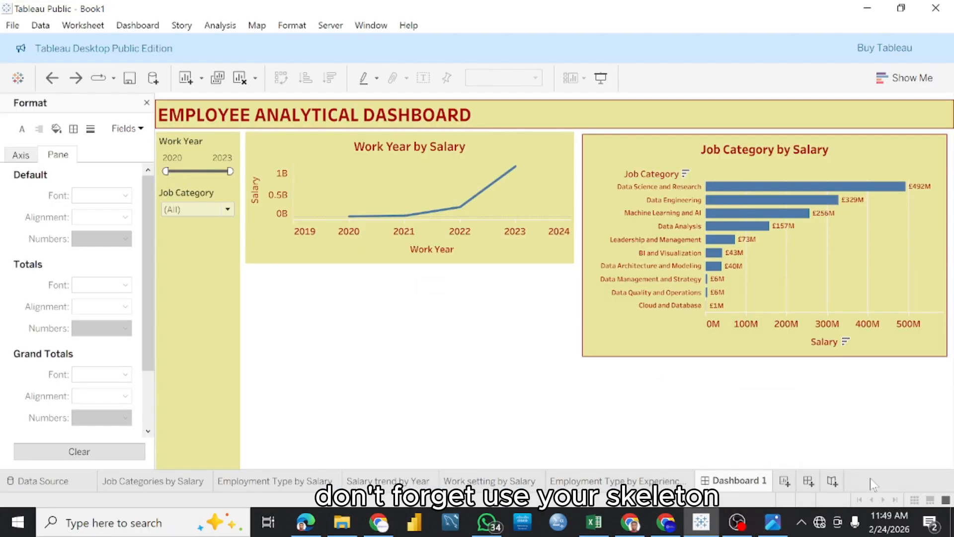
left_click(772, 530)
left_click(770, 530)
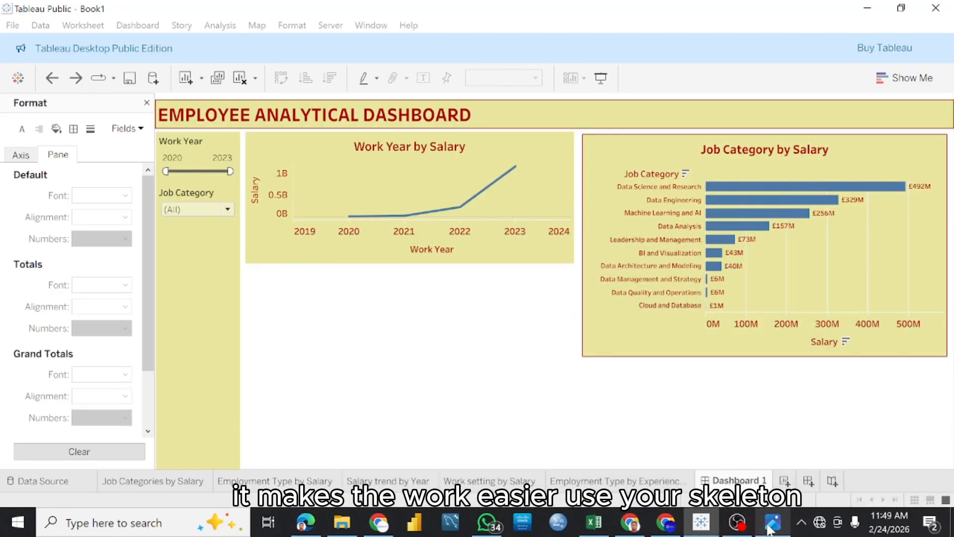
left_click(667, 351)
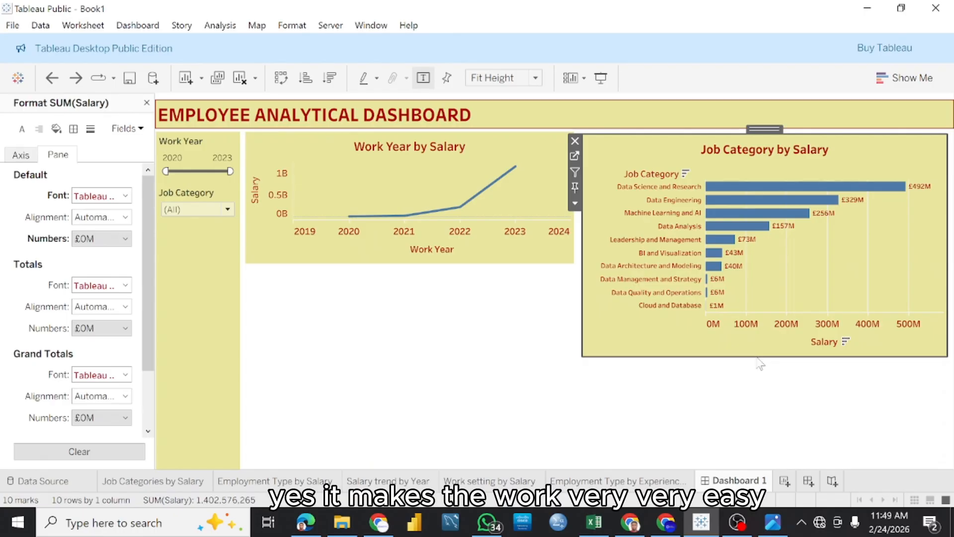
left_click(756, 365)
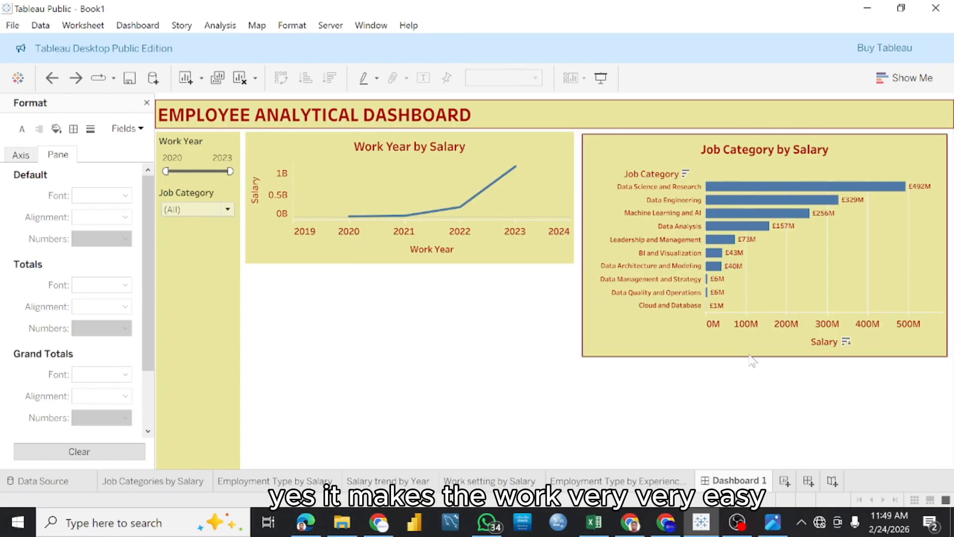
left_click(753, 351)
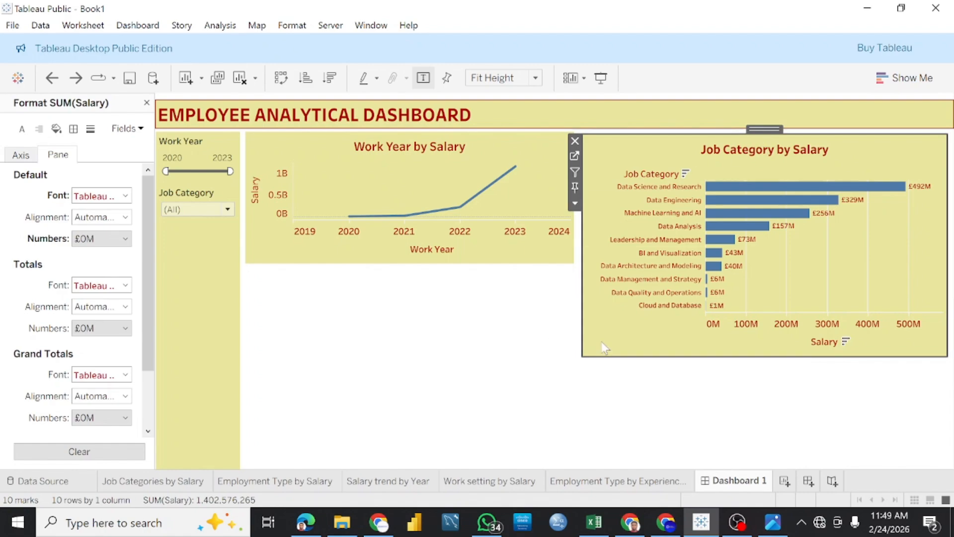
left_click(499, 437)
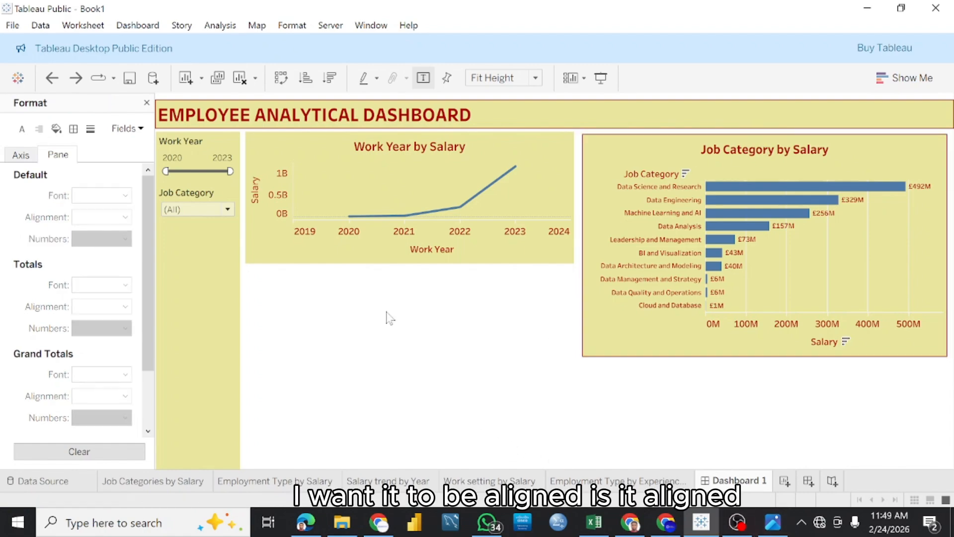
Try to align the top edges of the Job Category by Salary and Work Year by Salary charts by moving each one slightly.
left_click(712, 135)
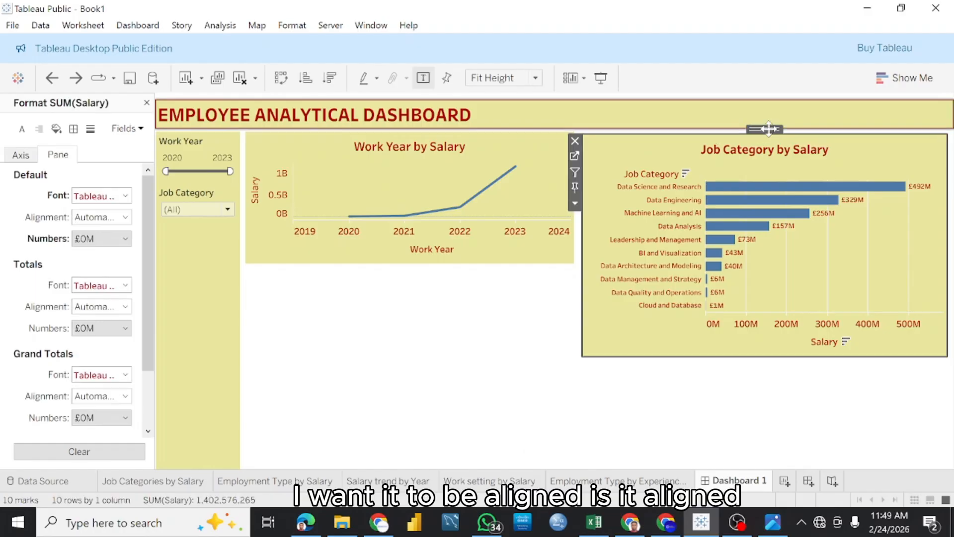
left_click_drag(770, 128, 770, 122)
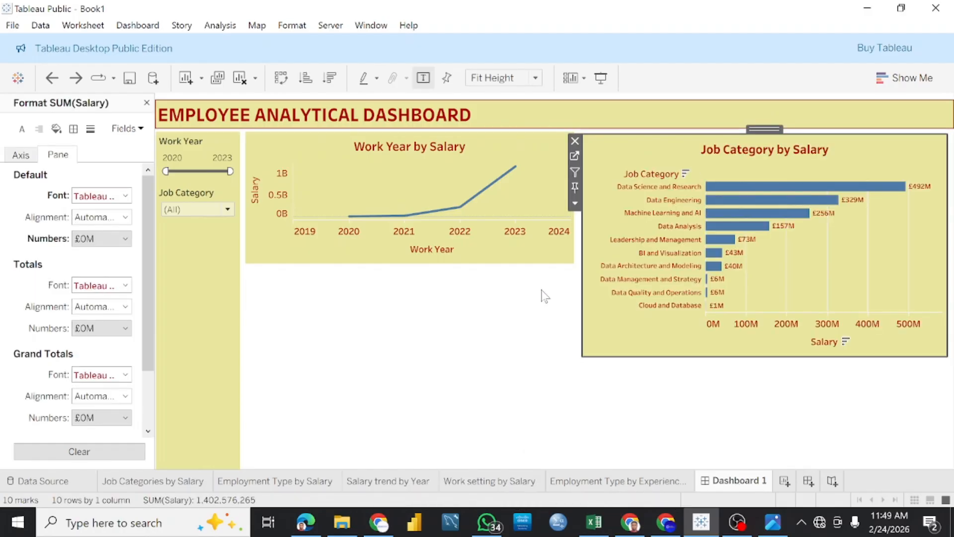
left_click(557, 137)
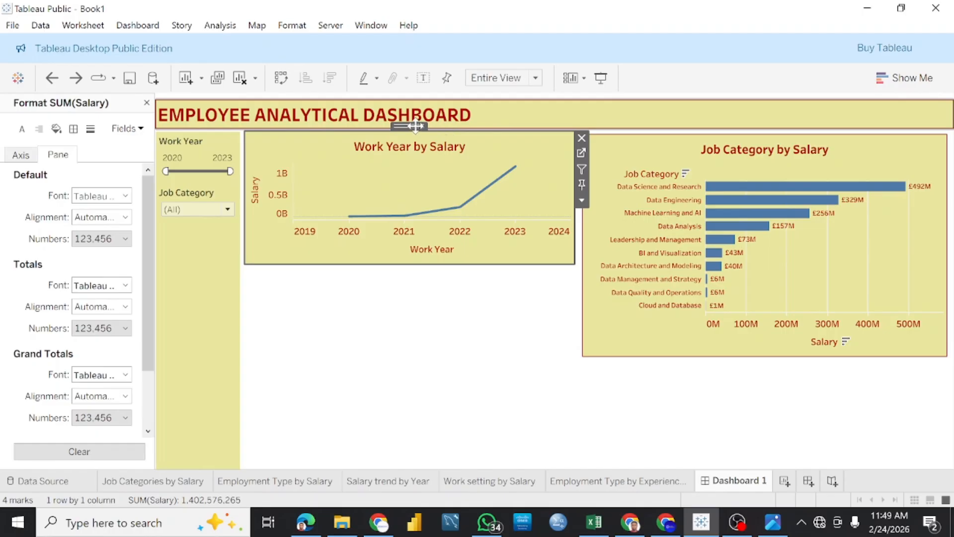
left_click_drag(414, 128, 412, 154)
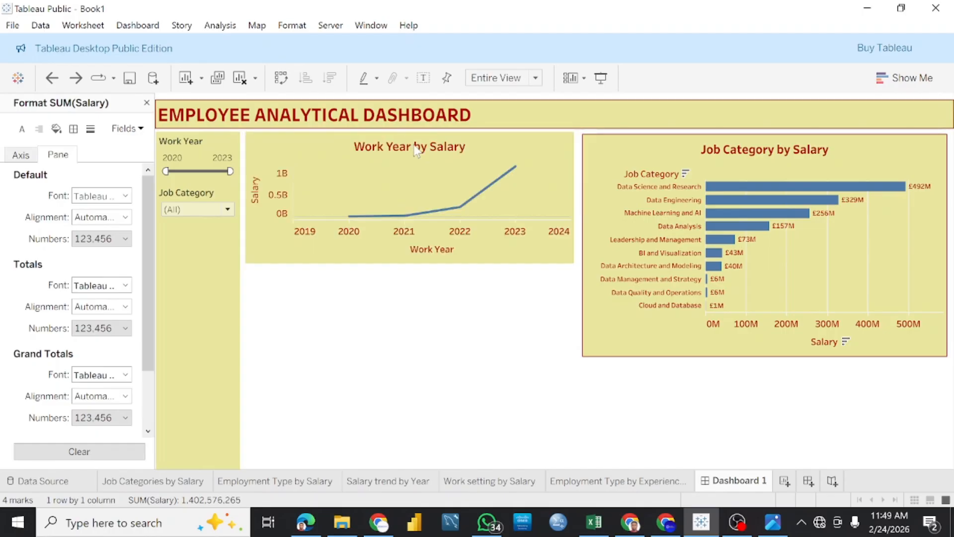
left_click(486, 394)
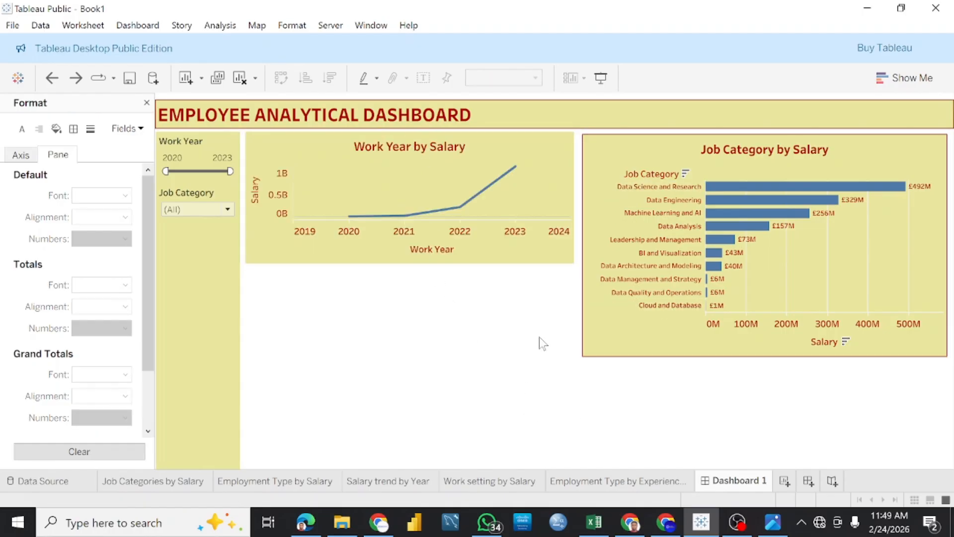
Add a floating horizontal container directly below the Work Year by Salary chart and widen it to match that chart's width.
left_click(771, 528)
left_click(771, 528)
left_click(145, 103)
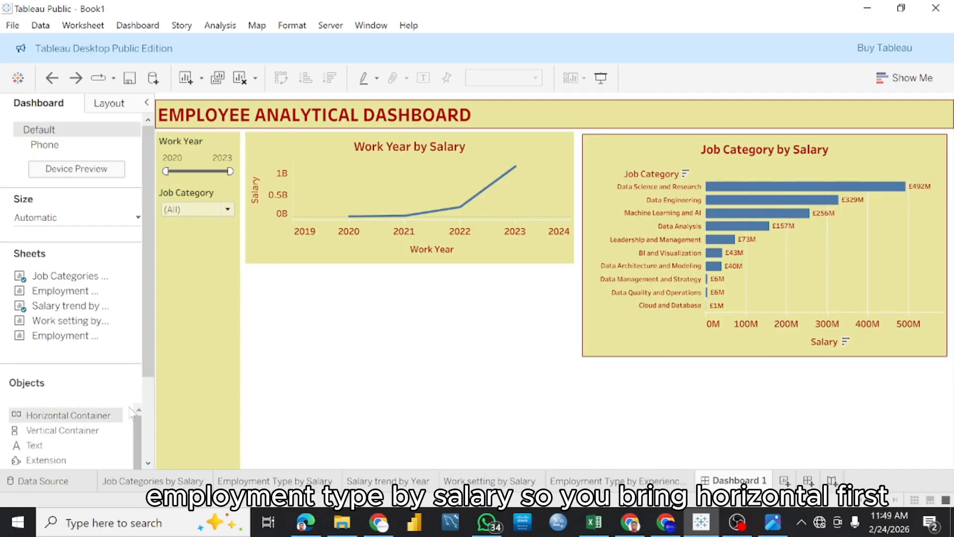
left_click_drag(130, 412, 848, 127)
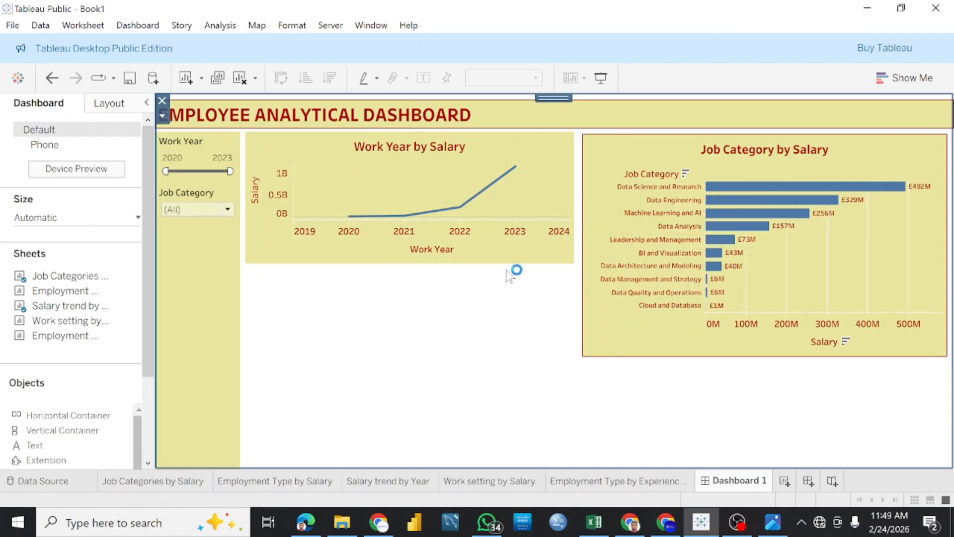
left_click(163, 116)
left_click(213, 191)
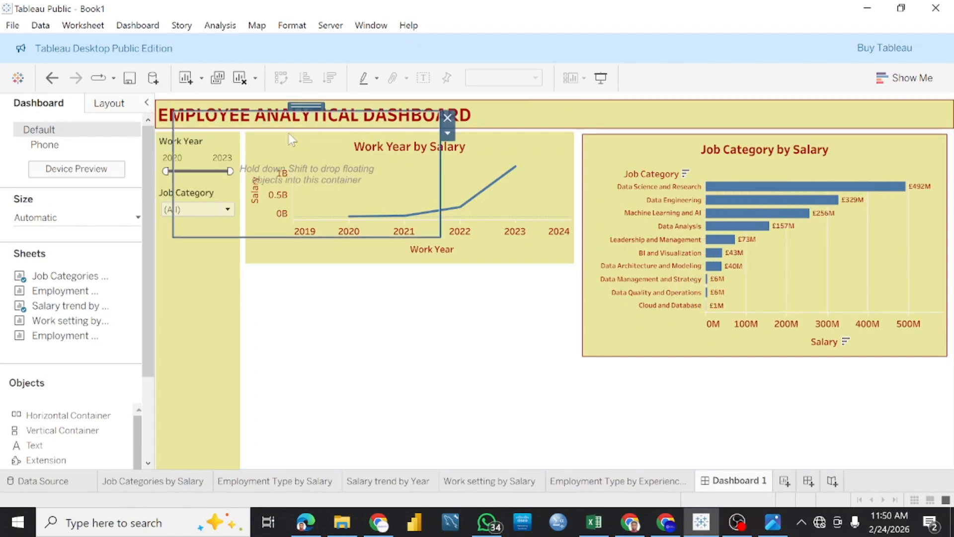
left_click_drag(323, 106, 380, 266)
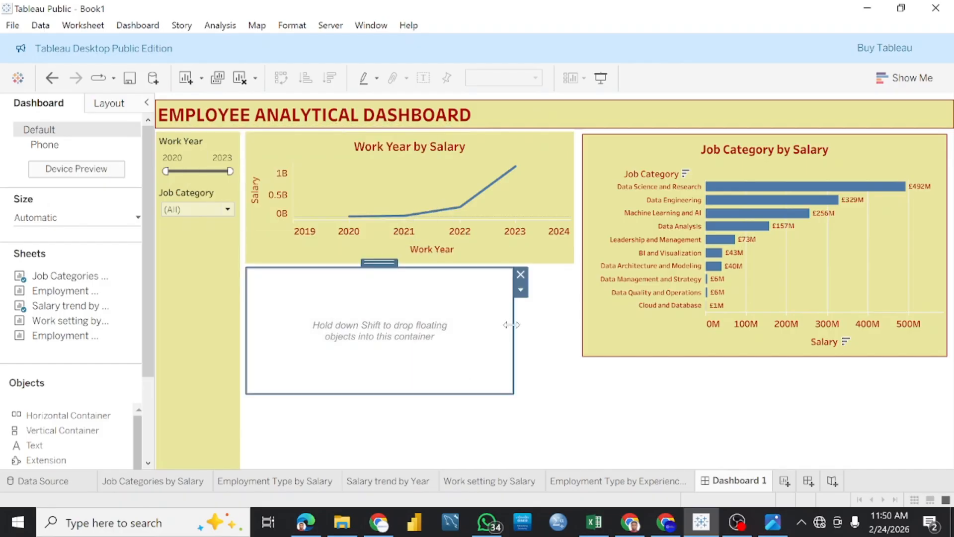
left_click_drag(512, 325, 575, 336)
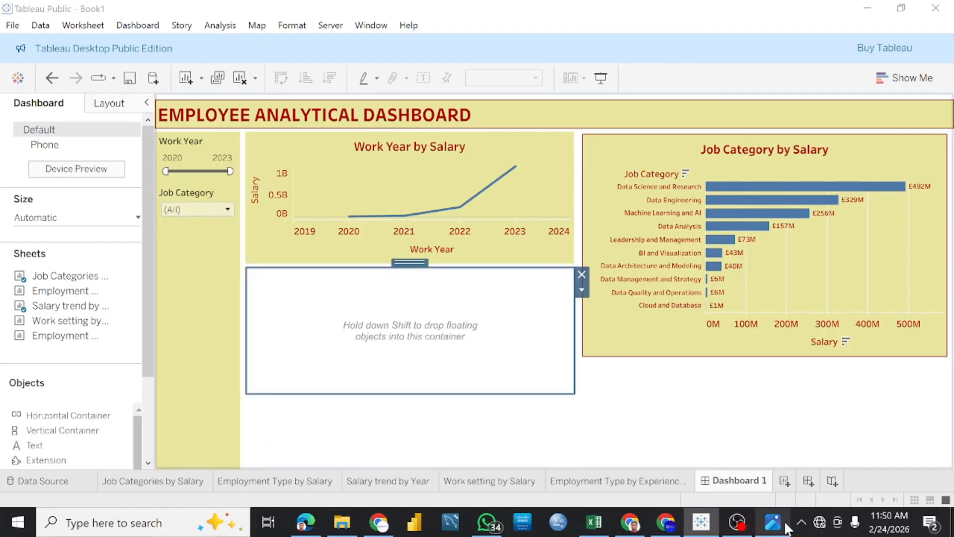
Shorten the empty container below Work Year by Salary to about 139 px high and give it a thin solid dark red border.
left_click(781, 526)
left_click(780, 526)
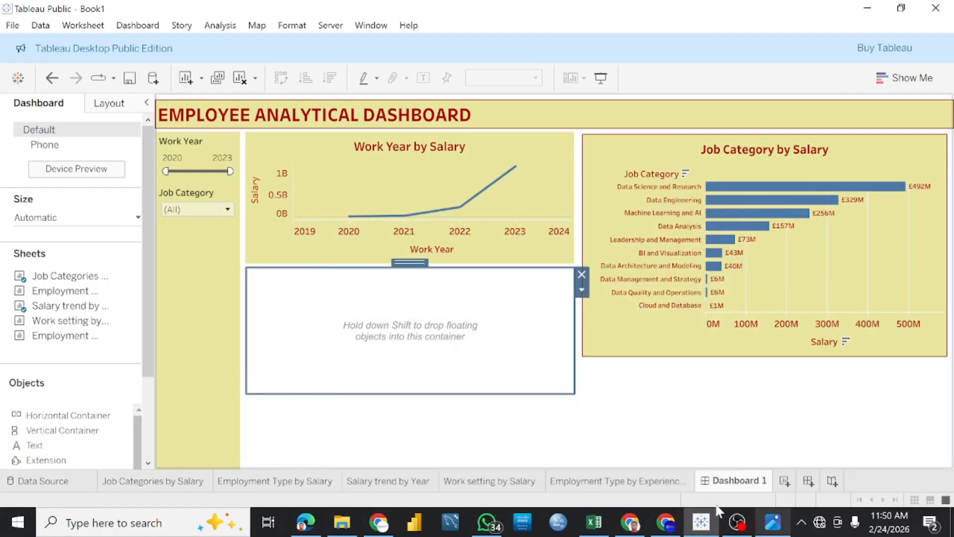
left_click_drag(419, 394, 424, 372)
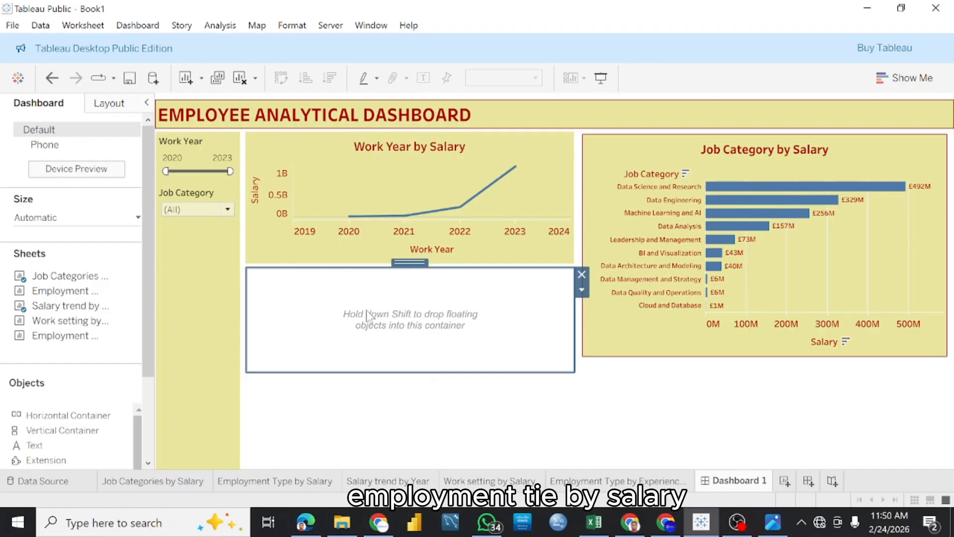
left_click(105, 104)
left_click(130, 231)
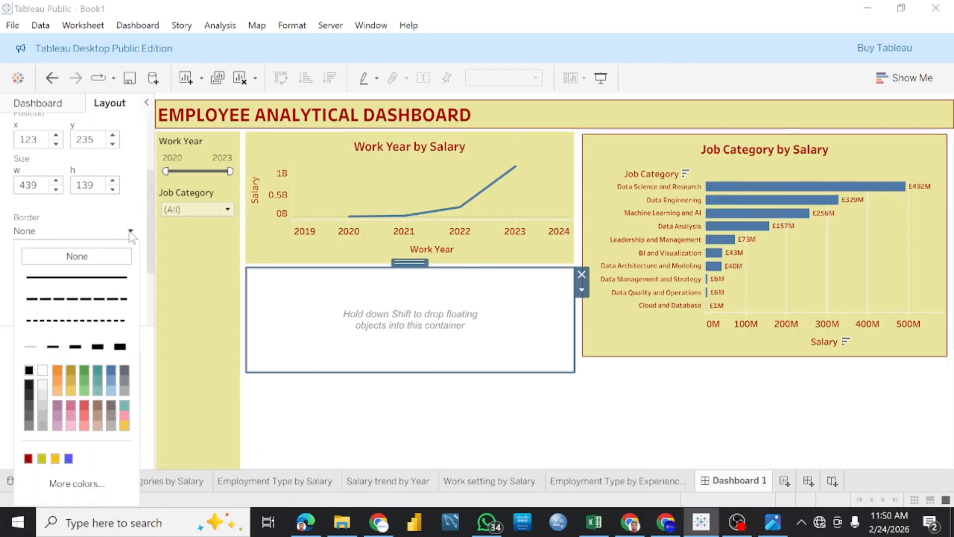
left_click(76, 278)
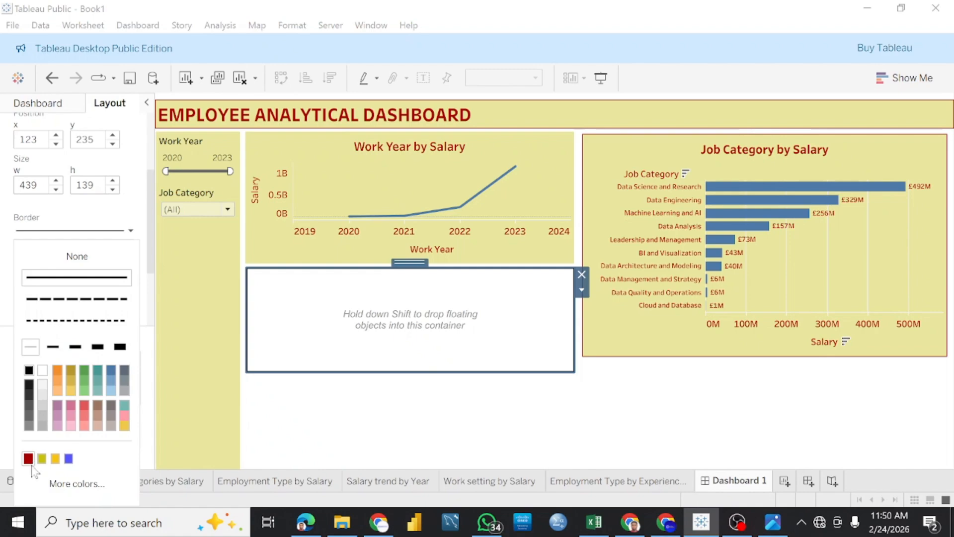
left_click(28, 458)
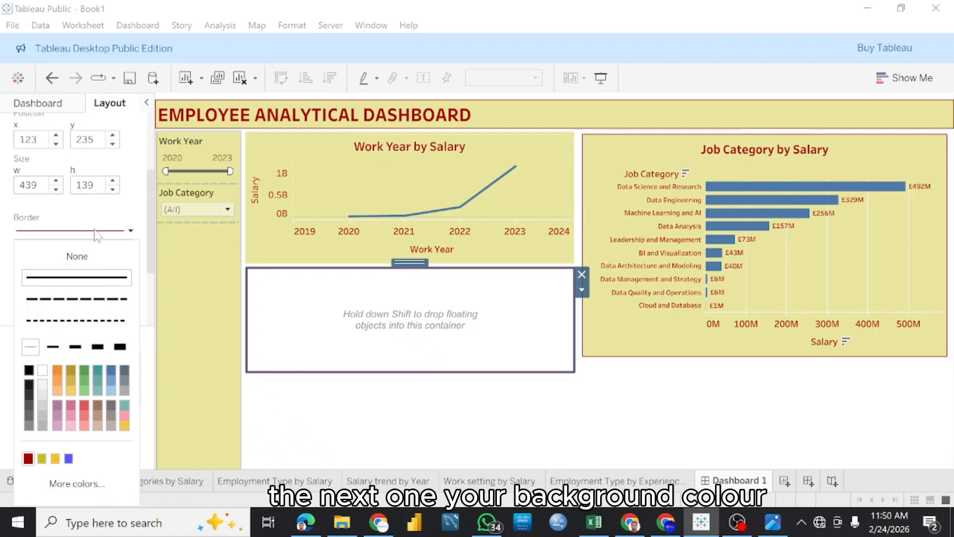
left_click(115, 231)
Fill the empty container below Work Year by Salary with the olive yellow custom color at 40% opacity.
left_click(124, 276)
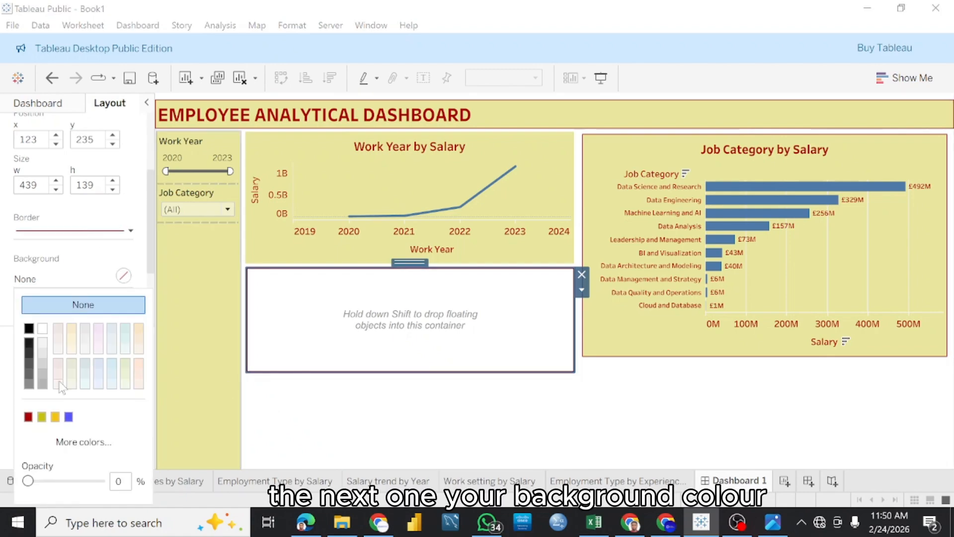
left_click(42, 416)
left_click(121, 481)
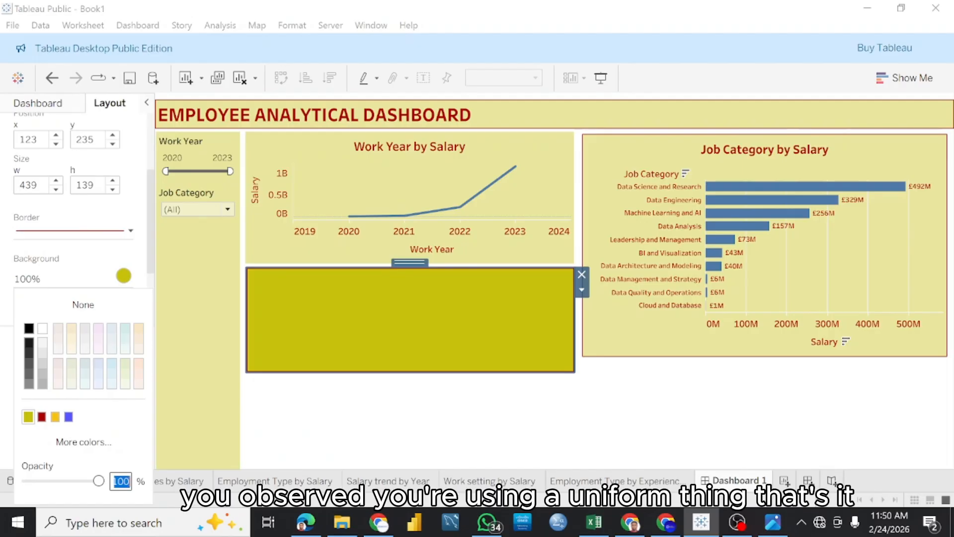
type("40")
key("Return")
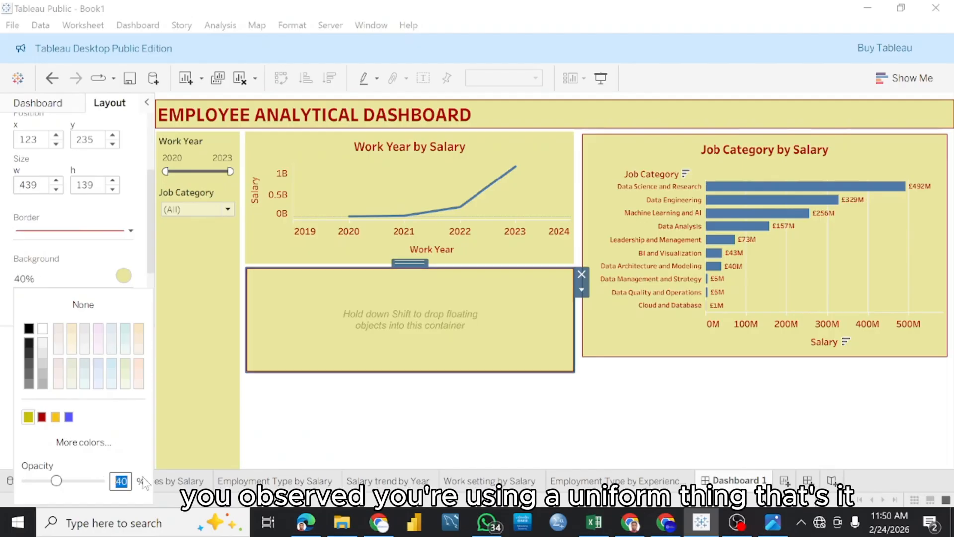
Add the Employment Type by Salary sheet to the dashboard, make it floating, and place it inside the new yellow container.
left_click(44, 106)
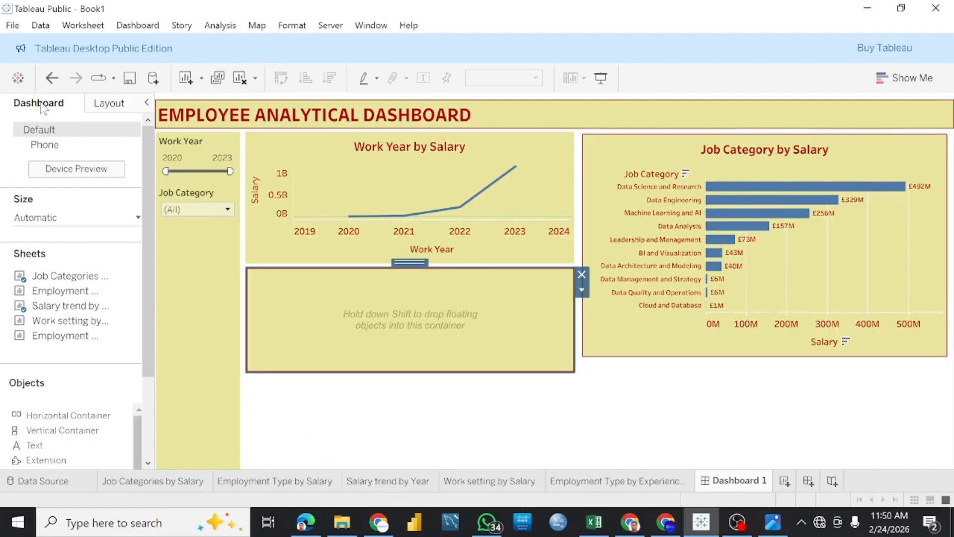
double_click(69, 292)
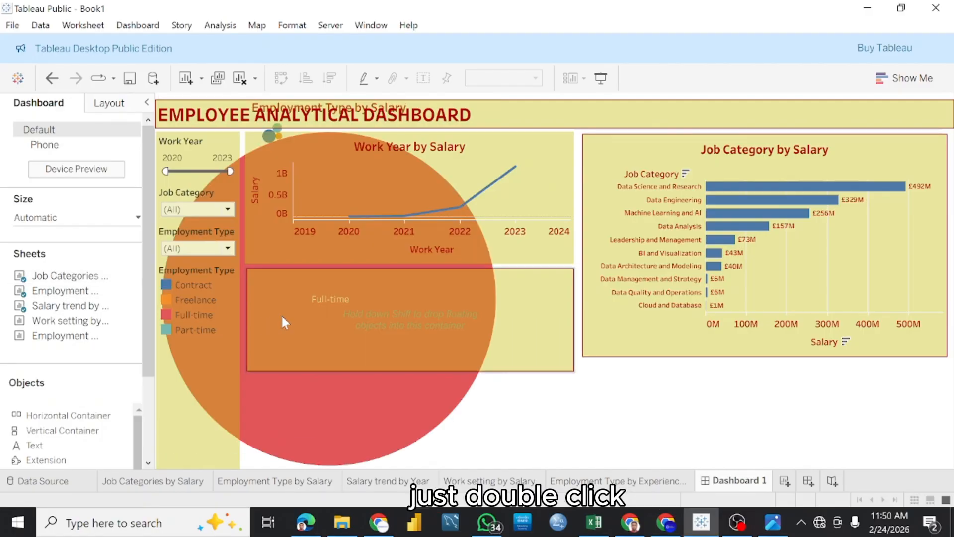
left_click(357, 464)
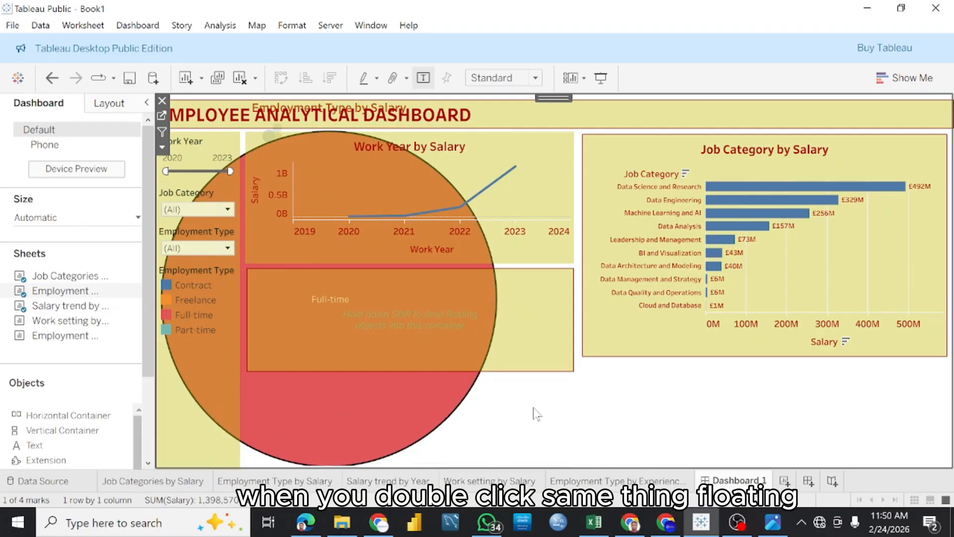
left_click(432, 422)
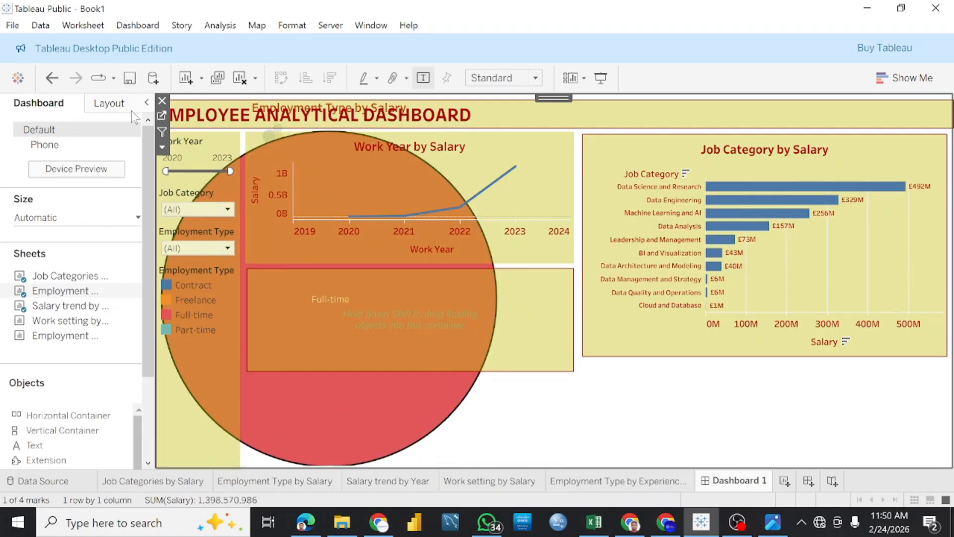
left_click(162, 148)
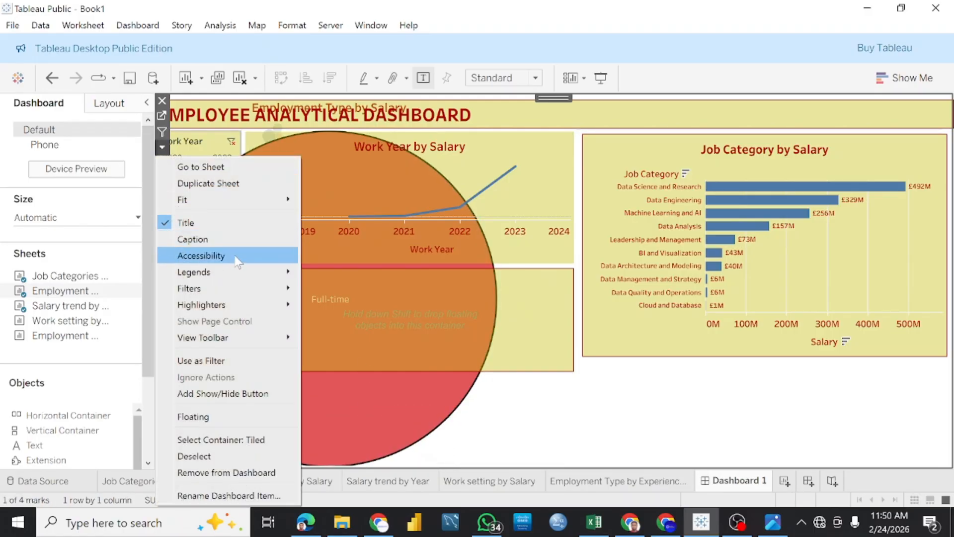
left_click(213, 416)
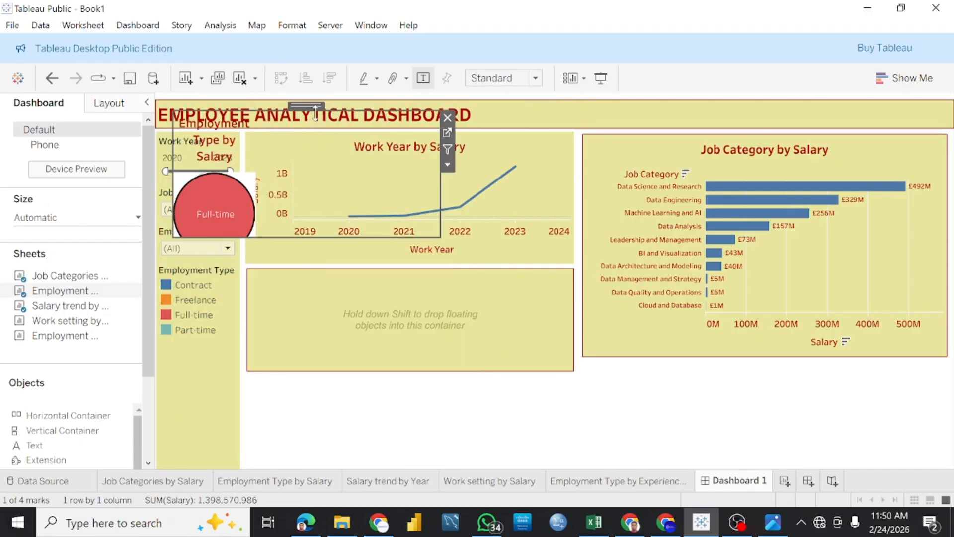
left_click_drag(315, 114, 613, 346)
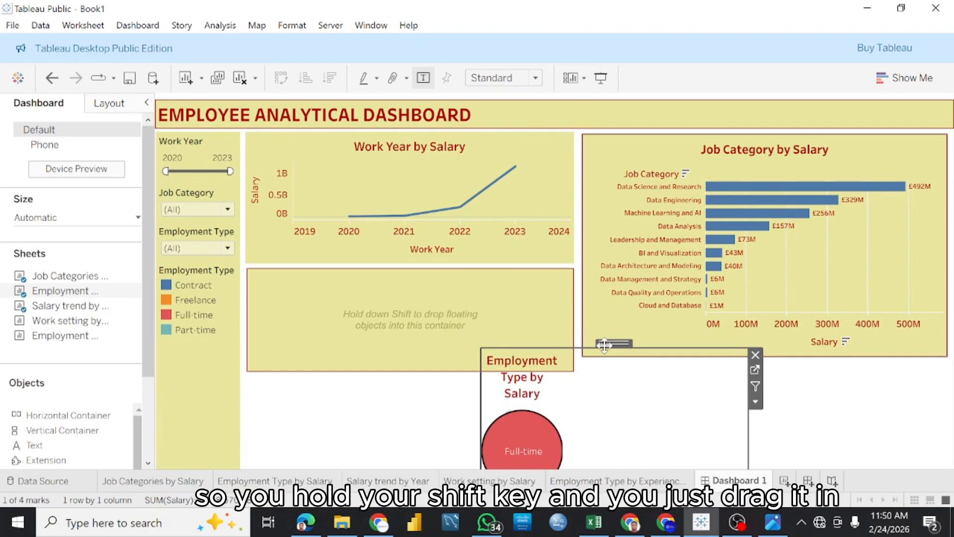
left_click_drag(602, 341, 428, 330)
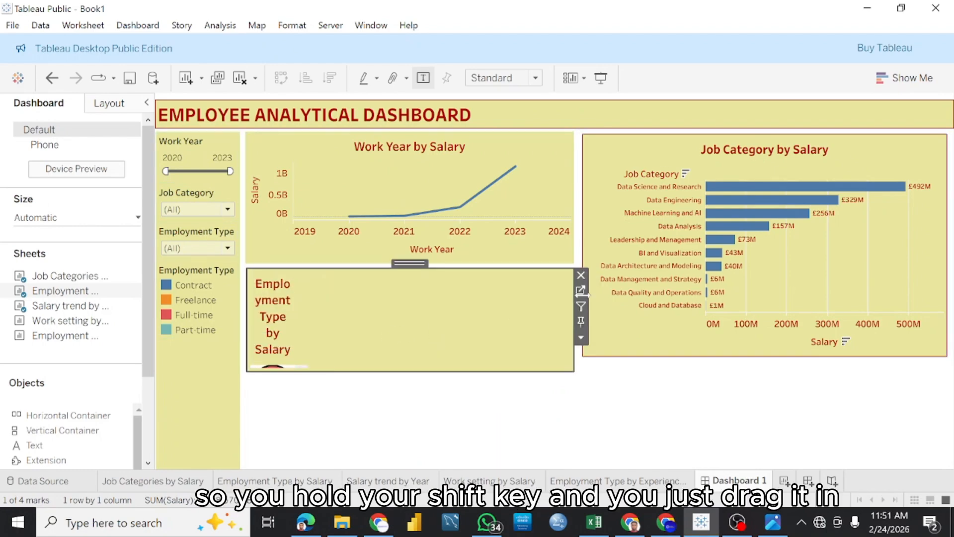
Set the Employment Type by Salary chart to Fit Width, try Entire View, and switch it back to Fit Width.
left_click(582, 337)
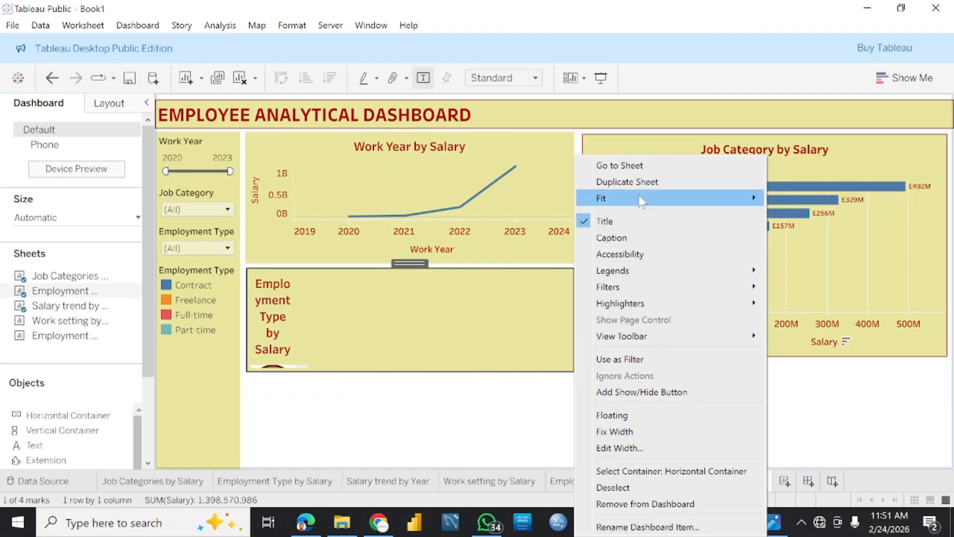
mouse_move(639, 198)
left_click(798, 215)
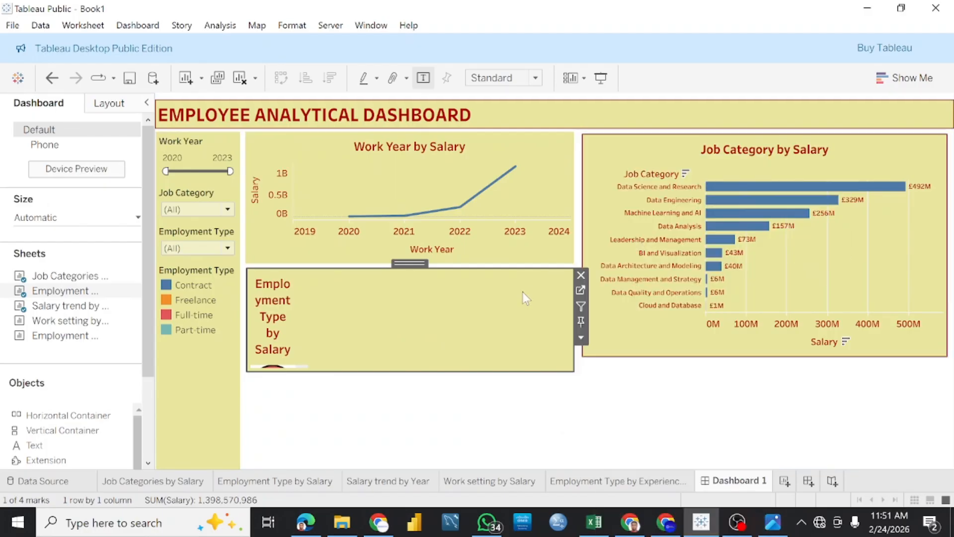
left_click(582, 338)
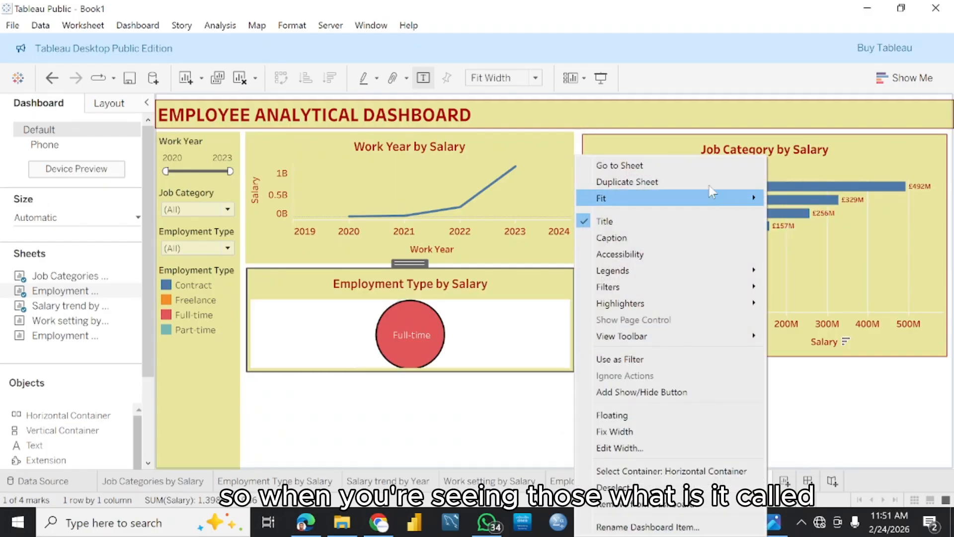
mouse_move(708, 198)
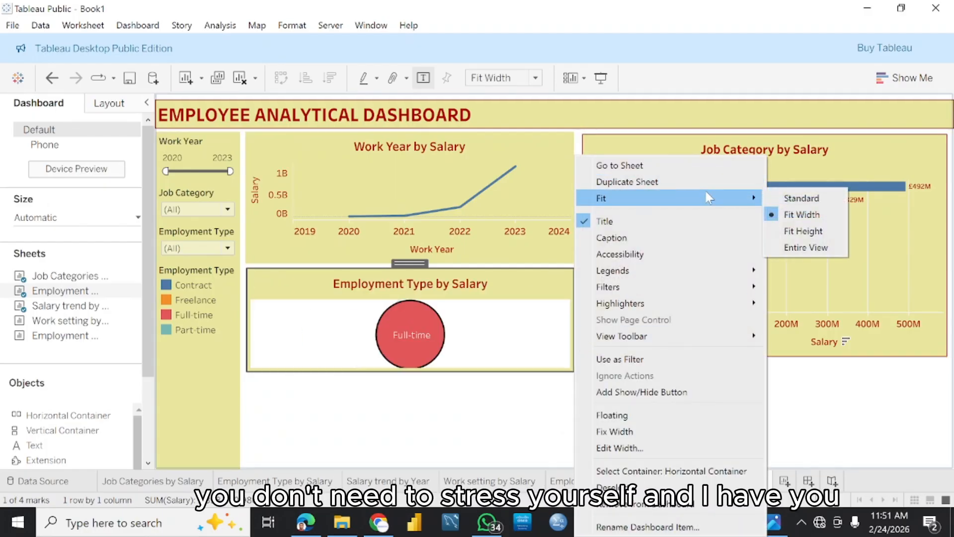
left_click(801, 246)
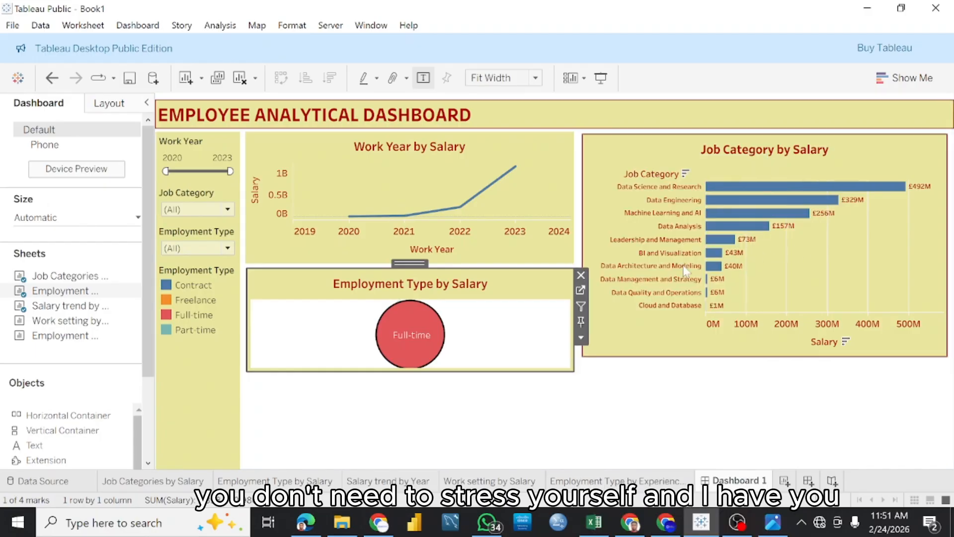
left_click(581, 338)
mouse_move(724, 198)
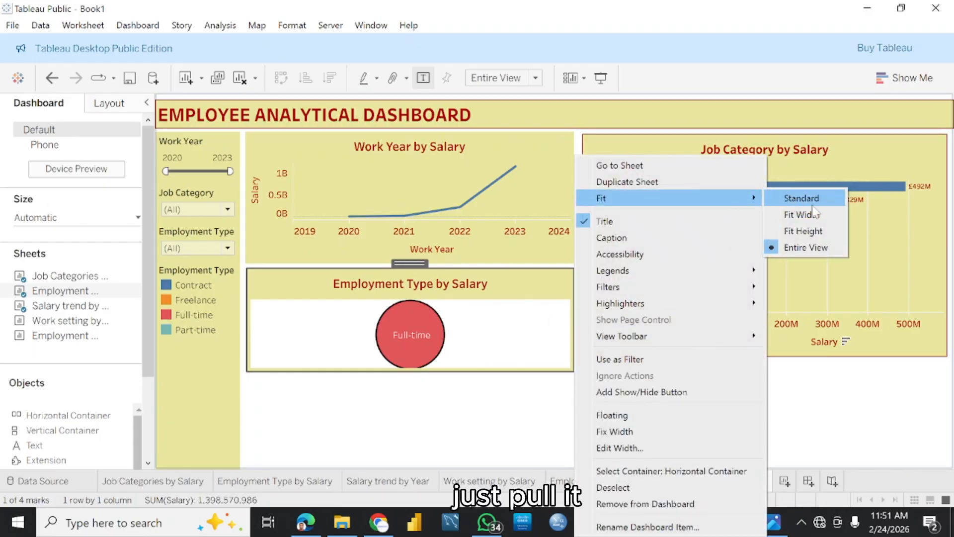
left_click(803, 216)
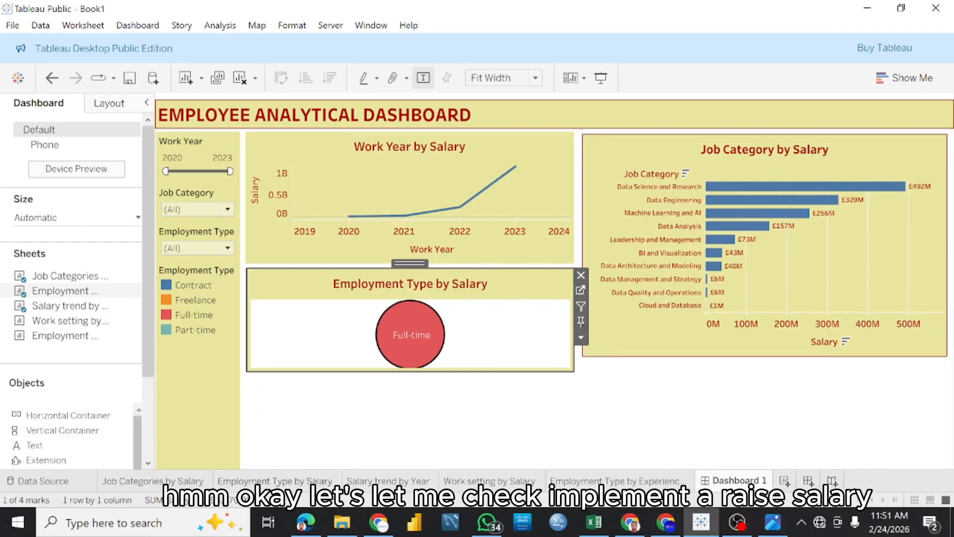
Inspect the Employment Type by Salary worksheet for a way to format its background, and return to Dashboard 1.
left_click(338, 478)
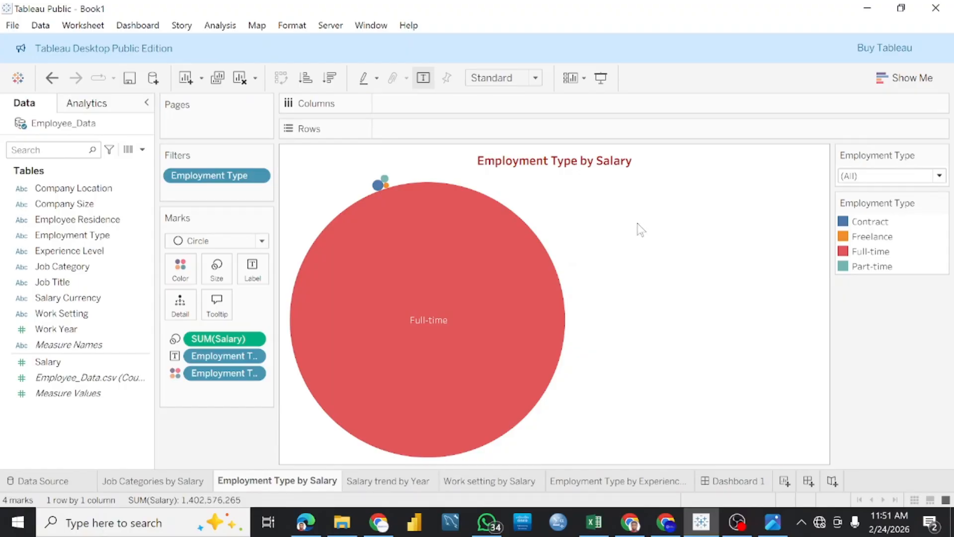
left_click(526, 234)
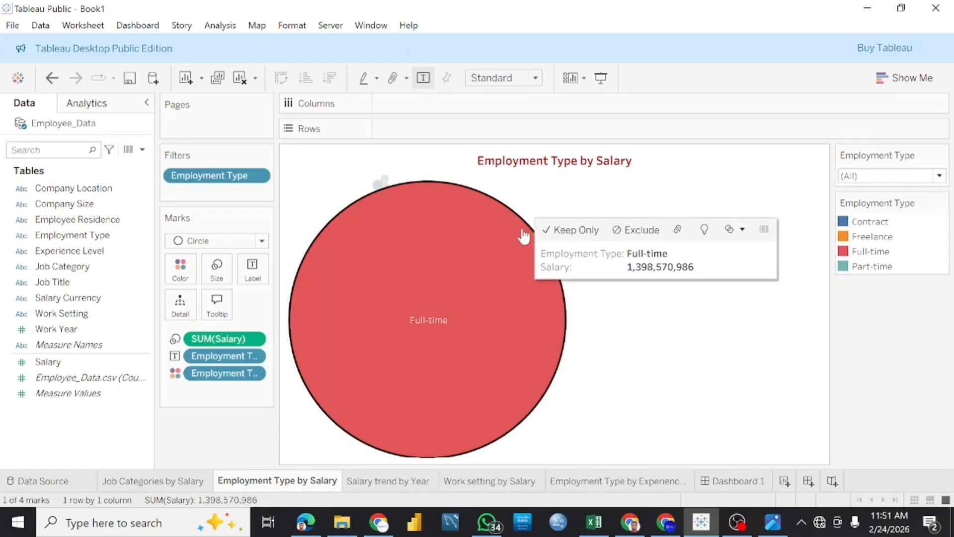
left_click(549, 203)
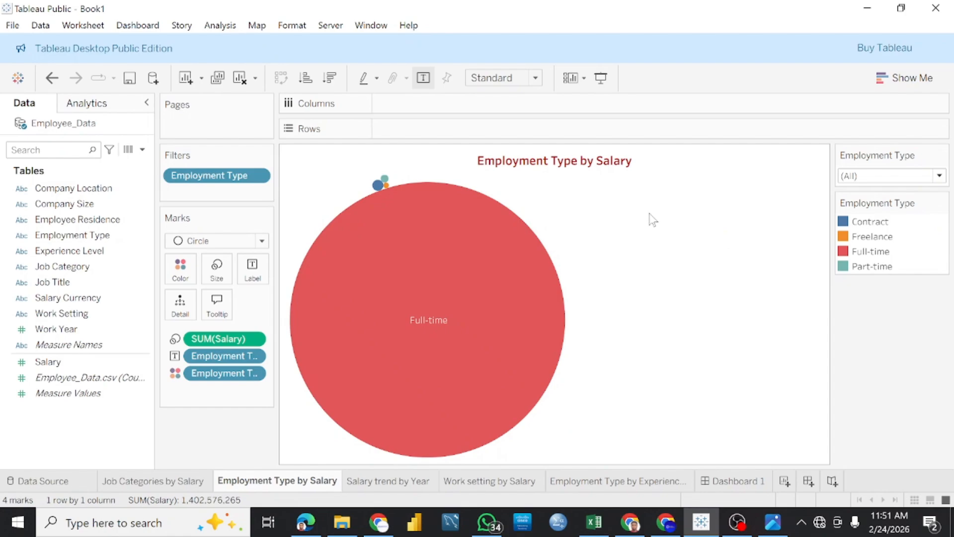
right_click(615, 225)
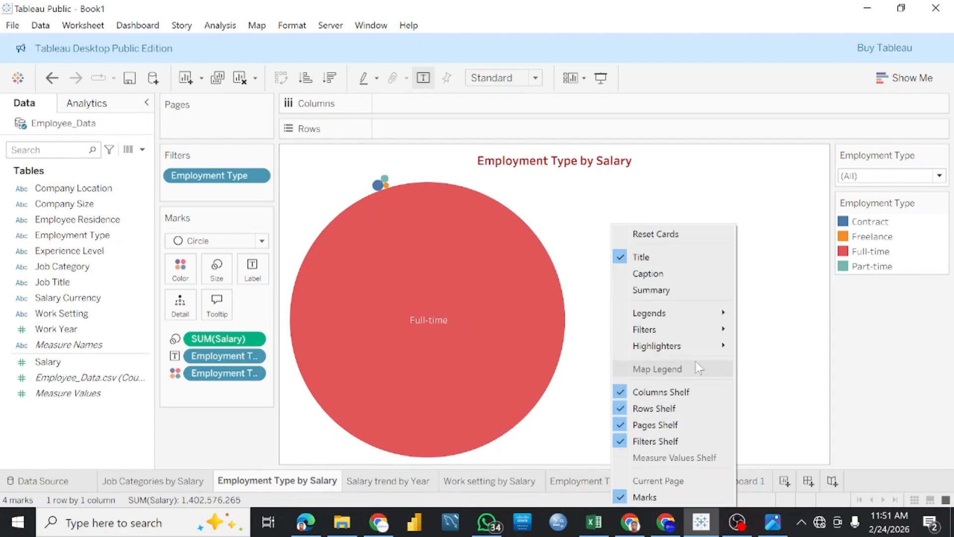
left_click(575, 288)
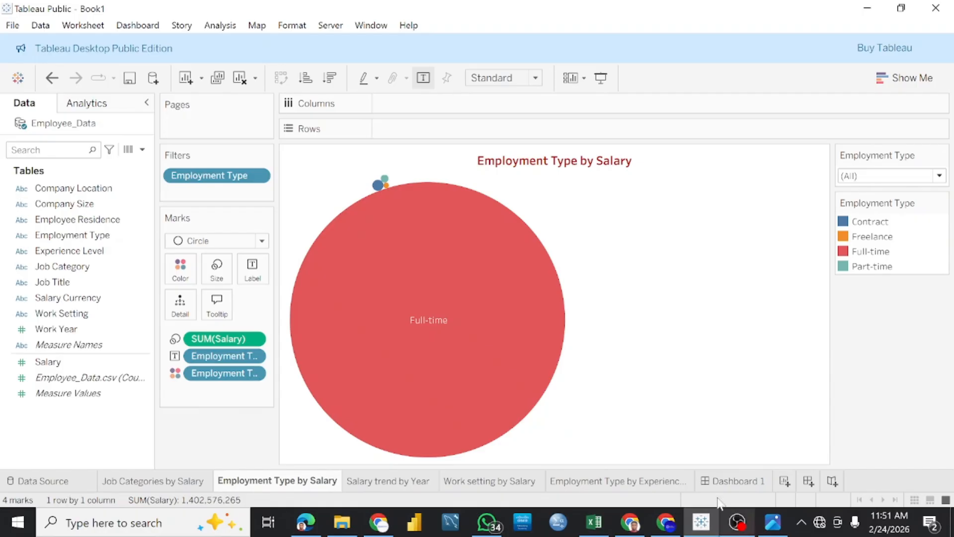
left_click(706, 481)
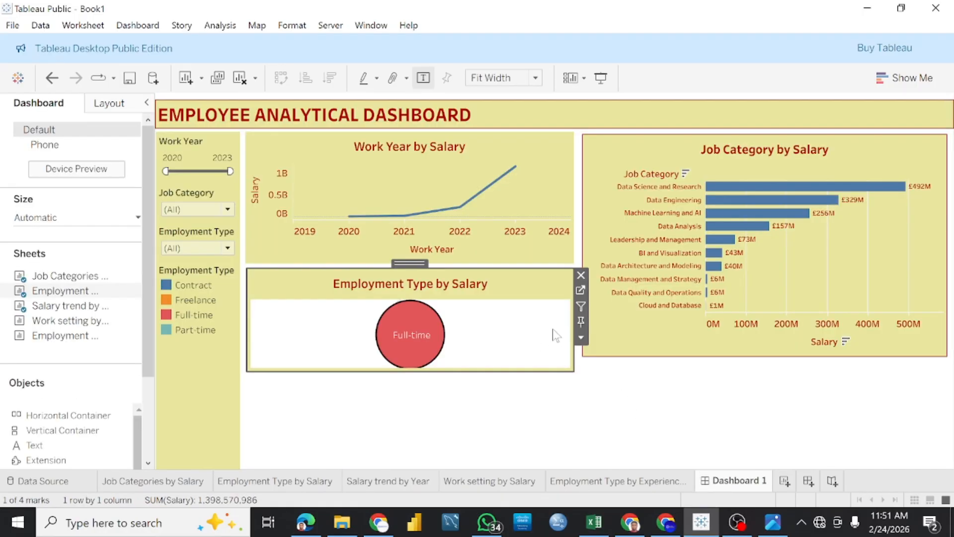
Remove the Employment Type by Salary chart and its container from the dashboard, and add the sheet again as a floating chart.
left_click(582, 275)
mouse_move(124, 295)
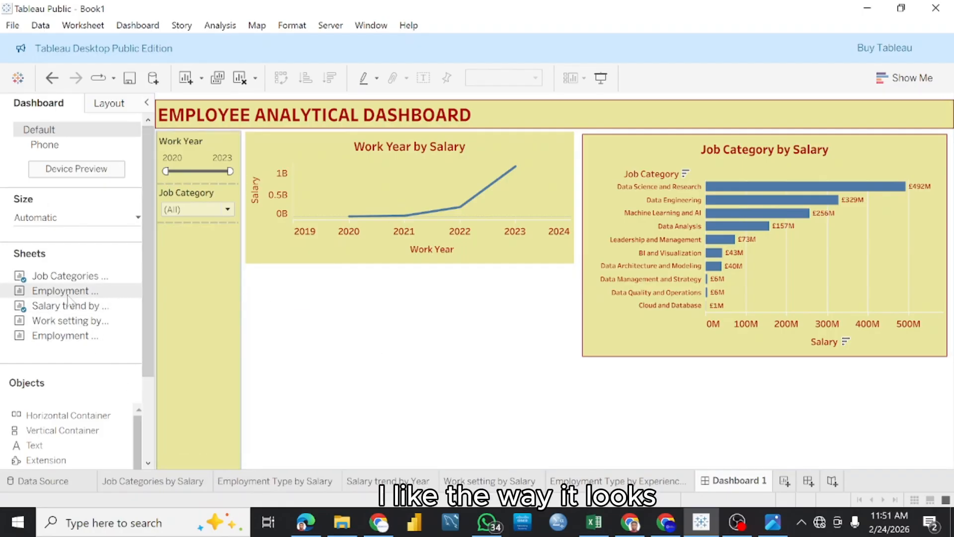
left_click_drag(68, 296, 348, 323)
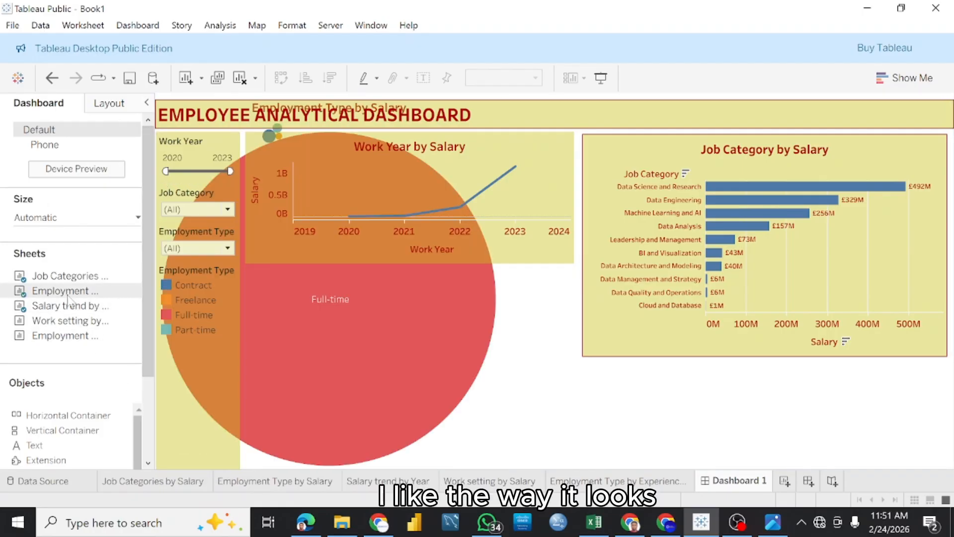
left_click(437, 343)
left_click(162, 149)
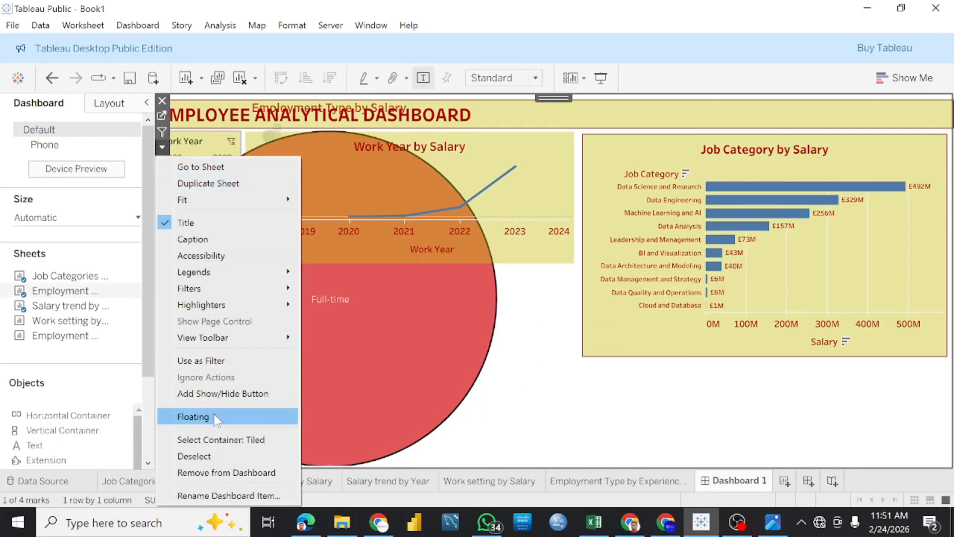
left_click(199, 417)
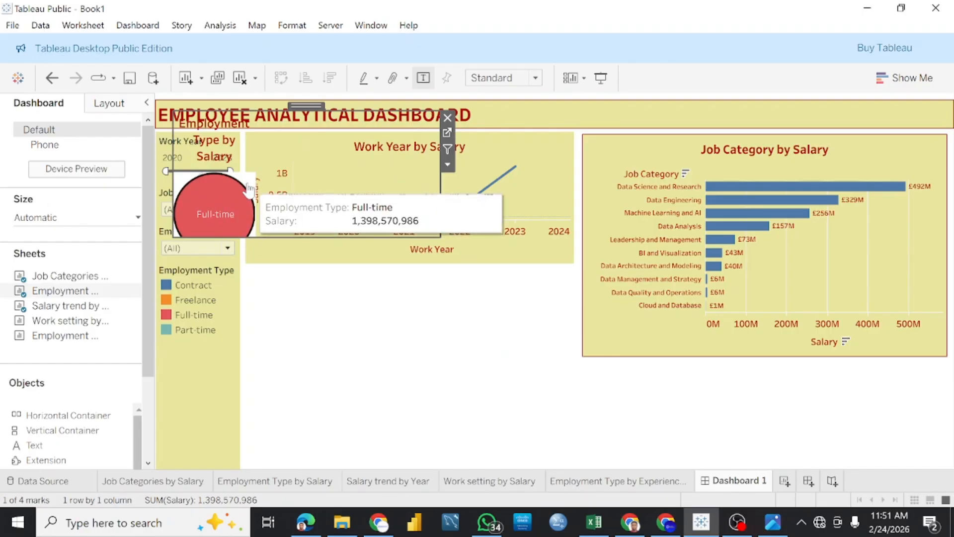
Set the worksheet shading of the Employment Type by Salary chart to None.
right_click(249, 189)
left_click(292, 241)
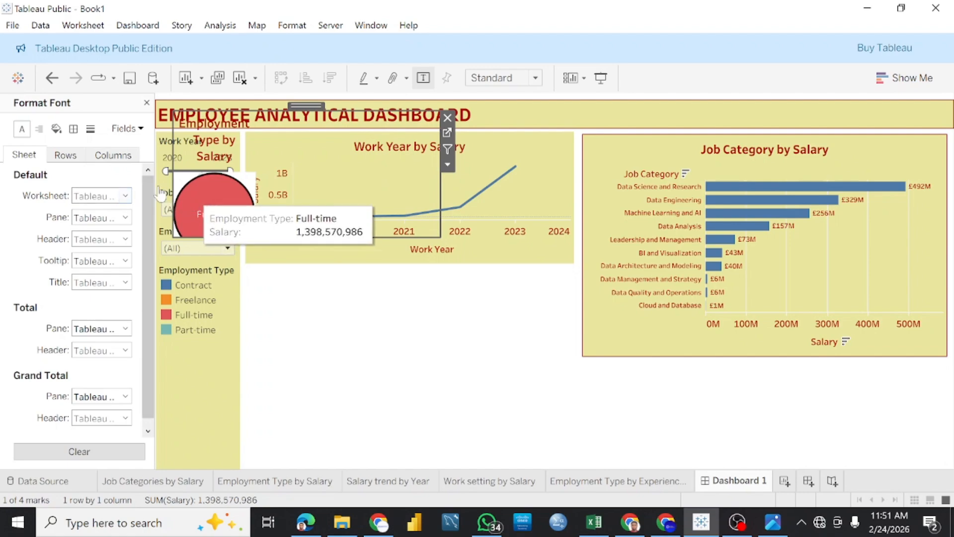
left_click(53, 133)
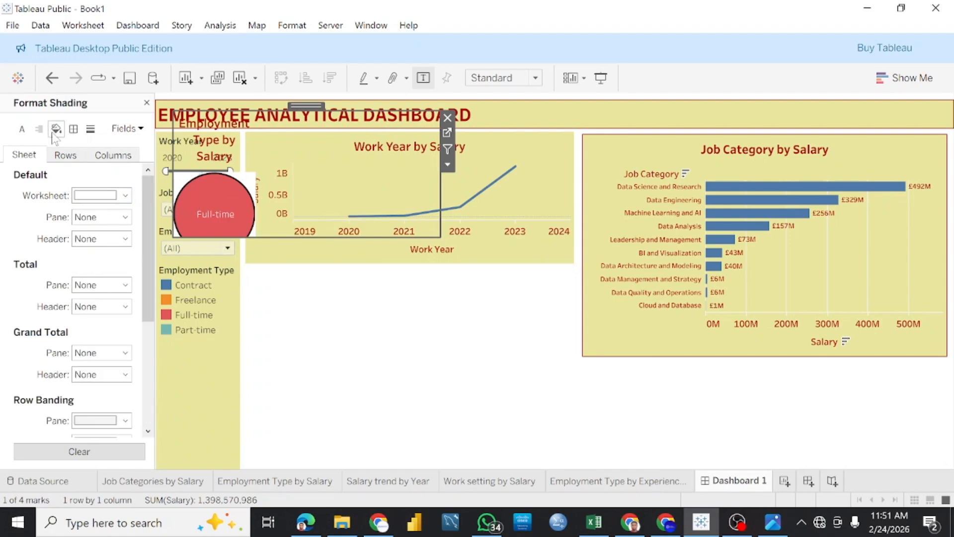
left_click(127, 196)
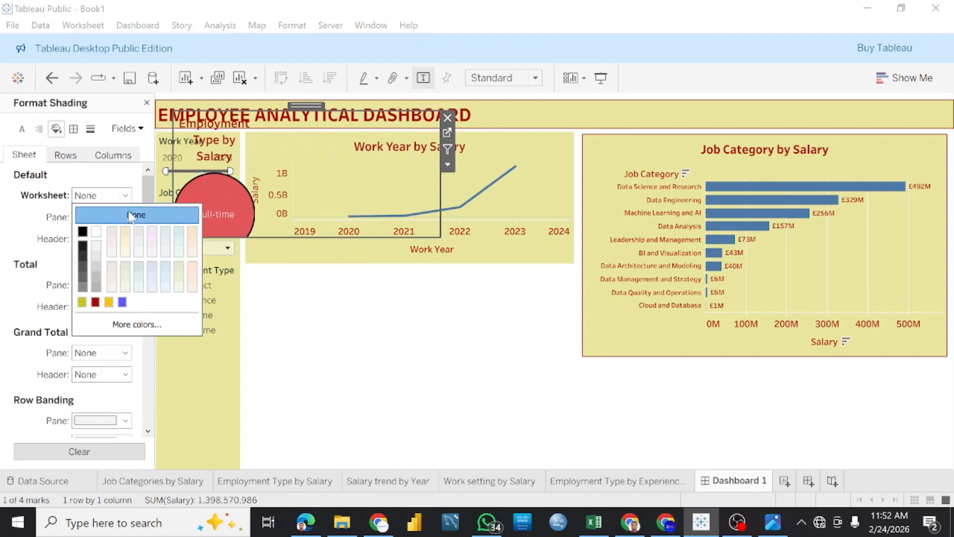
left_click(318, 271)
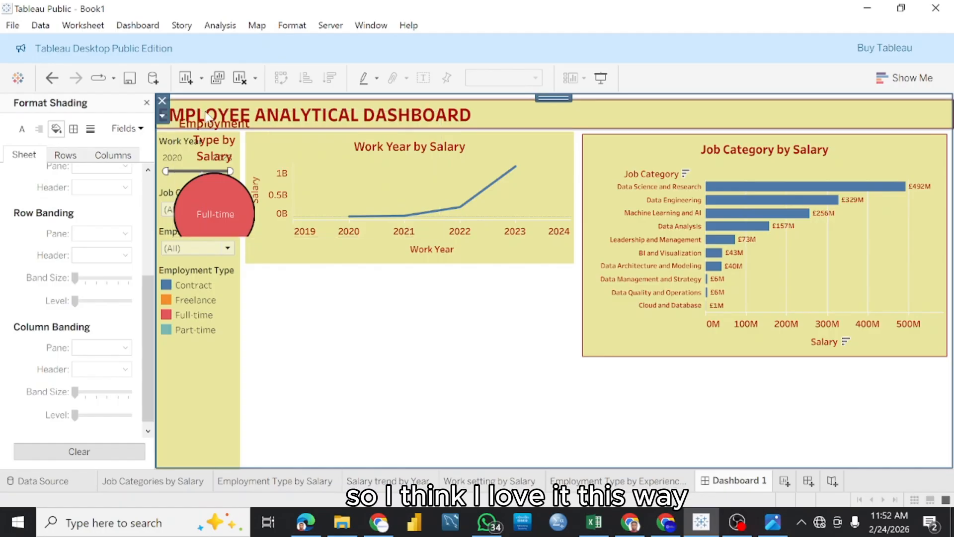
Set the floating Employment Type by Salary chart to Fit Width and move it off the filters, between the two other charts.
left_click(268, 231)
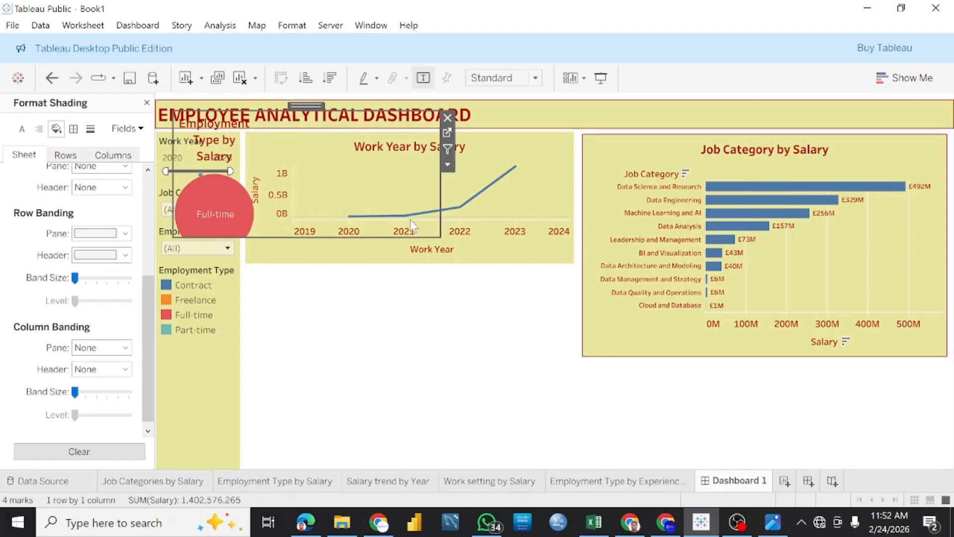
left_click(448, 165)
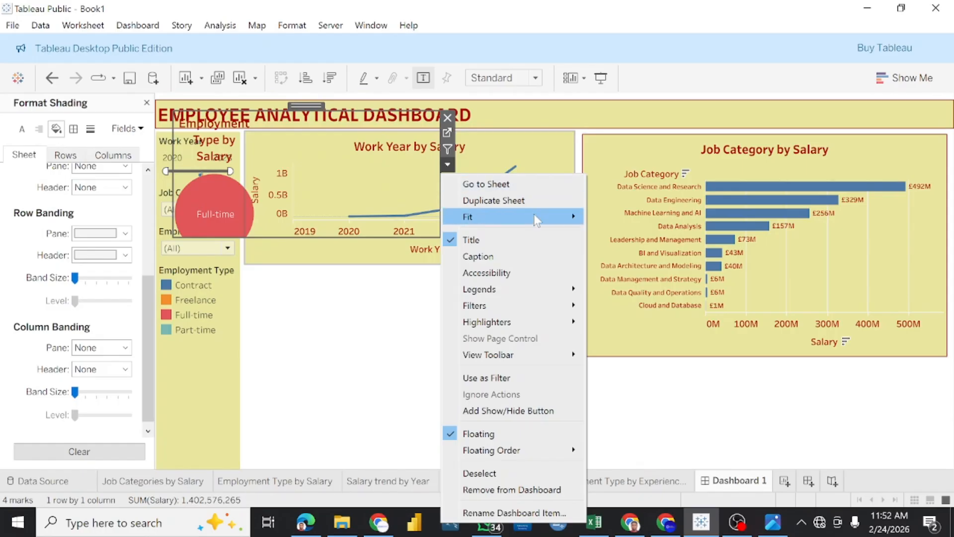
mouse_move(534, 214)
left_click(623, 233)
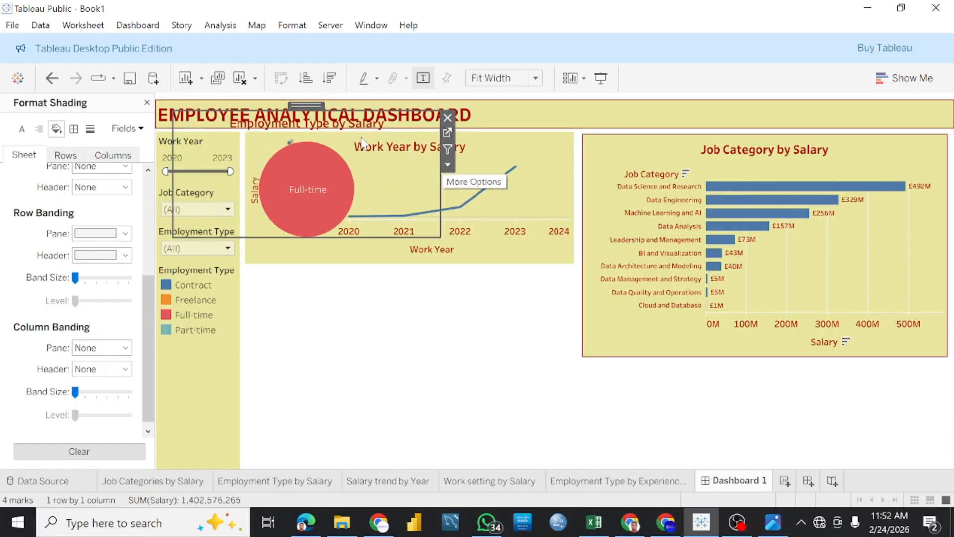
left_click_drag(317, 107, 595, 125)
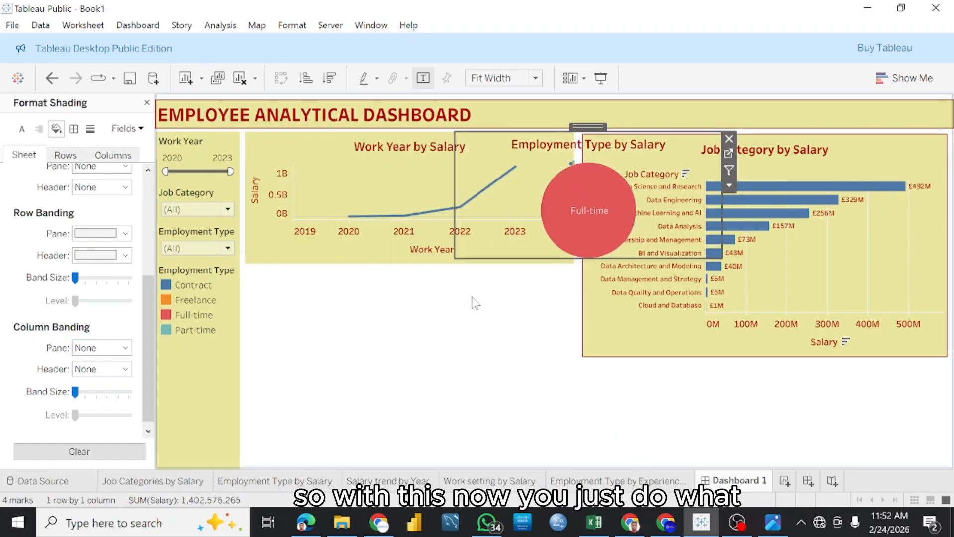
mouse_move(592, 224)
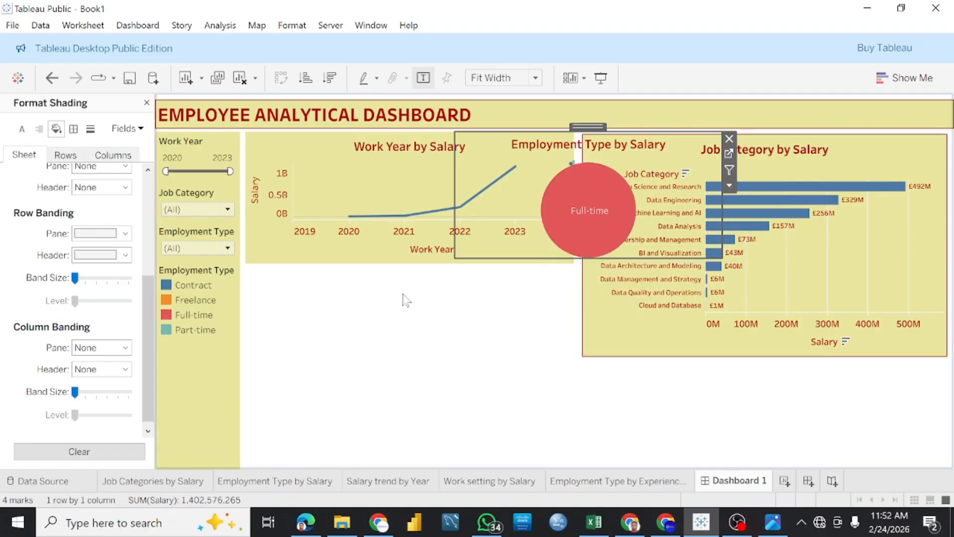
Remove the Employment Type color legend from the filter column and select the Employment Type by Salary chart.
left_click(226, 273)
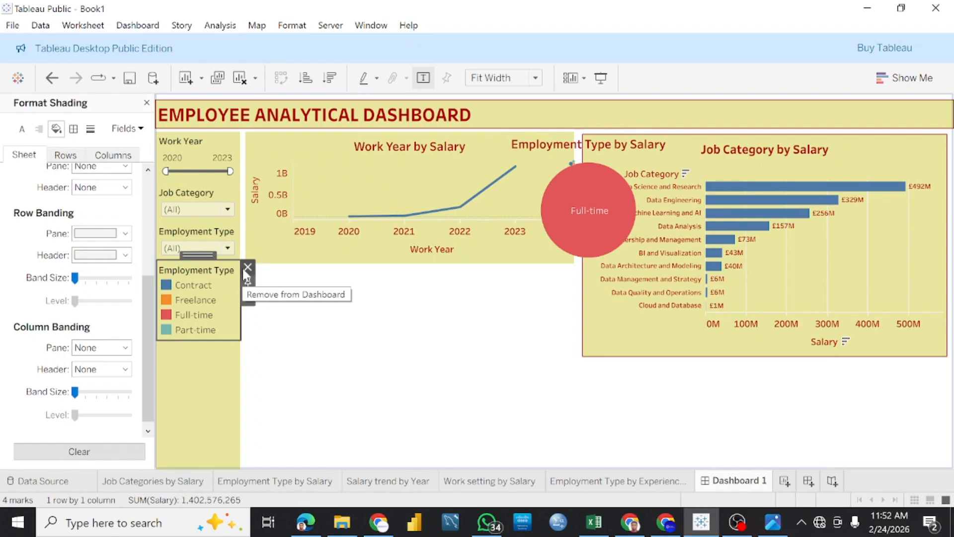
left_click(247, 267)
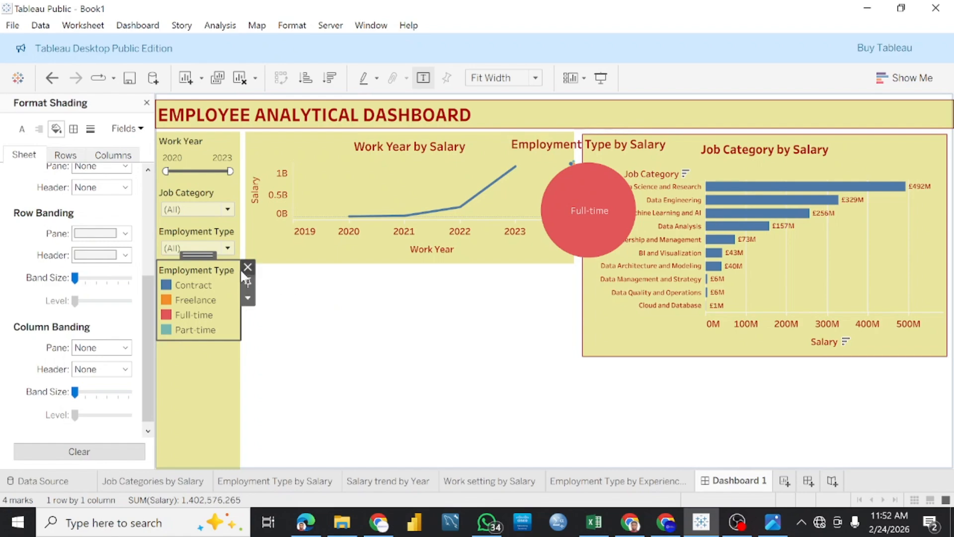
left_click(607, 150)
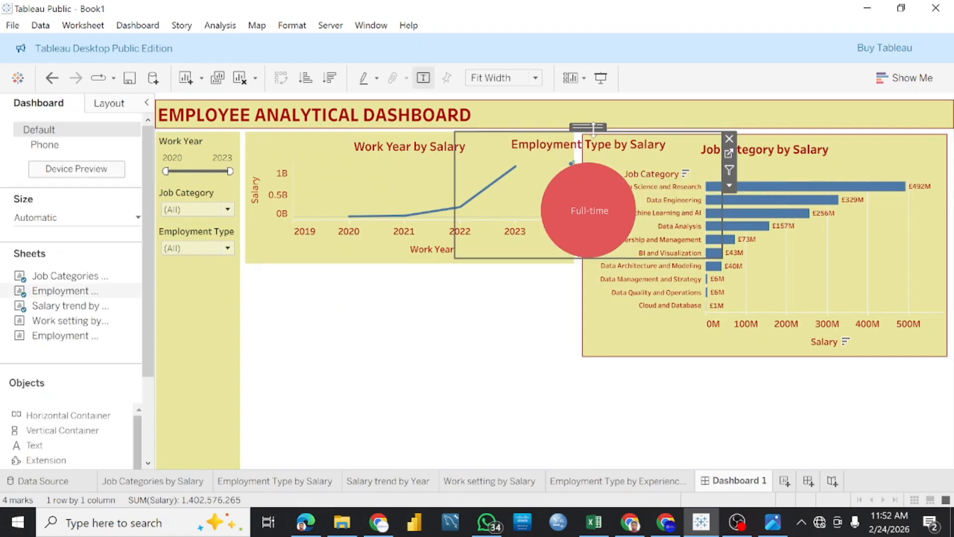
Add a horizontal container to the dashboard, make it floating, and move it below the Work Year by Salary chart.
left_click(199, 323)
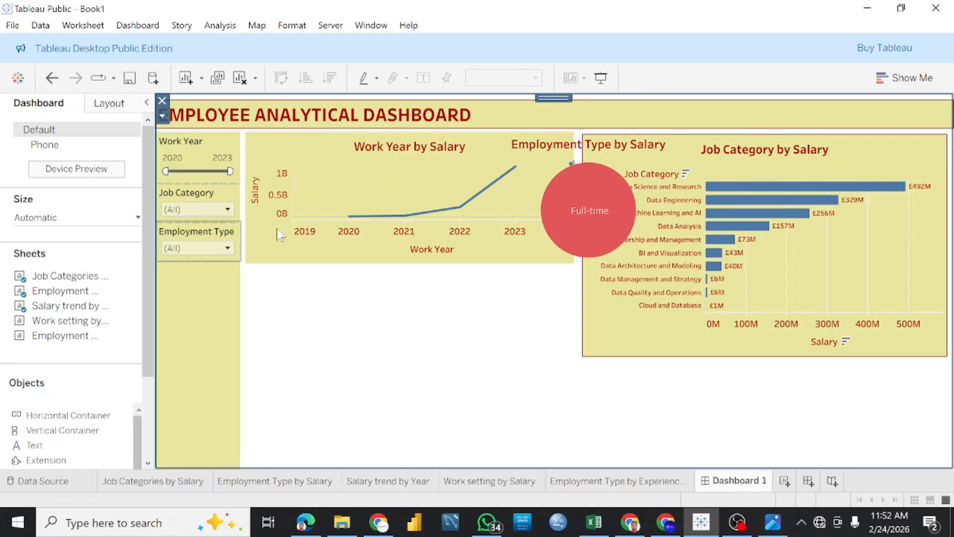
left_click(163, 116)
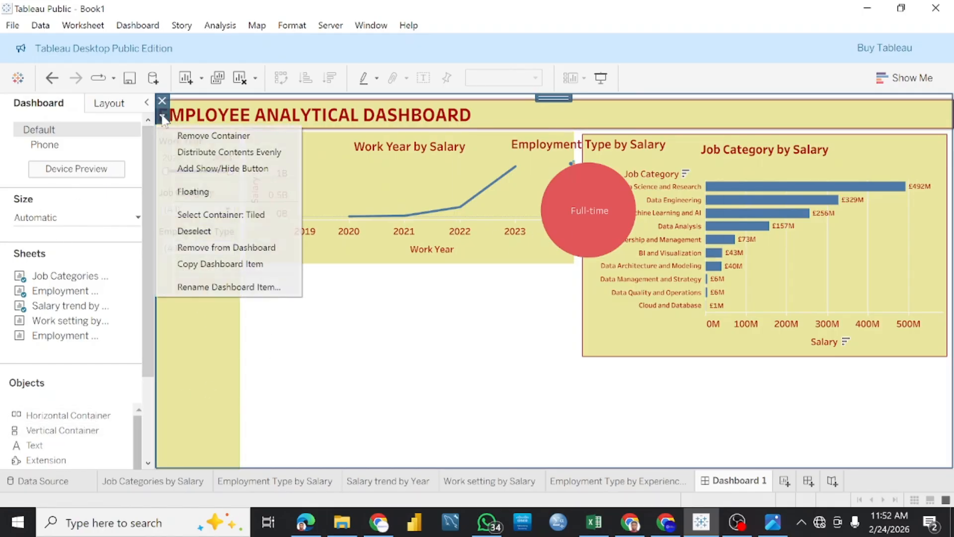
left_click(205, 193)
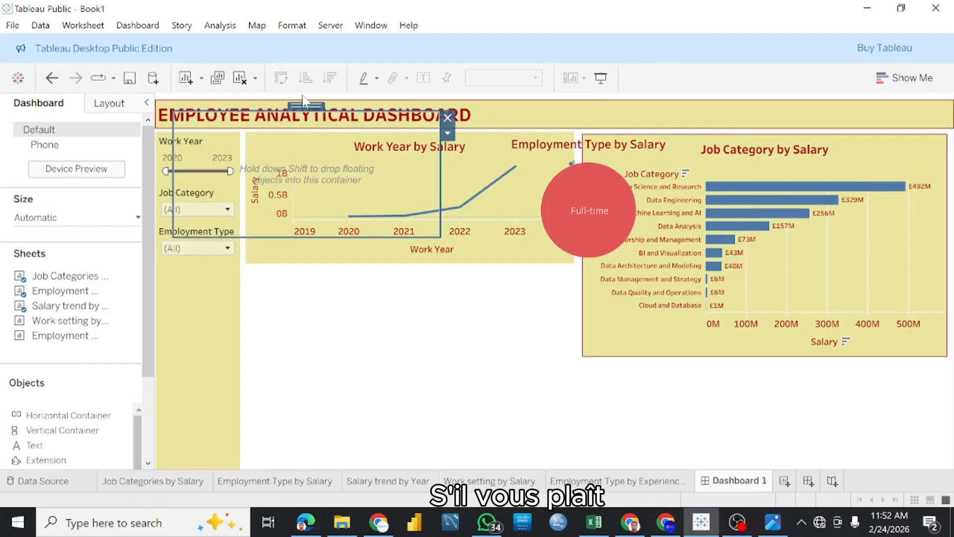
left_click_drag(302, 99, 444, 264)
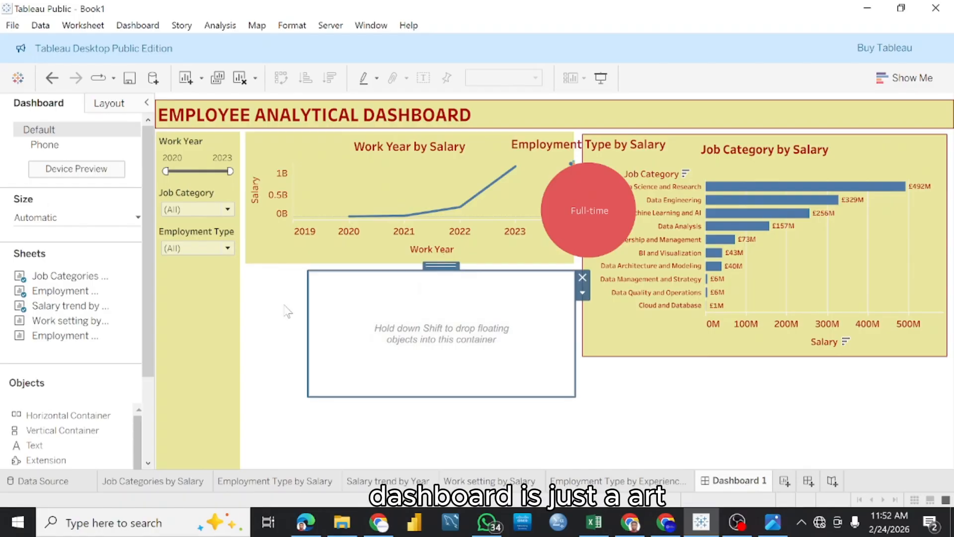
Resize the empty floating container to about 442 by 146, matching the width of the Work Year by Salary chart above it.
left_click_drag(307, 341, 246, 341)
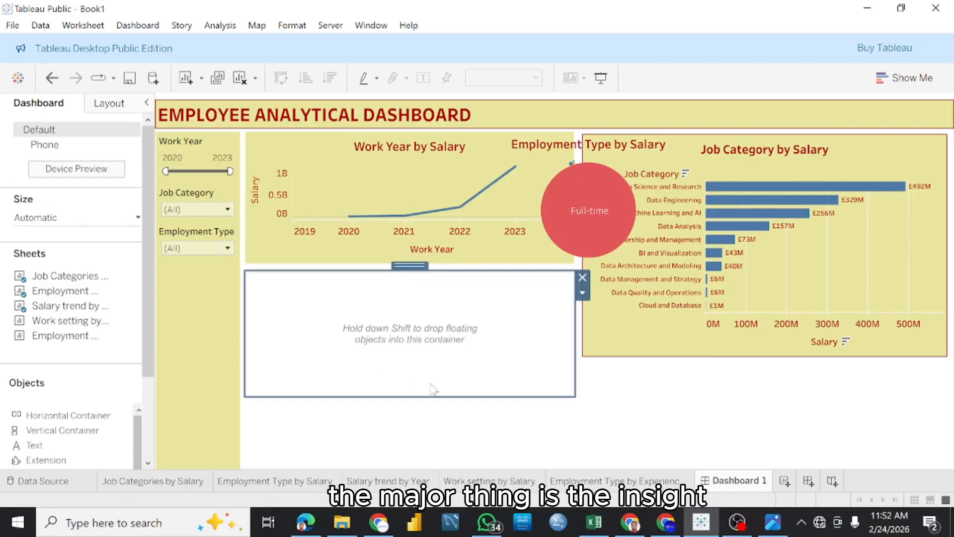
left_click_drag(467, 399, 473, 377)
left_click_drag(469, 272, 472, 269)
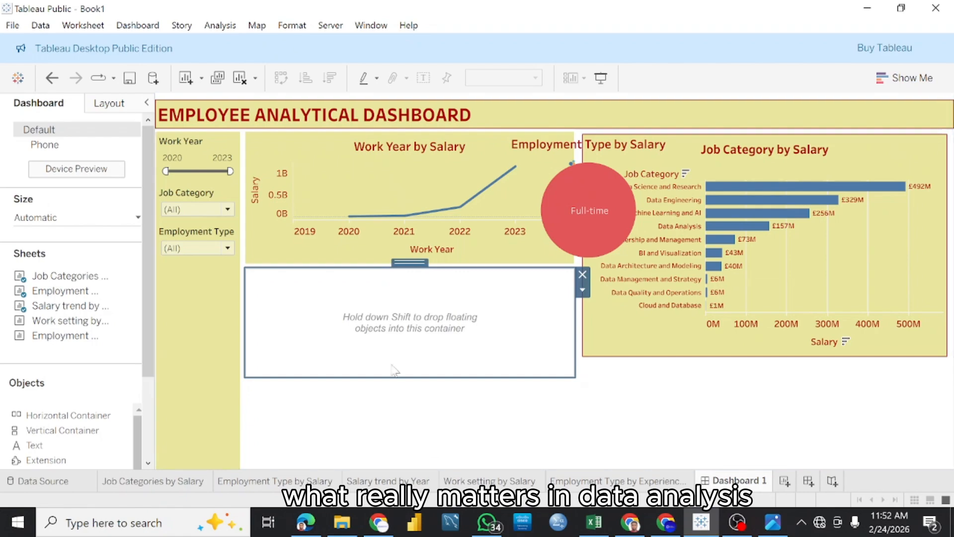
left_click(541, 413)
left_click(528, 338)
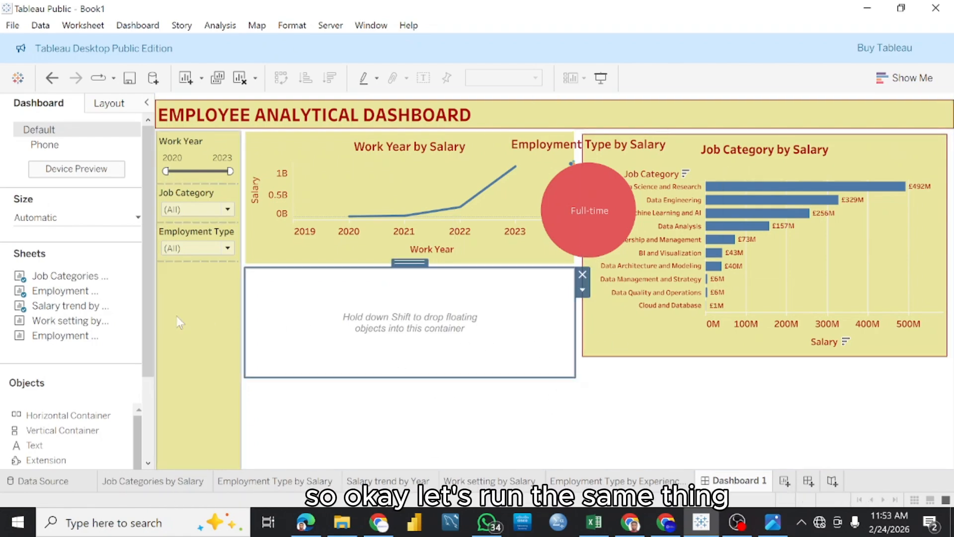
Give the empty floating container a solid dark red border.
left_click(111, 110)
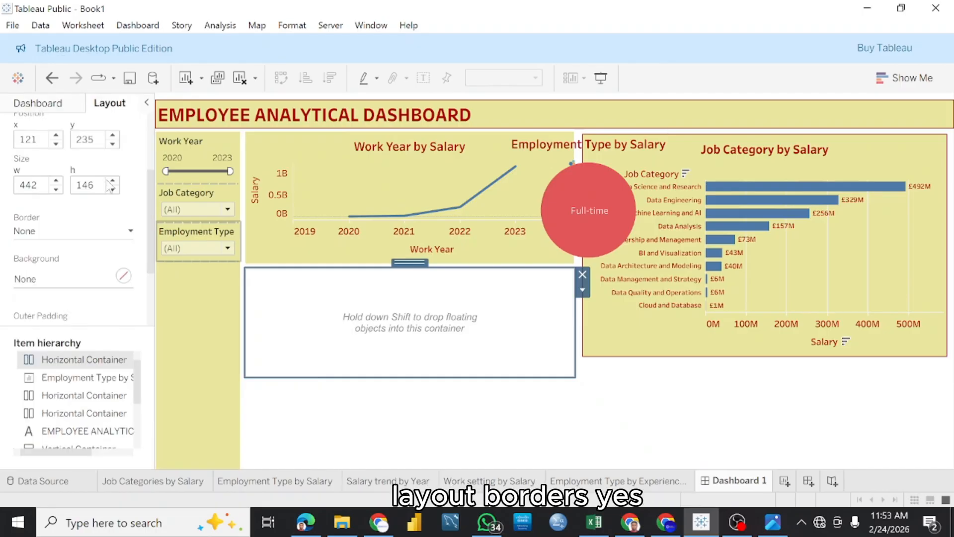
left_click(121, 234)
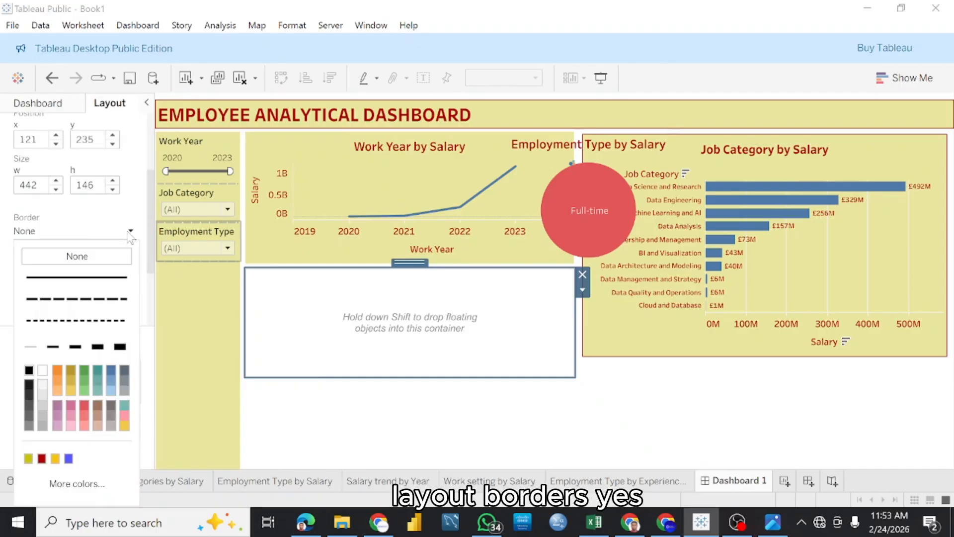
left_click(76, 278)
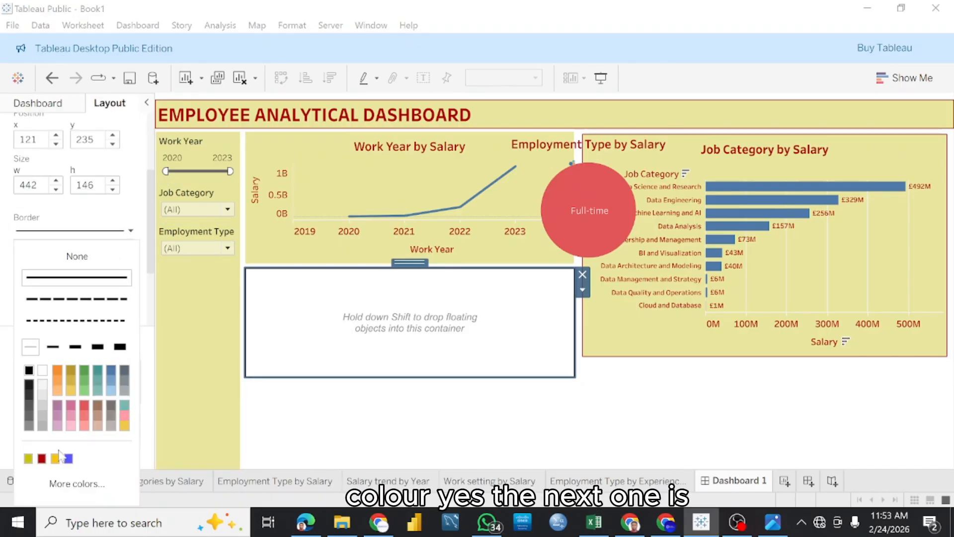
left_click(41, 458)
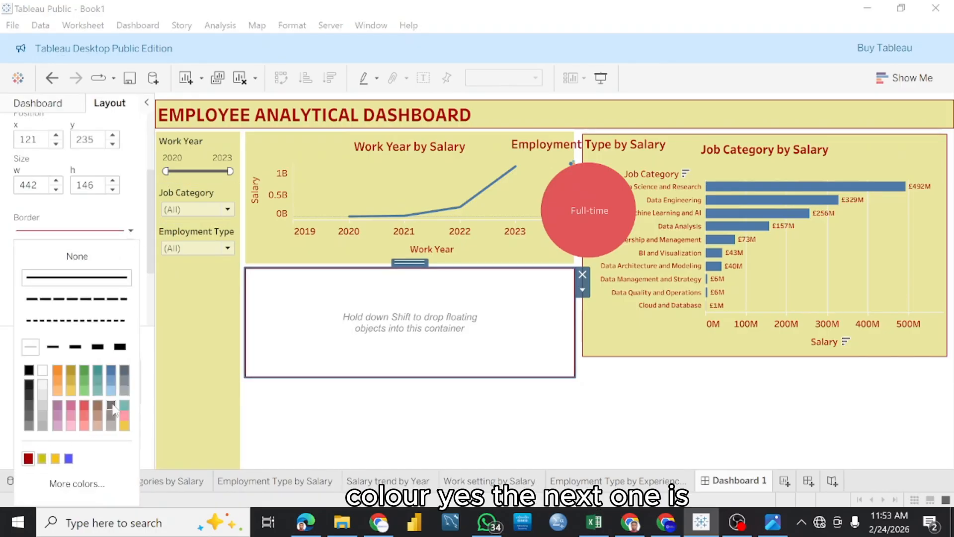
left_click(112, 226)
Fill the new container's background with the custom olive-yellow color at 40% opacity.
left_click(123, 277)
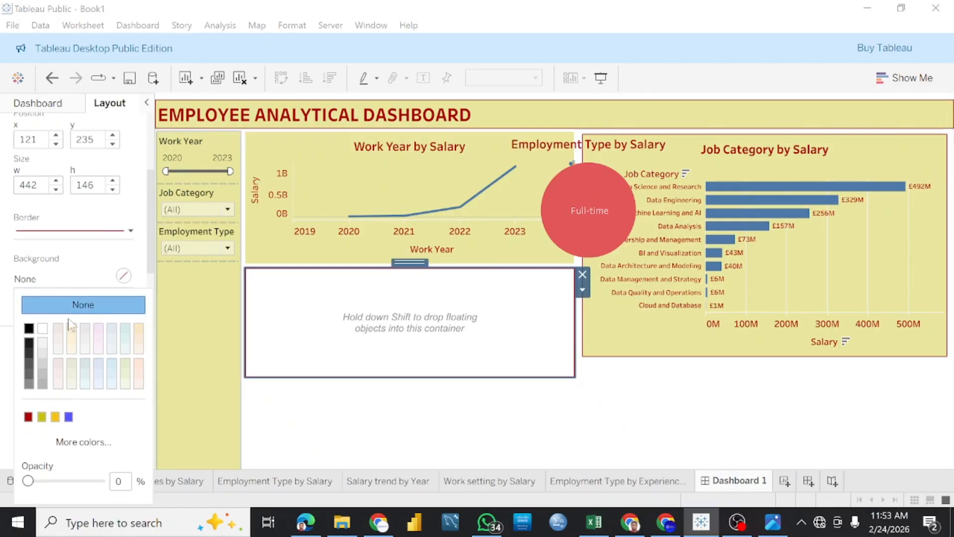
left_click(42, 417)
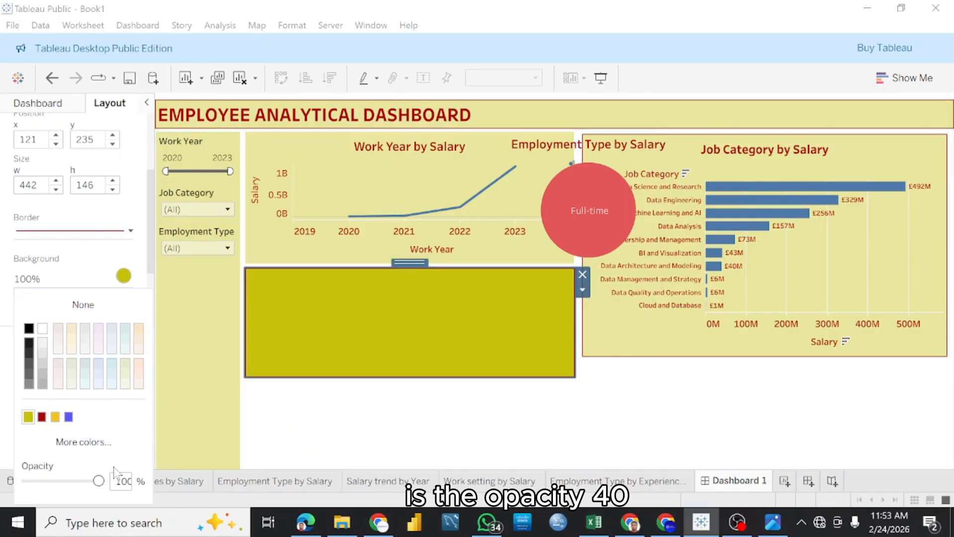
type("40")
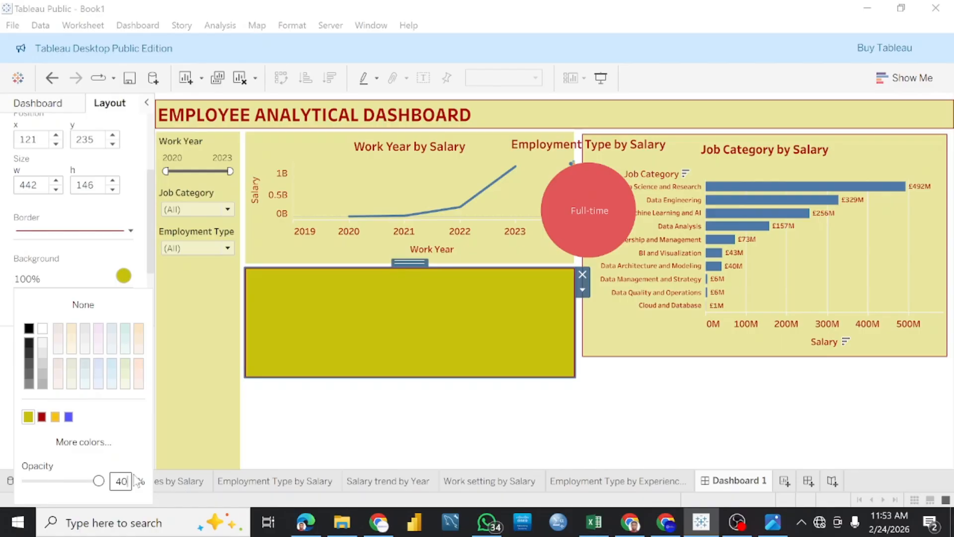
key("Return")
left_click(319, 426)
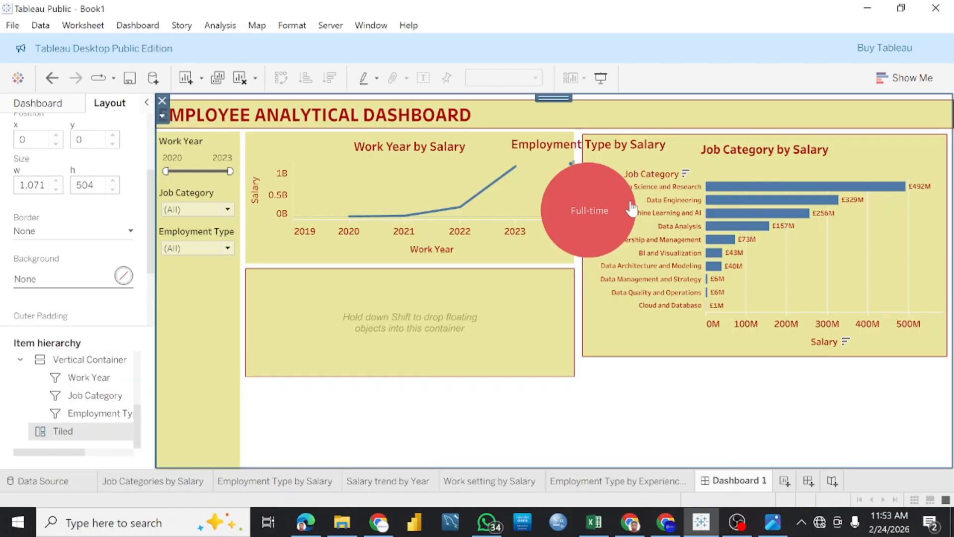
Place the floating Employment Type by Salary chart inside the yellow container below the Work Year by Salary chart.
left_click(623, 155)
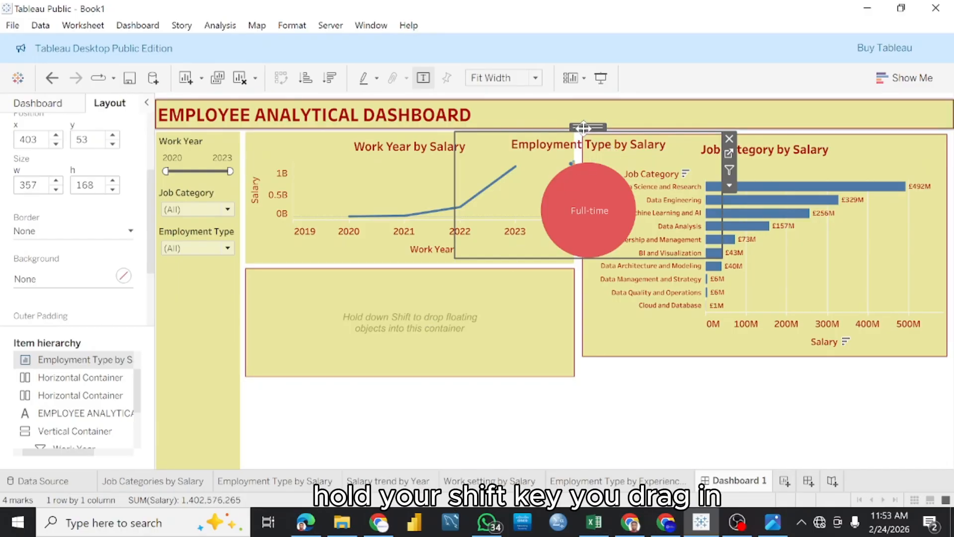
left_click_drag(512, 263, 446, 319)
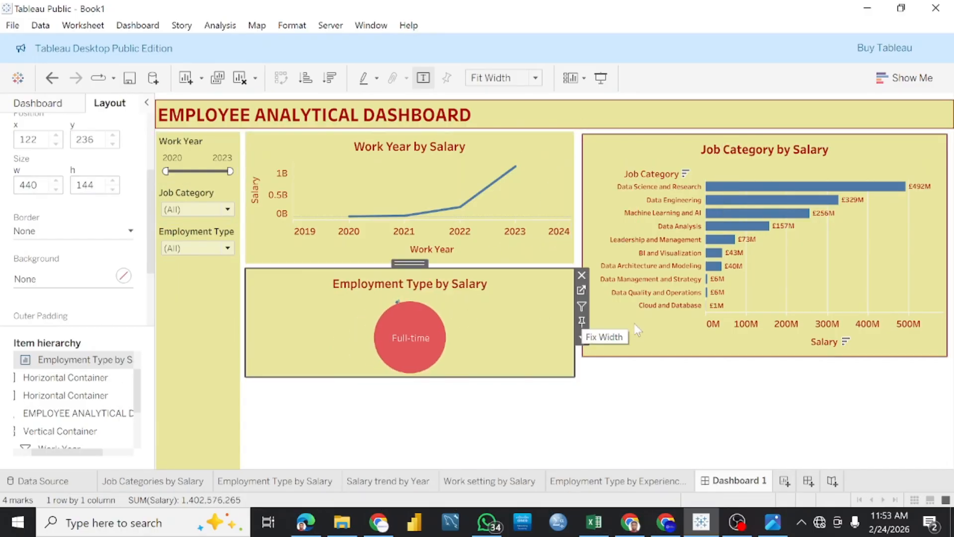
left_click(512, 397)
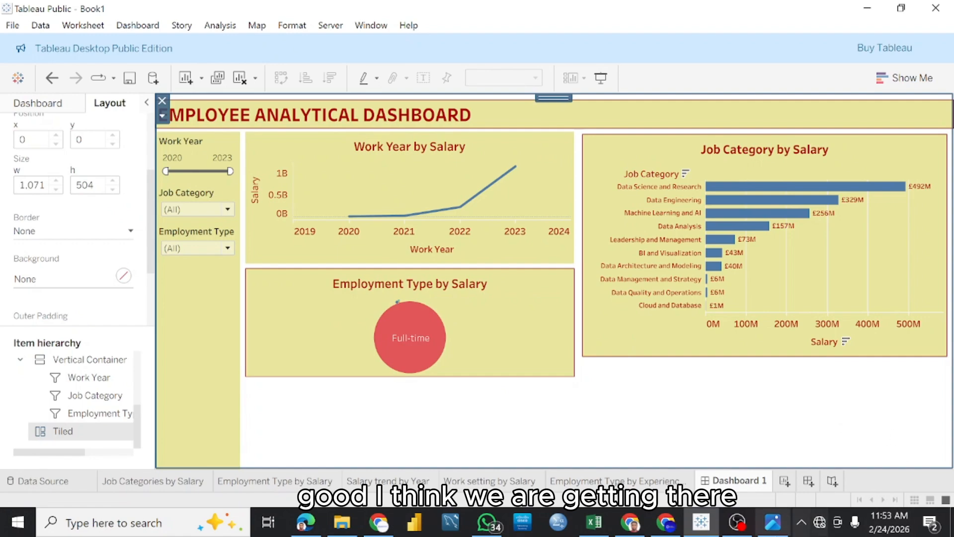
Add another container to the dashboard, make it floating, and place it directly below the Employment Type by Salary chart.
left_click(776, 523)
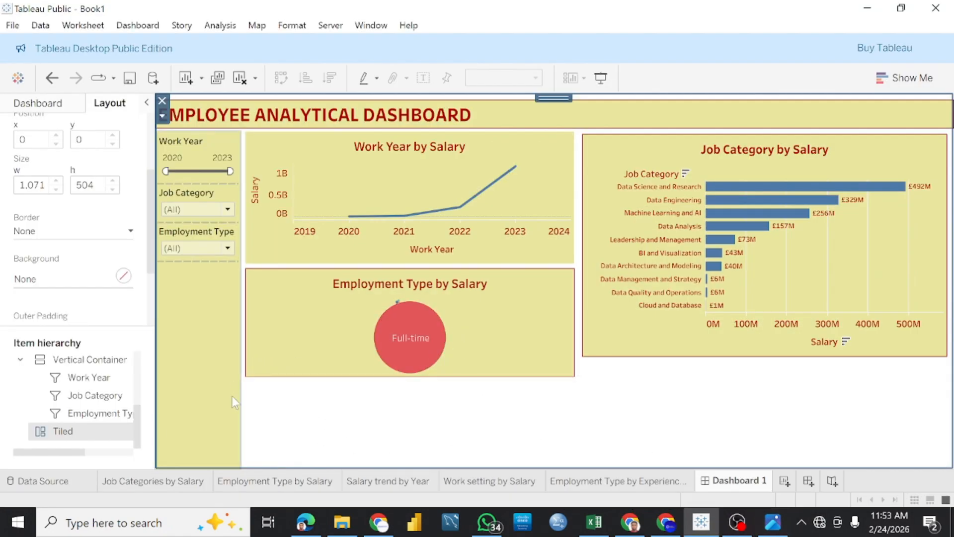
left_click(37, 103)
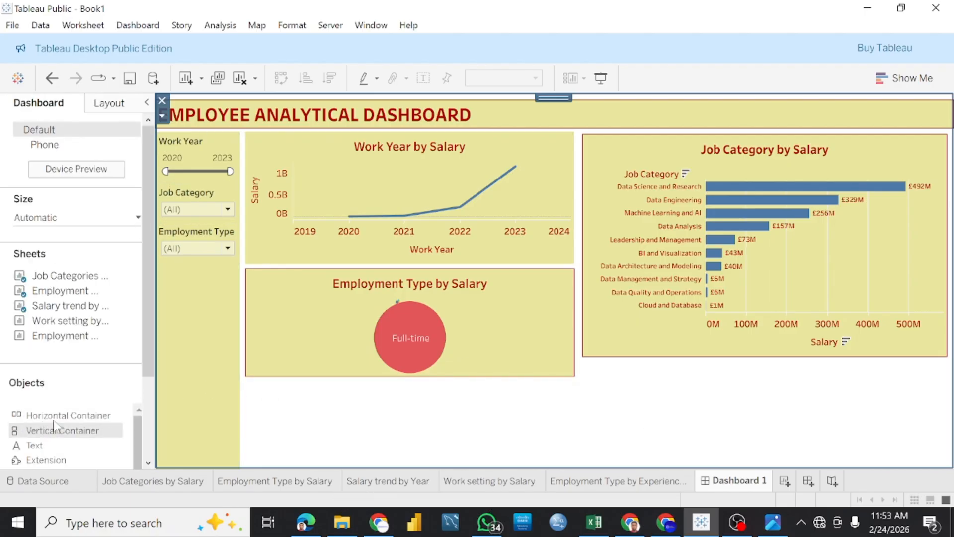
left_click_drag(56, 421, 217, 411)
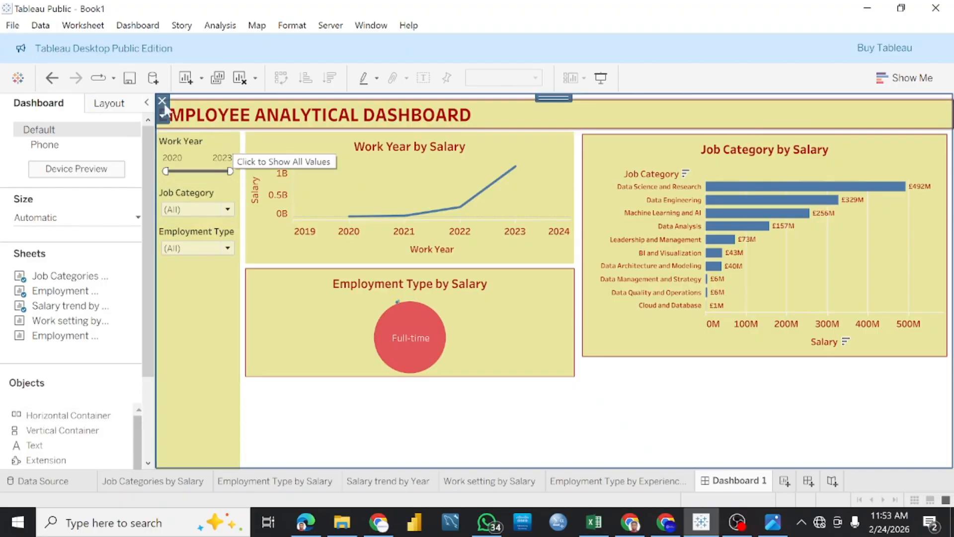
left_click(162, 118)
left_click(194, 191)
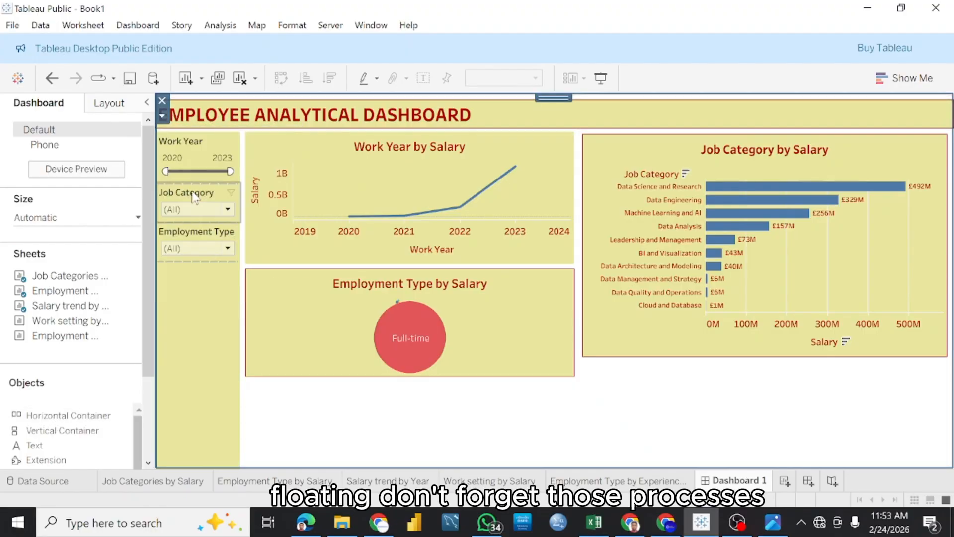
left_click_drag(307, 106, 375, 377)
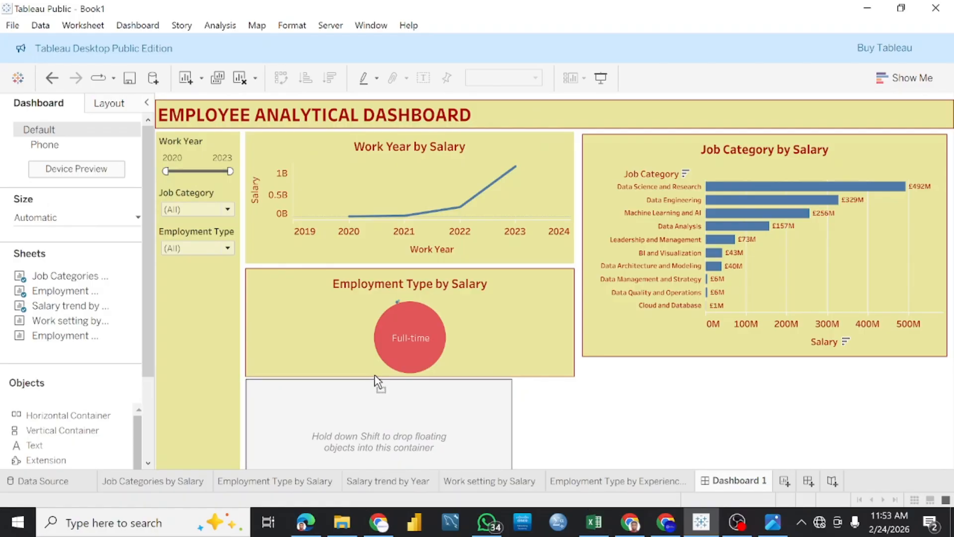
Position the new floating container just below the Employment Type by Salary chart and resize it to about 440 by 115 pixels.
left_click_drag(480, 432, 480, 432)
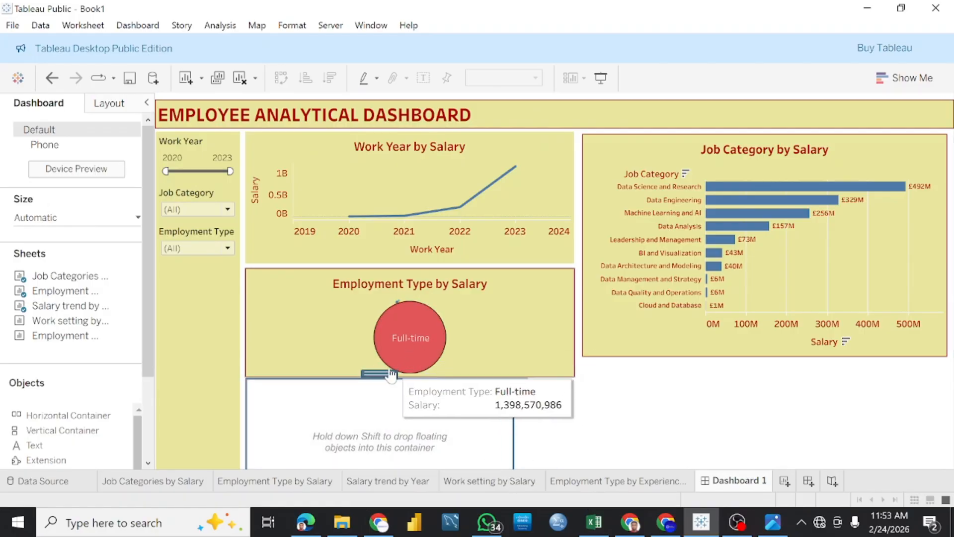
left_click_drag(381, 373, 384, 332)
left_click_drag(396, 464, 392, 442)
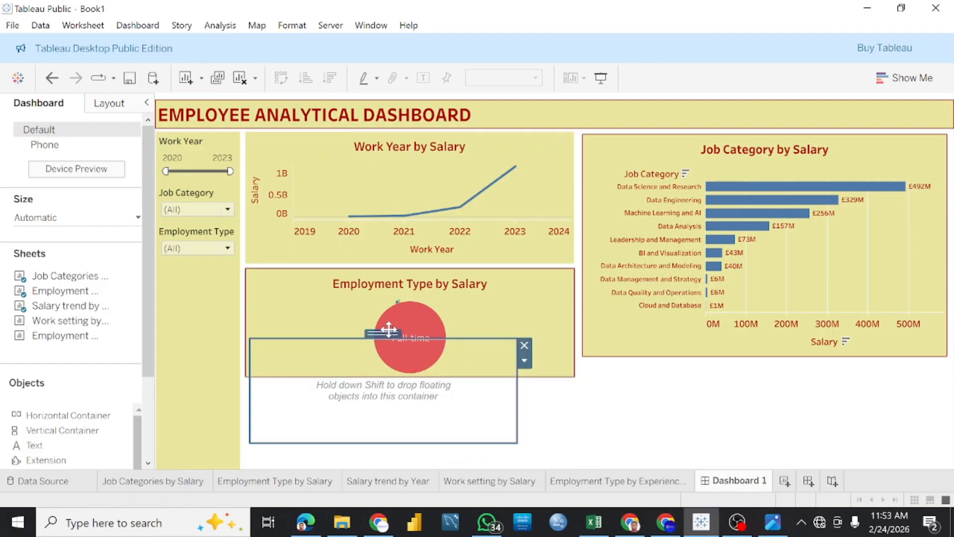
left_click_drag(382, 334, 381, 383)
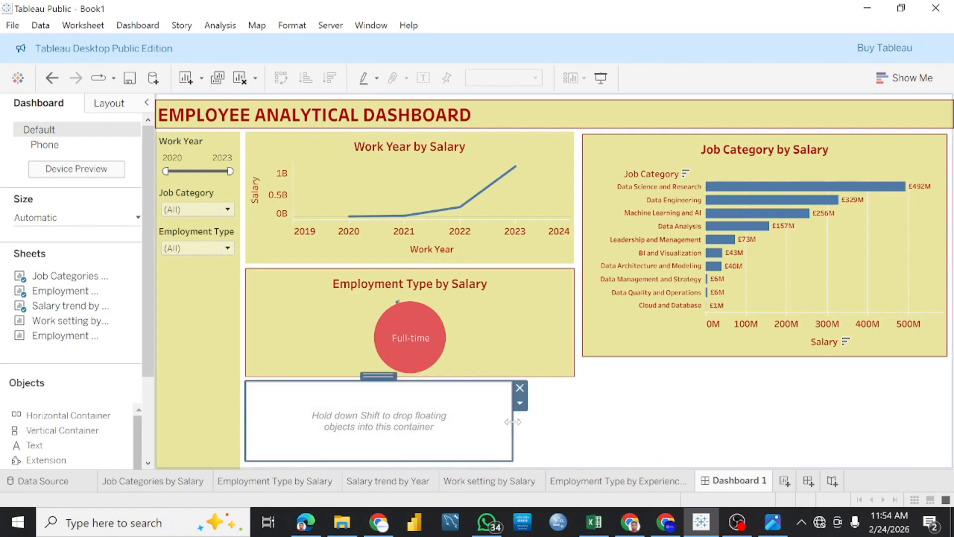
left_click_drag(512, 421, 576, 433)
left_click_drag(463, 458, 481, 473)
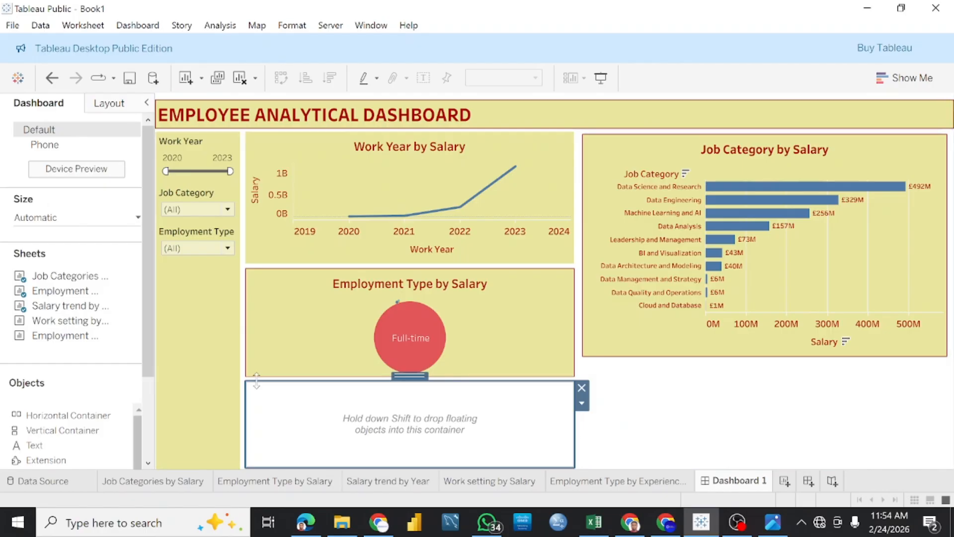
Give the new empty container below the Employment Type by Salary chart a solid dark red border.
left_click(108, 103)
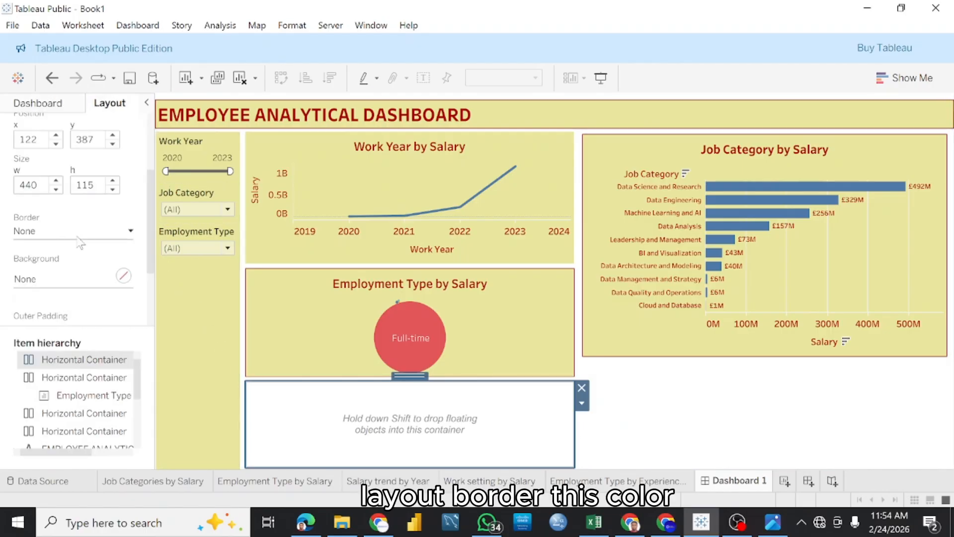
left_click(56, 236)
left_click(77, 277)
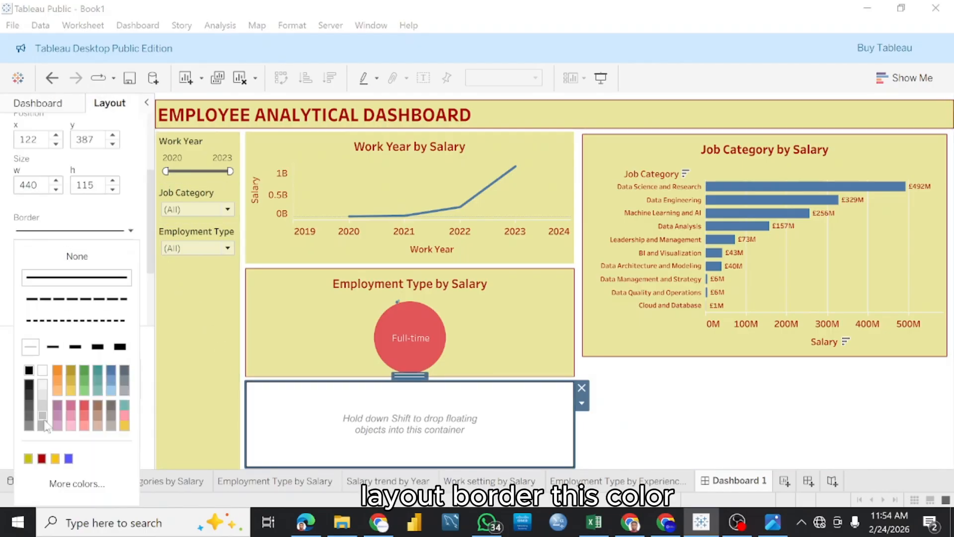
left_click(42, 458)
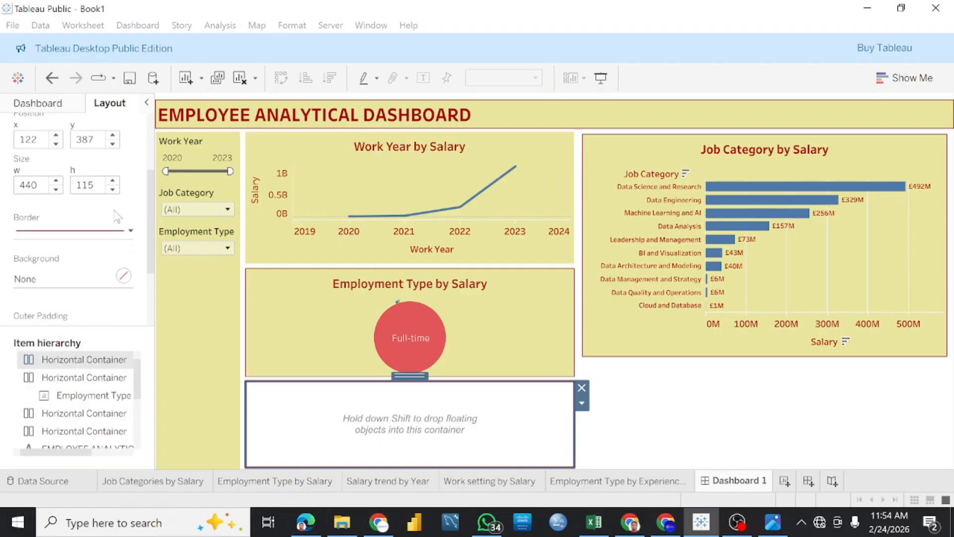
Fill the empty bottom container's background with the custom olive-yellow color at 40% opacity.
left_click(120, 282)
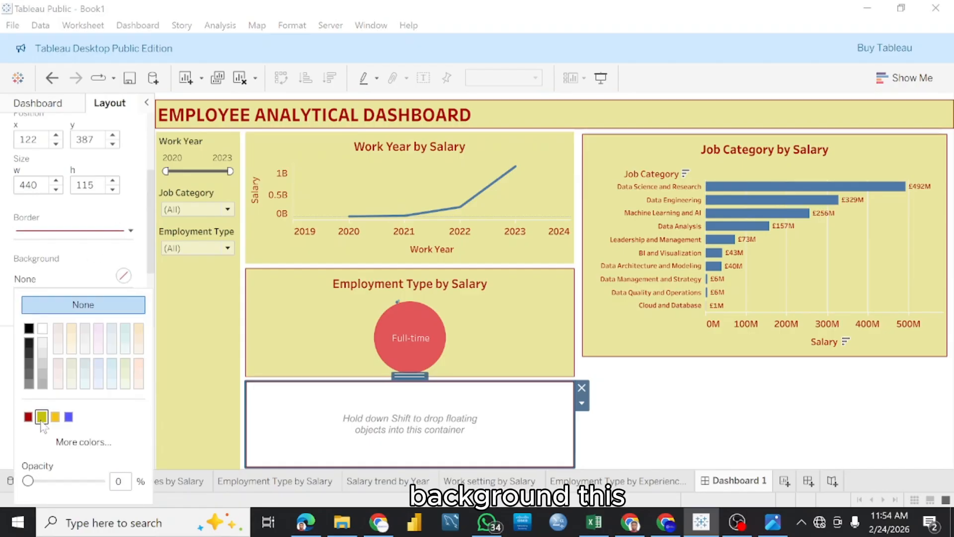
left_click(41, 419)
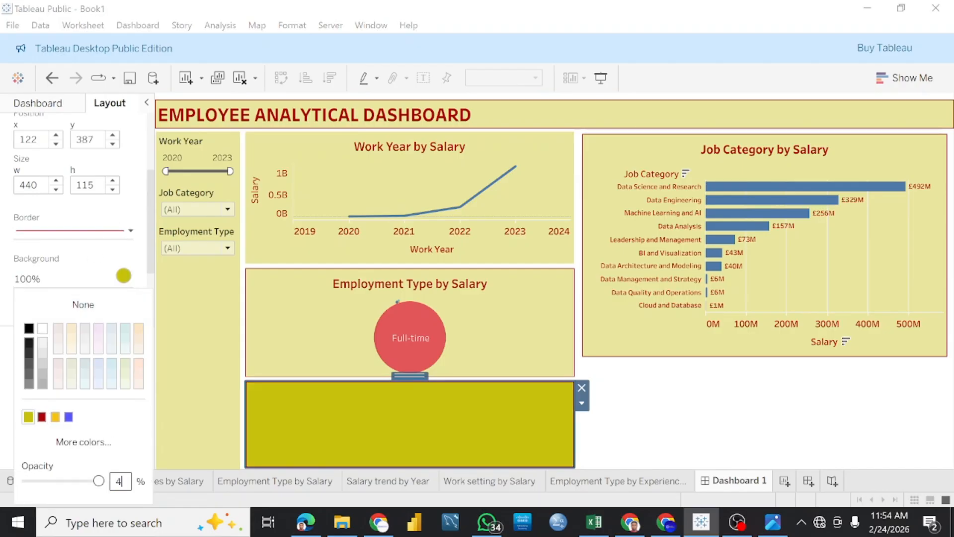
type("40")
key("Return")
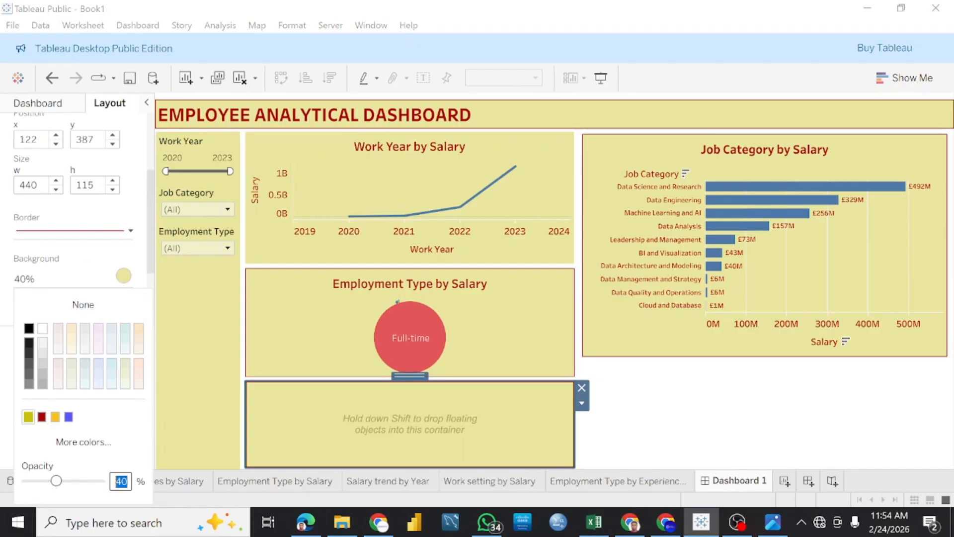
left_click(684, 373)
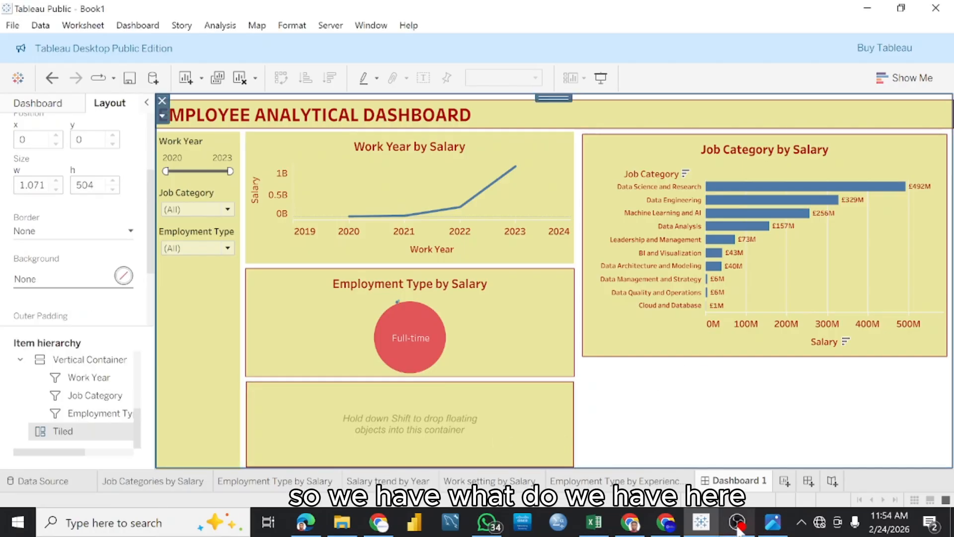
Add the Work Setting by Salary sheet to the dashboard.
left_click(777, 528)
left_click(777, 528)
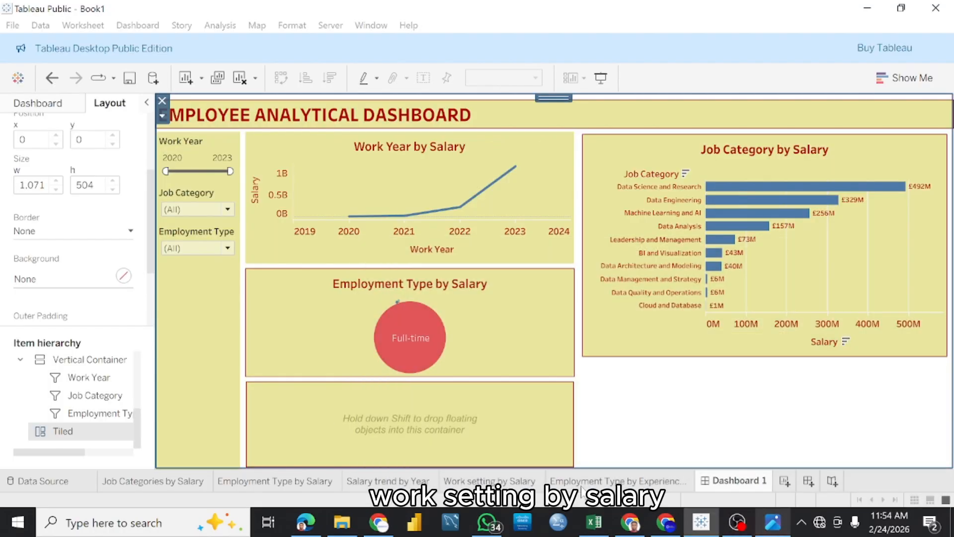
left_click(36, 104)
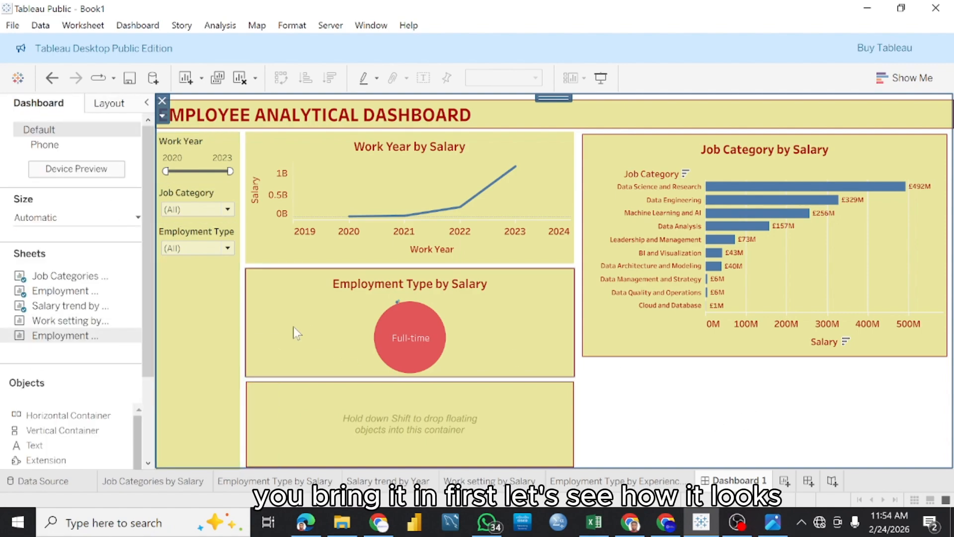
left_click(64, 324)
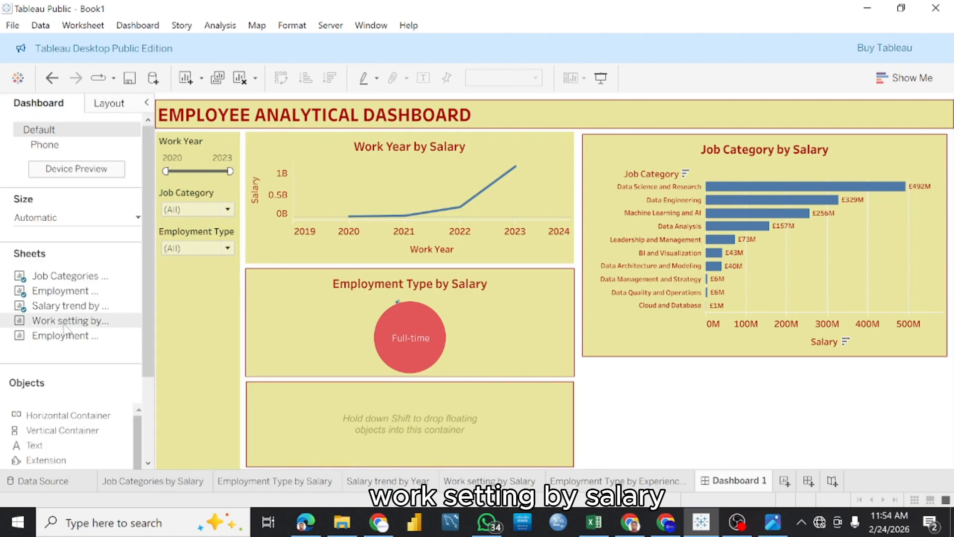
left_click_drag(65, 328, 256, 331)
left_click_drag(465, 336, 684, 147)
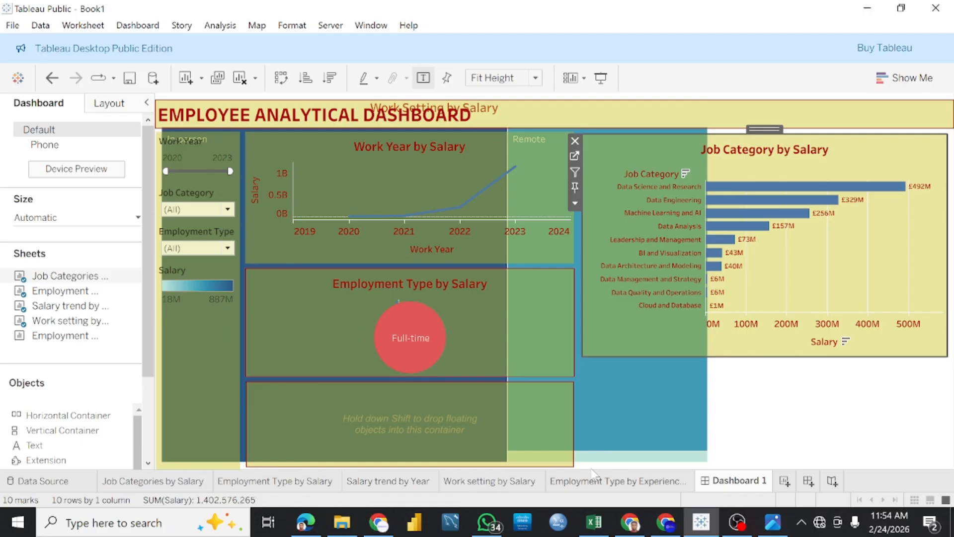
Select the Work Setting by Salary chart on the dashboard and make it floating.
left_click(662, 440)
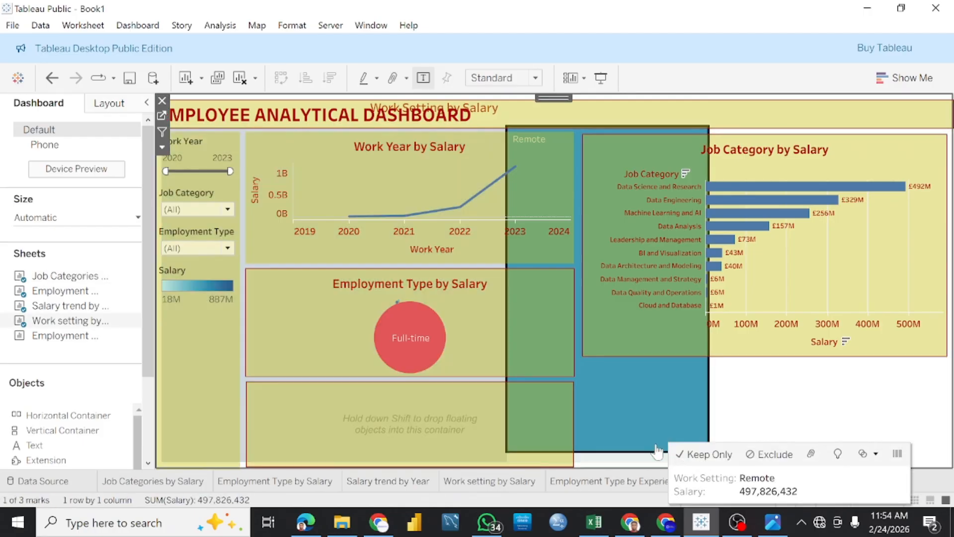
left_click(659, 437)
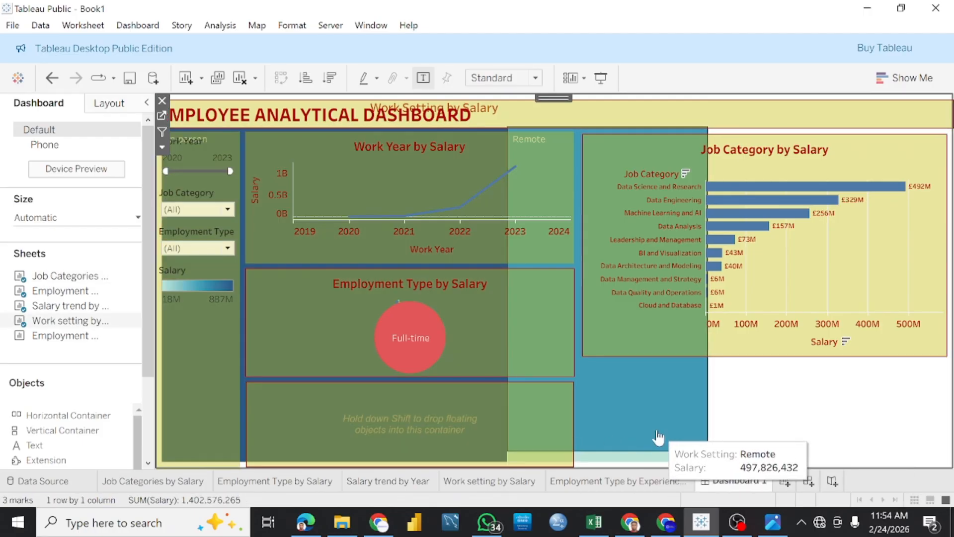
left_click(658, 437)
left_click(659, 437)
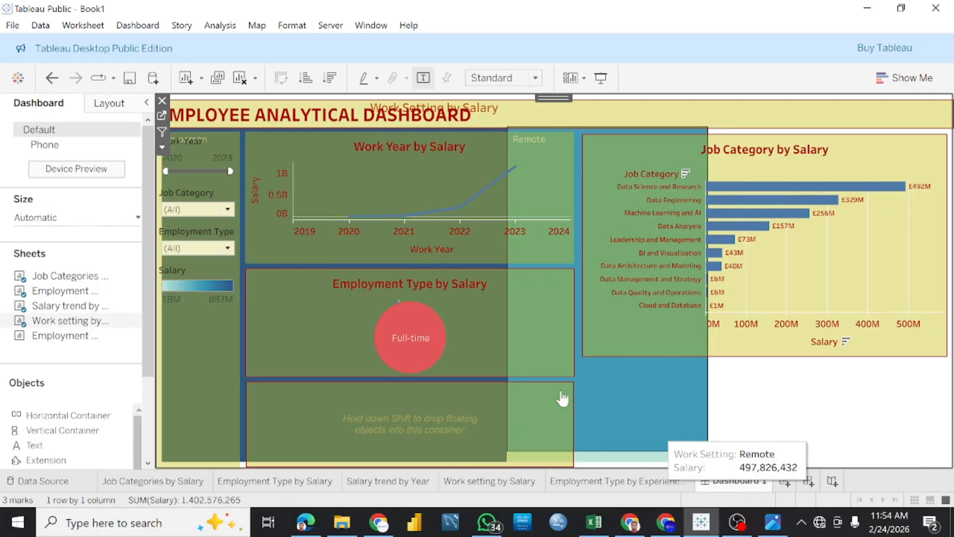
left_click(163, 147)
left_click(215, 421)
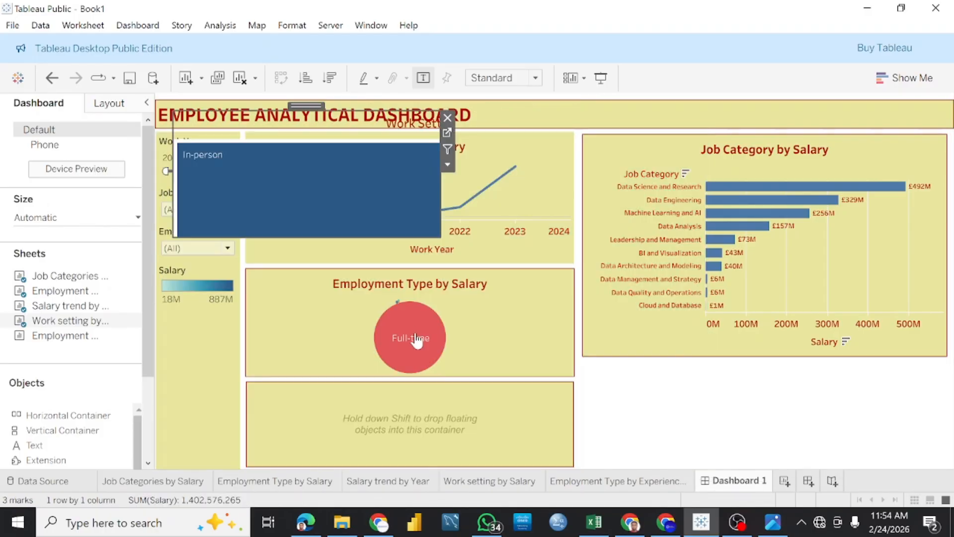
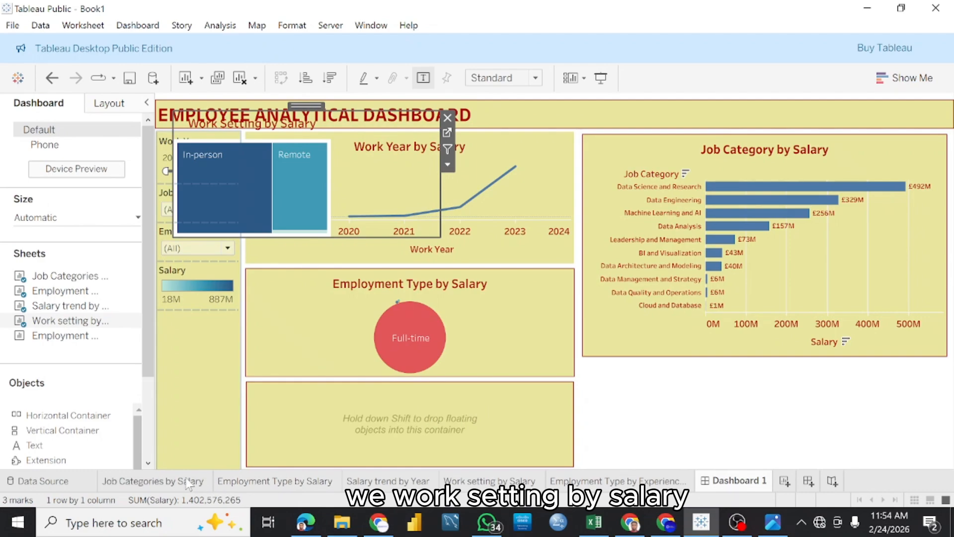
Set the Work Setting by Salary sheet's worksheet shading to None and return to Dashboard 1.
left_click(520, 479)
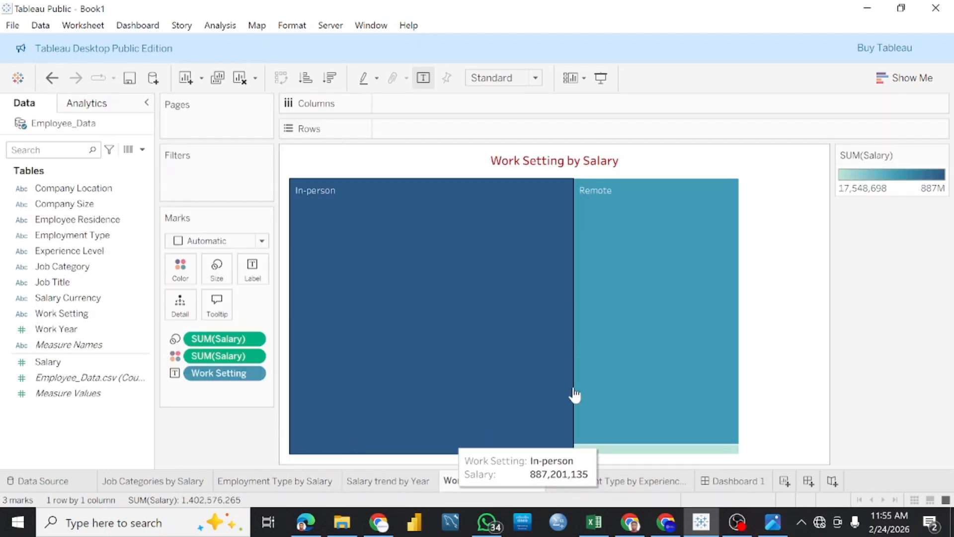
right_click(766, 317)
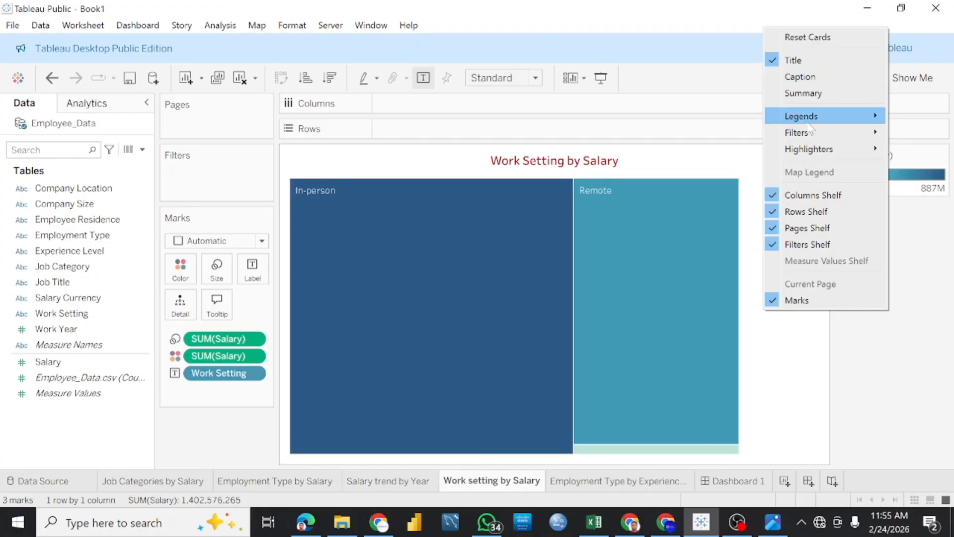
left_click(785, 340)
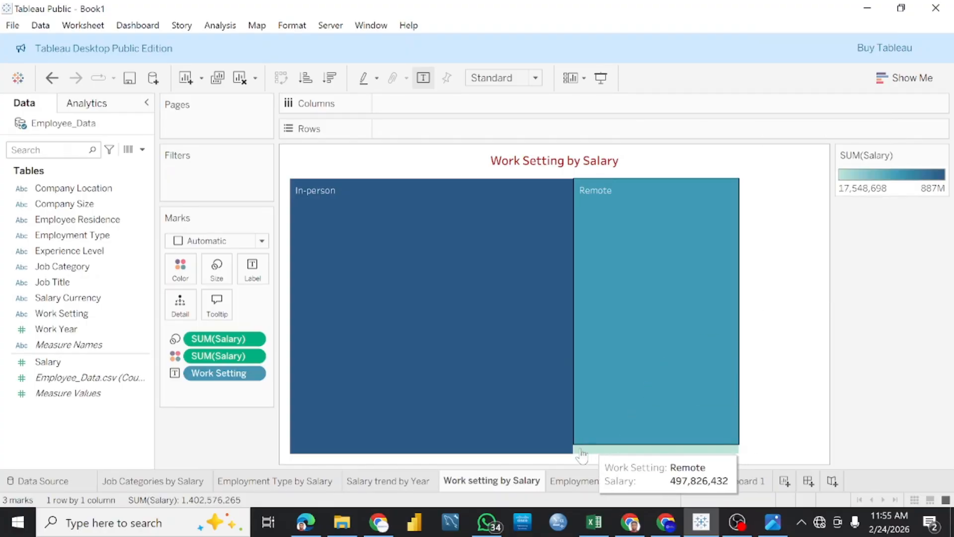
right_click(591, 424)
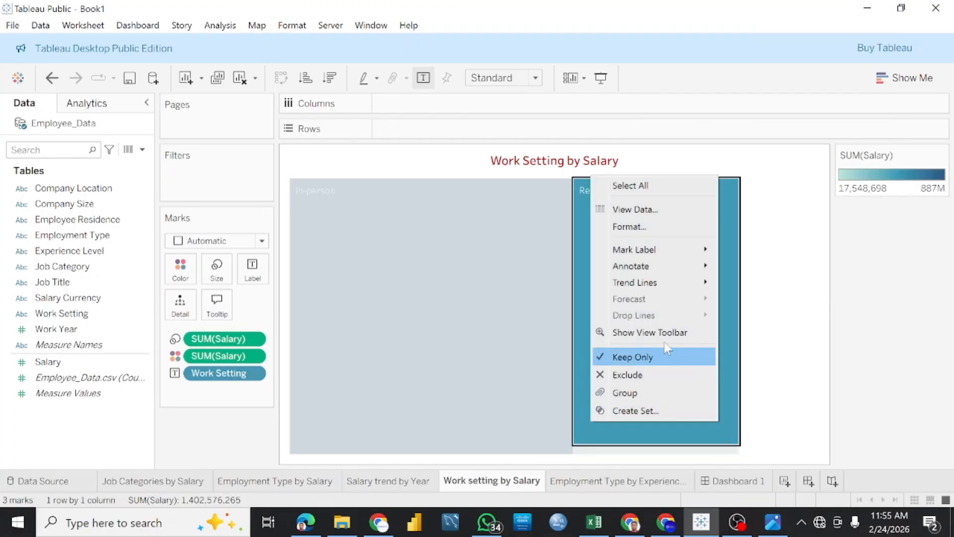
left_click(641, 226)
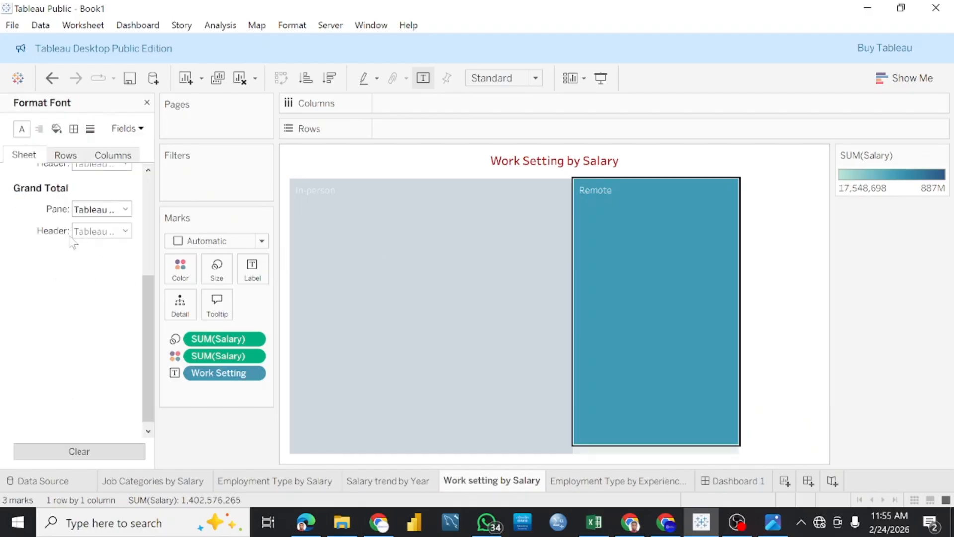
left_click(56, 130)
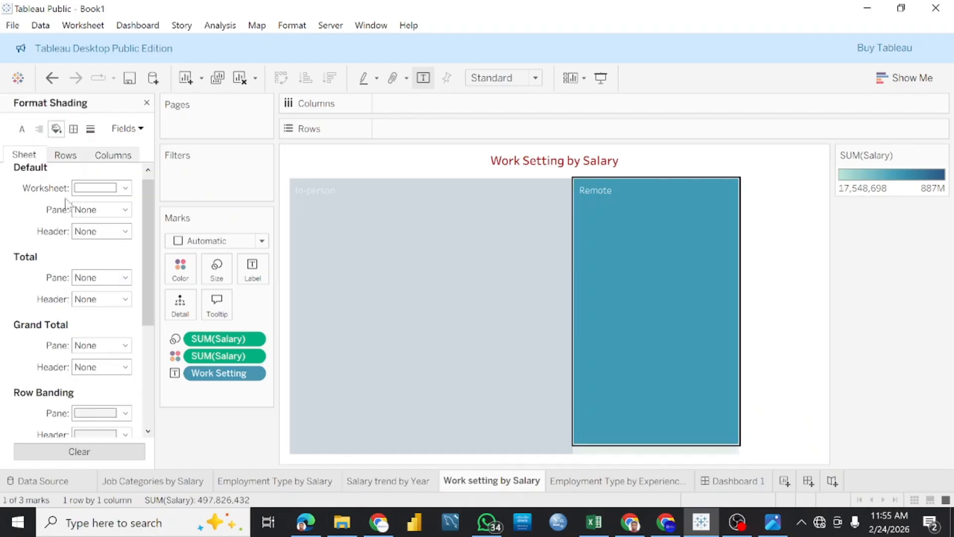
left_click(125, 189)
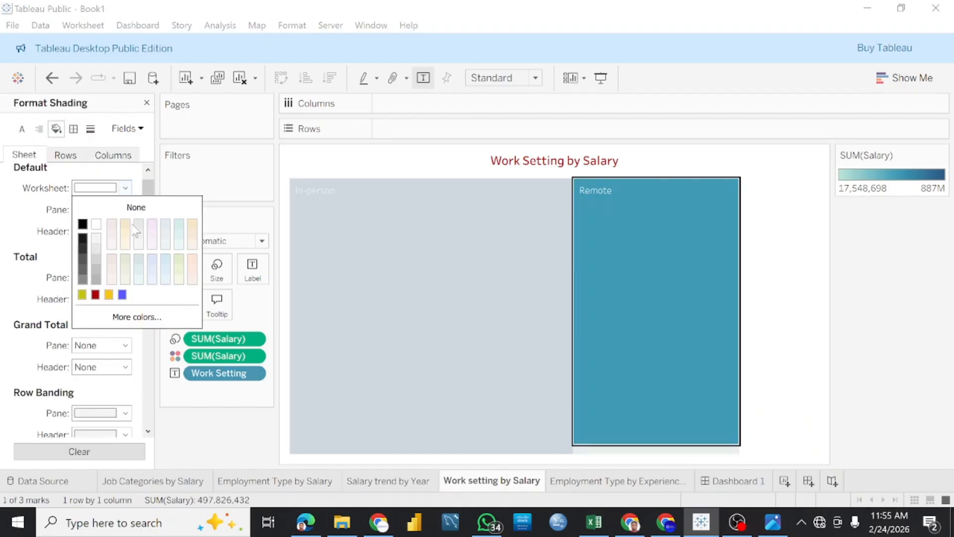
left_click(136, 208)
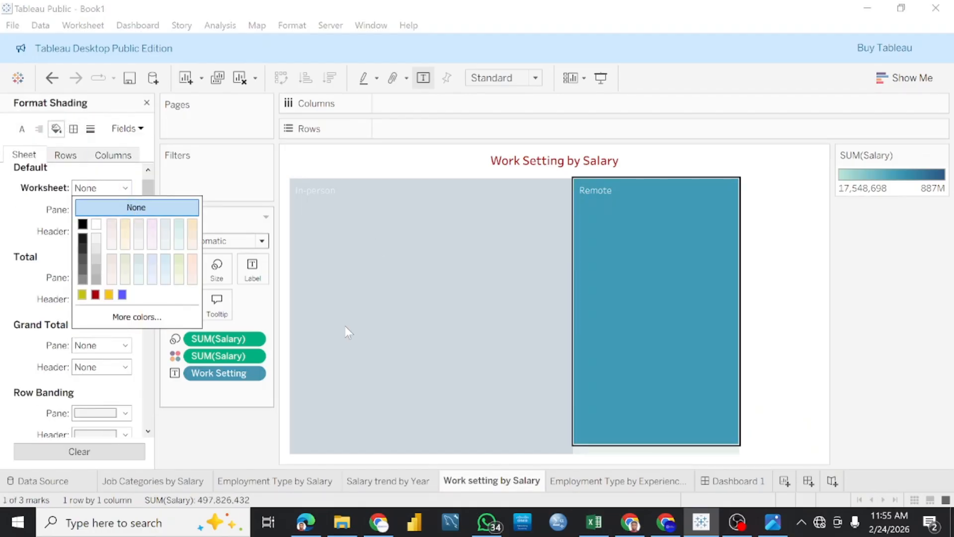
left_click(796, 269)
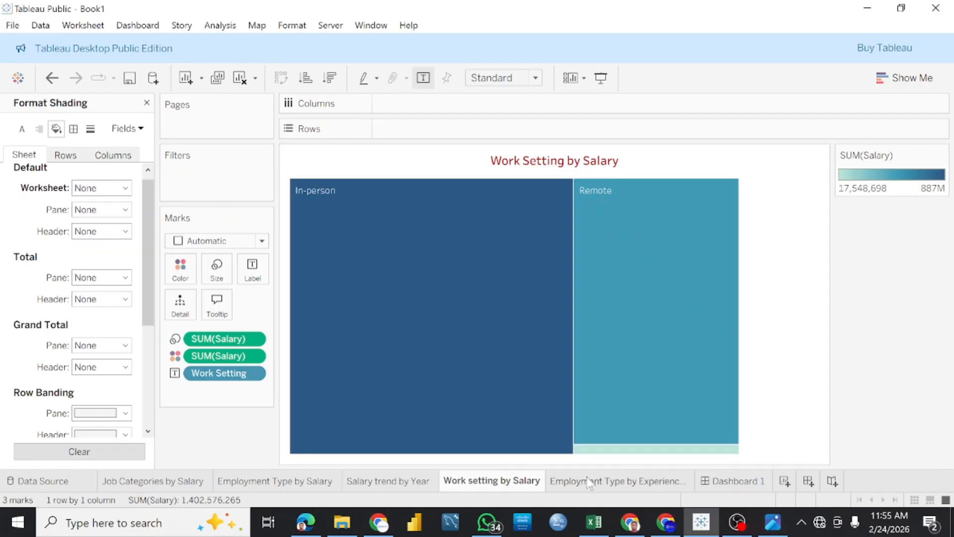
left_click(735, 481)
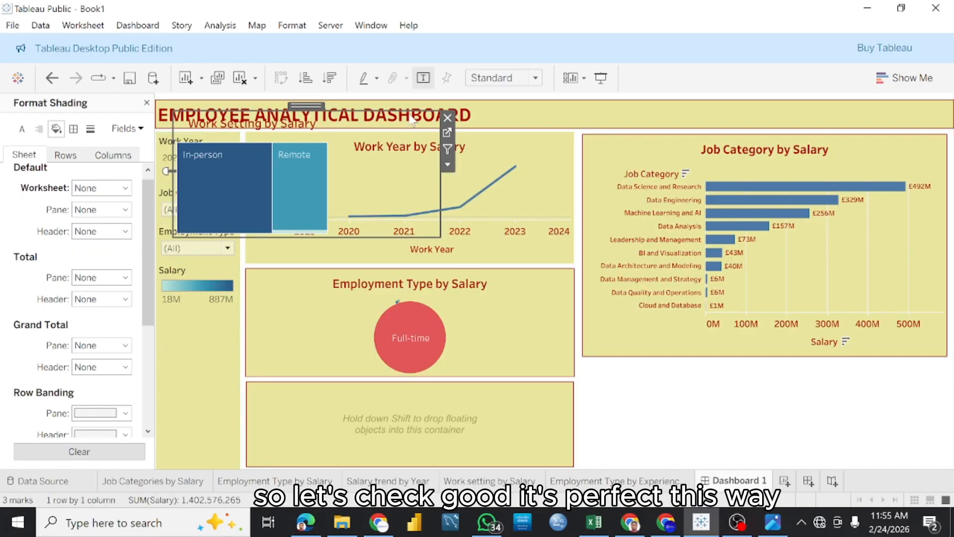
Move the floating Work Setting by Salary chart into the empty bottom container and set its fit to Fit Width.
left_click_drag(356, 129, 478, 204)
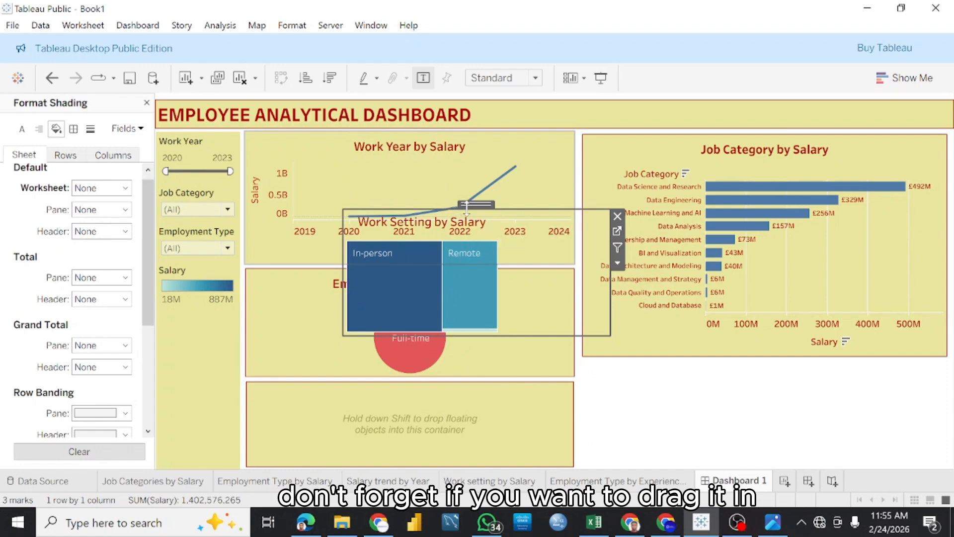
left_click_drag(471, 205, 411, 418)
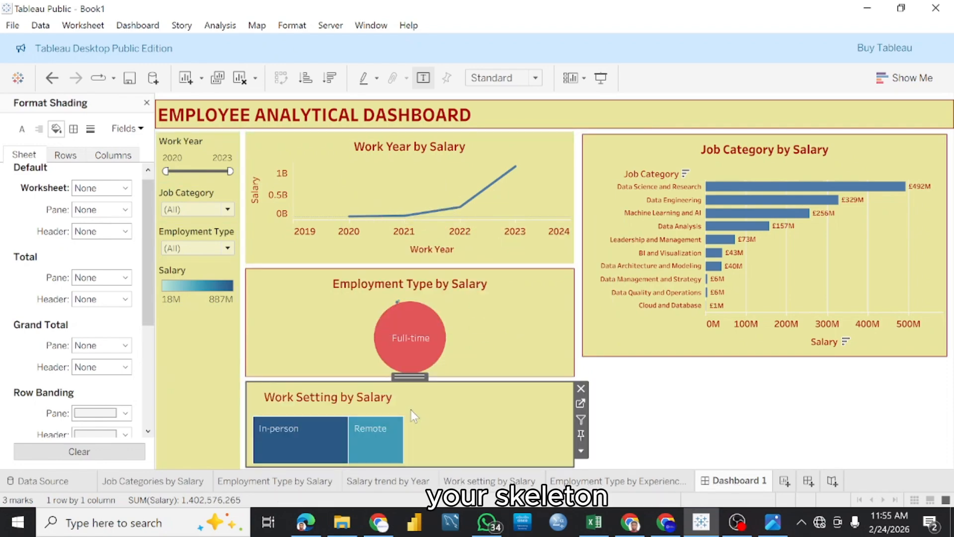
left_click(583, 452)
mouse_move(652, 197)
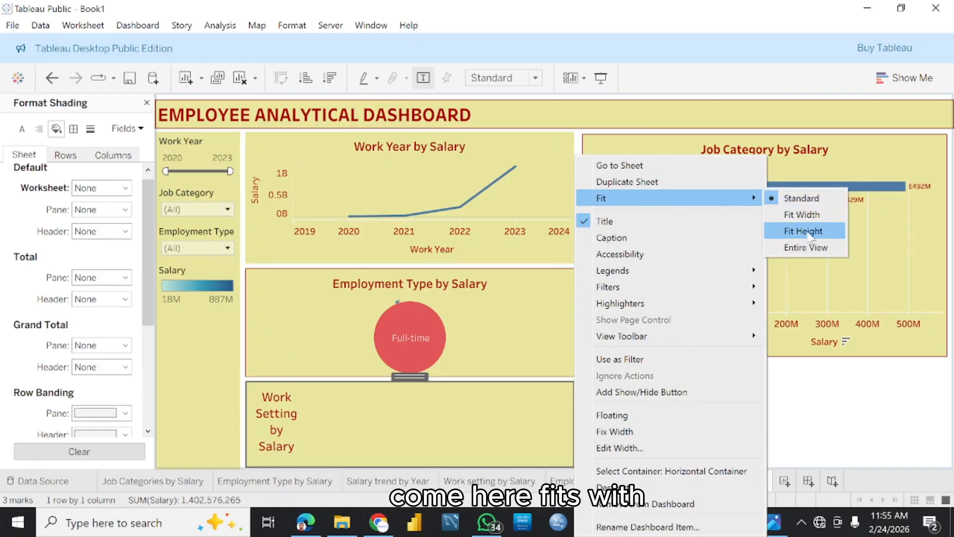
left_click(805, 215)
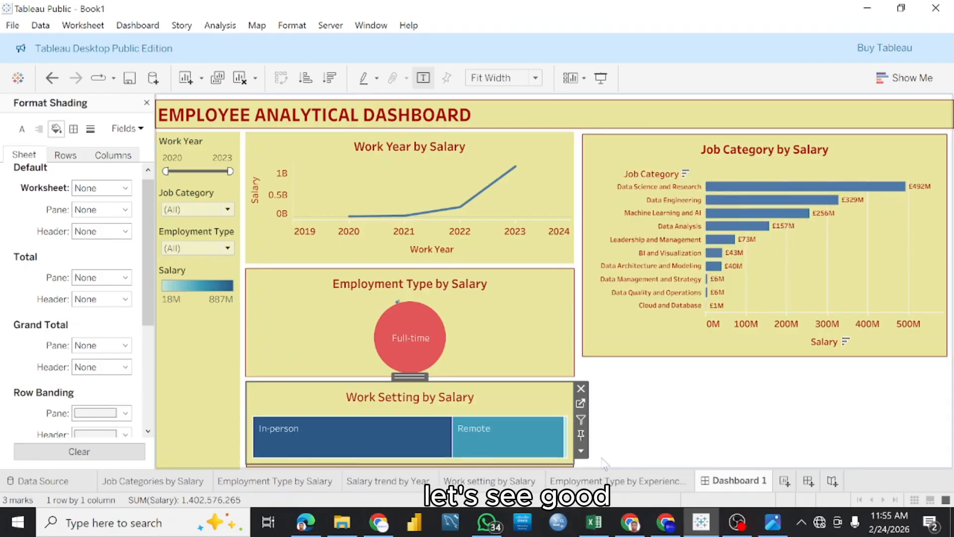
Try Fit Height on the Work Setting by Salary chart and switch it back to Fit Width.
left_click(583, 454)
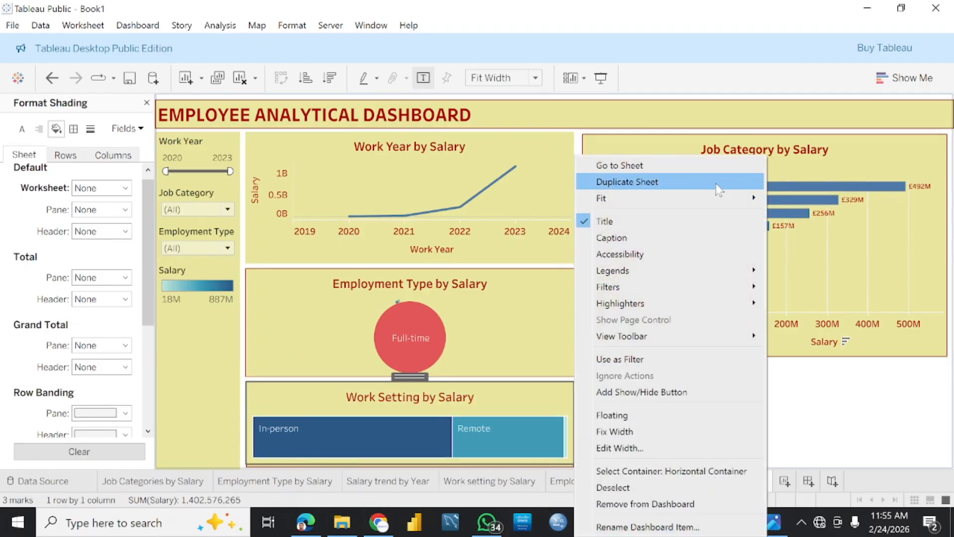
mouse_move(718, 197)
left_click(818, 229)
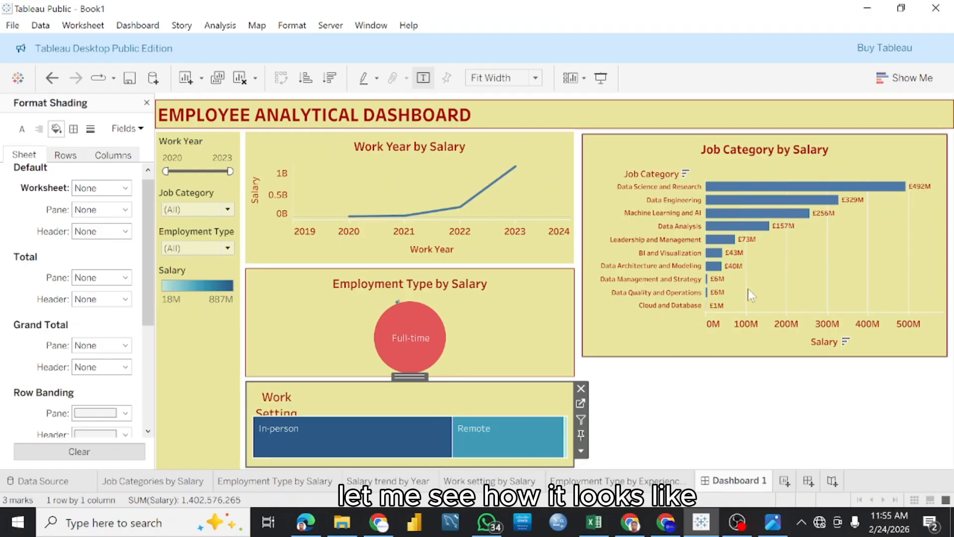
left_click(581, 450)
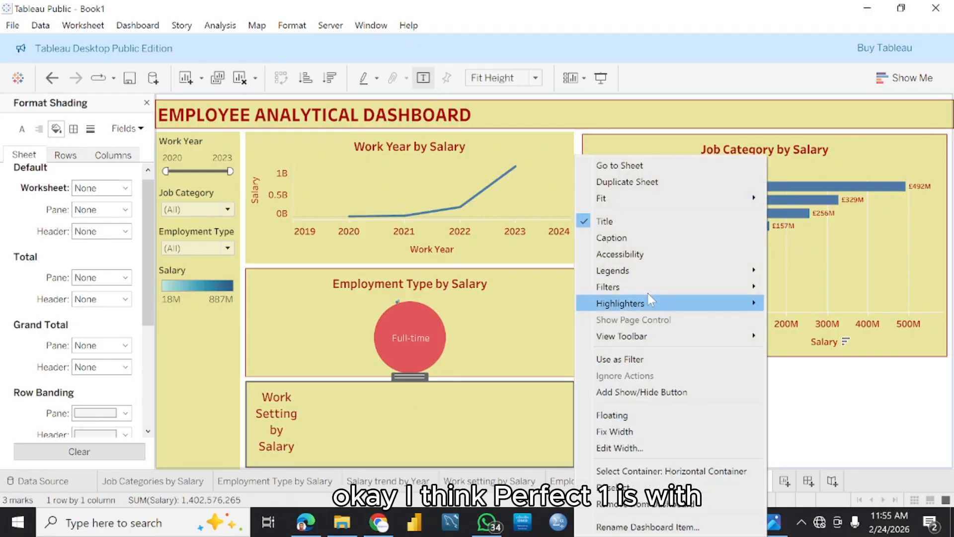
mouse_move(652, 198)
left_click(805, 216)
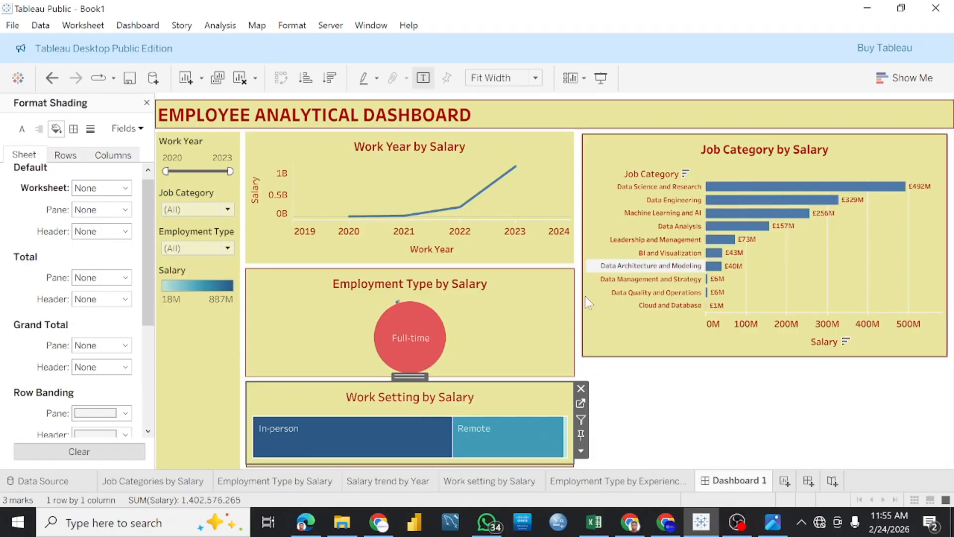
Try font size 10 on the Work Setting by Salary chart title and undo the change.
mouse_move(397, 430)
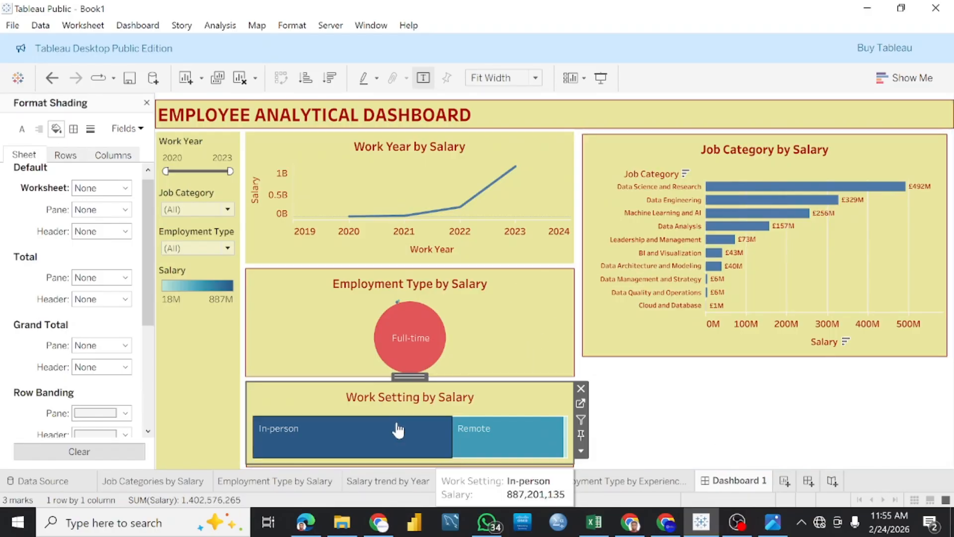
double_click(393, 395)
key("ctrl+a")
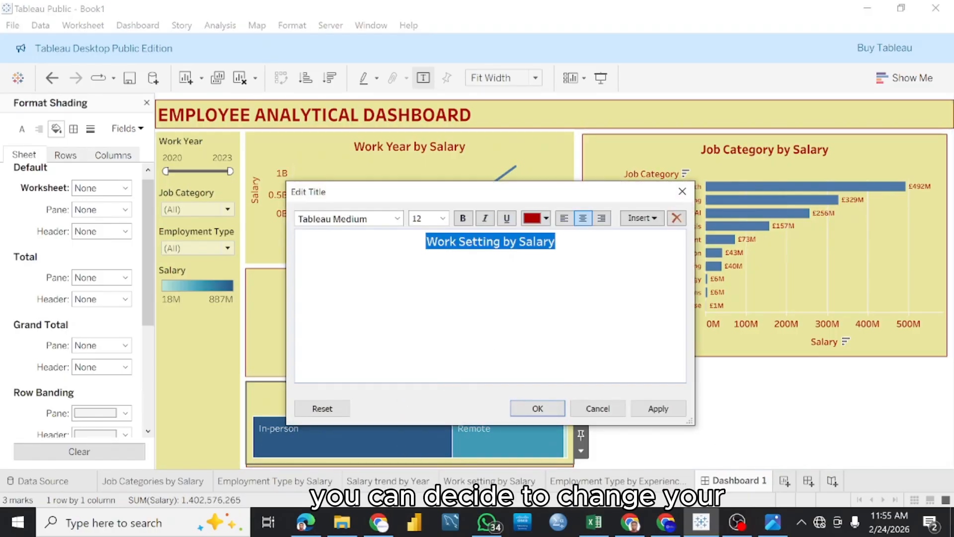
left_click(444, 219)
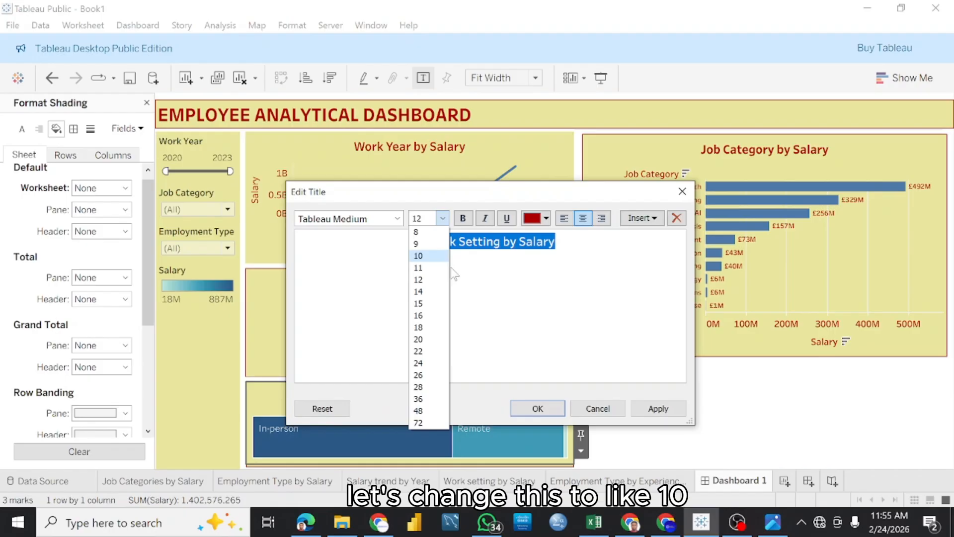
left_click(425, 256)
left_click(537, 409)
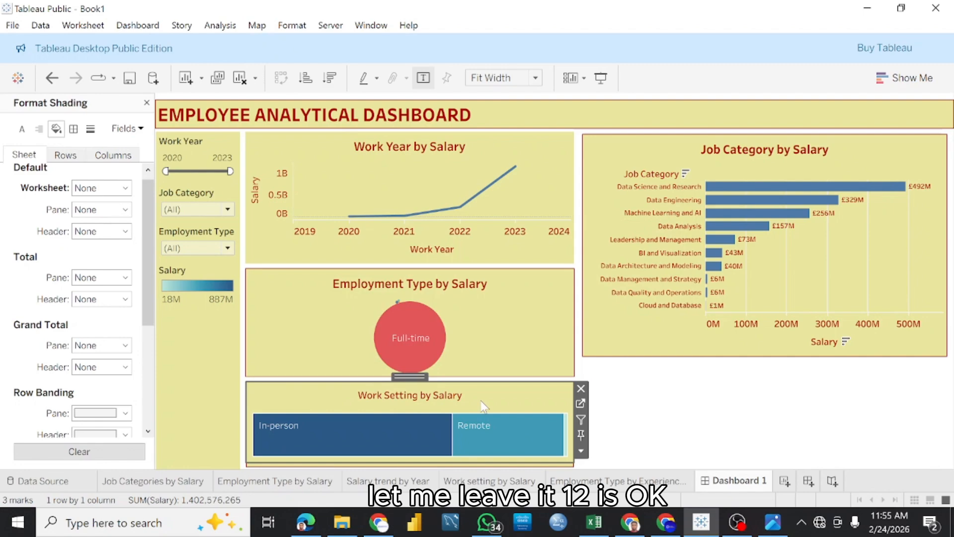
key("ctrl+z")
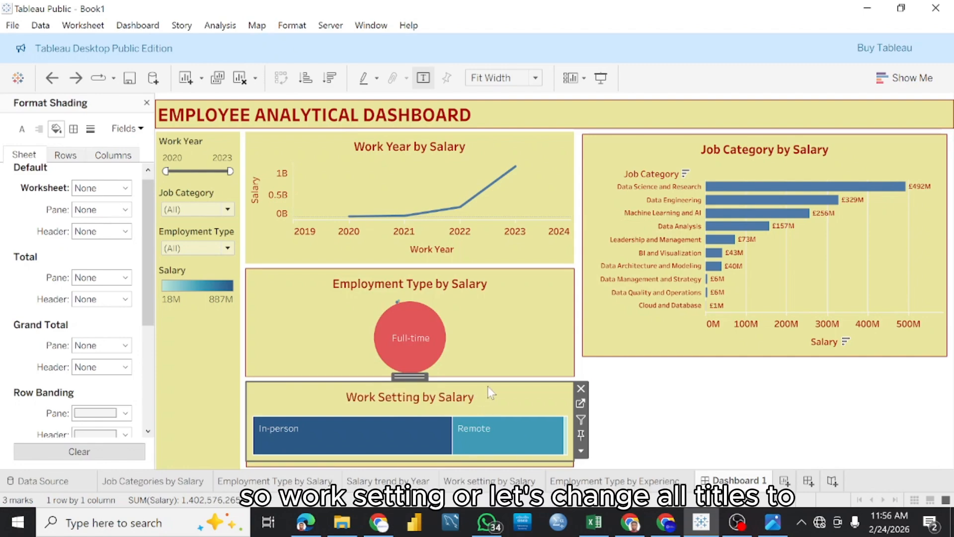
Set the Work Year by Salary chart title to font size 10.
double_click(381, 147)
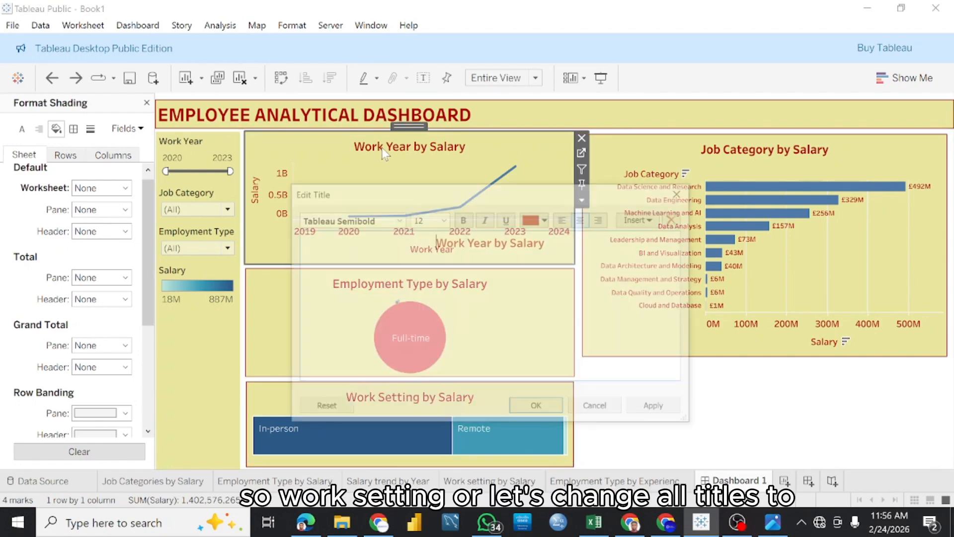
key("ctrl+a")
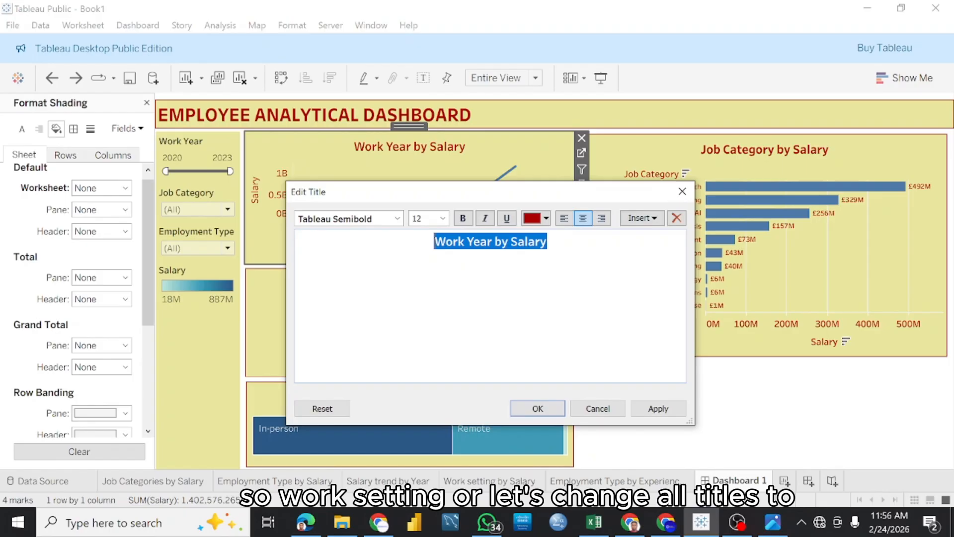
left_click(443, 218)
left_click(419, 256)
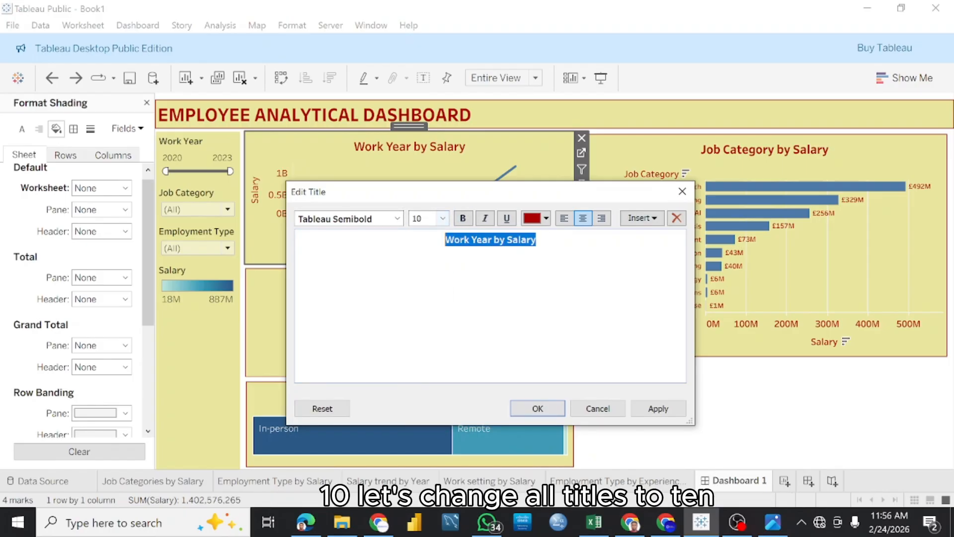
left_click(536, 413)
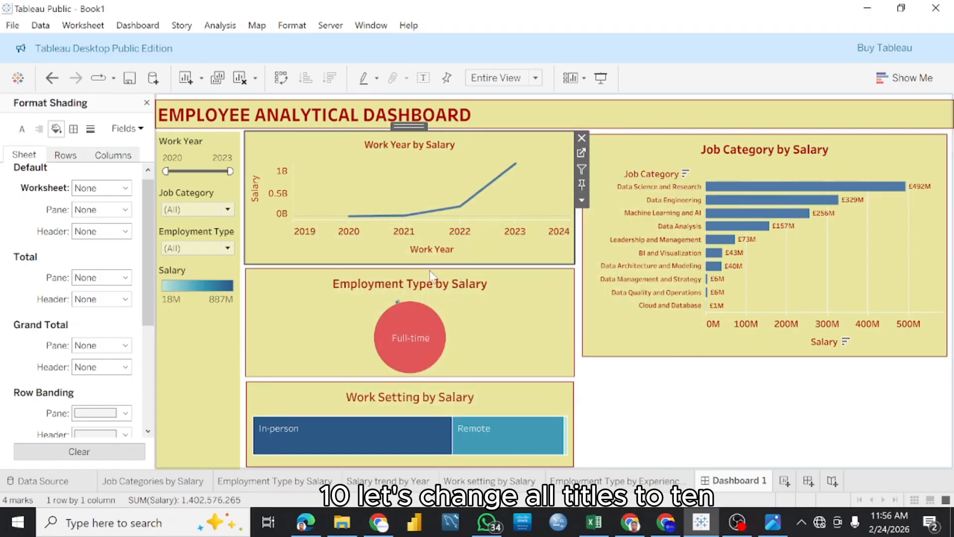
Set the Employment Type by Salary chart title to font size 10.
left_click(427, 287)
double_click(427, 287)
left_click(443, 218)
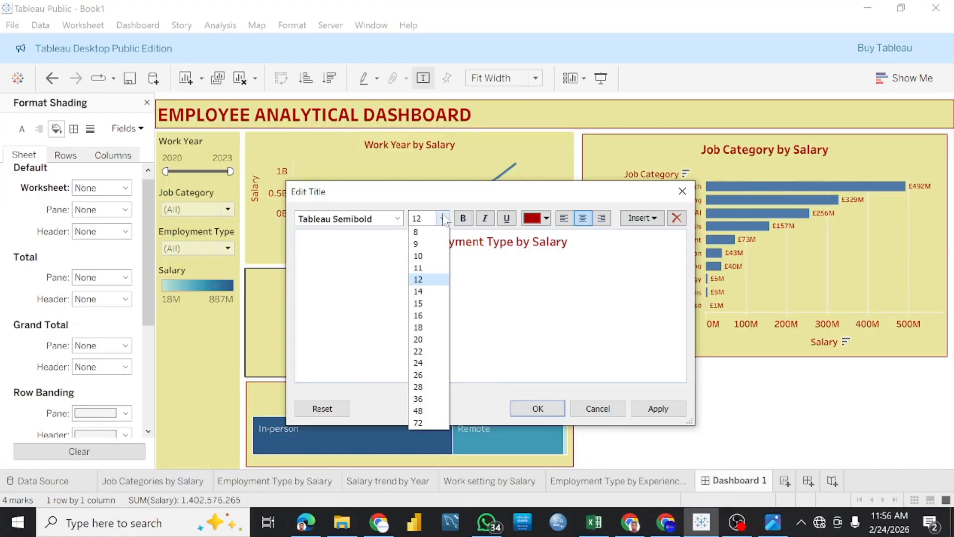
left_click(418, 256)
left_click_drag(568, 242, 420, 242)
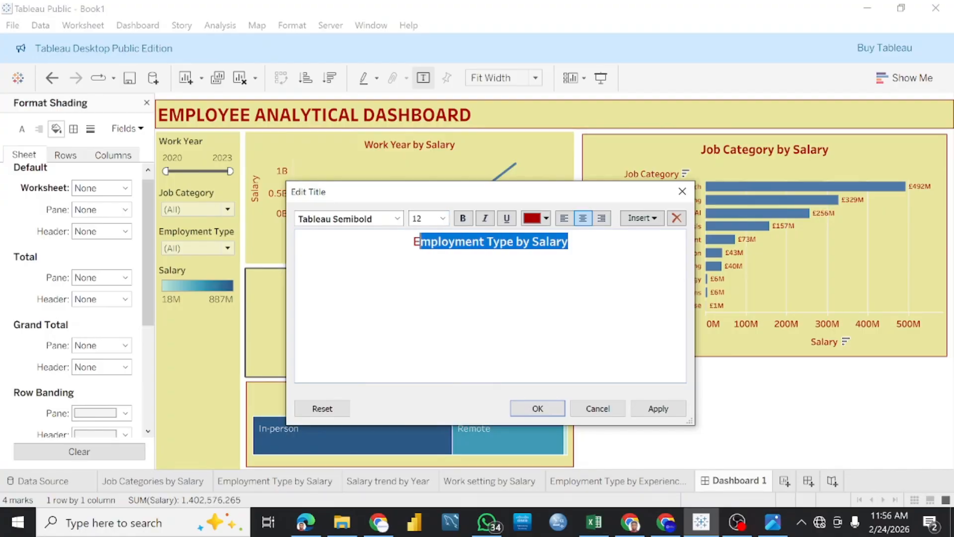
left_click(442, 219)
left_click(419, 254)
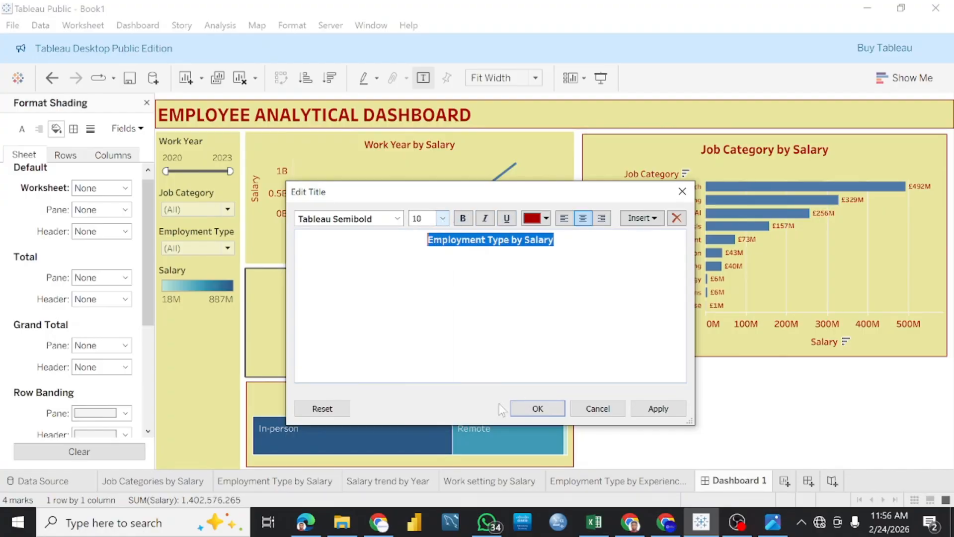
left_click(537, 408)
Set the Work Setting by Salary chart title to font size 10.
double_click(414, 397)
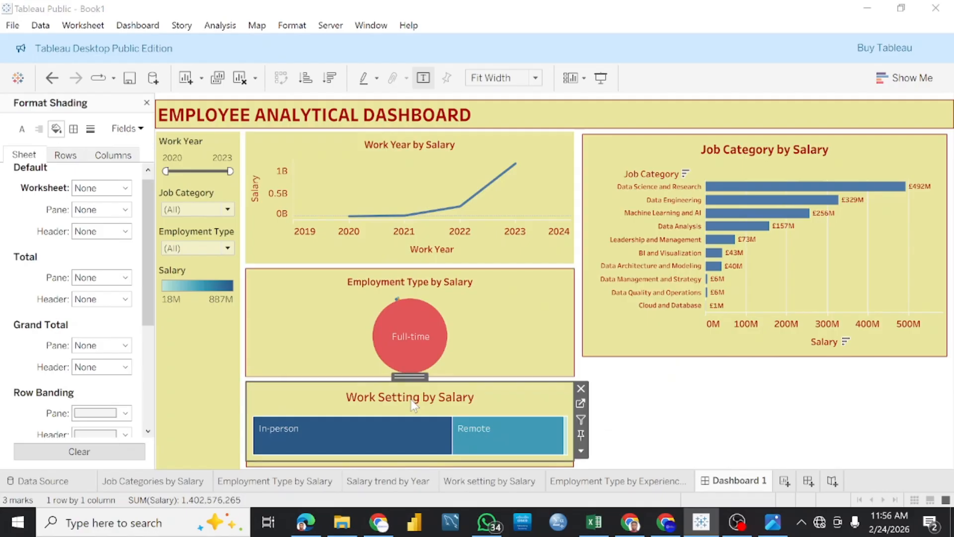
left_click_drag(560, 242, 425, 242)
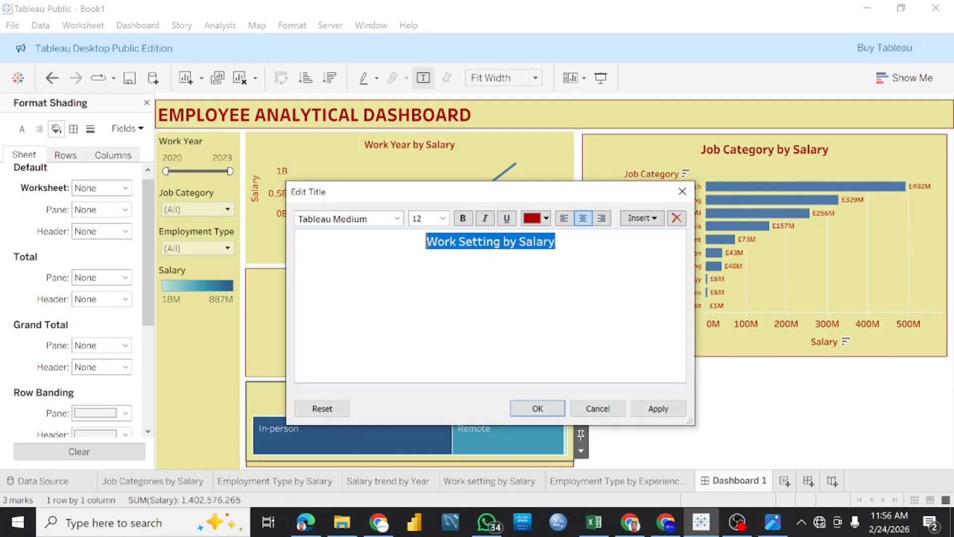
left_click(445, 220)
left_click(418, 254)
left_click(556, 409)
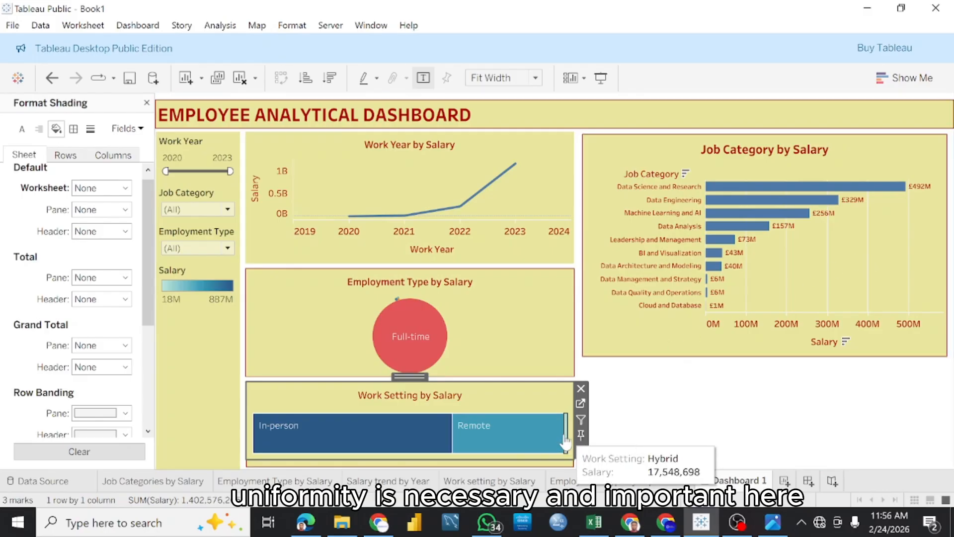
Set the Job Category by Salary chart title to font size 10.
double_click(768, 158)
key("ctrl+a")
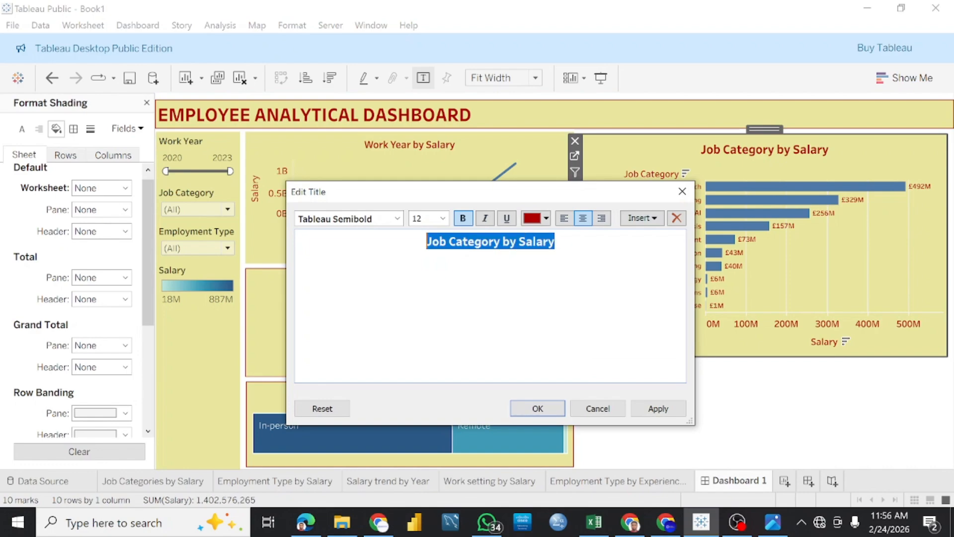
left_click(442, 219)
left_click(426, 254)
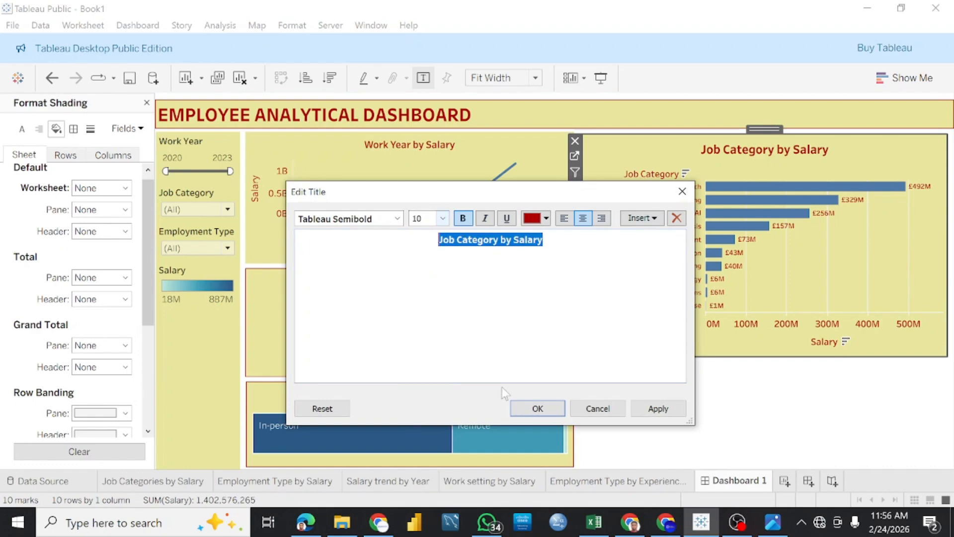
left_click(537, 409)
Check the reference image Dashboard.png for the chart still missing and return to the Tableau dashboard.
left_click(665, 425)
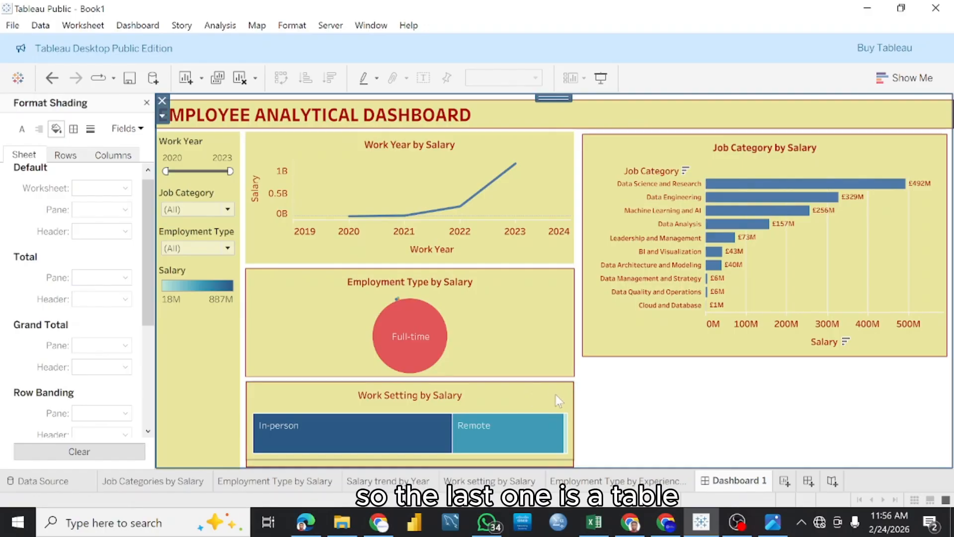
left_click(772, 525)
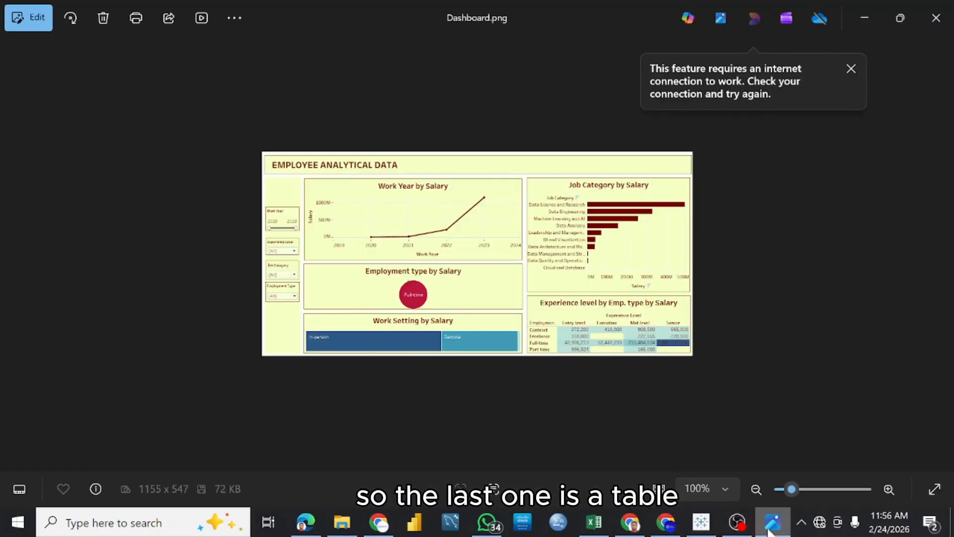
left_click(771, 528)
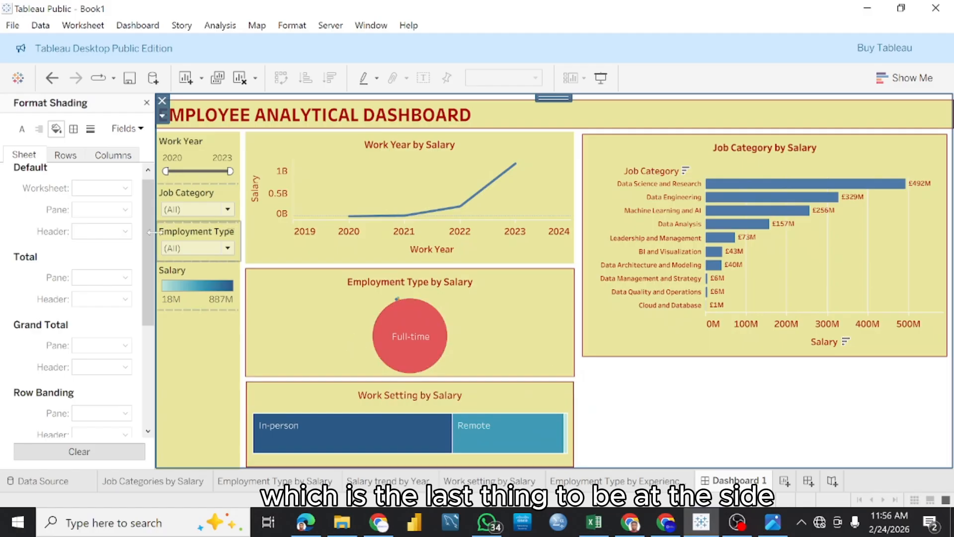
Remove the Salary color legend from the dashboard's filter container.
left_click(193, 286)
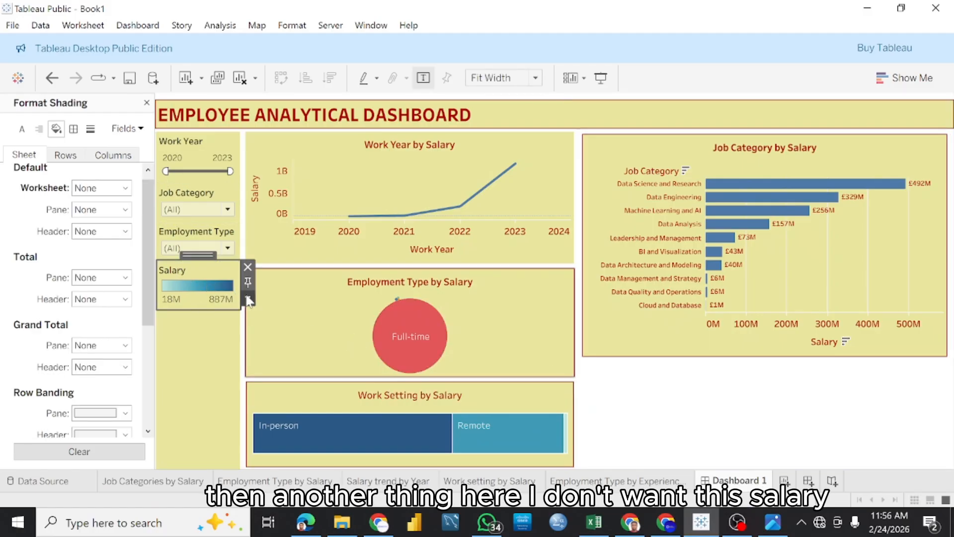
left_click(248, 298)
left_click(289, 469)
left_click(226, 270)
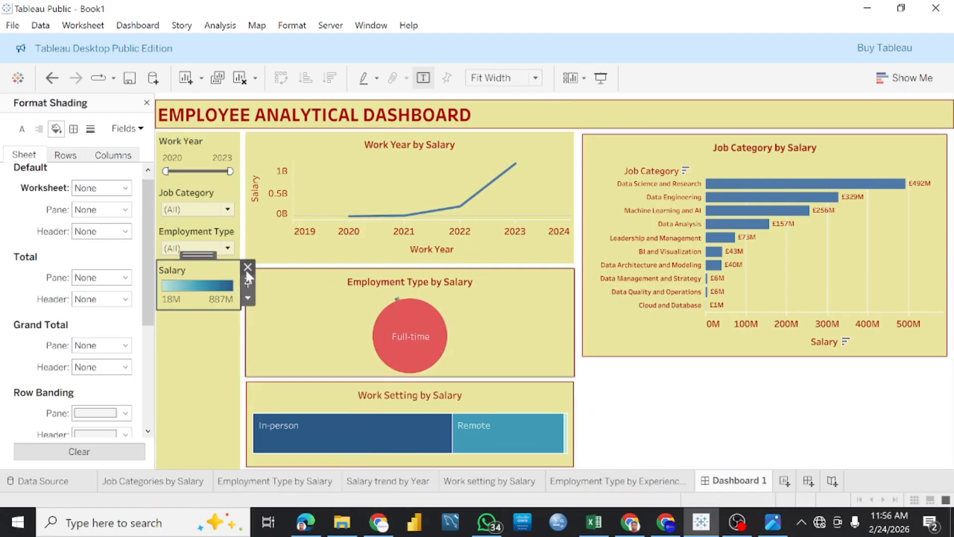
left_click(249, 273)
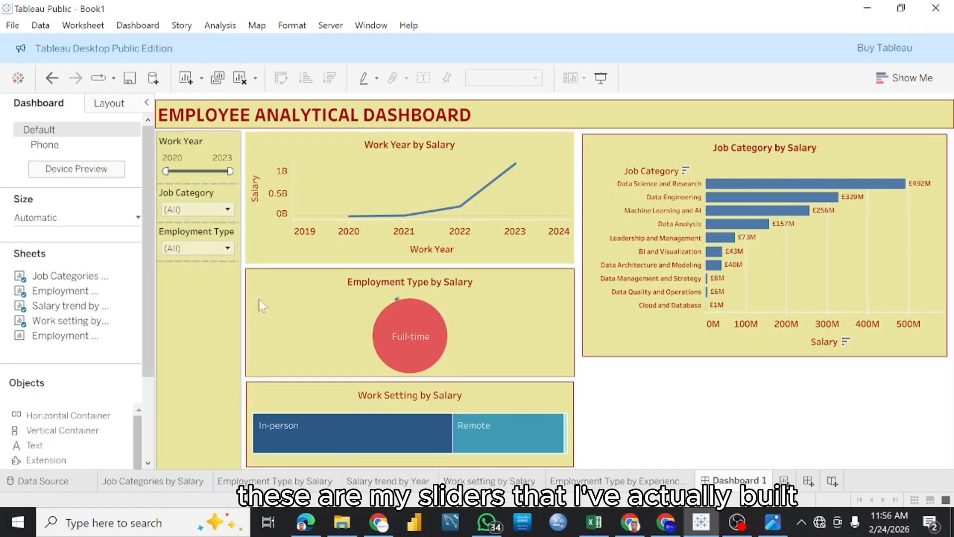
Test the Employment Type filter with Contract and reset it to (All).
left_click(227, 248)
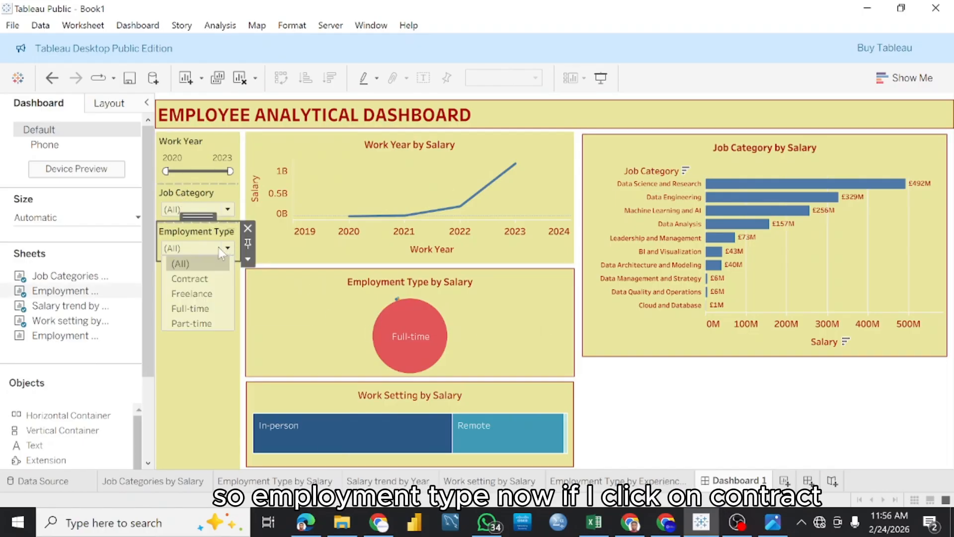
left_click(201, 273)
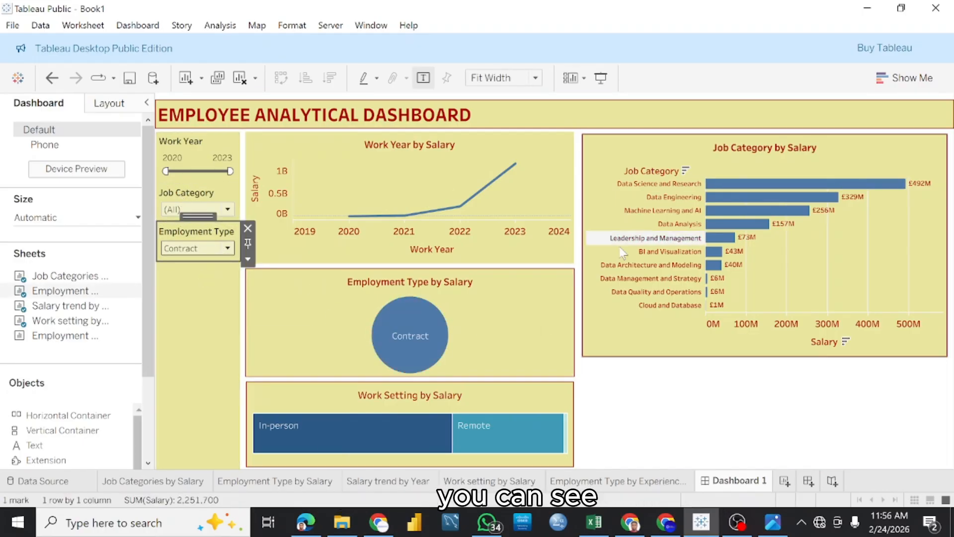
left_click(228, 248)
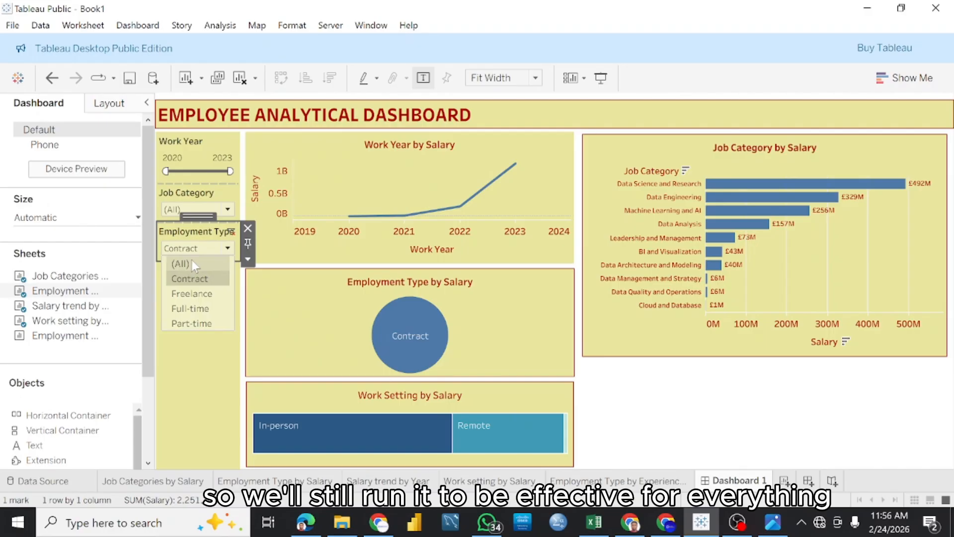
left_click(192, 262)
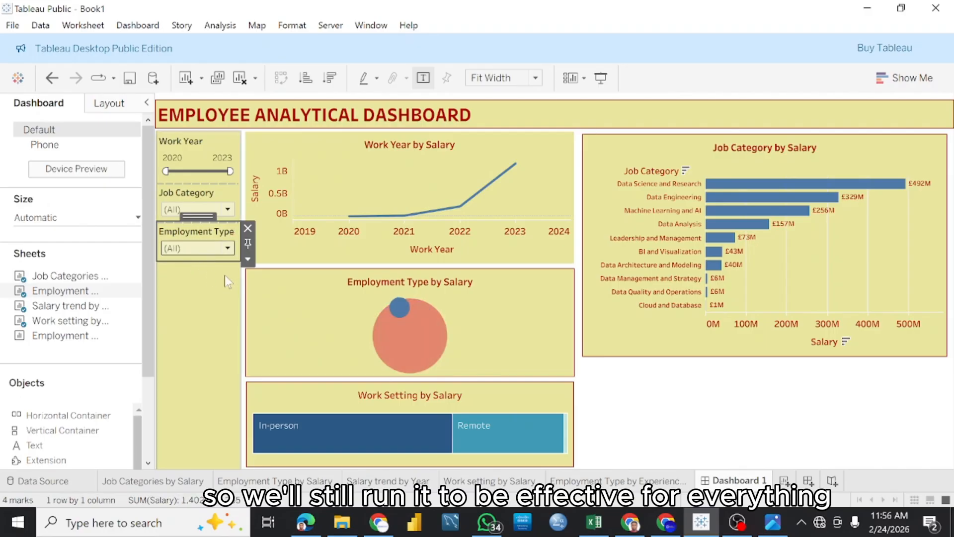
left_click(247, 258)
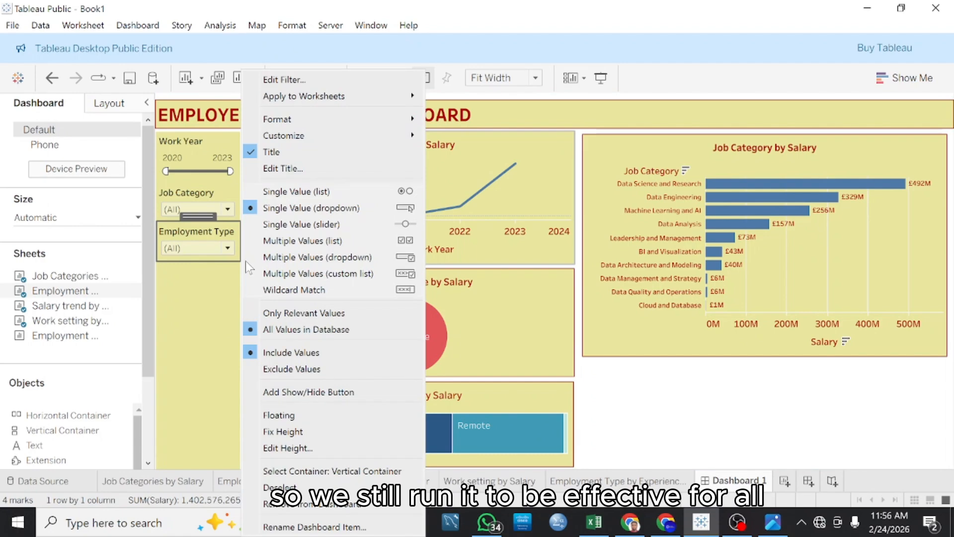
left_click(205, 285)
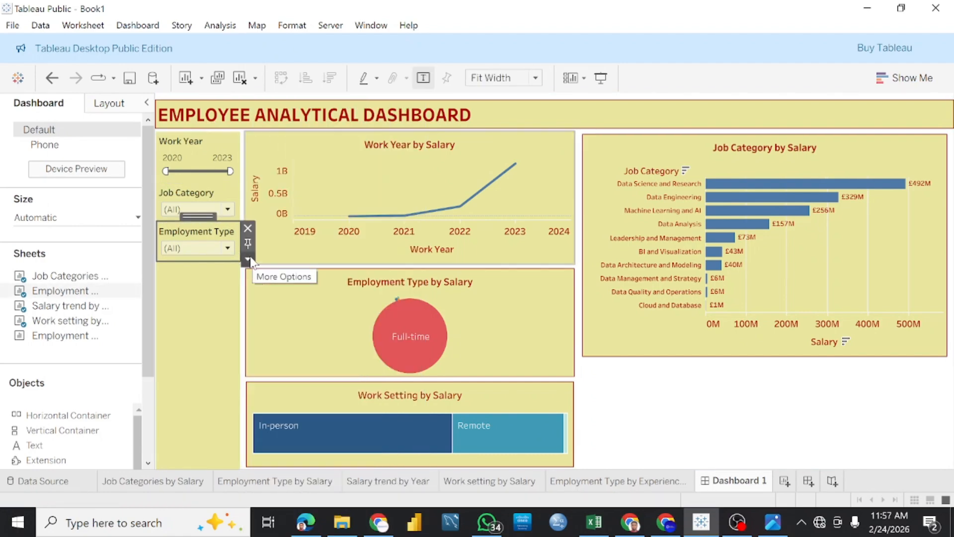
left_click(248, 260)
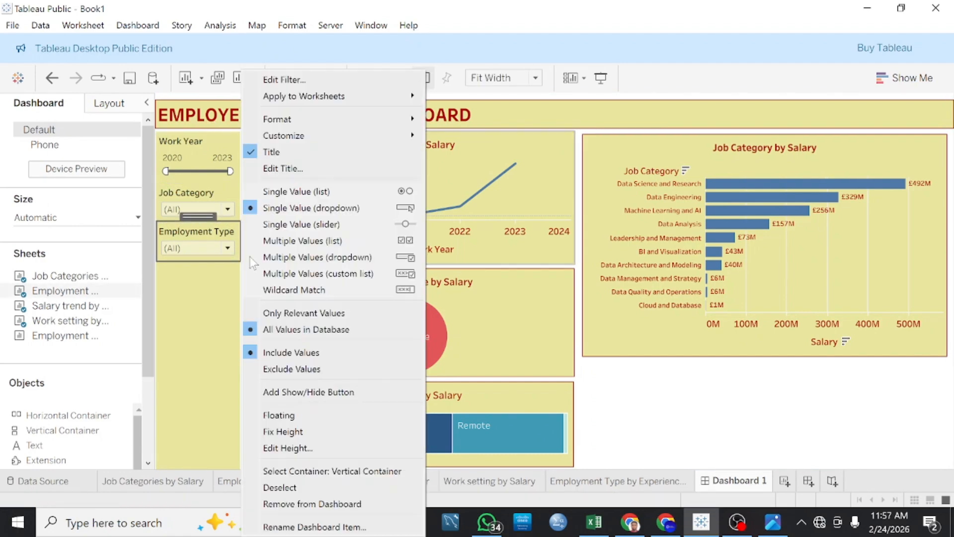
left_click(201, 284)
Add a floating vertical container and fit it to the empty area beneath the Job Category by Salary chart, about 491 by 146.
left_click(661, 407)
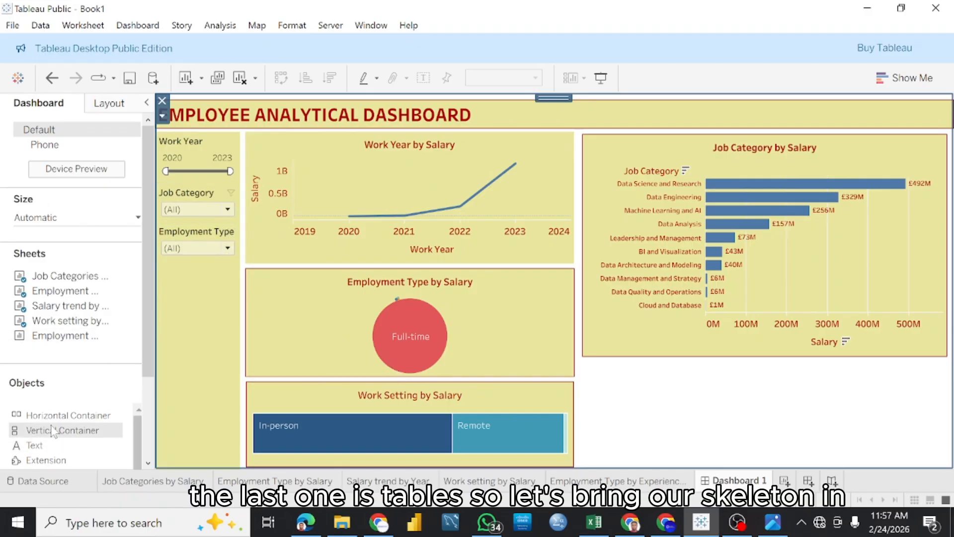
left_click(162, 115)
left_click(195, 193)
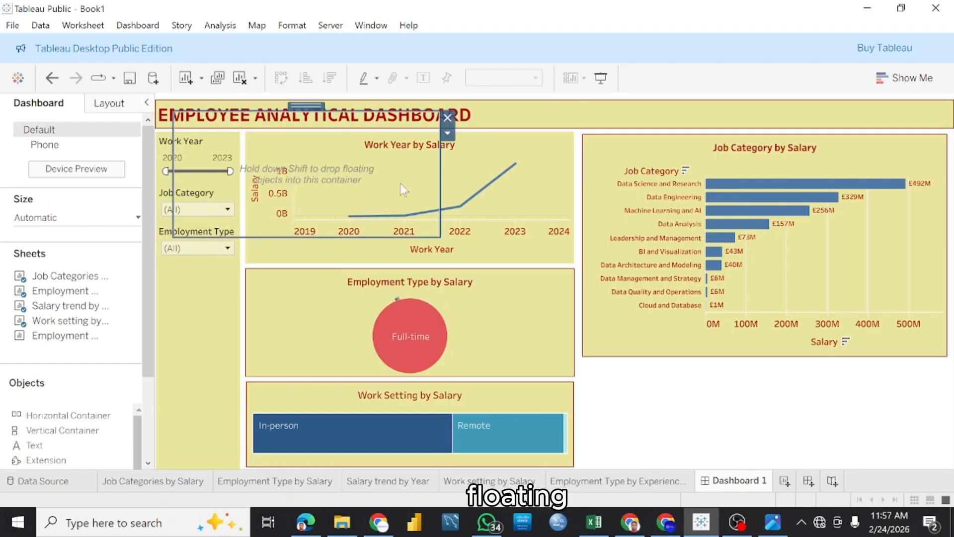
left_click_drag(328, 105, 716, 356)
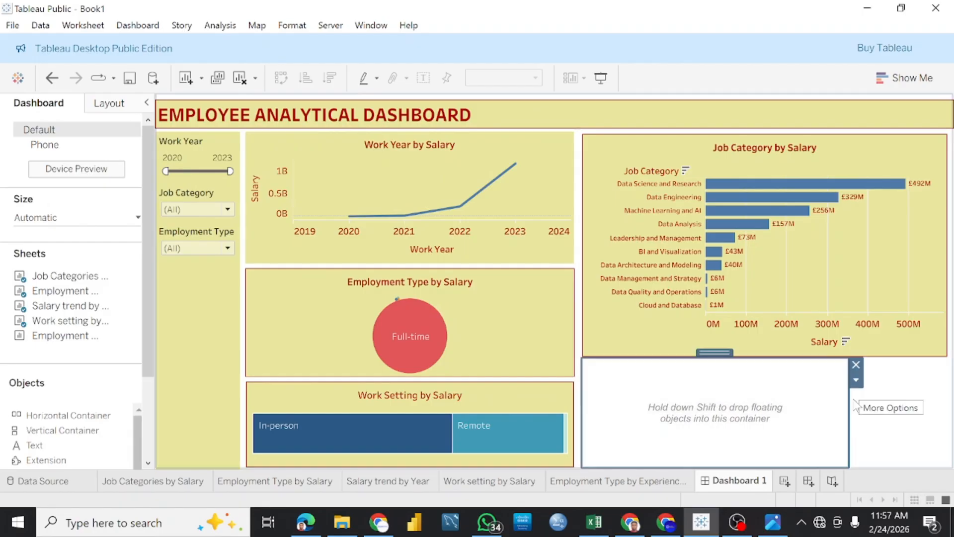
left_click_drag(849, 405, 951, 408)
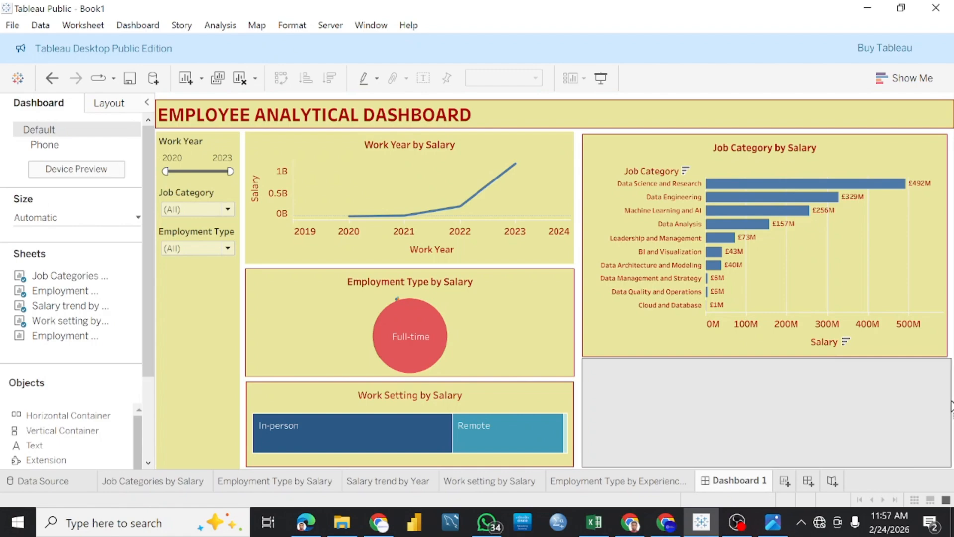
left_click_drag(941, 404, 941, 404)
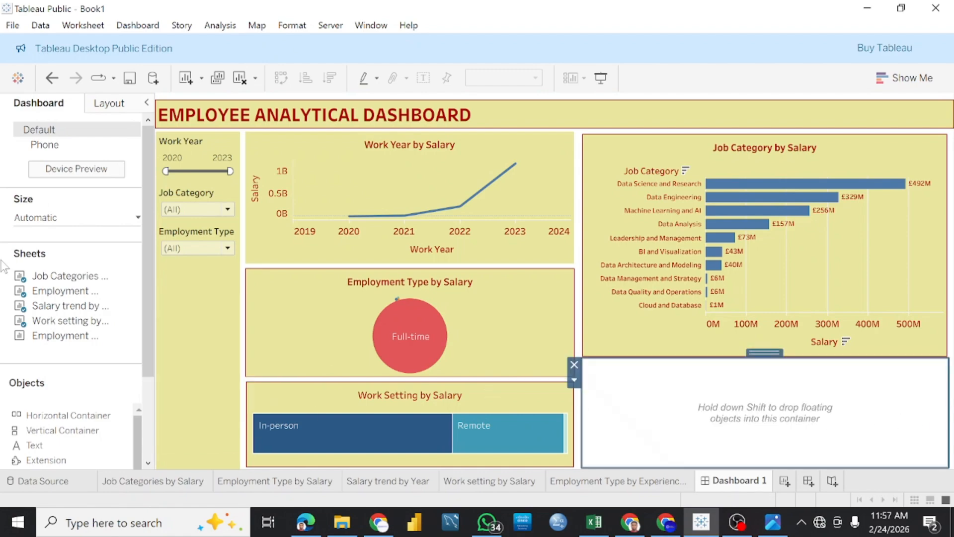
Give the new empty container a thin solid dark red border.
left_click(105, 104)
left_click(131, 230)
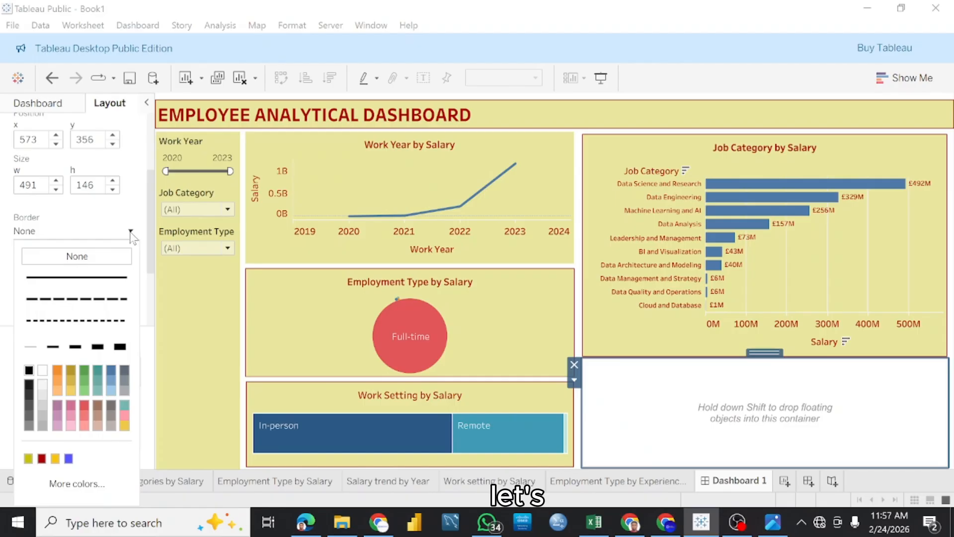
left_click(106, 277)
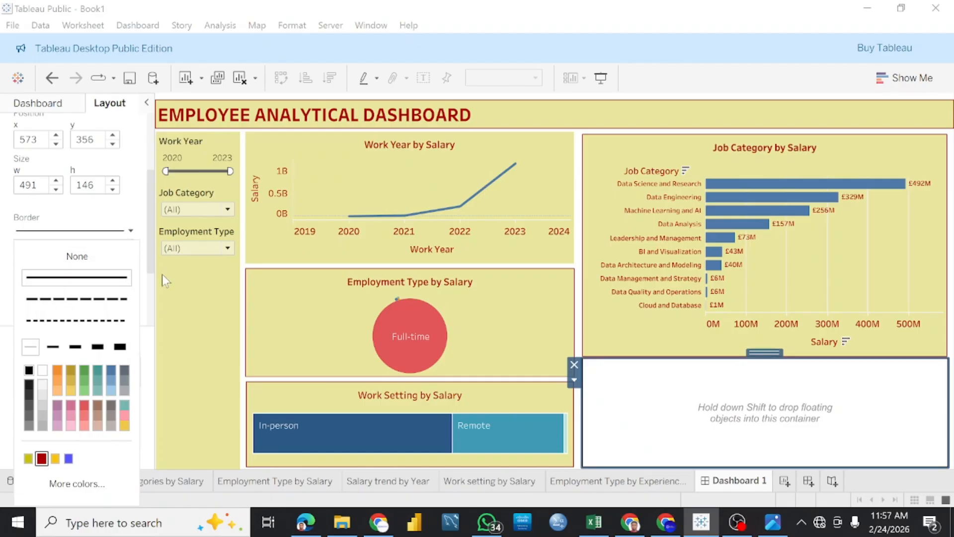
left_click(130, 231)
Fill the empty container's background with the olive-yellow custom color at 40% opacity.
left_click(124, 276)
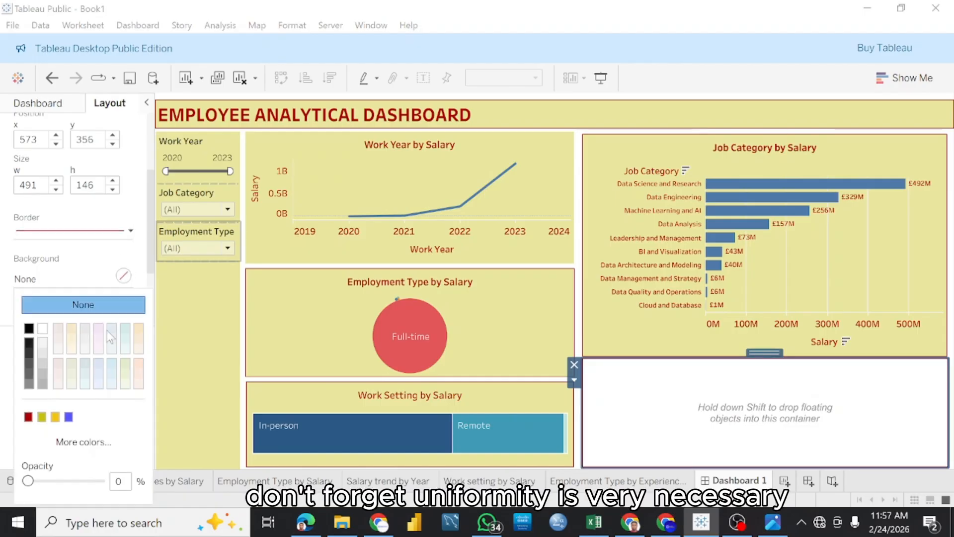
left_click(41, 418)
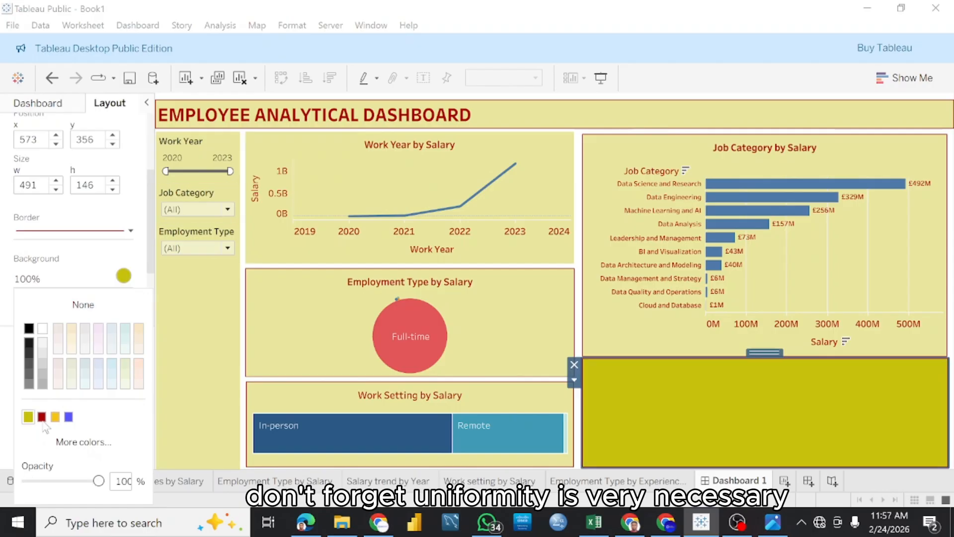
double_click(119, 481)
type("4")
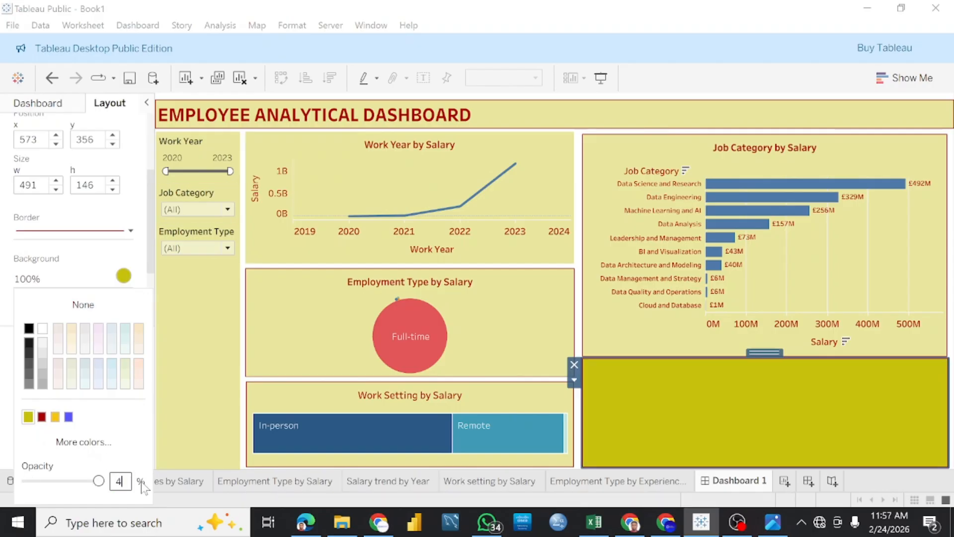
type("0")
key("Return")
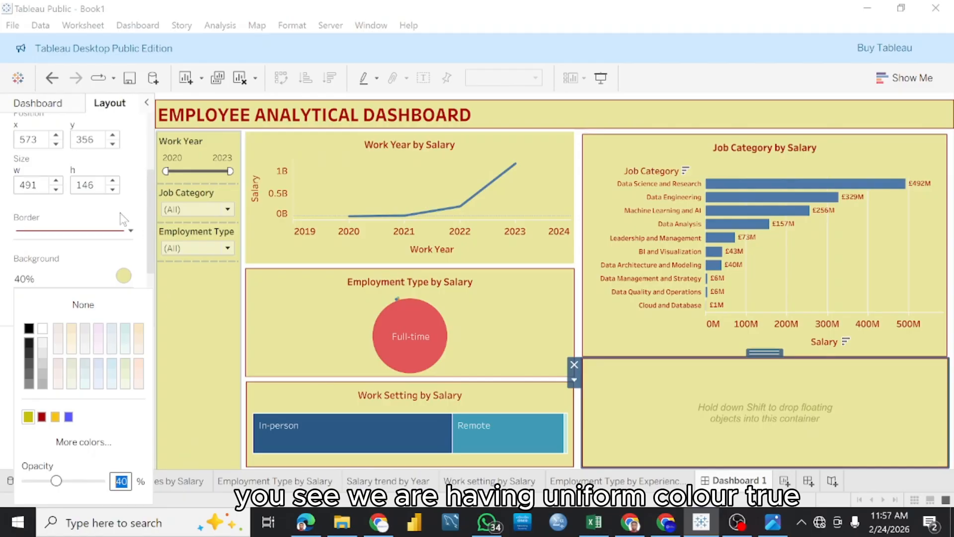
Add the Employment Type by Experience level by Salary sheet to the dashboard, make it floating, and move it over the empty container.
left_click(56, 106)
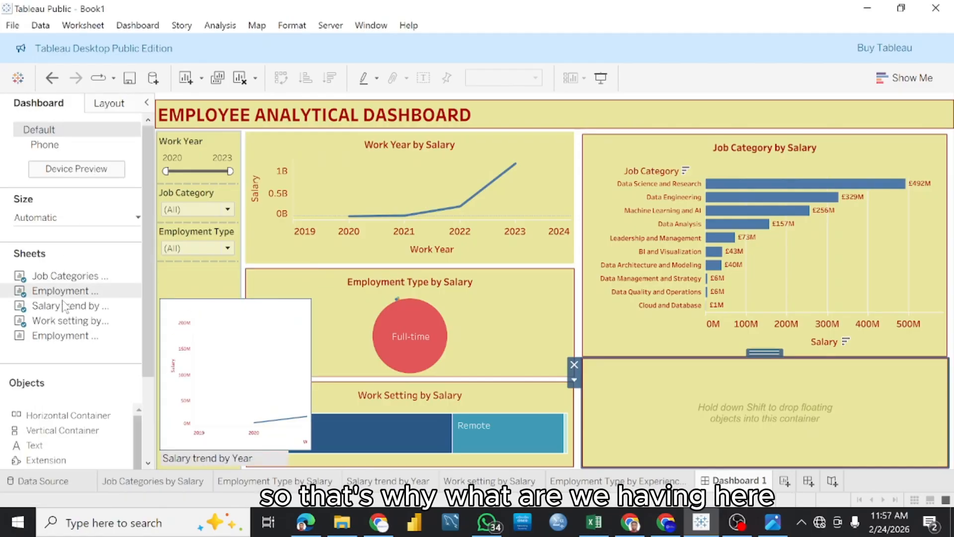
mouse_move(70, 337)
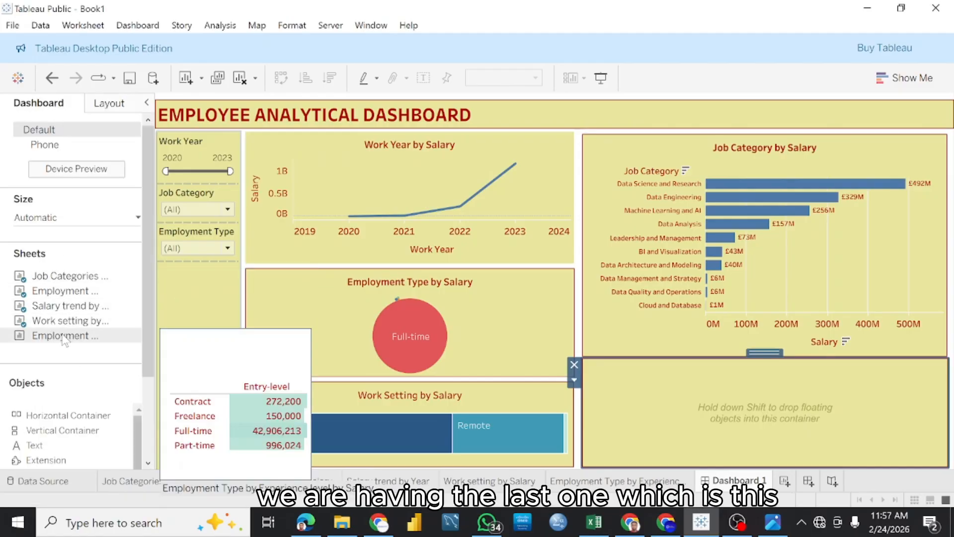
double_click(62, 335)
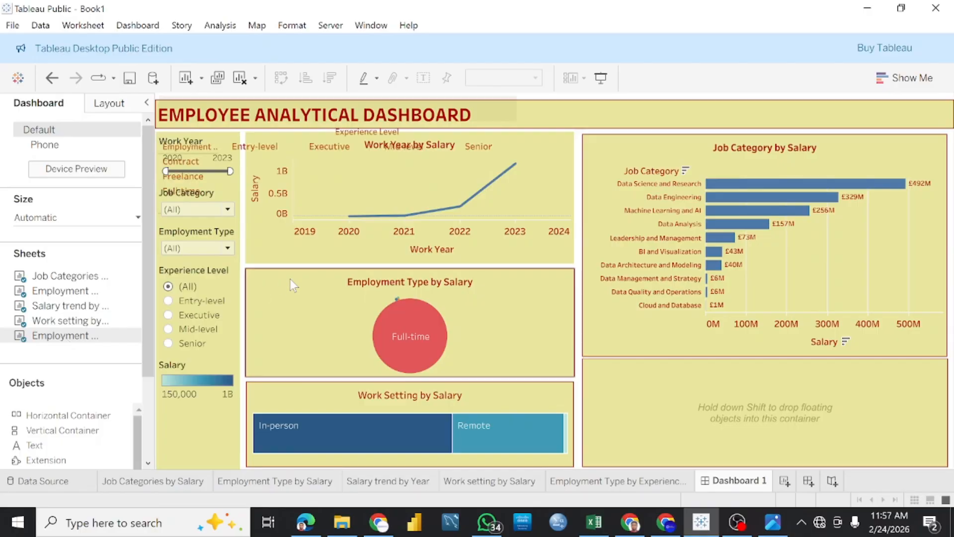
left_click(467, 139)
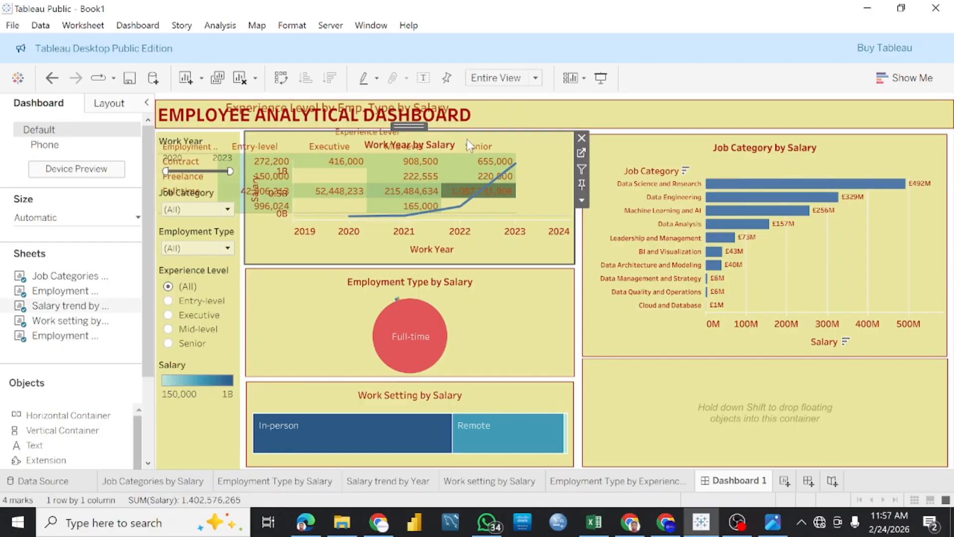
left_click(336, 110)
left_click(243, 146)
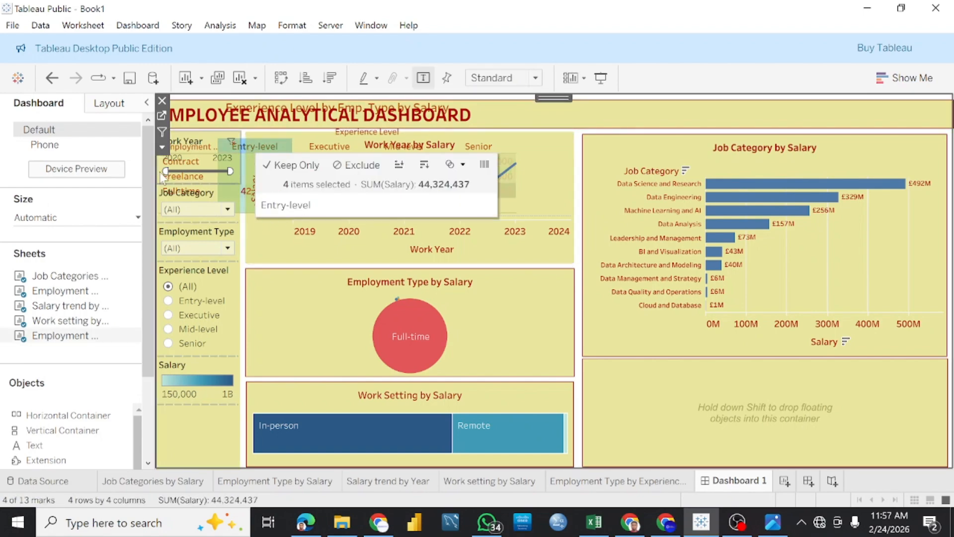
left_click(162, 147)
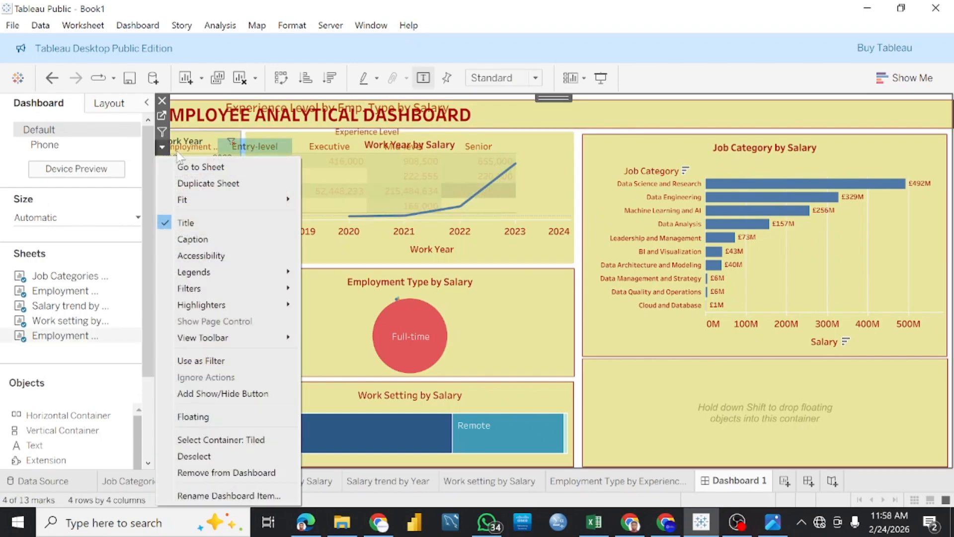
left_click(199, 416)
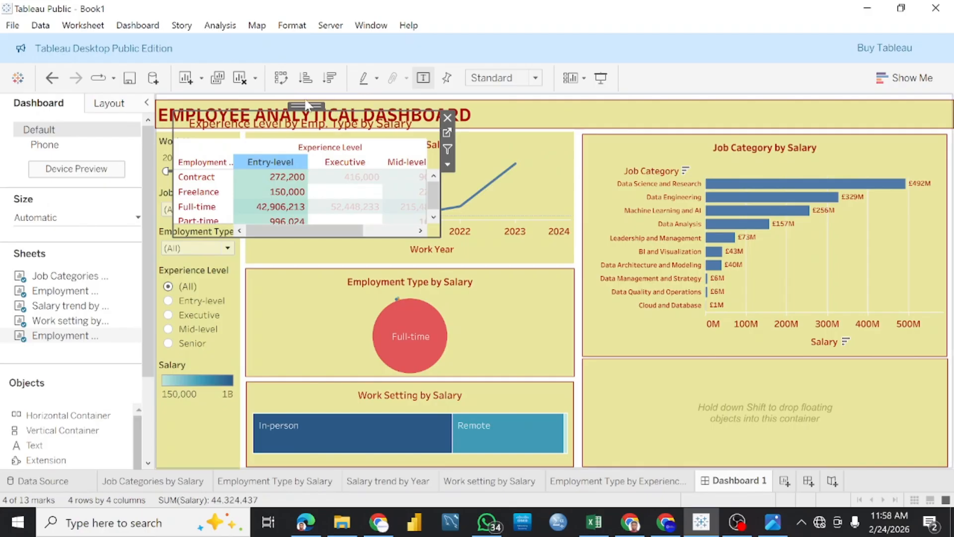
left_click_drag(307, 105, 699, 355)
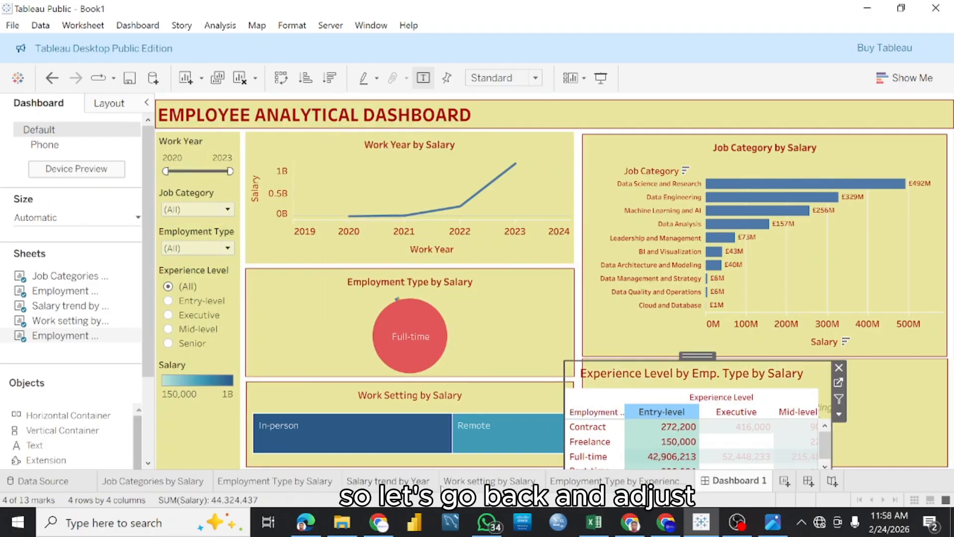
Set the worksheet shading of the Employment Type by Experience level sheet to None and return to Dashboard 1.
left_click(621, 482)
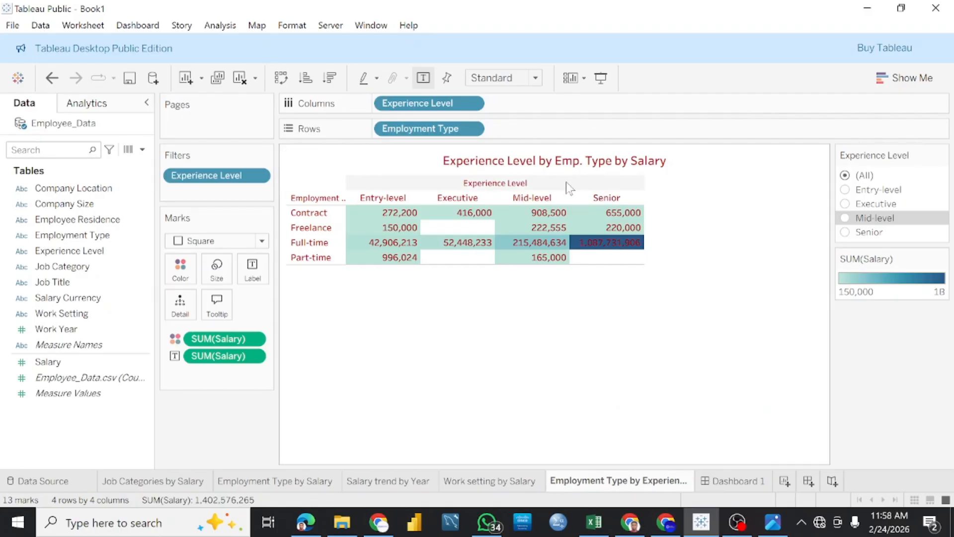
right_click(566, 197)
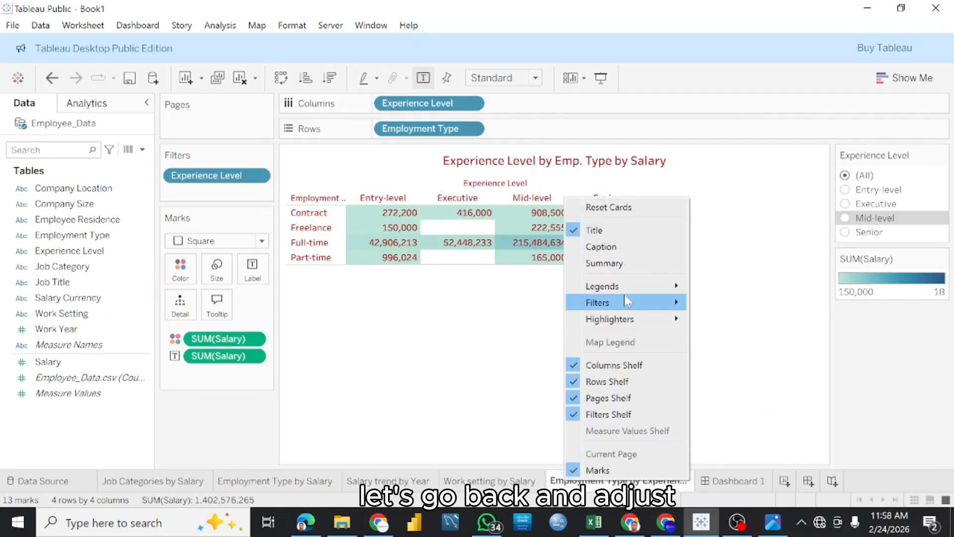
left_click(769, 312)
left_click(635, 247)
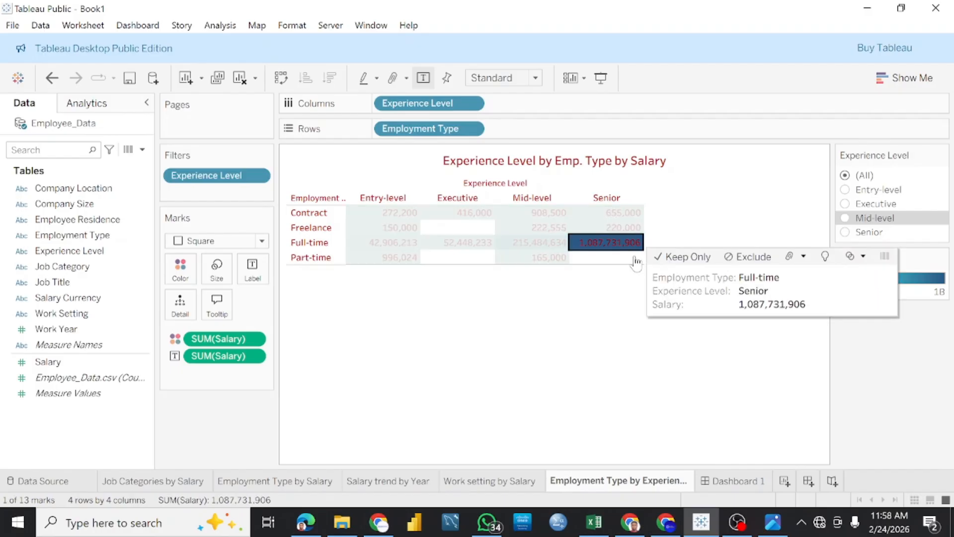
left_click(616, 263)
right_click(615, 260)
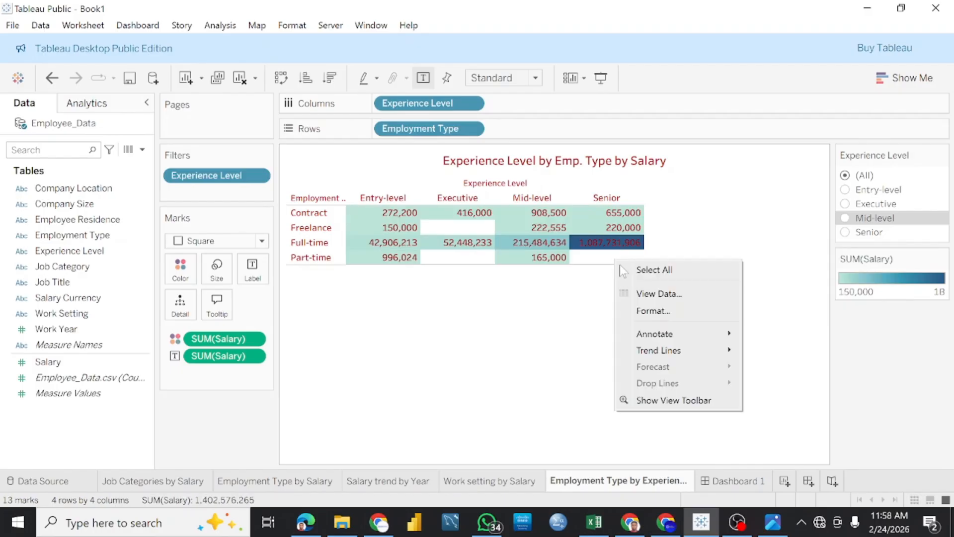
left_click(665, 314)
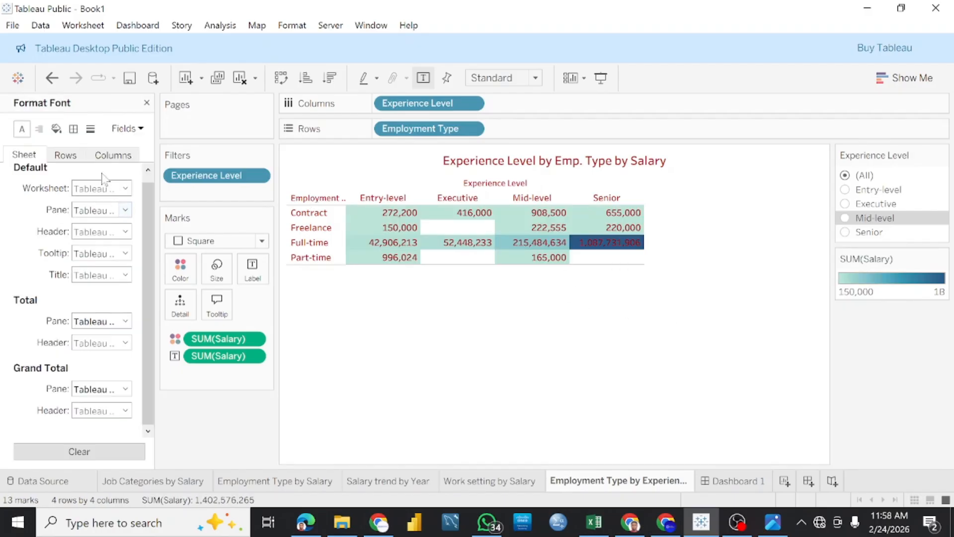
left_click(56, 130)
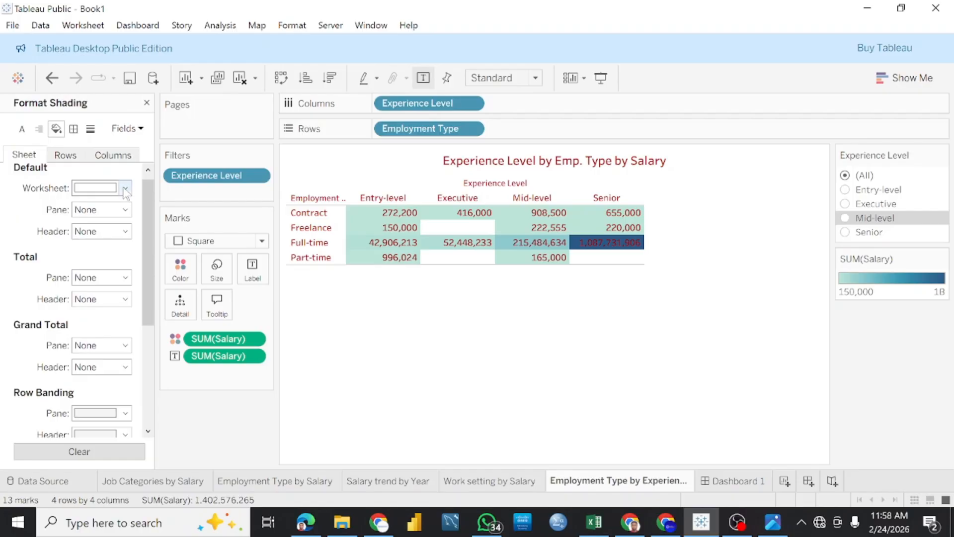
left_click(125, 188)
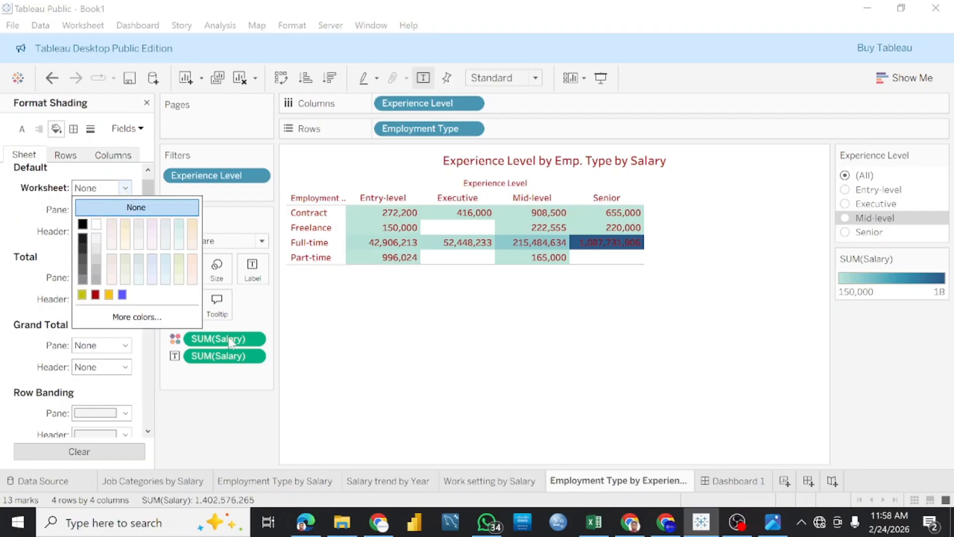
left_click(738, 481)
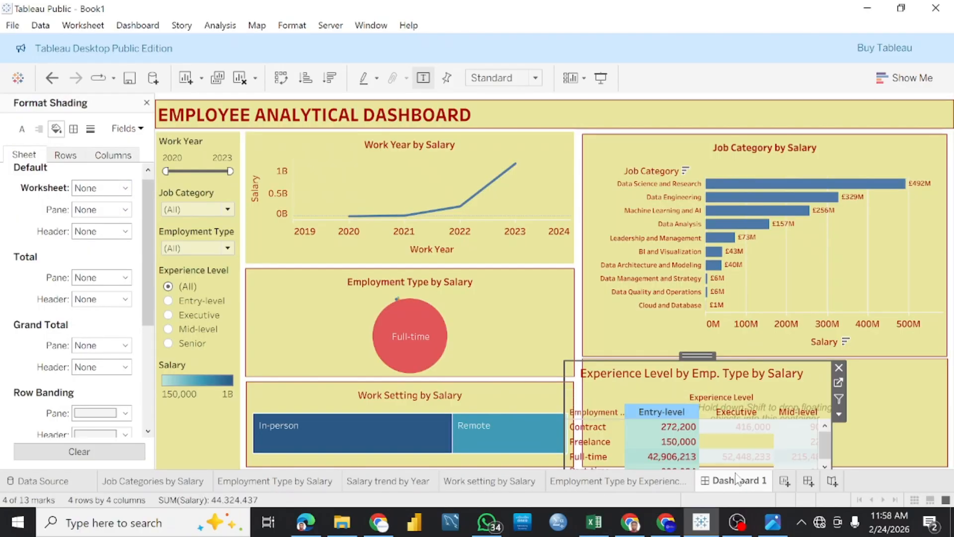
Try to drop the floating Experience Level by Emp. Type by Salary table into the empty container.
mouse_move(772, 434)
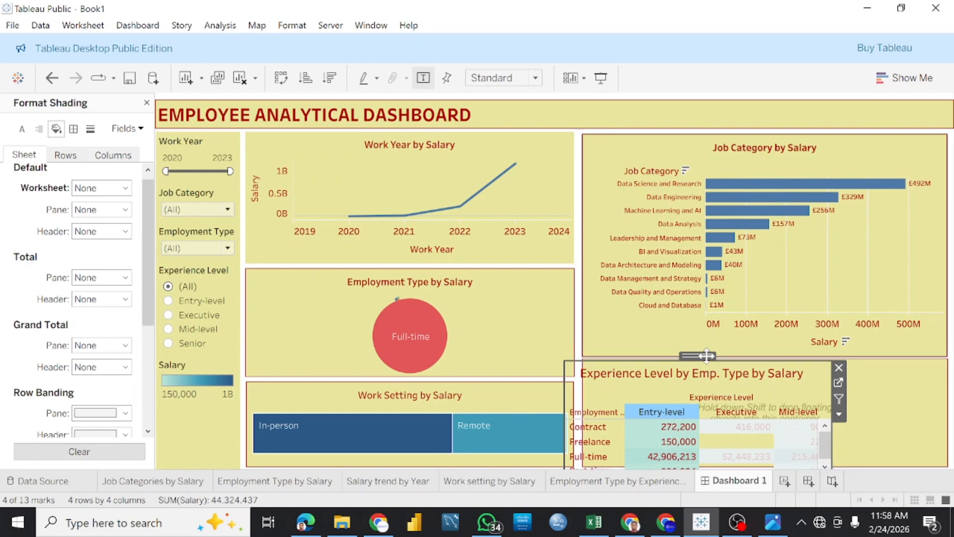
left_click_drag(706, 356, 637, 305)
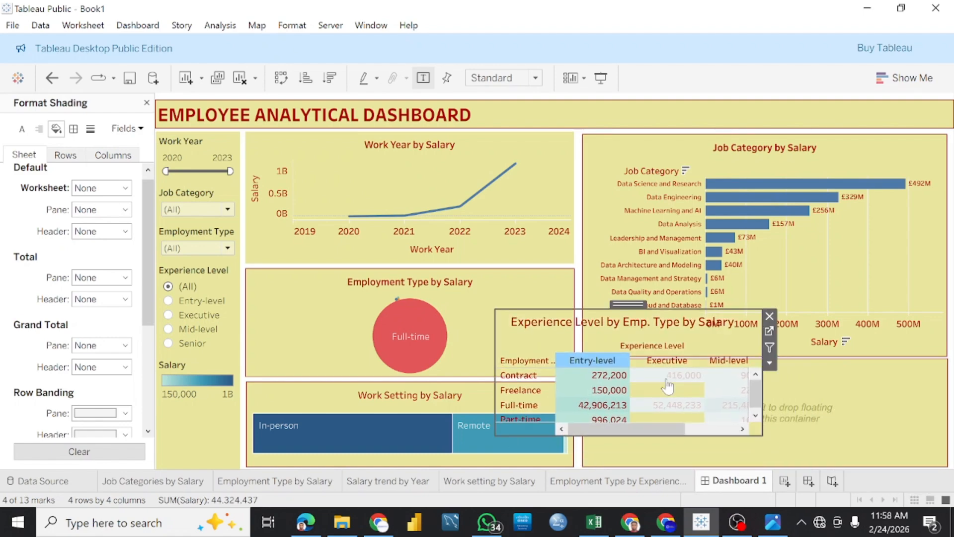
left_click(667, 381)
left_click(659, 398)
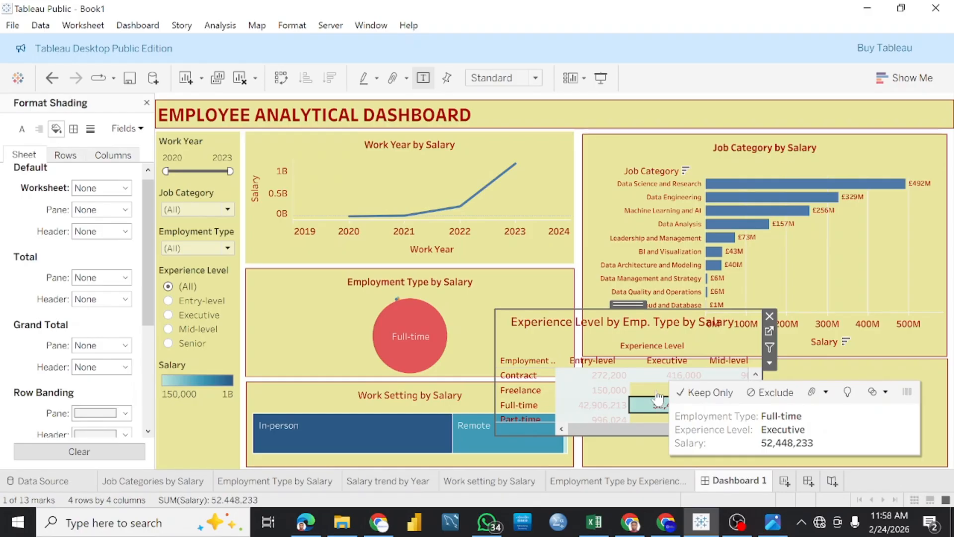
left_click(658, 397)
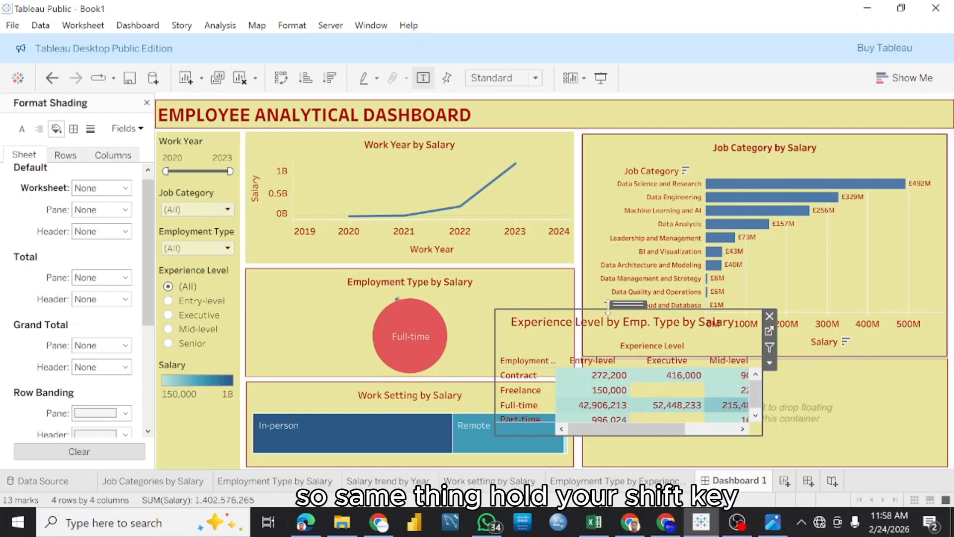
left_click_drag(619, 300, 708, 357)
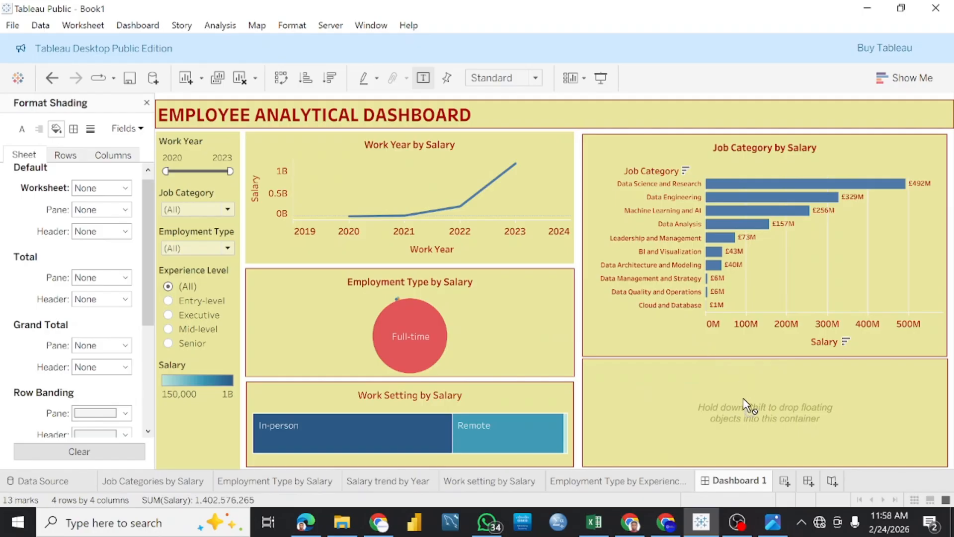
left_click_drag(745, 406, 747, 407)
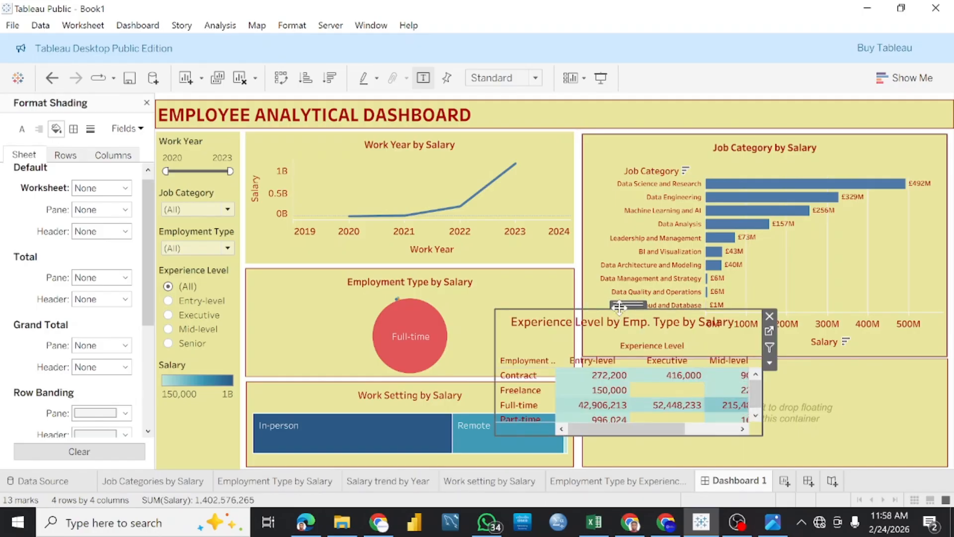
left_click_drag(620, 304, 677, 373)
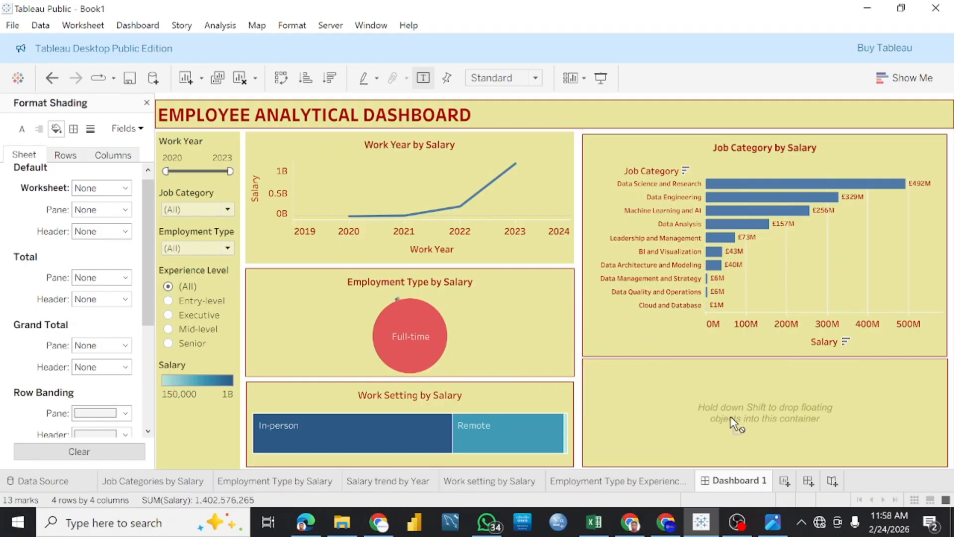
left_click_drag(732, 422, 732, 423)
left_click_drag(630, 300, 726, 380)
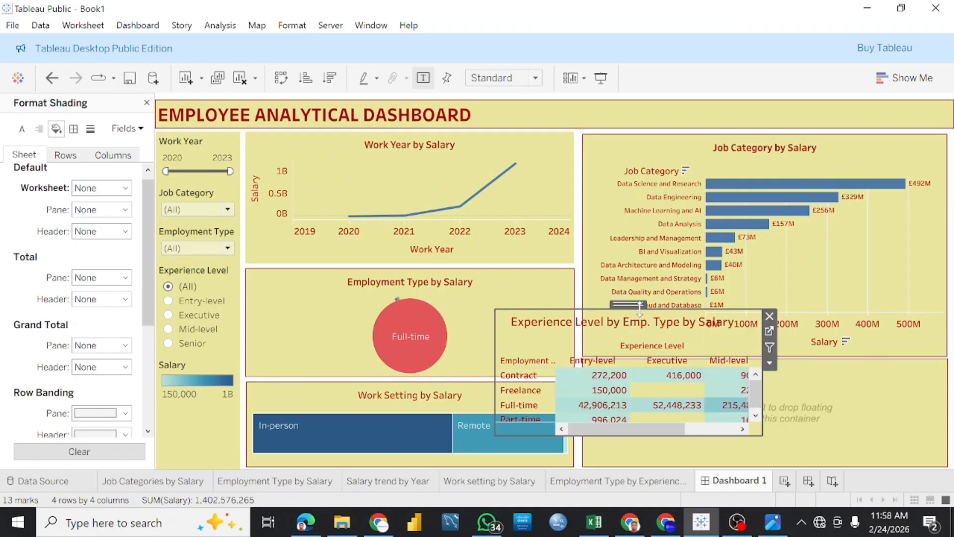
mouse_move(632, 302)
left_mouse_down()
mouse_move(704, 387)
mouse_move(730, 387)
left_mouse_up()
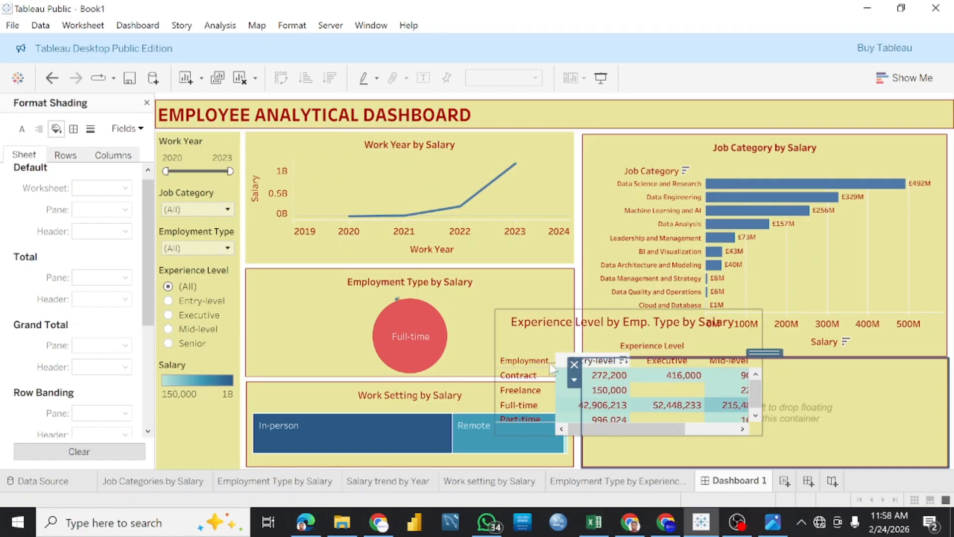
left_click(512, 318)
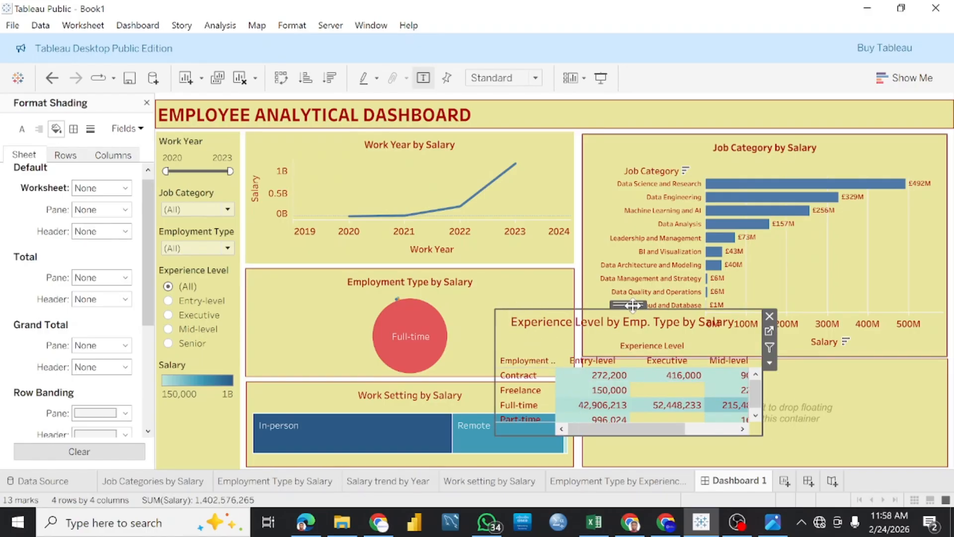
left_click_drag(672, 342, 822, 422)
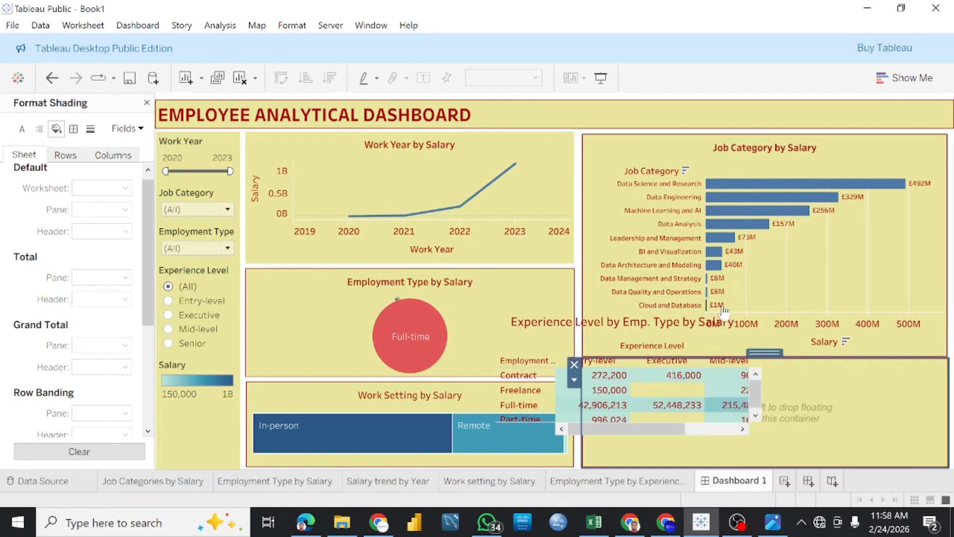
left_click(666, 330)
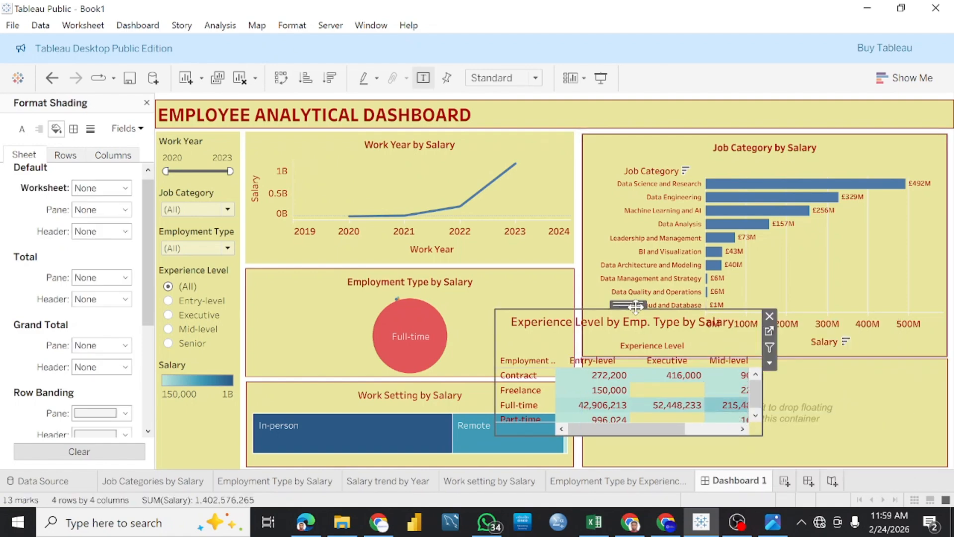
Move the floating experience-level table over the empty container and resize it to match the container's height and width.
left_click_drag(644, 312, 720, 356)
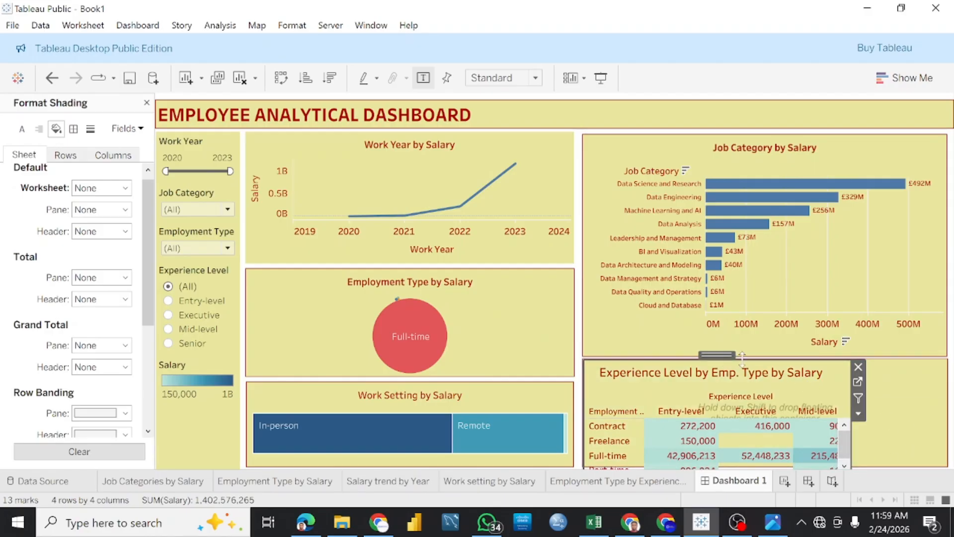
left_click_drag(718, 354, 714, 331)
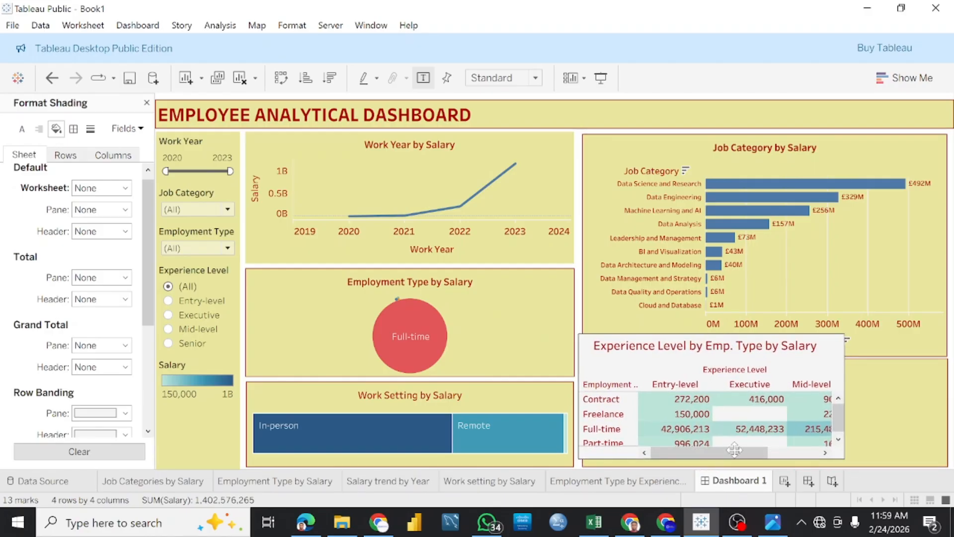
left_click_drag(735, 450, 740, 454)
left_click_drag(717, 424, 716, 422)
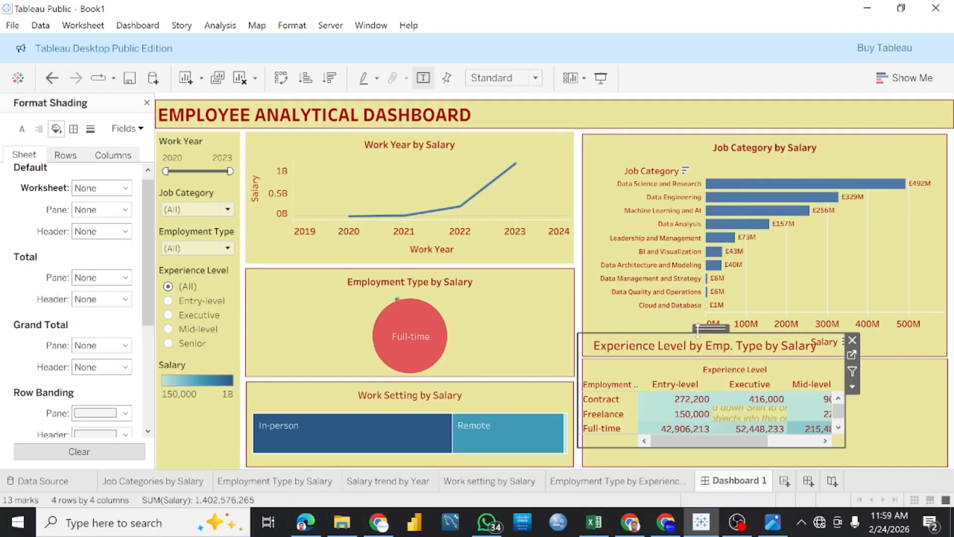
mouse_move(707, 330)
left_mouse_down()
mouse_move(729, 370)
mouse_move(714, 342)
left_mouse_up()
left_click_drag(720, 464, 723, 457)
left_click_drag(679, 348, 710, 356)
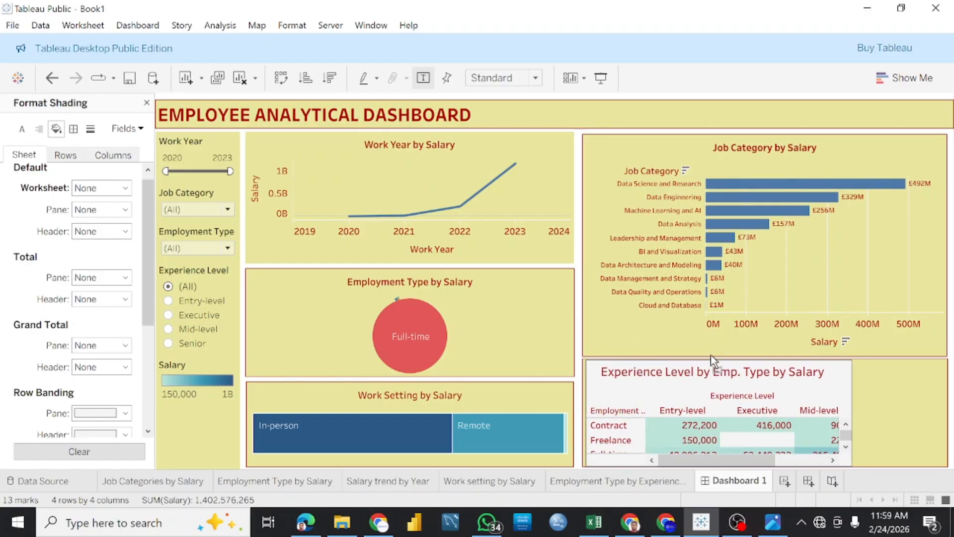
left_click(819, 417)
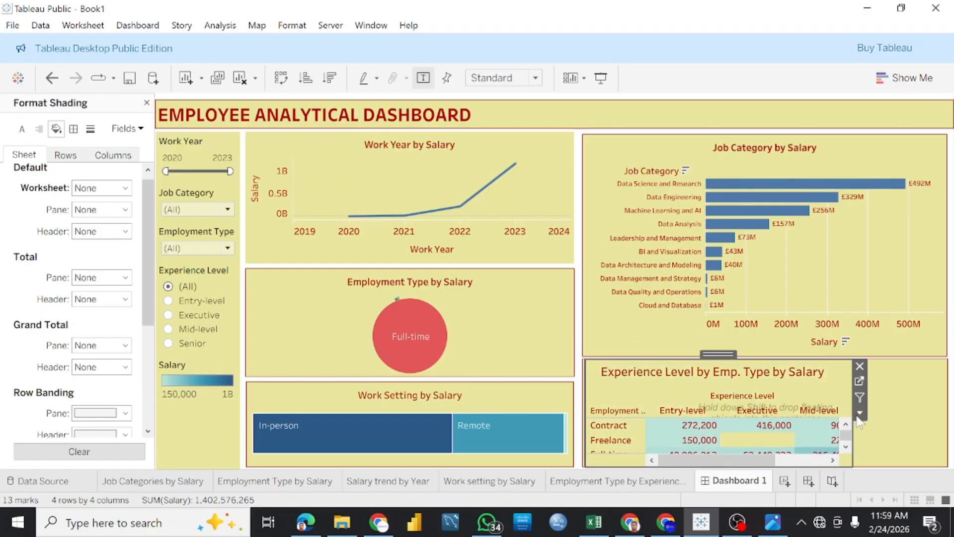
left_click_drag(859, 420, 945, 418)
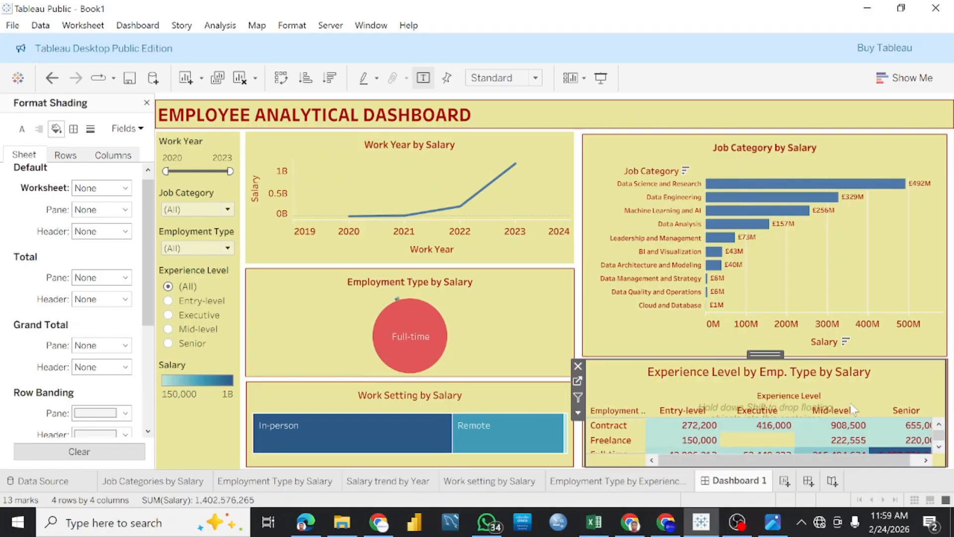
Set the font size of the Experience Level by Emp. Type by Salary title to 10.
double_click(771, 374)
key("ctrl+a")
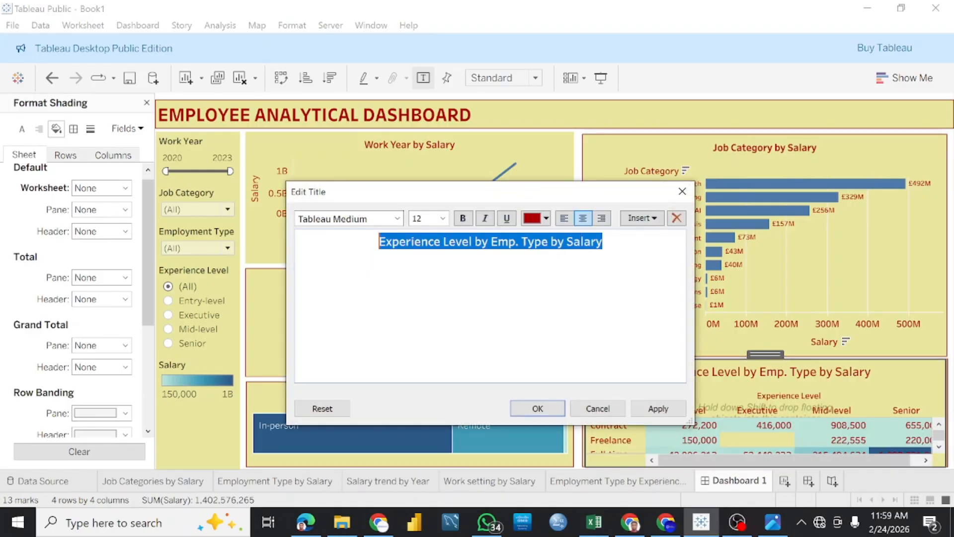
left_click(442, 218)
left_click(421, 255)
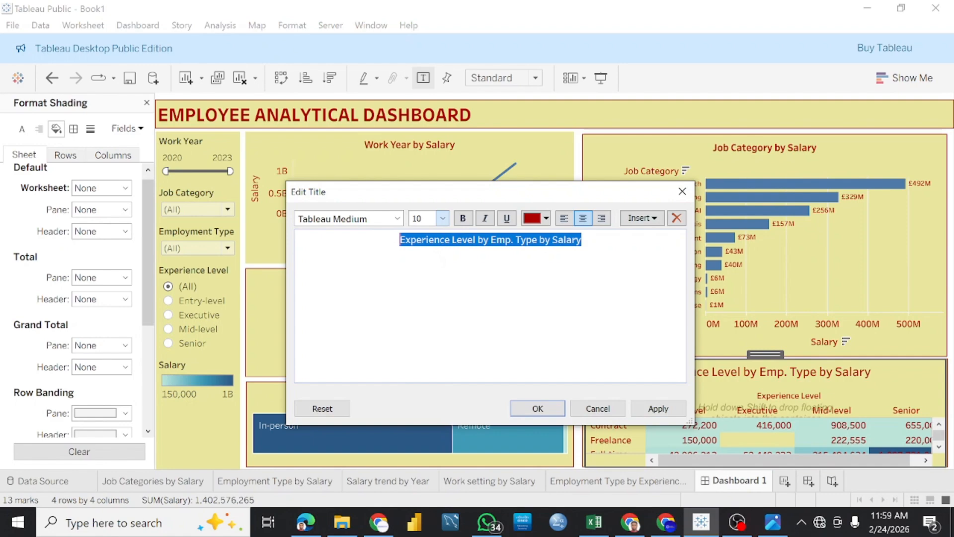
left_click(545, 406)
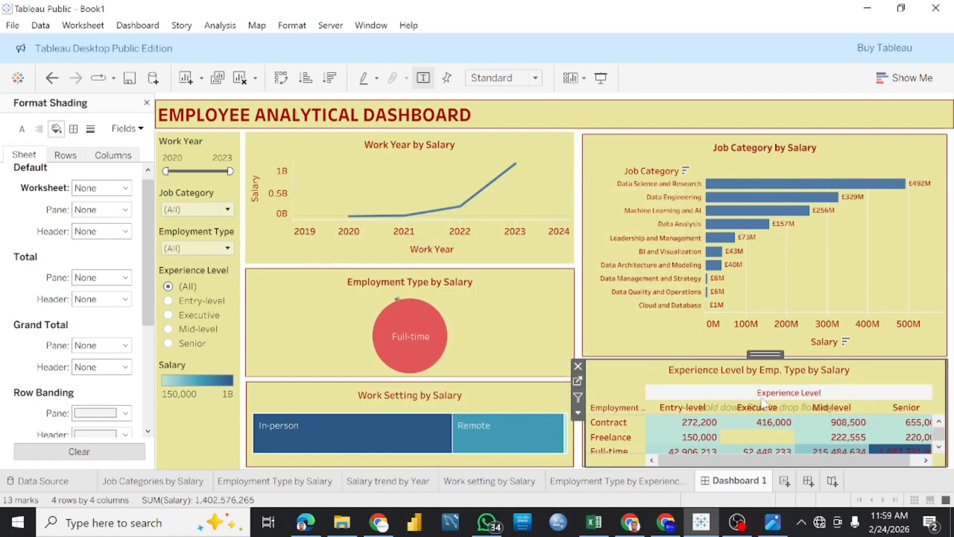
Fit the experience-level table to Entire View and drop it into the empty container beneath the Job Category chart.
left_click(578, 413)
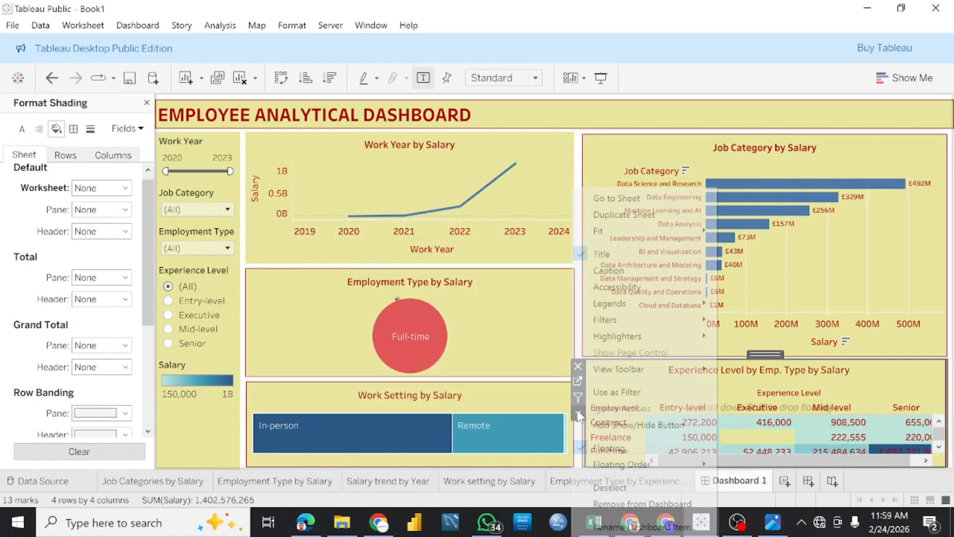
mouse_move(666, 230)
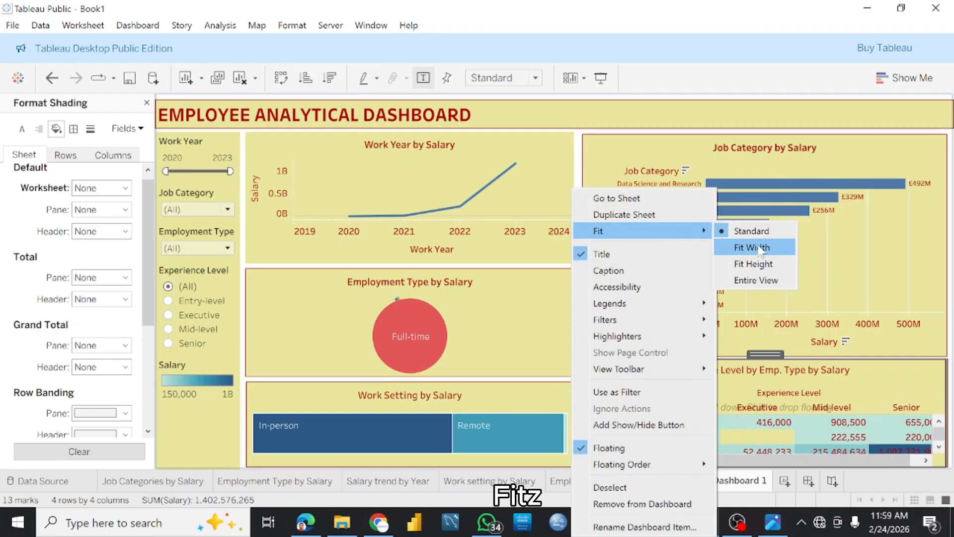
left_click(757, 280)
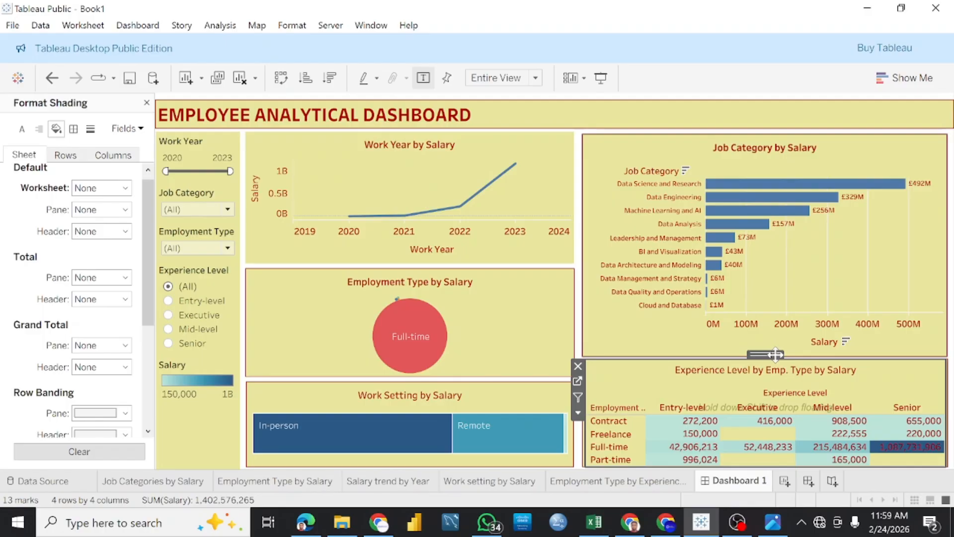
left_click_drag(775, 355, 813, 425)
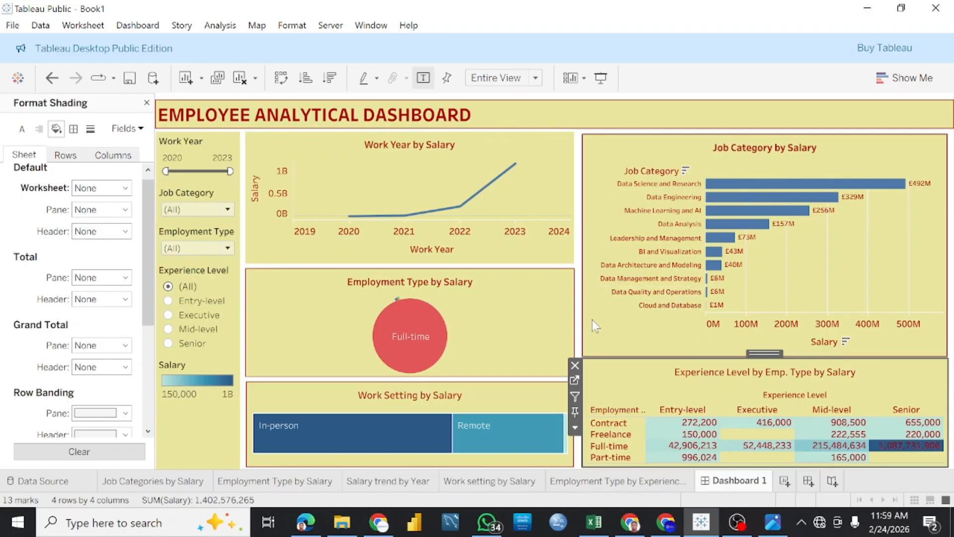
Extend the dashboard title container slightly upward to close the gap above it.
left_click(582, 292)
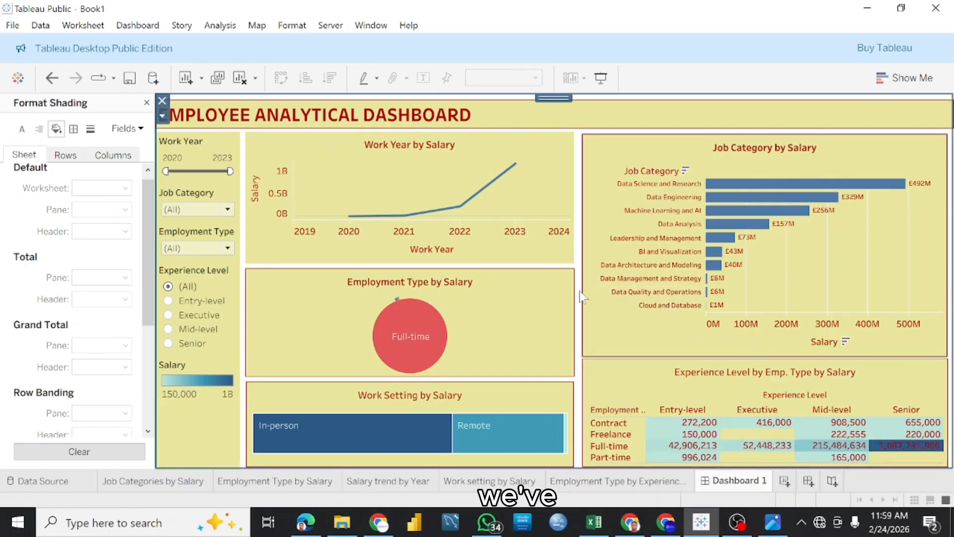
left_click(644, 106)
left_click_drag(642, 98, 639, 120)
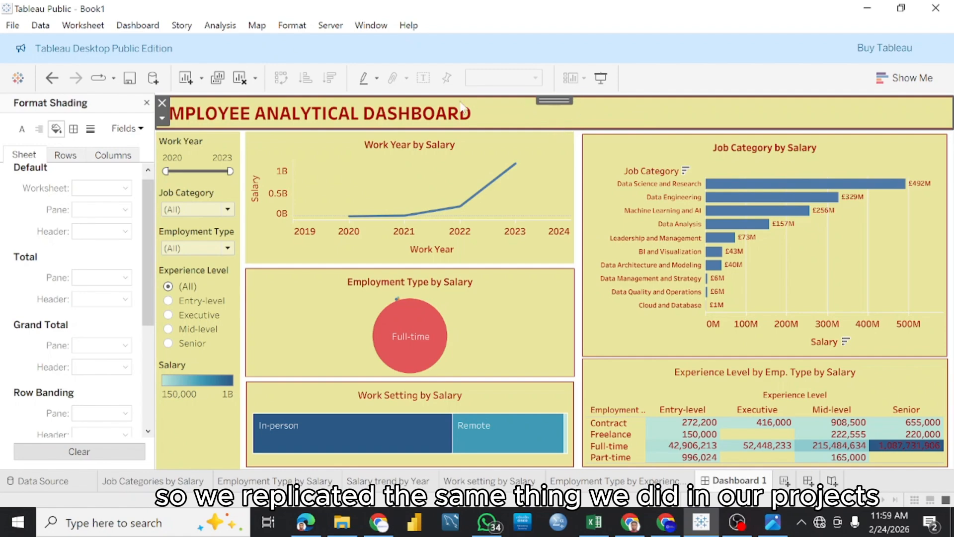
left_click(52, 78)
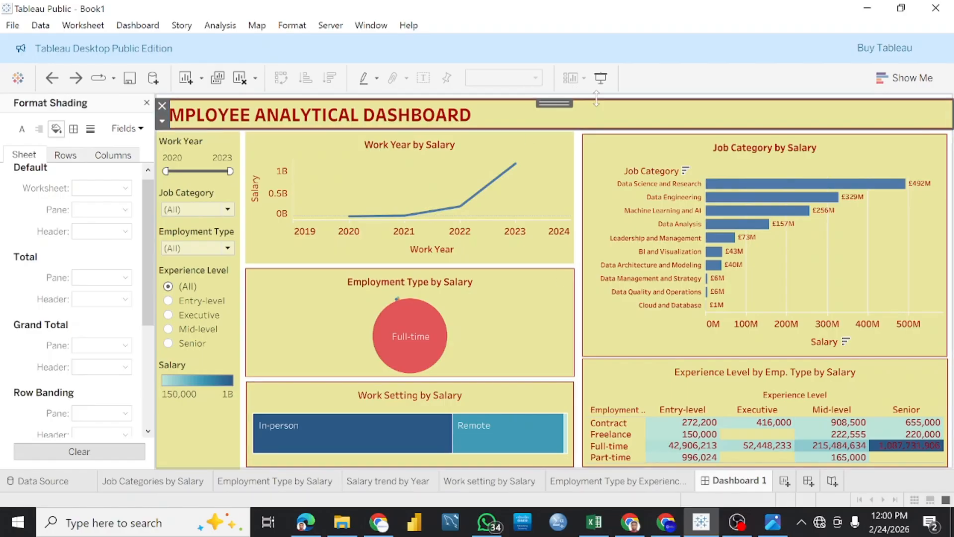
left_click_drag(600, 109, 590, 102)
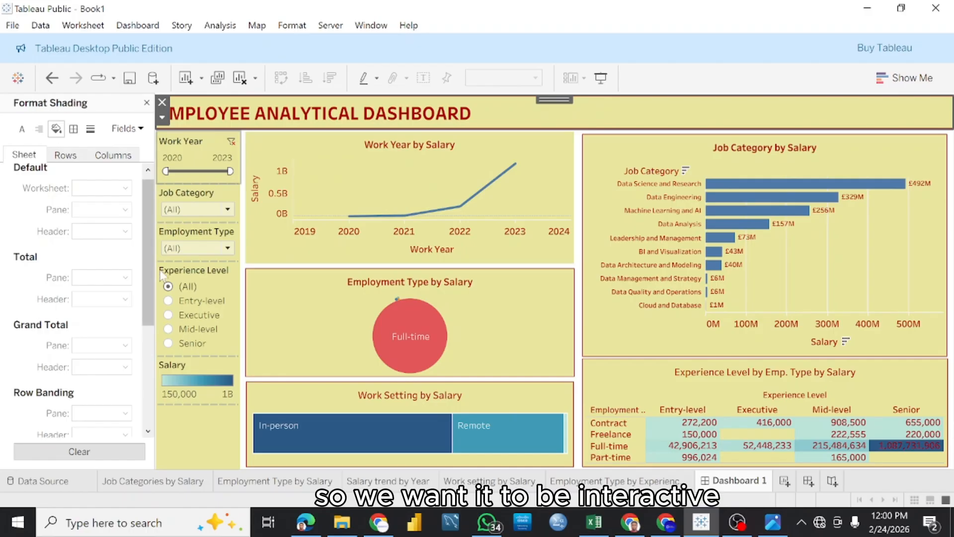
Close the shading format pane and remove the Salary color legend from the dashboard.
left_click(578, 462)
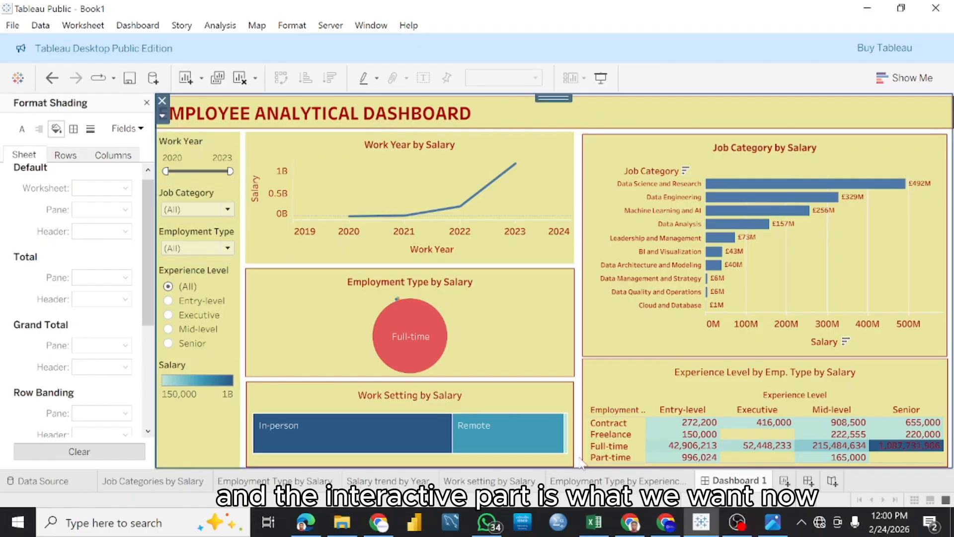
left_click(162, 100)
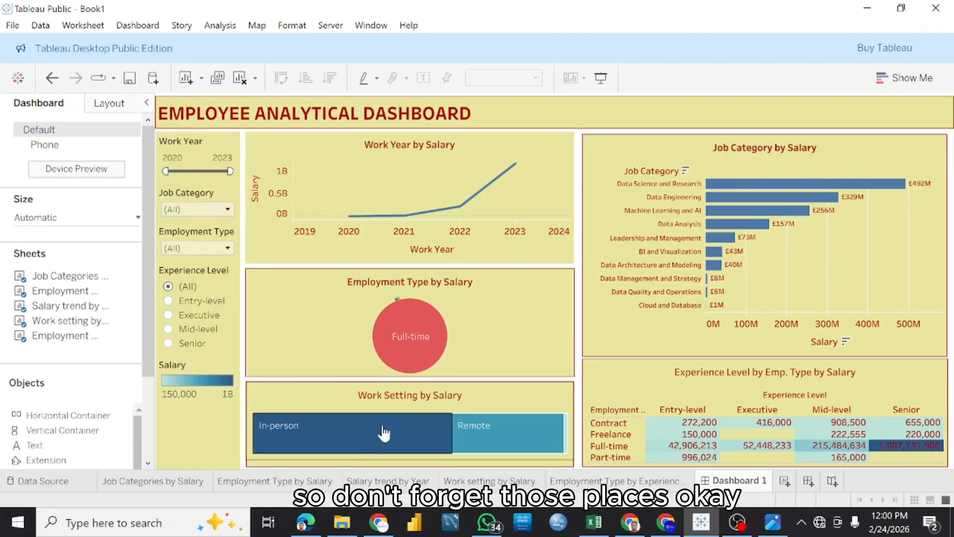
left_click(228, 362)
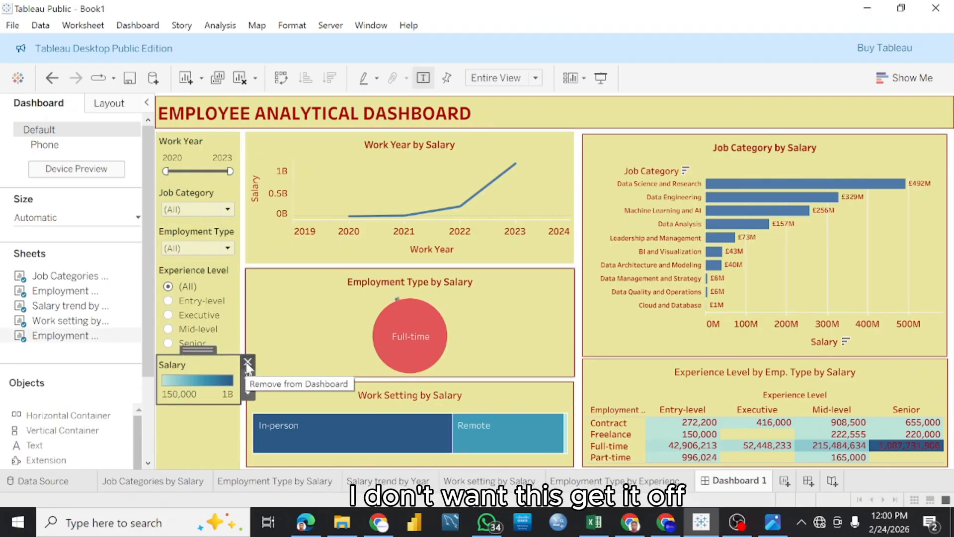
left_click(248, 362)
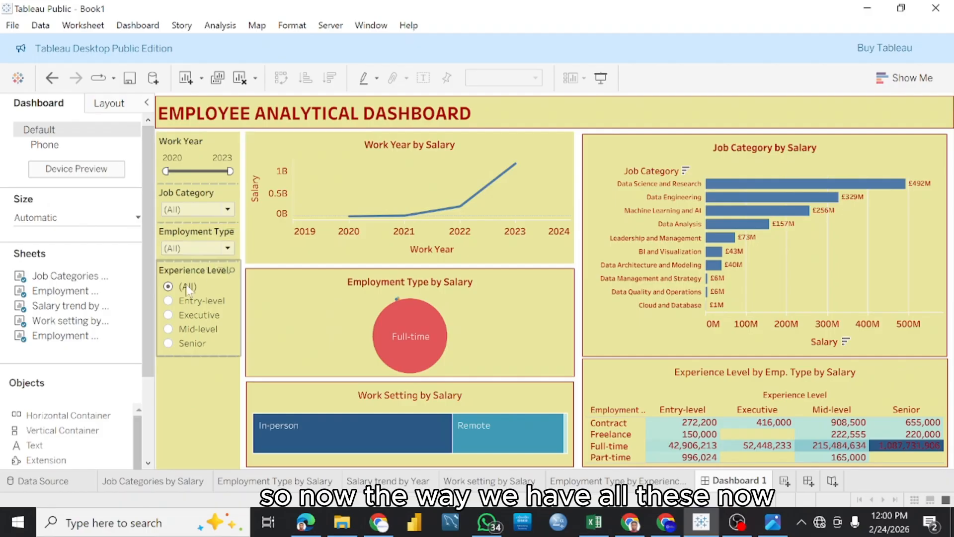
Test the Experience Level filter with Entry-level and reset it to (All).
left_click(169, 300)
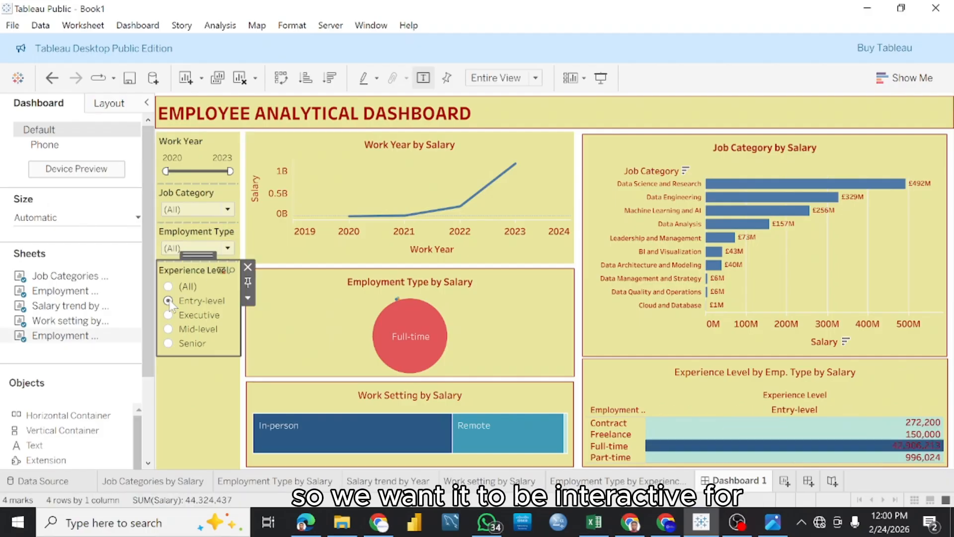
left_click(168, 286)
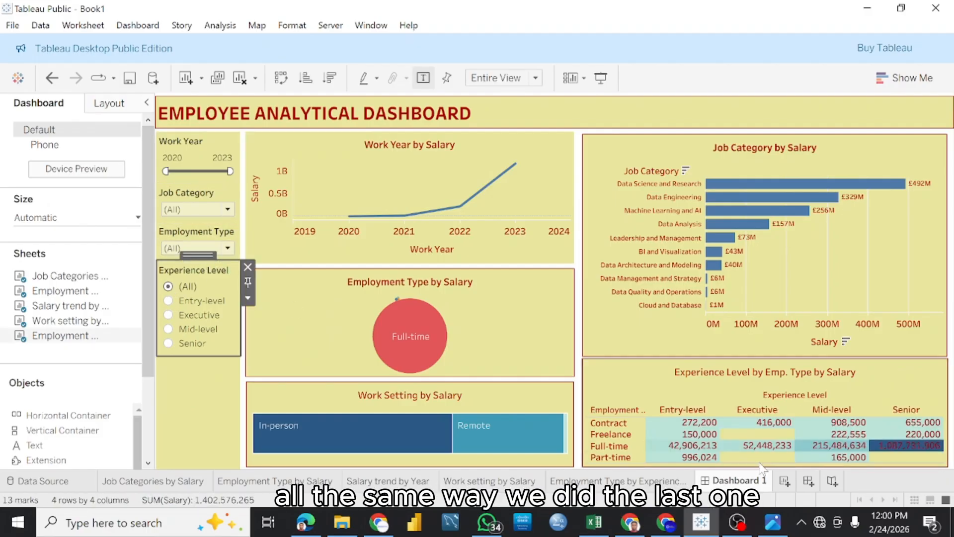
Set the experience-level table and the Job Category, Work Year, Employment Type and Work Setting charts to Use as Filter.
left_click(661, 398)
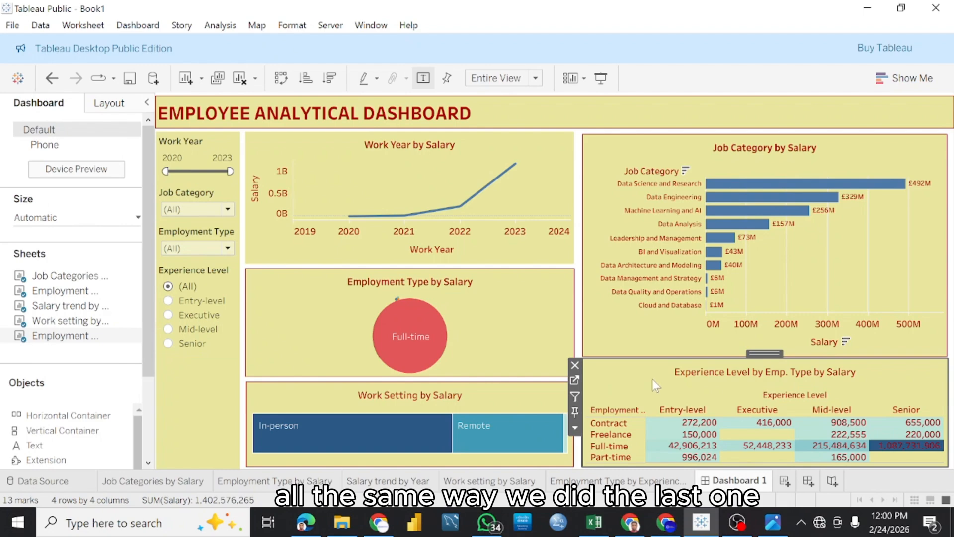
left_click(575, 396)
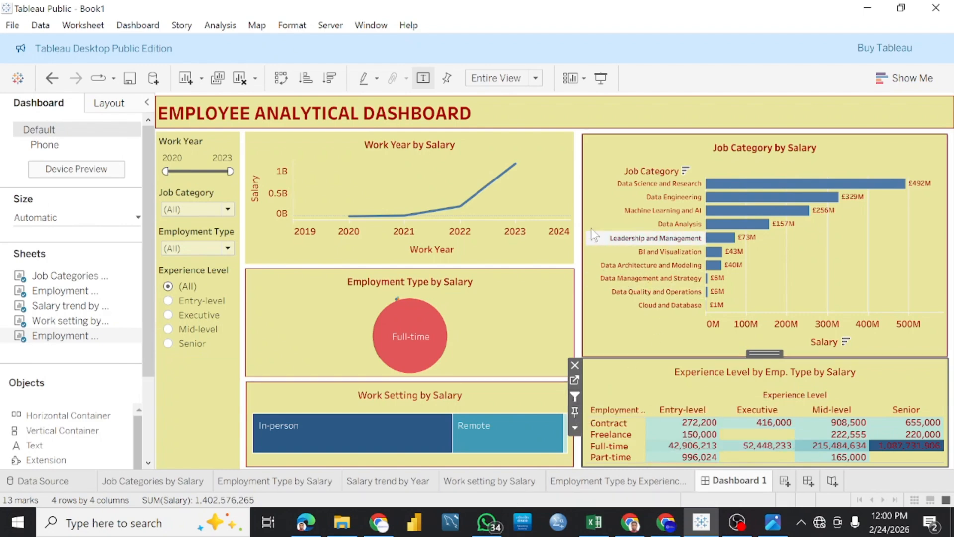
left_click(607, 145)
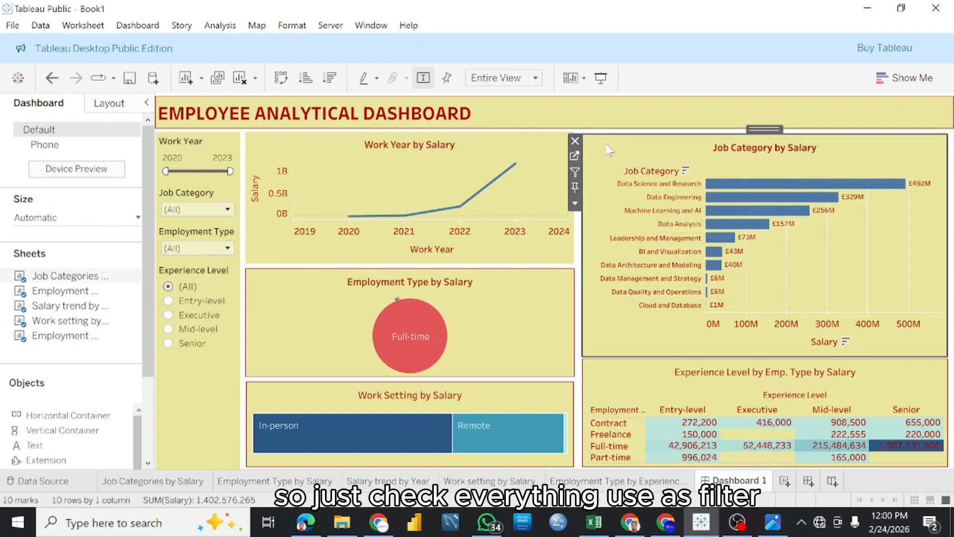
left_click(575, 172)
left_click(523, 162)
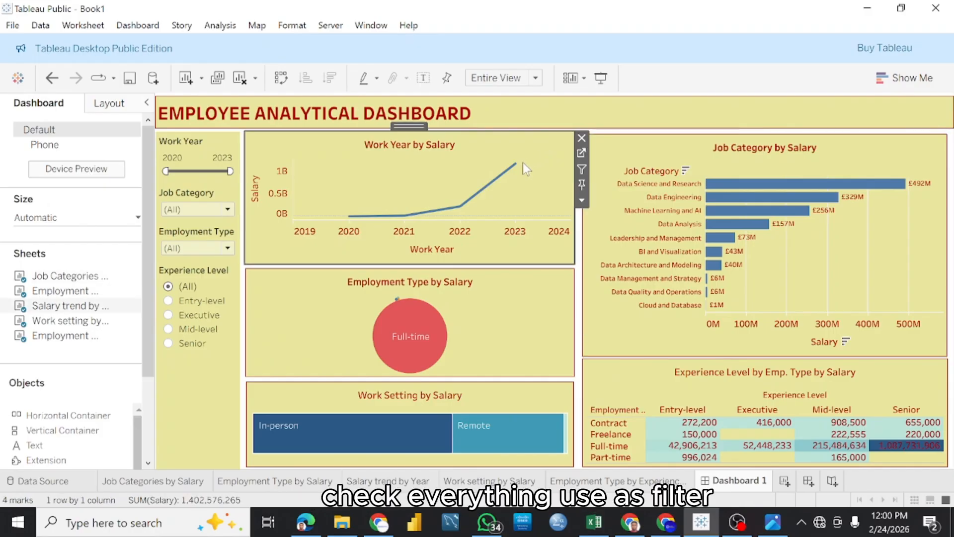
left_click(578, 168)
left_click(548, 302)
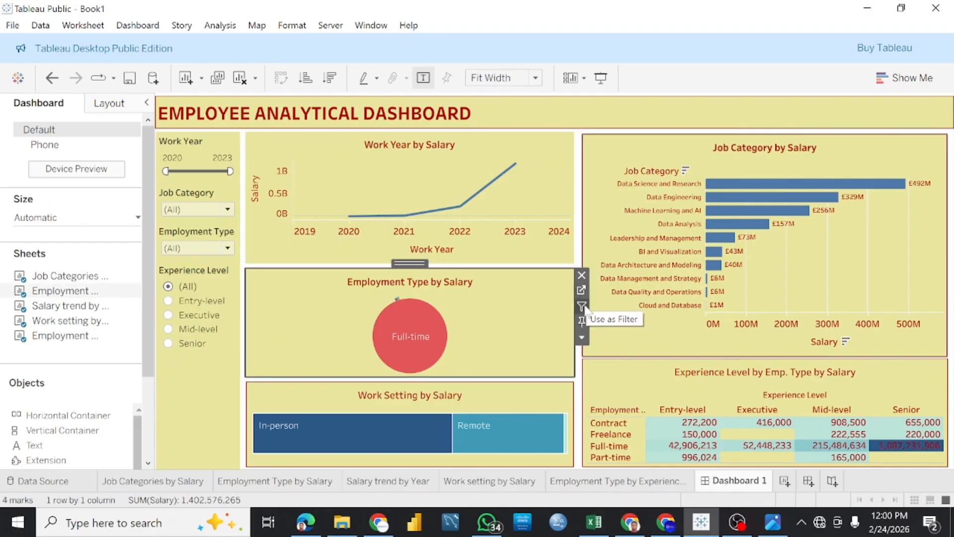
left_click(583, 307)
left_click(543, 402)
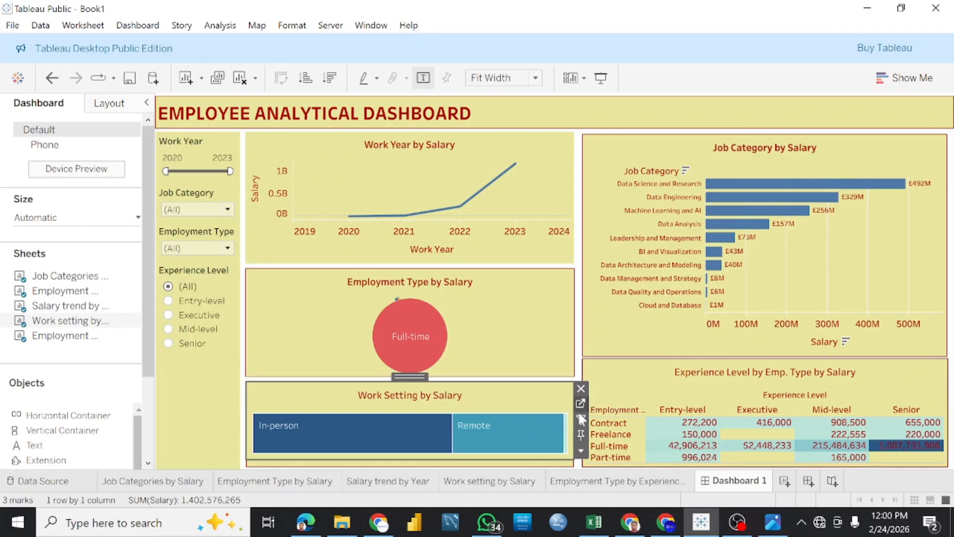
Test the Job Category filter with BI and Visualization and the Employment Type filter with Contract, returning Employment Type to (All).
left_click(227, 210)
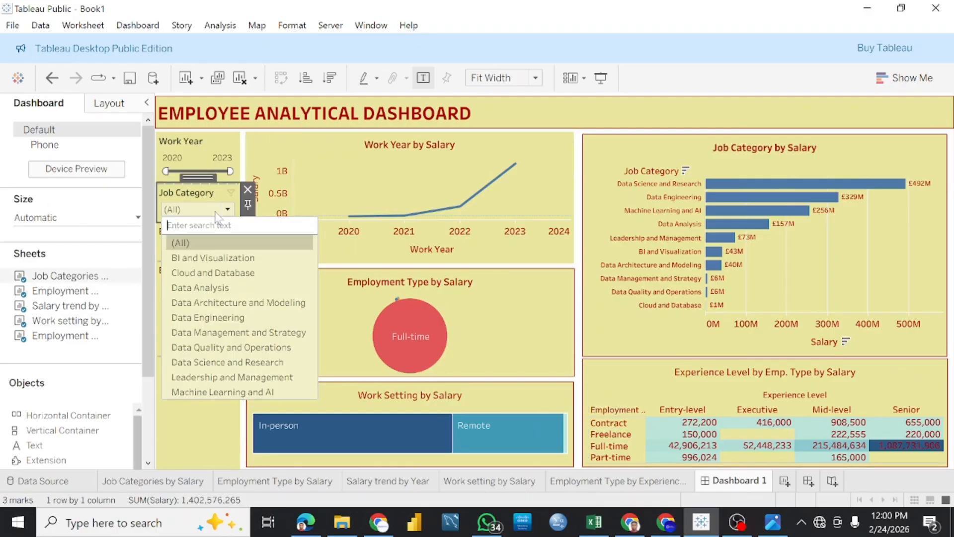
left_click(217, 258)
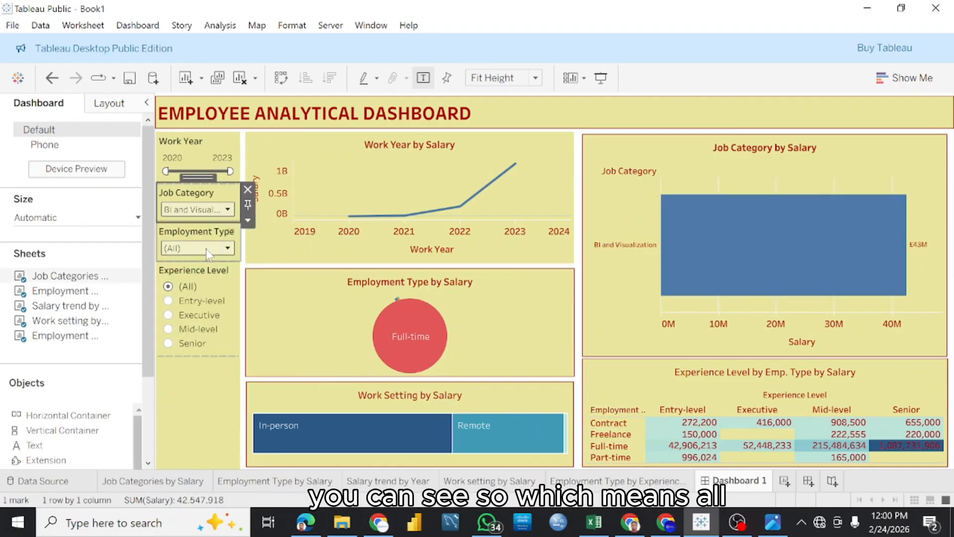
left_click(206, 248)
left_click(191, 279)
left_click(203, 248)
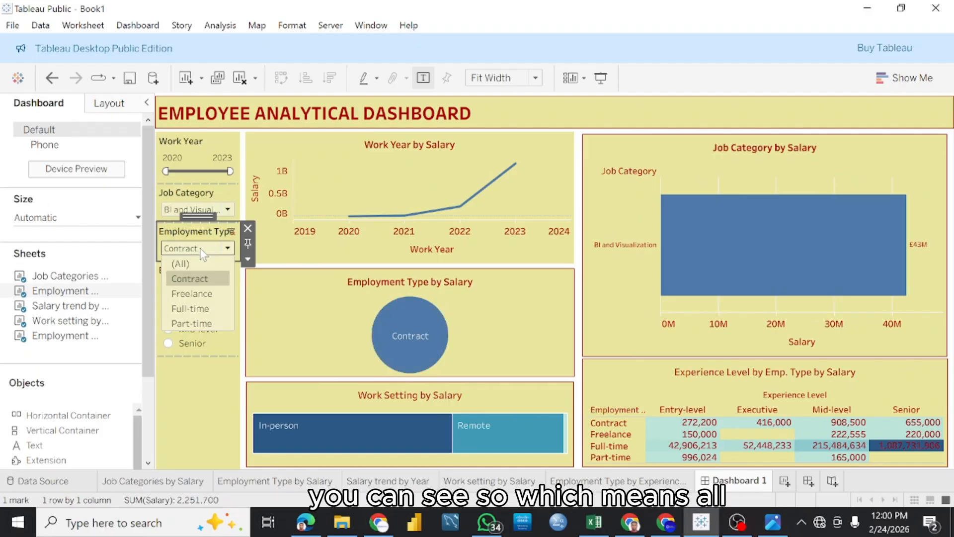
left_click(197, 264)
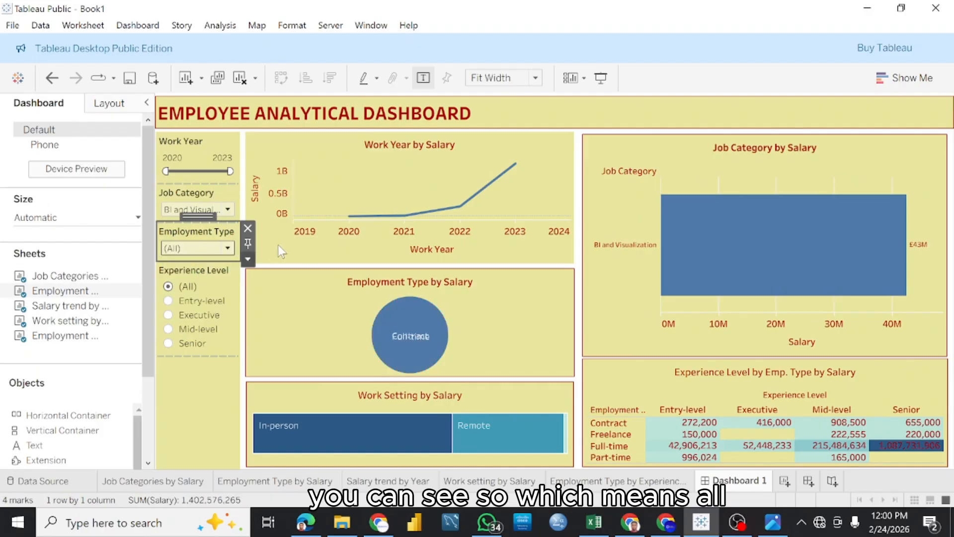
left_click(248, 261)
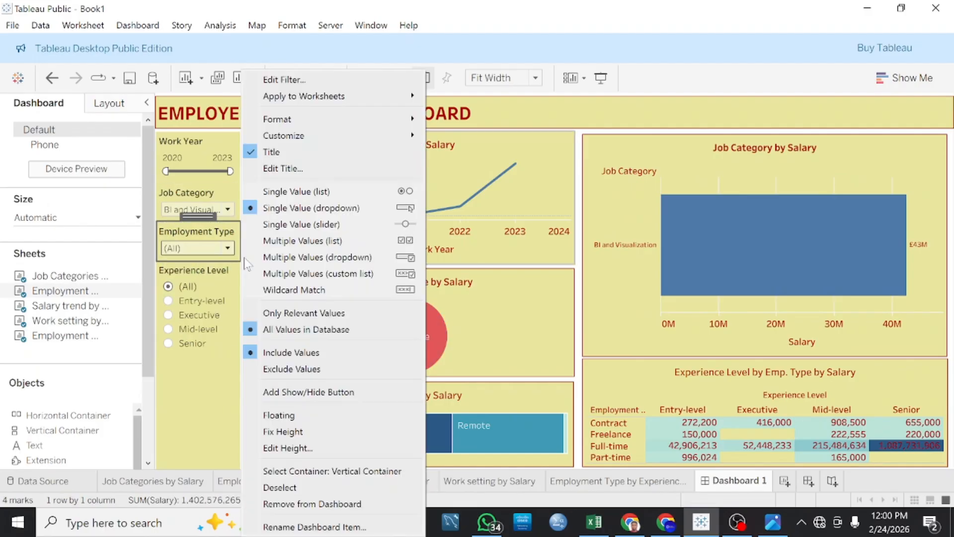
left_click(183, 393)
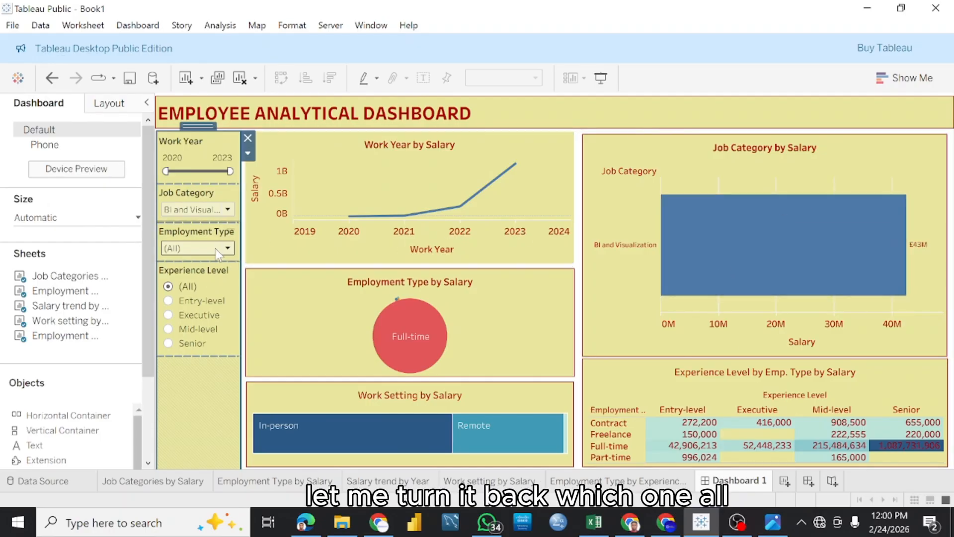
Reset the Job Category filter to (All) and show all values in the Work Year filter.
left_click(228, 210)
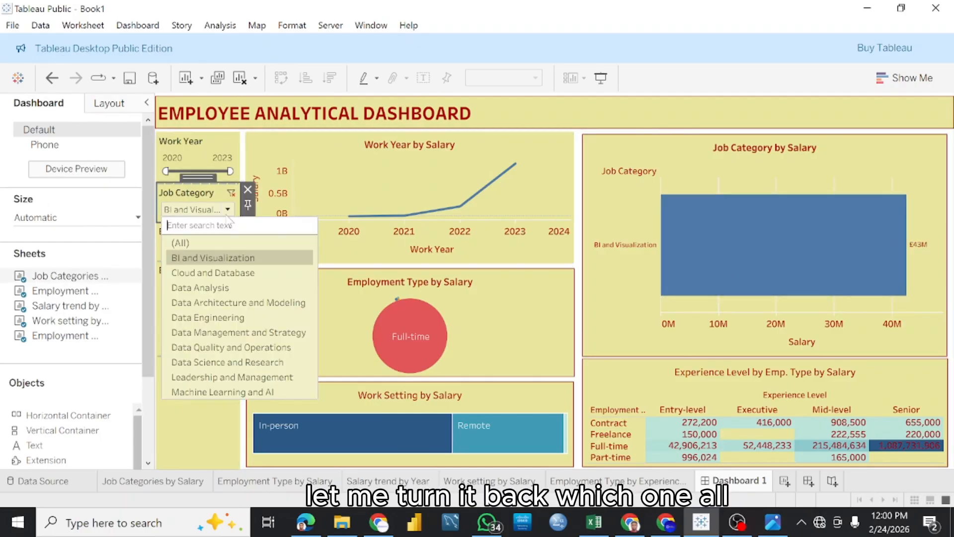
left_click(189, 243)
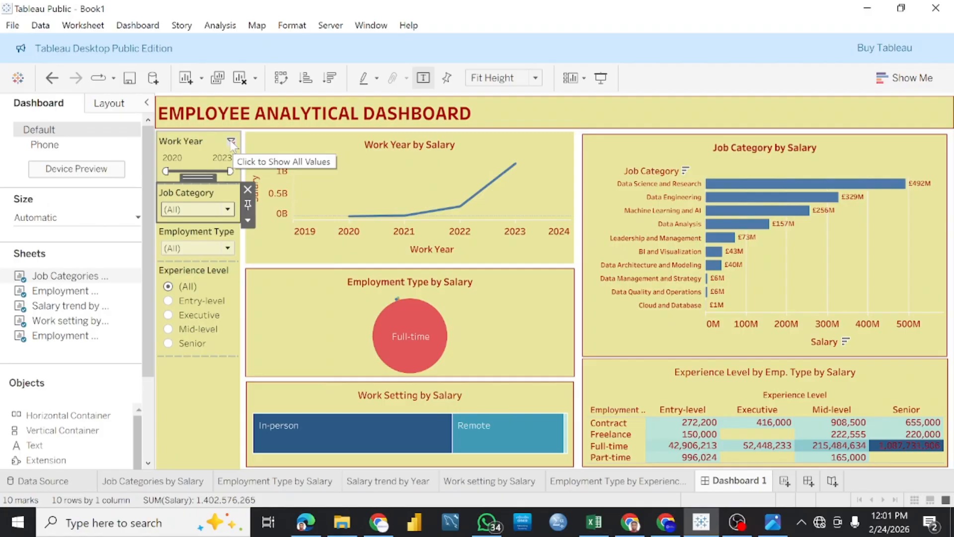
left_click(231, 142)
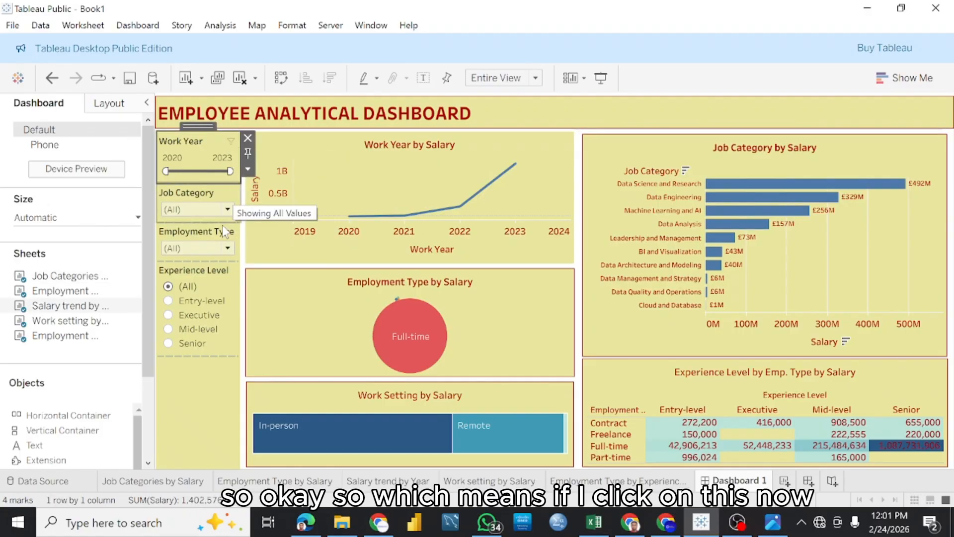
left_click(187, 429)
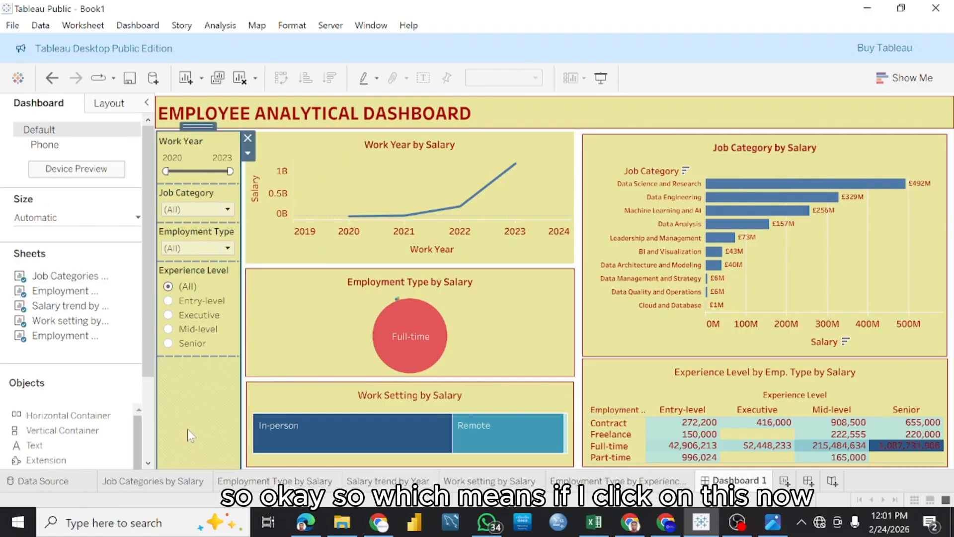
Test cross-filtering from the Job Category chart with the Data Science and Research bar and clear the selection.
left_click(741, 191)
left_click(741, 190)
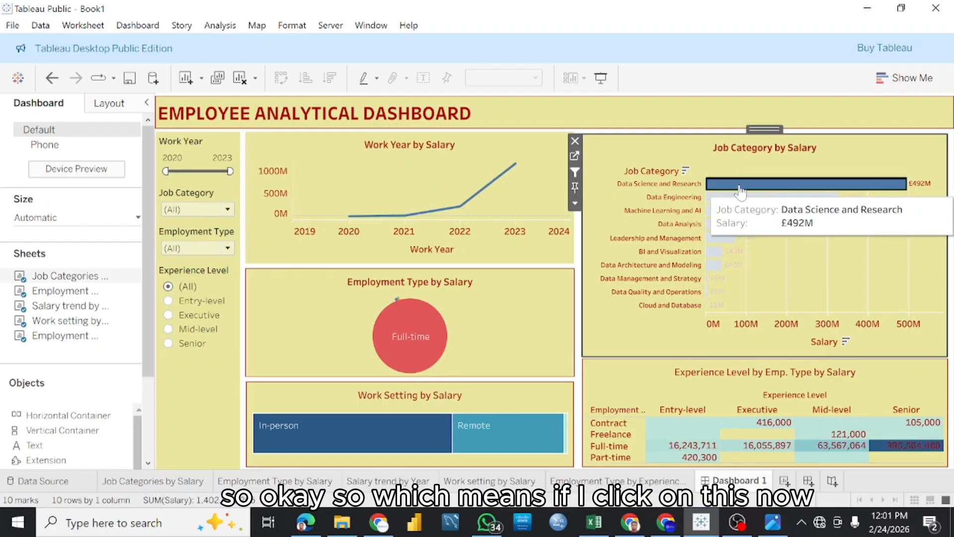
left_click(741, 191)
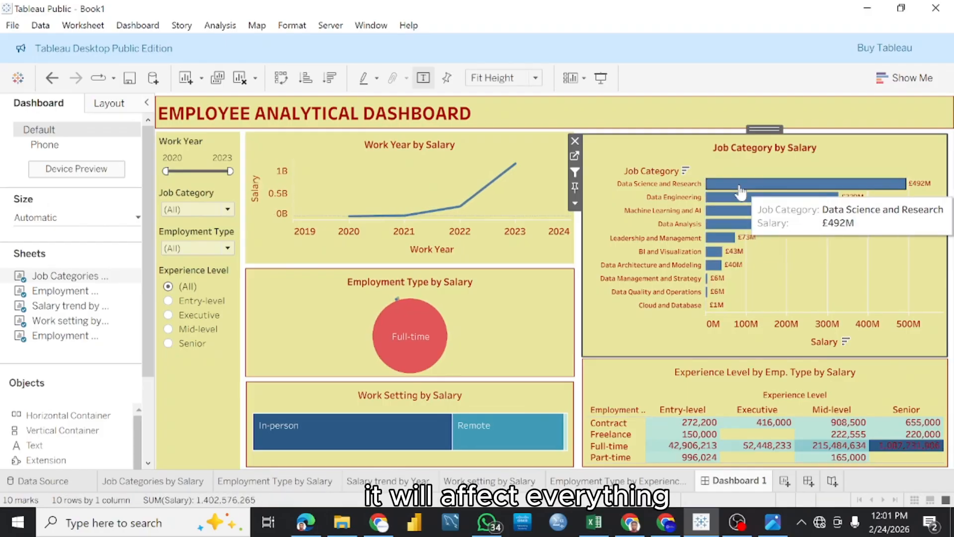
Test cross-filtering from the Work Setting chart with Remote and In-person, and clear the selection.
left_click(482, 437)
left_click(484, 438)
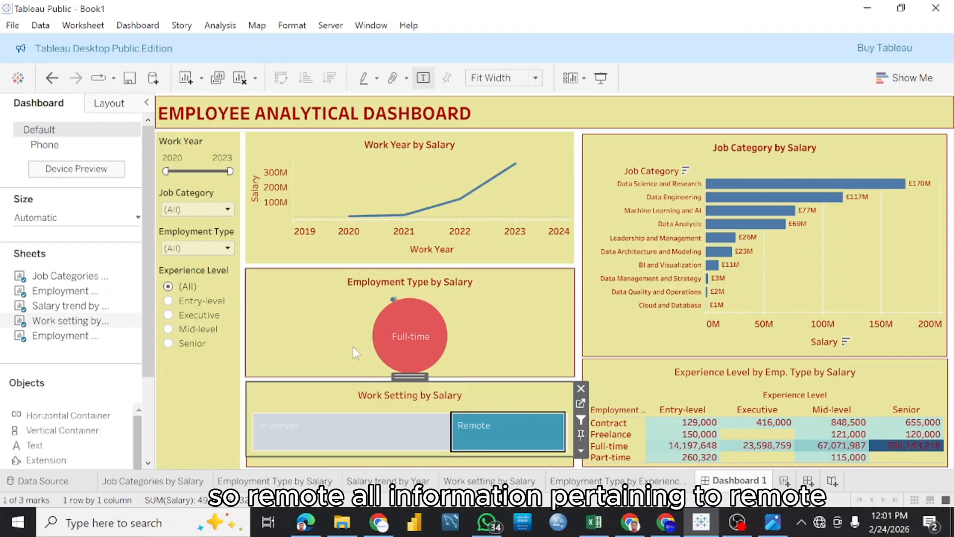
left_click(390, 440)
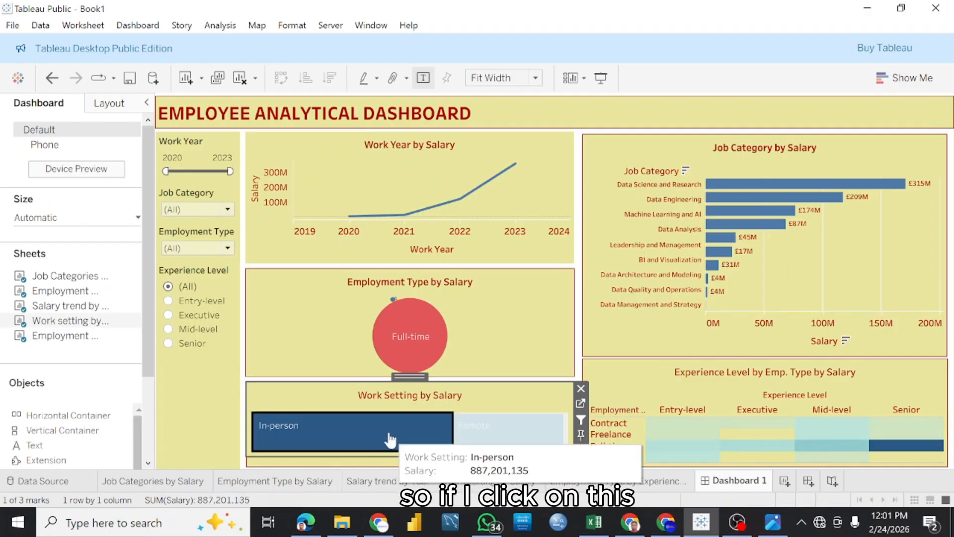
left_click(578, 420)
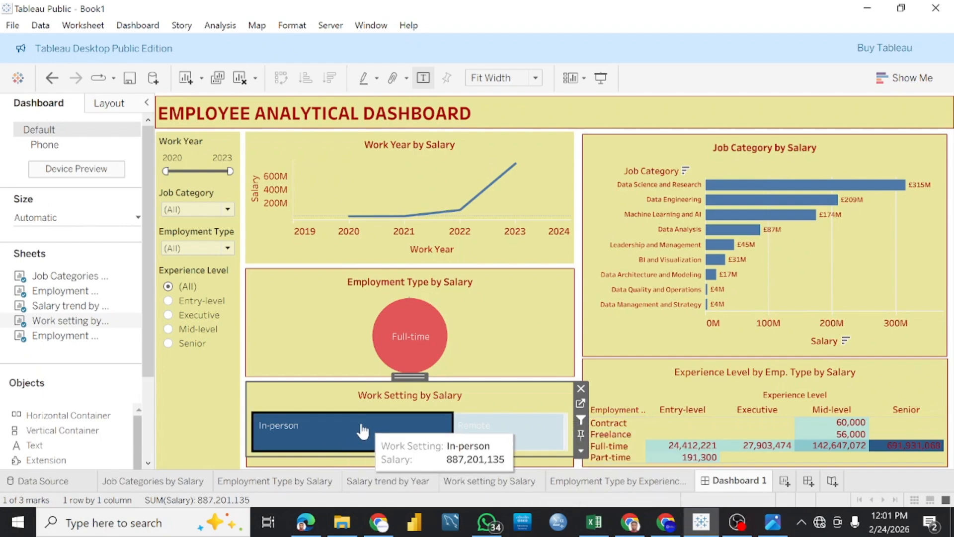
left_click(363, 438)
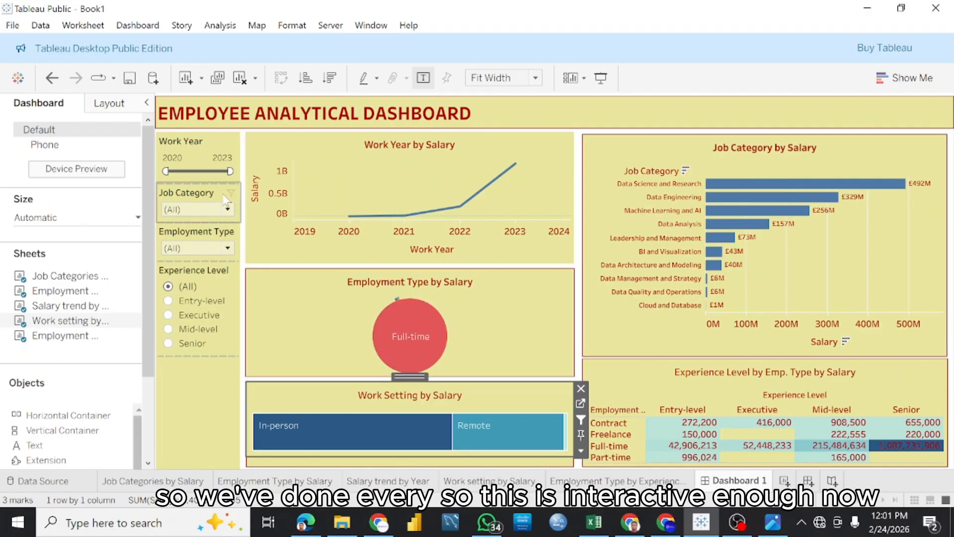
Examine which filters are available for the Work Year by Salary chart.
left_click(169, 170)
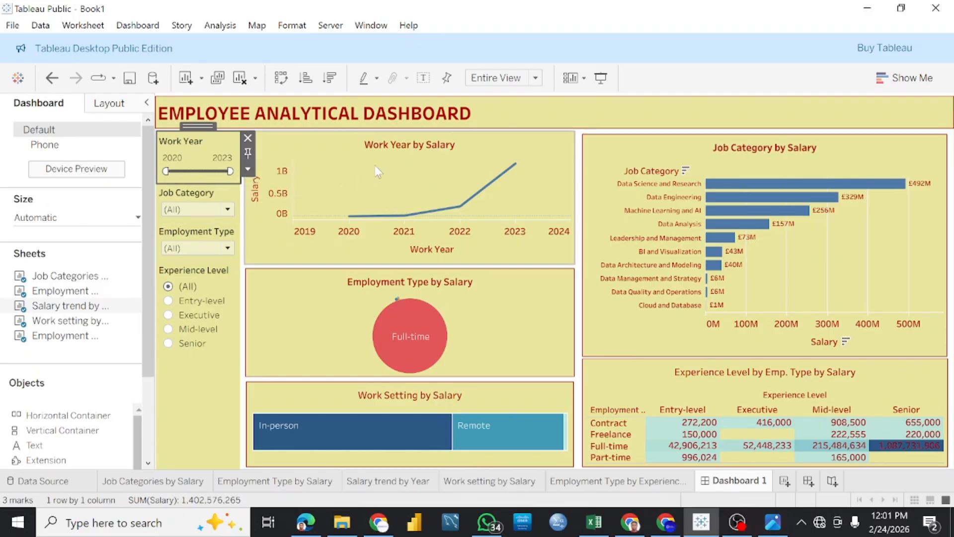
left_click(329, 156)
left_click(582, 168)
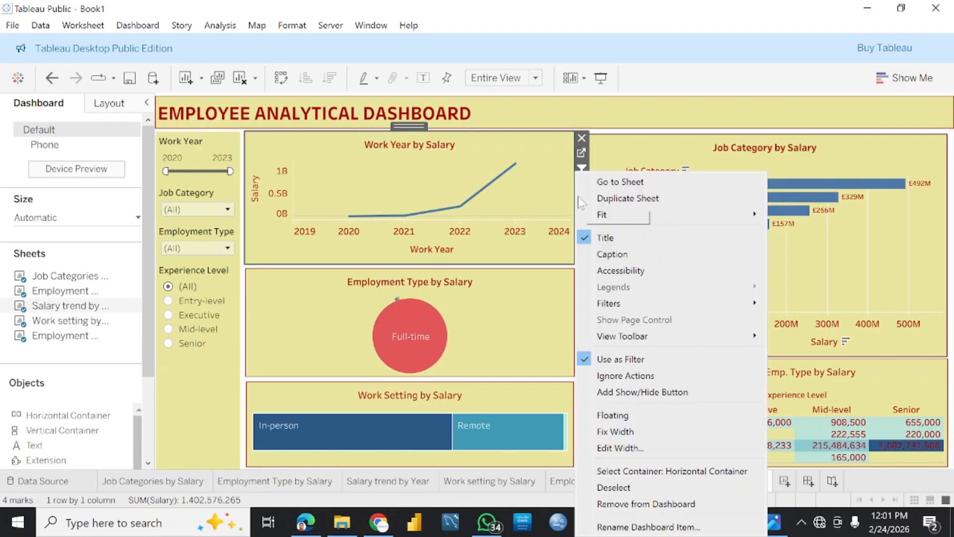
mouse_move(703, 308)
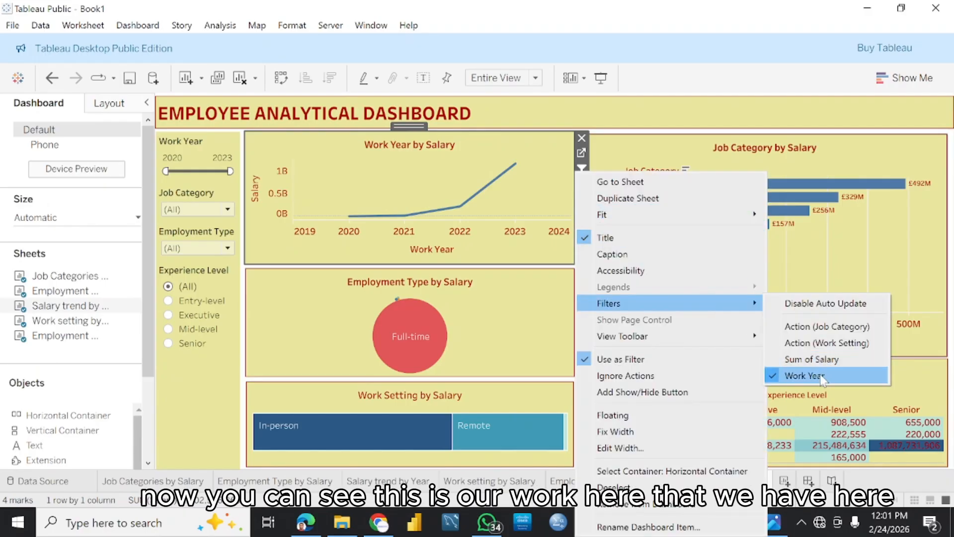
left_click(220, 144)
Test the Work Year range filter by narrowing its end to 2022 and restoring it to 2023.
left_click(166, 171)
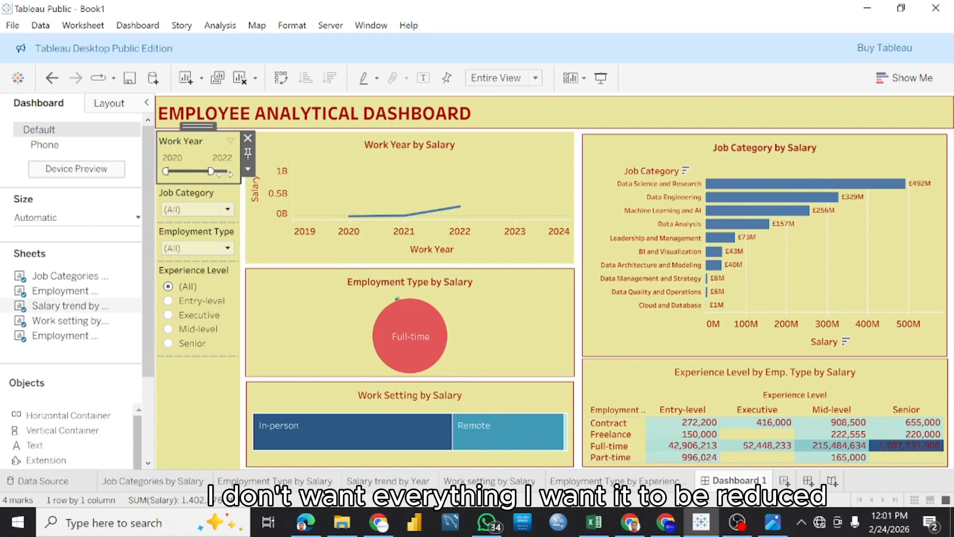
left_click_drag(224, 173, 230, 171)
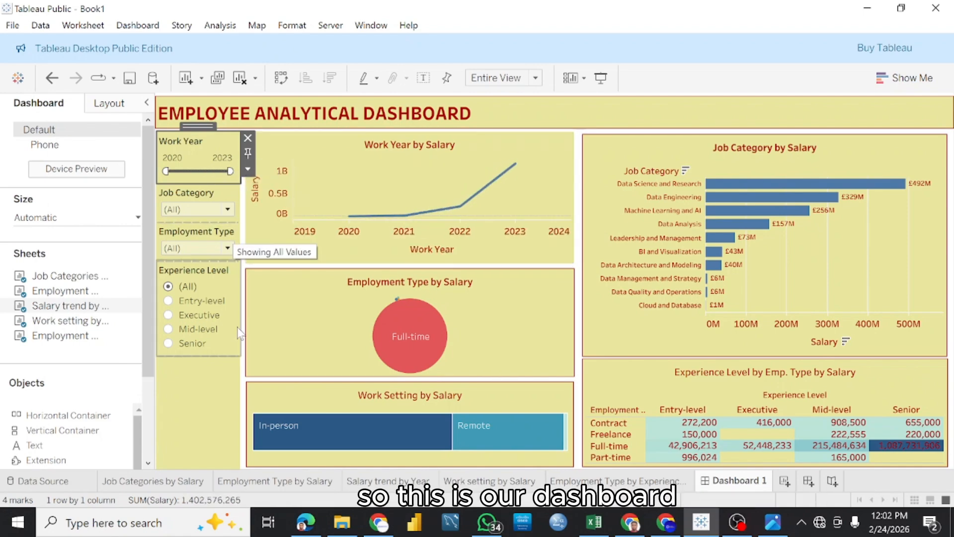
left_click(222, 389)
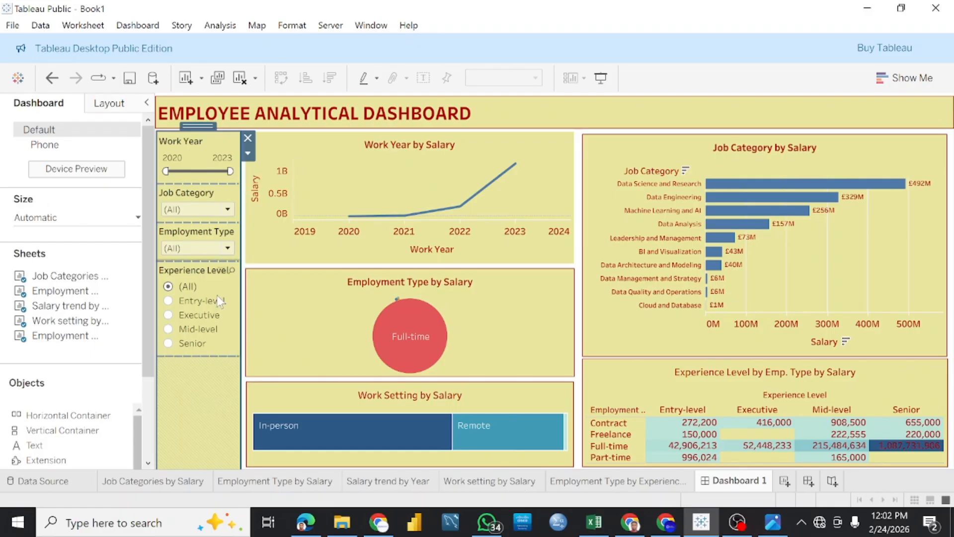
left_click(559, 121)
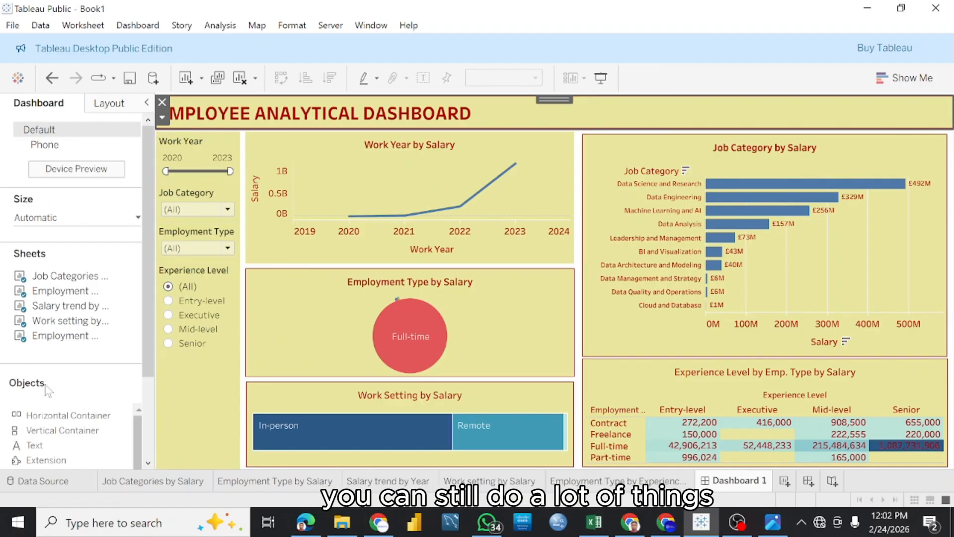
left_click(189, 389)
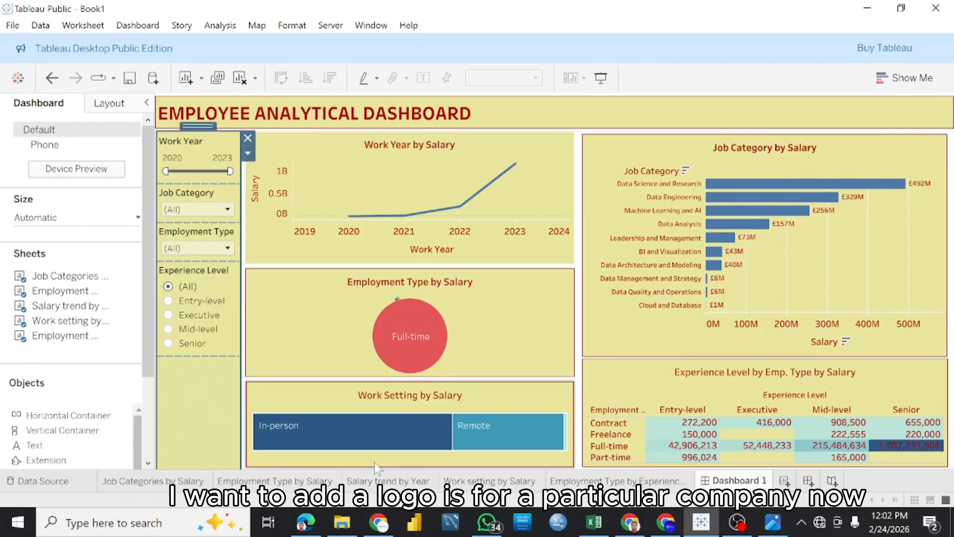
Add a tiled image object to the dashboard for the company logo.
left_click(578, 410)
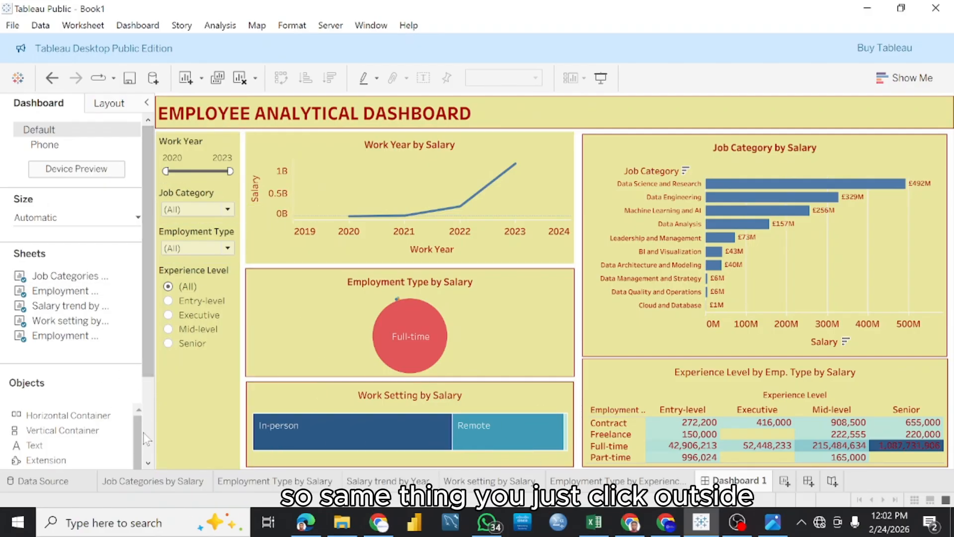
scroll(145, 443, "down", 3)
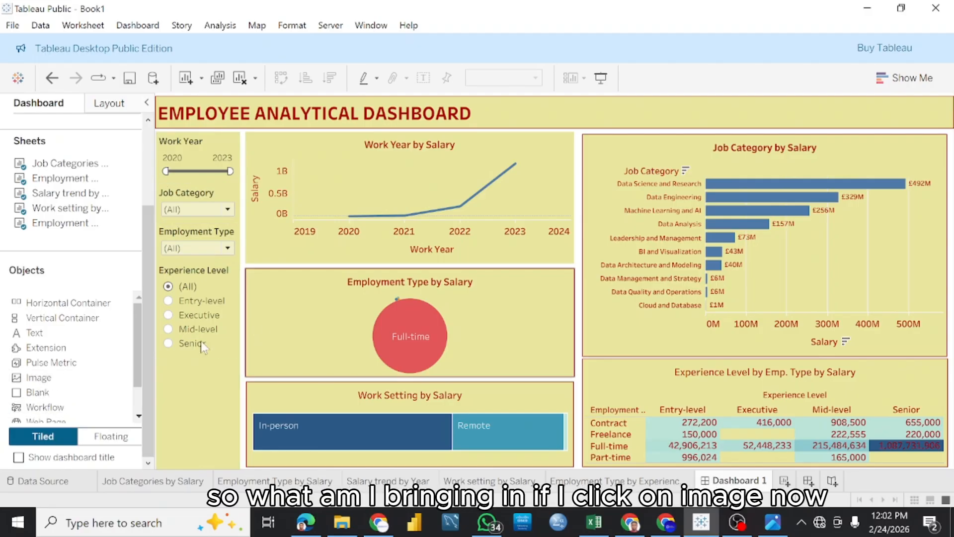
double_click(55, 382)
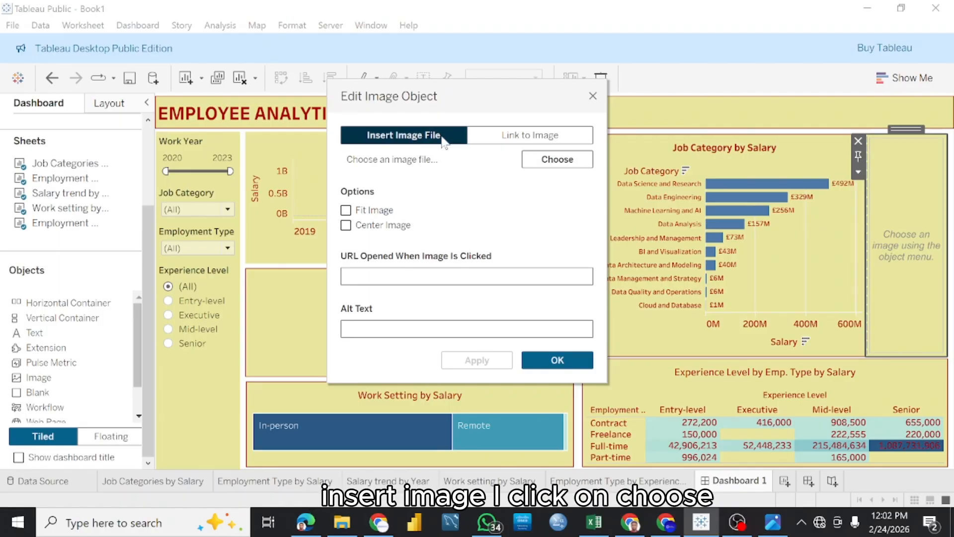
Insert Clean_logo_mockup_with_shiny_white_effec_-removebg-preview from Documents > Data Analysis > Images into the image object.
left_click(531, 165)
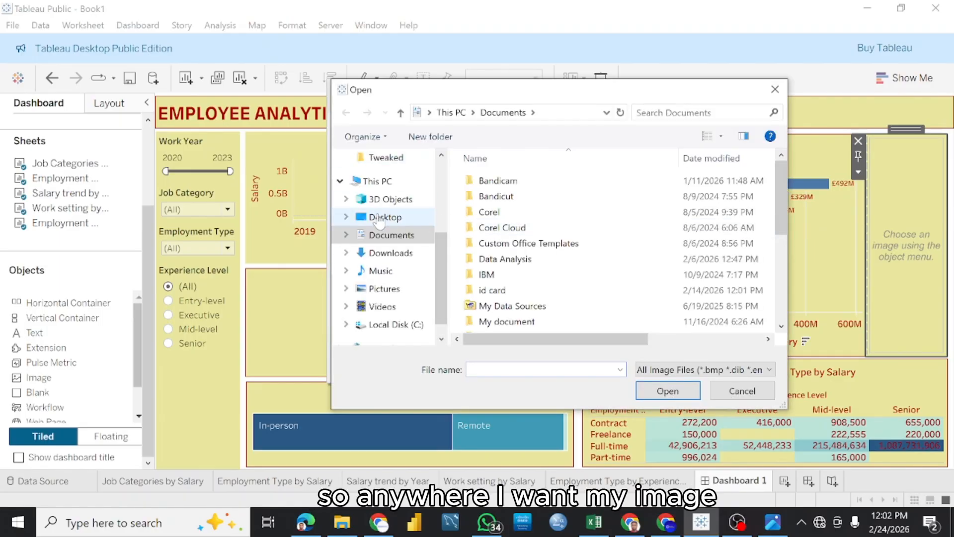
left_click(378, 217)
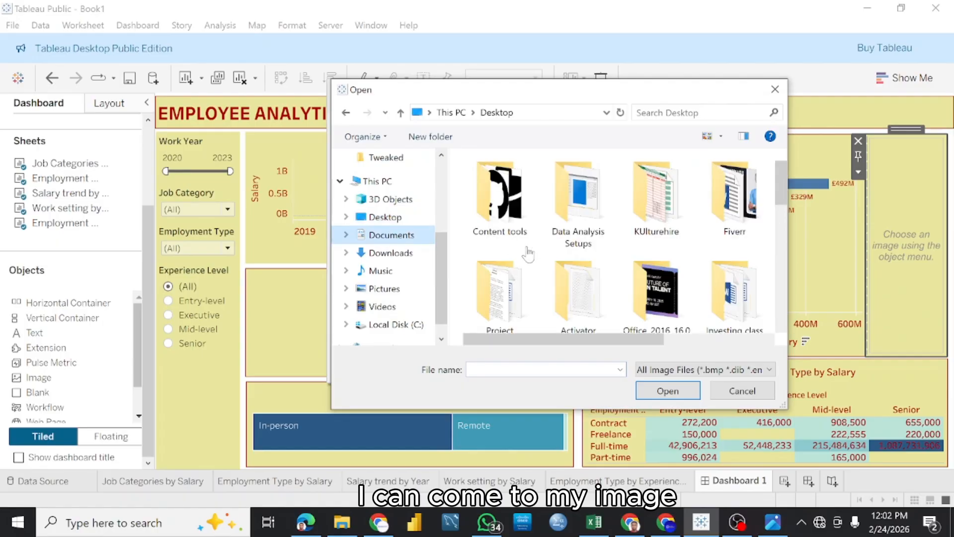
left_click(390, 235)
double_click(527, 263)
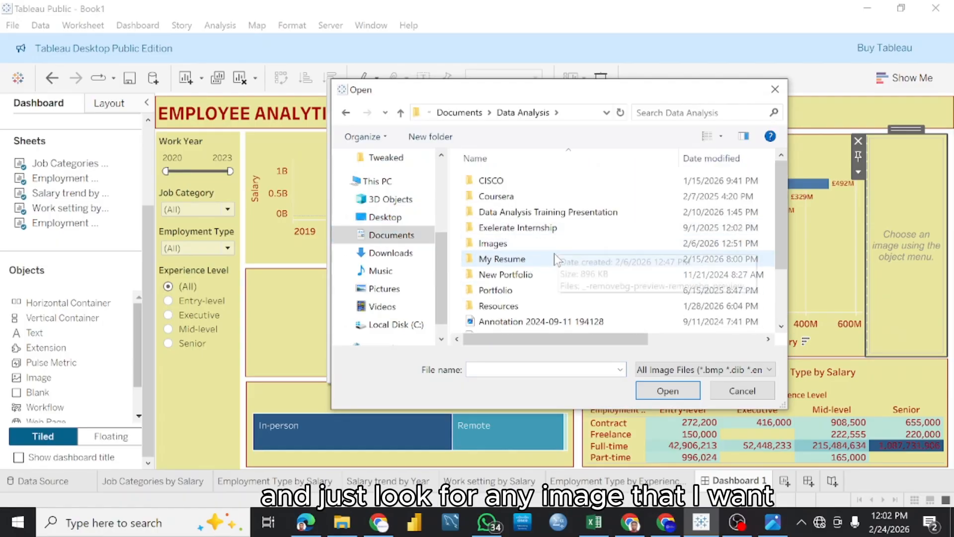
double_click(535, 243)
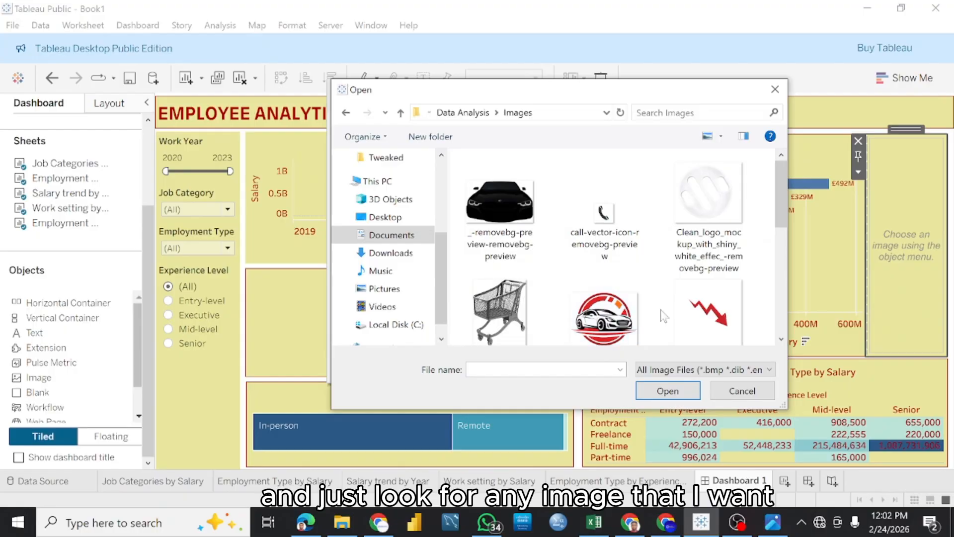
left_click(708, 209)
double_click(709, 210)
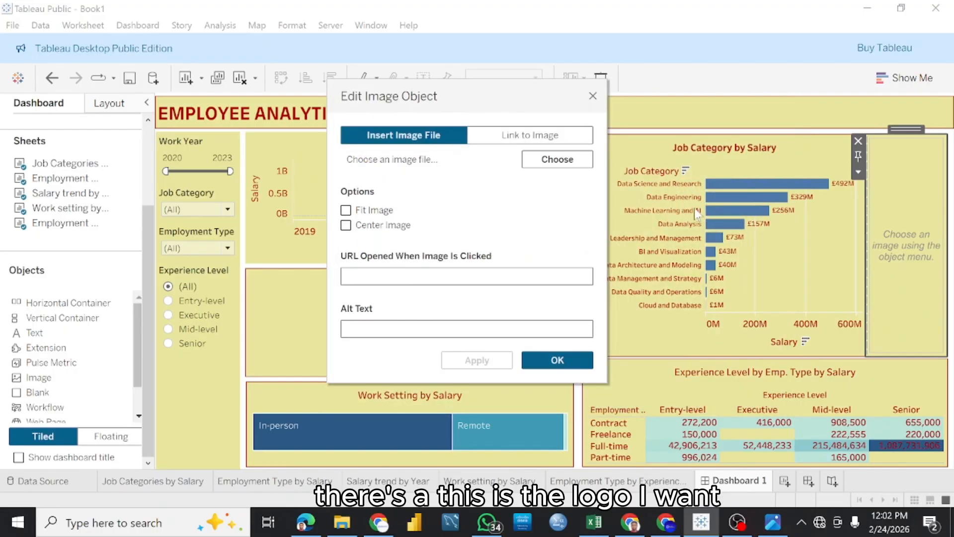
left_click(475, 369)
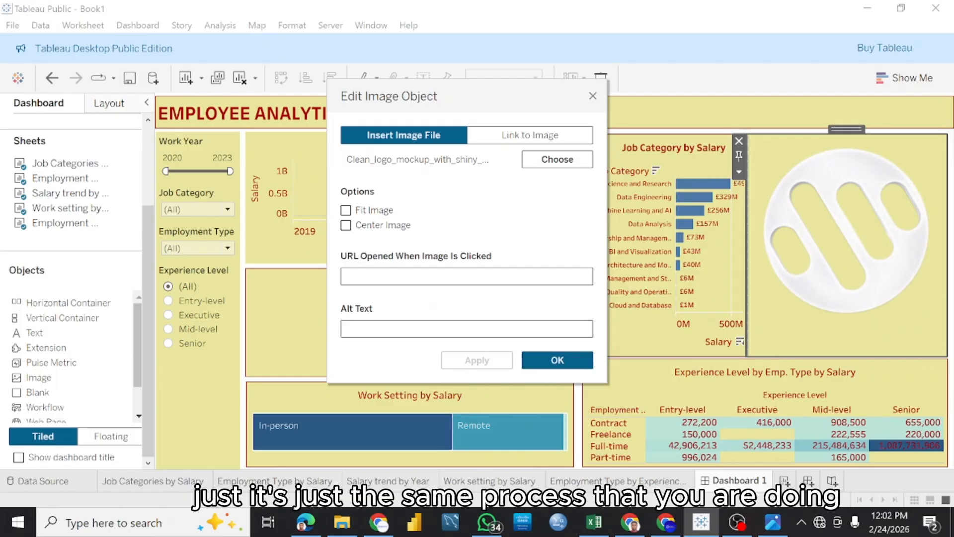
left_click(593, 96)
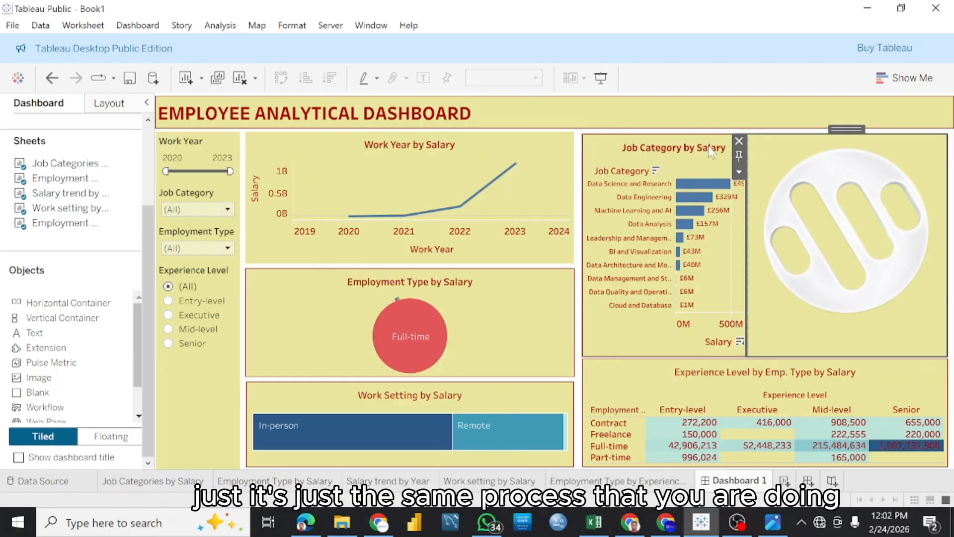
Make the logo image floating, move it over the Work Year by Salary chart and shrink it to a small icon.
left_click(740, 172)
left_click(774, 271)
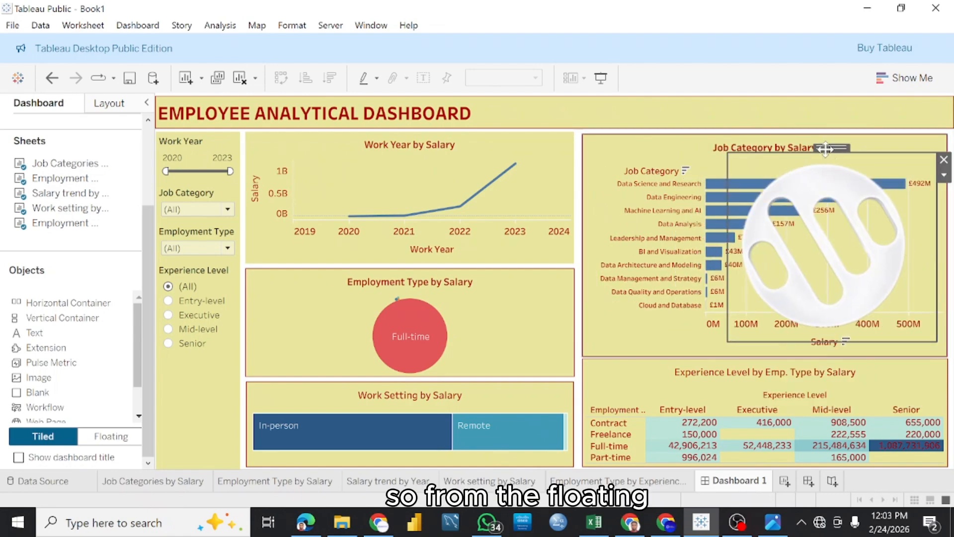
left_click_drag(831, 147, 355, 130)
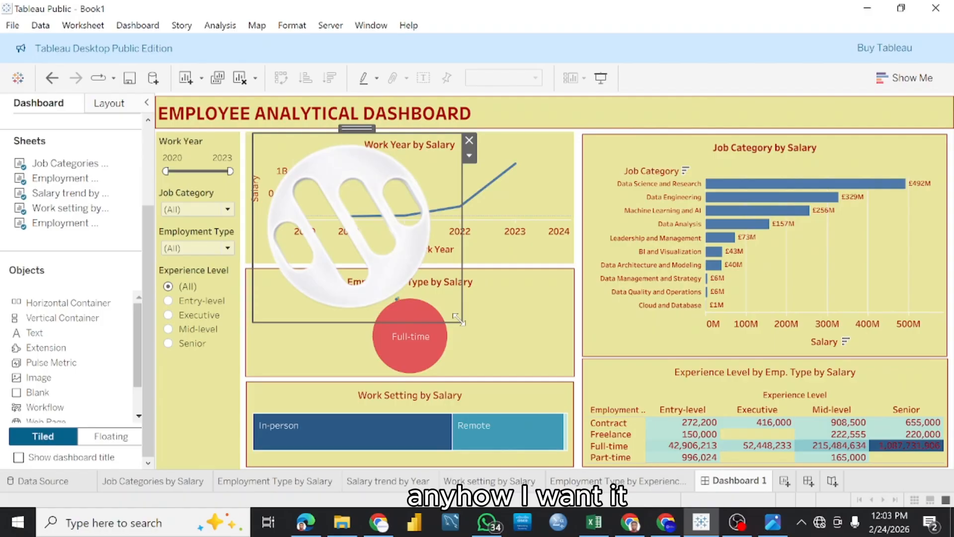
left_click_drag(457, 318, 285, 162)
Place the small logo in the header band directly after the dashboard title and turn on Center Image for it.
left_click_drag(276, 129, 496, 93)
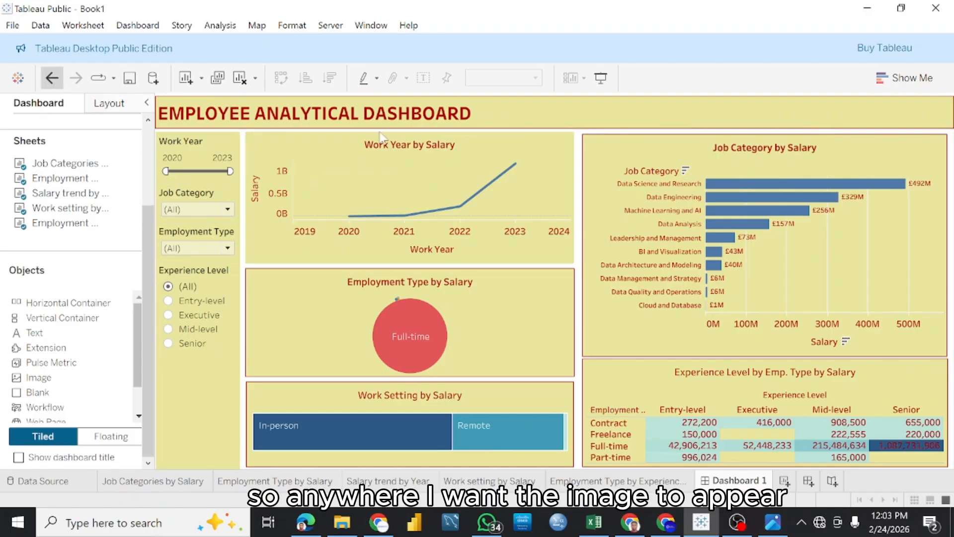
key("ctrl+z")
left_click_drag(277, 128, 493, 118)
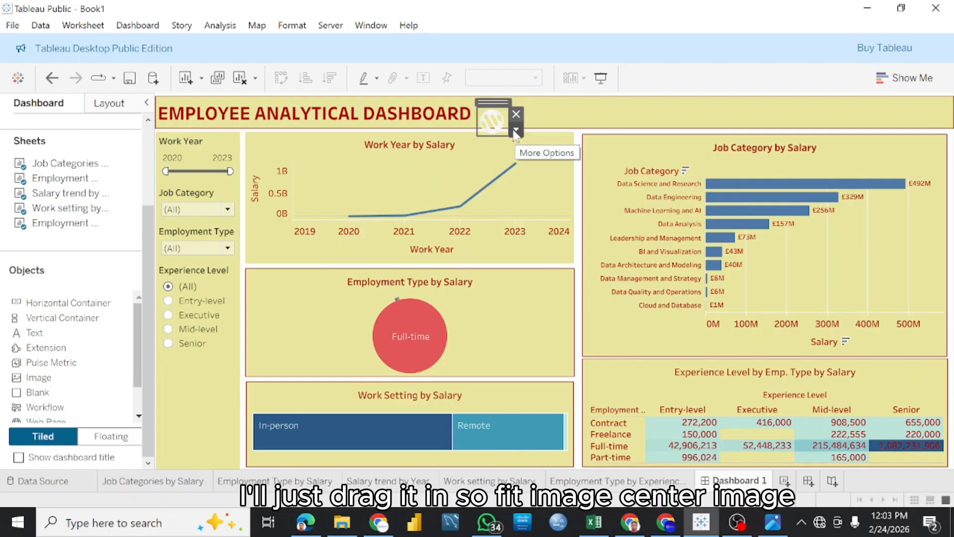
left_click(516, 131)
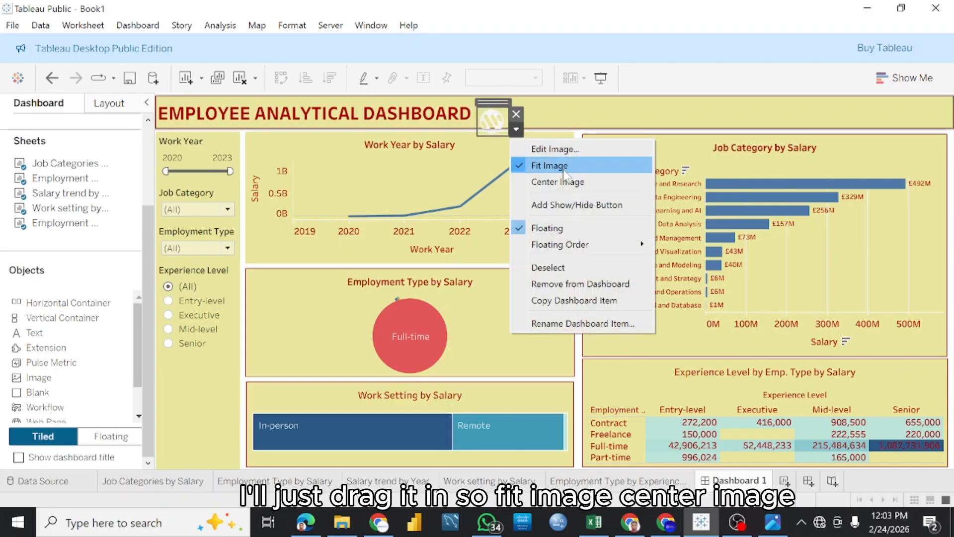
left_click(572, 182)
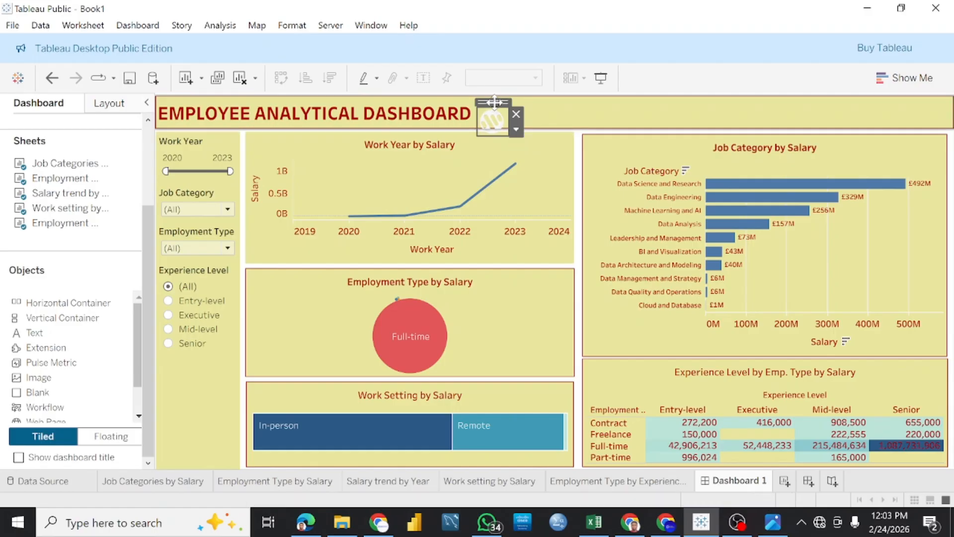
mouse_move(495, 102)
left_mouse_down()
mouse_move(499, 92)
mouse_move(496, 99)
left_mouse_up()
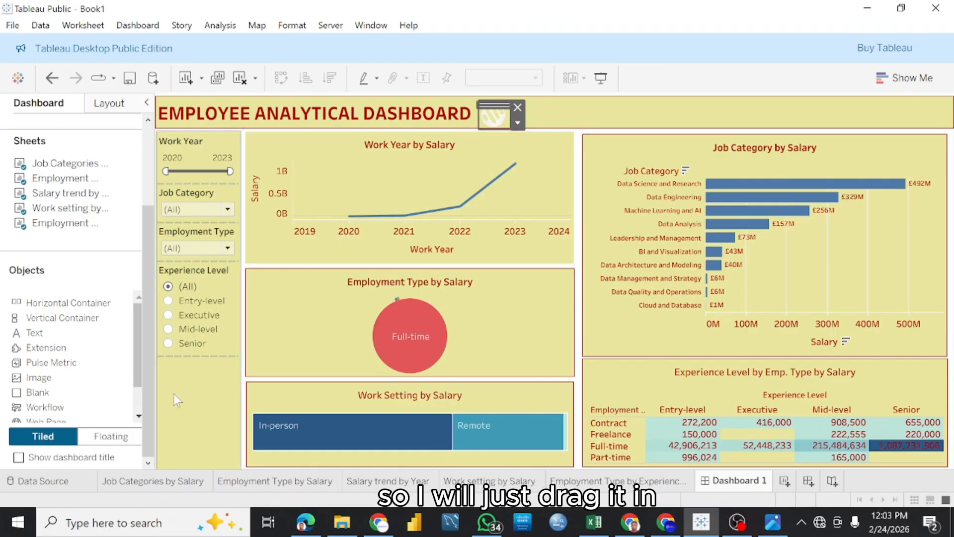
left_click(581, 419)
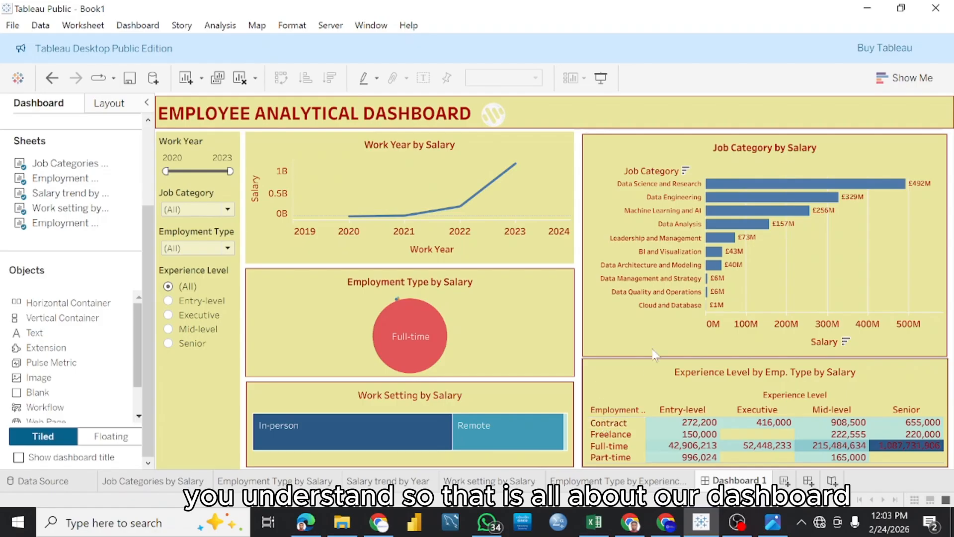
Rename the Dashboard 1 sheet as Employee Dashboard.
double_click(737, 489)
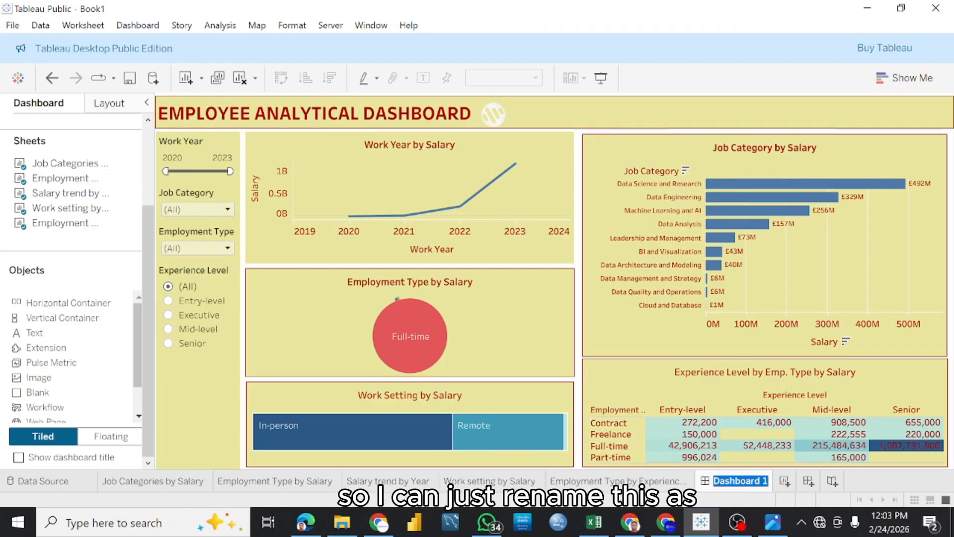
type("e")
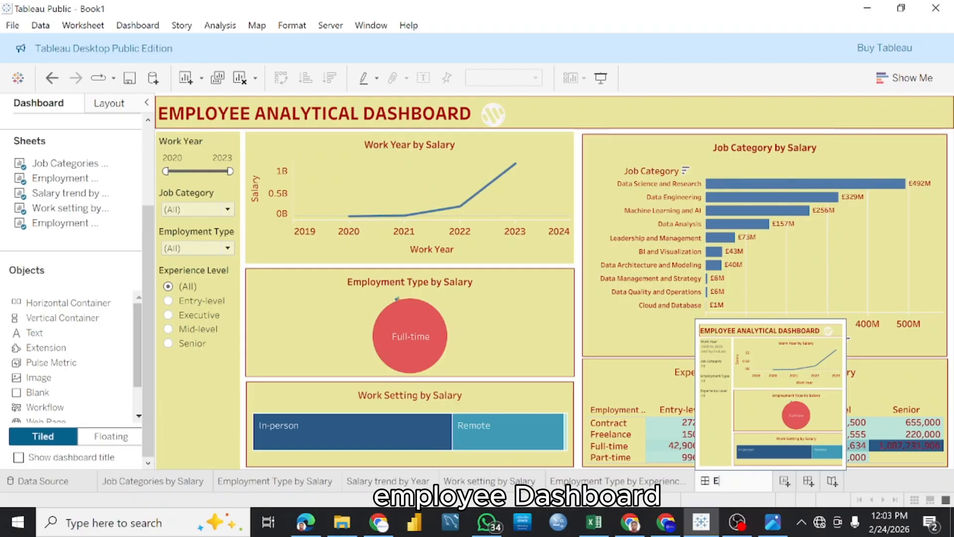
type("mplo")
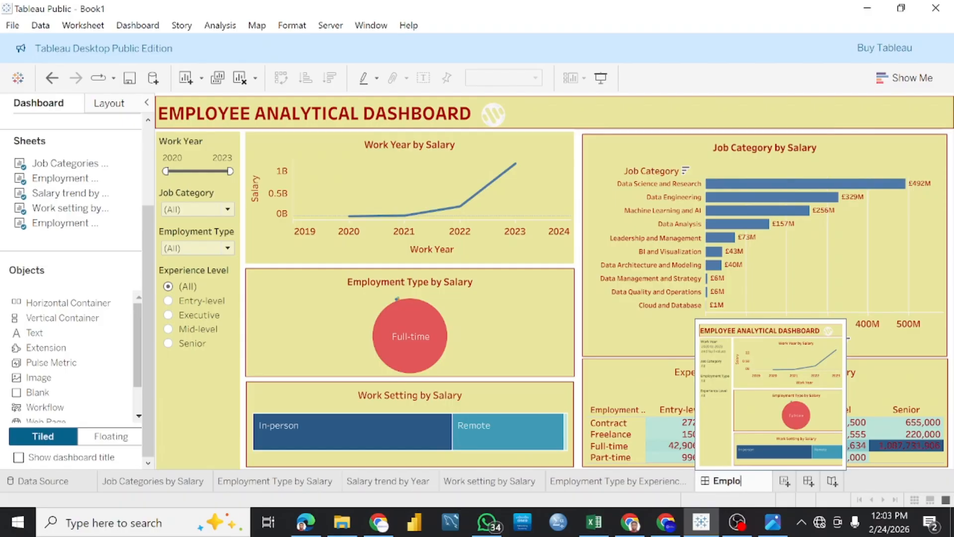
type("yee Da")
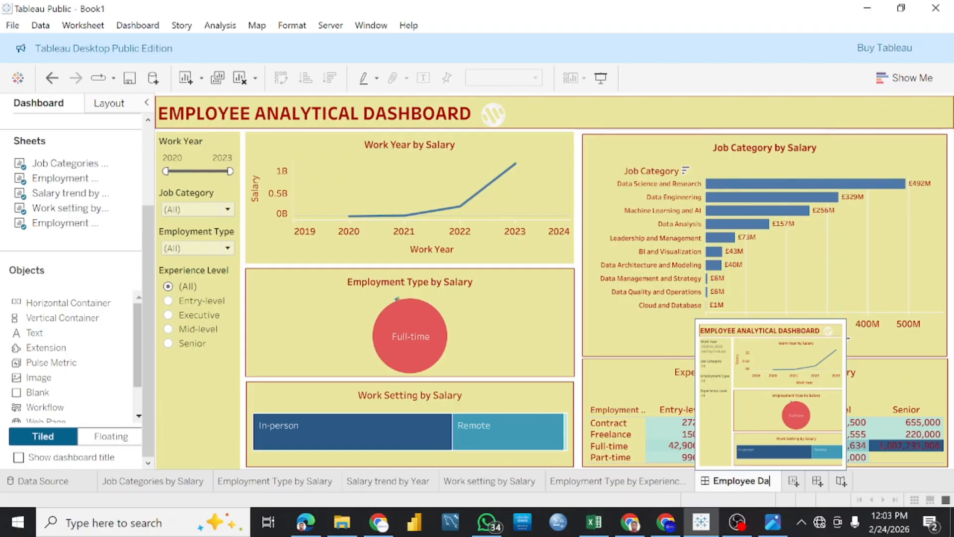
type("shboard")
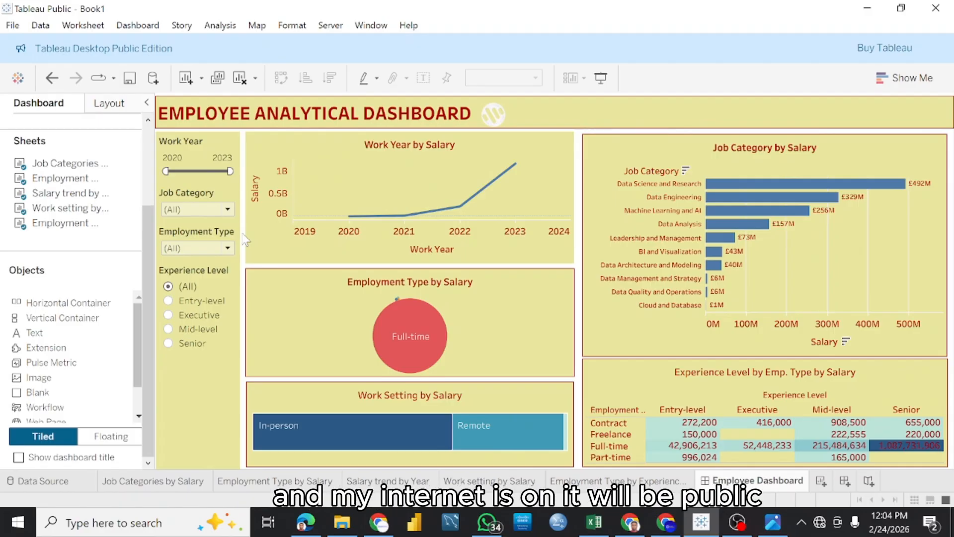
Start saving the workbook under a new name and browse to the class folder inside Documents > Data Analysis.
left_click(22, 26)
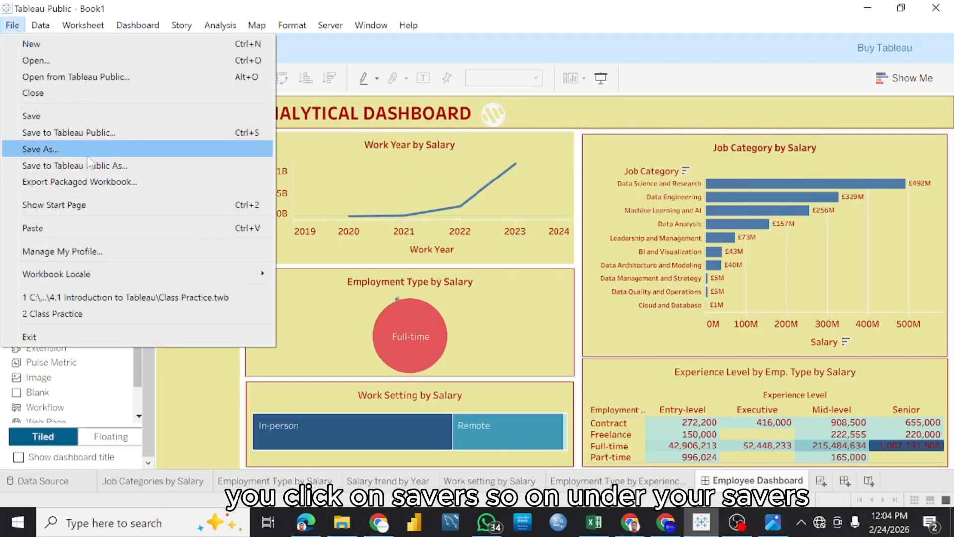
left_click(75, 149)
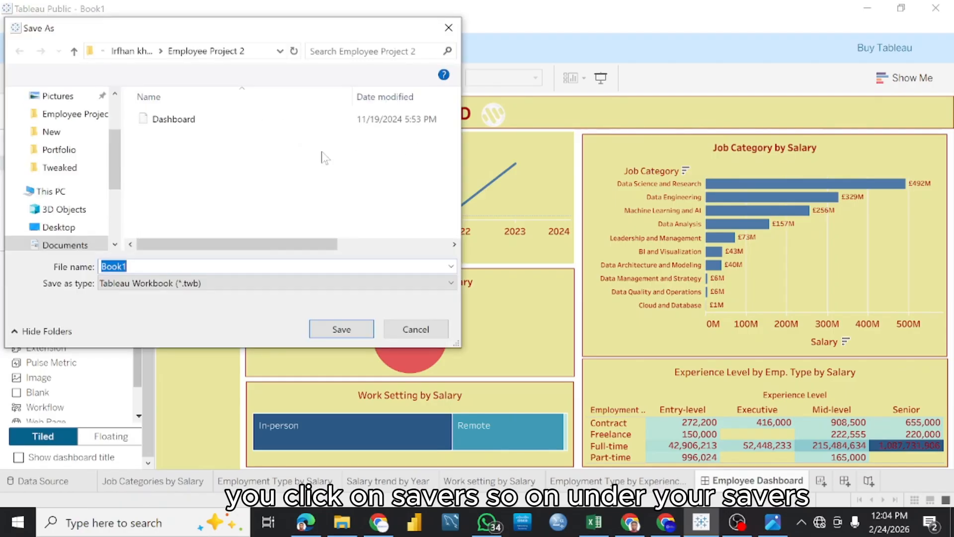
left_click(134, 53)
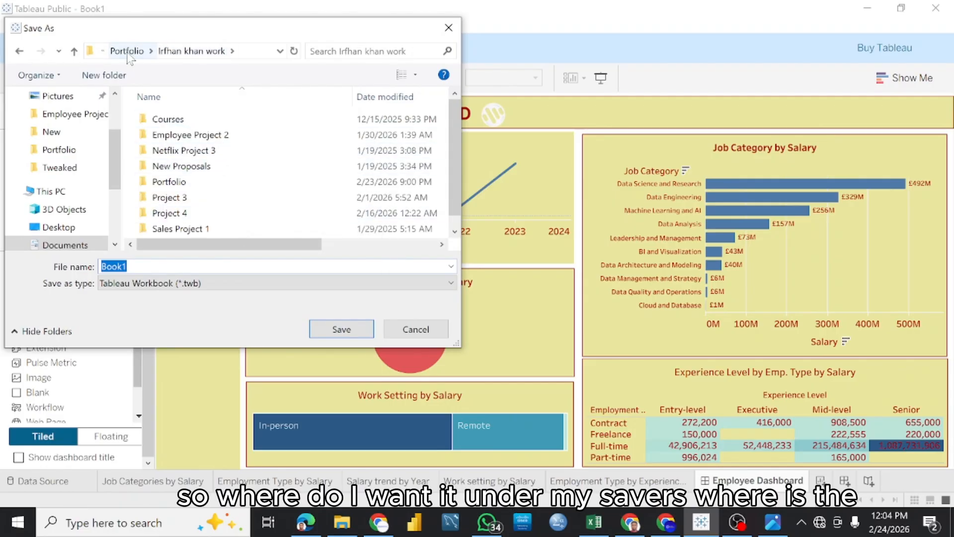
left_click(139, 56)
scroll(221, 189, "down", 8)
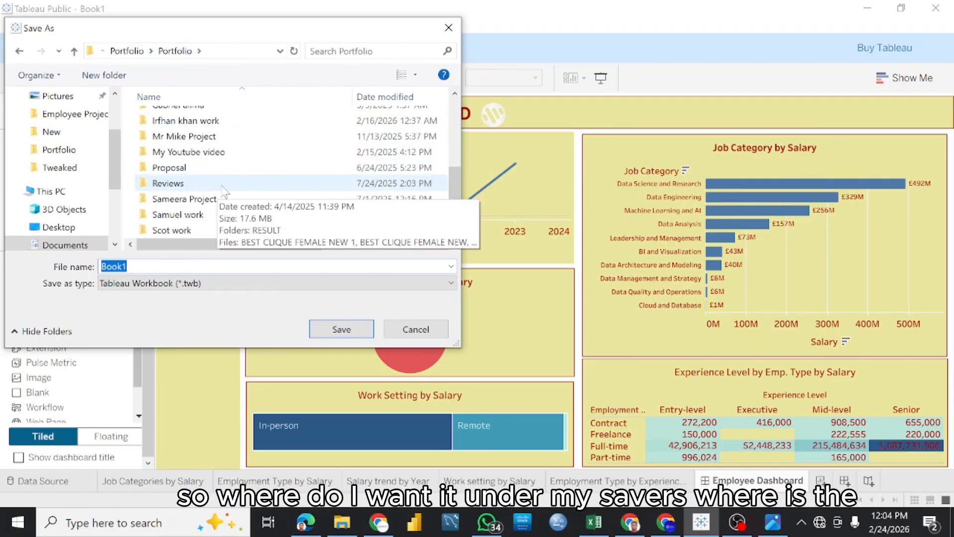
scroll(209, 159, "up", 3)
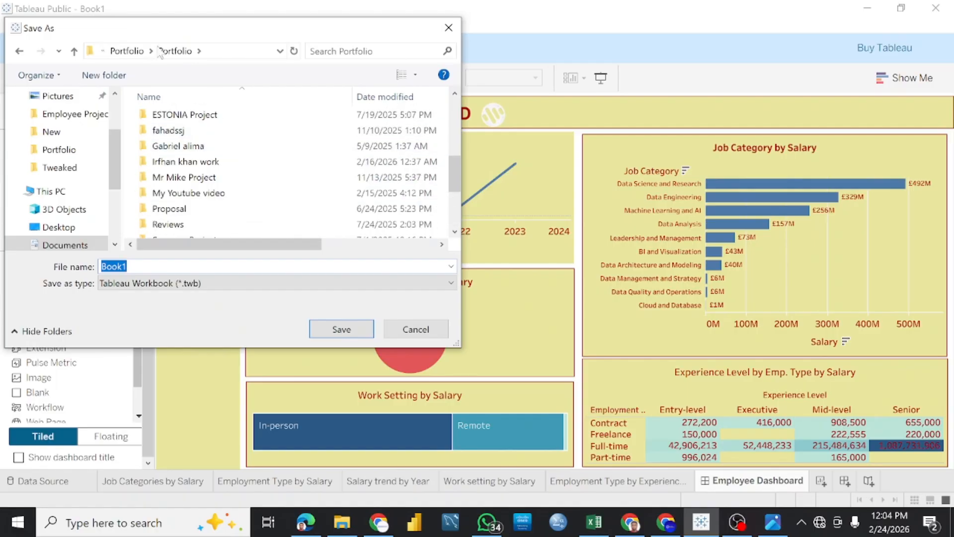
left_click(123, 51)
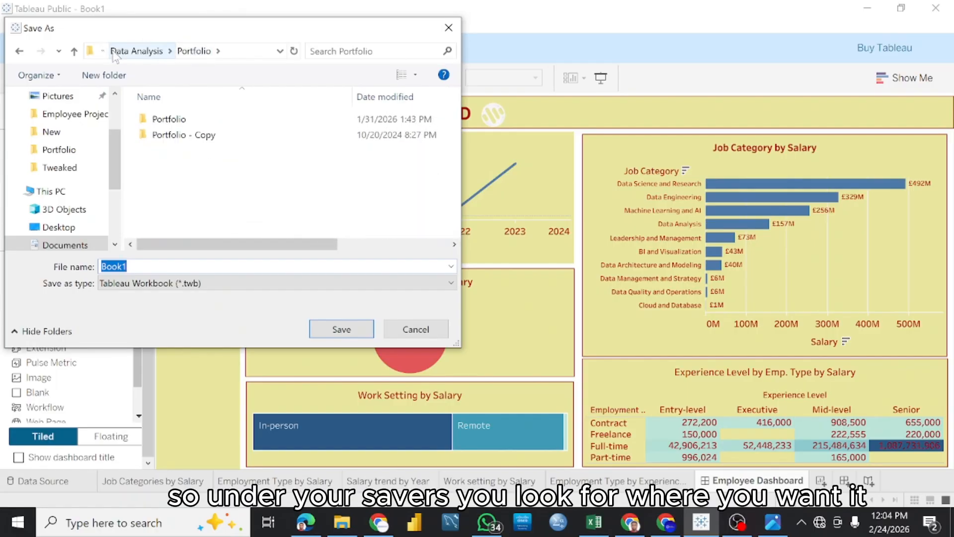
double_click(245, 151)
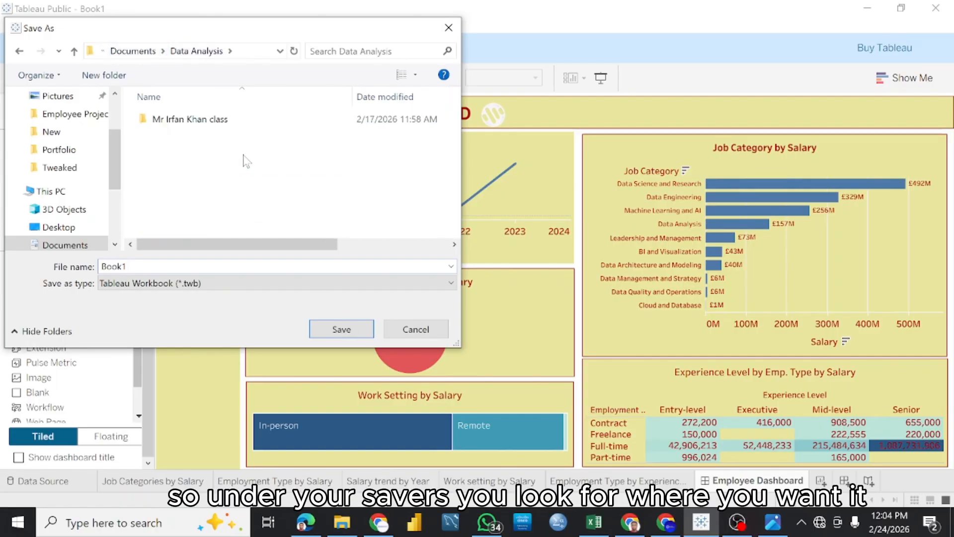
double_click(234, 130)
scroll(233, 194, "down", 2)
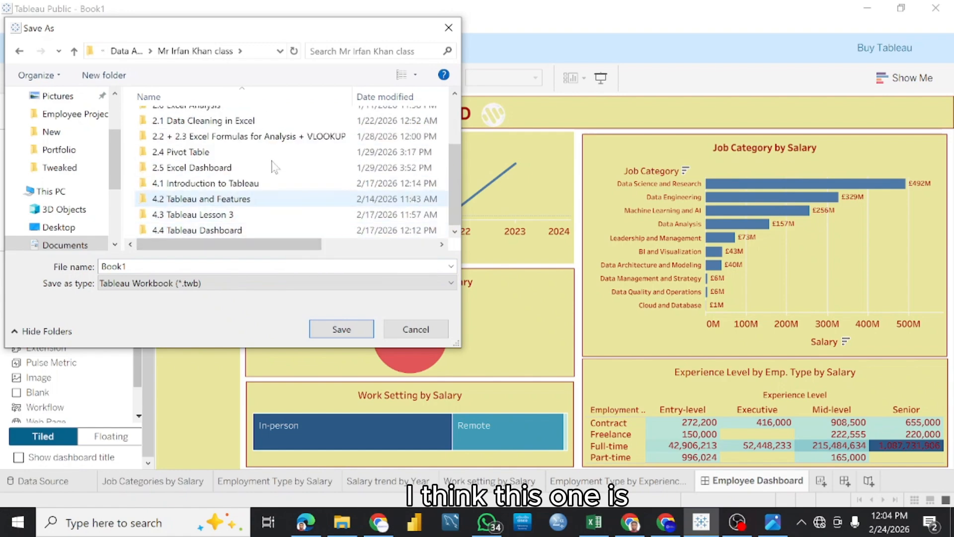
Create a new folder named 4.5 Project in the class folder.
left_click(127, 75)
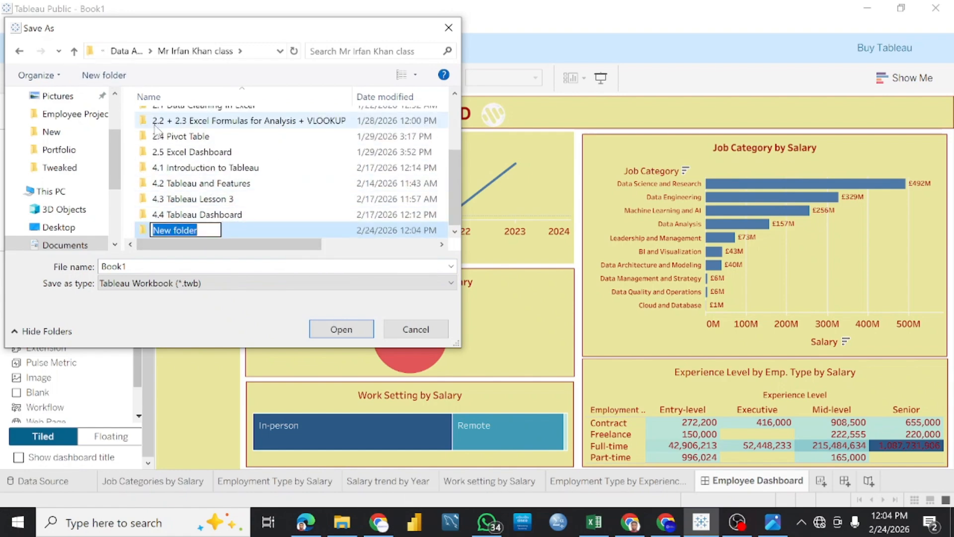
type("4.5 ")
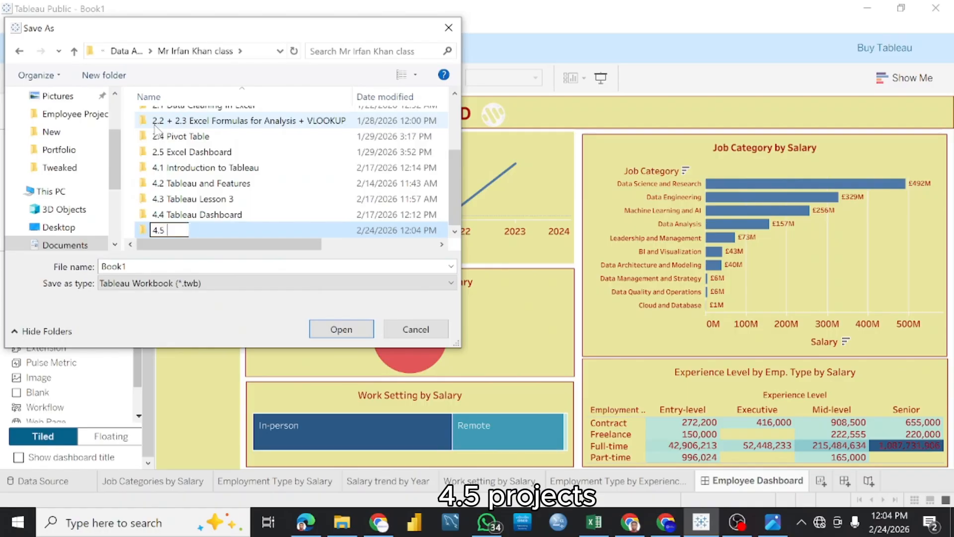
type("Project")
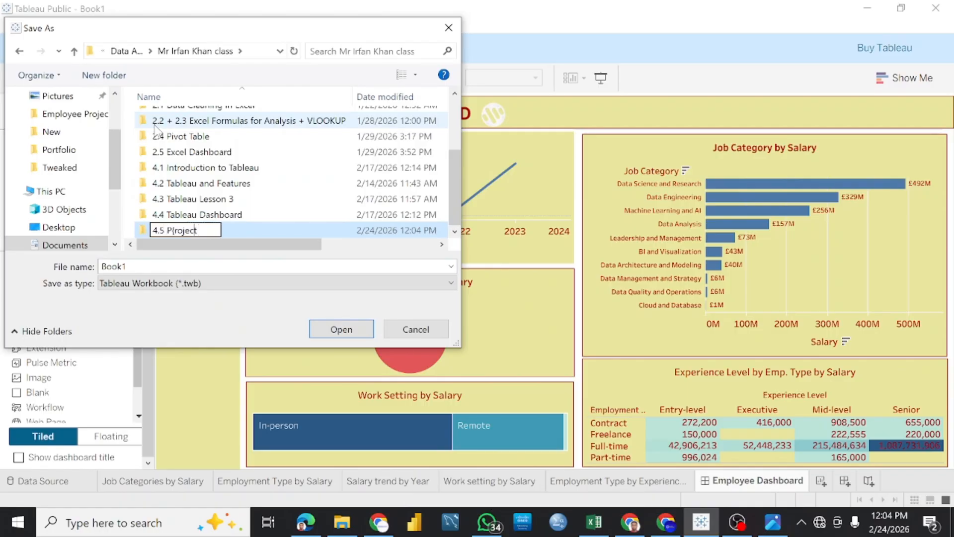
key("BackSpace")
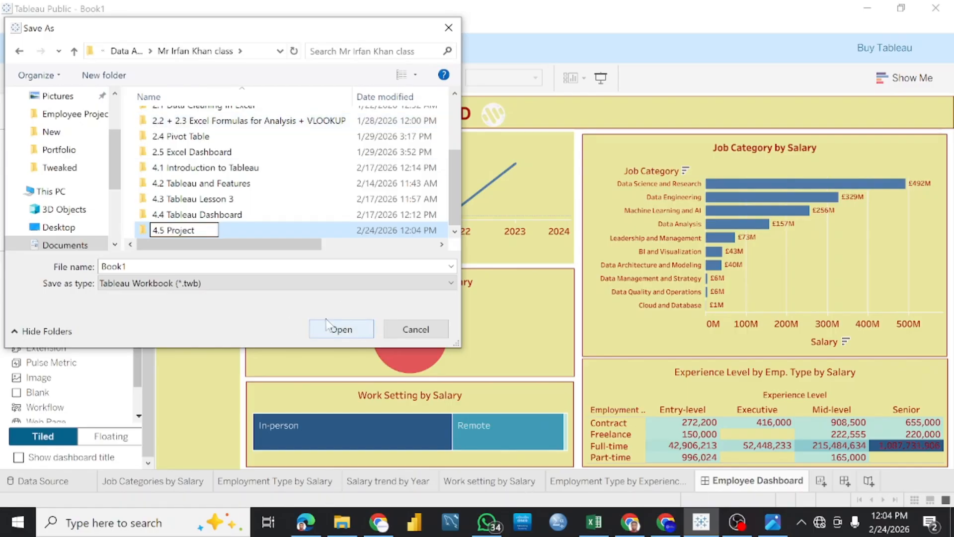
Save the workbook locally as Employee Project in Tableau Workbook (*.twb) format.
left_click(166, 266)
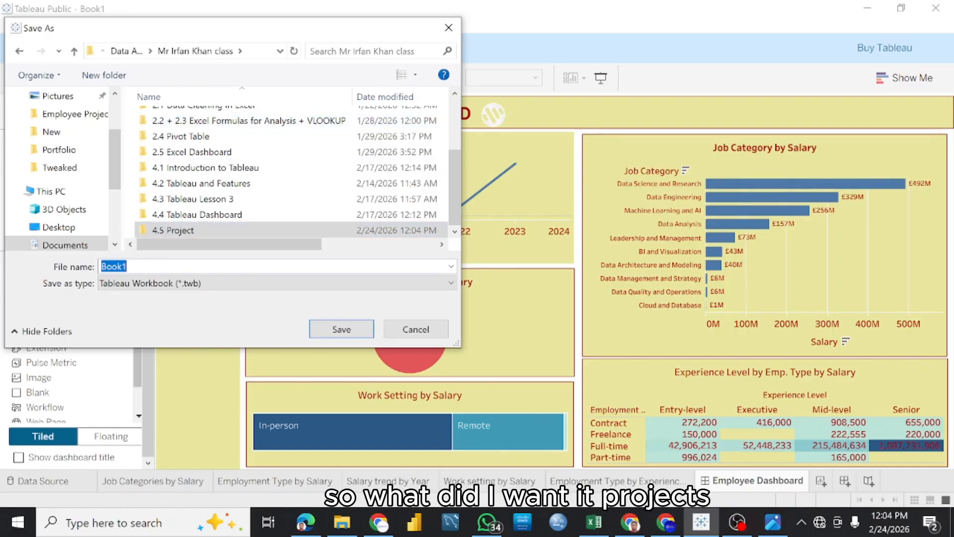
type("Projhe")
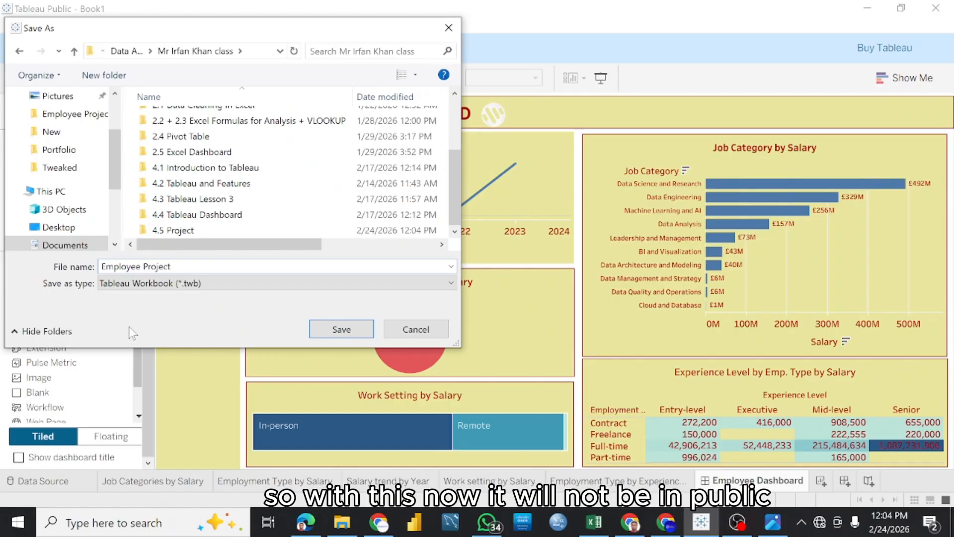
left_click(324, 330)
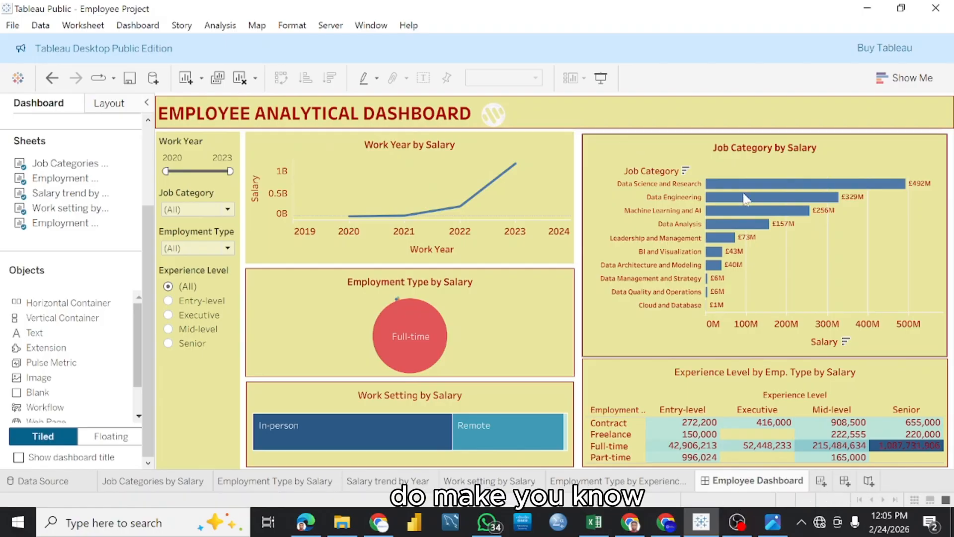
mouse_move(746, 200)
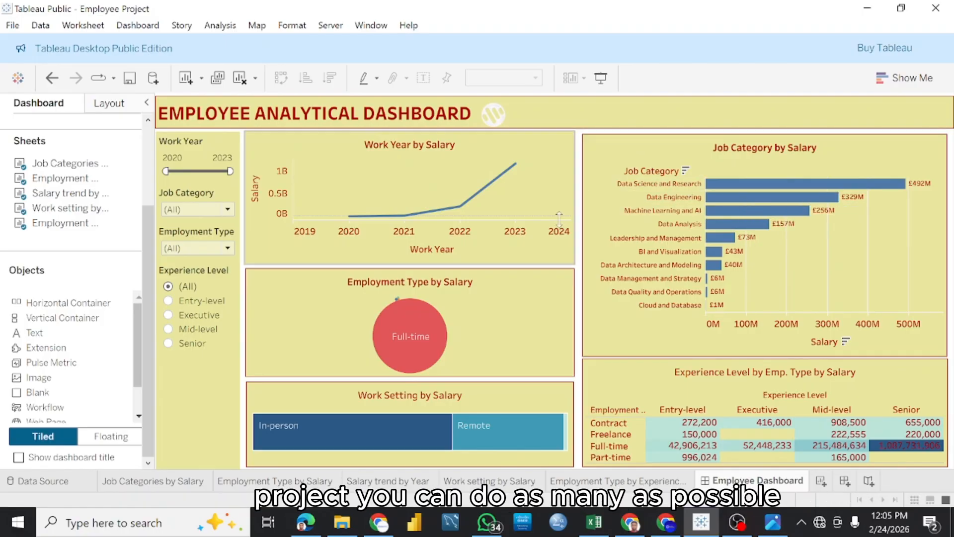